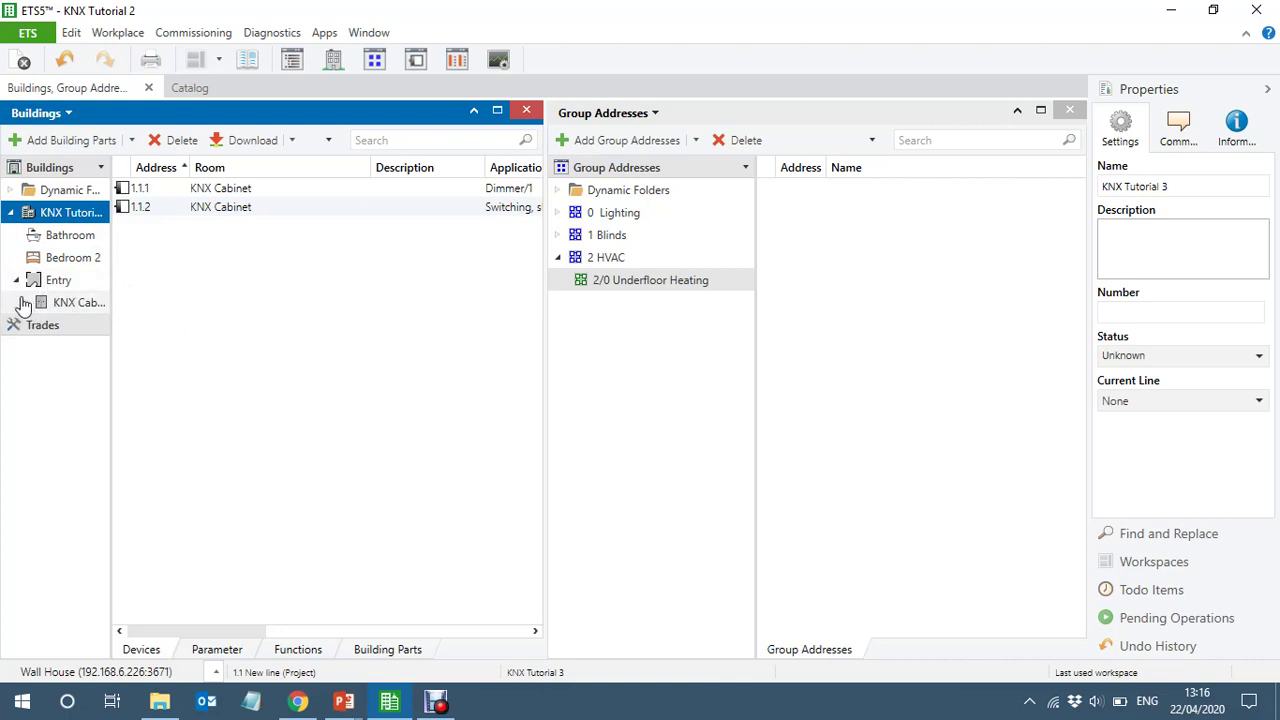
Add one cabinet named UFH Cabinet to the Entry room in the building structure
click(52, 282)
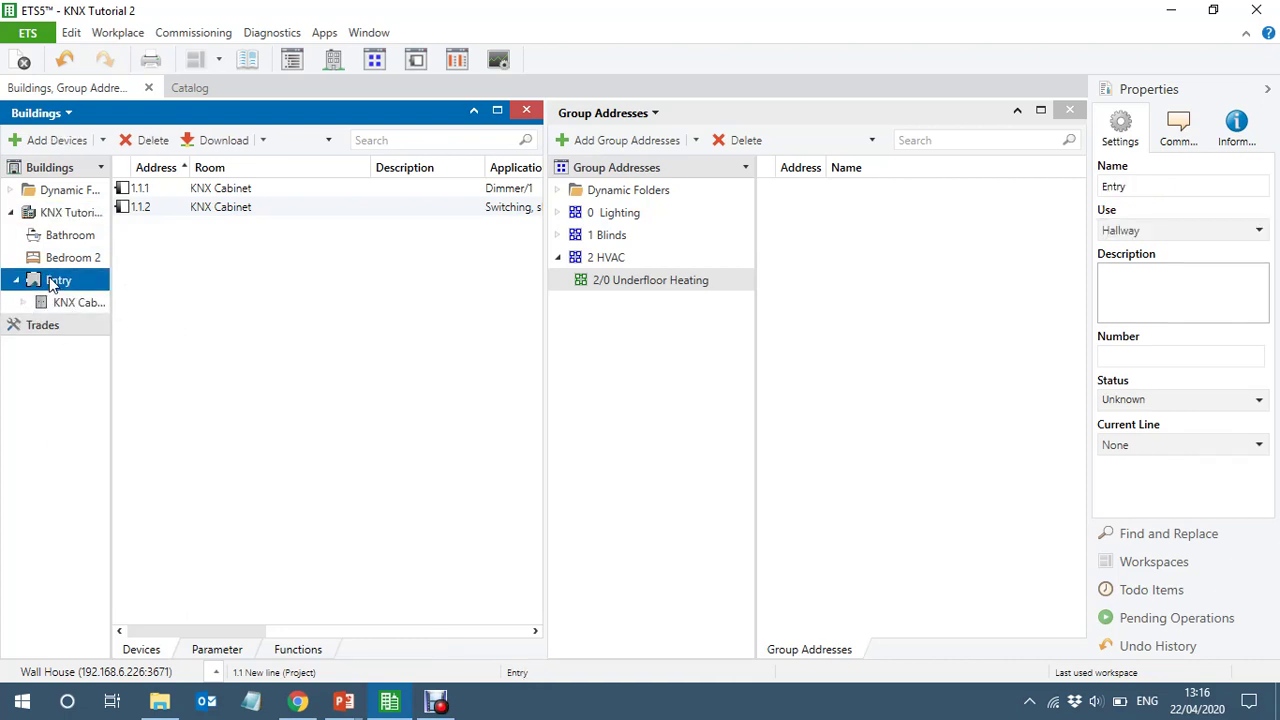
right_click(52, 282)
mouse_move(221, 387)
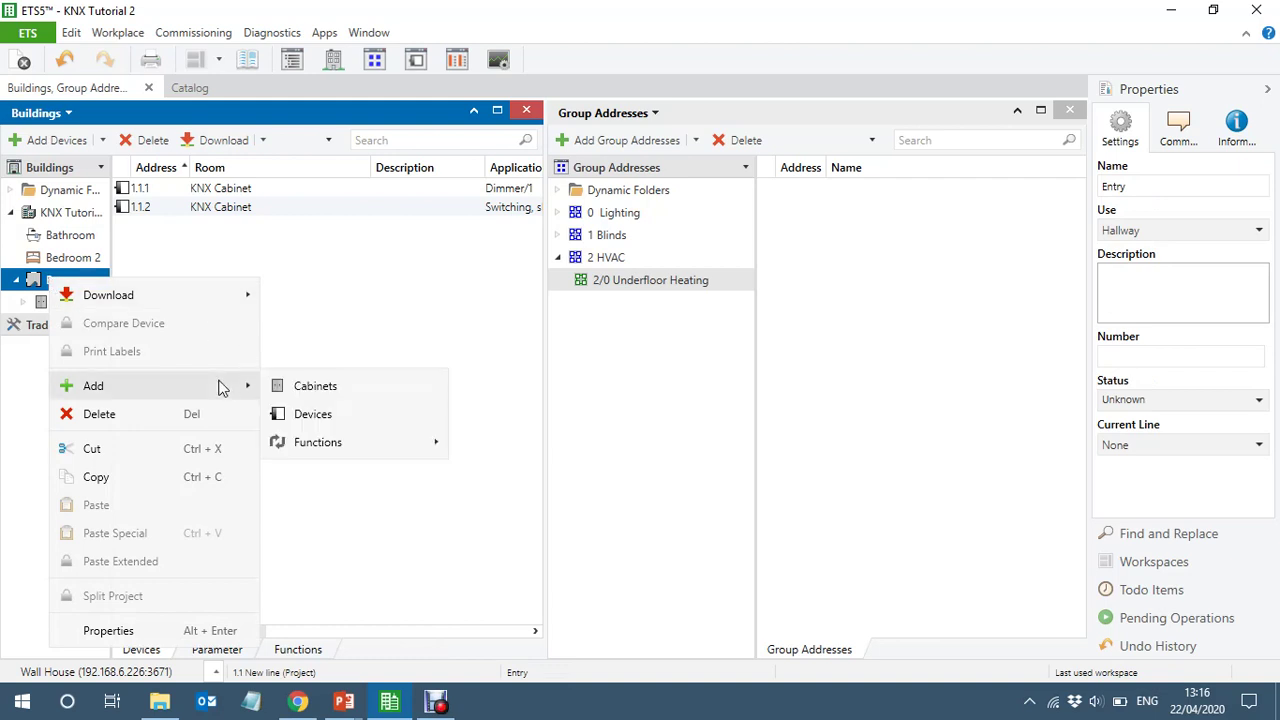
click(316, 386)
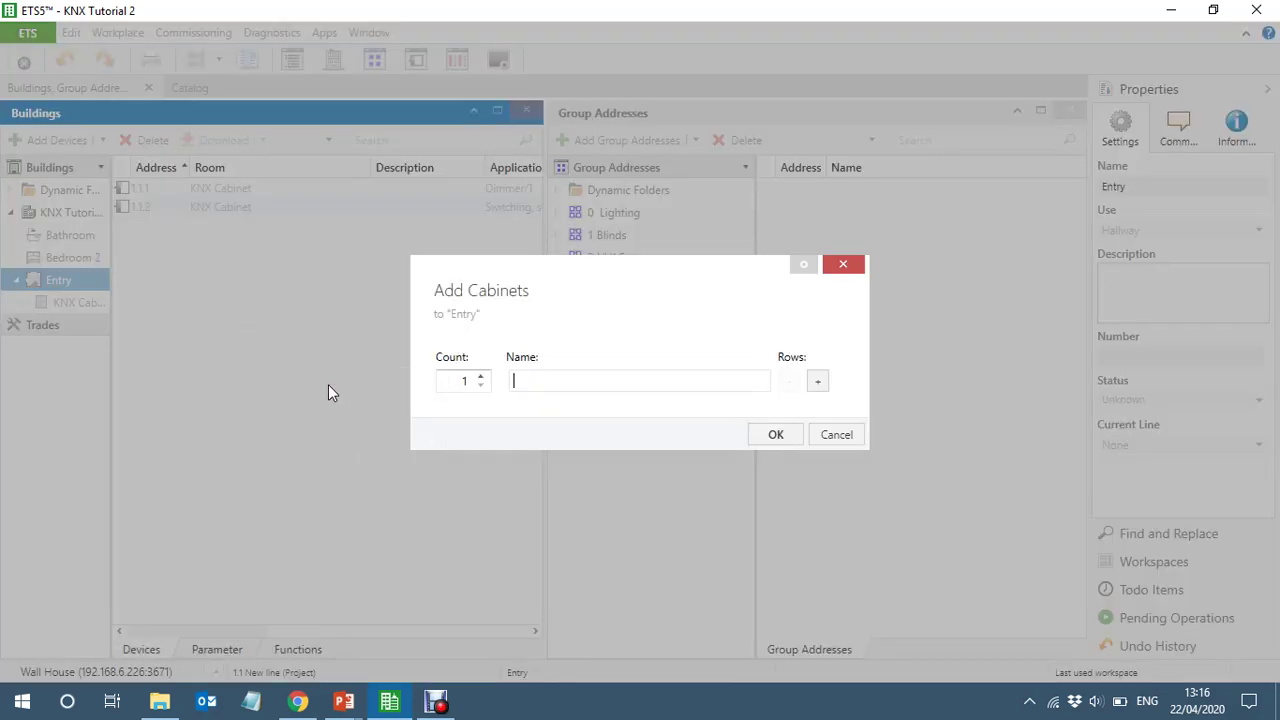
text(UFH Cabinet)
key(Return)
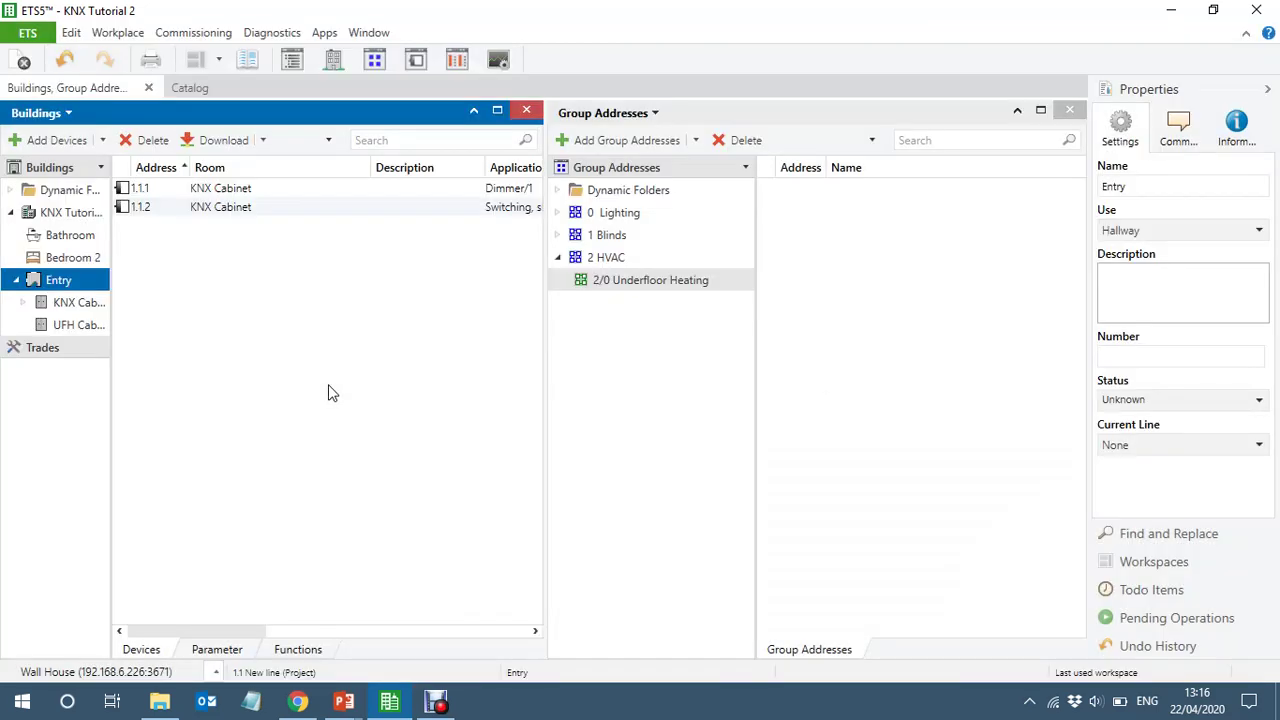
Select the UFH Cabinet, close the group addresses view and arrange the product catalog beside the building view with the properties collapsed
click(80, 326)
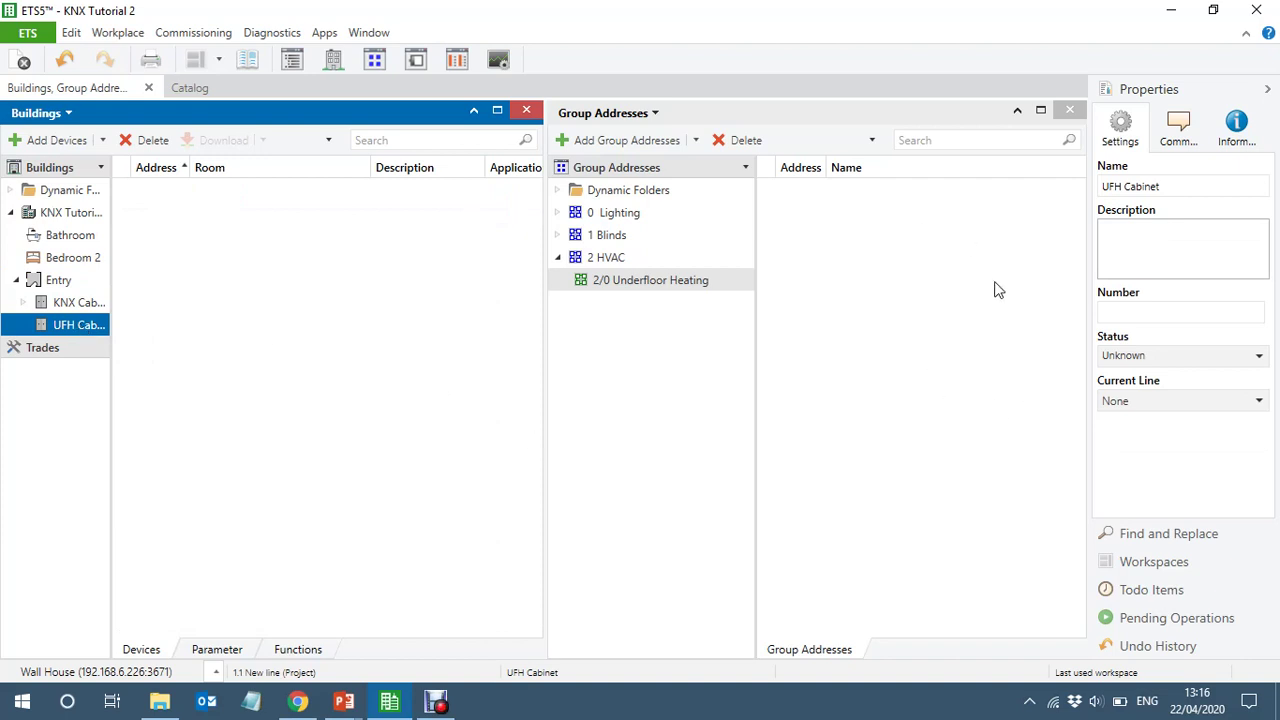
click(1070, 111)
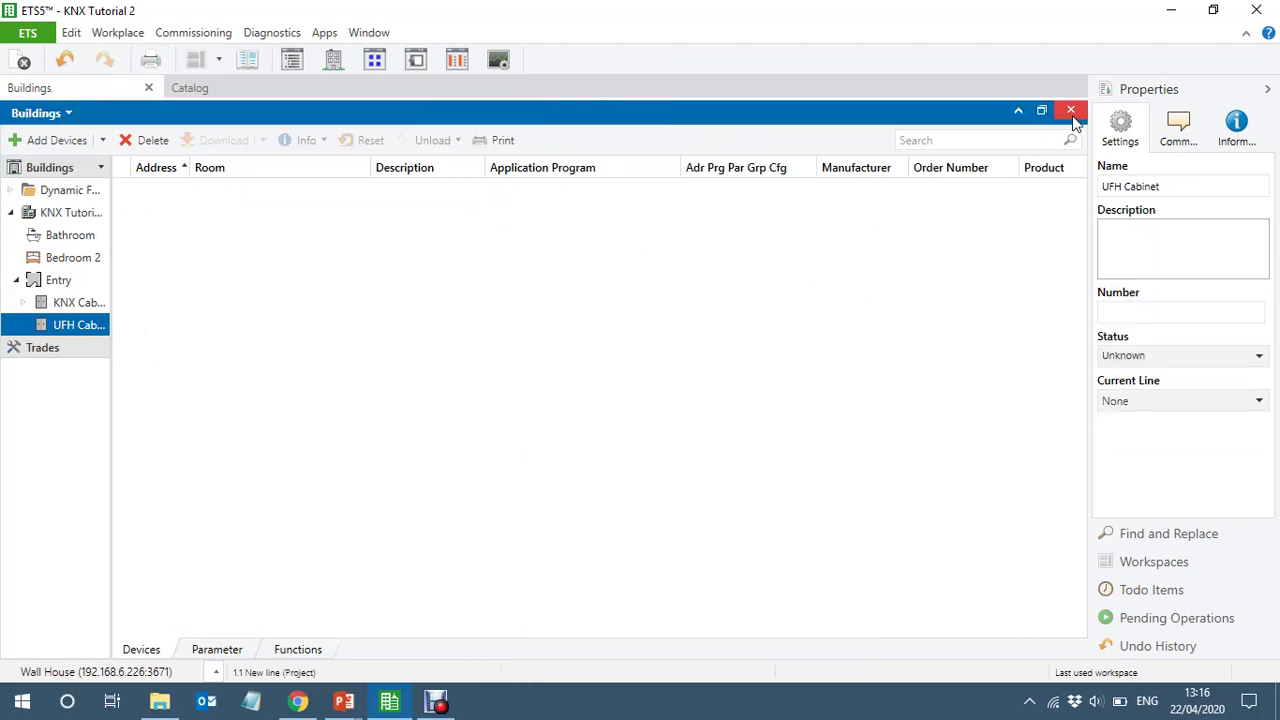
click(204, 89)
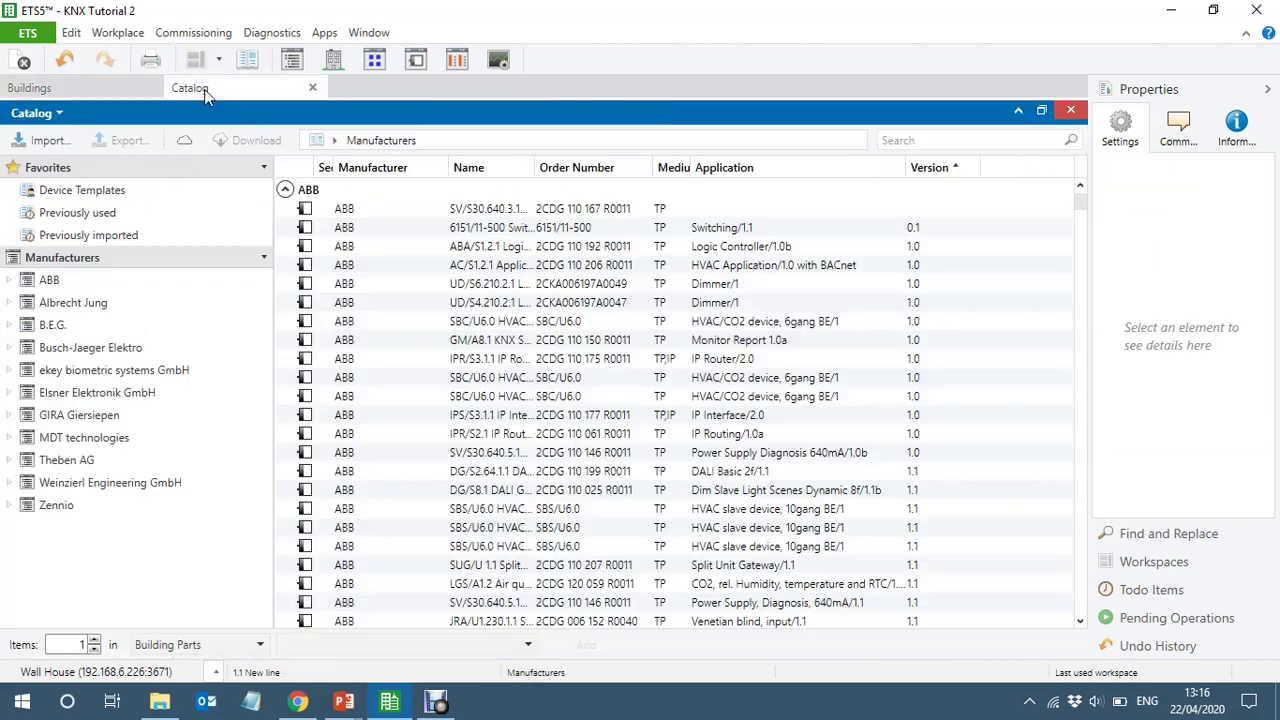
click(1042, 110)
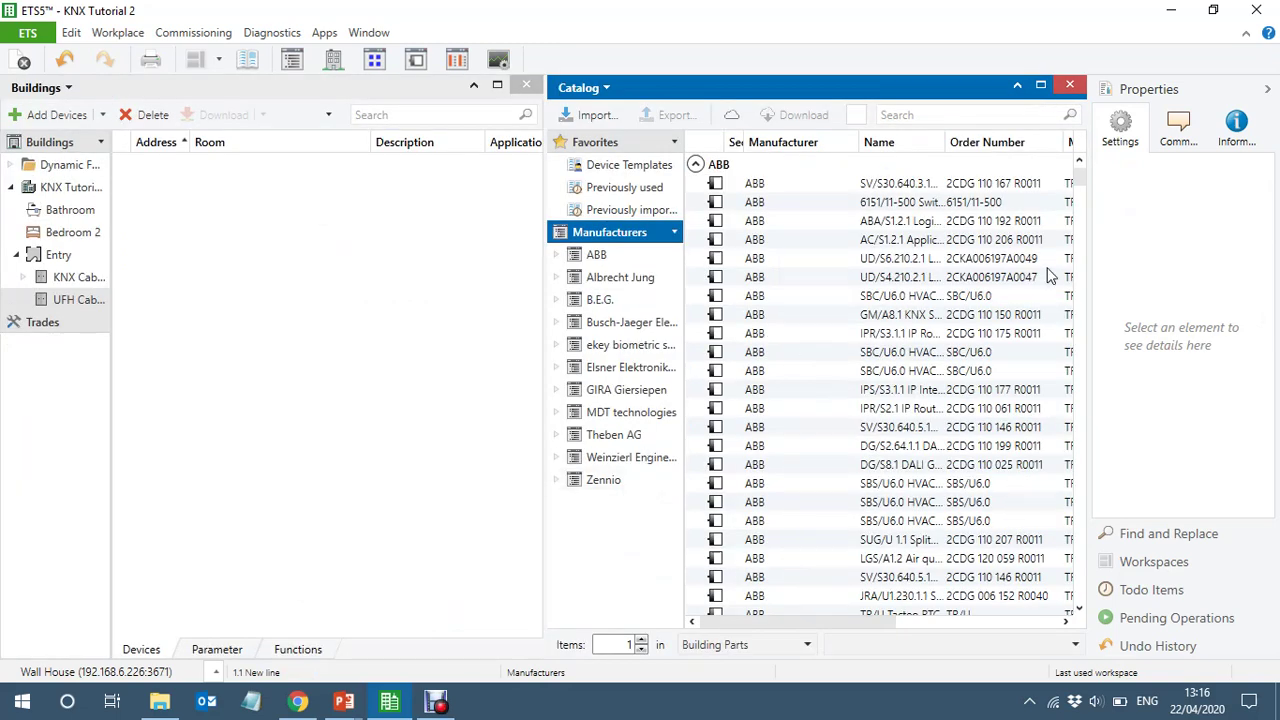
click(1268, 90)
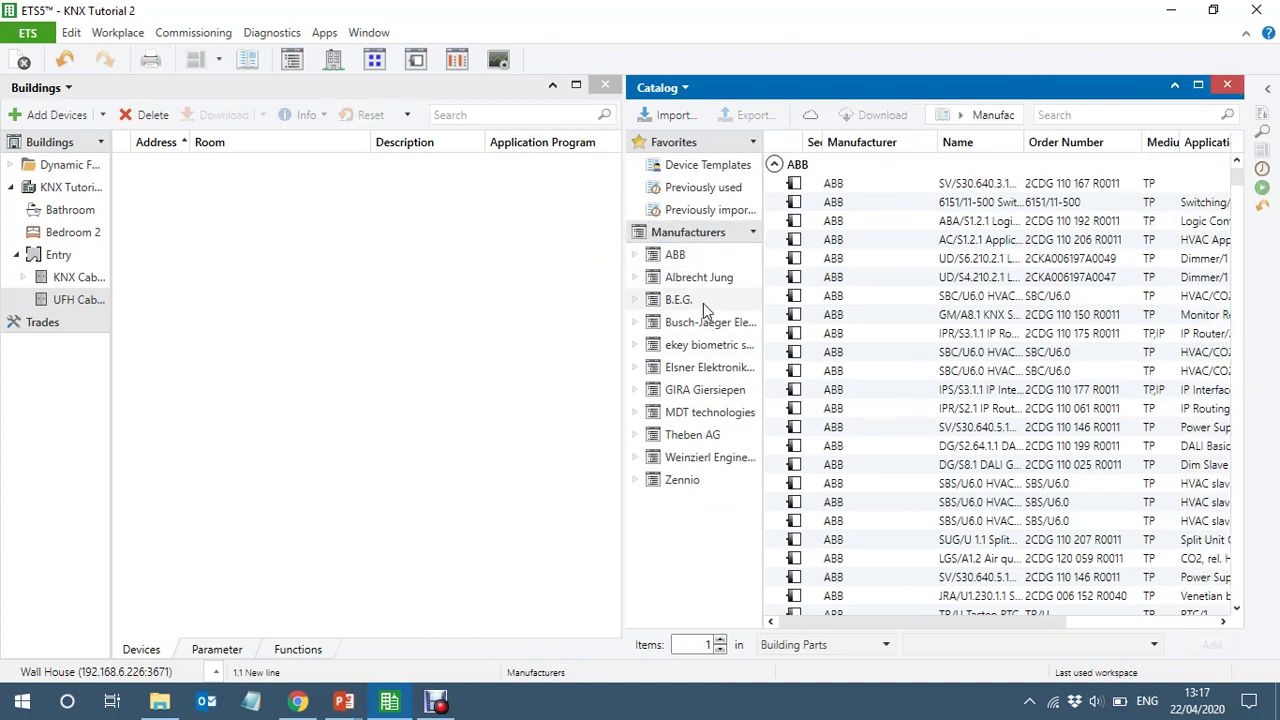
Add the Zennio HeatingBOX 230V 4X (ZCL-4HT230) from the catalog to the UFH Cabinet
click(694, 481)
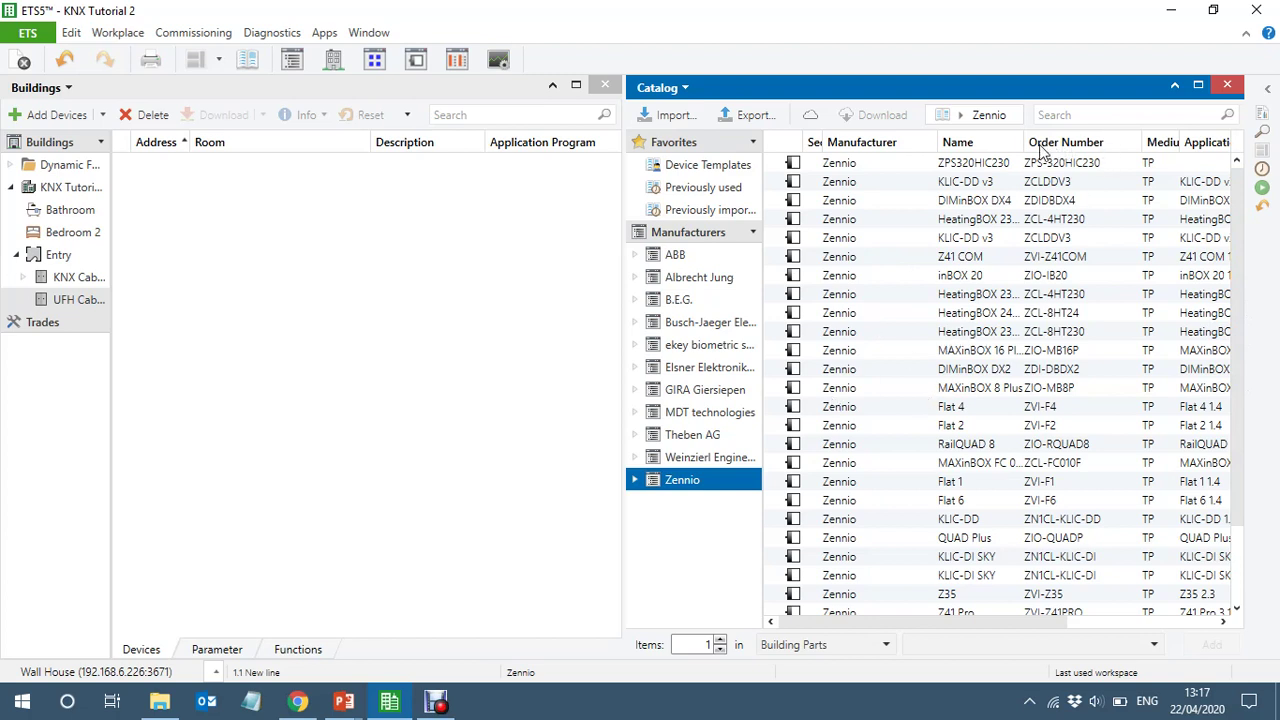
drag(1024, 141, 1092, 133)
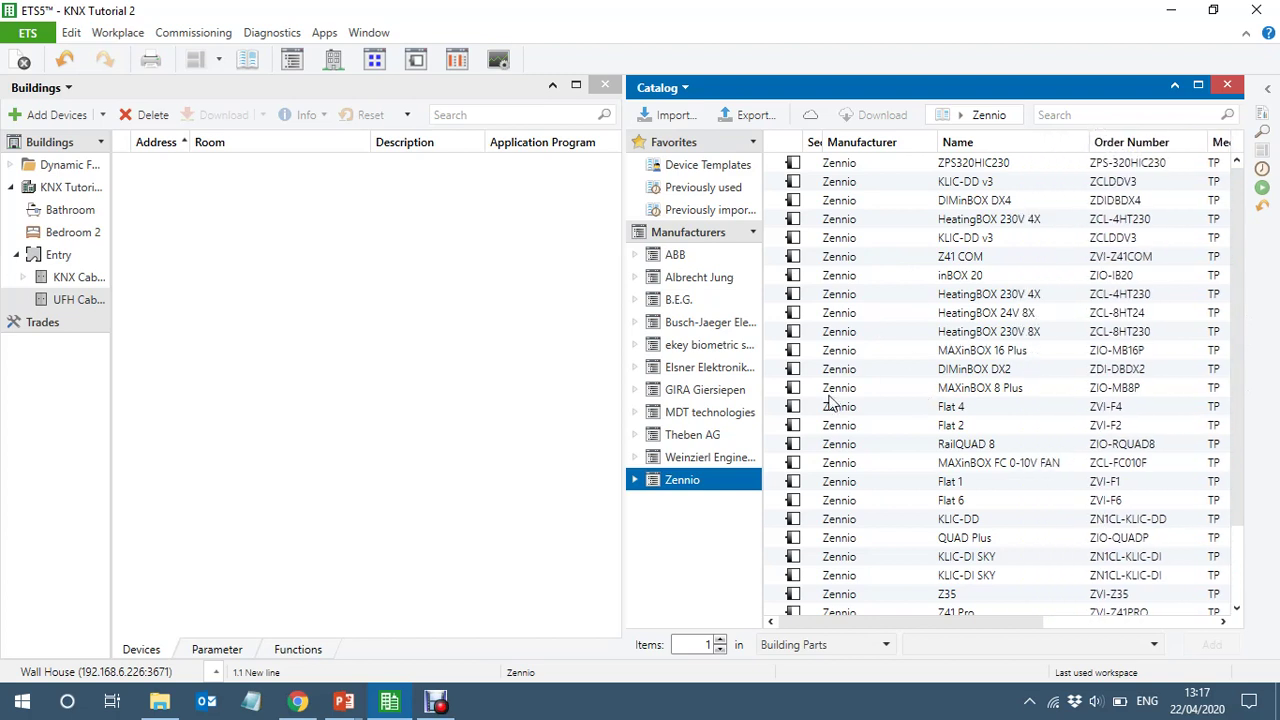
click(890, 338)
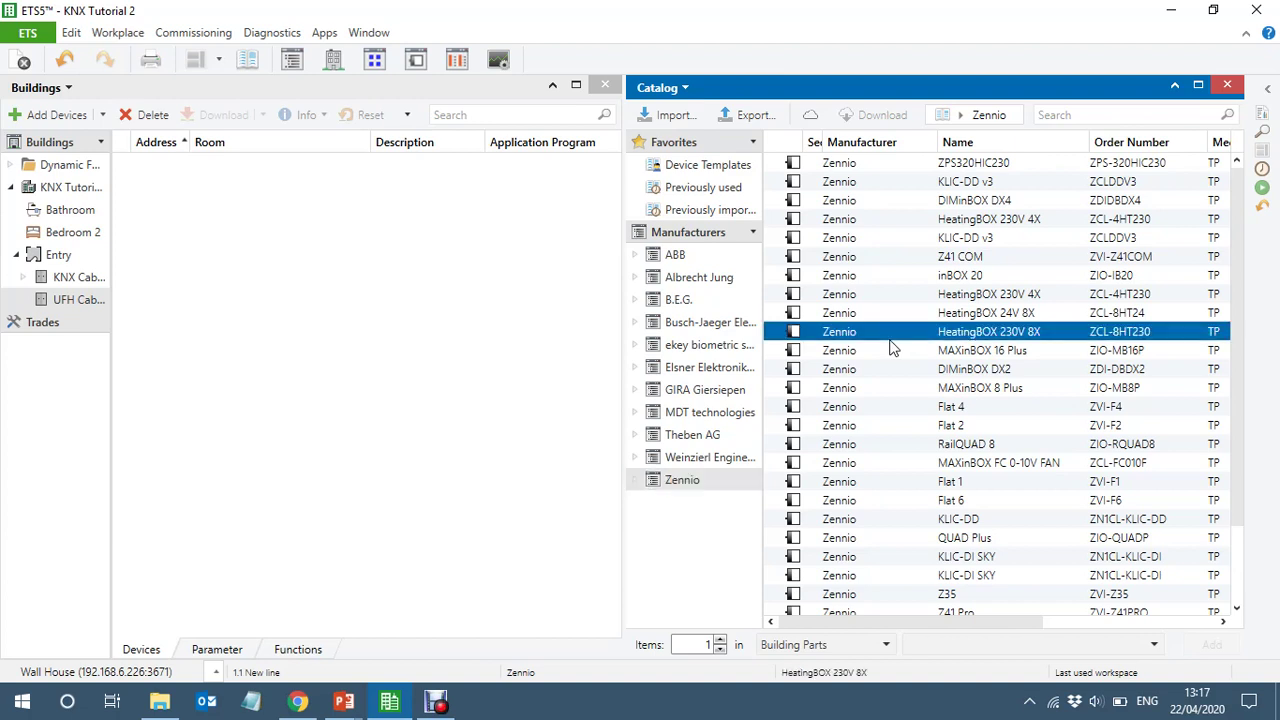
click(884, 296)
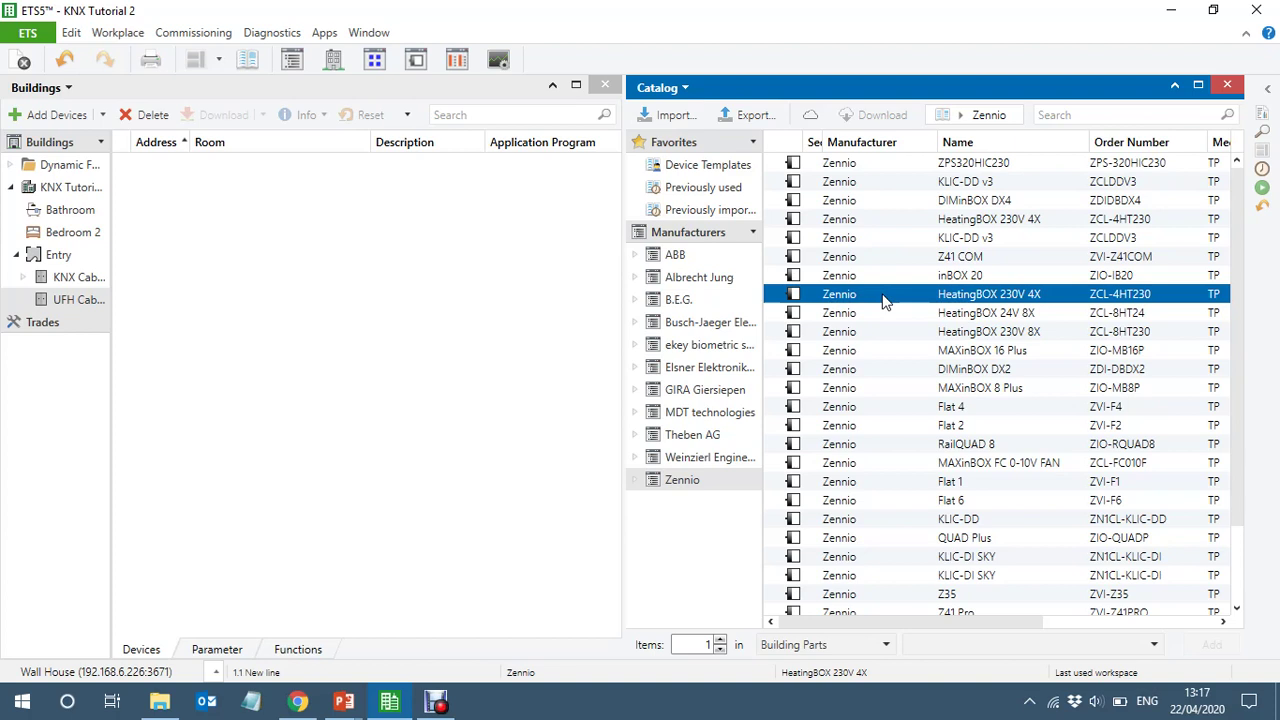
drag(884, 302, 298, 266)
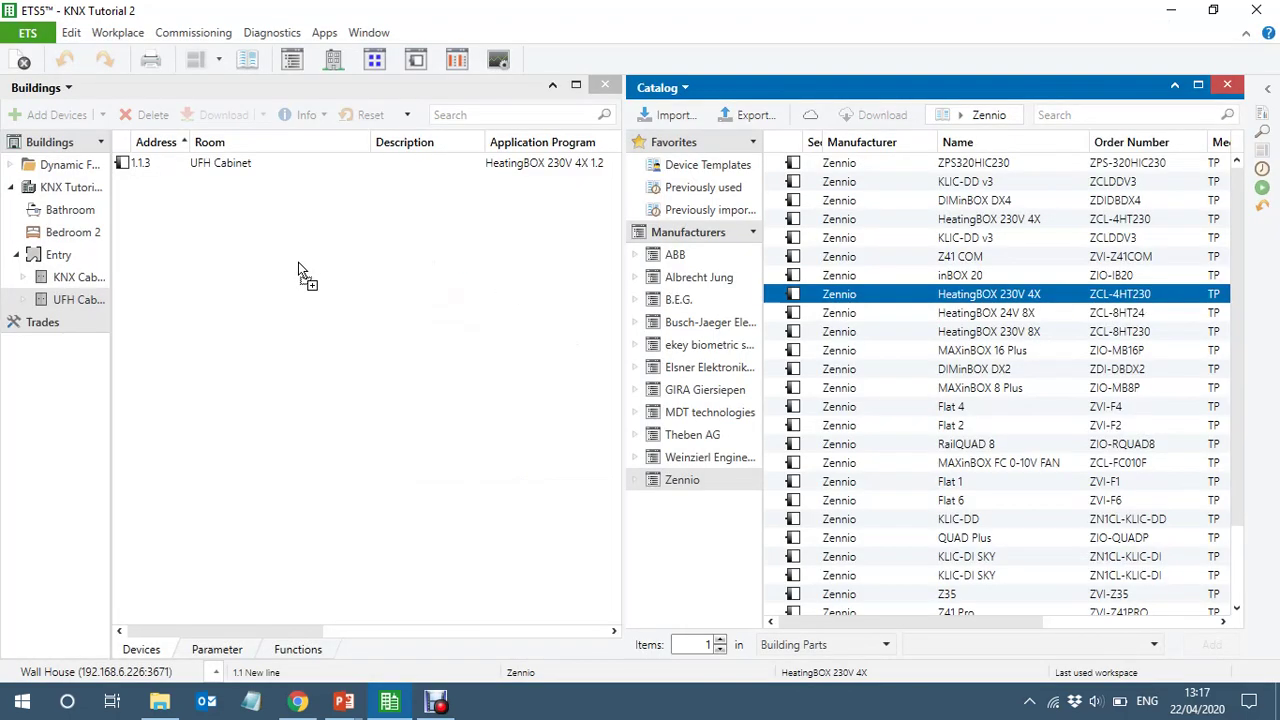
Close the catalog and open the HeatingBOX 230V 4X device under the UFH Cabinet in the building tree
click(261, 166)
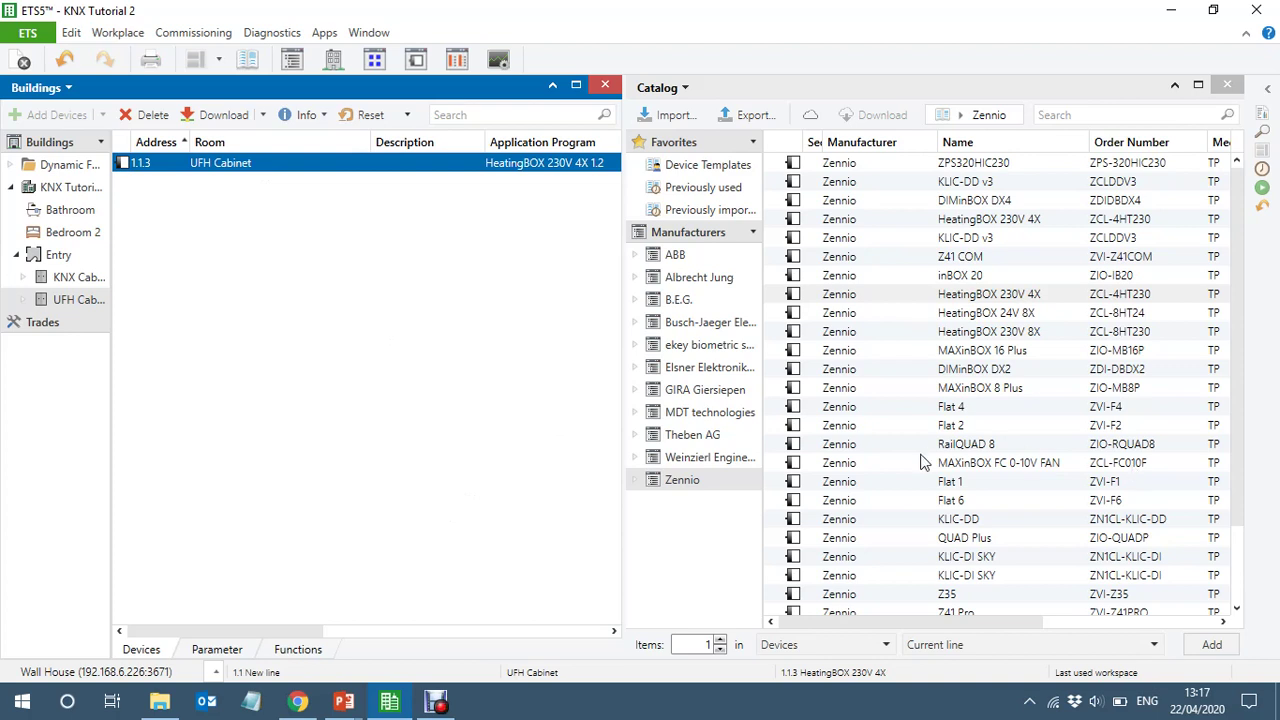
click(1228, 85)
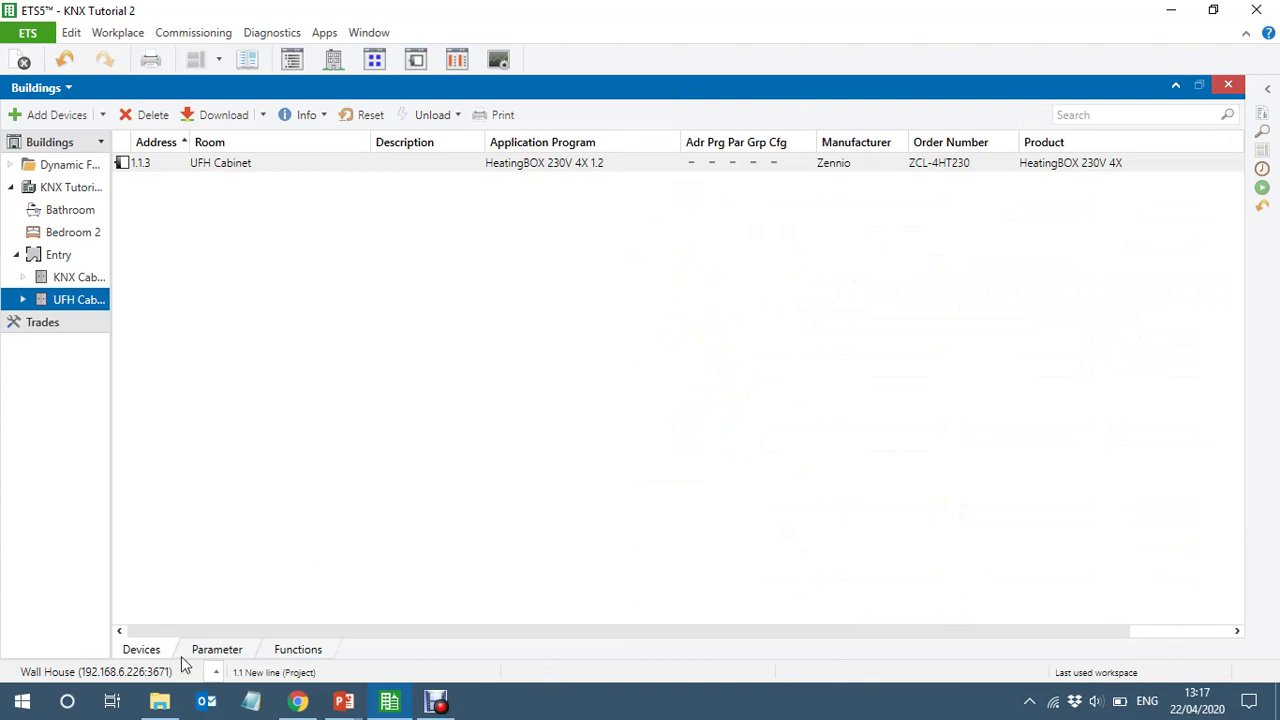
click(282, 165)
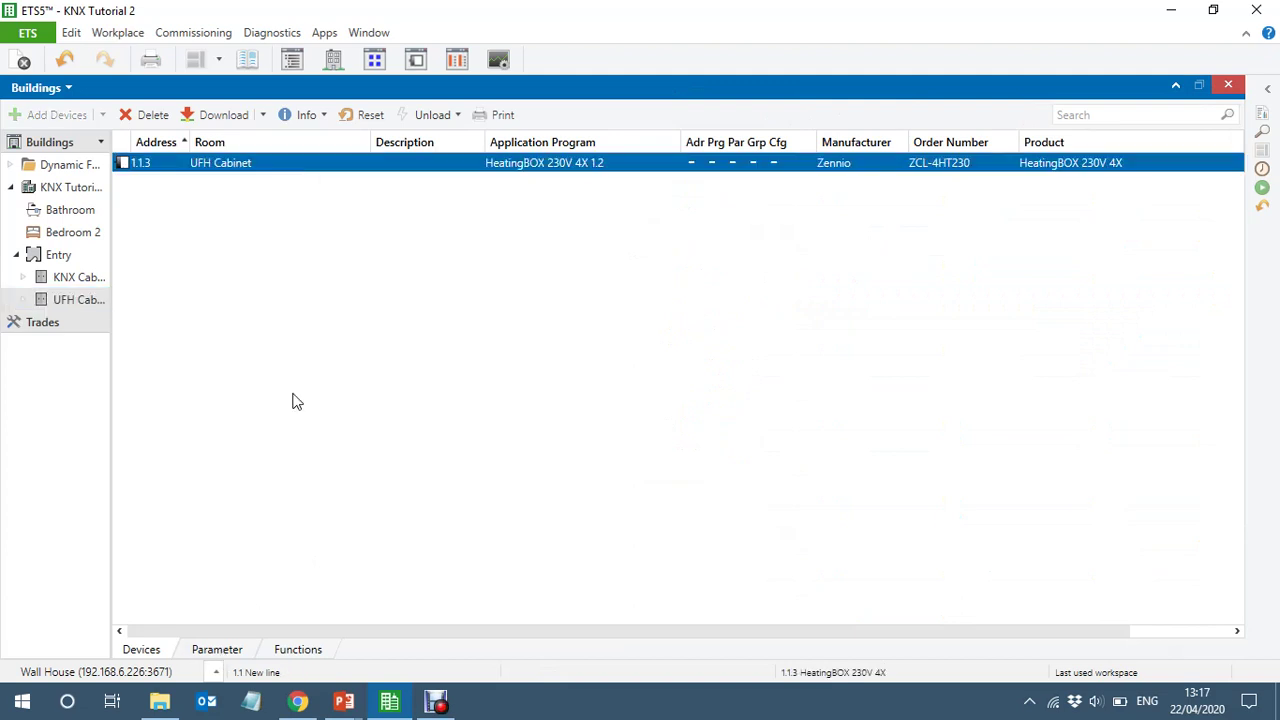
click(234, 650)
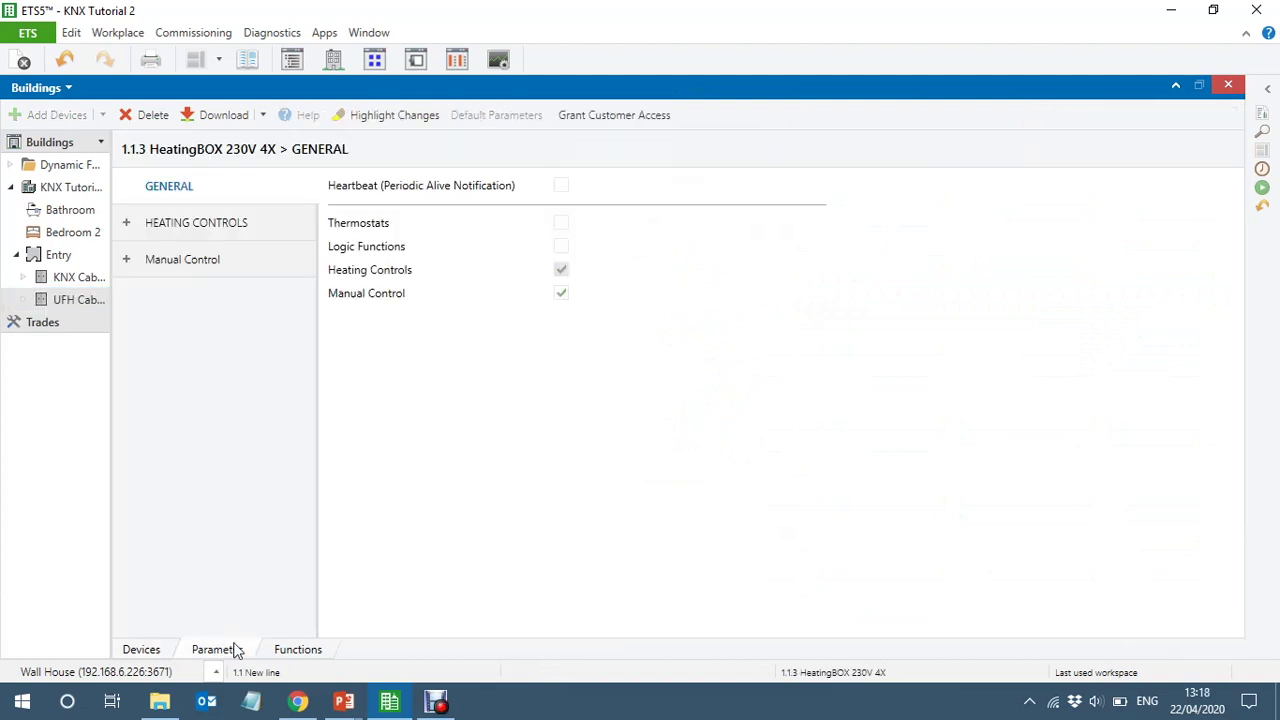
click(134, 648)
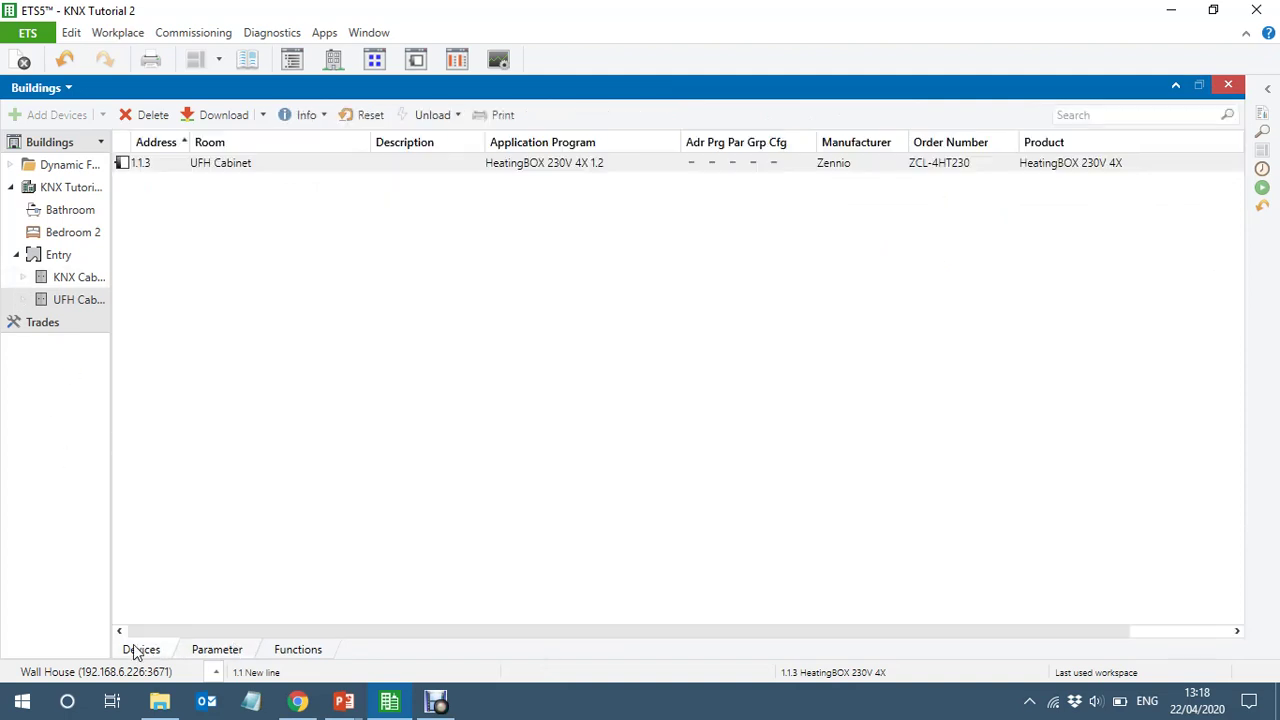
click(23, 300)
click(68, 325)
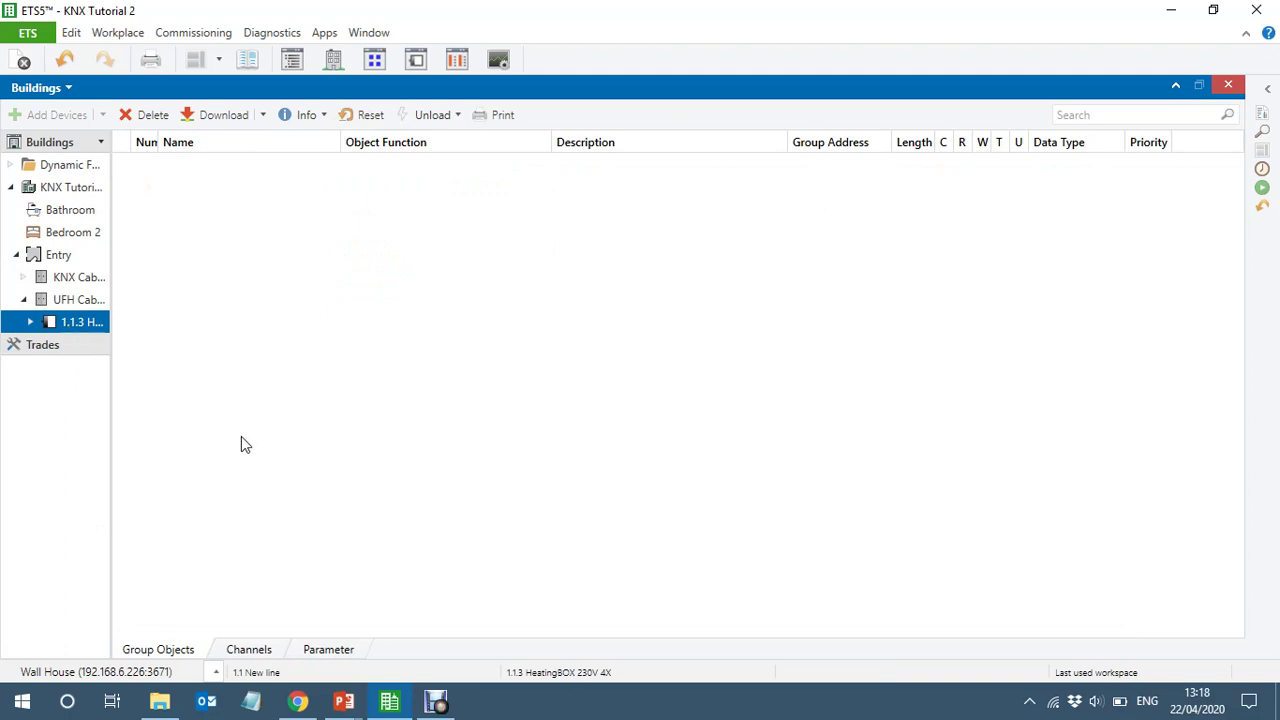
Enable outputs 1, 2 and 3 in the HeatingBOX heating controls configuration and view the device's group objects
click(324, 650)
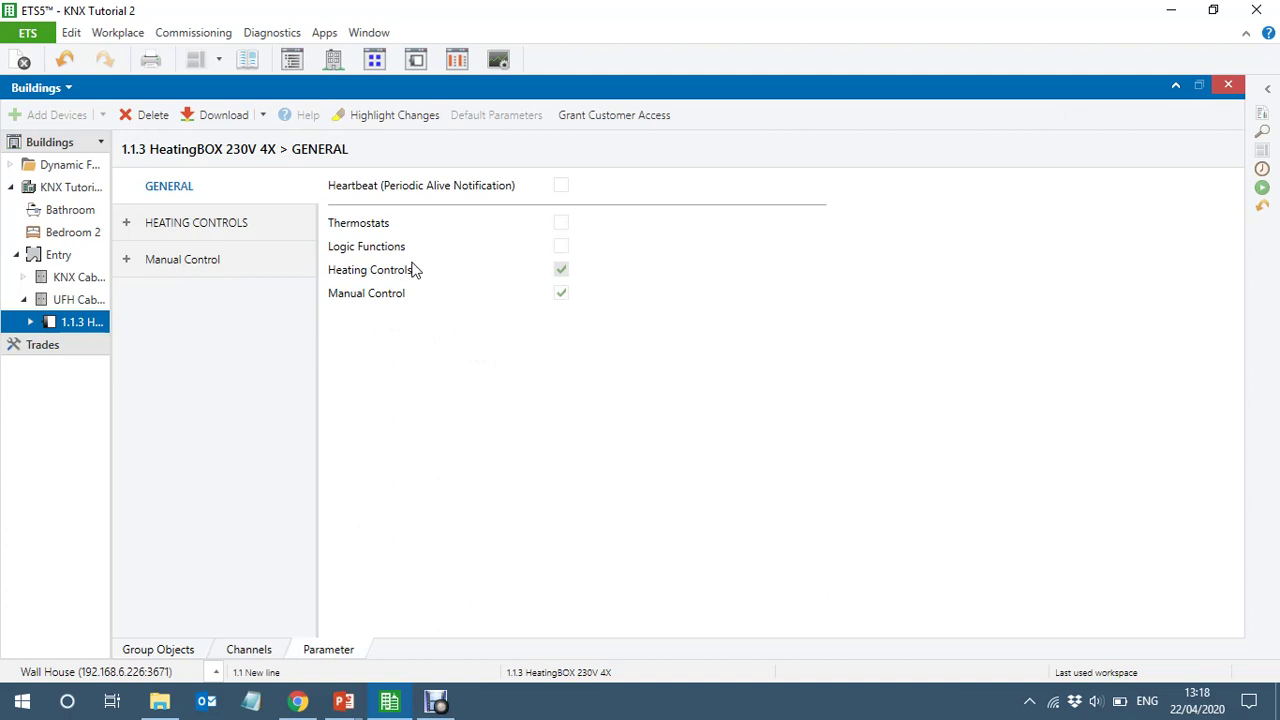
click(192, 228)
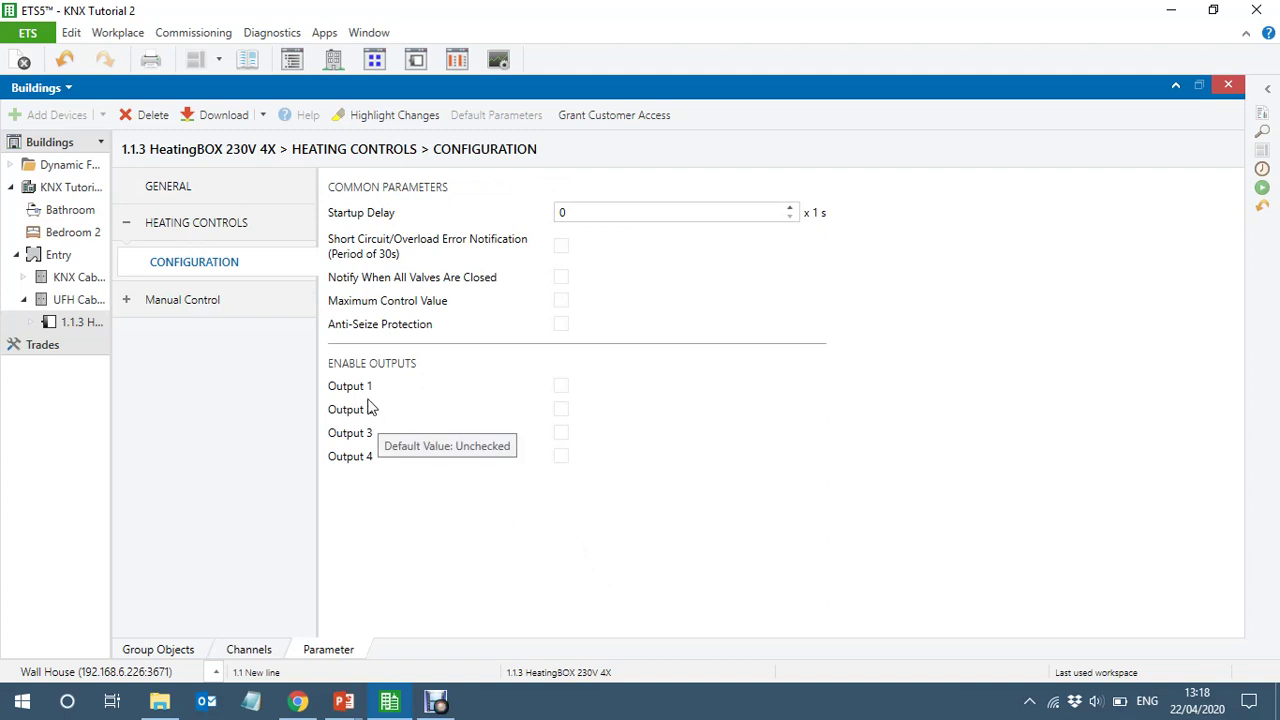
click(560, 390)
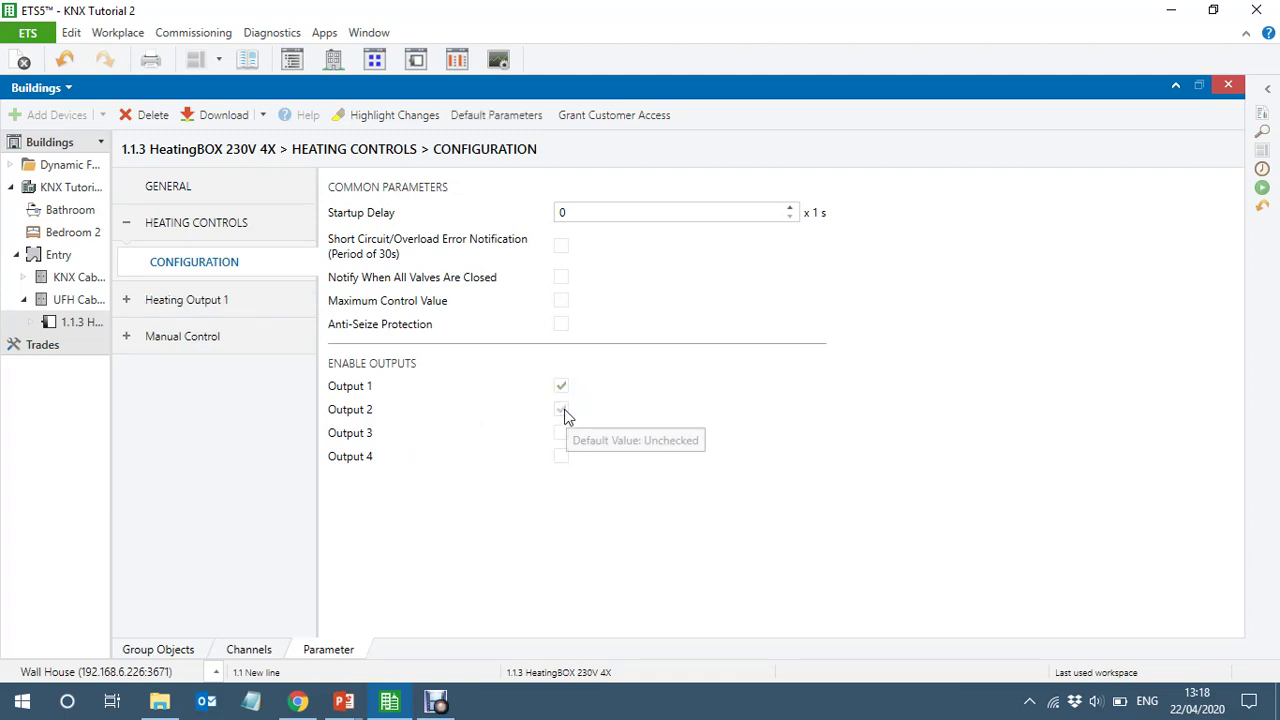
click(562, 411)
click(563, 435)
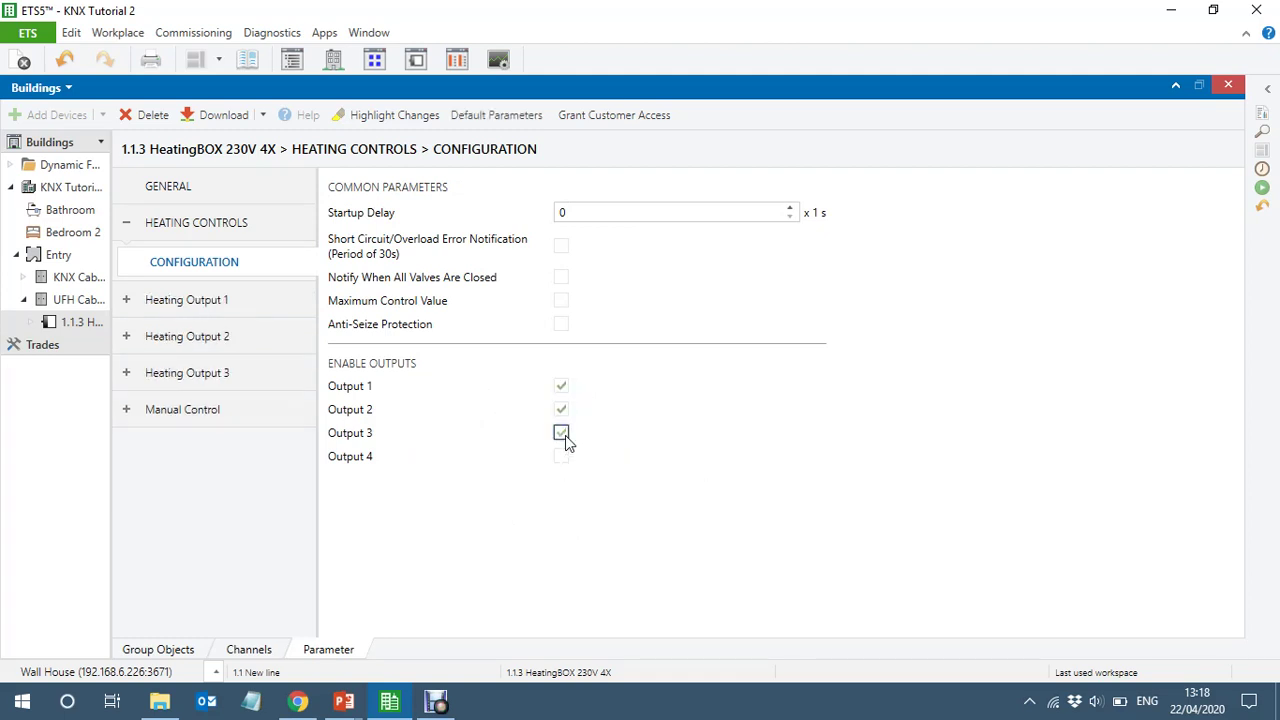
click(166, 304)
click(172, 651)
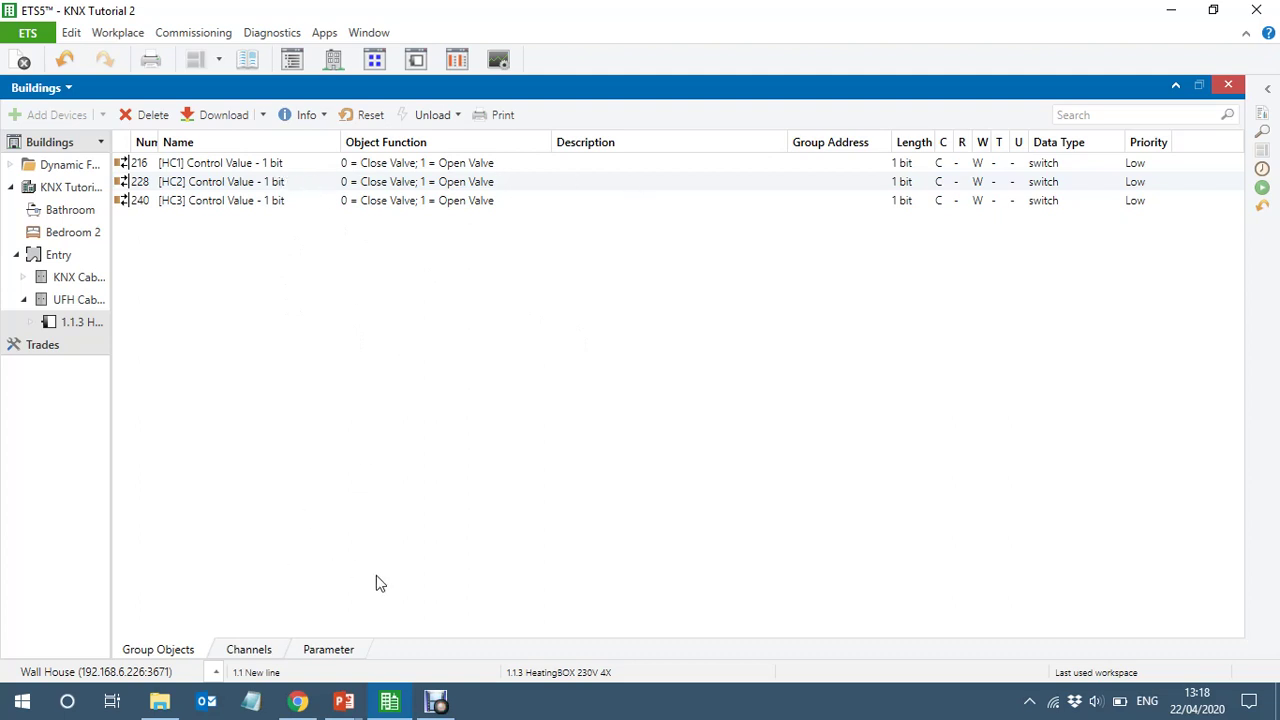
Enable status objects for heating outputs 1, 2 and 3 together and review the group objects
click(326, 650)
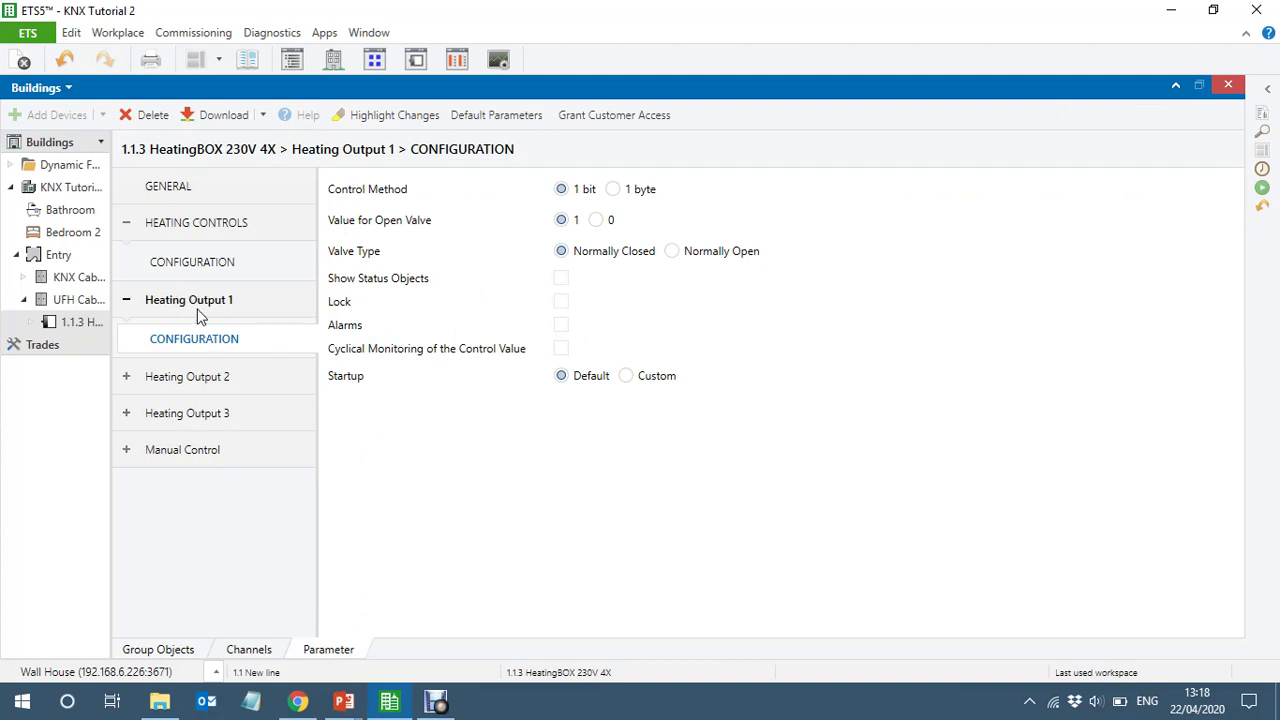
click(200, 420)
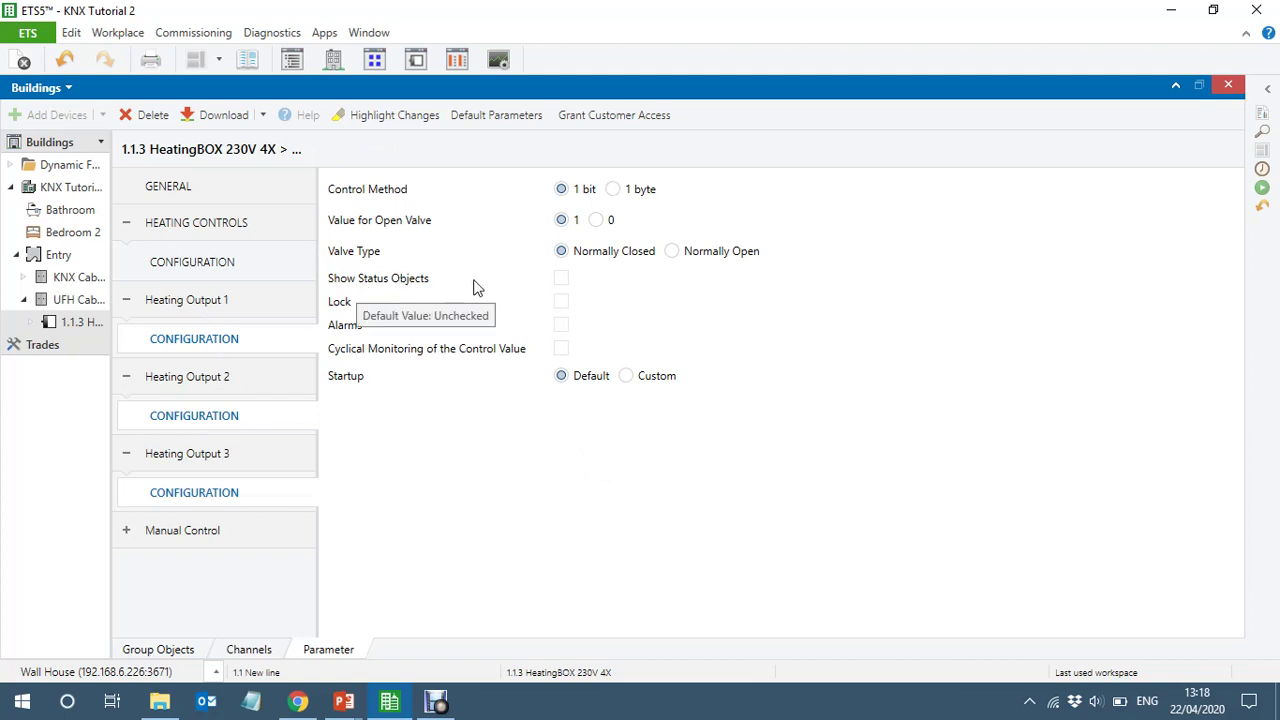
click(561, 280)
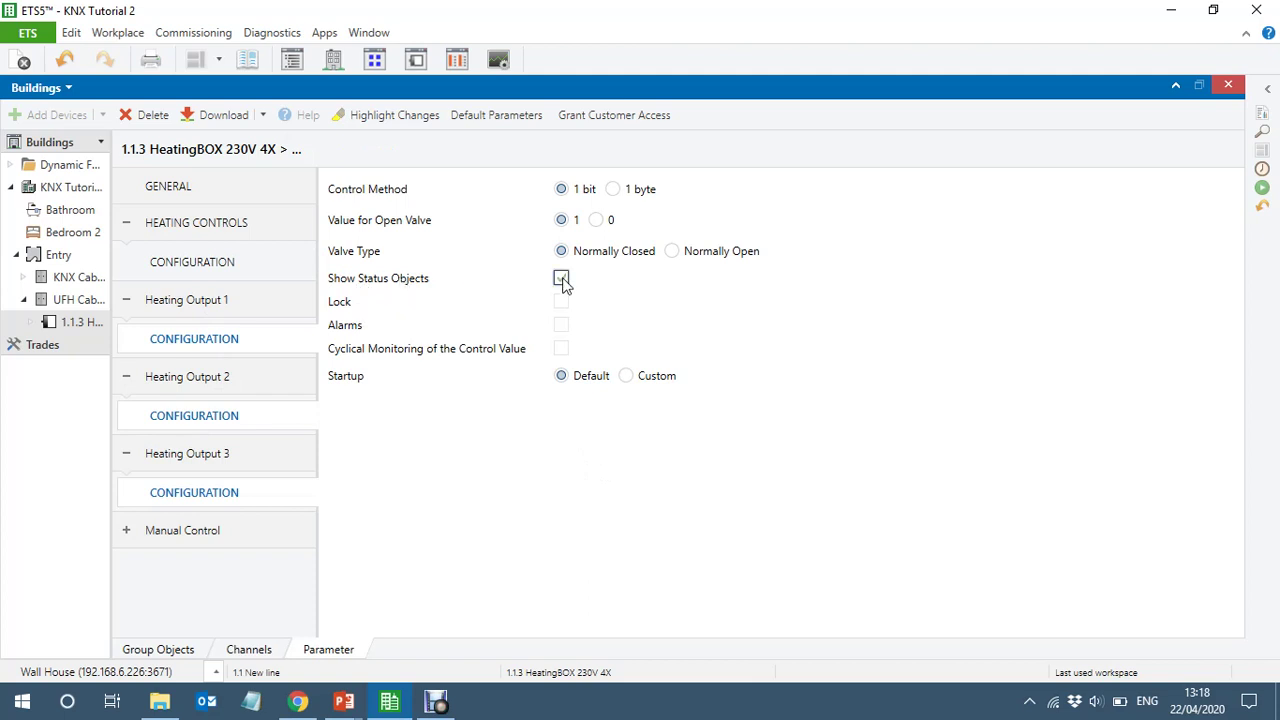
click(158, 652)
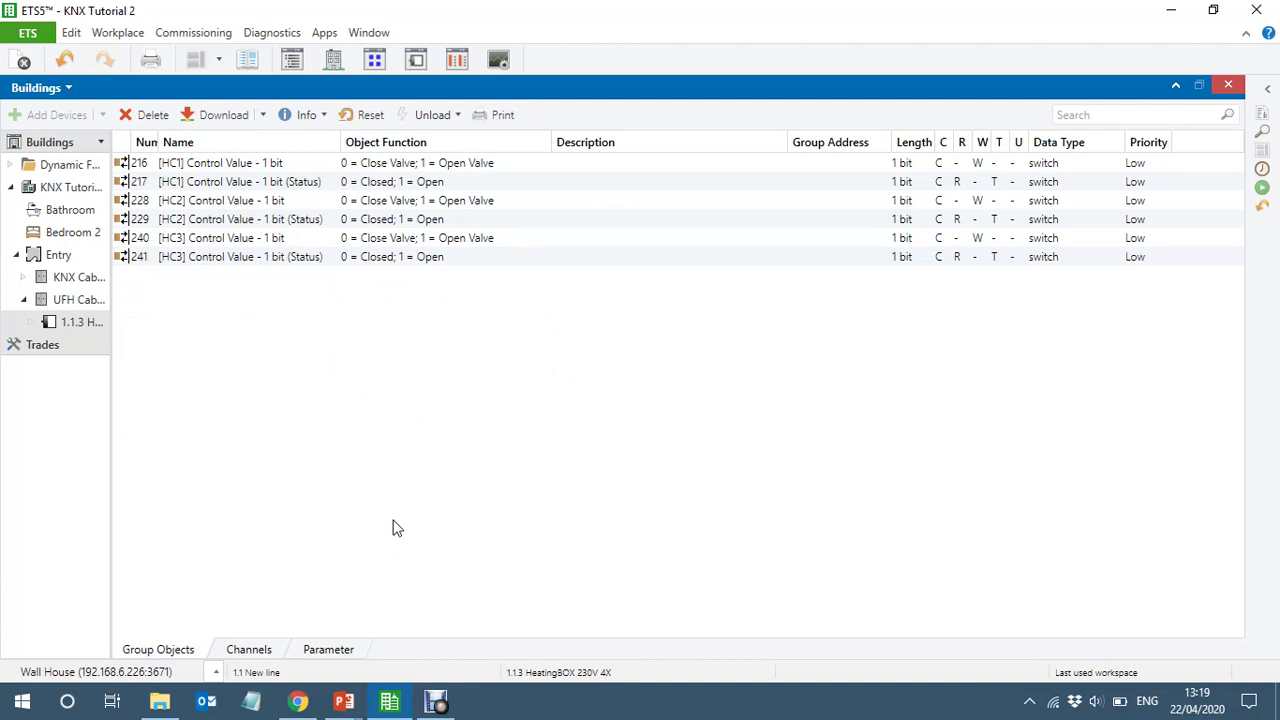
Return to the device parameters and collapse the sections of heating outputs 1, 2 and 3
click(328, 649)
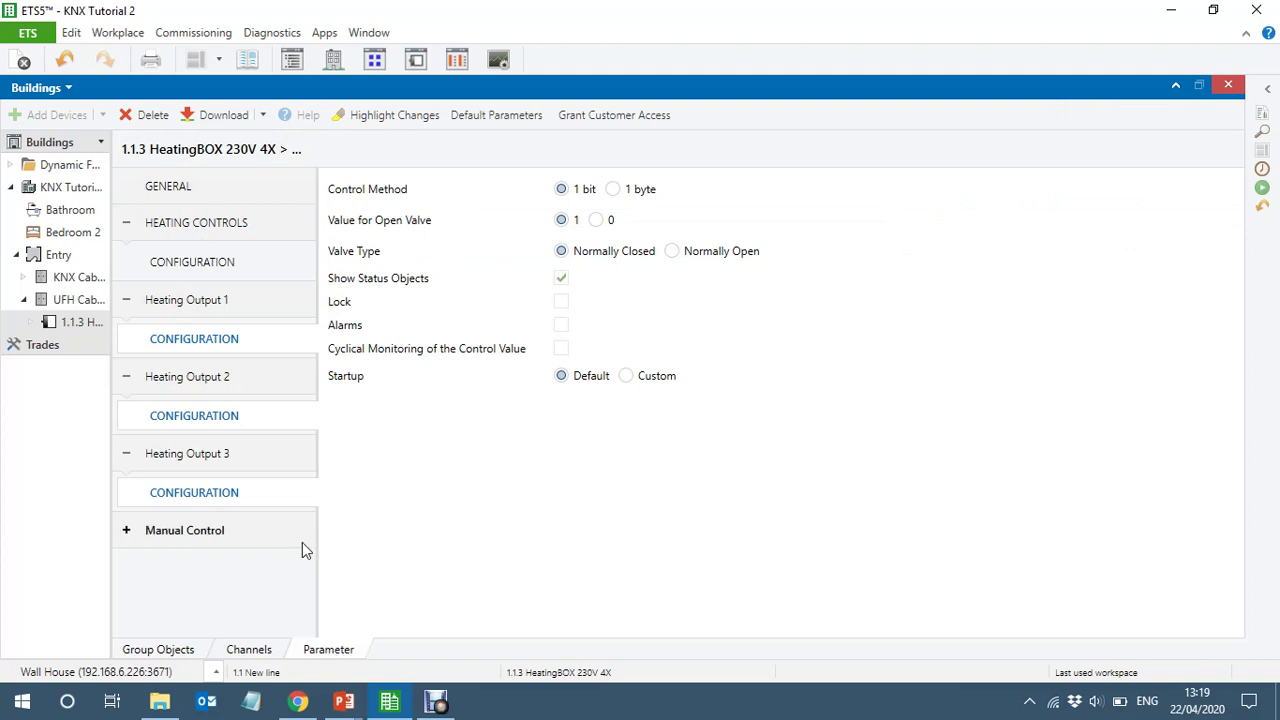
click(127, 461)
click(125, 378)
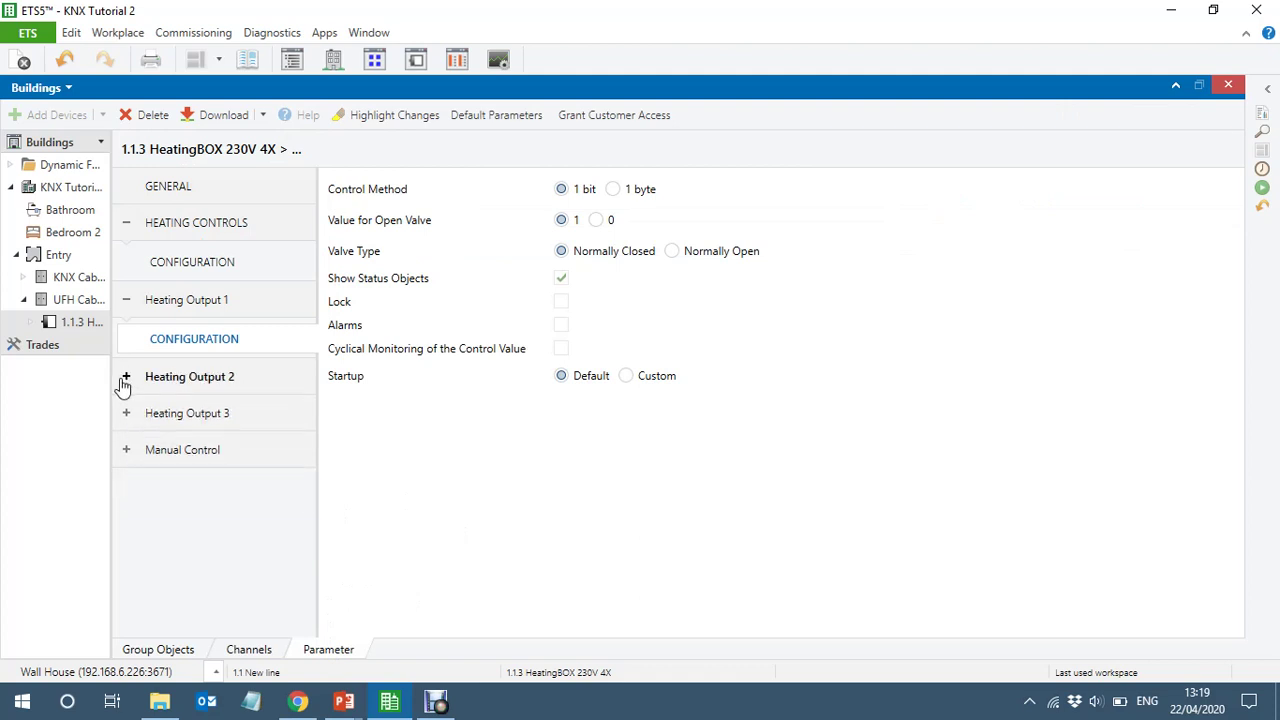
click(125, 302)
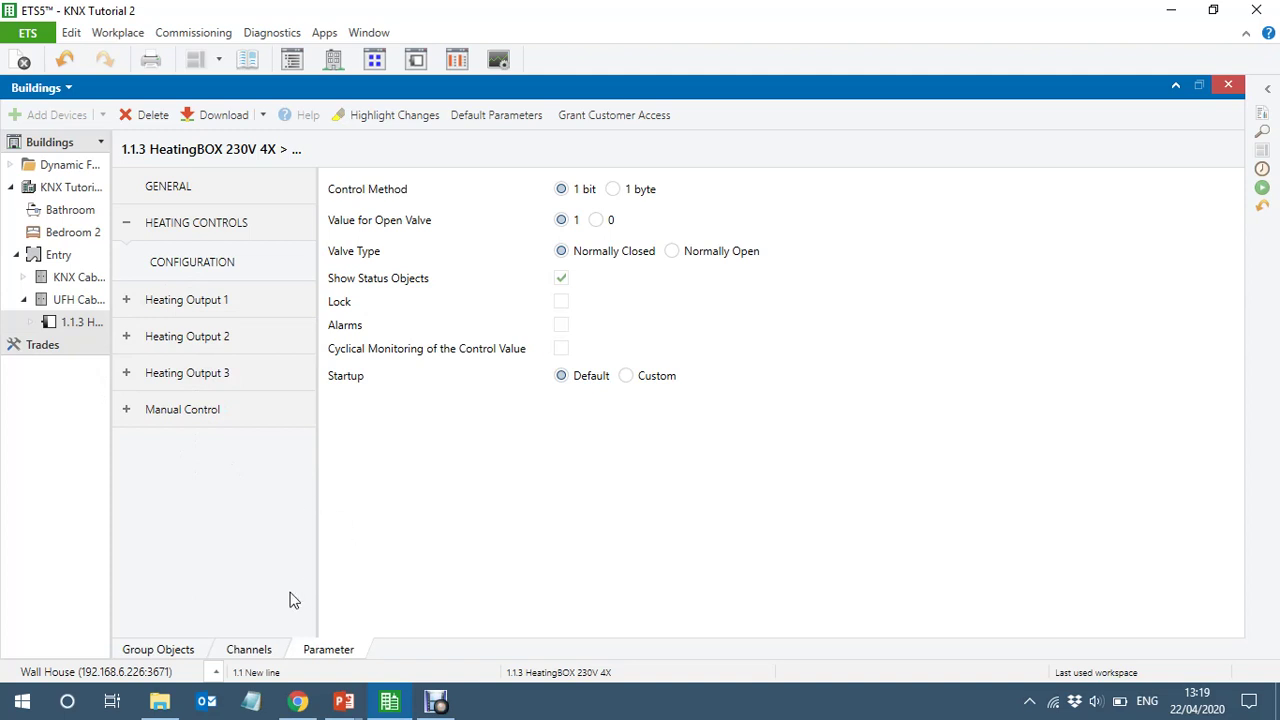
Enable the Thermostats function in the general parameters and open the thermostats configuration
click(210, 188)
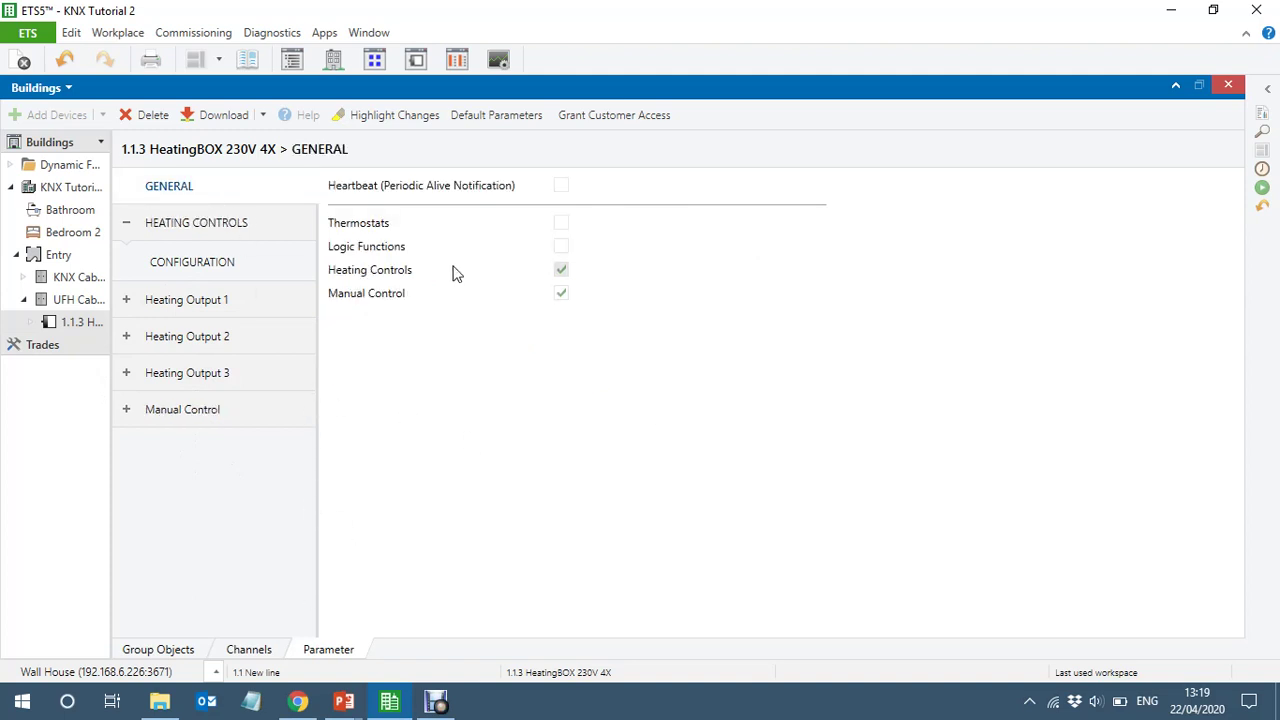
click(561, 223)
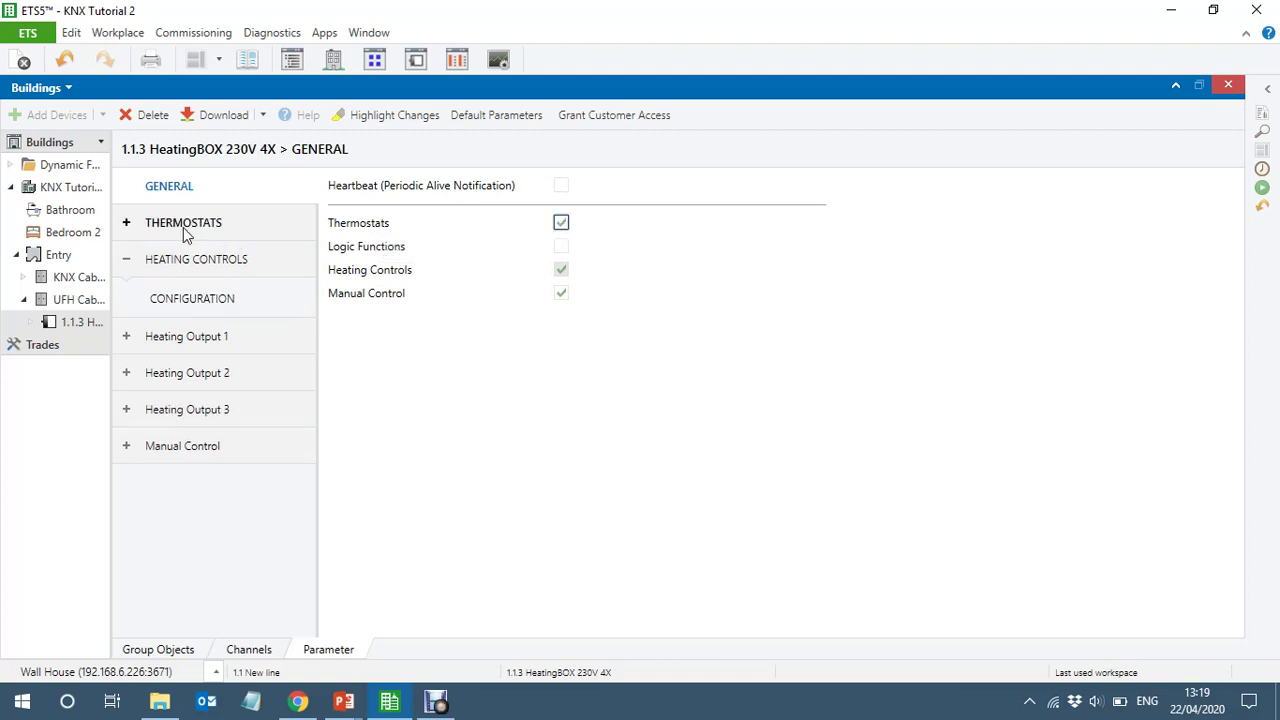
click(183, 226)
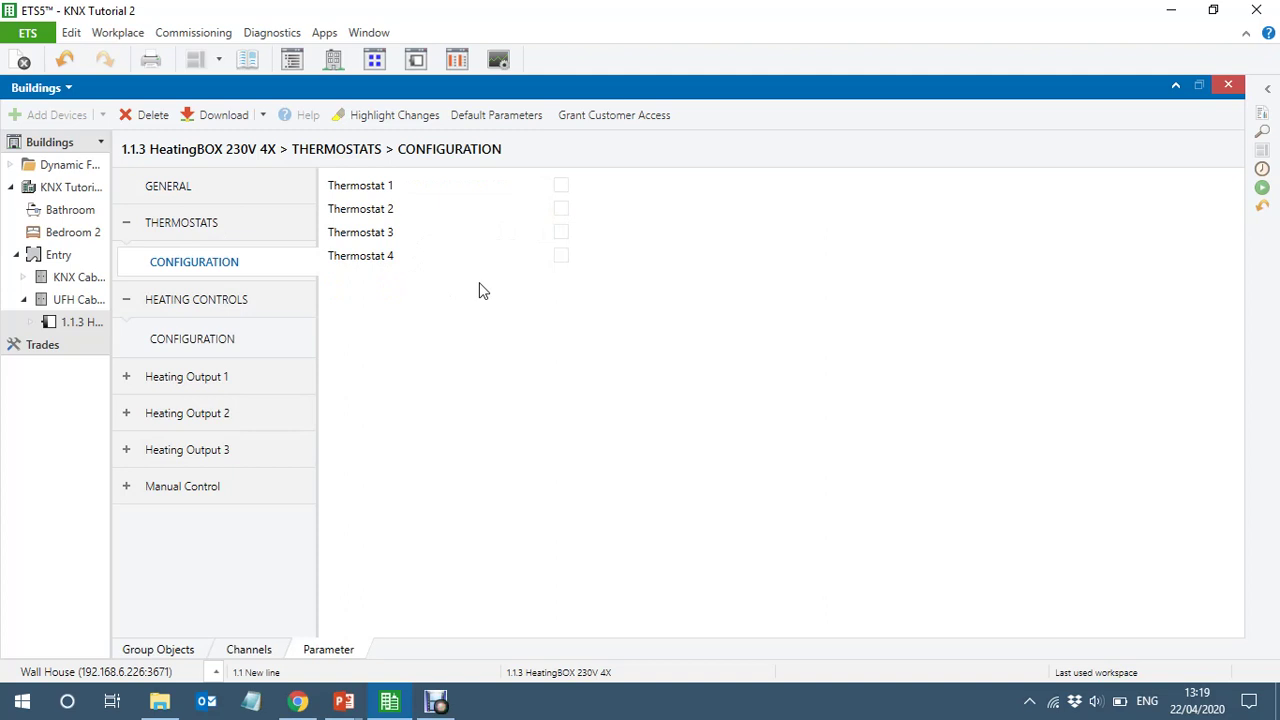
Enable Thermostats 1, 2 and 3, and open Thermostat 1's configuration to review its thermostat function options
click(561, 188)
click(561, 208)
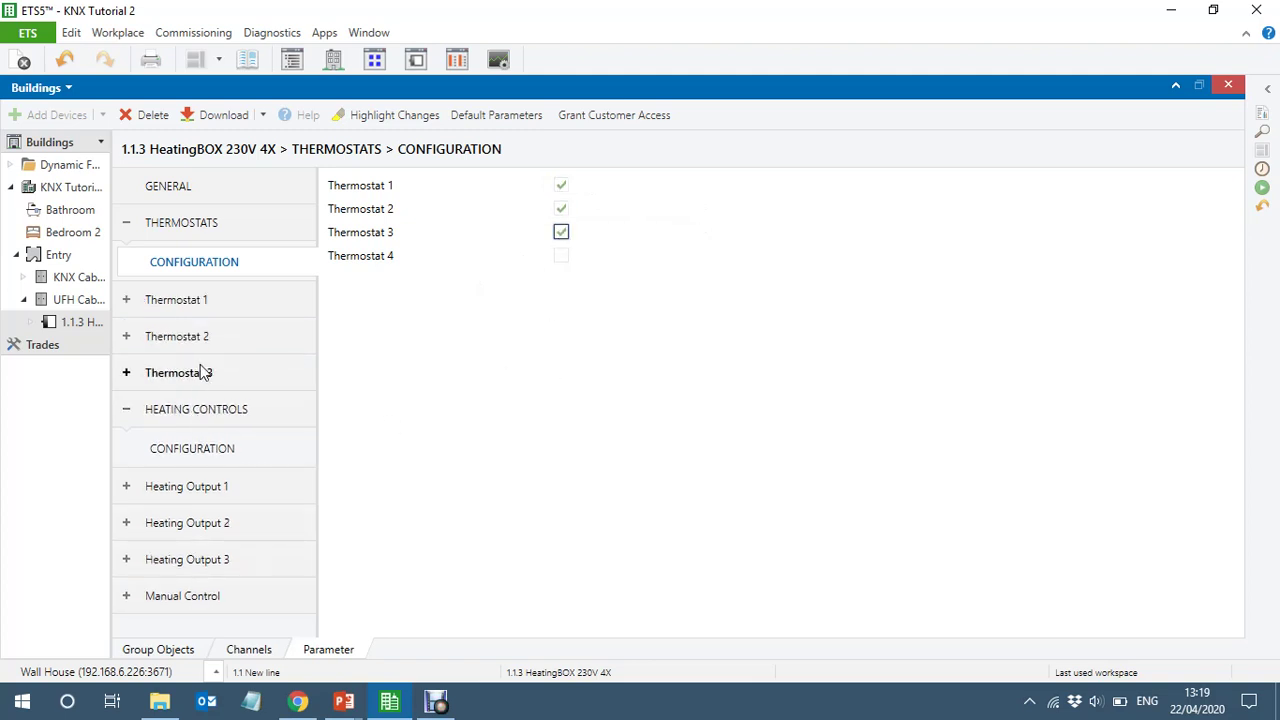
click(163, 300)
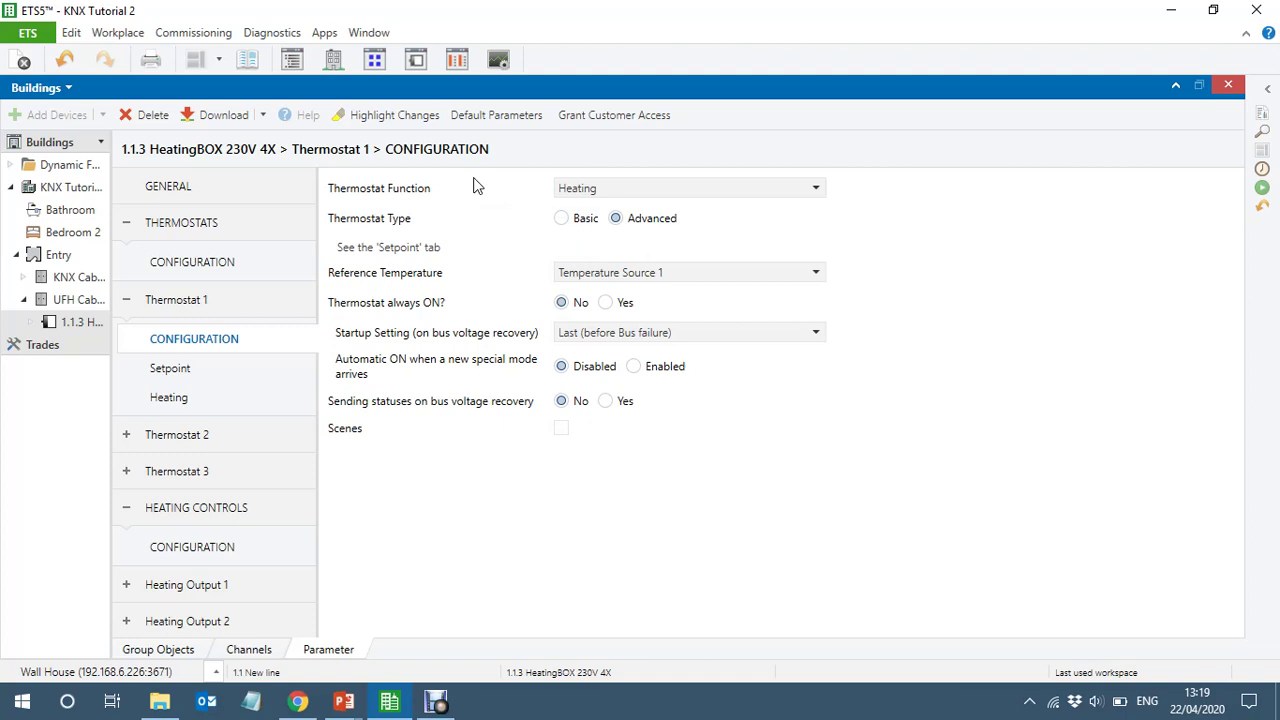
click(668, 194)
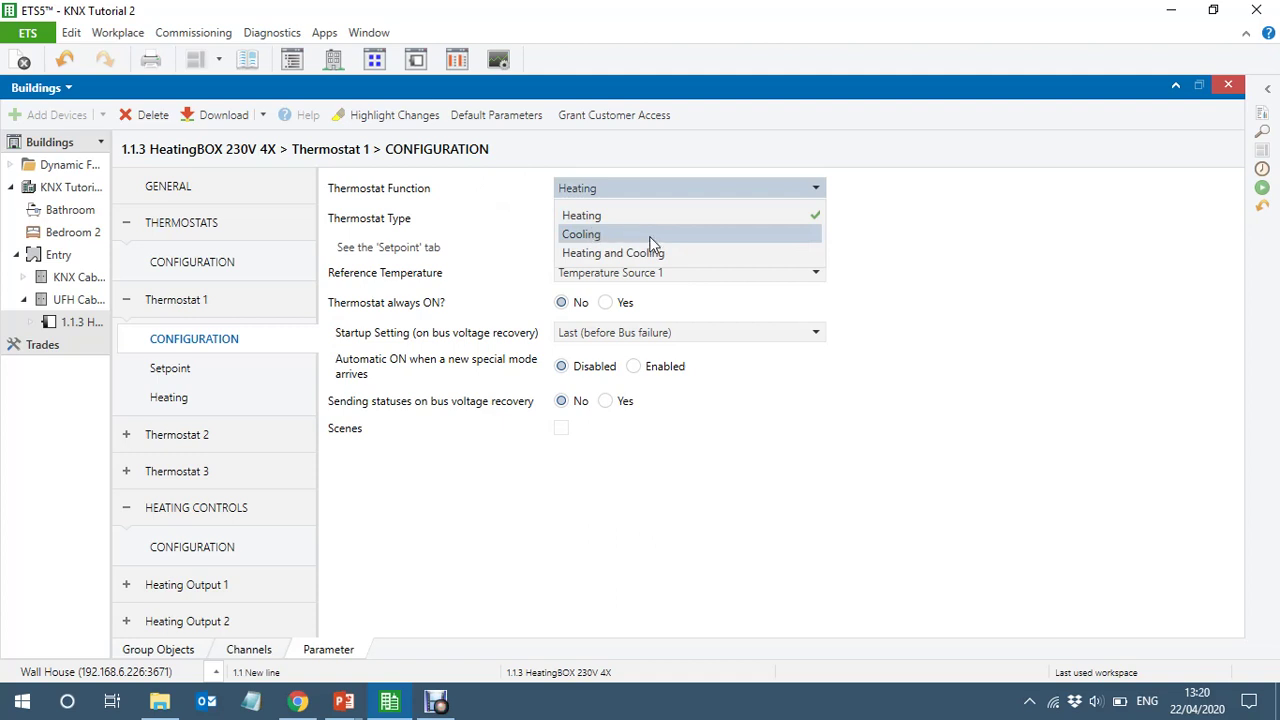
click(509, 469)
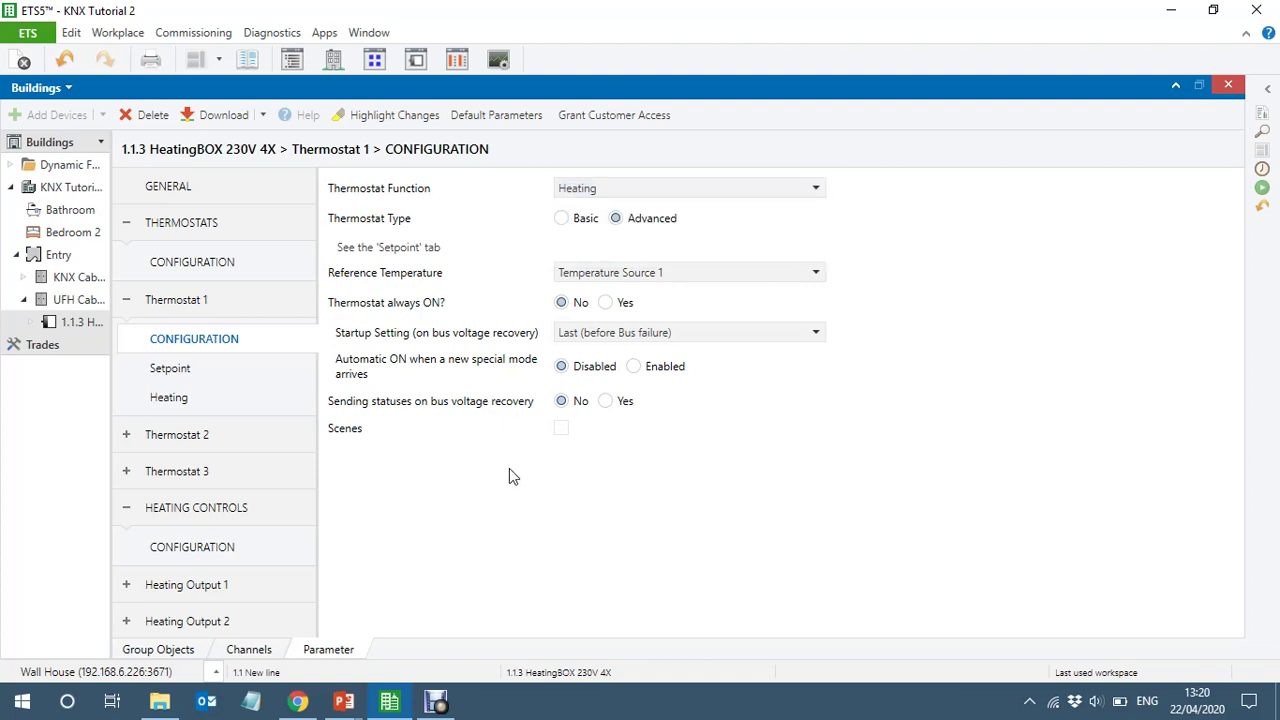
Set Thermostat 1's initial mode after programming to Comfort in its setpoint parameters
click(167, 373)
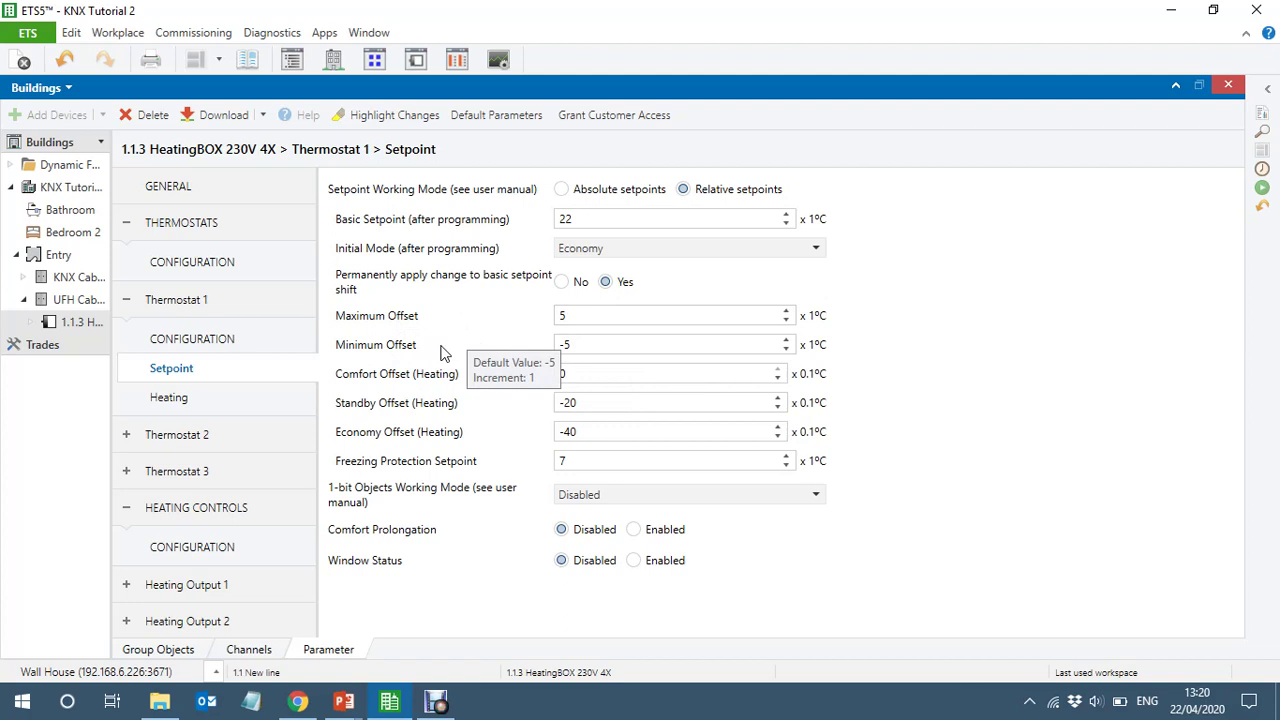
click(660, 250)
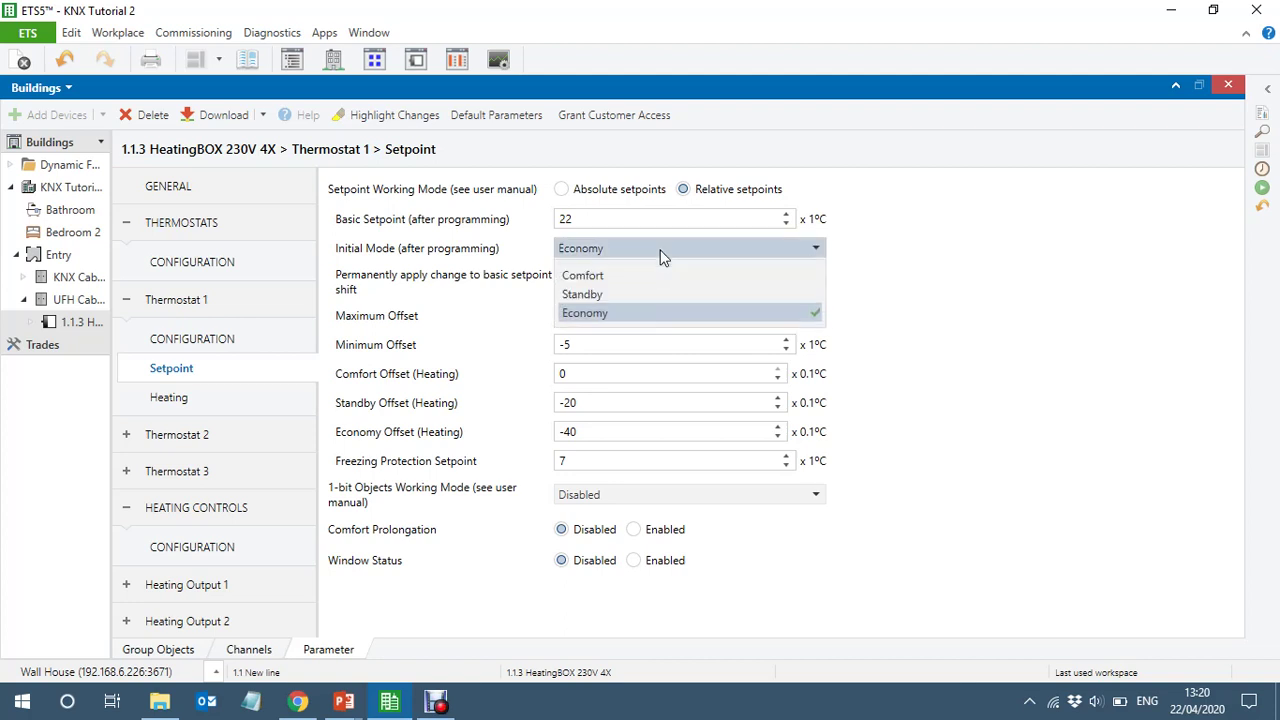
click(596, 274)
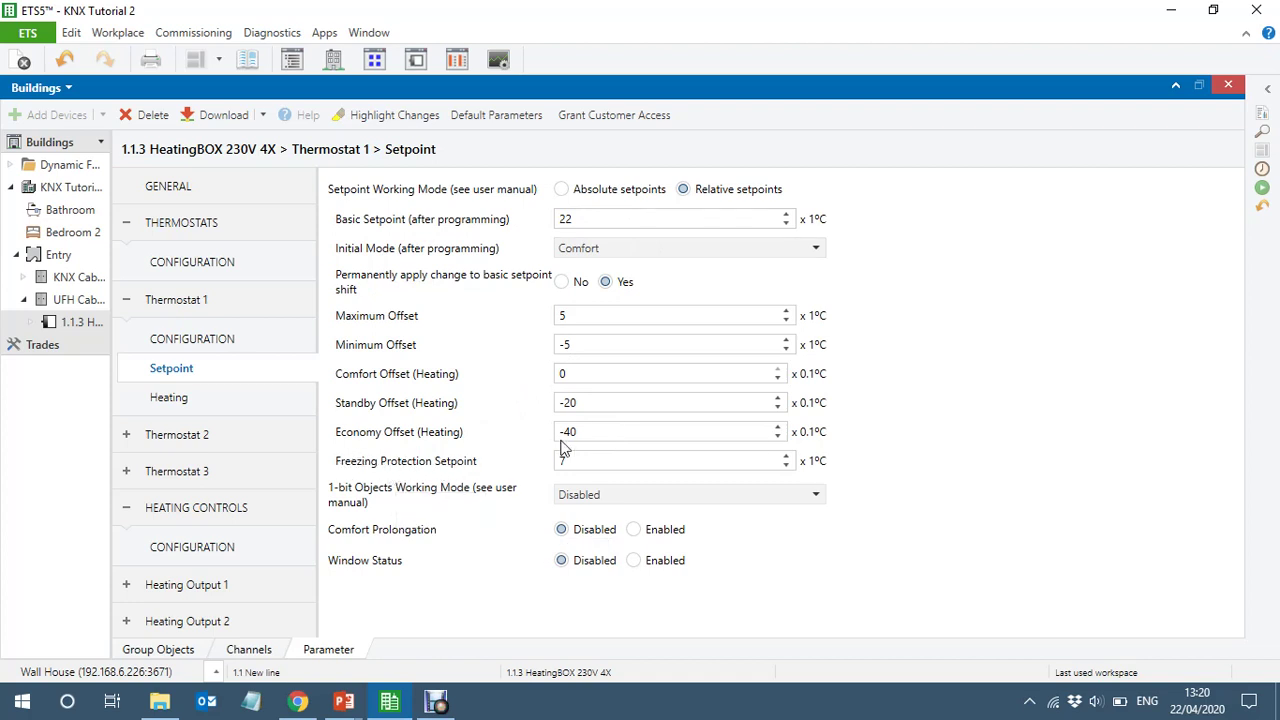
double_click(592, 460)
Filter the device's group objects by "t1" and examine Thermostat 1's temperature, setpoint and on/off objects
click(149, 651)
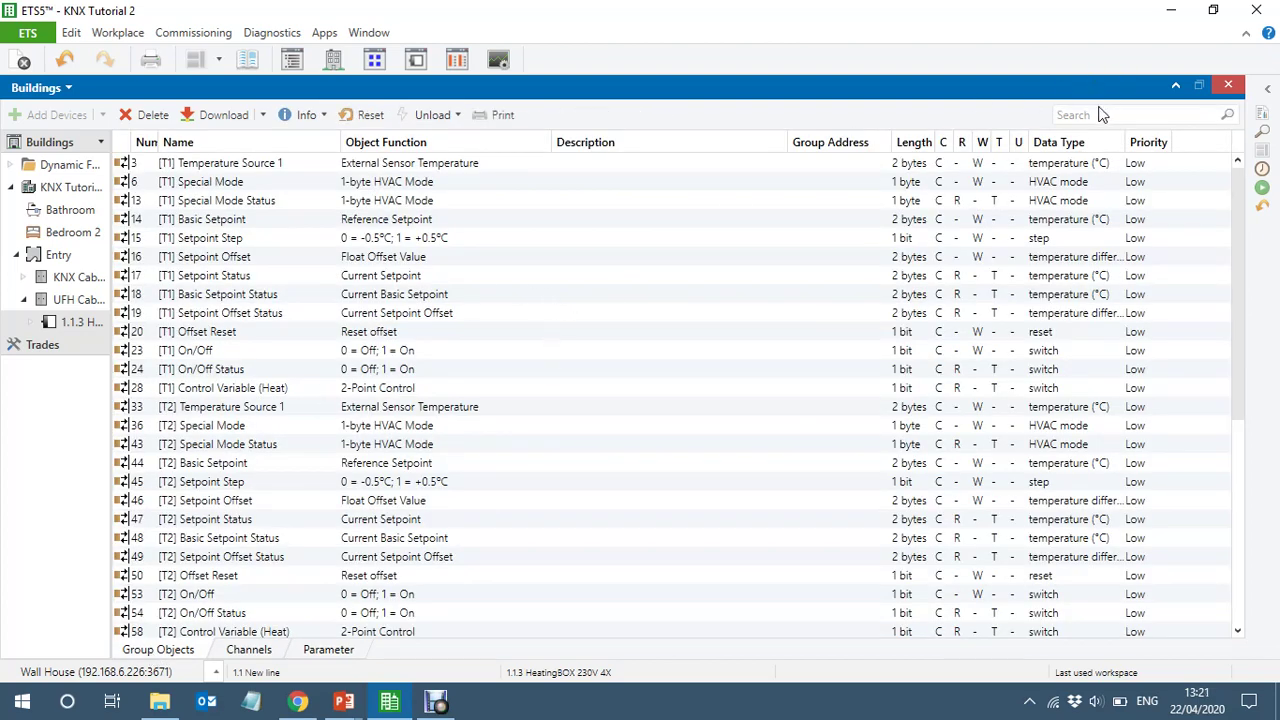
click(1140, 117)
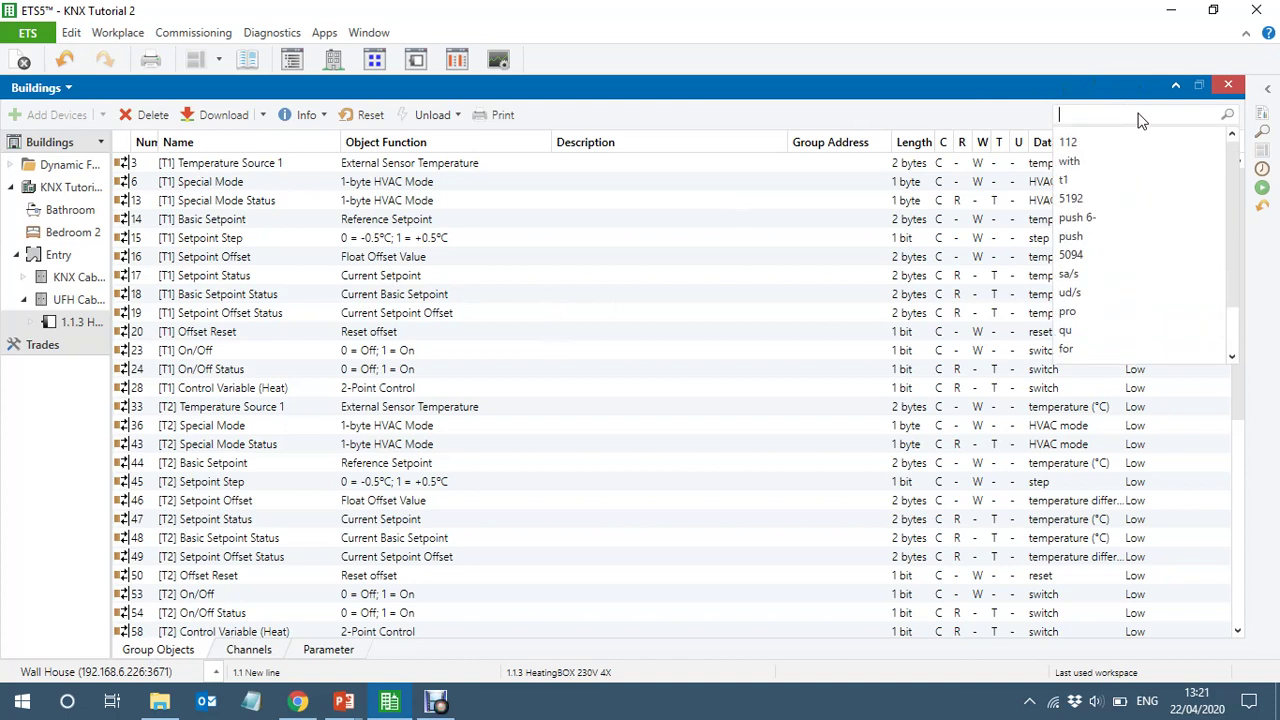
text(t1)
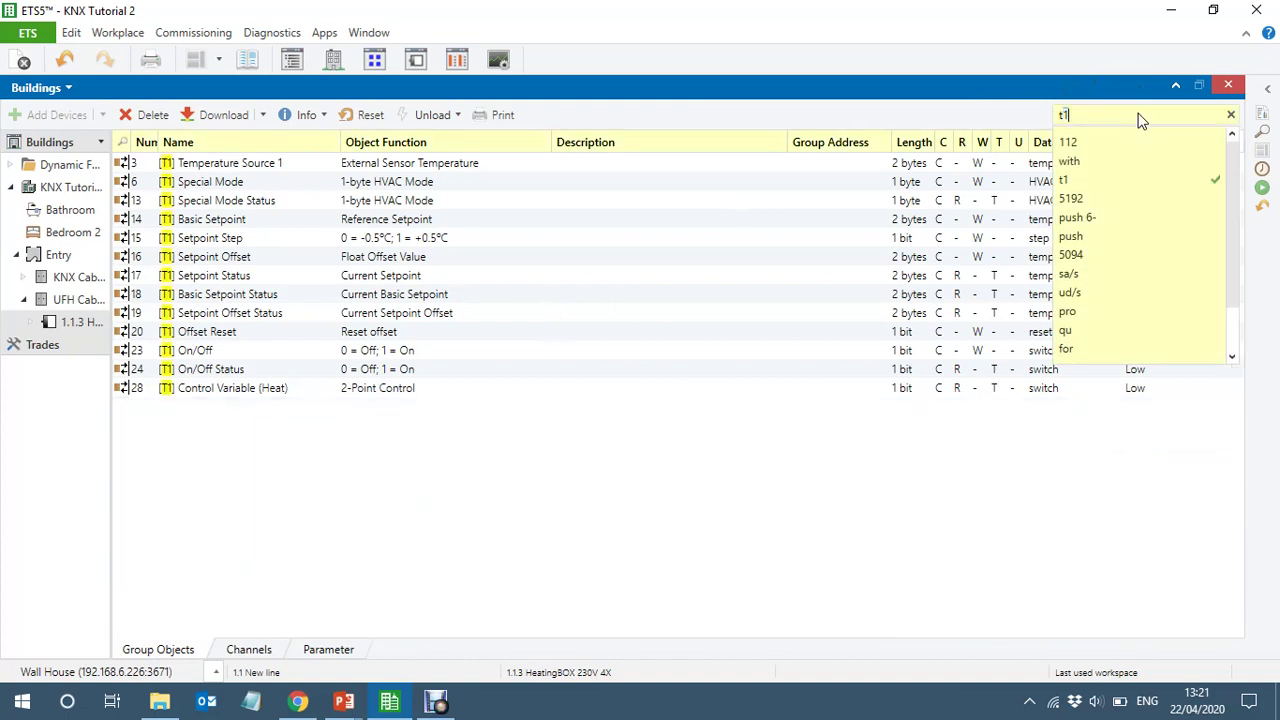
click(321, 490)
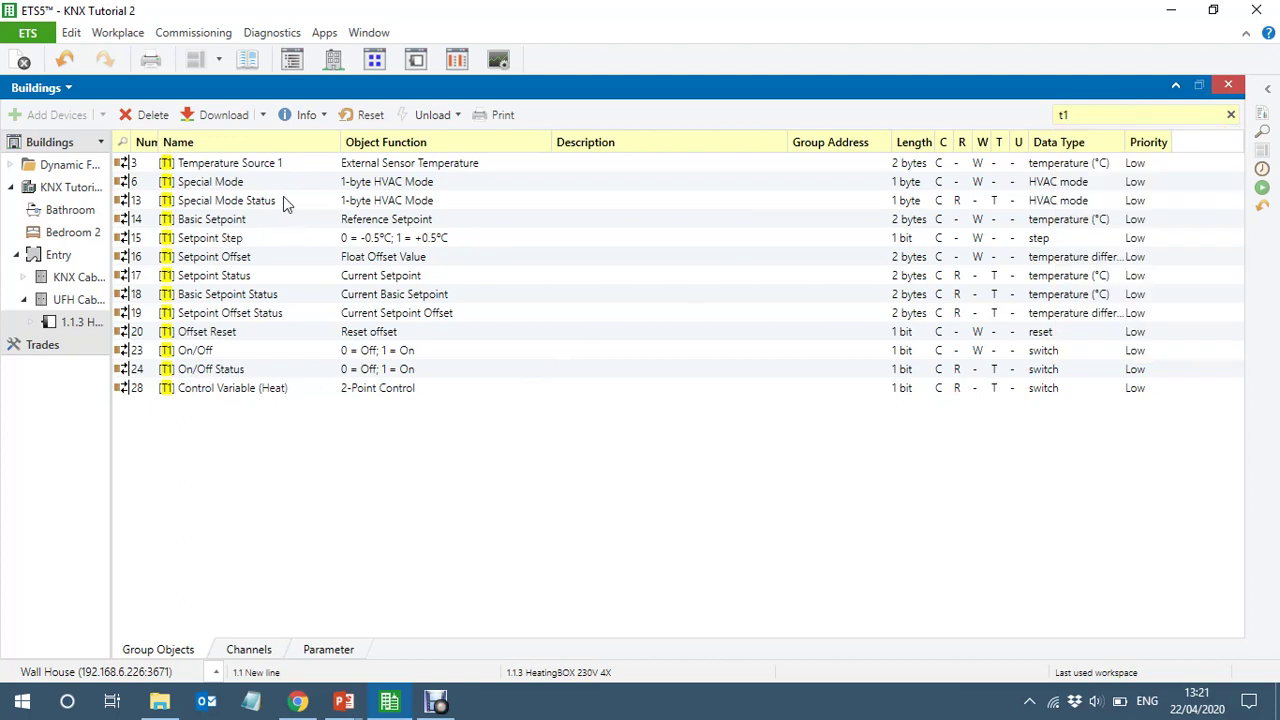
click(293, 167)
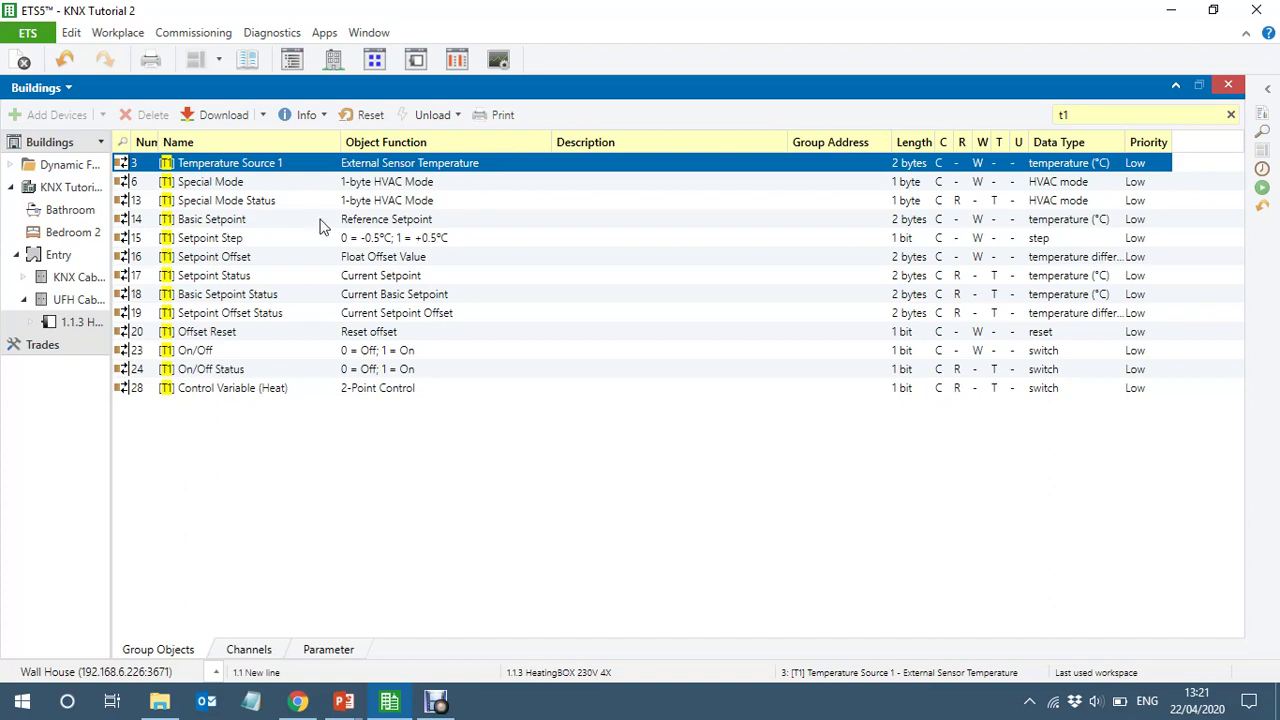
click(270, 226)
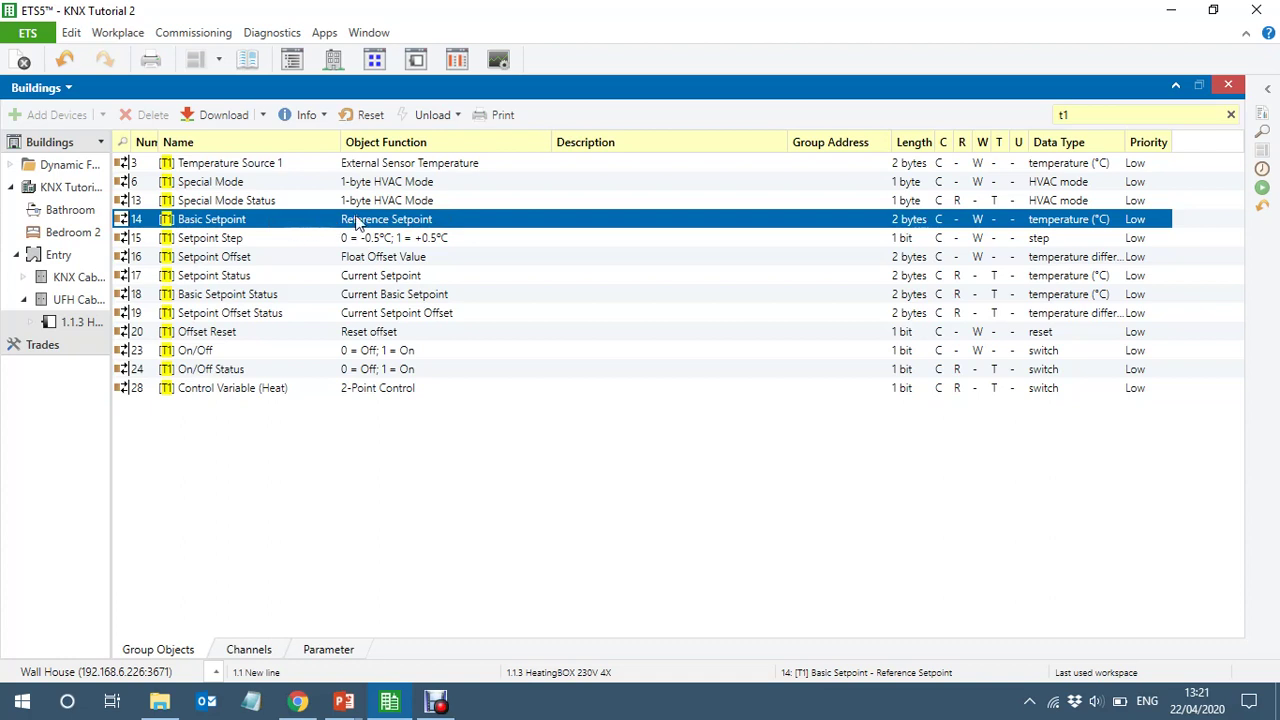
click(284, 242)
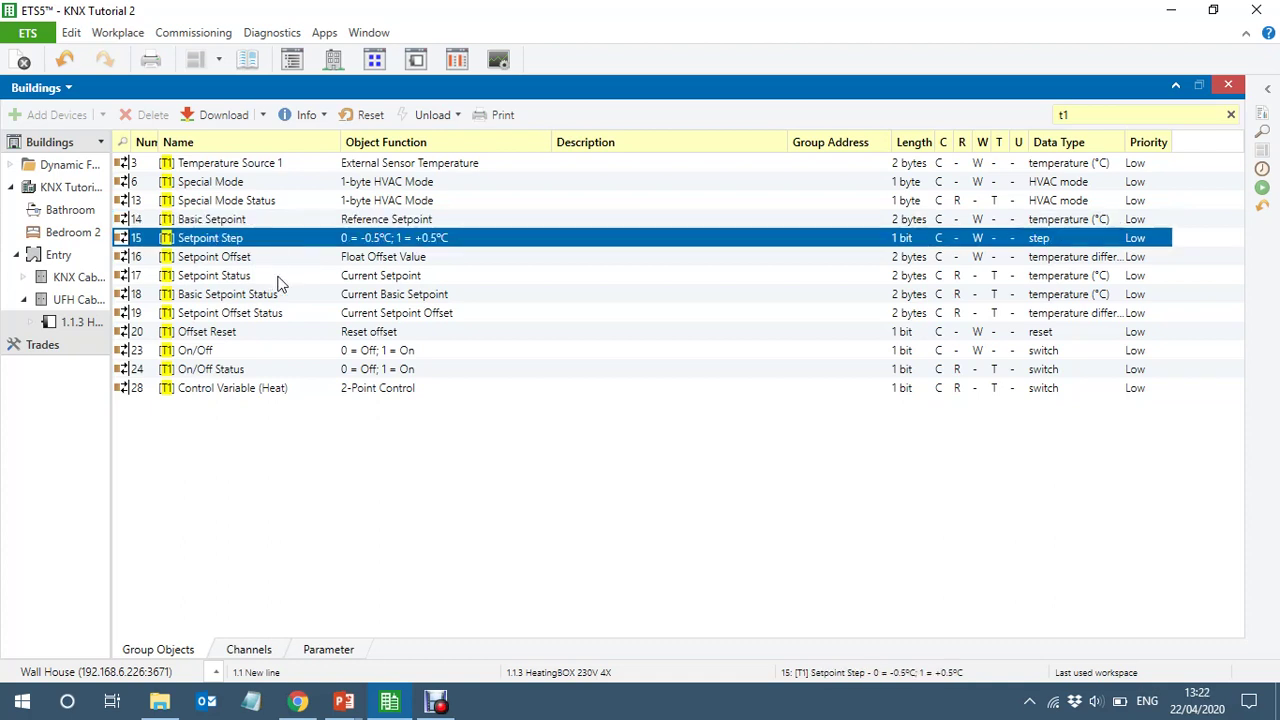
click(280, 283)
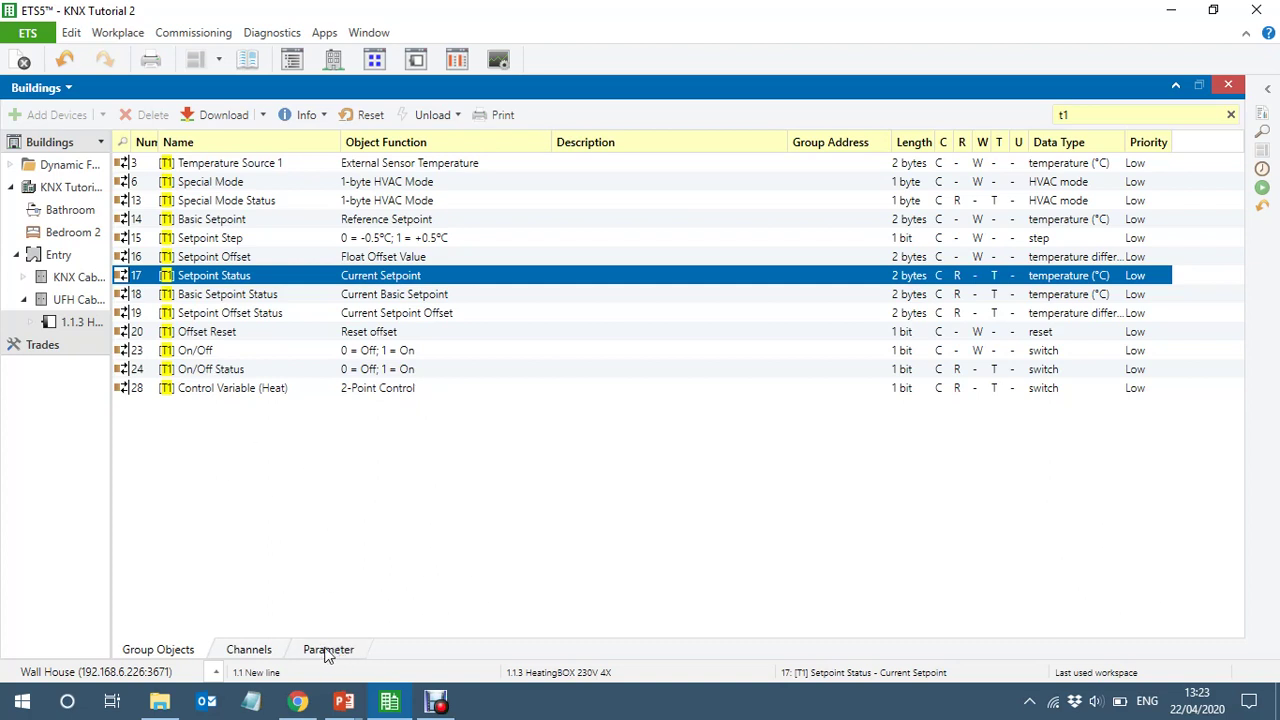
click(236, 353)
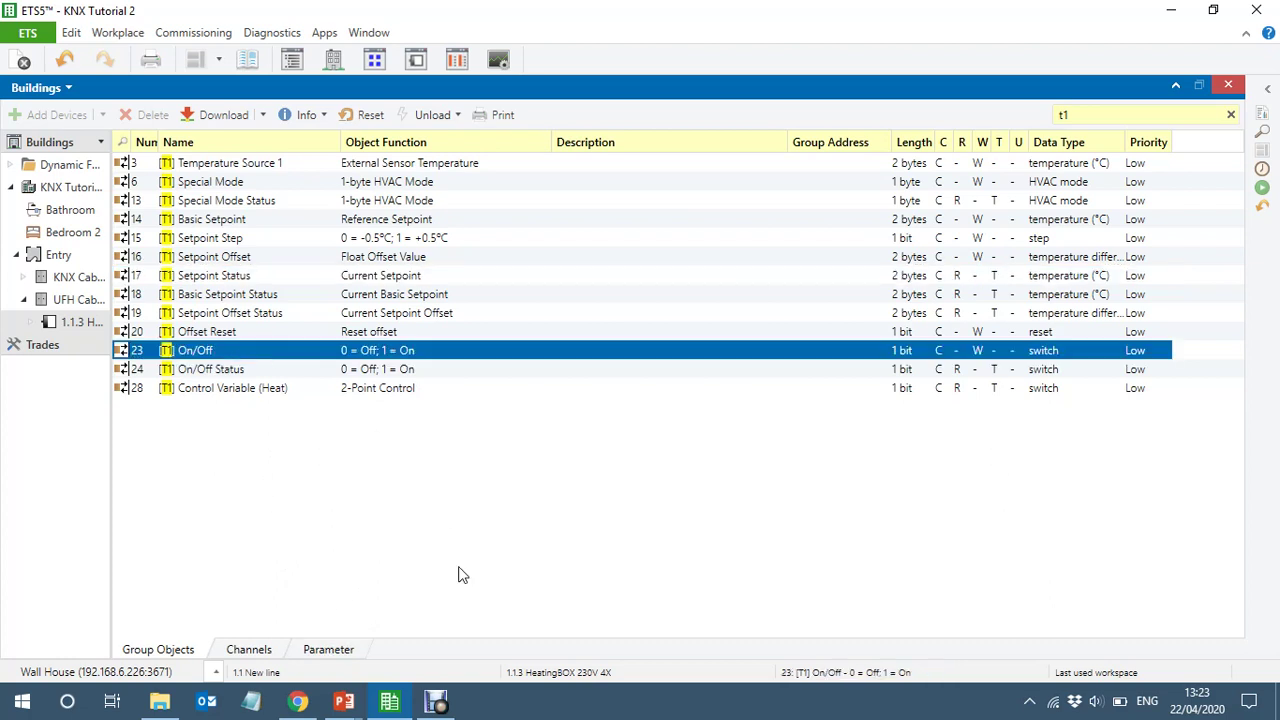
Set "Thermostat always ON?" to Yes for Thermostats 1, 2 and 3 together and review the filtered group objects
click(329, 652)
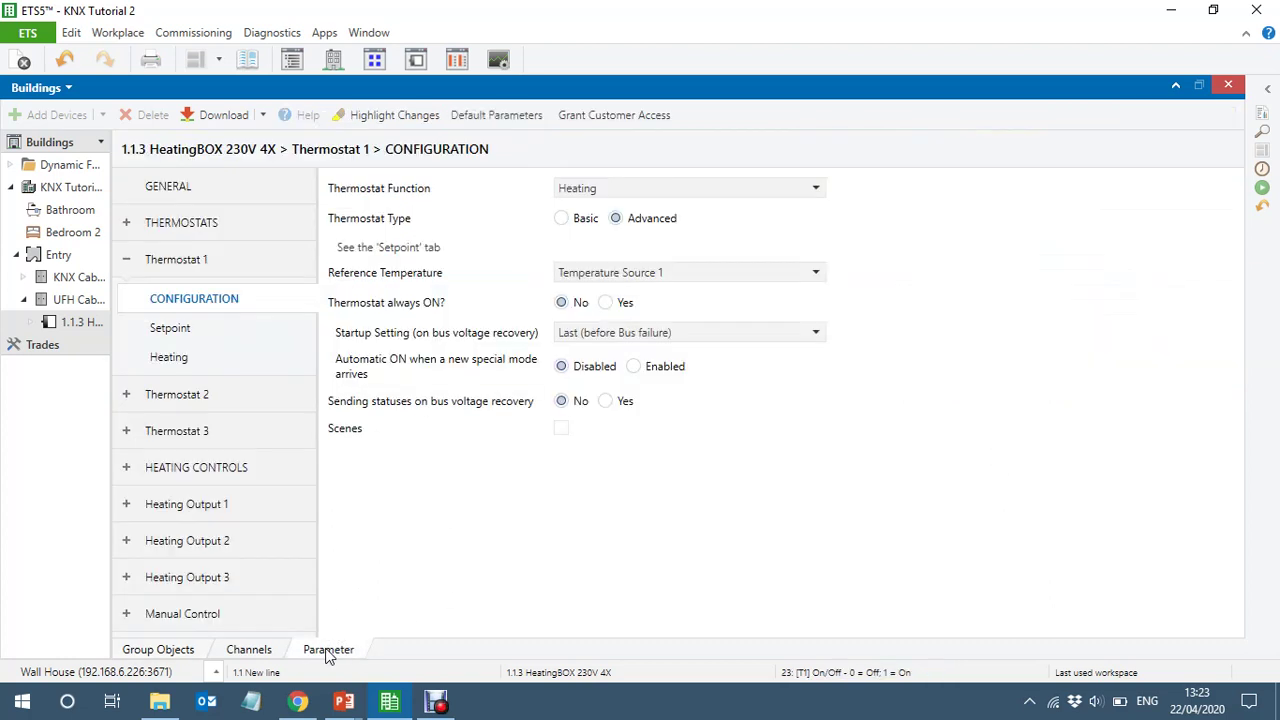
click(181, 400)
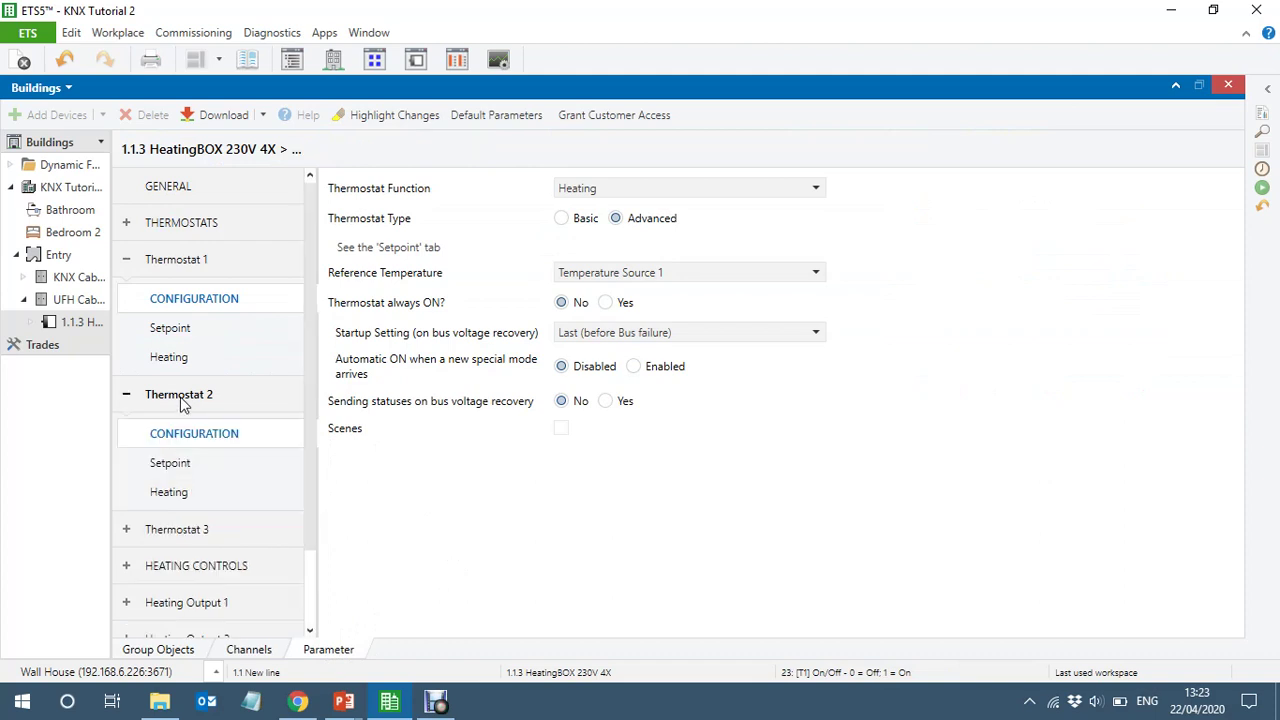
click(201, 530)
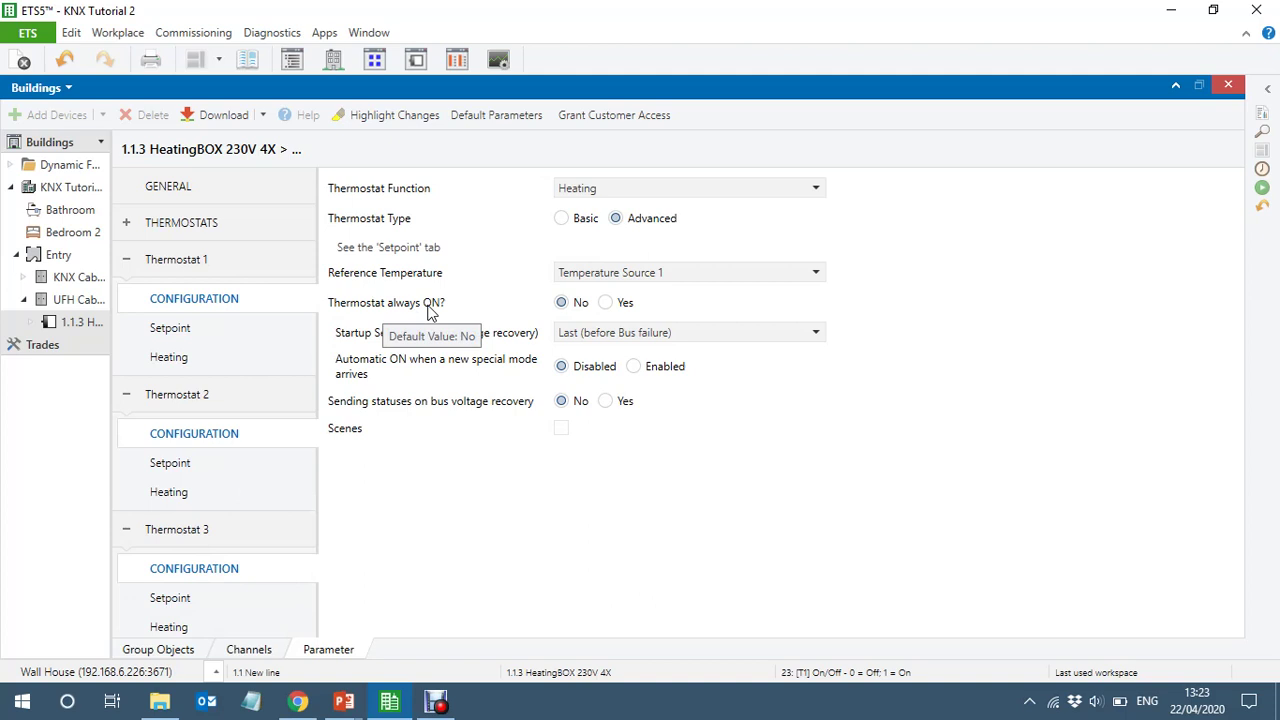
click(606, 303)
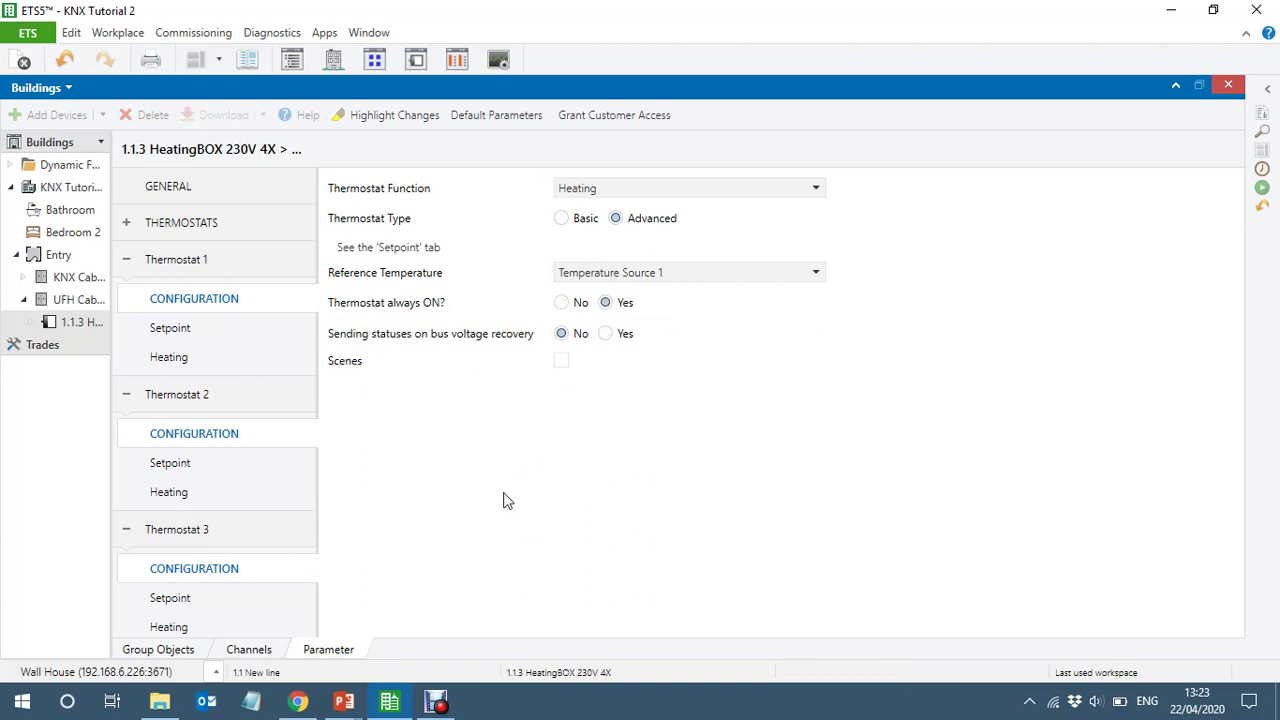
click(138, 651)
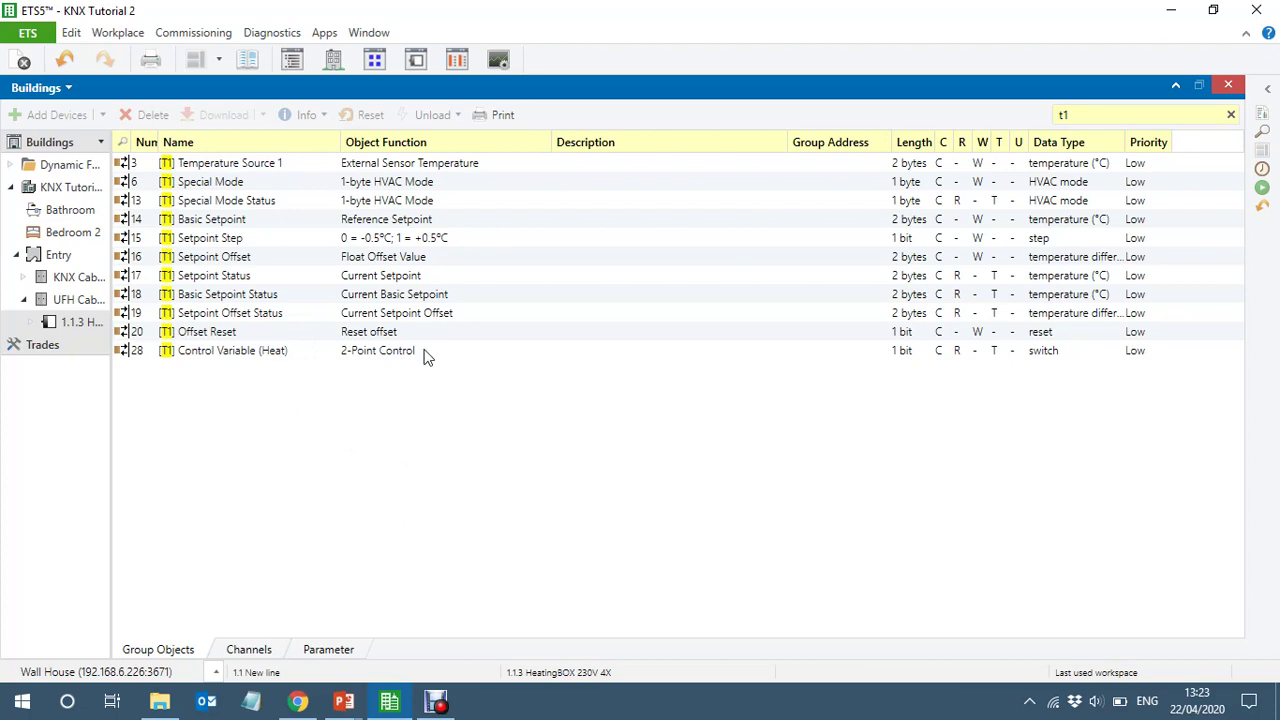
Show the group addresses alongside the device and open the 2/0 Underfloor Heating middle group under HVAC
click(376, 63)
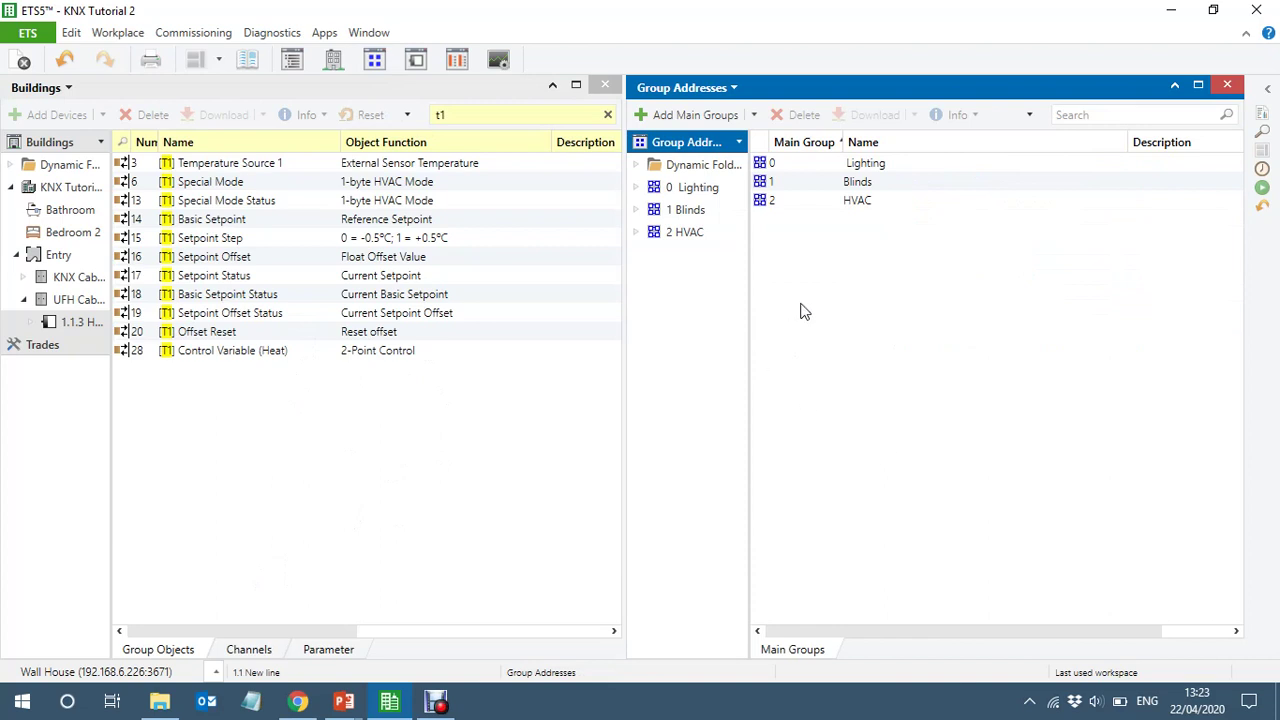
click(684, 233)
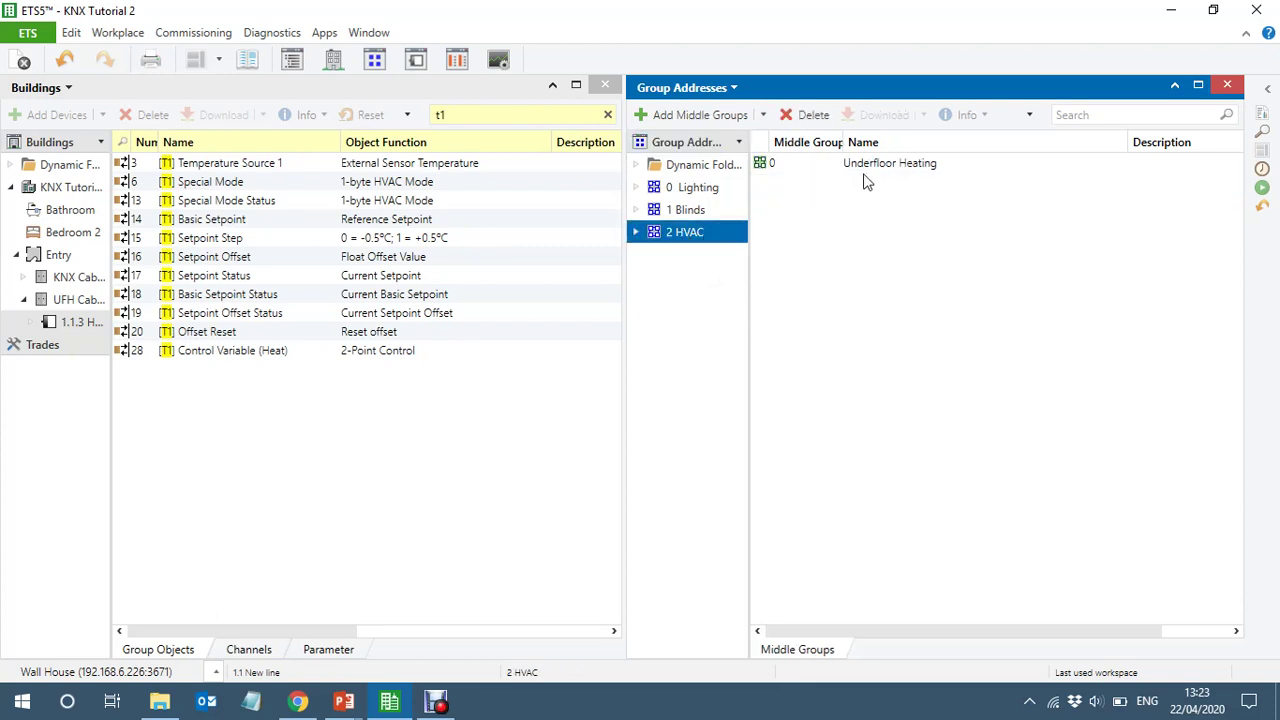
click(635, 234)
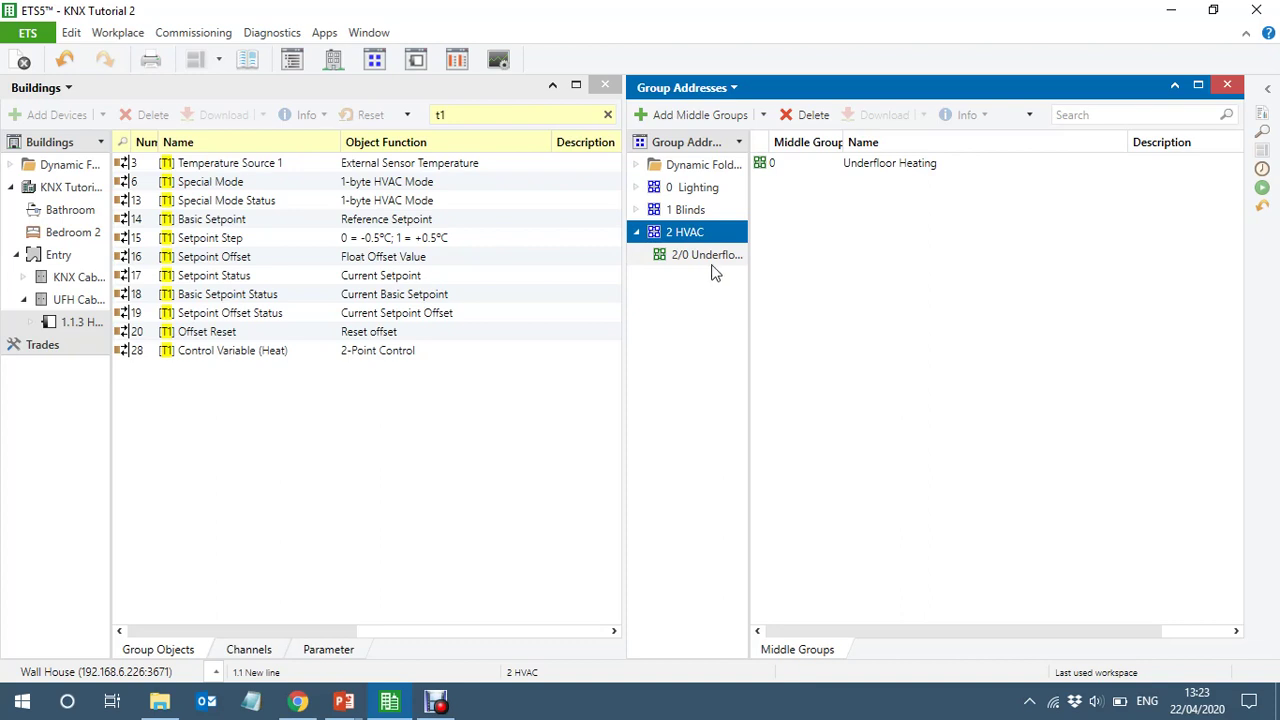
click(700, 258)
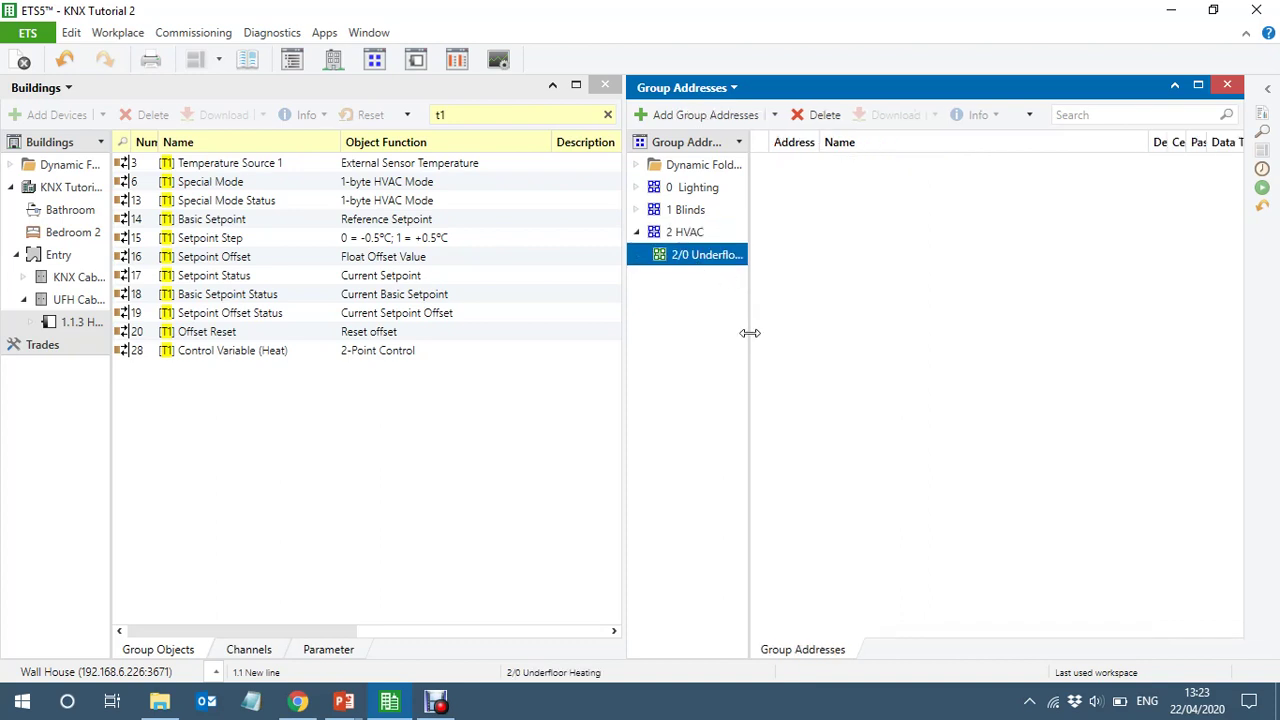
Start adding group addresses to 2/0 Underfloor Heating, naming the first one "Entry Current Temprature"
right_click(690, 259)
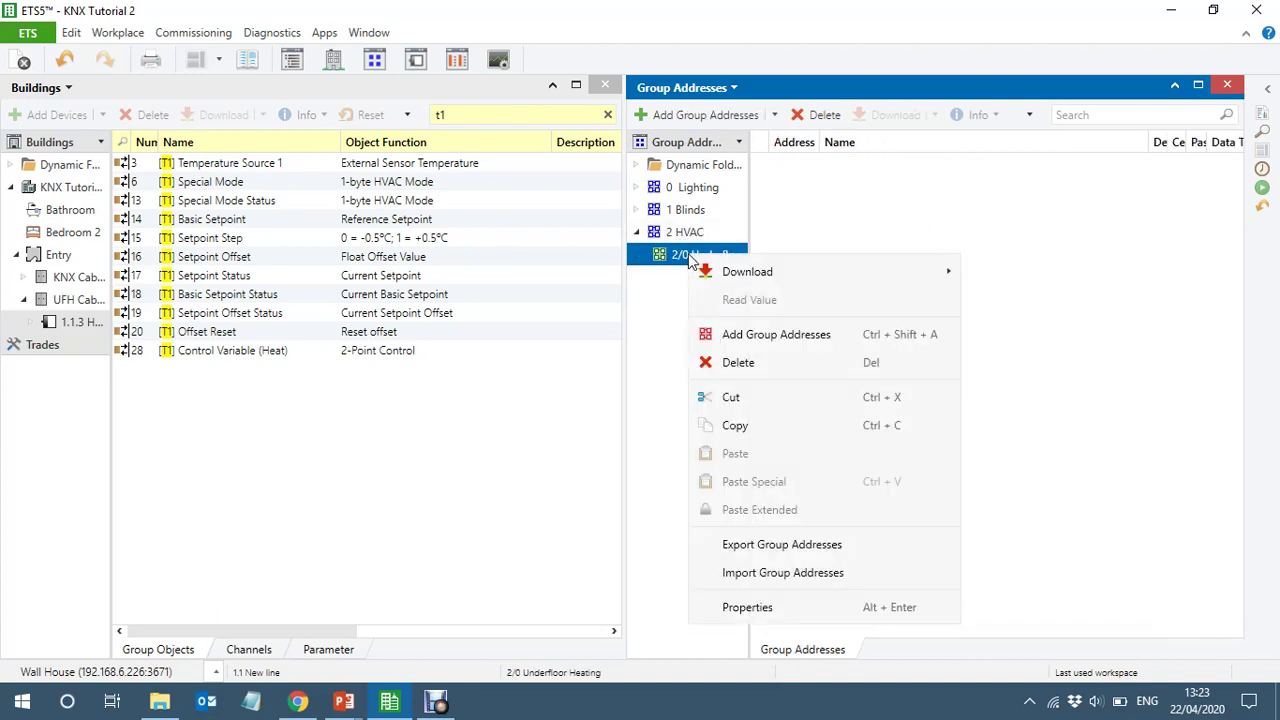
click(790, 334)
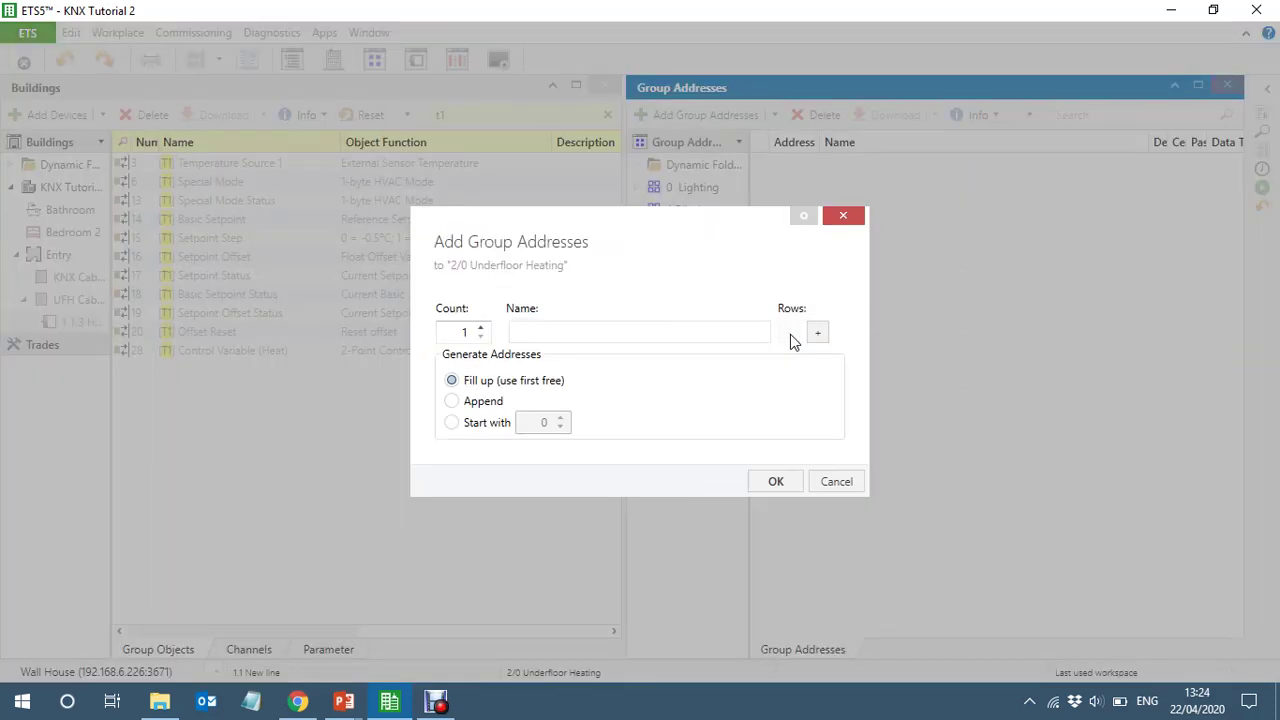
text(Entry Z)
key(BackSpace)
text(Current Temprature)
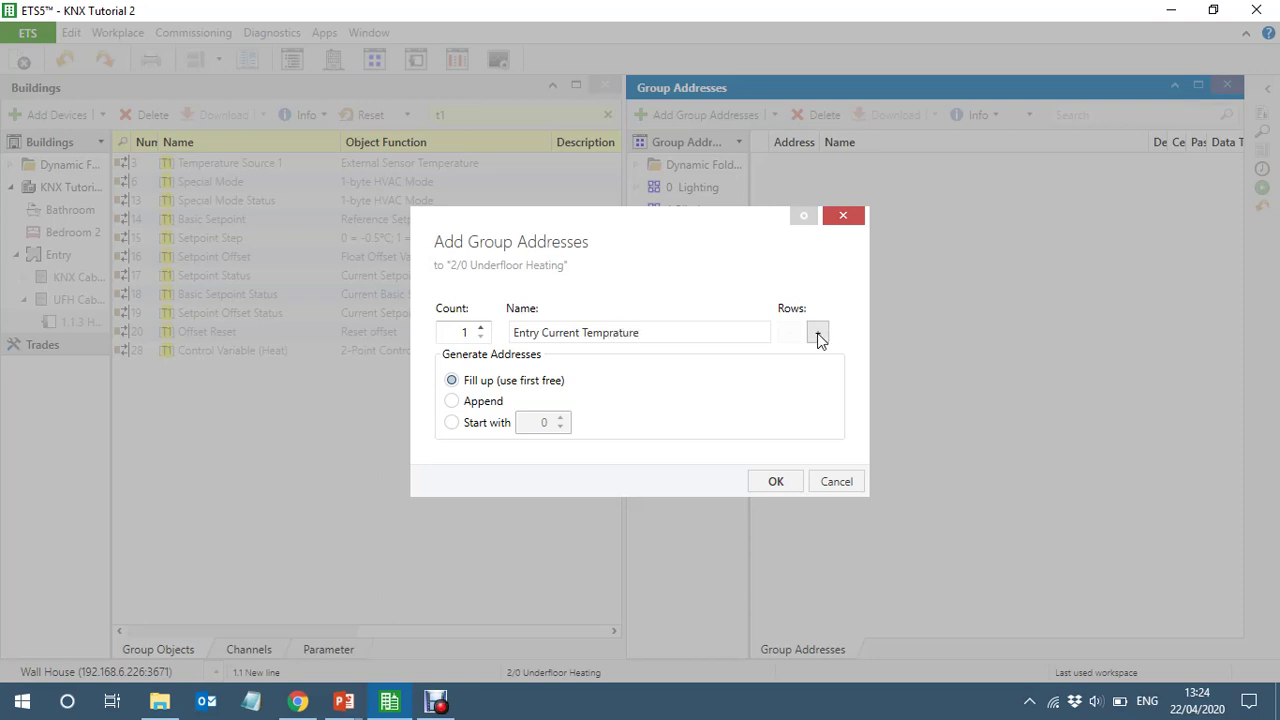
Add a second group address row named "Entry HVAC Mode"
click(818, 334)
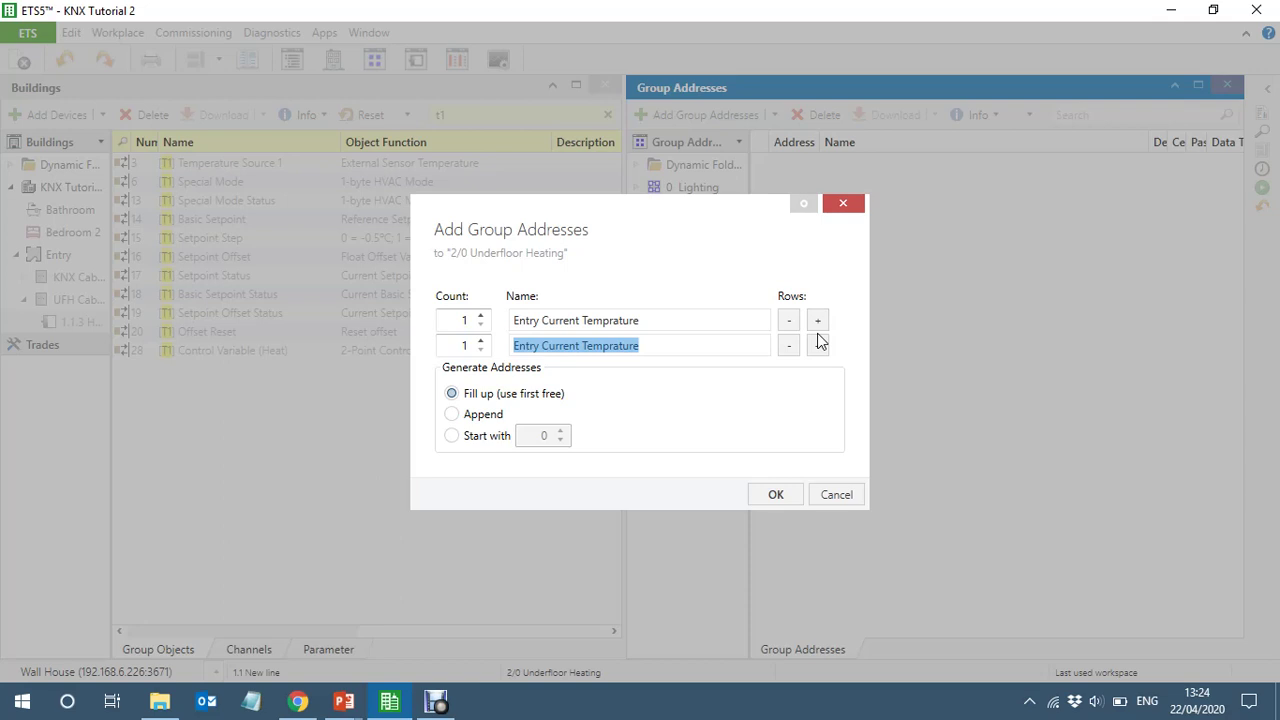
key(End)
key(BackSpace)
key(BackSpace)
key(BackSpace)
key(BackSpace)
key(BackSpace)
key(BackSpace)
key(BackSpace)
key(BackSpace)
key(BackSpace)
key(BackSpace)
key(BackSpace)
key(BackSpace)
key(BackSpace)
key(BackSpace)
key(BackSpace)
key(BackSpace)
key(BackSpace)
key(BackSpace)
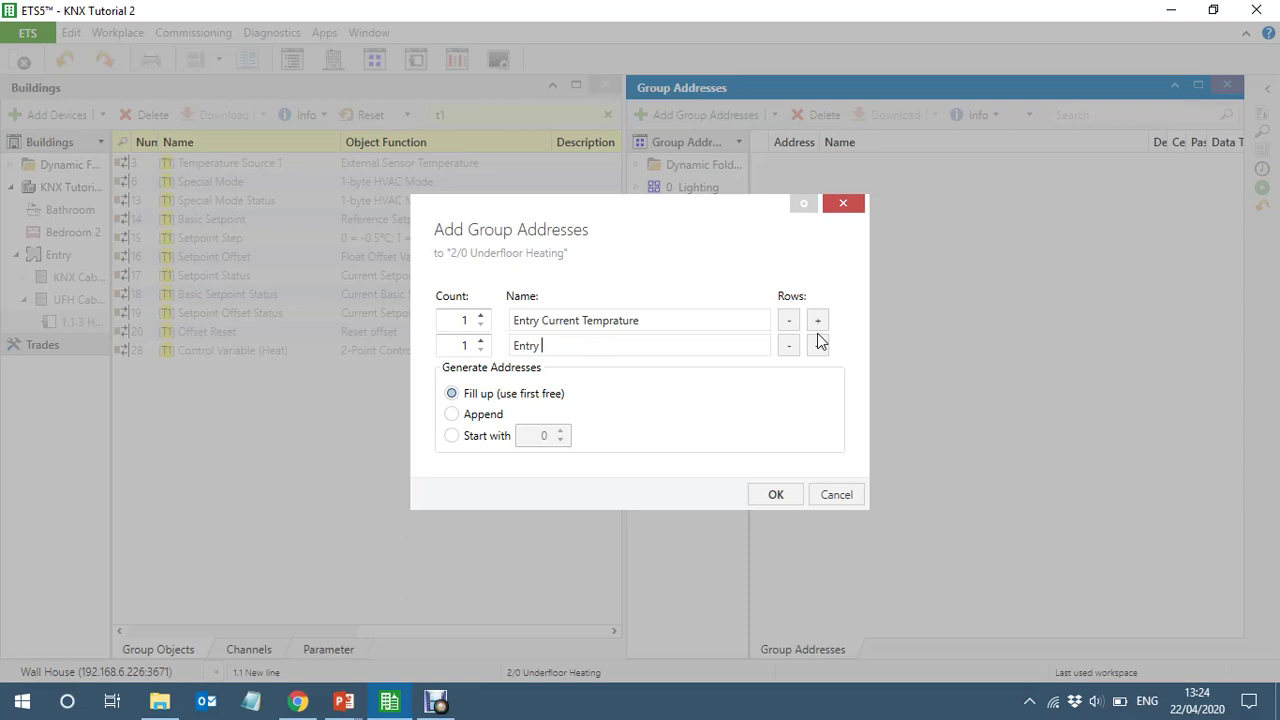
text(HVAC Mode)
Add a third group address row named "Entry HVAC Mode Status"
click(820, 346)
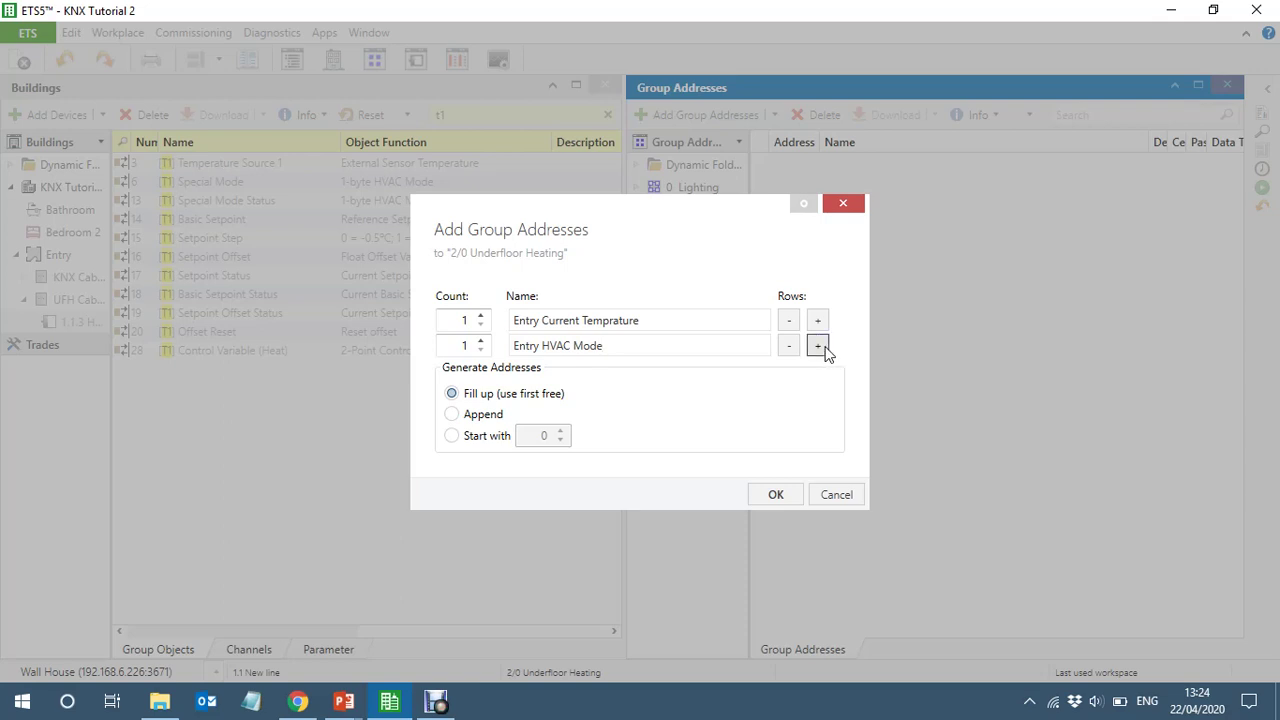
key(End)
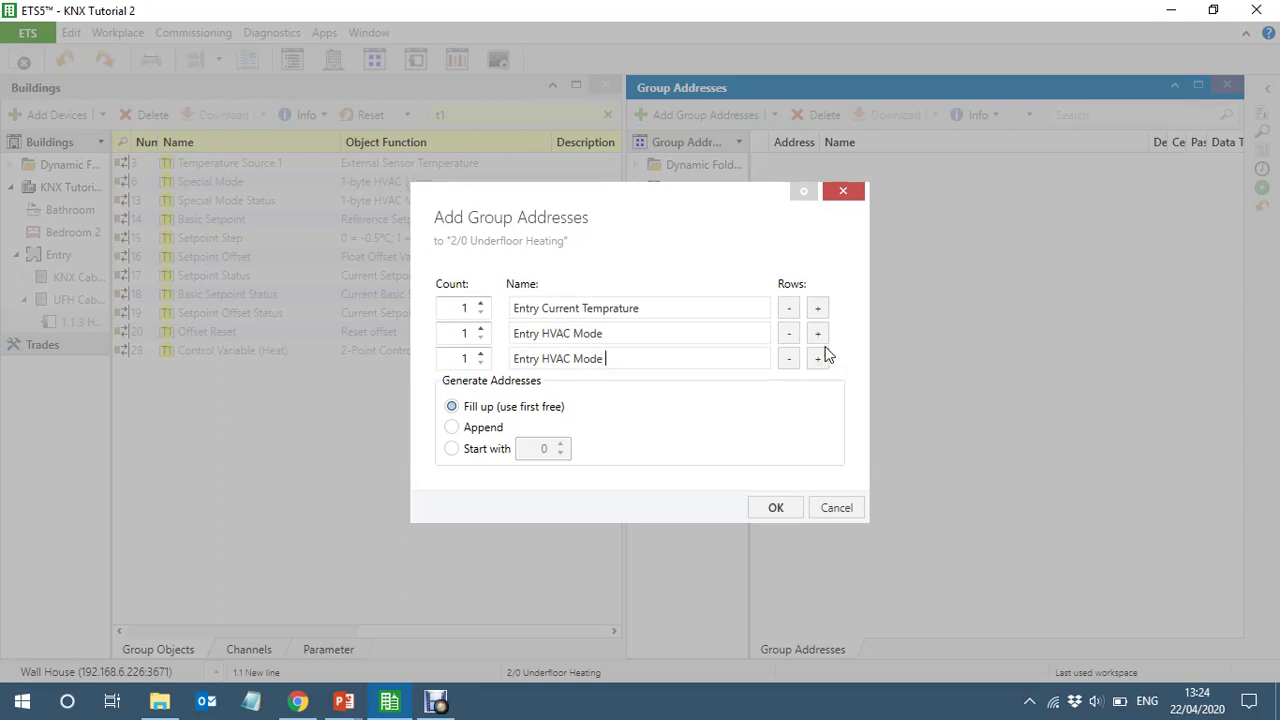
text(Status)
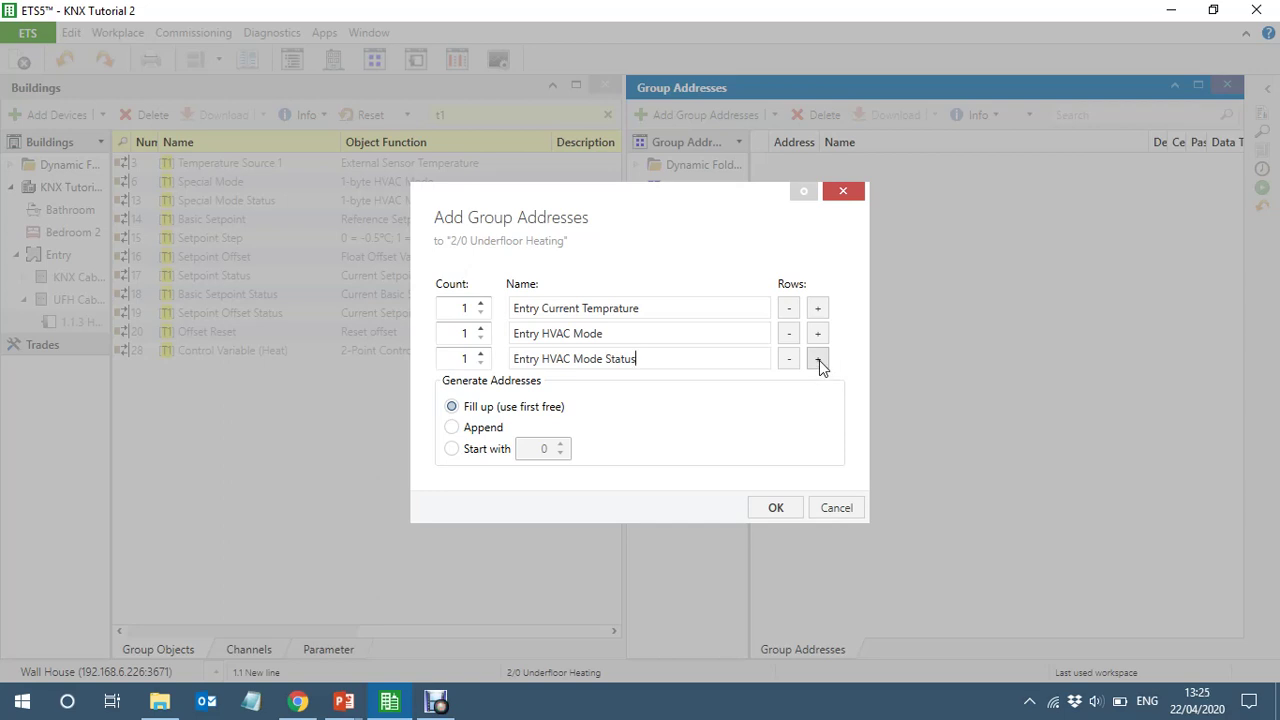
Add a fourth group address row named "Entry Reference Setpoint"
click(818, 360)
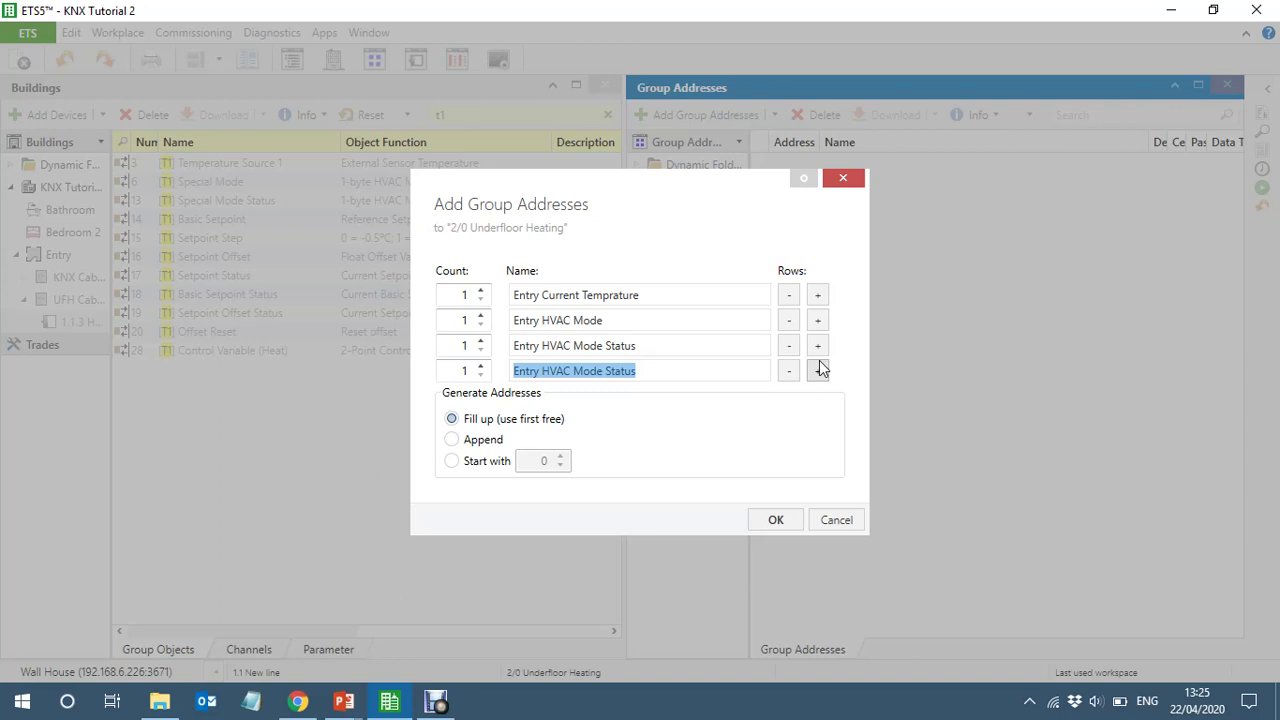
key(End)
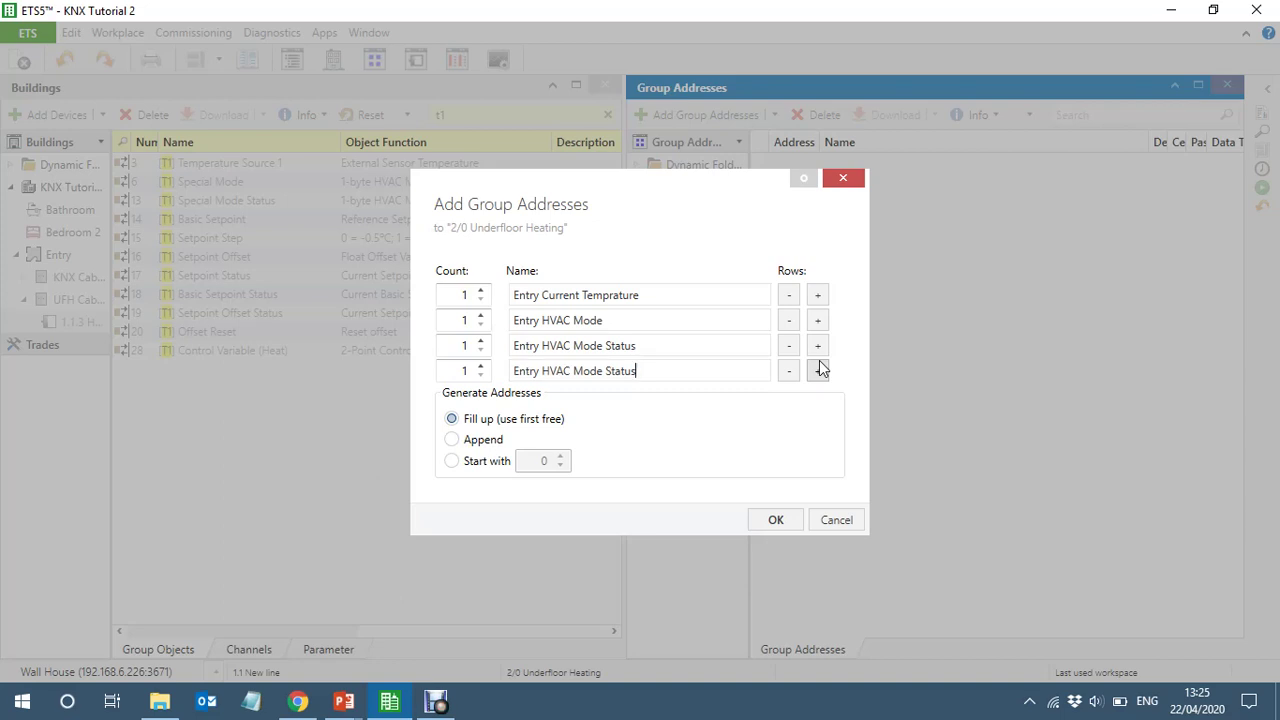
key(BackSpace)
key(BackSpace)
key(BackSpace)
key(BackSpace)
key(BackSpace)
key(BackSpace)
key(BackSpace)
key(BackSpace)
key(BackSpace)
key(BackSpace)
key(BackSpace)
key(BackSpace)
key(BackSpace)
key(BackSpace)
key(BackSpace)
key(BackSpace)
text(Reference Setpoint)
Add a fifth row named "Entry Current Setpoint Status" and create the five group addresses in 2/0 Underfloor Heating
click(821, 370)
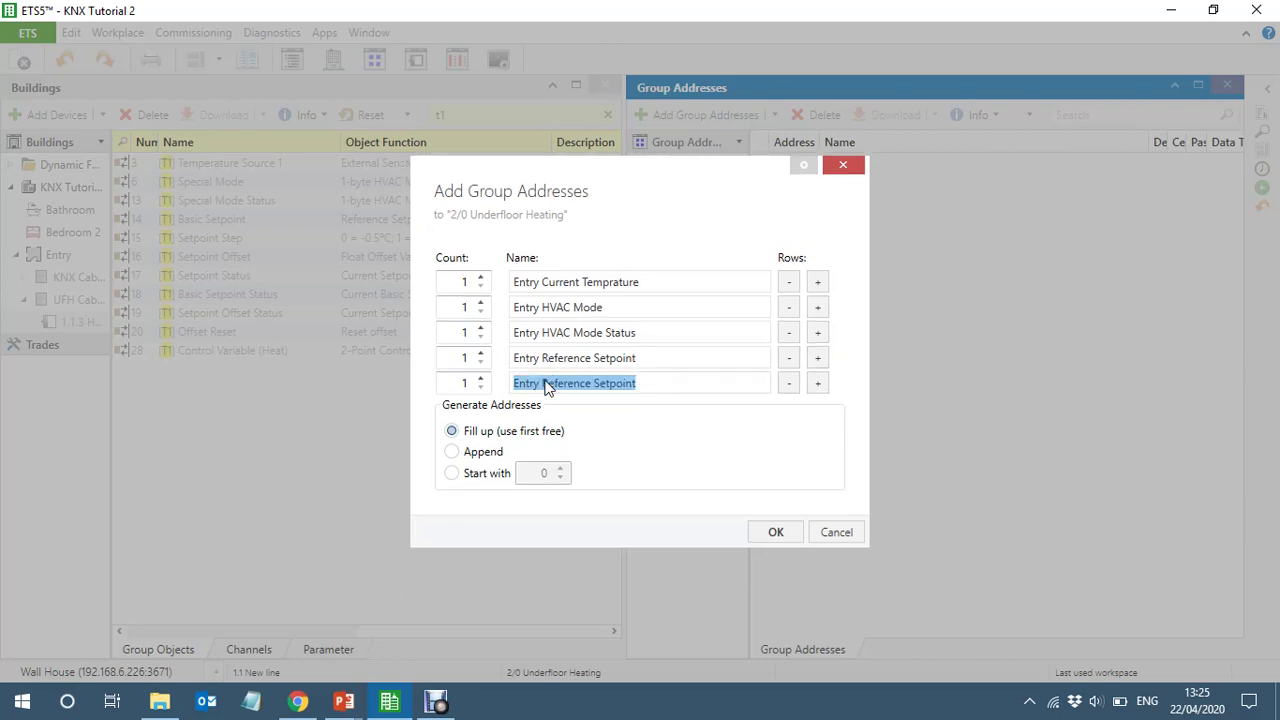
click(545, 384)
drag(543, 384, 591, 384)
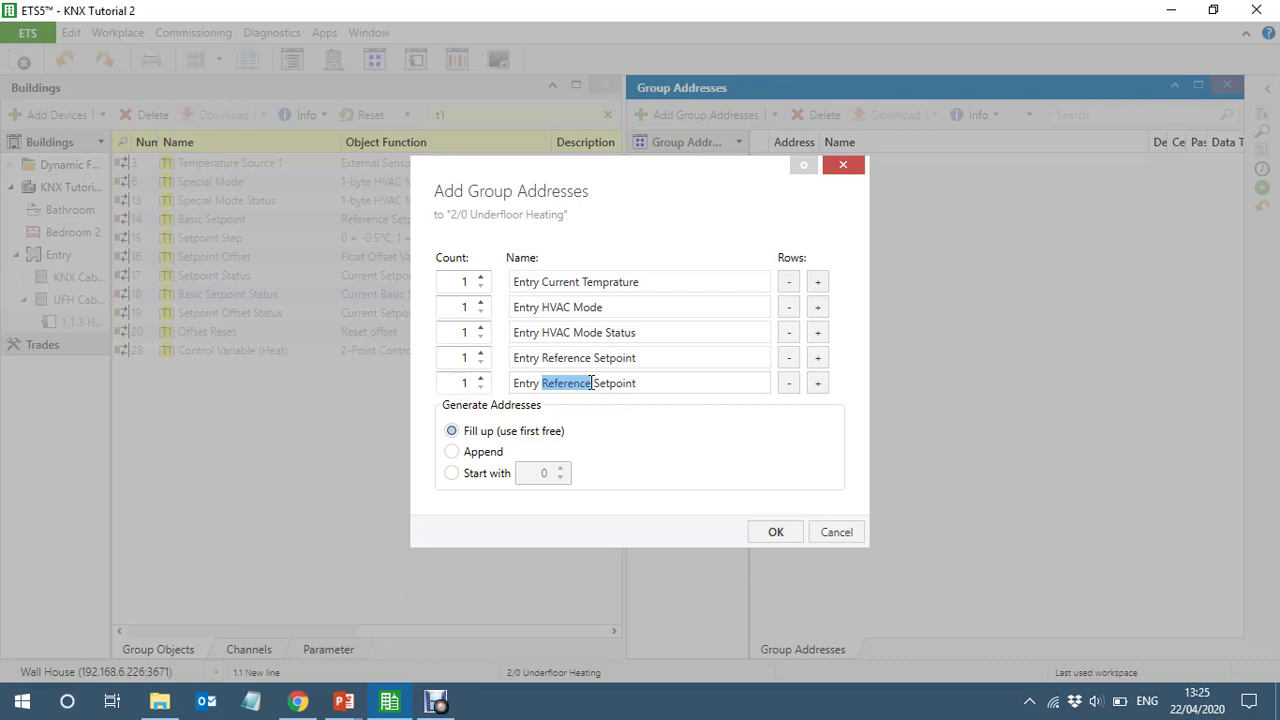
key(BackSpace)
text(Current)
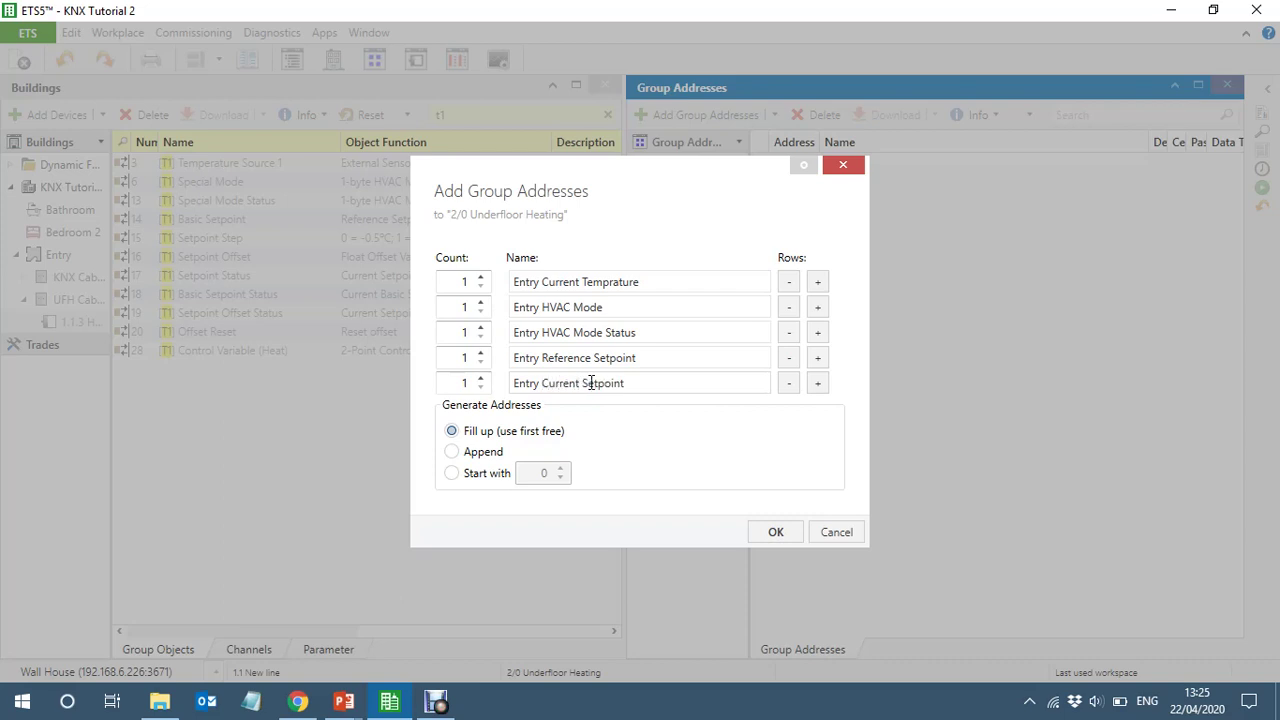
key(End)
text(Status)
key(Return)
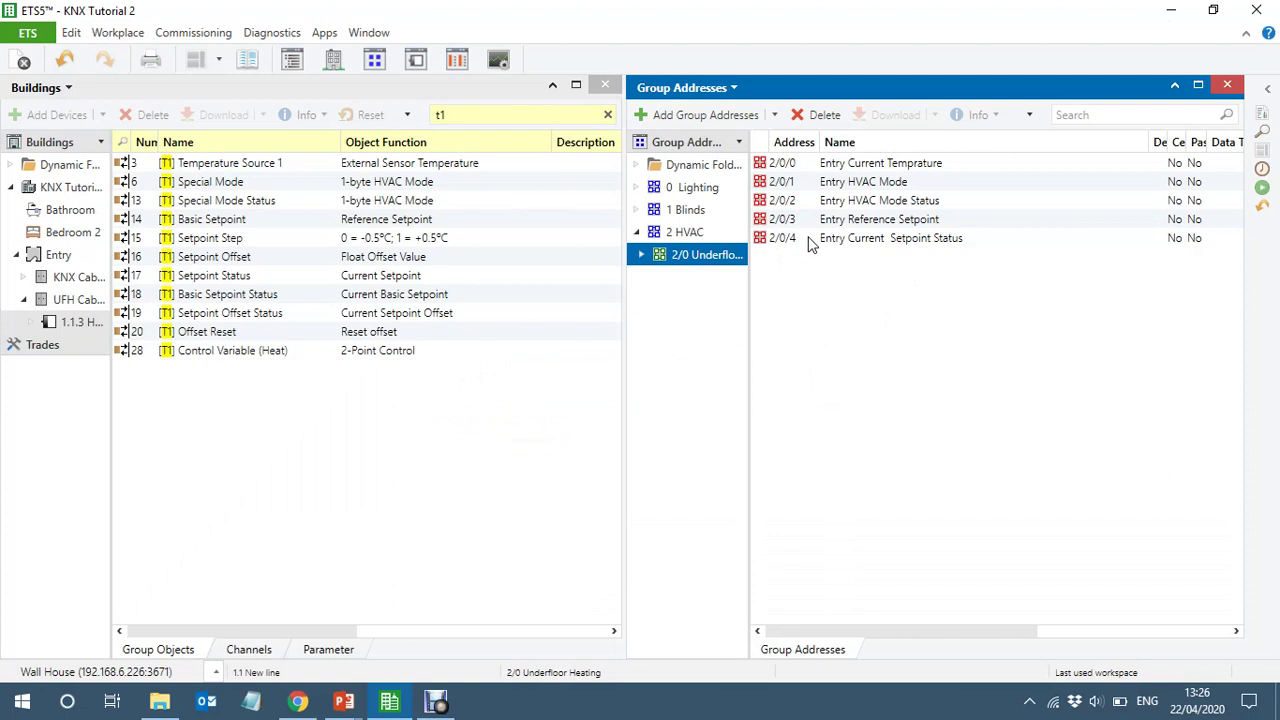
Add the group addresses "Entry Zone 1 On/Off" and "Entry Zone 1 On/Off Status" to 2/0 Underfloor Heating
right_click(676, 258)
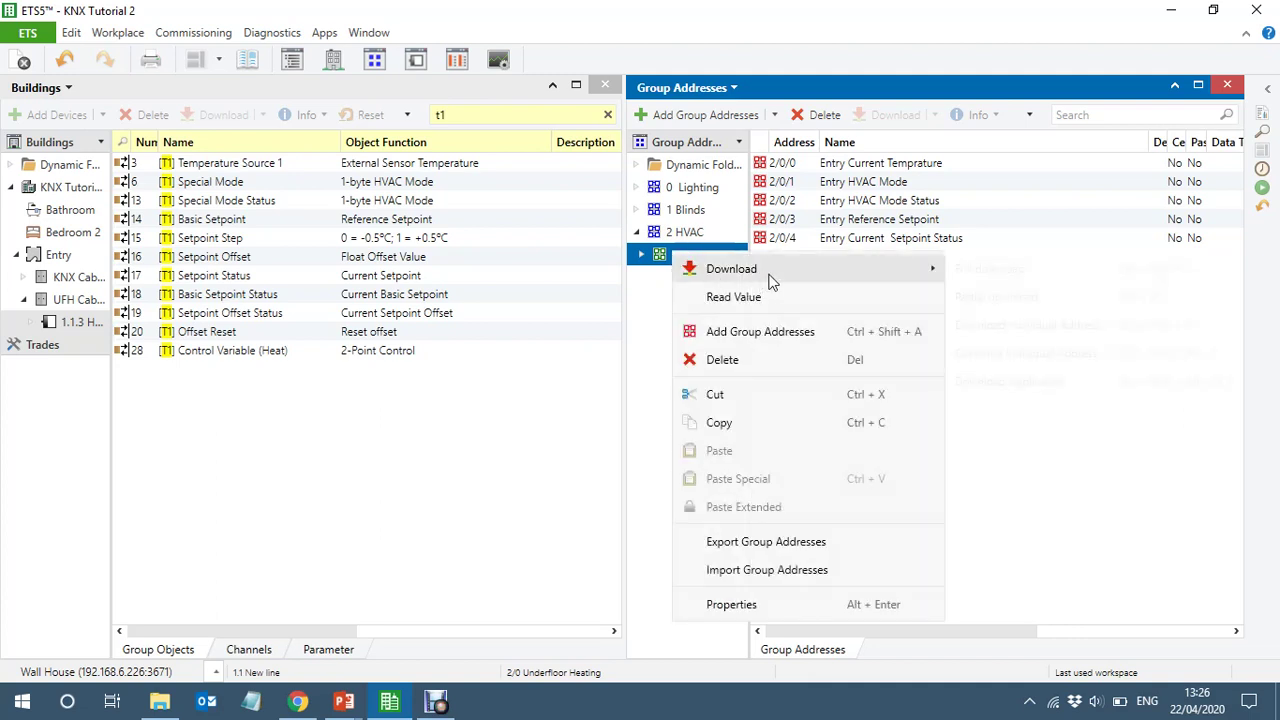
click(760, 331)
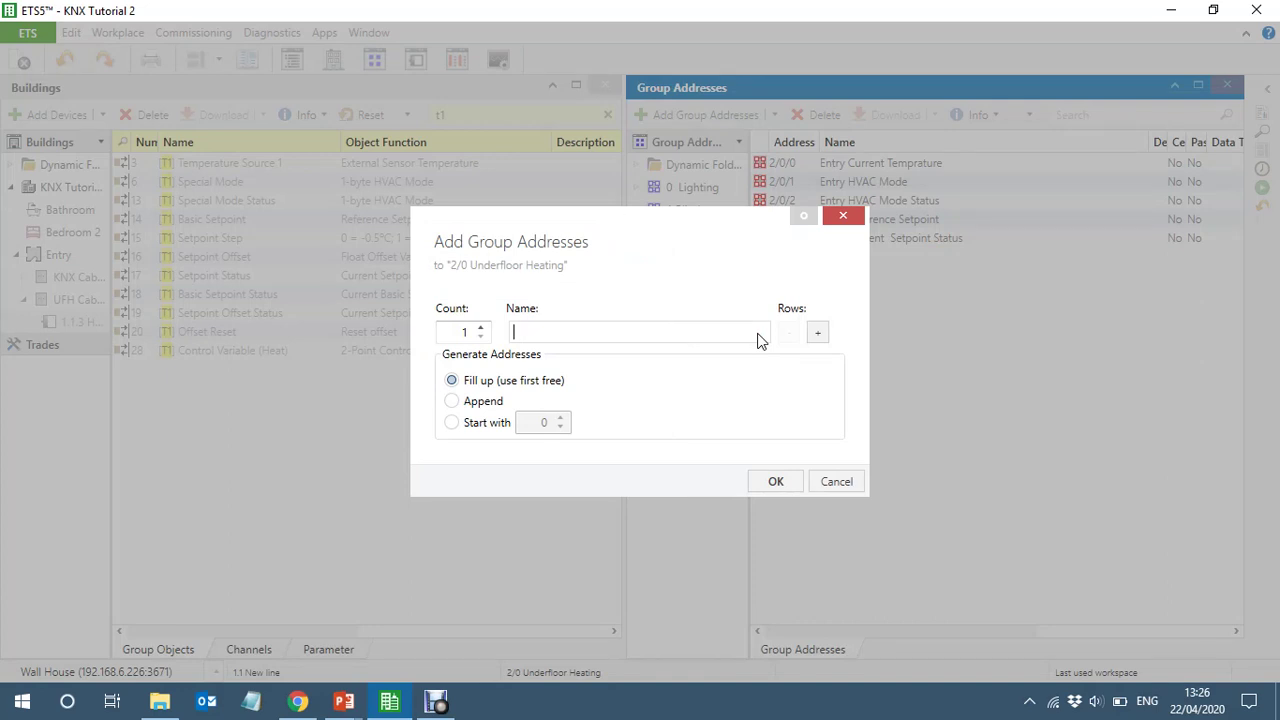
text(Entry Zone 1 On/Off)
click(817, 333)
key(End)
text(Status)
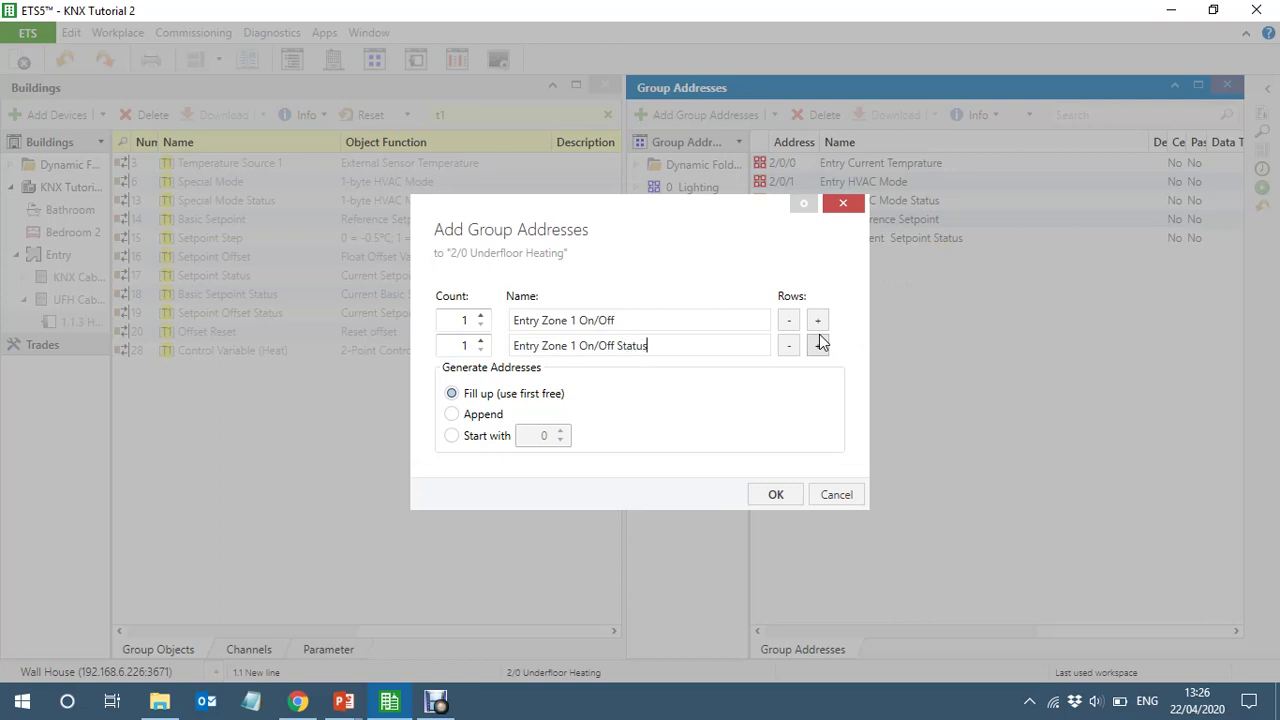
click(773, 495)
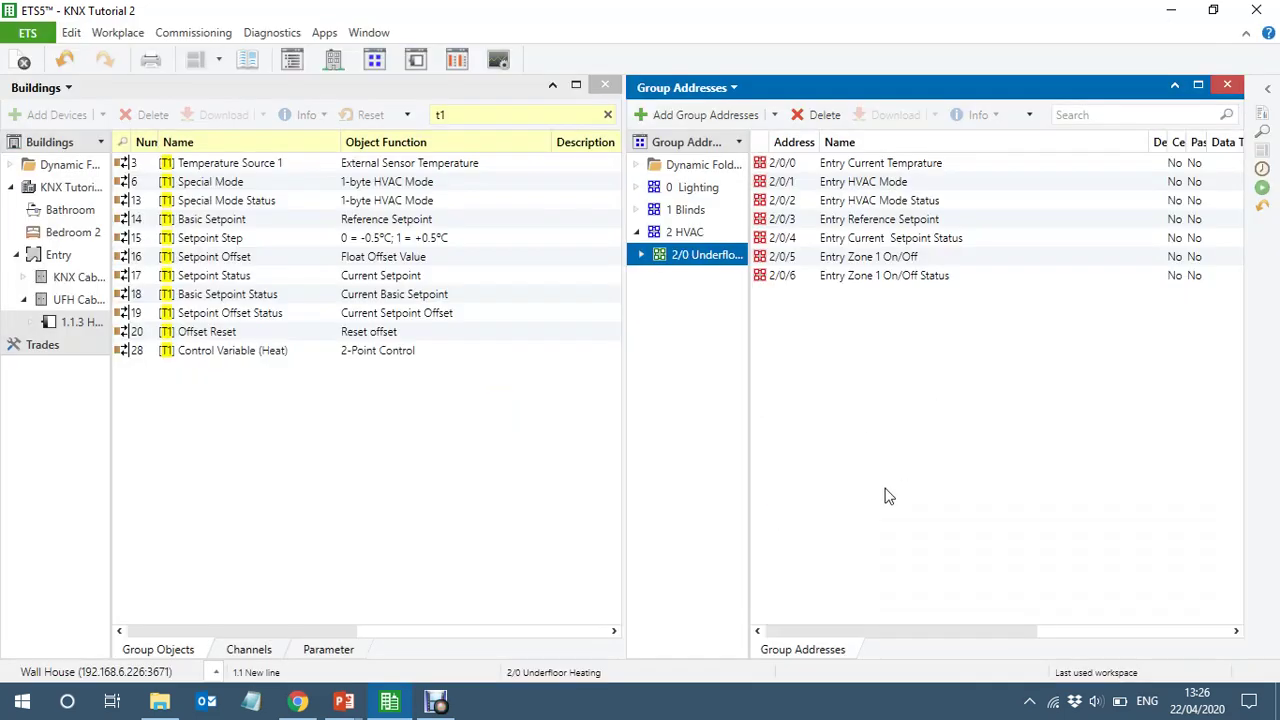
Add four placeholder group addresses named "----" to 2/0 Underfloor Heating
double_click(749, 410)
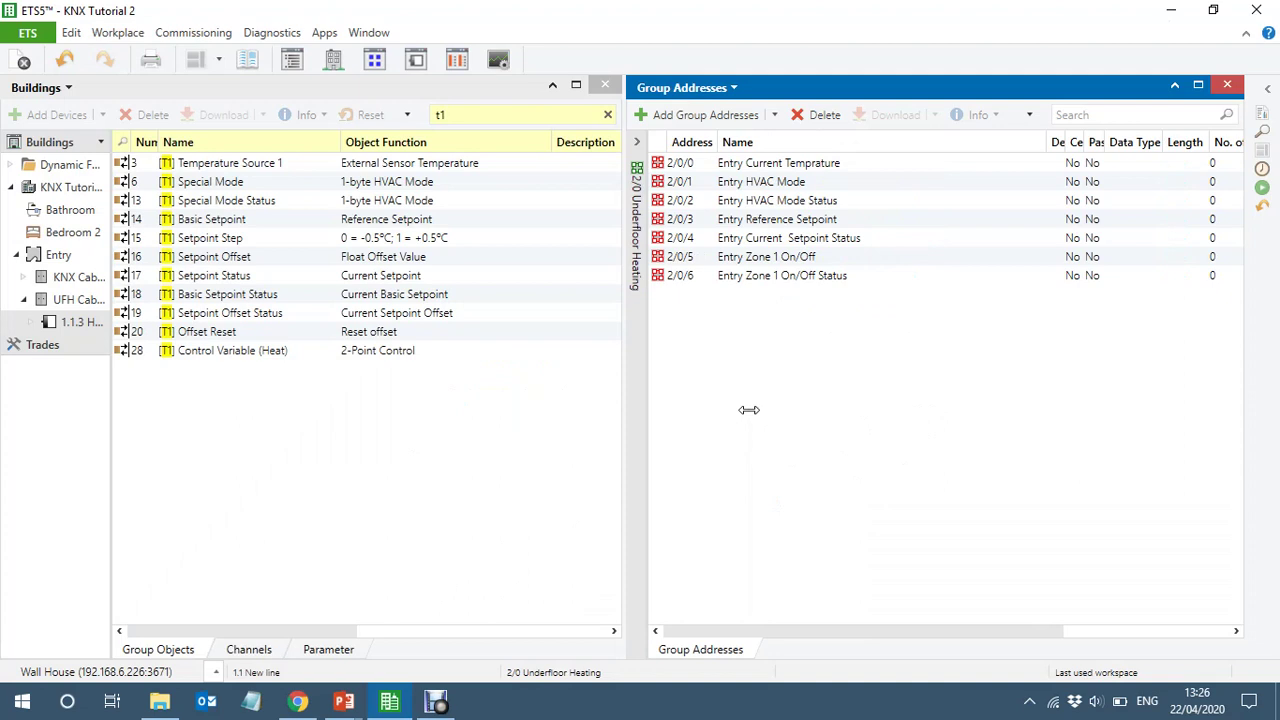
double_click(647, 343)
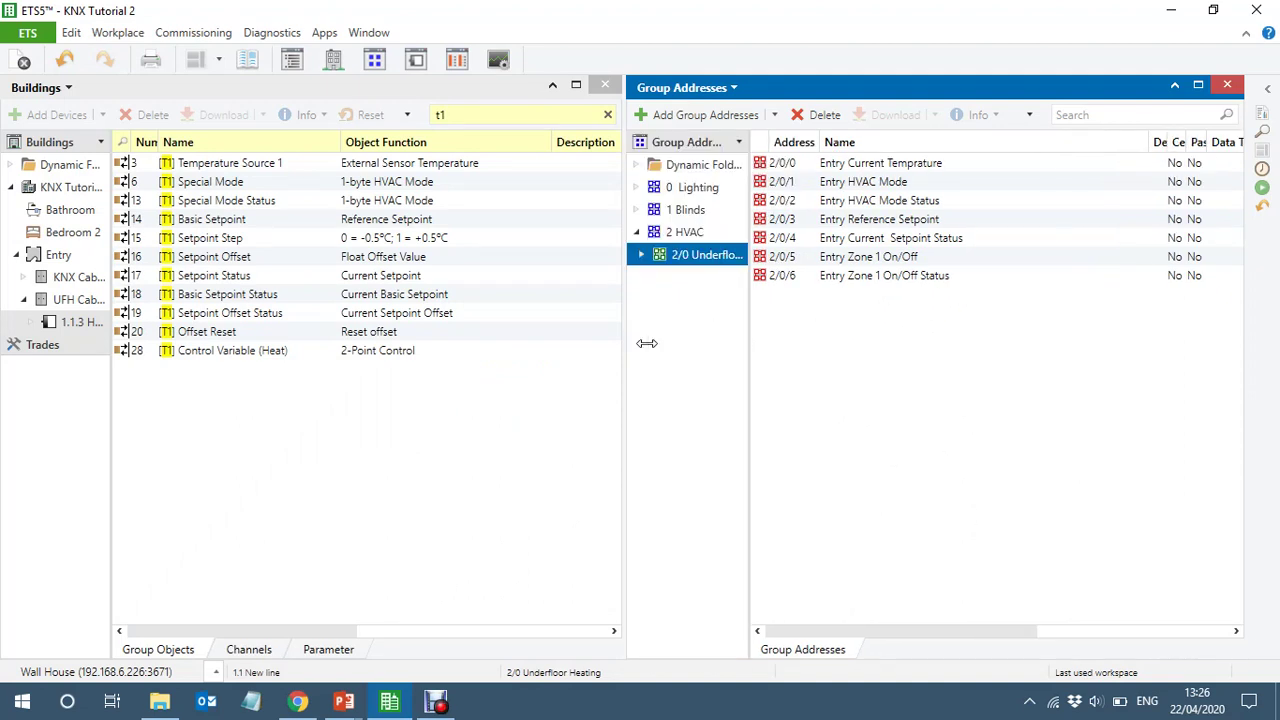
right_click(812, 316)
click(895, 394)
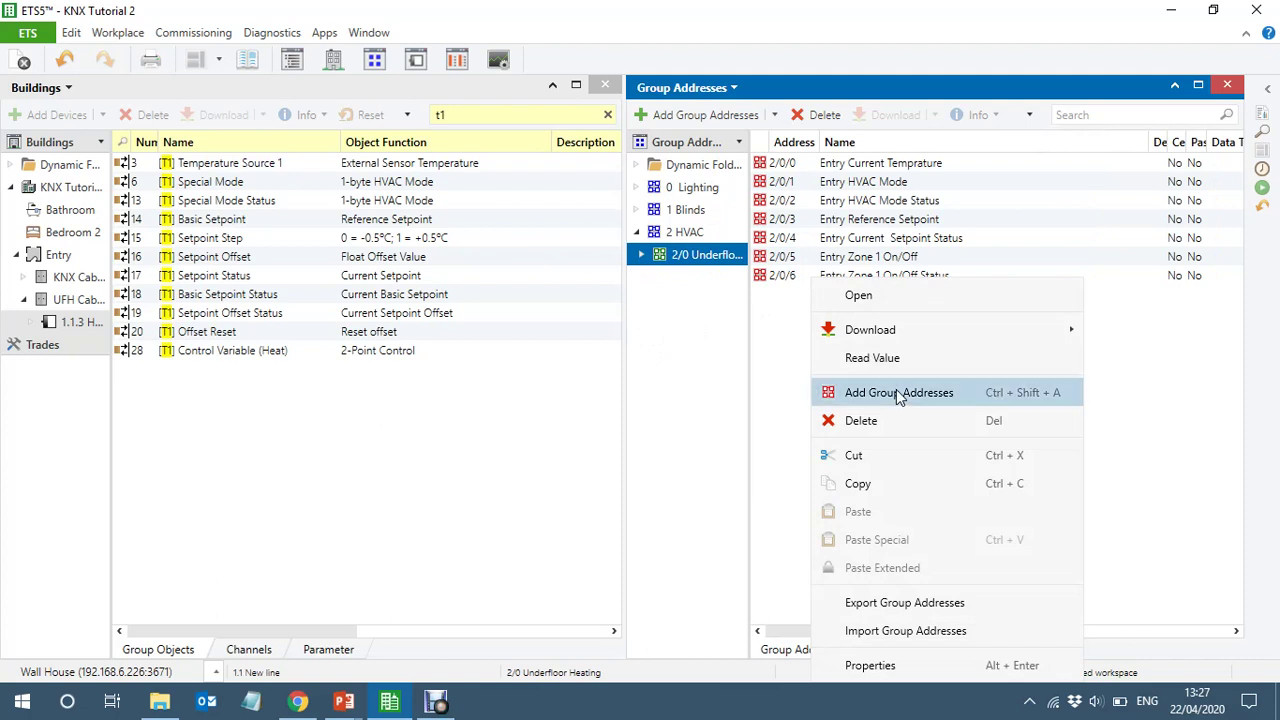
text(----)
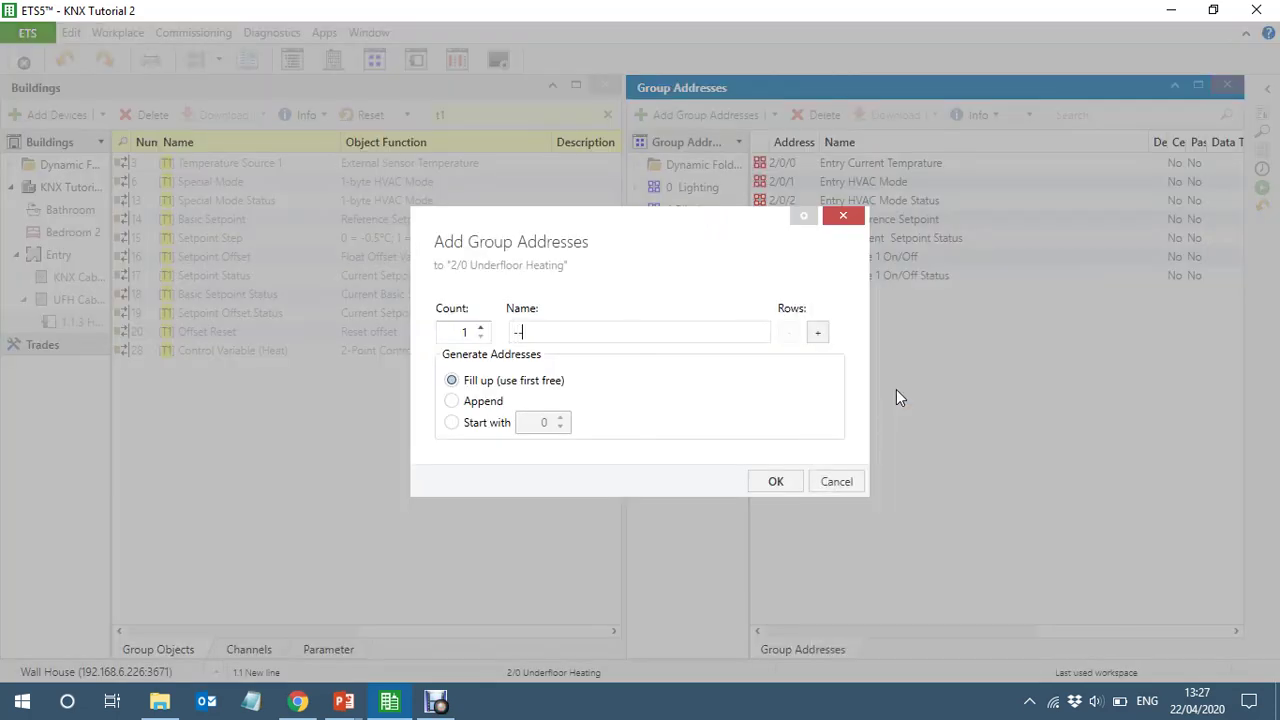
click(819, 331)
click(820, 329)
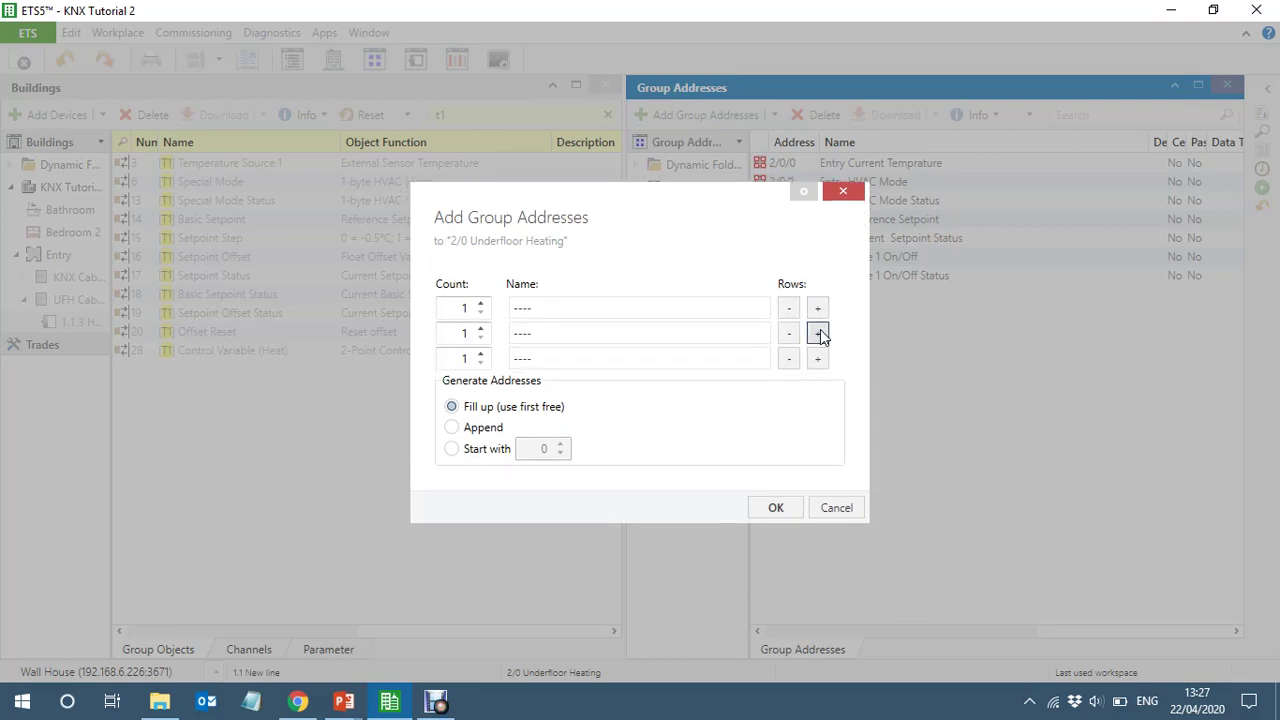
click(820, 329)
click(778, 516)
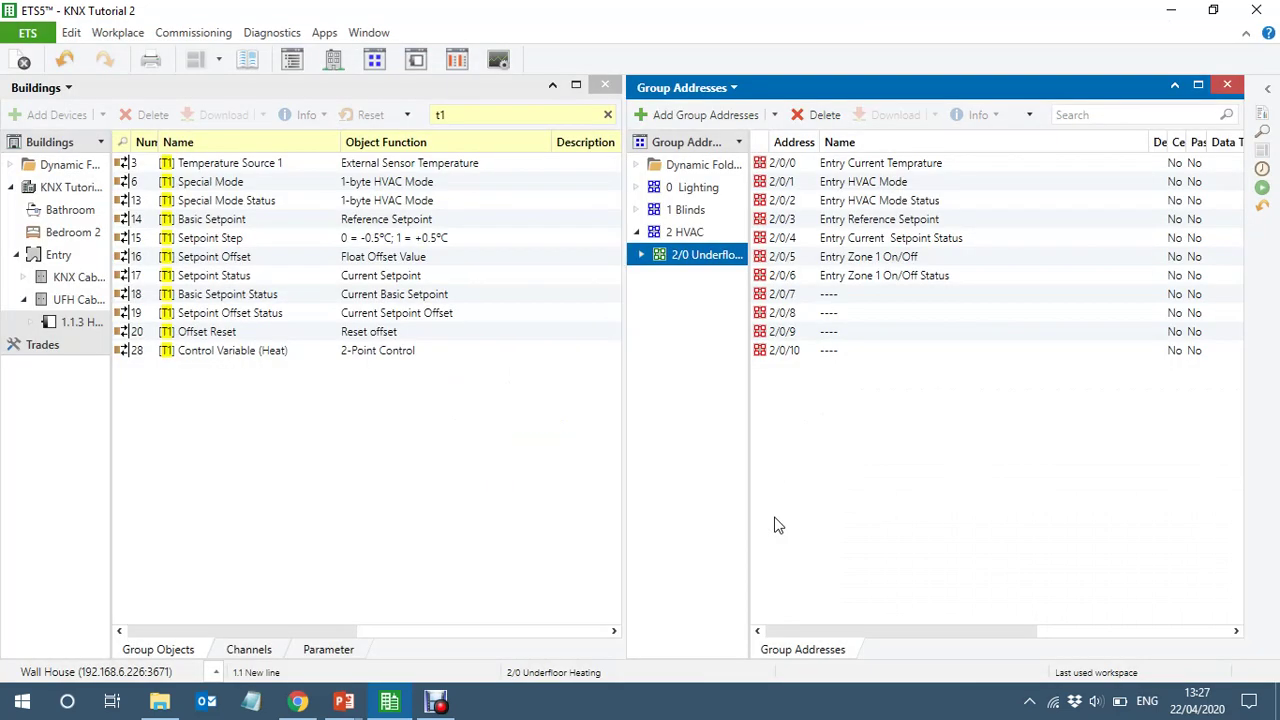
Try to delete the surplus placeholder group address 2/0/10
click(870, 352)
key(Delete)
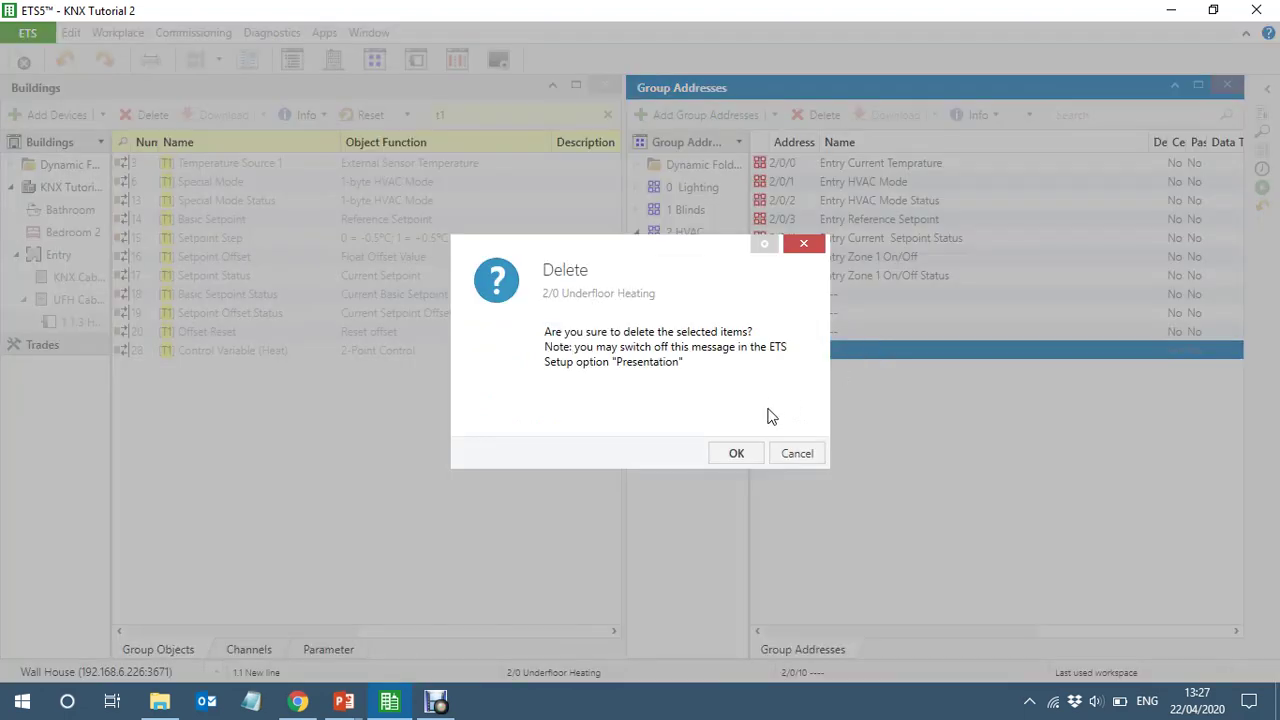
click(736, 454)
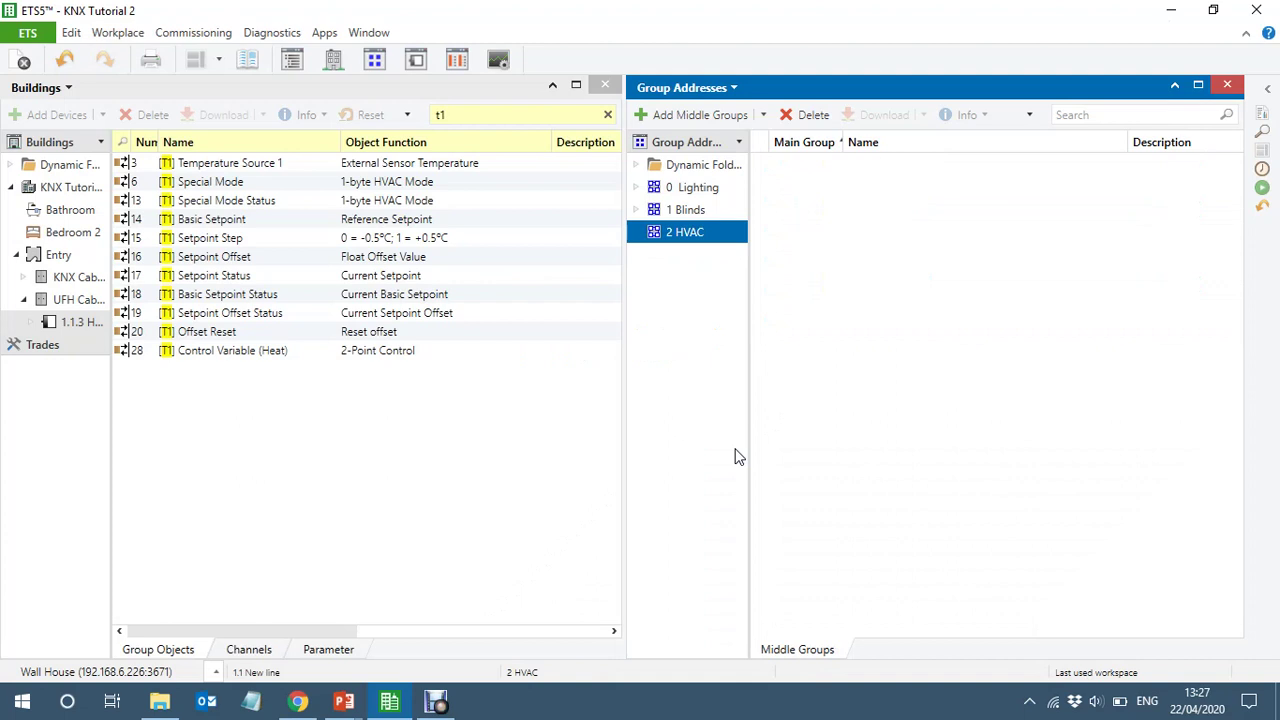
Undo the deletion of the Underfloor Heating middle group and reopen 2/0 under HVAC
key(ctrl+z)
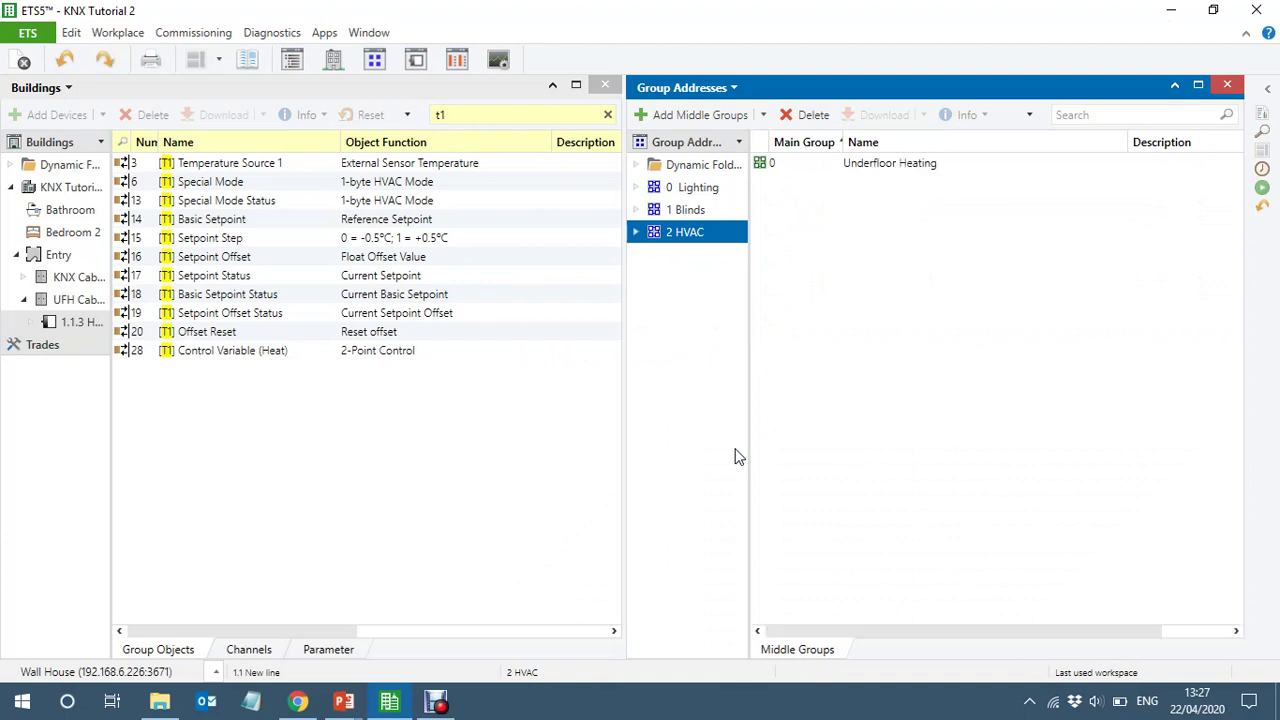
click(636, 232)
click(676, 256)
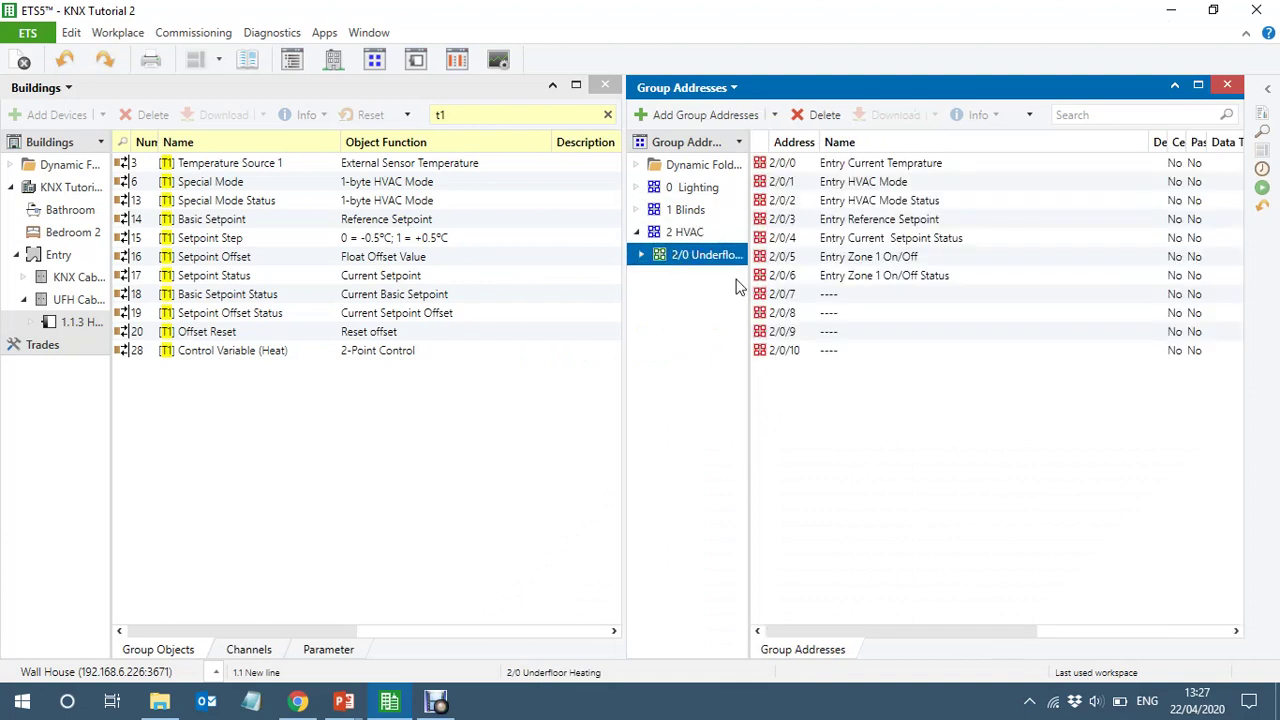
Delete the surplus placeholder group address 2/0/10 from 2/0 Underfloor Heating
click(807, 352)
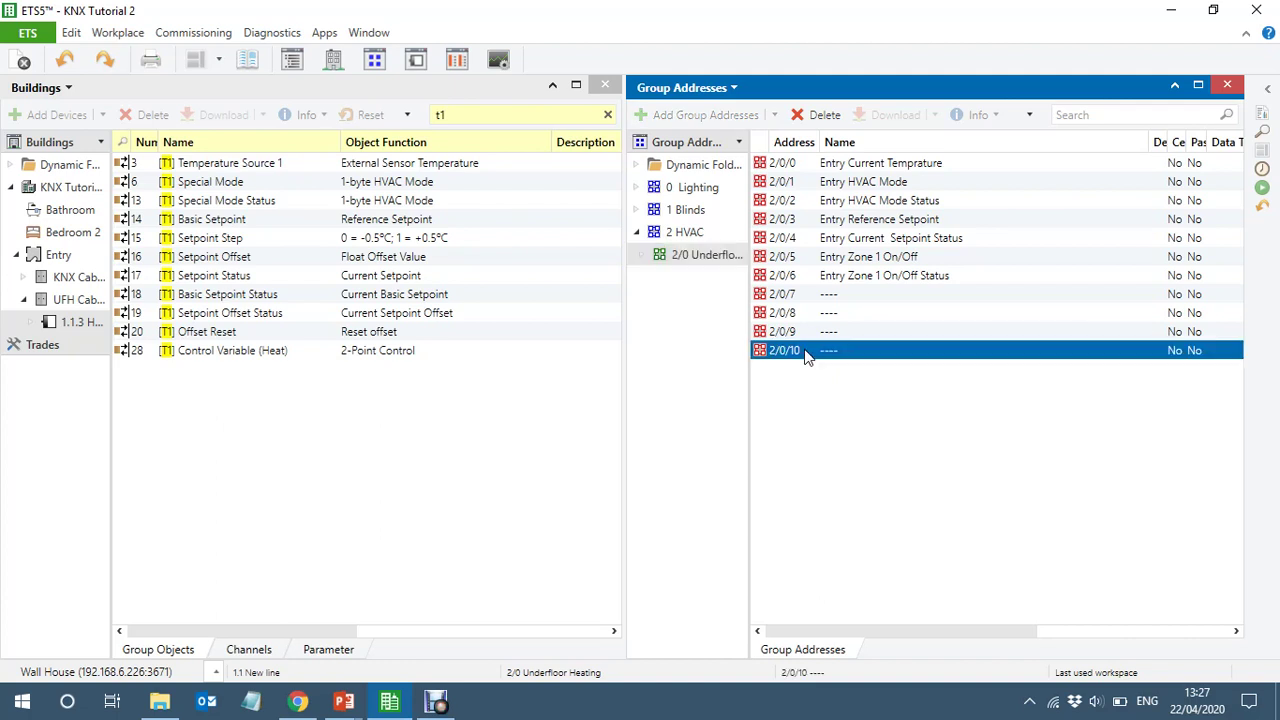
key(Delete)
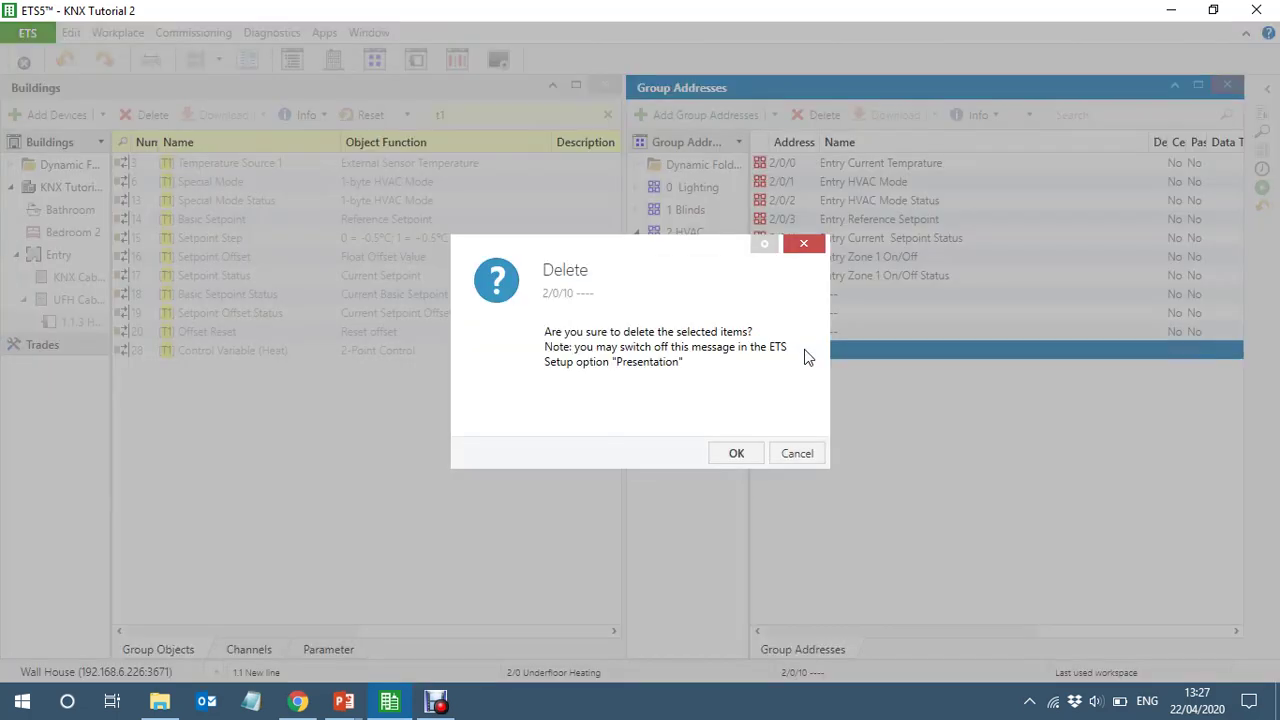
click(729, 456)
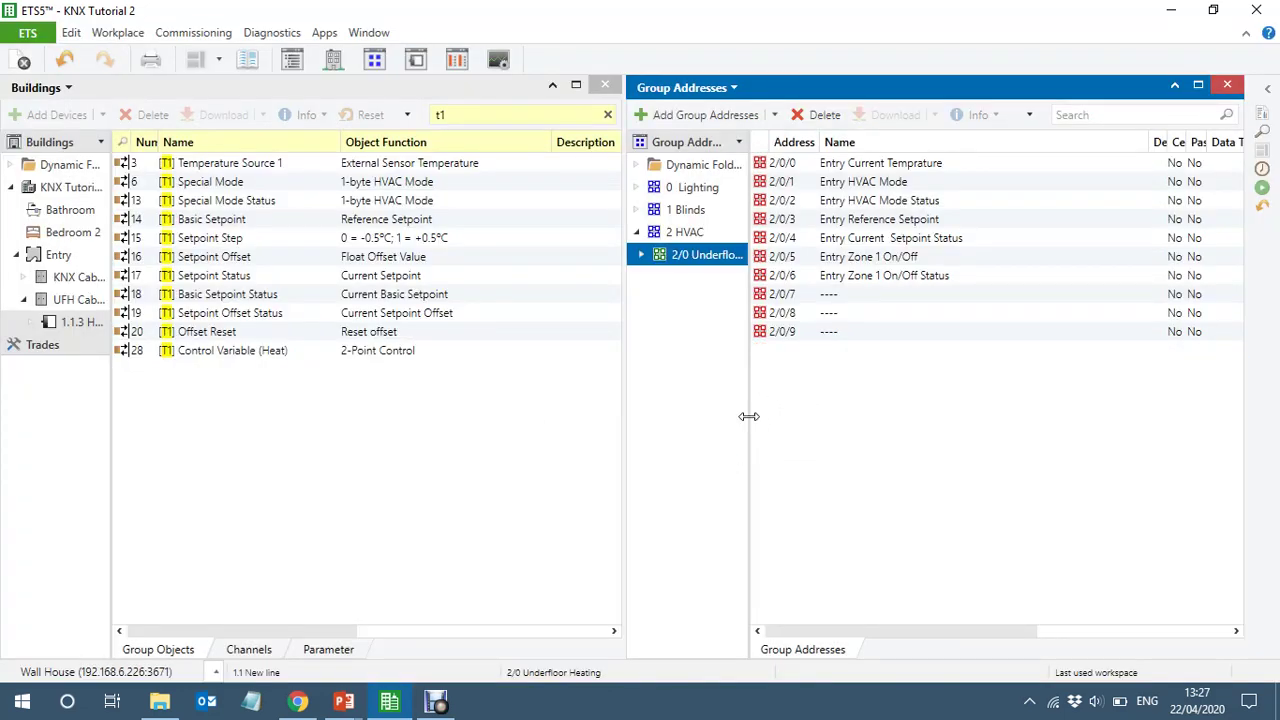
Link the [T1] Temperature Source 1 object to group address 2/0/0 Entry Current Temprature
double_click(748, 416)
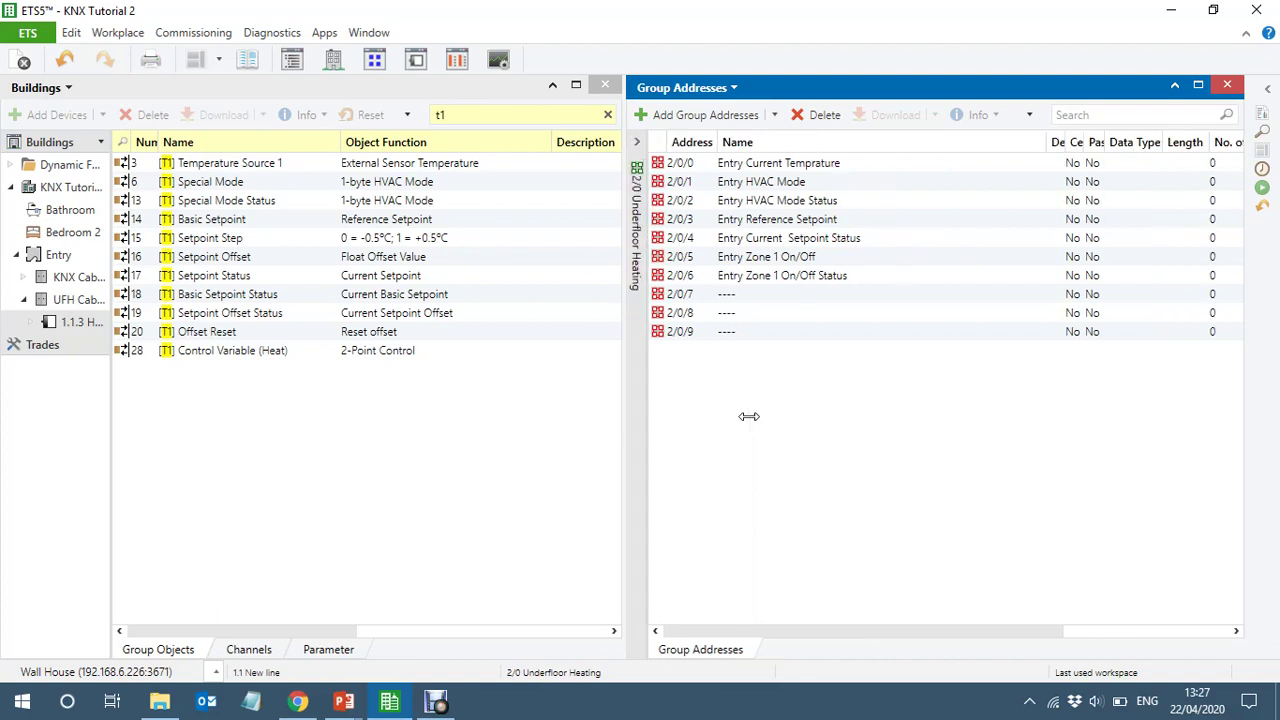
click(748, 165)
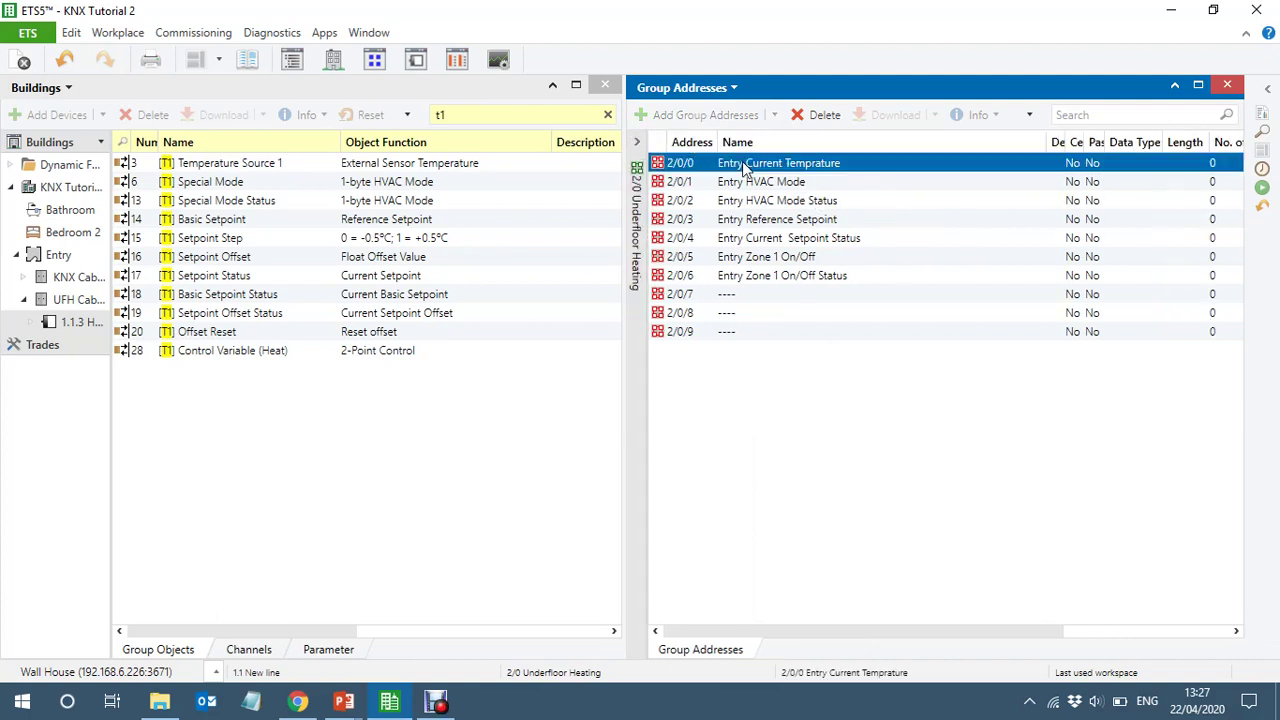
click(307, 172)
drag(307, 172, 822, 172)
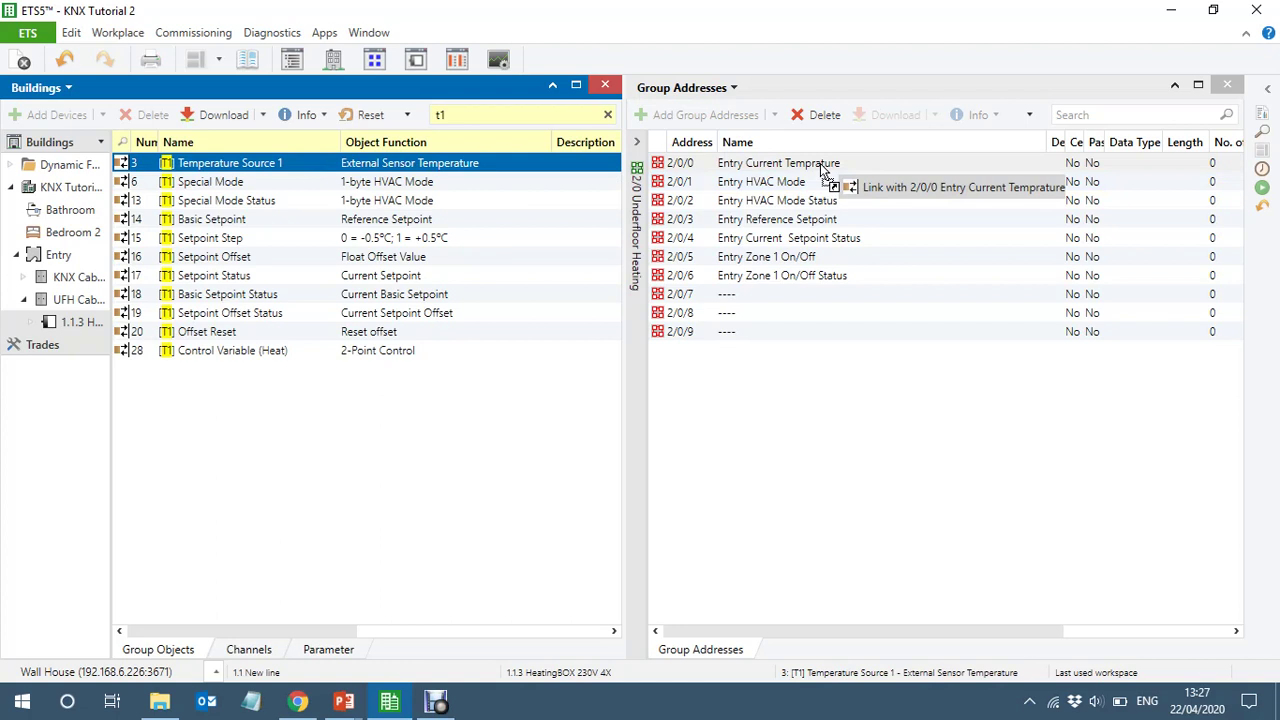
drag(822, 170, 822, 170)
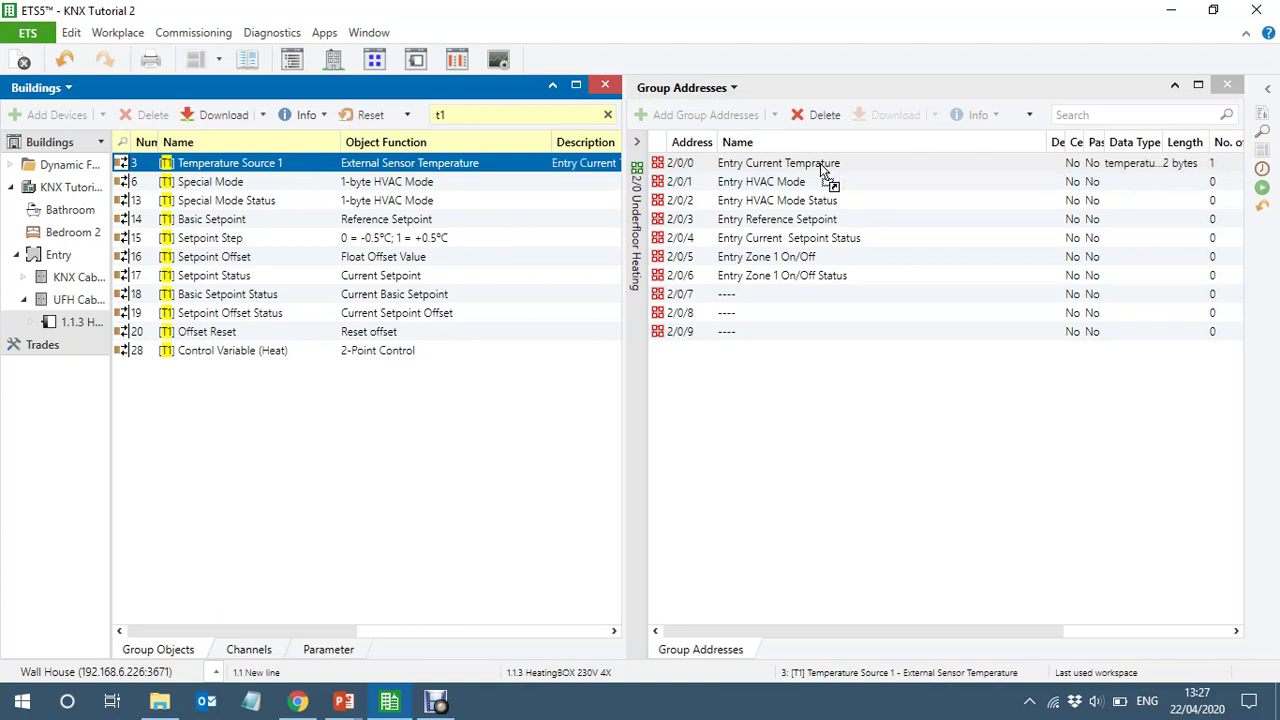
Link [T1] Special Mode with 2/0/1 Entry HVAC Mode and [T1] Special Mode Status with 2/0/2 Entry HVAC Mode Status
click(110, 448)
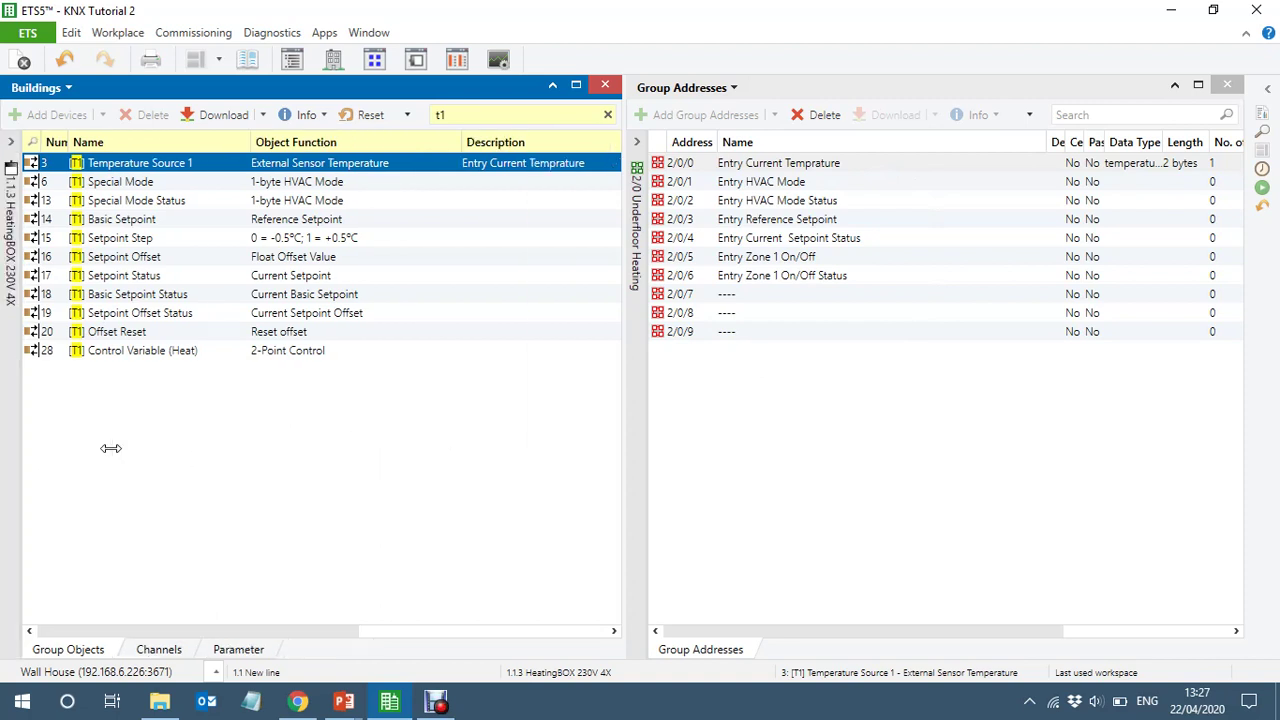
click(190, 186)
drag(190, 186, 773, 188)
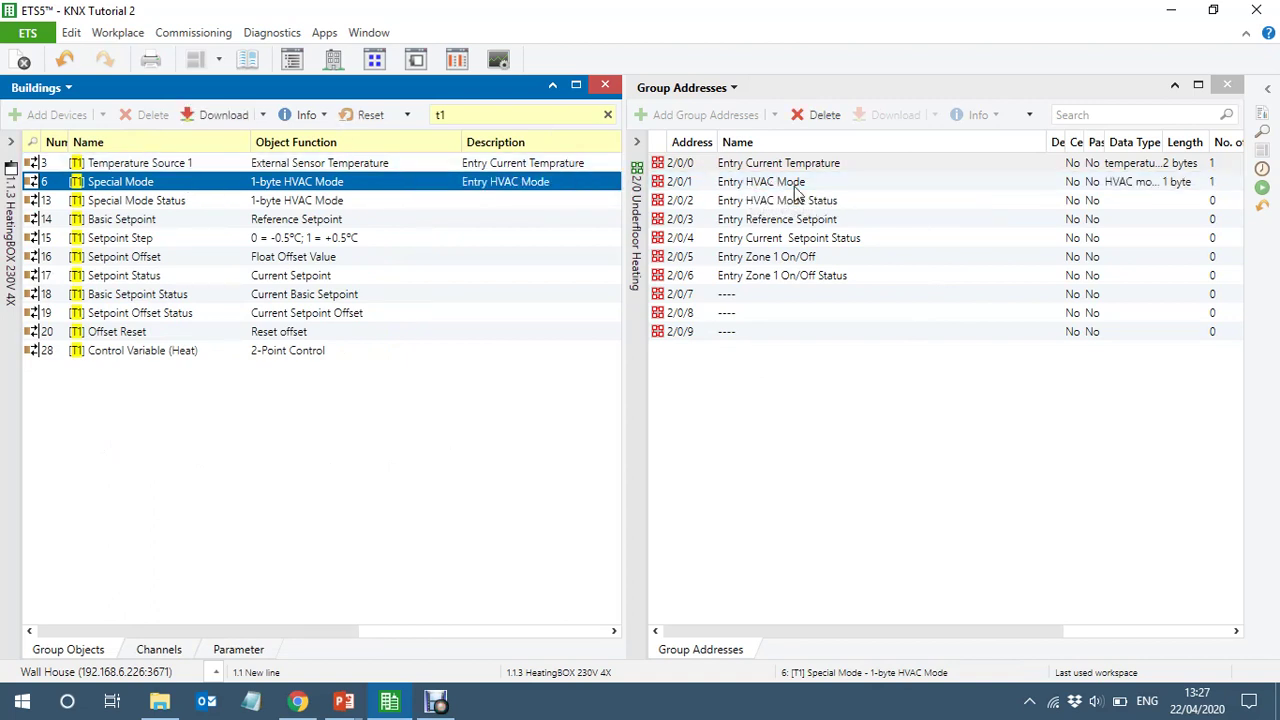
click(810, 206)
drag(810, 205, 428, 204)
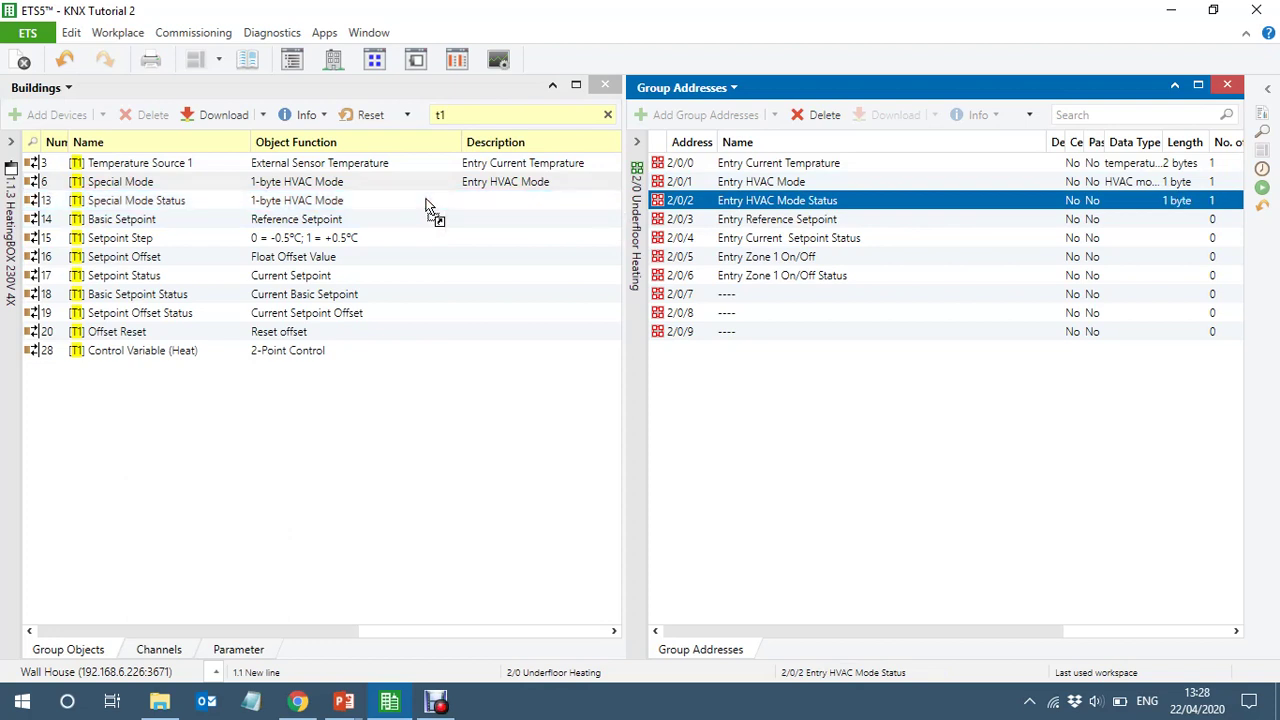
Link [T1] Basic Setpoint with 2/0/3 Entry Reference Setpoint and [T1] Setpoint Status with 2/0/4 Entry Current Setpoint Status
click(348, 222)
drag(348, 228, 806, 222)
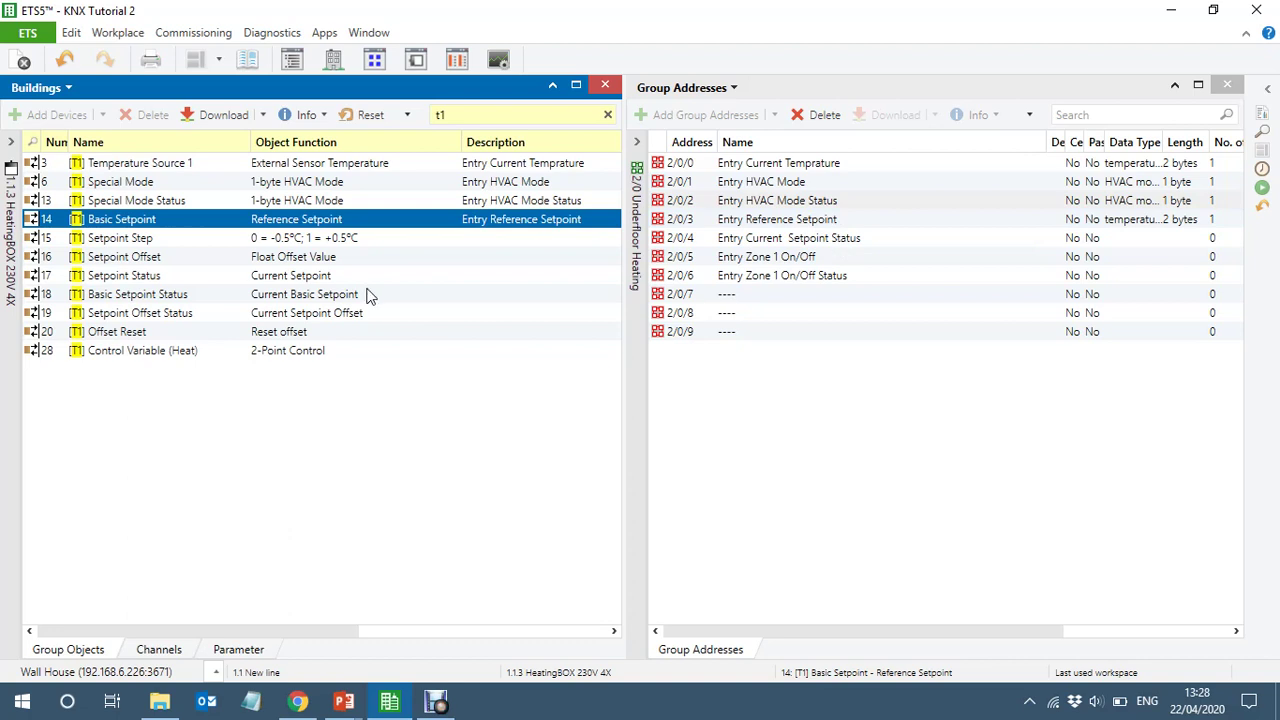
drag(198, 277, 820, 248)
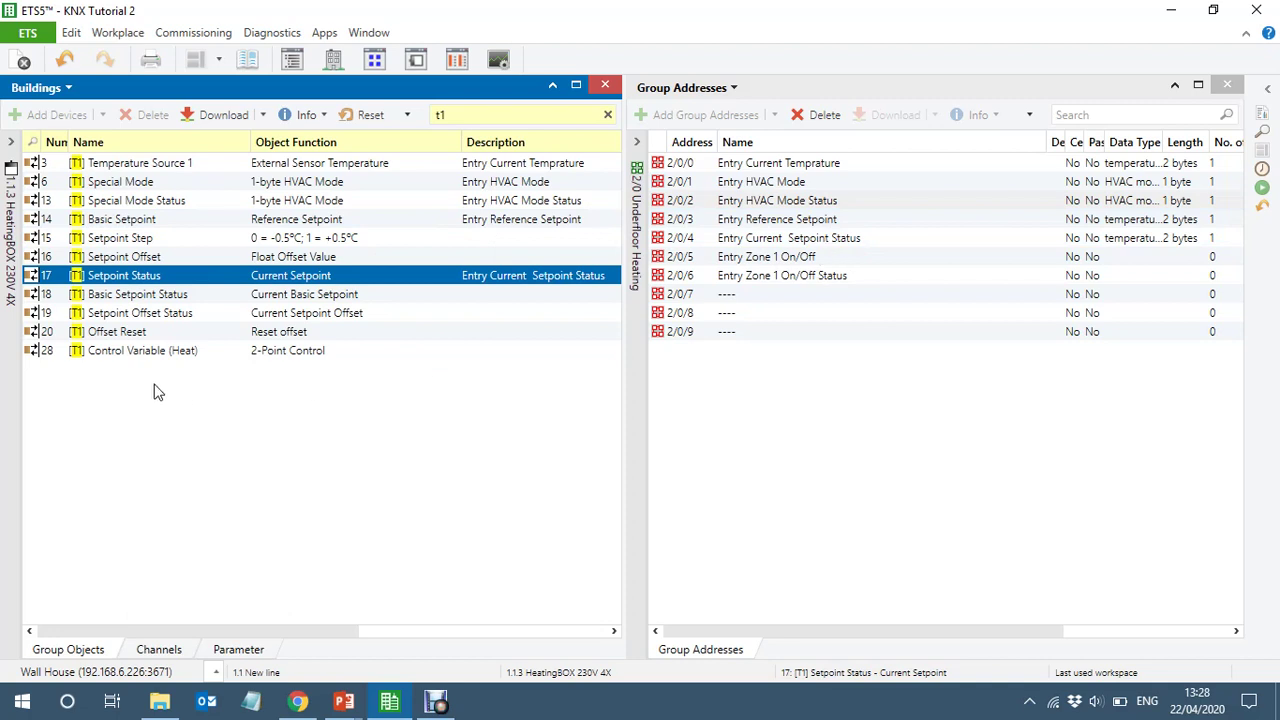
Link the [T1] Control Variable (Heat) object to group address 2/0/5 Entry Zone 1 On/Off
click(220, 355)
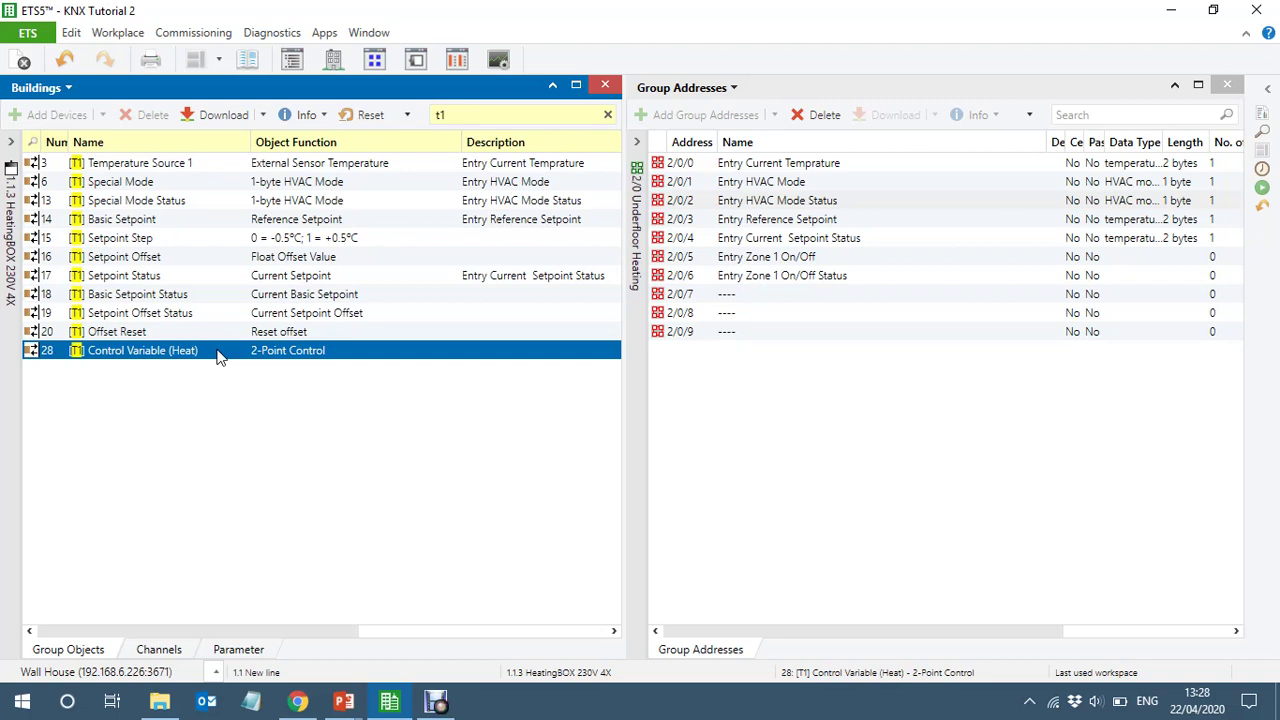
drag(220, 358, 828, 263)
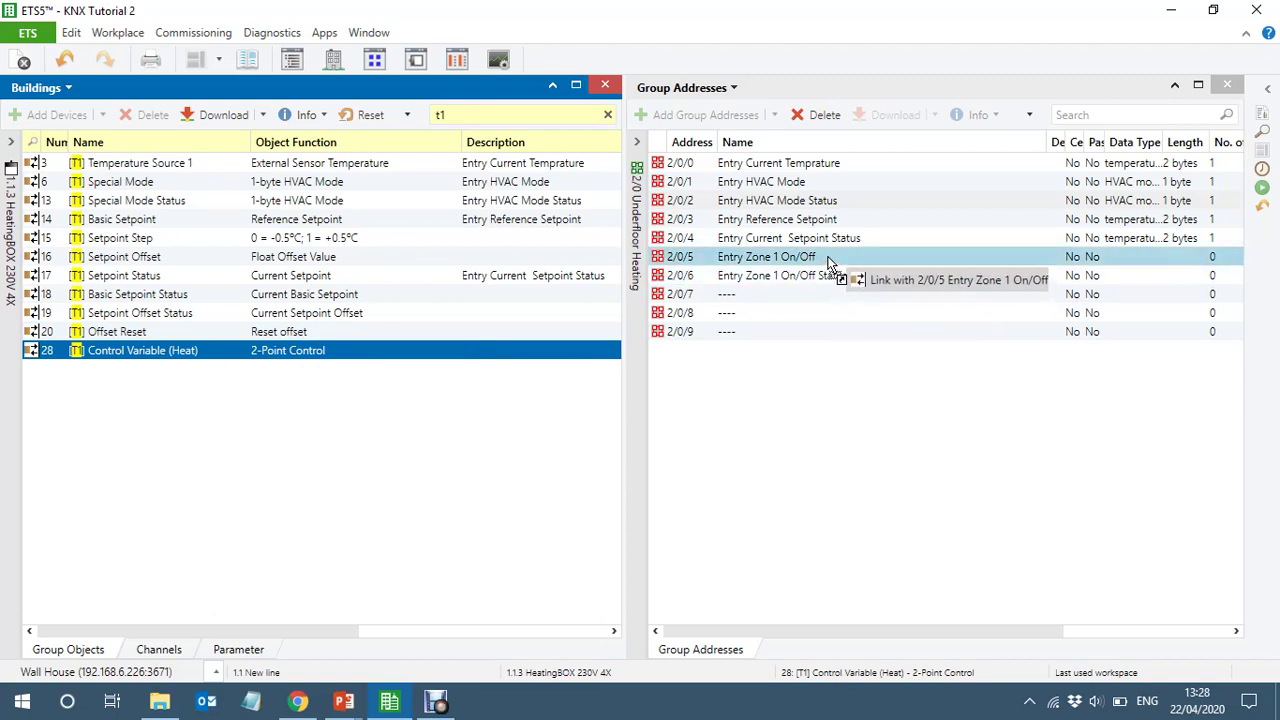
drag(827, 262, 827, 262)
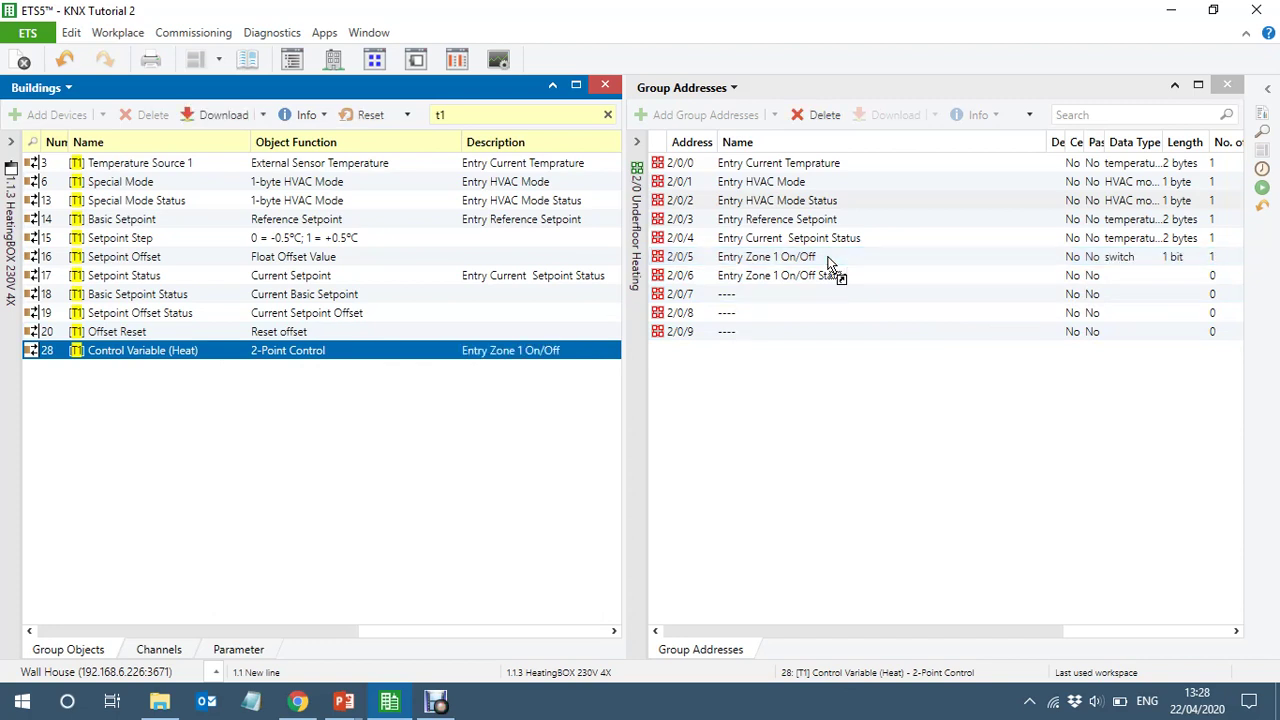
Try duplicating group addresses 2/0/9 up to 2/0/0 with Paste Special using 2 items, and undo the paste
click(702, 333)
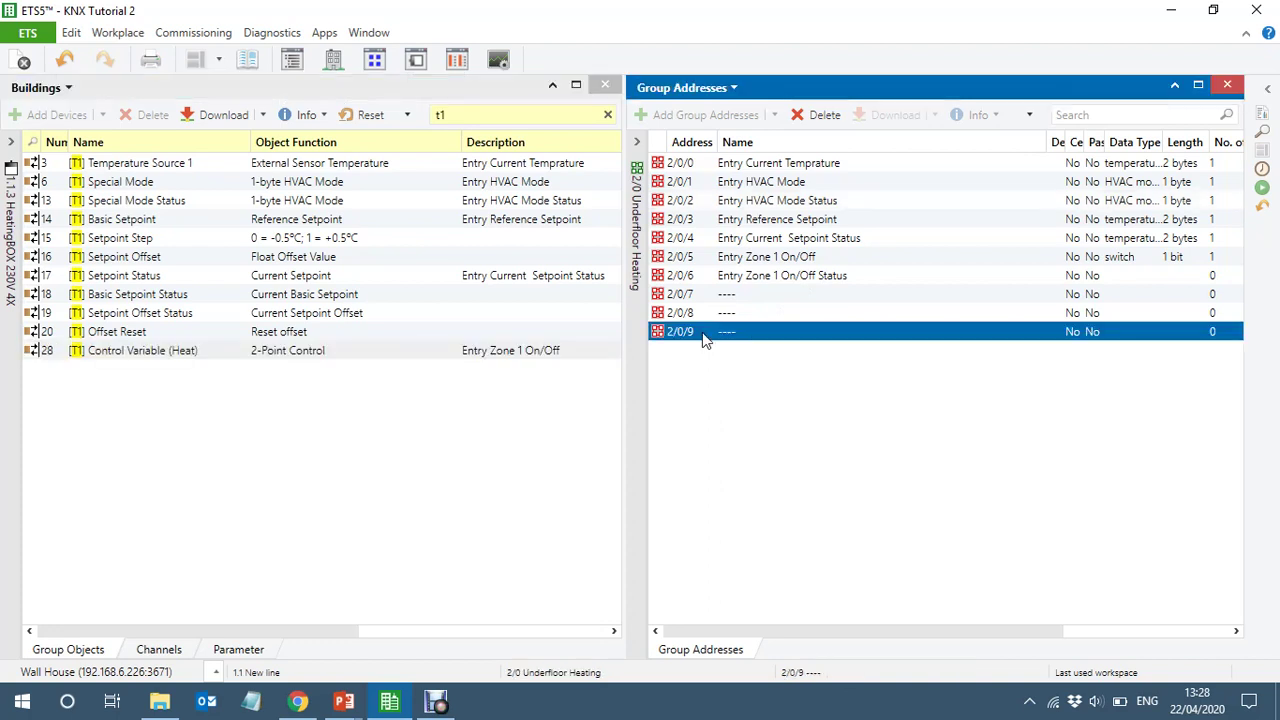
key(shift+Up)
key(shift+Up)
key(shift+Up)
key(shift+Up)
key(shift+Up)
key(shift+Up)
key(shift+Up)
key(shift+Up)
key(shift+Up)
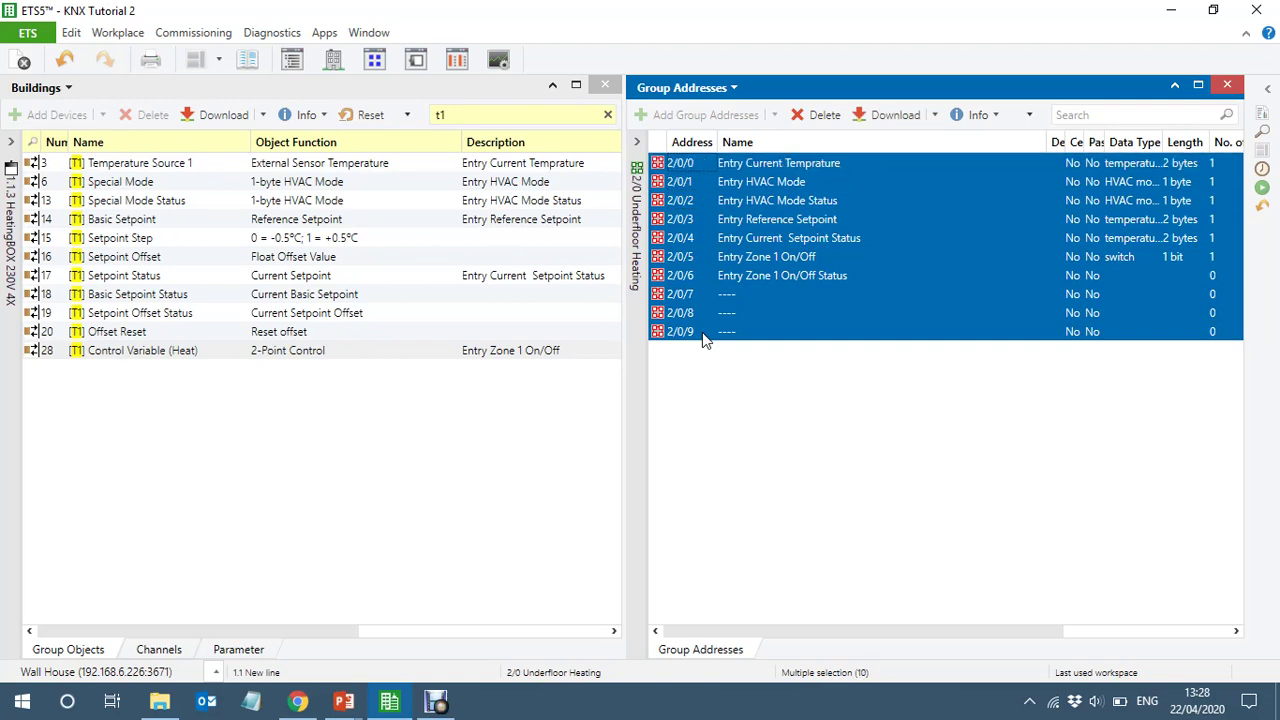
key(ctrl+shift+v)
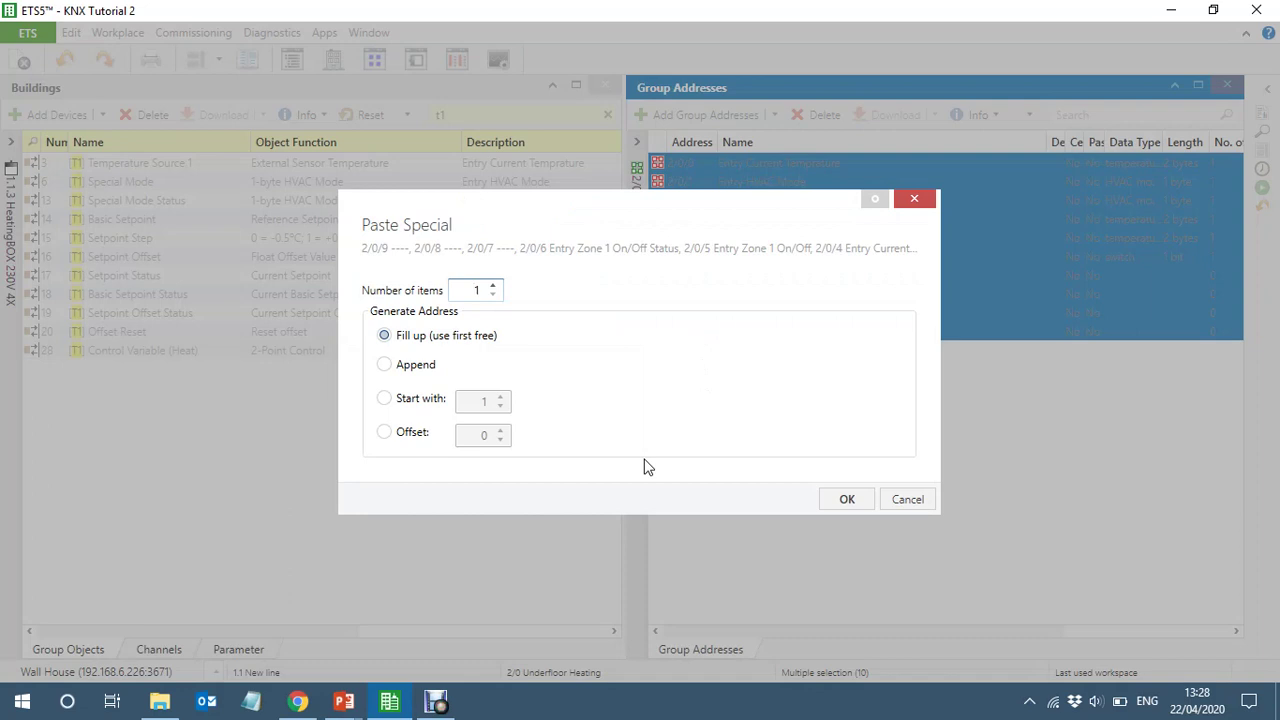
click(494, 286)
click(844, 500)
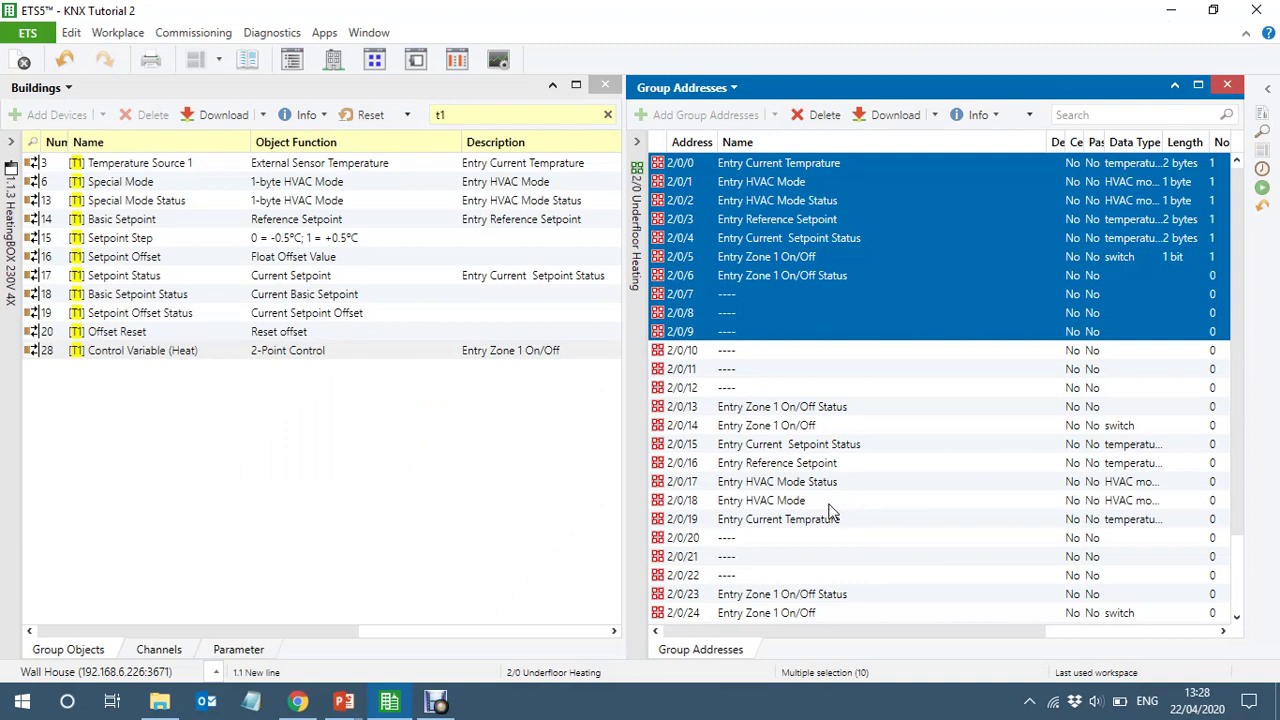
key(ctrl+z)
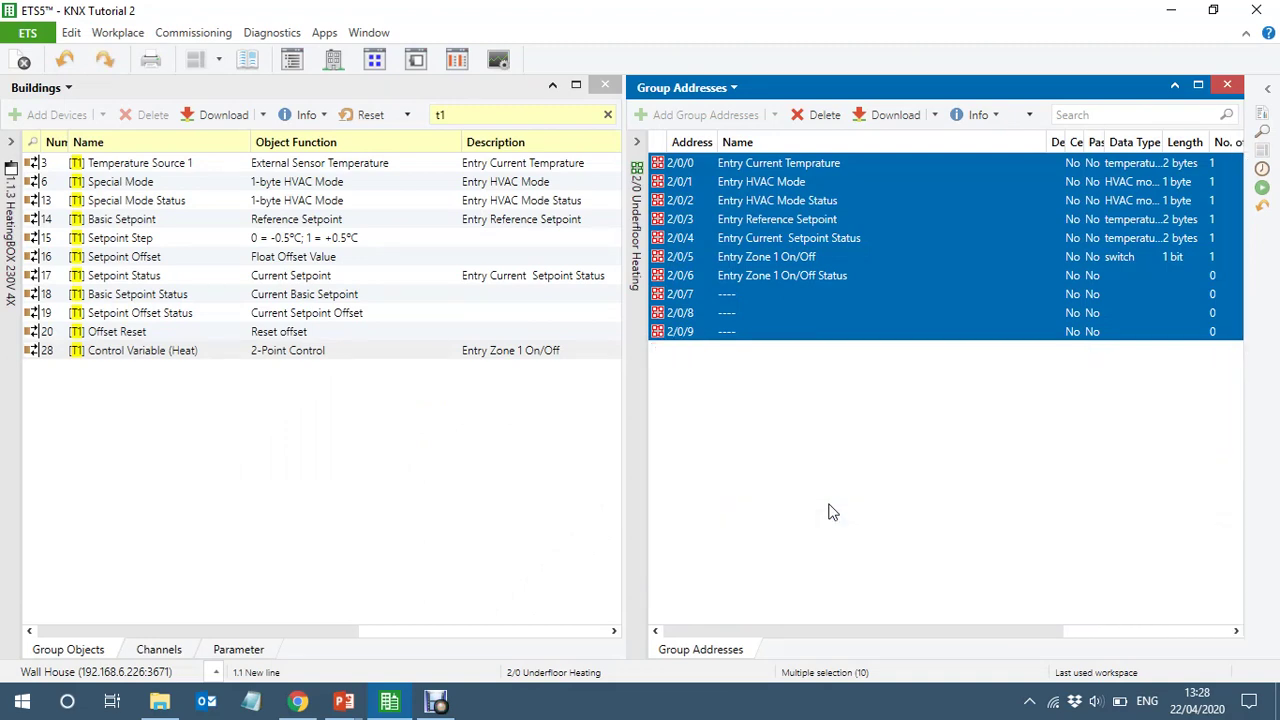
click(709, 161)
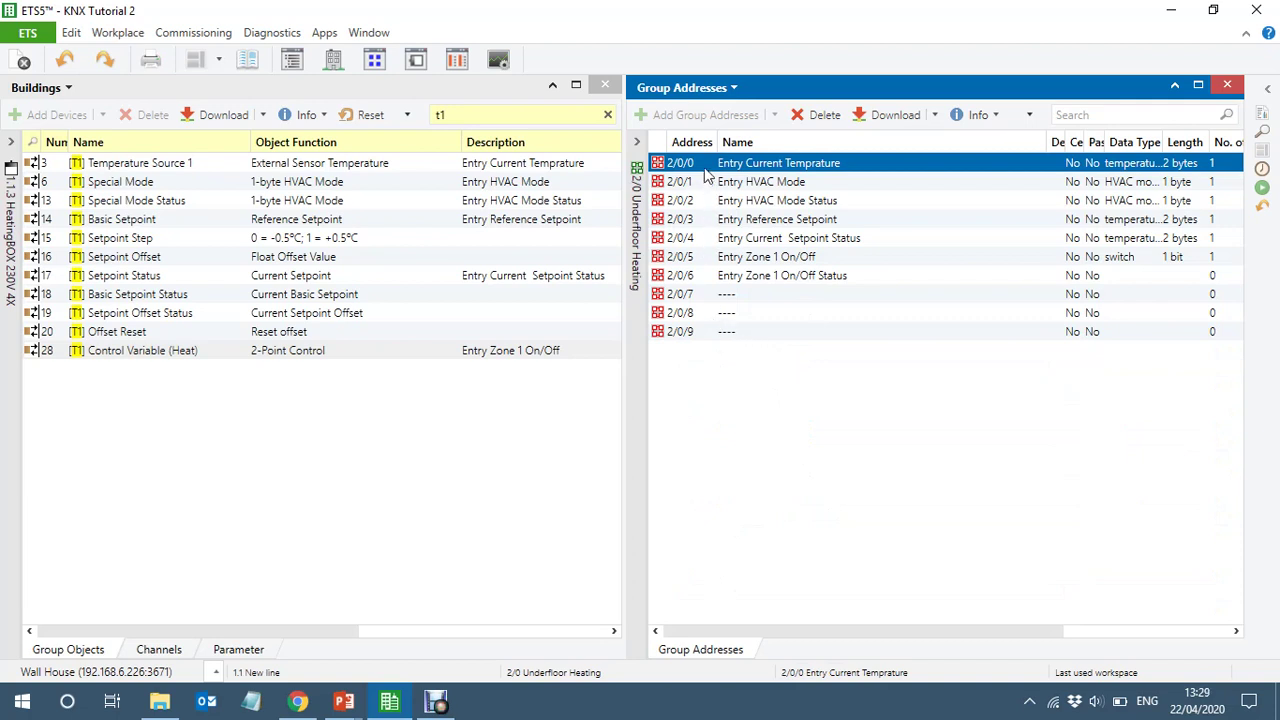
key(Down)
key(Down)
key(Down)
key(shift+End)
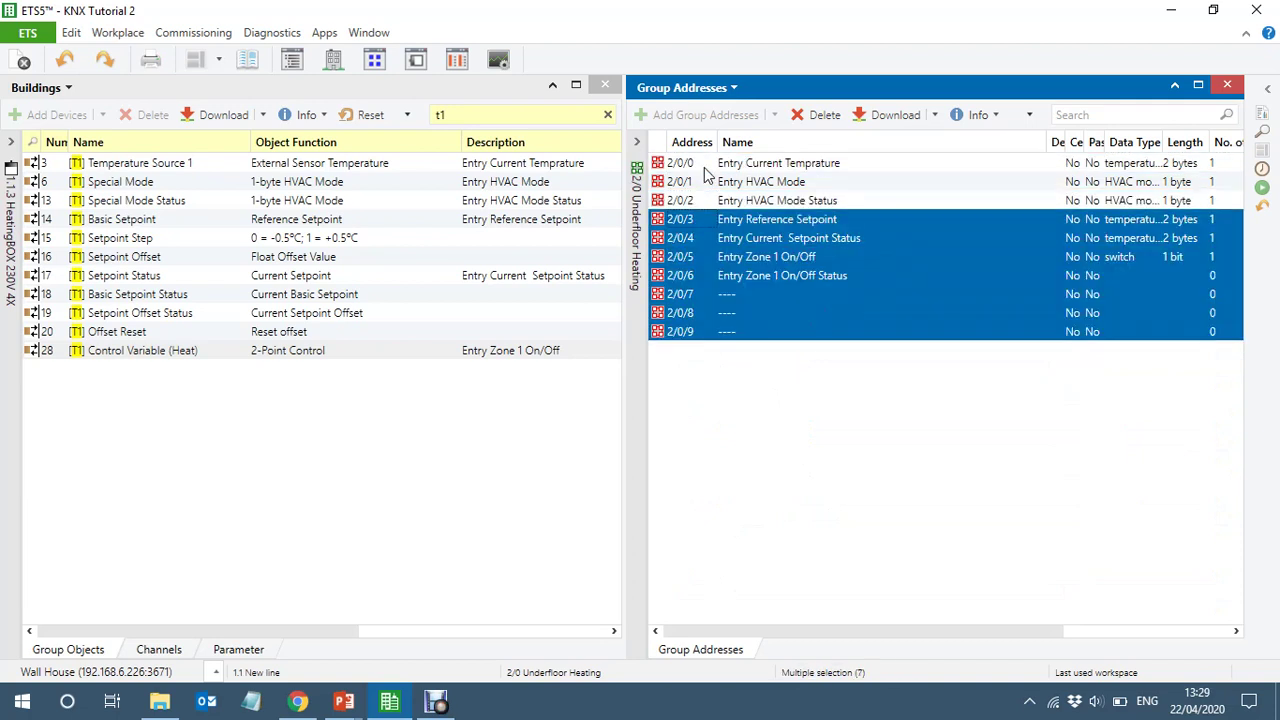
Duplicate group addresses 2/0/0 through 2/0/9, selected from first to last, with Paste Special, 2 items, filling up from the first free address
key(Home)
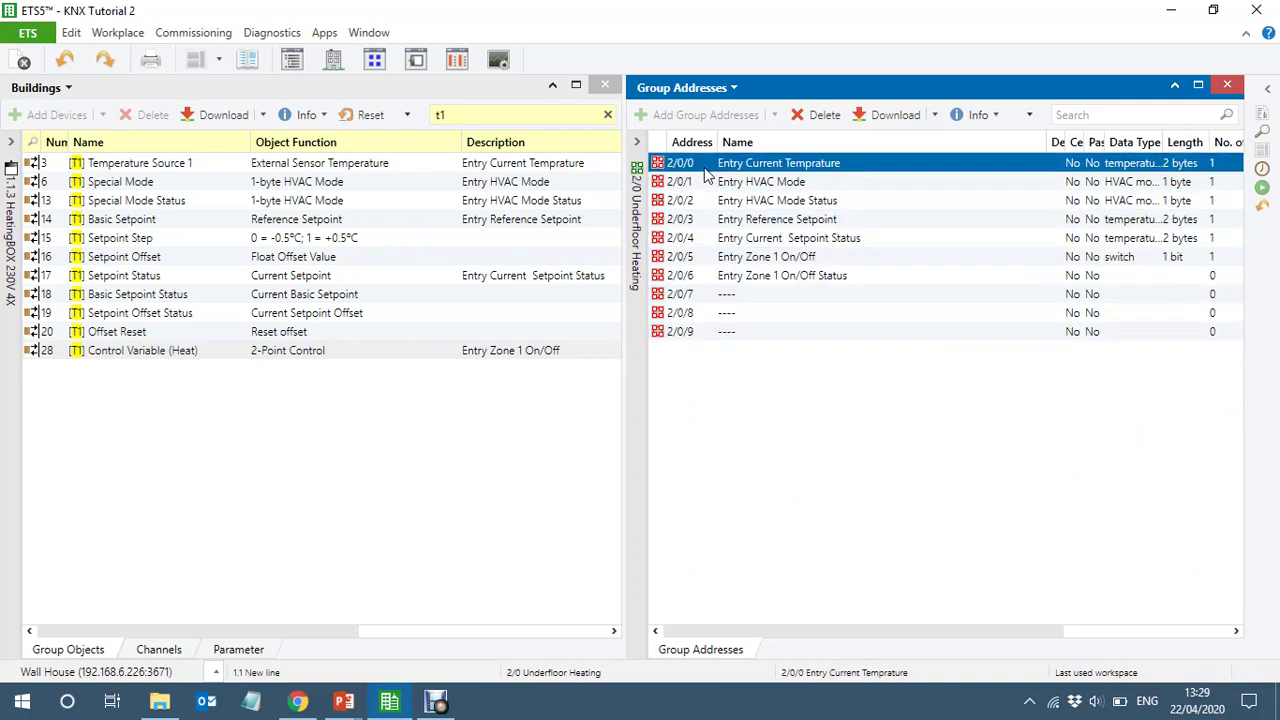
key(shift+Down)
key(shift+Down)
key(shift+Down)
key(shift+Down)
key(shift+Down)
key(shift+Down)
key(shift+Down)
key(shift+Down)
key(shift+Down)
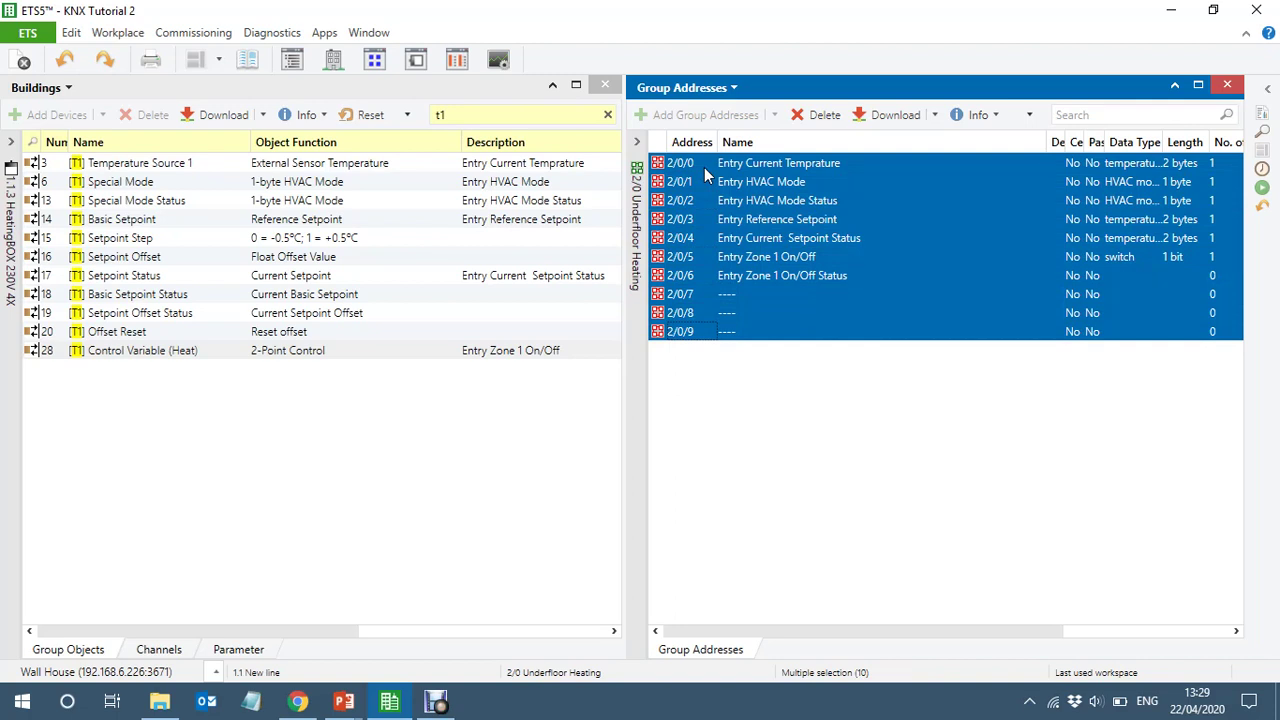
key(ctrl+shift+v)
text(1)
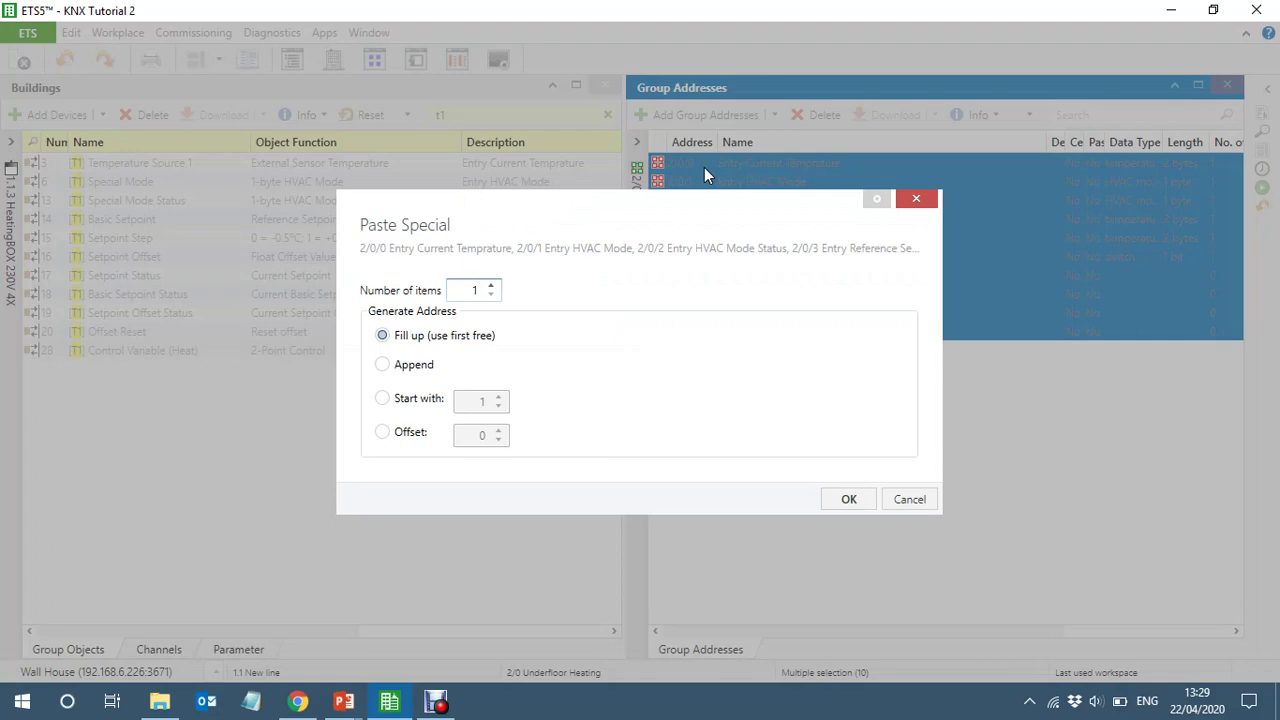
click(493, 286)
click(493, 286)
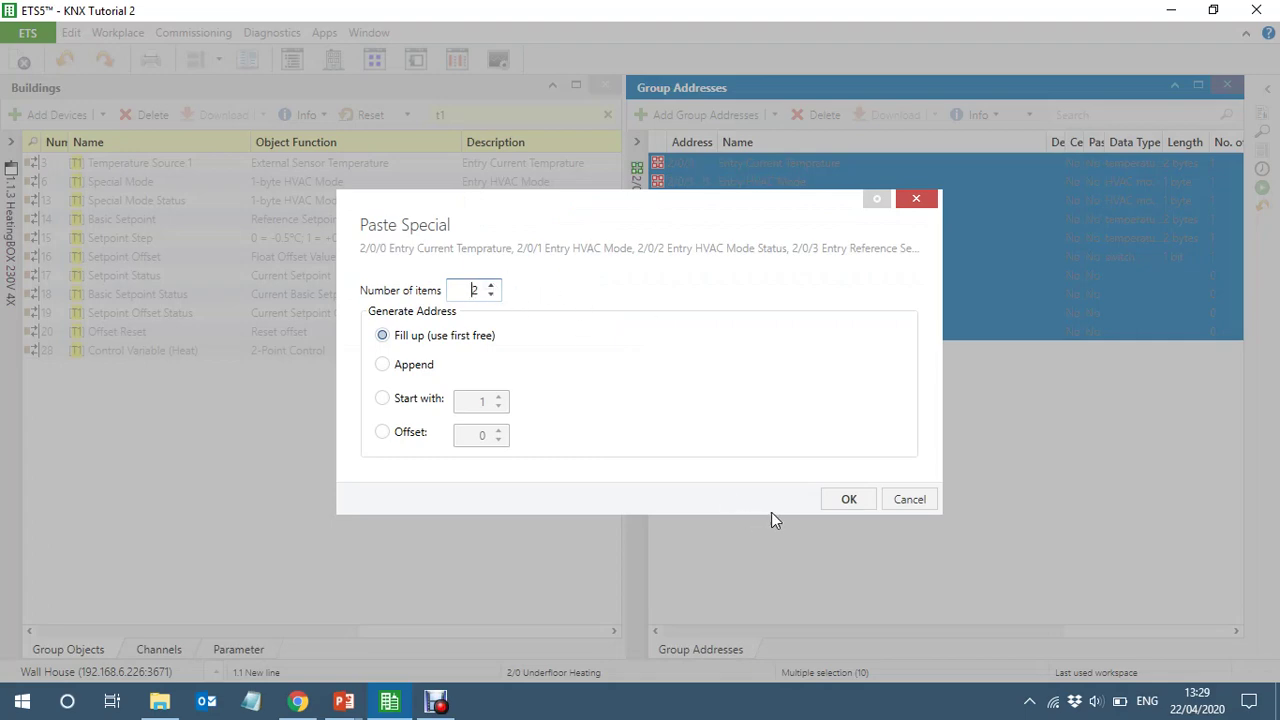
click(846, 499)
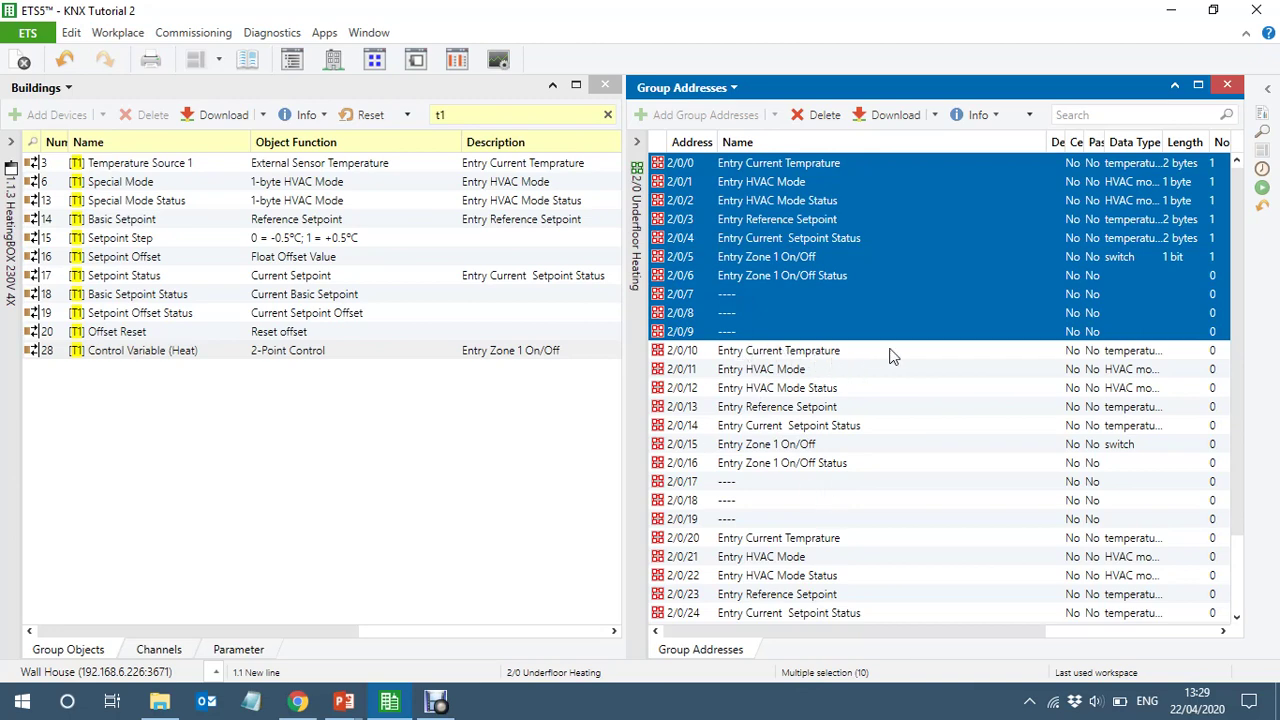
Rename group address 2/0/10 to Bedroom Current Temprature
click(748, 352)
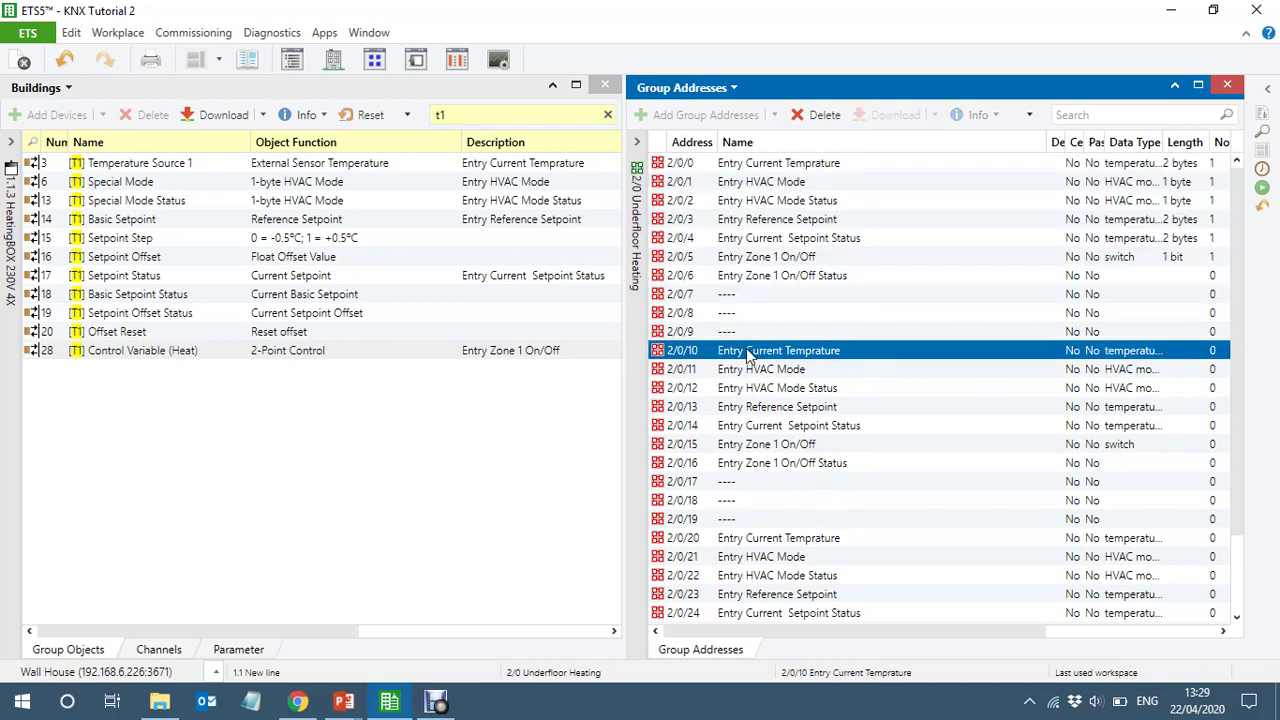
click(748, 352)
key(BackSpace)
key(BackSpace)
key(BackSpace)
key(BackSpace)
key(BackSpace)
key(BackSpace)
text(Bedr)
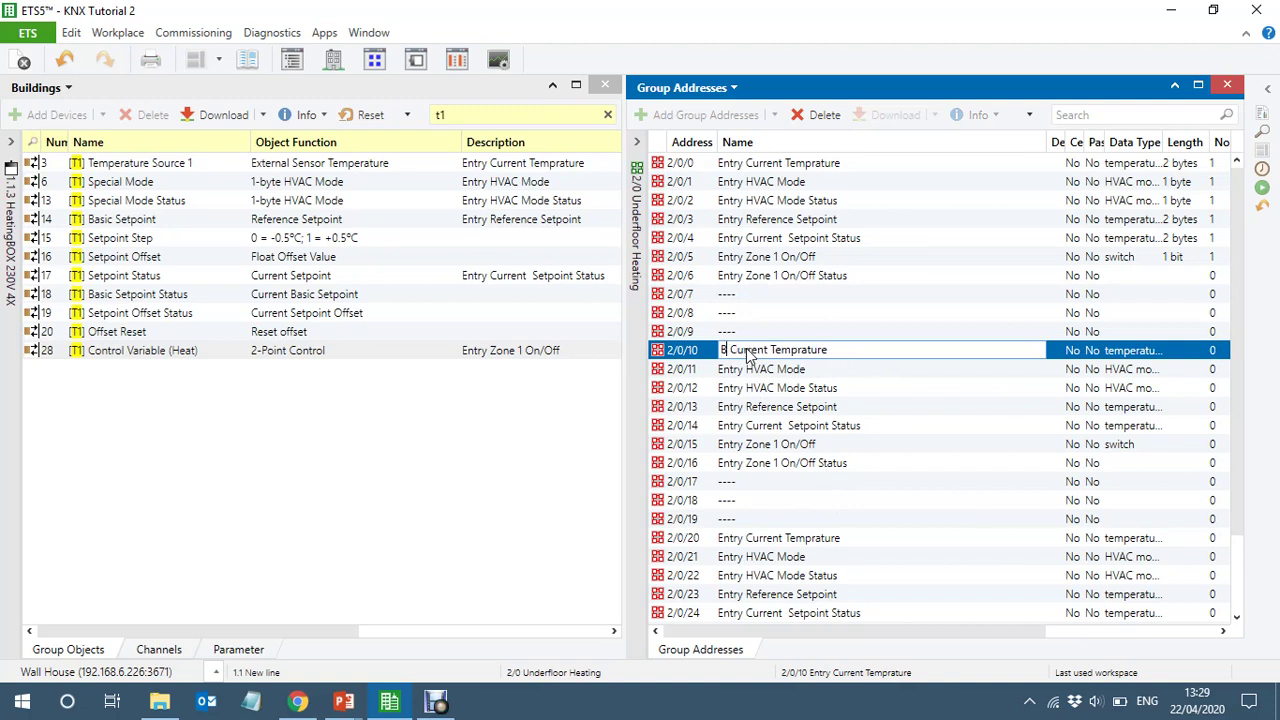
text(oom)
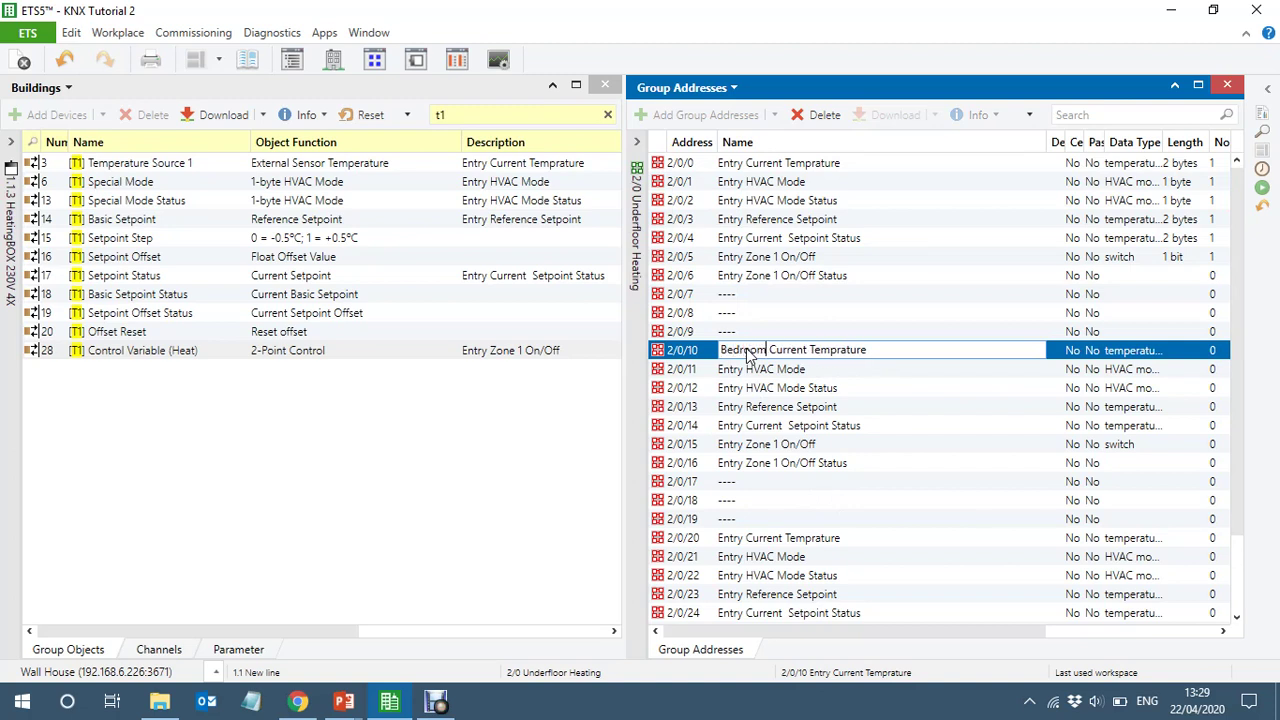
Copy the word Bedroom from the 2/0/10 name and use it to rename group address 2/0/11 to Bedroom HVAC Mode
key(shift+Left)
key(shift+Left)
key(shift+Left)
key(shift+Left)
key(shift+Left)
key(shift+Left)
key(shift+Left)
key(ctrl+c)
key(Right)
key(Return)
key(shift+Right)
key(shift+Right)
key(shift+Right)
key(shift+Right)
key(shift+Right)
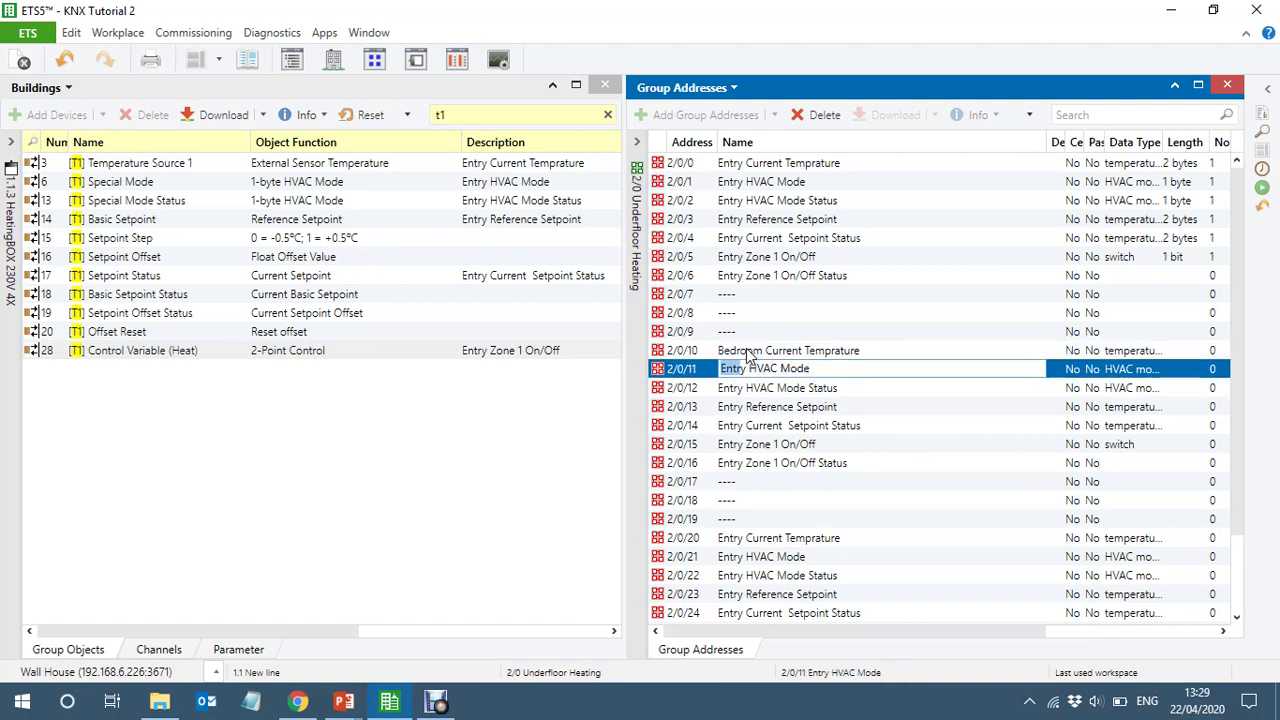
key(ctrl+v)
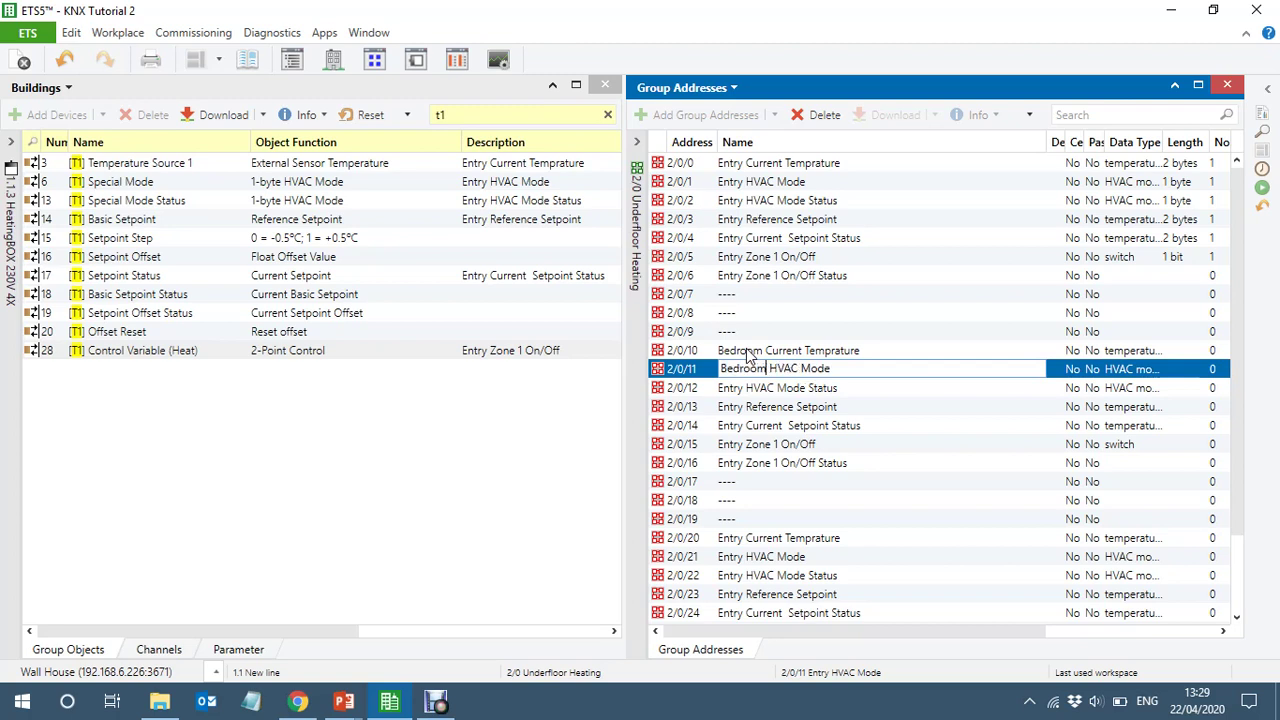
key(Return)
Rename group address 2/0/12 to Bedroom HVAC Mode Status and 2/0/13 to Bedroom Reference Setpoint
key(ctrl+shift+Right)
text(Bedroom)
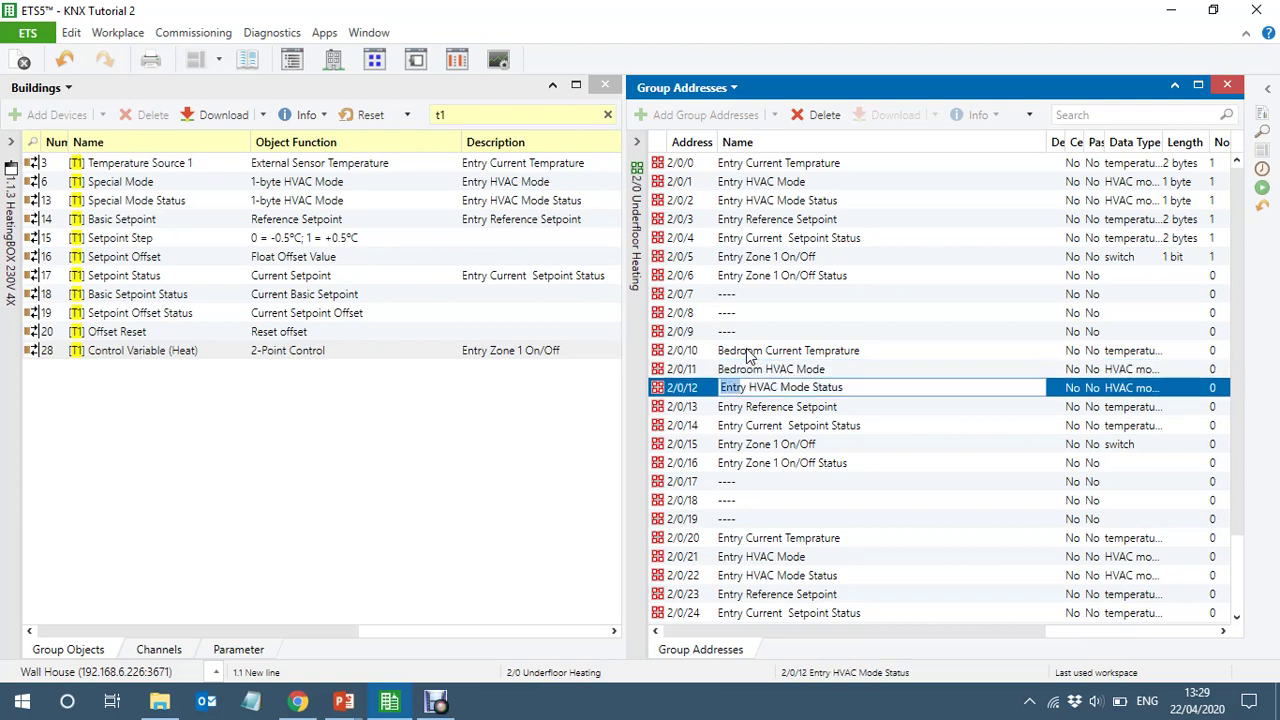
key(Return)
key(Down)
key(F2)
key(Home)
key(shift+Right)
key(shift+Right)
key(shift+Right)
key(shift+Right)
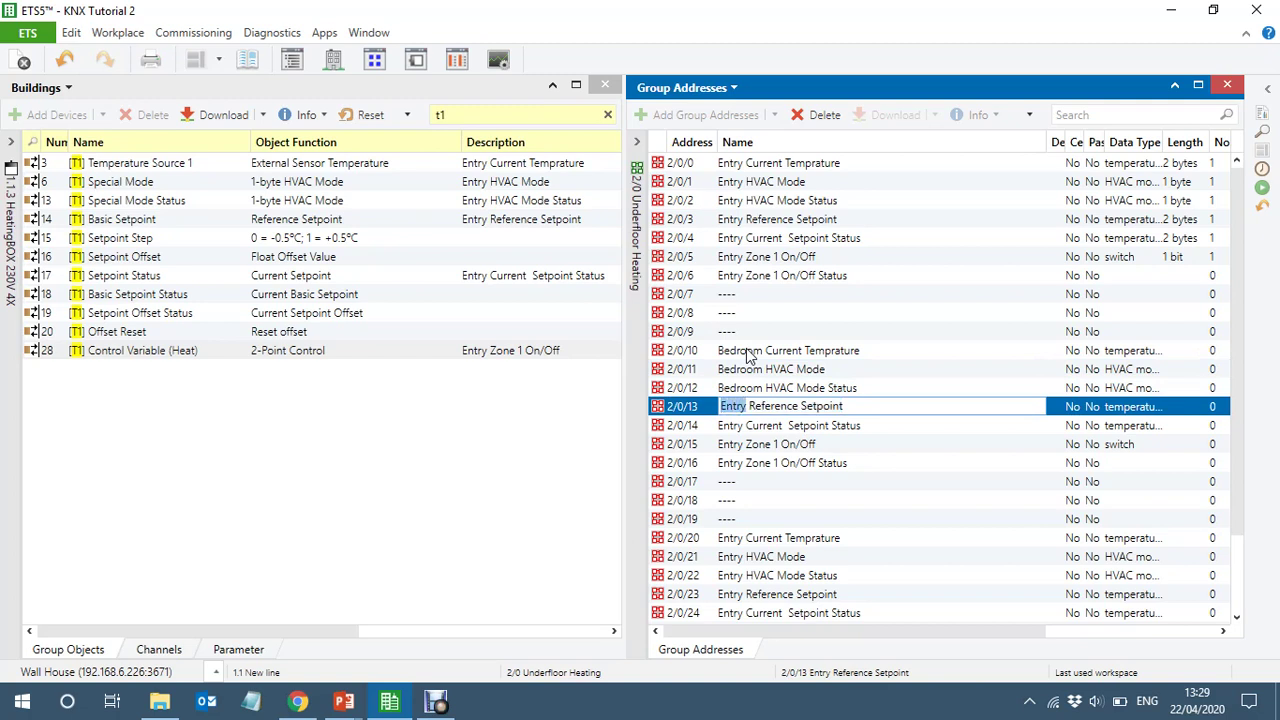
text(Bedroom)
key(Return)
Replace Entry with Bedroom in the name of group address 2/0/14, making it Bedroom Current Setpoint Status
key(Down)
key(F2)
key(Home)
key(shift+Right)
key(shift+Right)
key(shift+Right)
key(shift+Right)
key(shift+Right)
text(Bedroom)
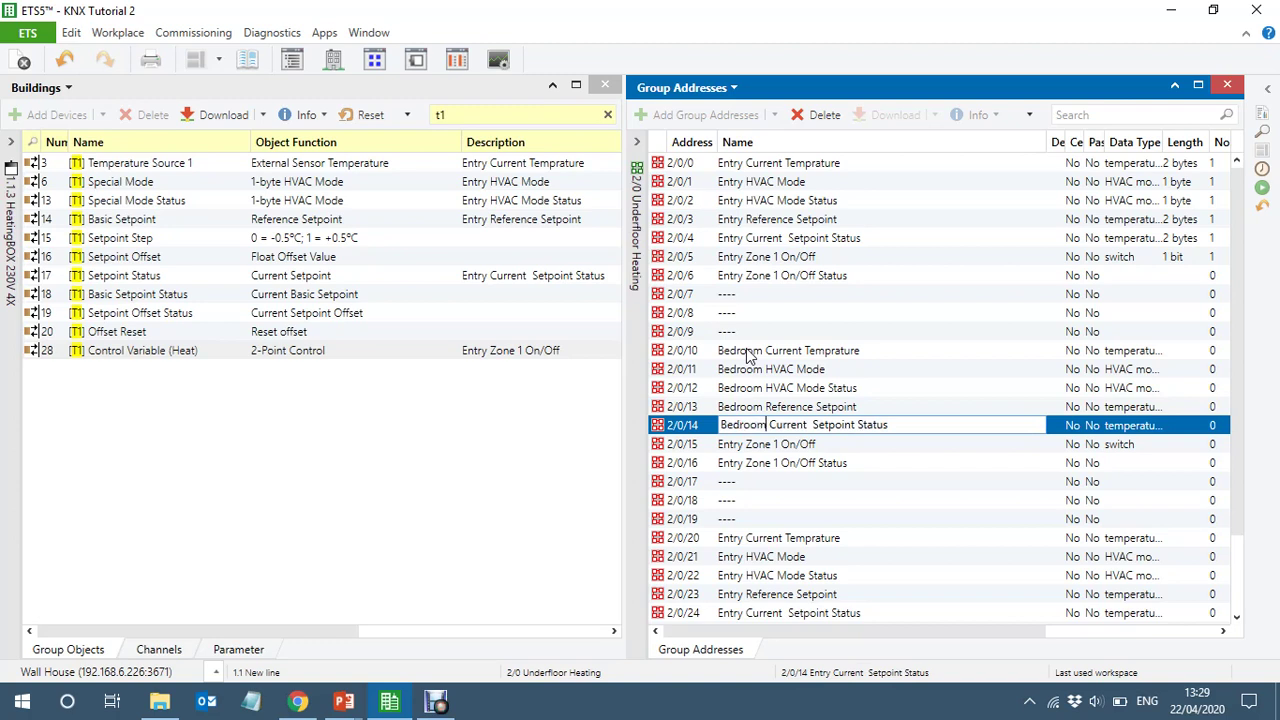
key(Return)
Replace Entry with Bedroom in the name of group address 2/0/15, making it Bedroom Zone 1 On/Off
key(Down)
key(F2)
key(Home)
key(shift+Right)
key(shift+Right)
key(shift+Right)
key(shift+Right)
key(shift+Right)
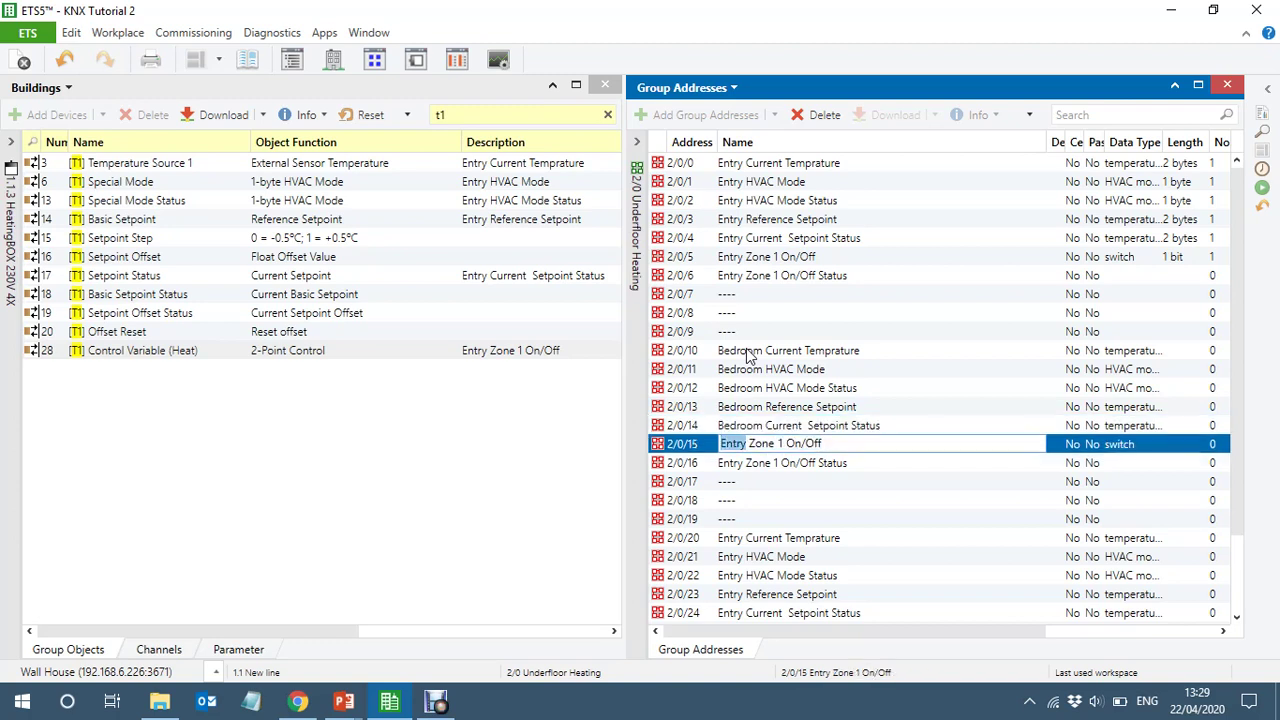
text(Bedroom)
key(Return)
Replace Entry with Bedroom in the name of group address 2/0/16, making it Bedroom Zone 1 On/Off Status
key(Down)
key(F2)
key(Home)
key(shift+Right)
key(shift+Right)
key(shift+Right)
key(shift+Right)
key(shift+Right)
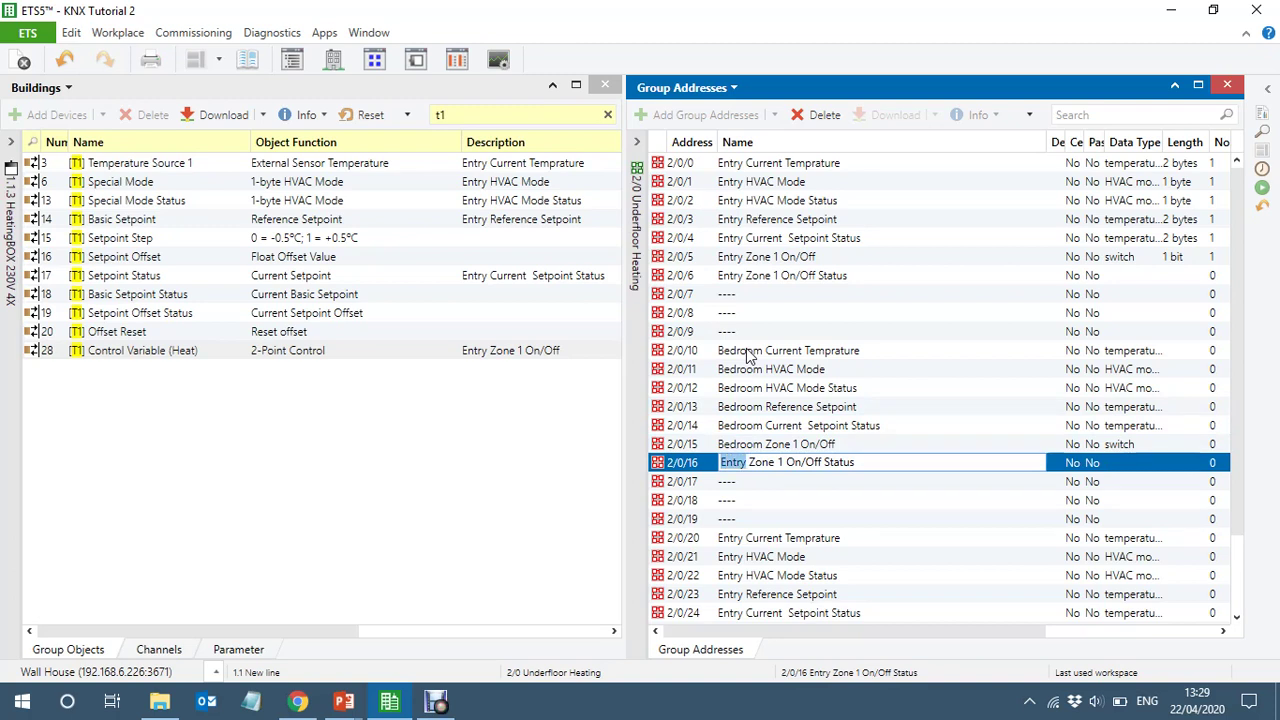
text(Bedroom)
Skip the placeholder addresses and rename group address 2/0/20 to Bathroom Current Temprature
key(Down)
key(Down)
key(Down)
key(Down)
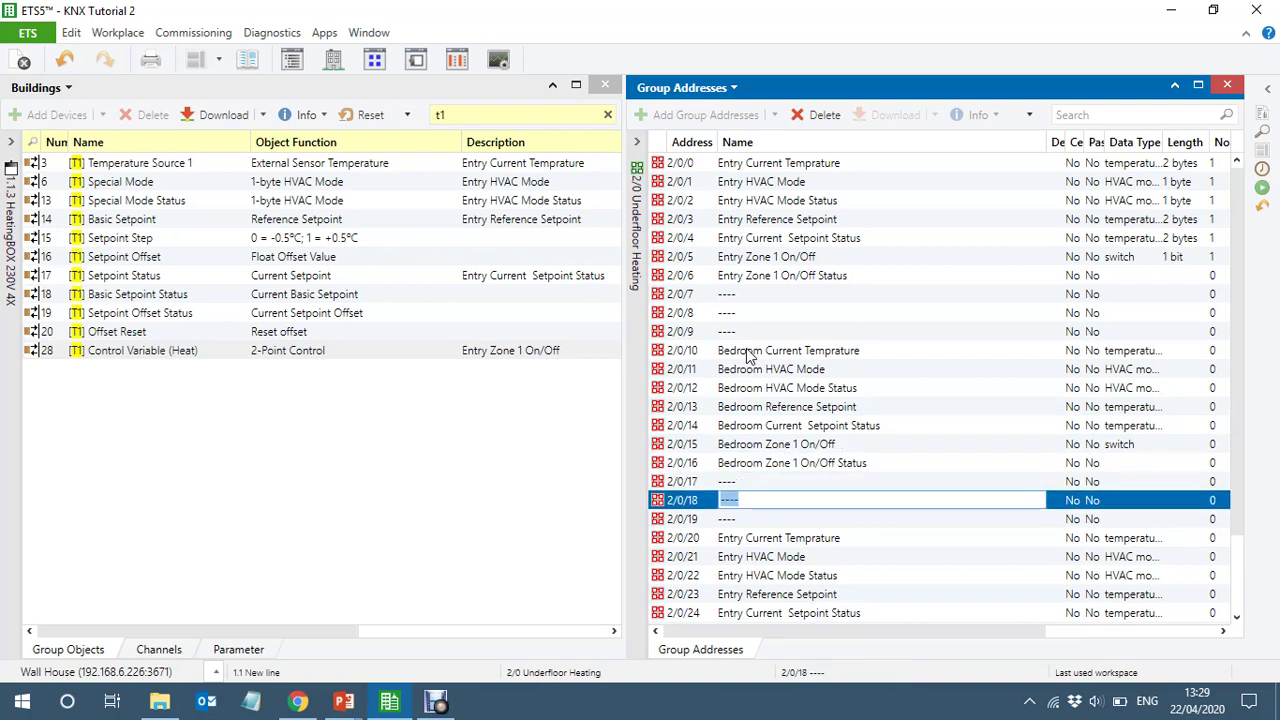
key(F2)
key(shift+Right)
key(shift+Right)
key(shift+Right)
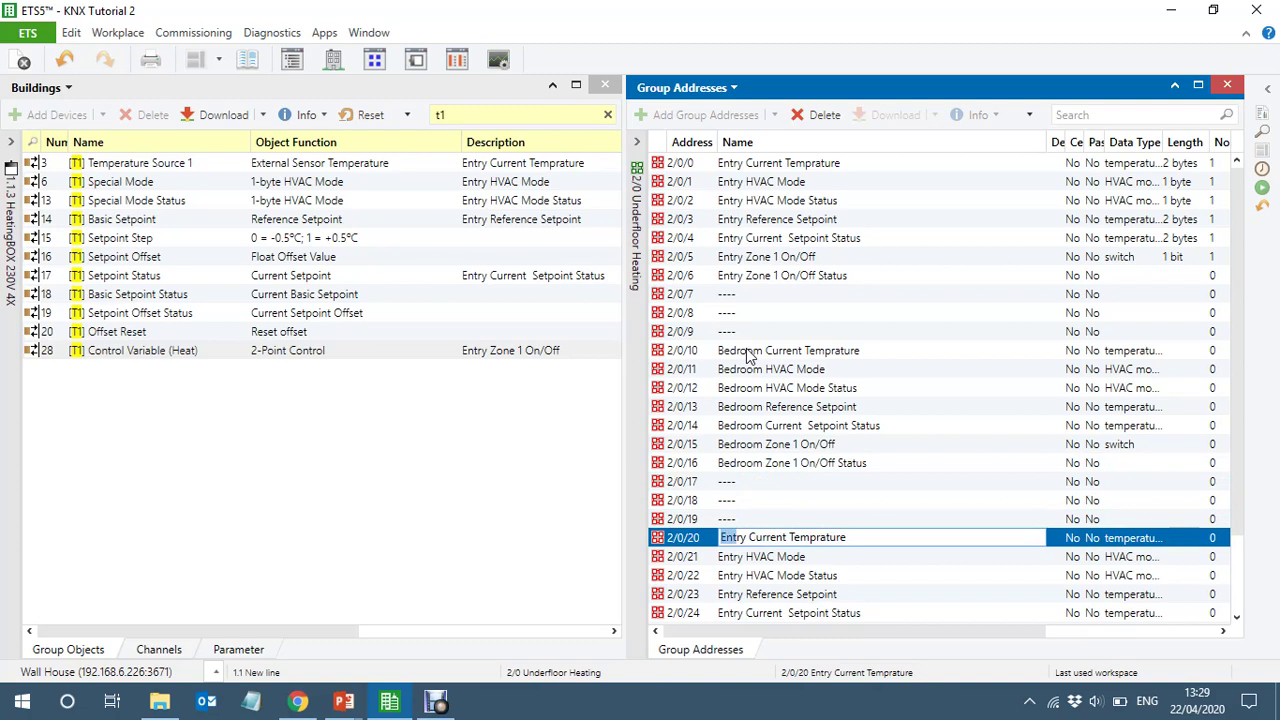
key(shift+Right)
text(Bathroom)
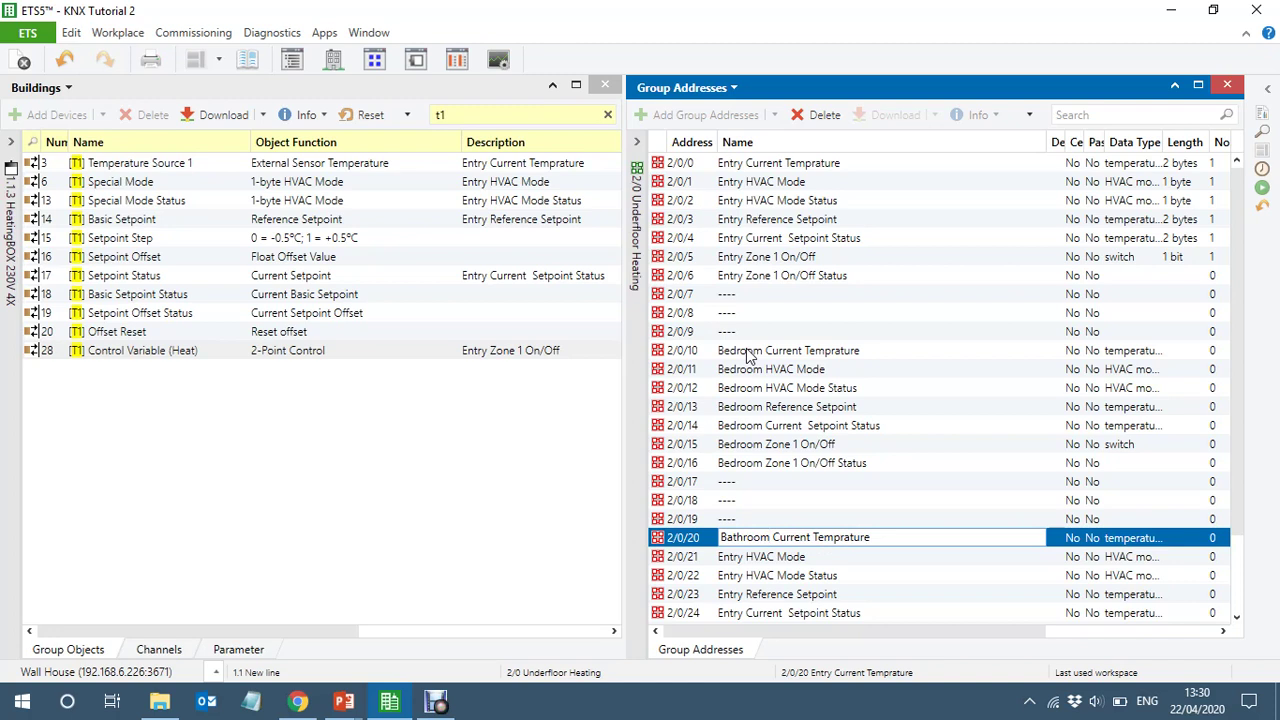
Copy the word Bathroom from the 2/0/20 name and use it to rename group address 2/0/21 to Bathroom HVAC Mode
key(shift+Home)
key(ctrl+c)
key(Right)
key(Down)
key(F2)
key(Home)
key(shift+Right)
key(shift+Right)
key(shift+Right)
key(shift+Right)
key(shift+Right)
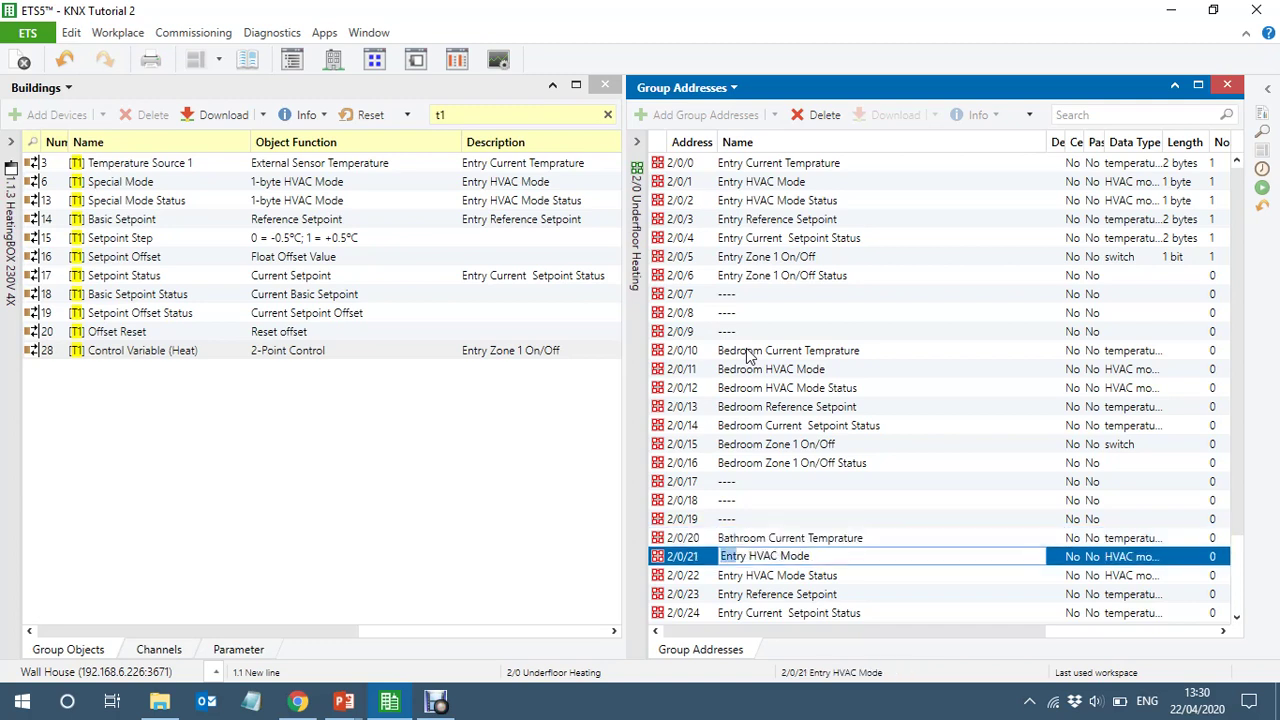
key(ctrl+v)
Replace Entry with the copied word Bathroom in group address 2/0/22, making it Bathroom HVAC Mode Status
key(Down)
key(F2)
key(Home)
key(shift+Right)
key(shift+Right)
key(shift+Right)
key(shift+Right)
key(shift+Right)
key(ctrl+v)
Replace Entry with the copied word Bathroom in group address 2/0/23, making it Bathroom Reference Setpoint
key(Down)
key(F2)
key(Home)
key(shift+Right)
key(shift+Right)
key(shift+Right)
key(shift+Right)
key(shift+Right)
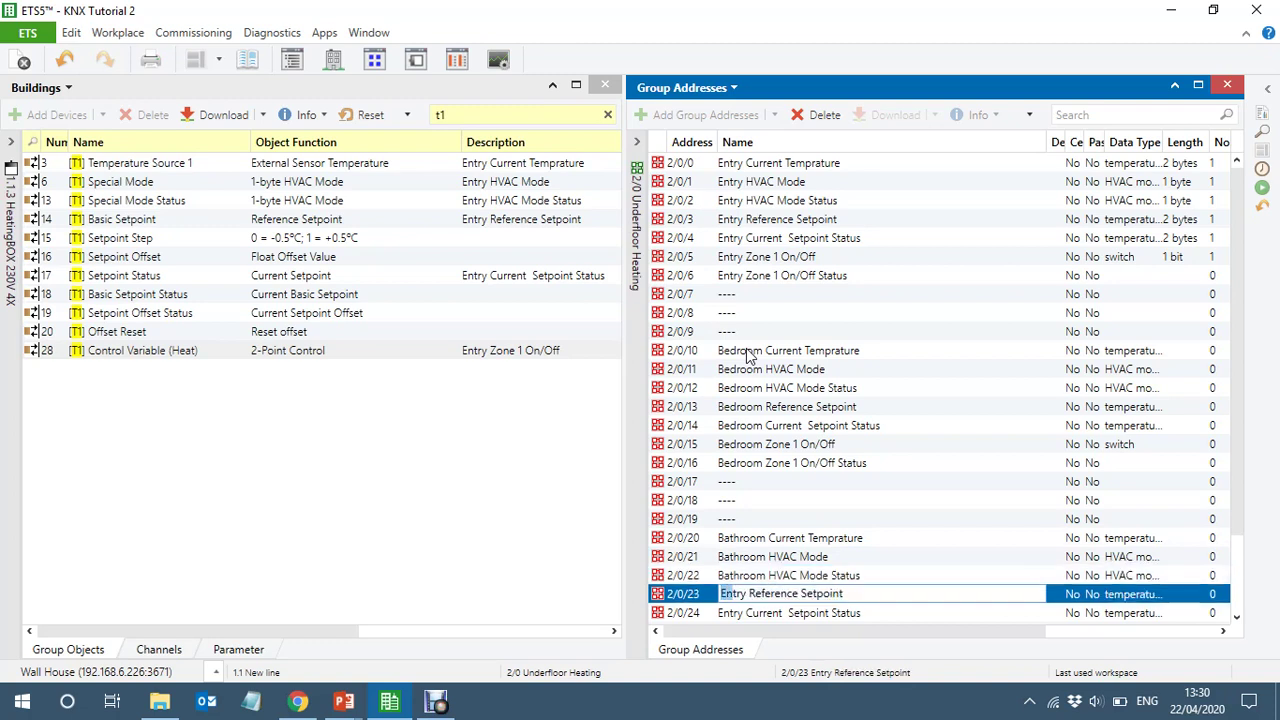
key(ctrl+v)
Replace Entry with the copied word Bathroom in group address 2/0/24, making it Bathroom Current Setpoint Status
key(Down)
key(F2)
key(Home)
key(shift+Right)
key(shift+Right)
key(shift+Right)
key(shift+Right)
key(shift+Right)
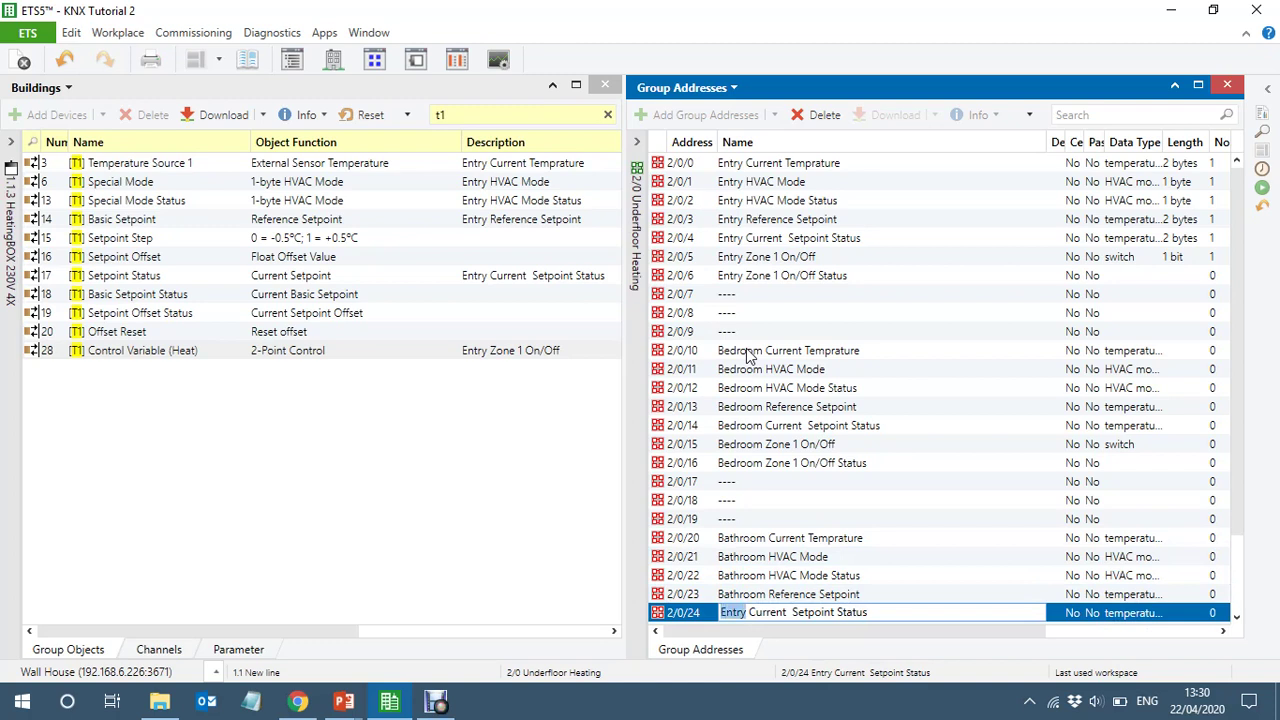
key(ctrl+v)
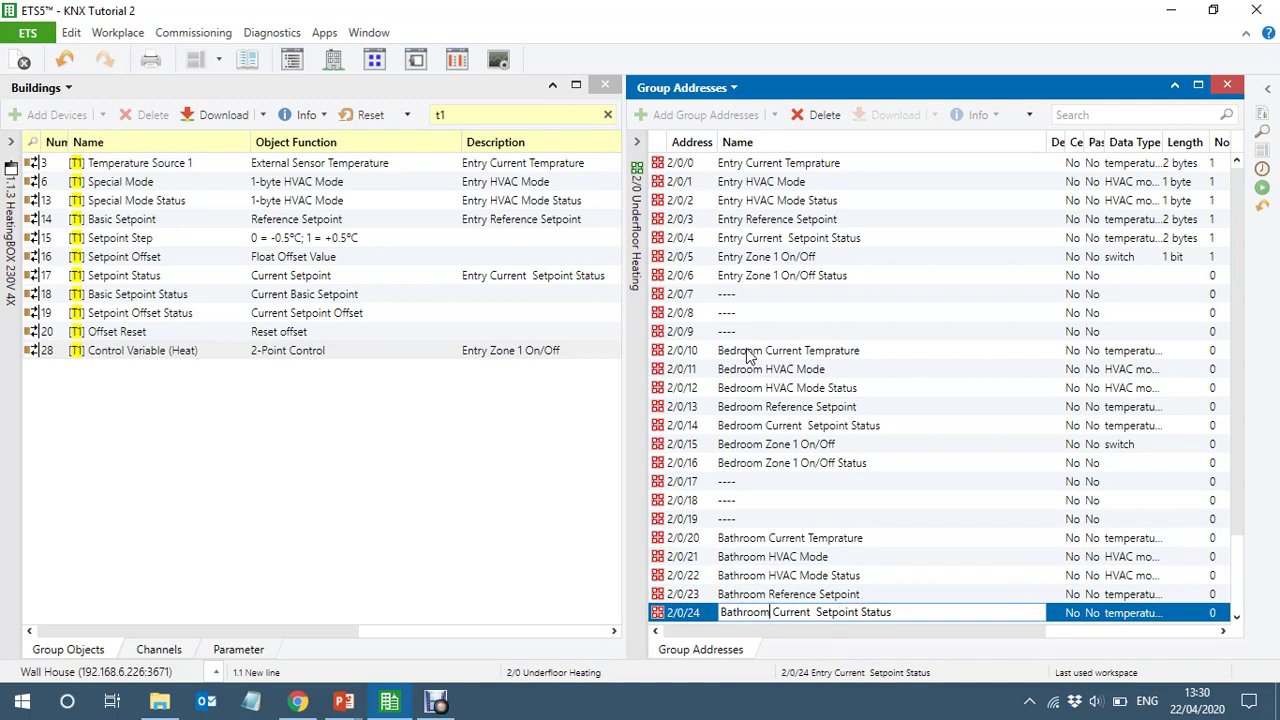
Replace Entry with the copied word Bathroom in group address 2/0/25, making it Bathroom Zone 1 On/Off
key(Down)
key(F2)
key(Home)
key(shift+Right)
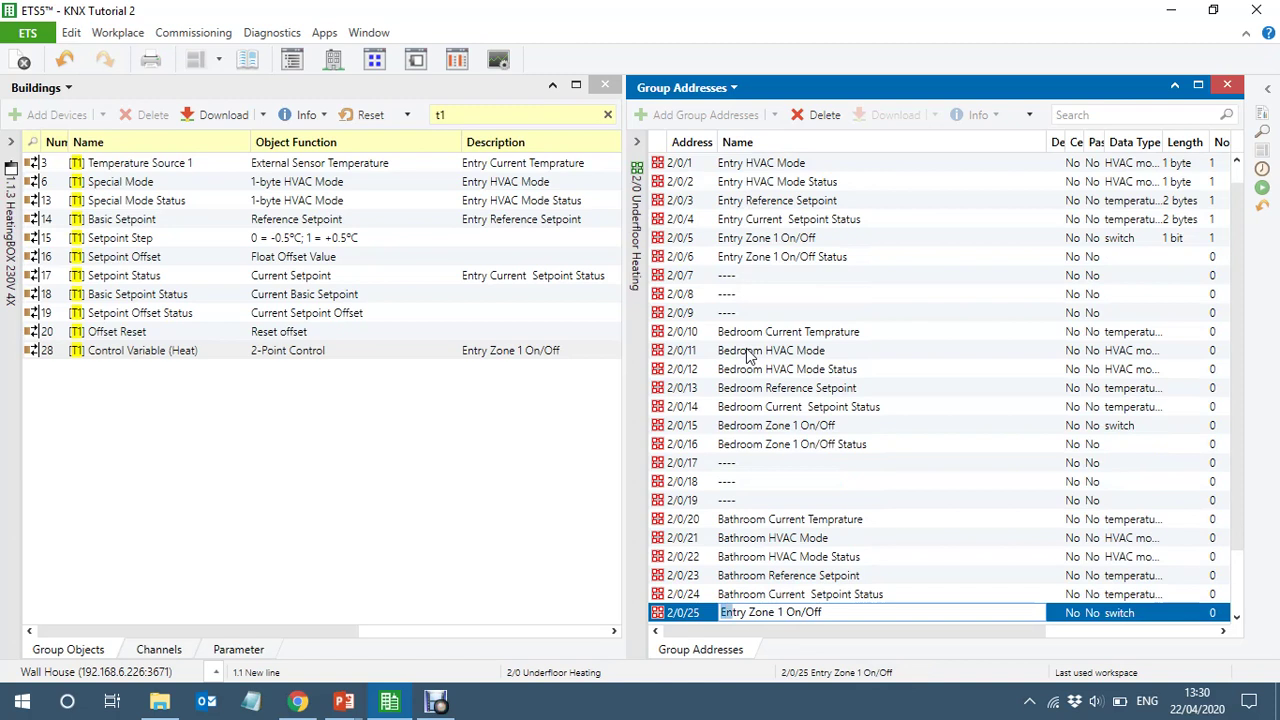
key(ctrl+v)
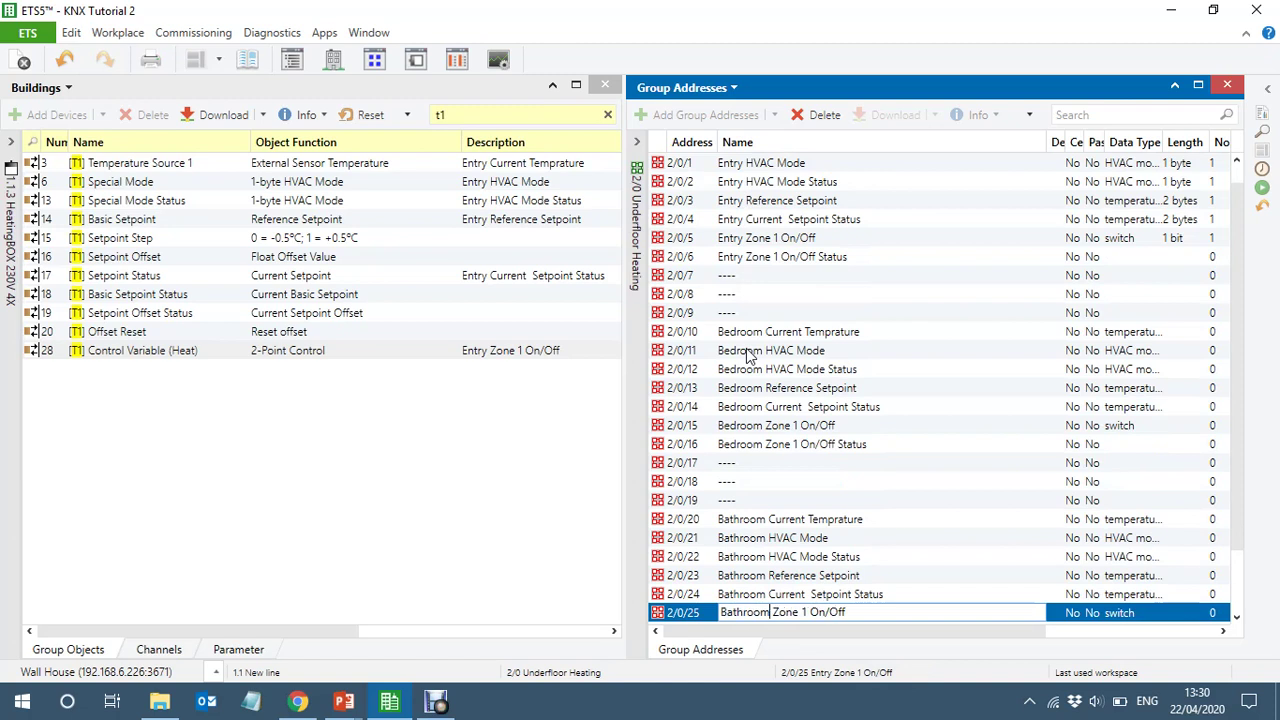
Replace Entry with the copied word Bathroom in group address 2/0/26, making it Bathroom Zone 1 On/Off Status
key(Down)
key(F2)
key(Home)
key(shift+Right)
key(shift+Right)
key(shift+Right)
key(shift+Right)
key(shift+Right)
key(ctrl+v)
key(Down)
key(Down)
key(Down)
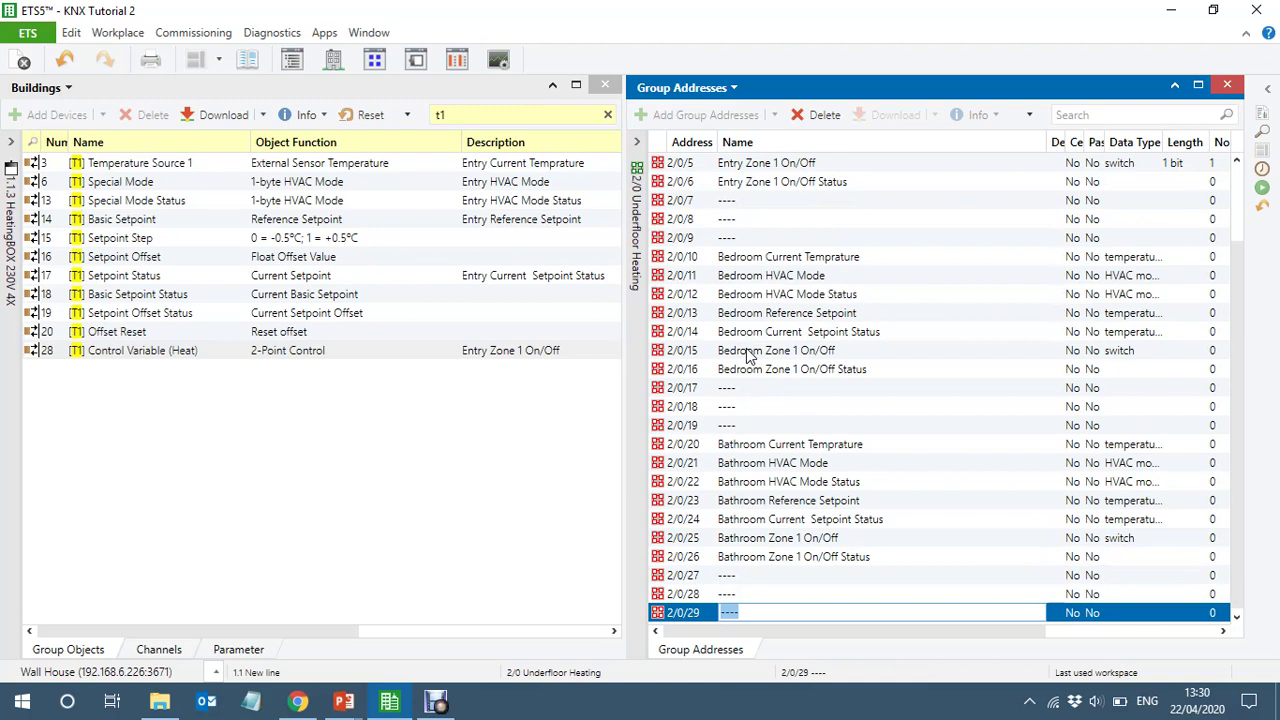
Change the zone number to 2 in the Bedroom Zone On/Off and On/Off Status names at group addresses 2/0/15 and 2/0/16
click(800, 352)
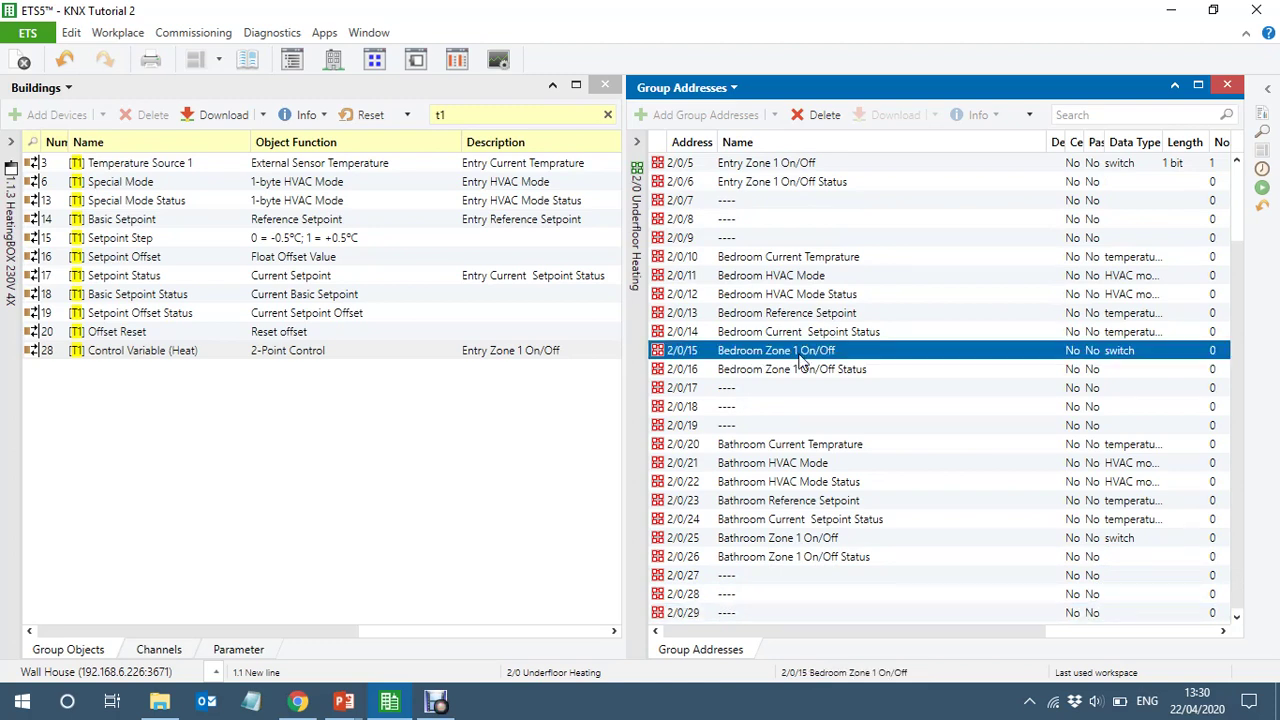
click(799, 352)
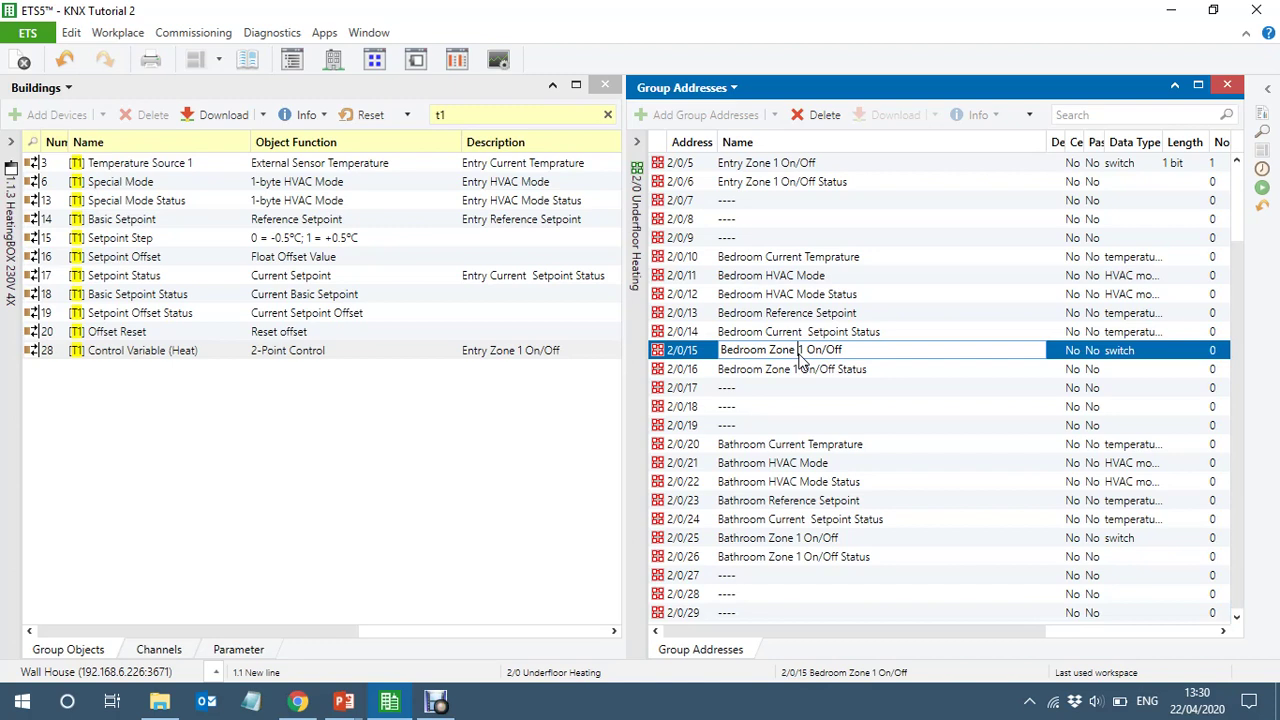
key(Delete)
text(2)
key(Down)
click(799, 365)
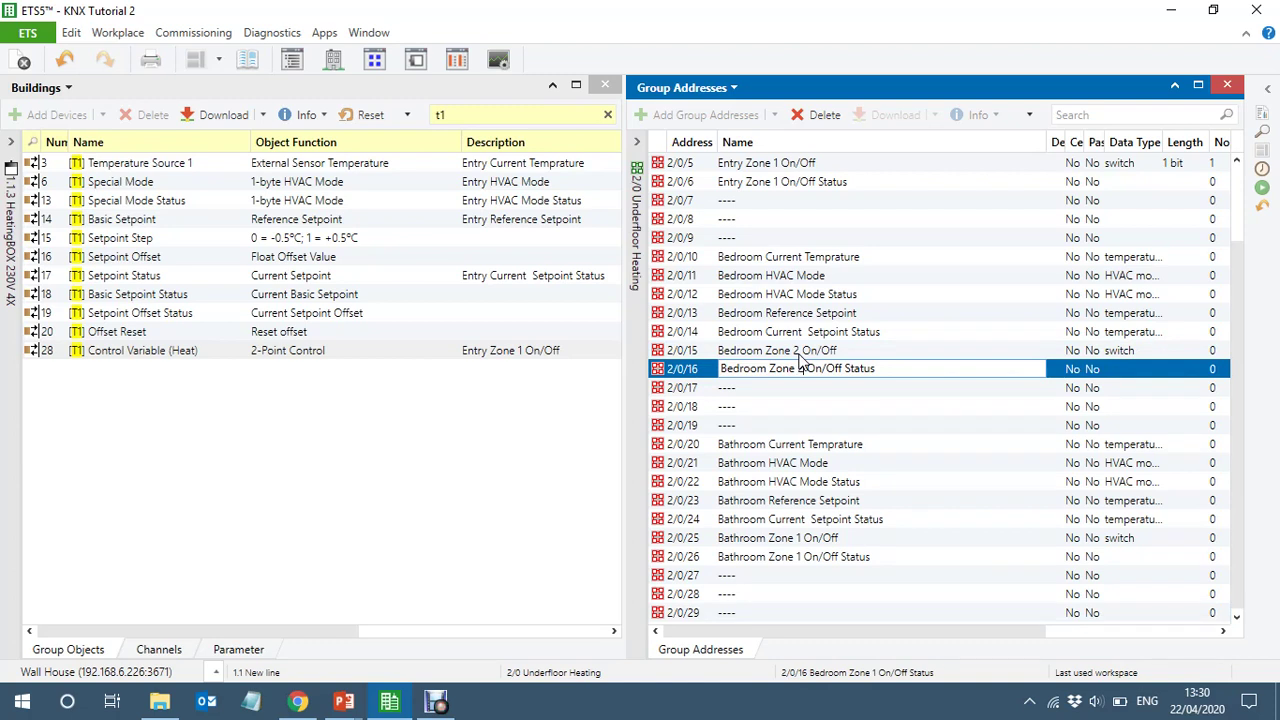
Rename group address 2/0/25 as Bathroom Zone 3 On/Off by replacing its zone number with 3
key(Down)
key(Down)
key(Down)
key(Down)
key(Down)
key(Down)
key(Down)
key(Down)
key(Down)
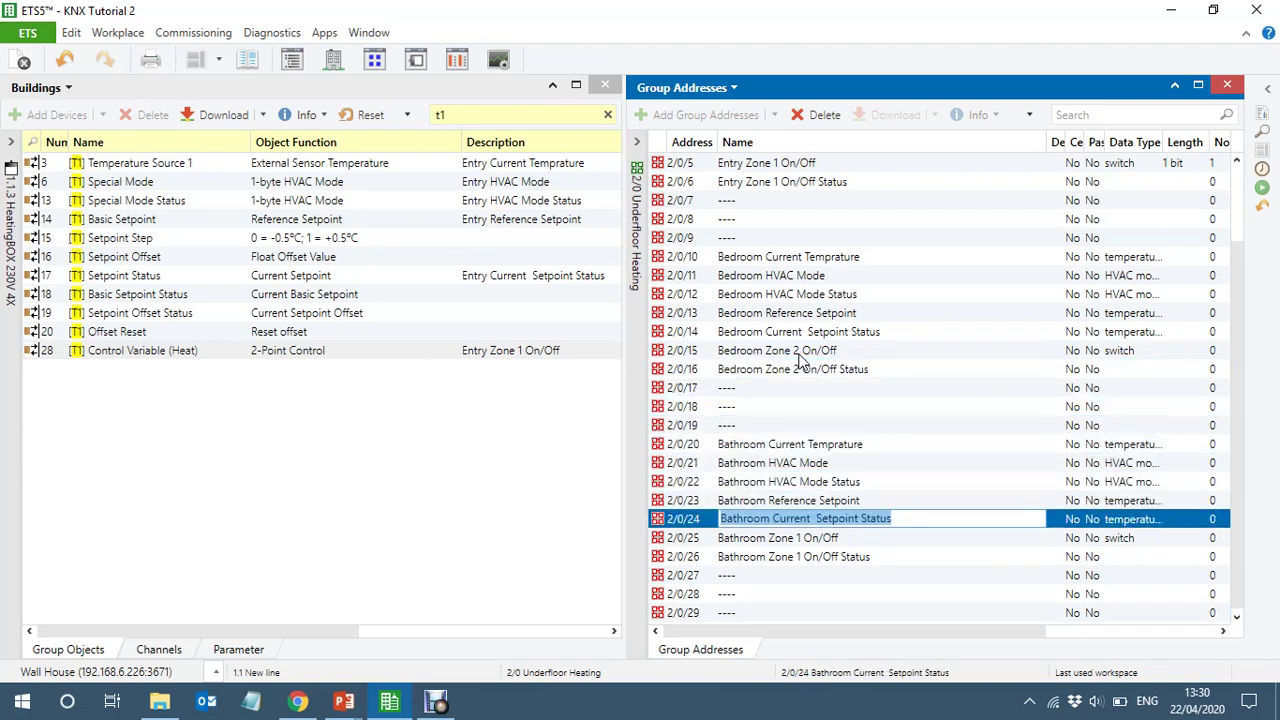
key(Left)
key(Right)
key(Right)
key(Right)
key(Right)
key(Right)
key(Right)
key(Right)
key(Right)
key(Right)
key(Right)
key(Right)
key(Right)
key(Right)
key(Right)
key(Right)
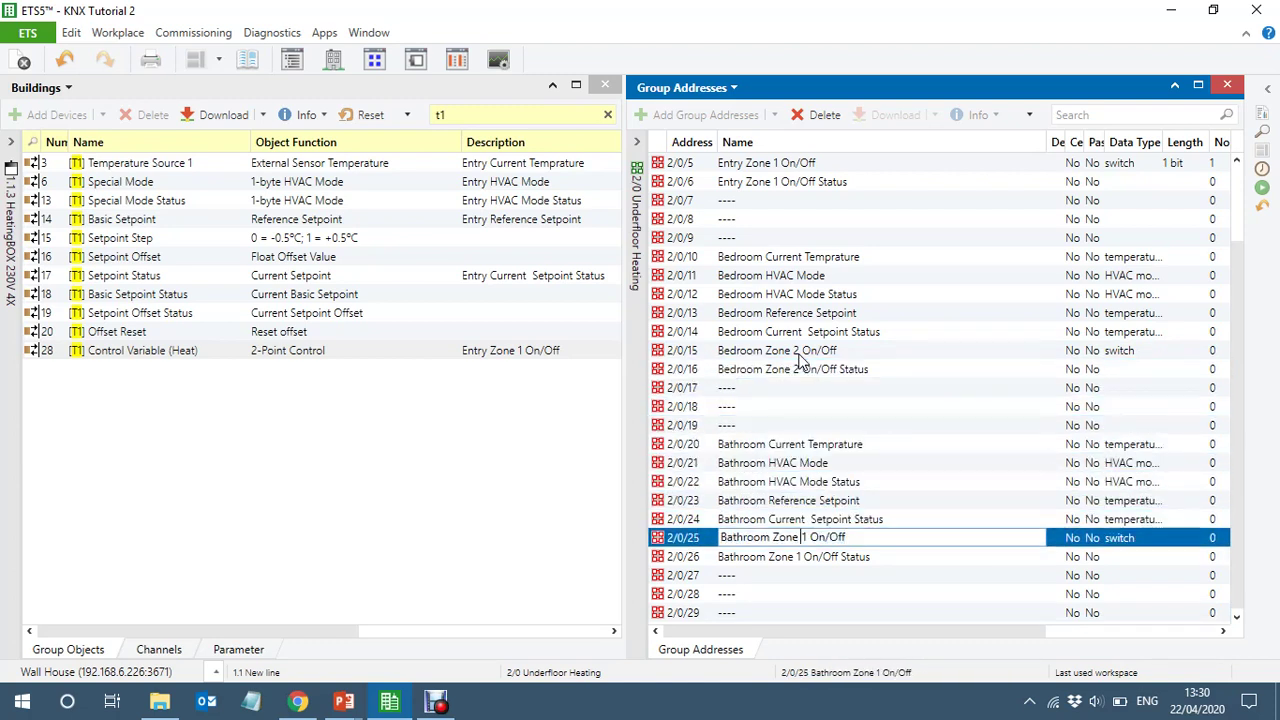
key(BackSpace)
text(2)
key(BackSpace)
text(3)
Rename group address 2/0/26 as Bathroom Zone 3 On/Off Status by replacing its zone number with 3
key(Down)
key(Down)
key(Up)
key(Right)
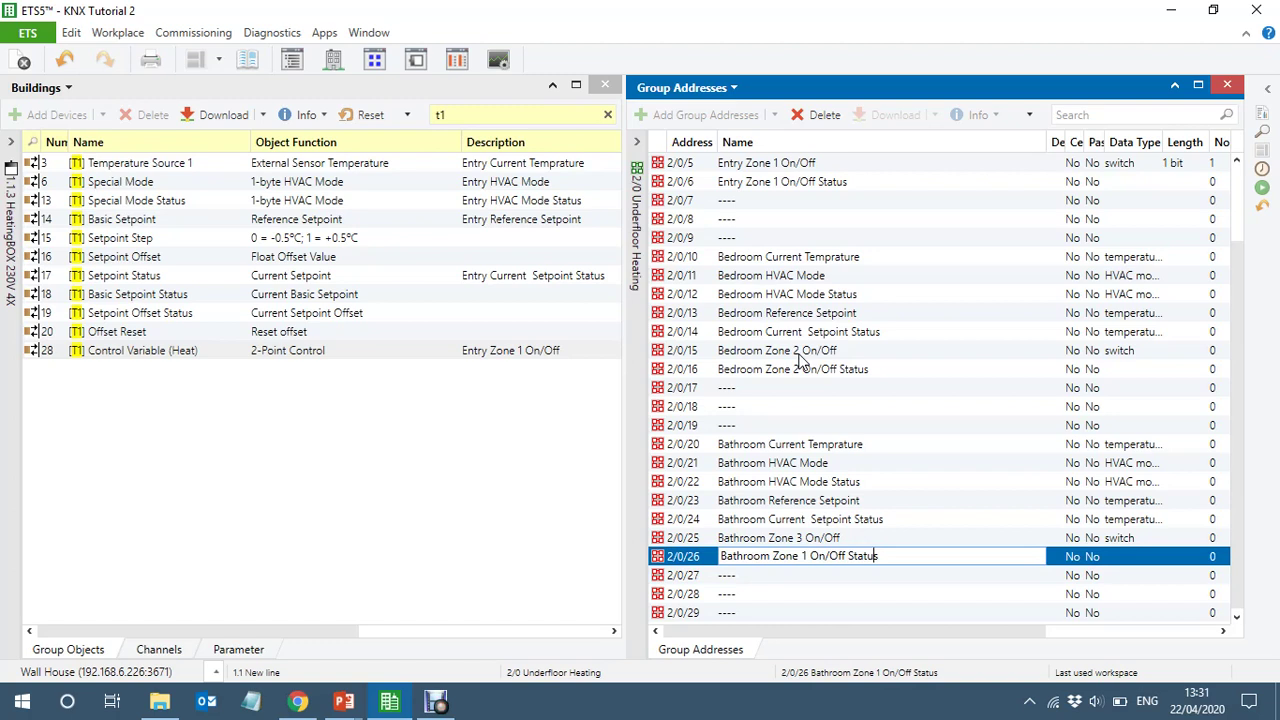
key(BackSpace)
text(3)
key(Down)
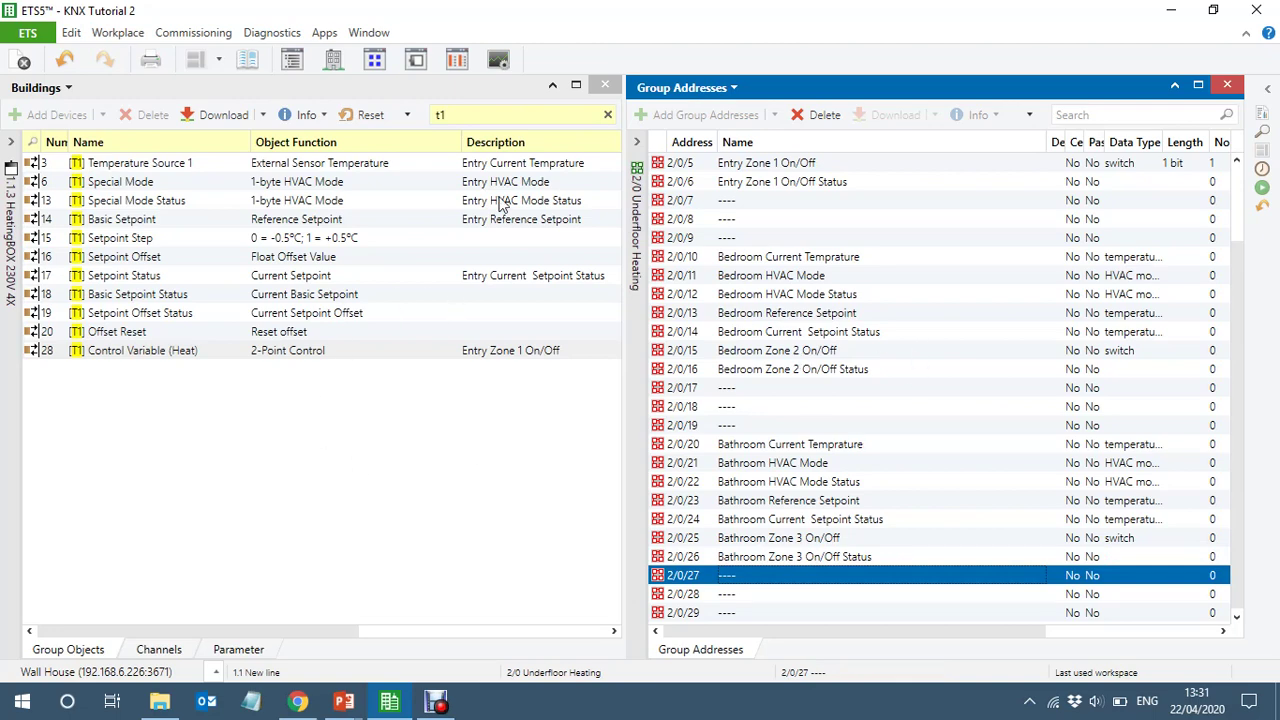
Replace the filter on the HeatingBOX group objects with t2 to list only the second thermostat's objects
click(608, 116)
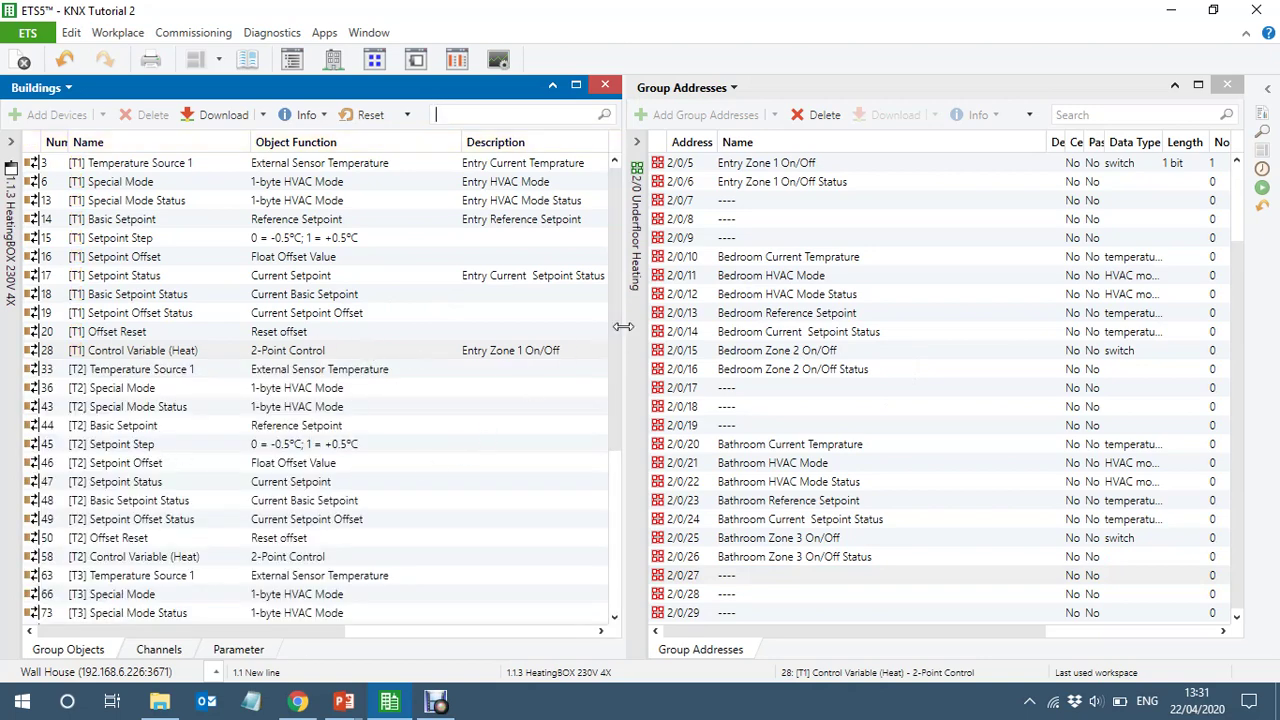
drag(613, 311, 608, 364)
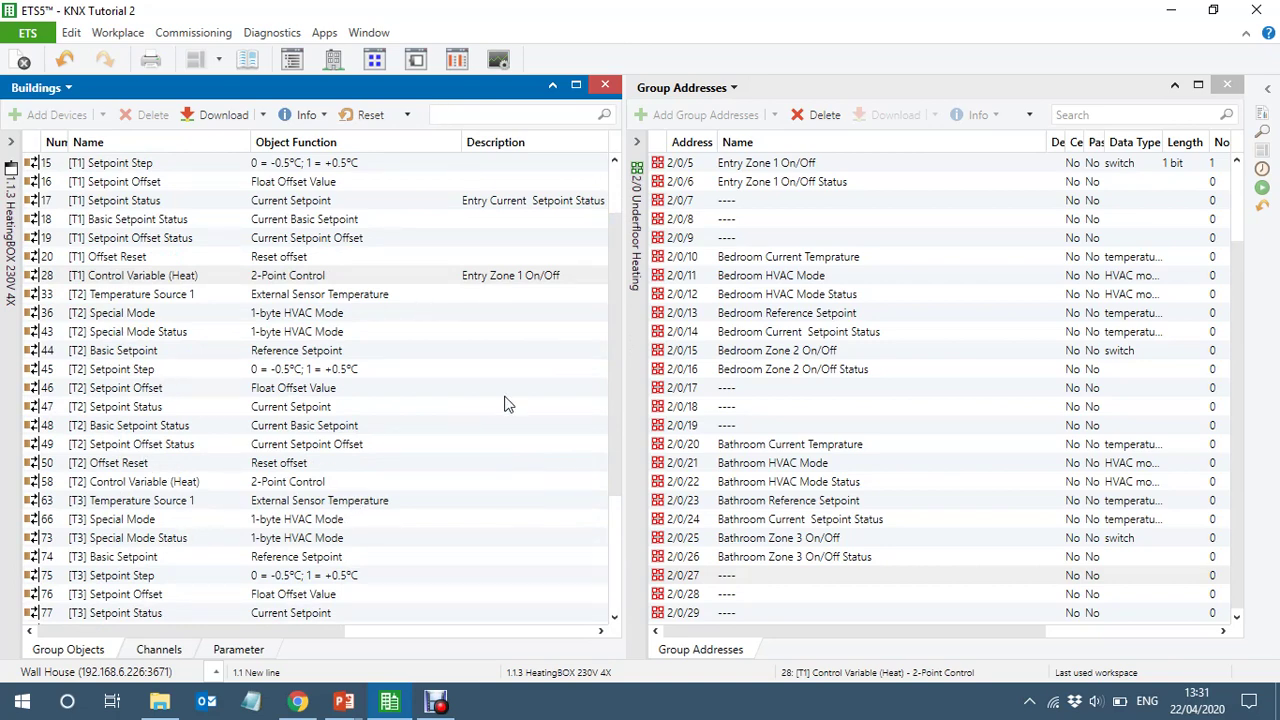
click(460, 123)
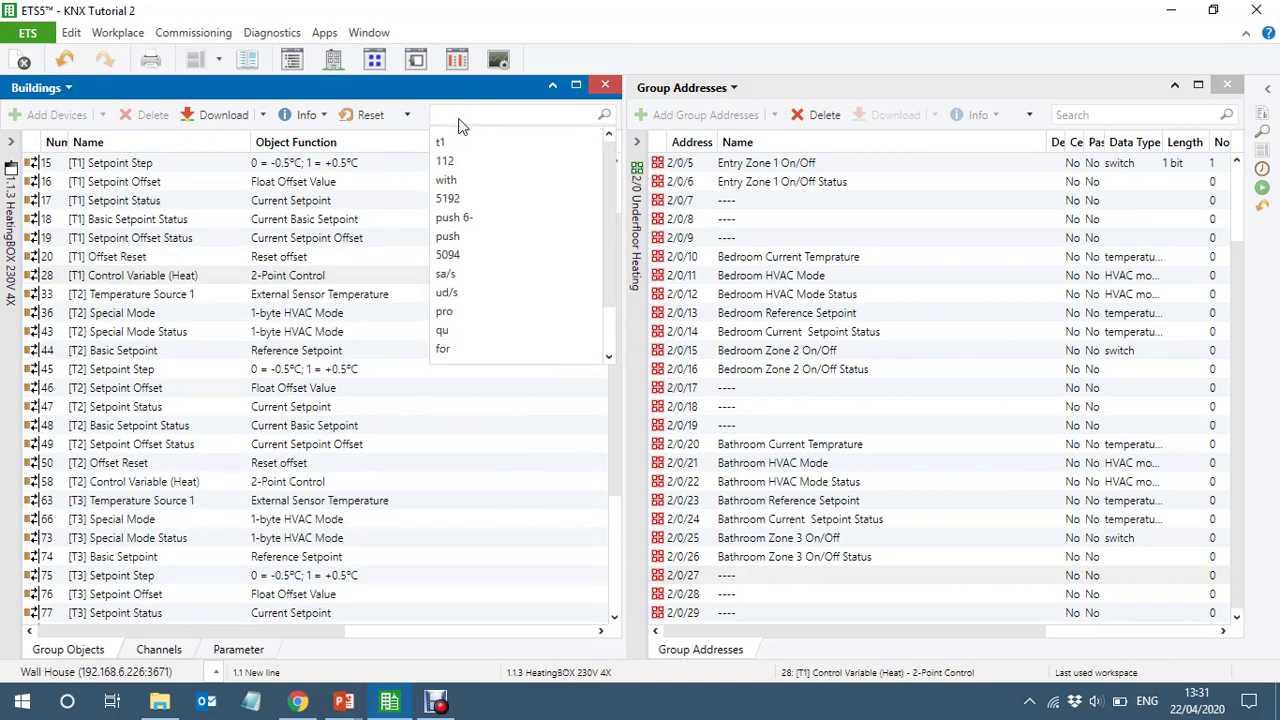
text(t)
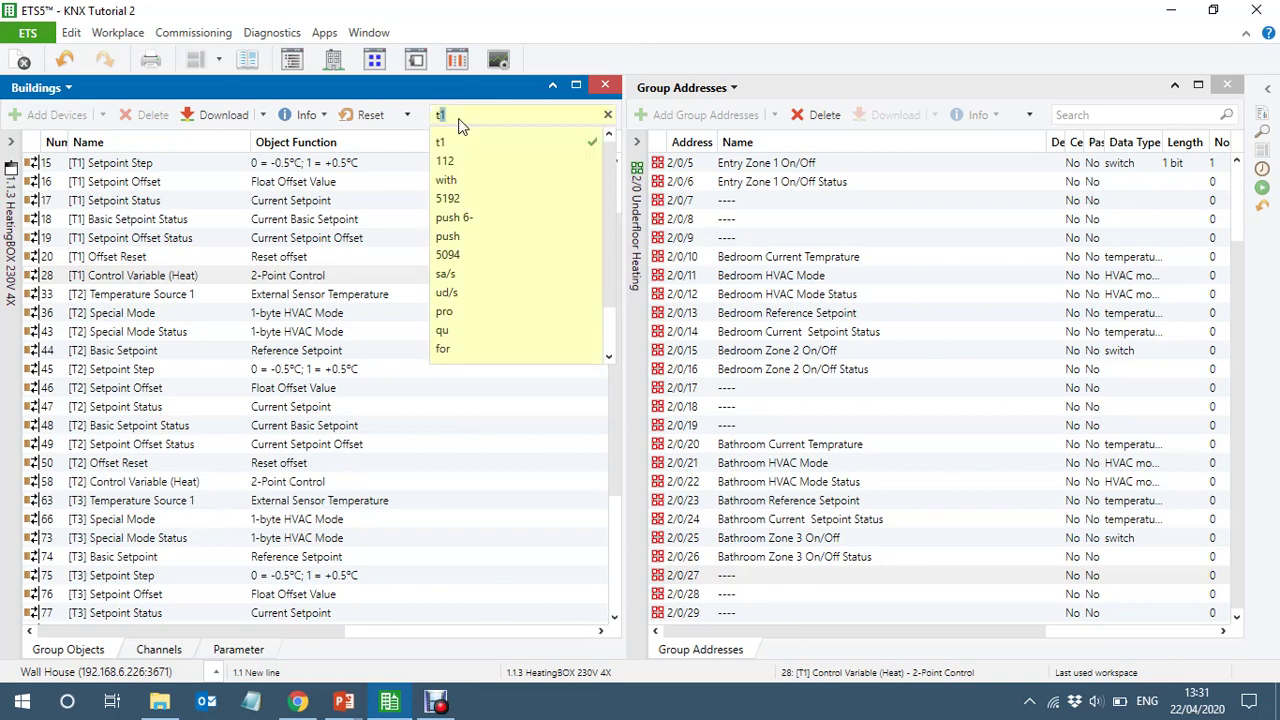
text(2)
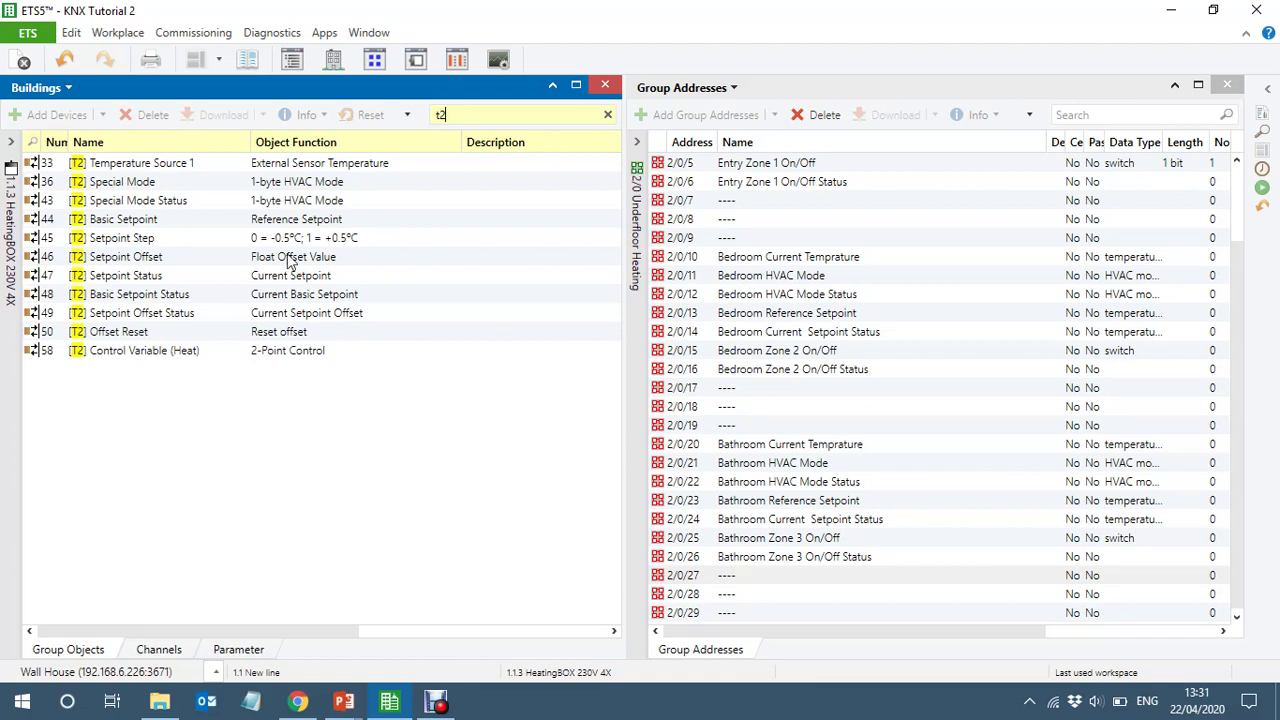
Link T2 Temperature Source 1, Special Mode, Special Mode Status, Basic Setpoint, Setpoint Status and Control Variable (Heat) to Bedroom addresses 2/0/10 through 2/0/15 respectively
drag(207, 169, 432, 226)
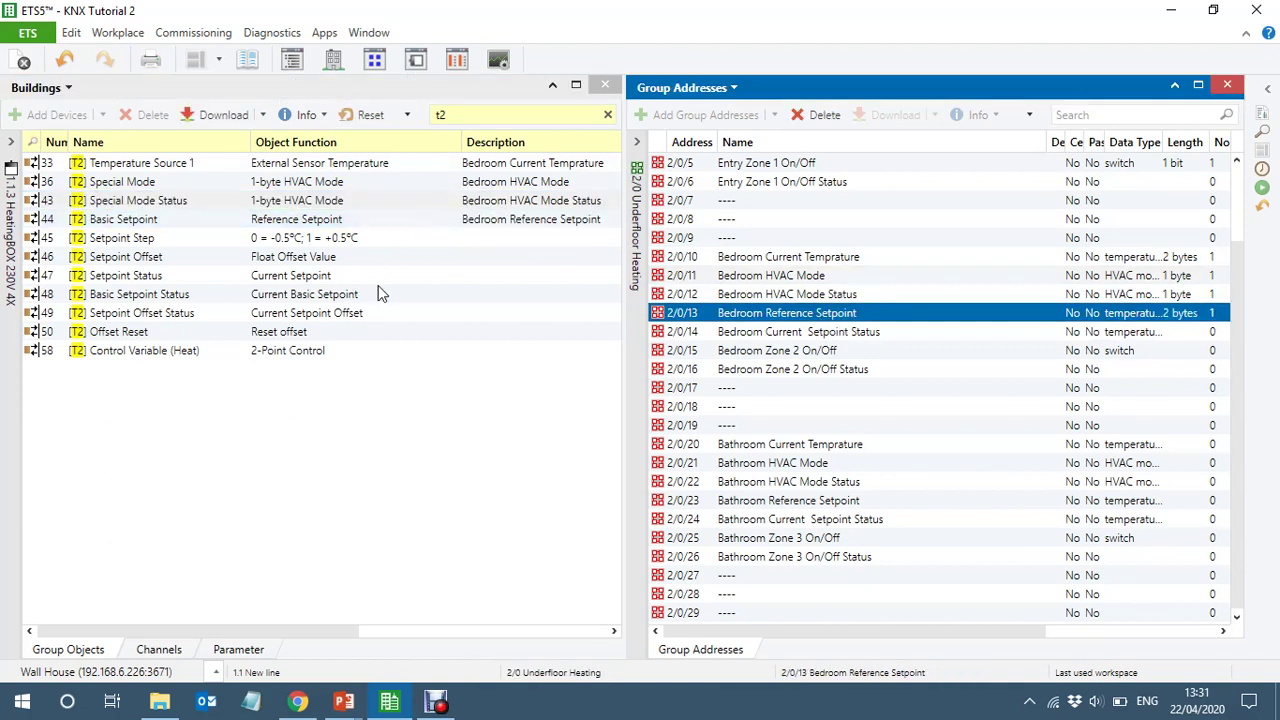
drag(358, 283, 388, 362)
click(822, 358)
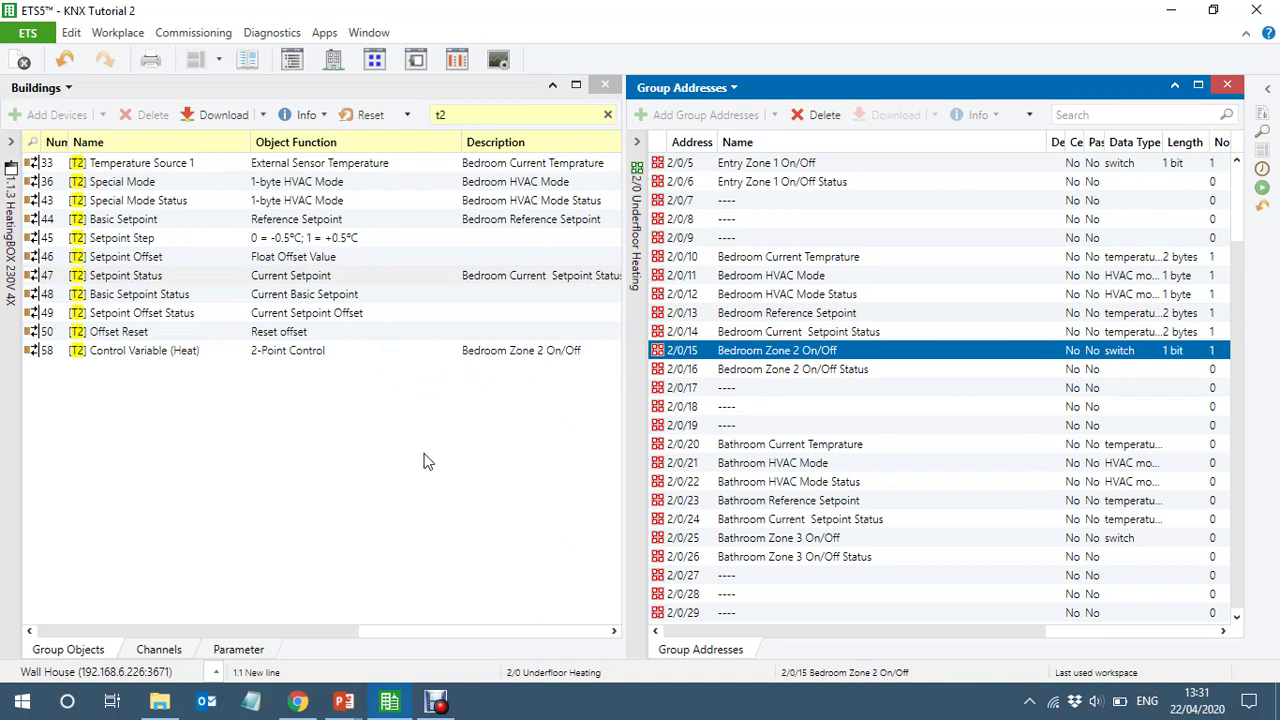
Change the HeatingBOX group object filter to t3 to list only the third thermostat's objects
click(460, 117)
click(460, 117)
key(BackSpace)
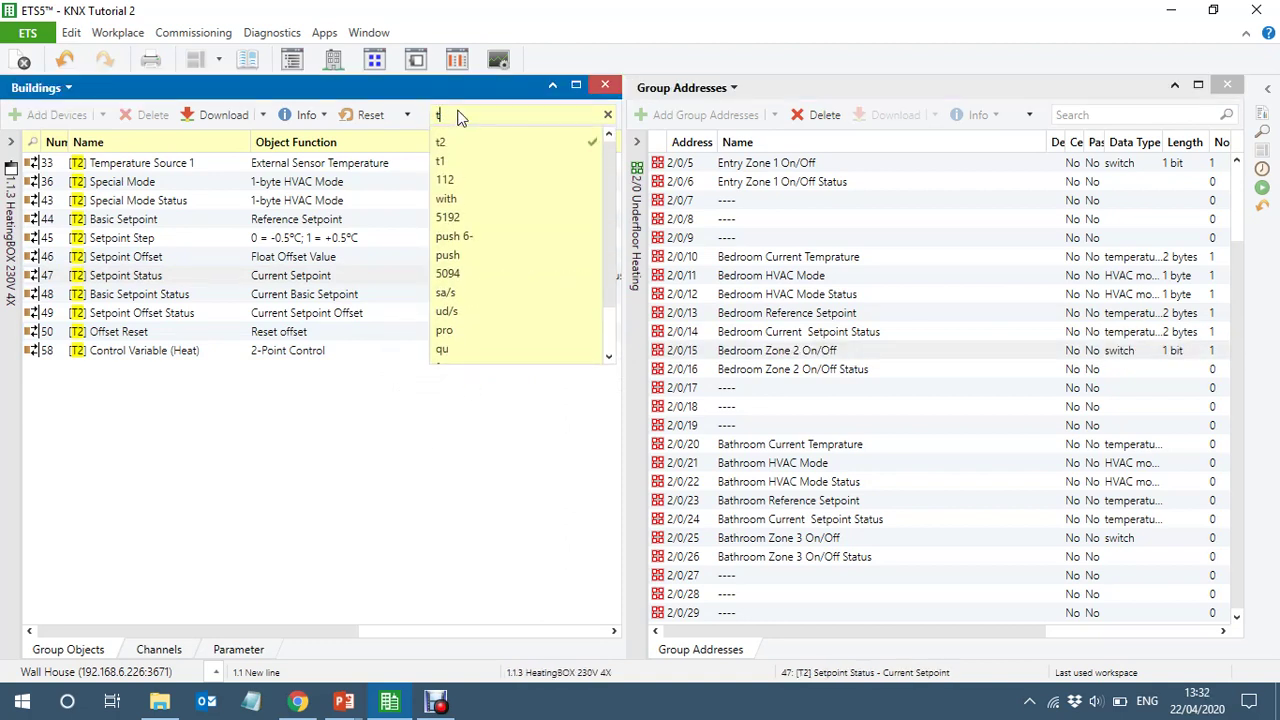
text(3)
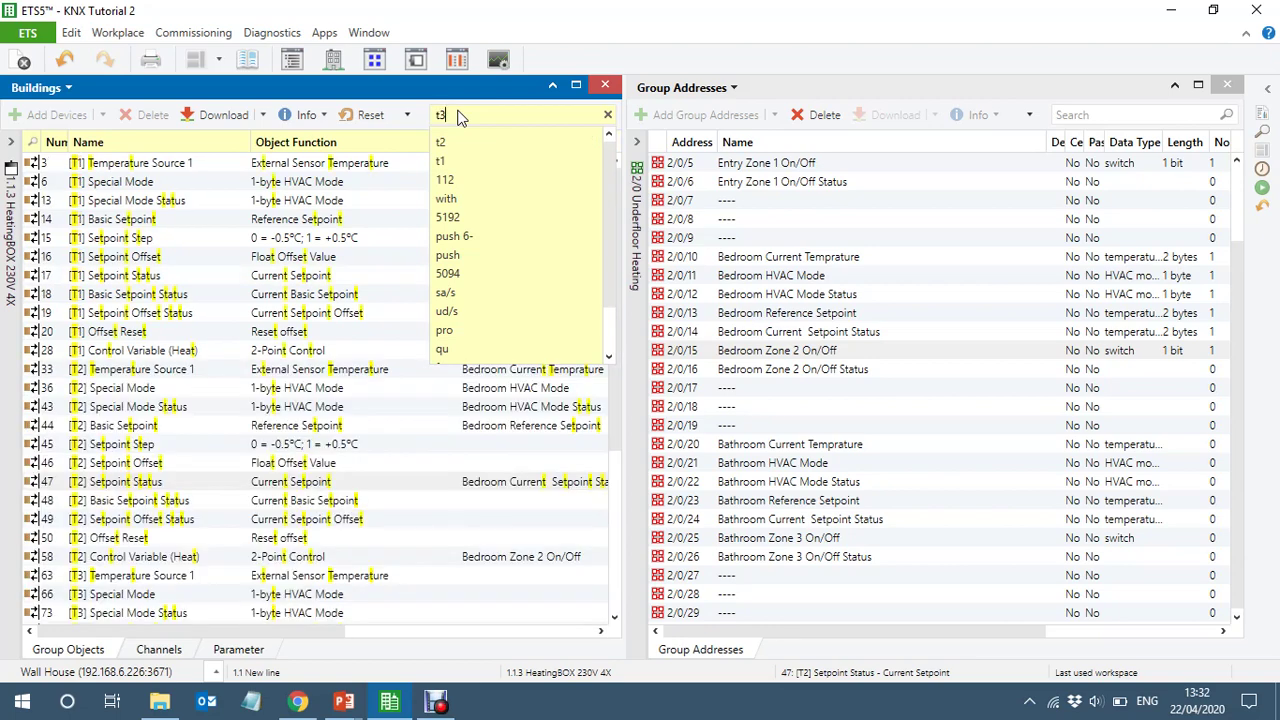
click(390, 520)
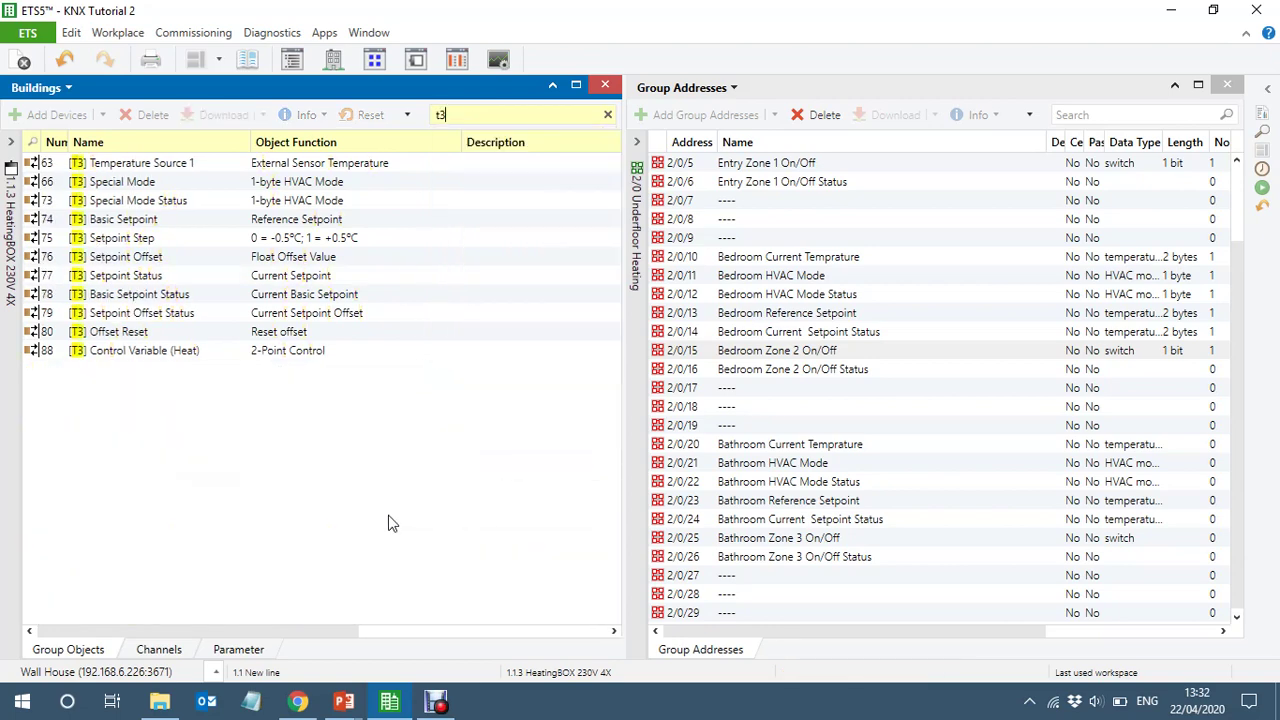
Link T3 Temperature Source 1, Special Mode, Special Mode Status, Basic Setpoint, Setpoint Status and Control Variable (Heat) to Bathroom addresses 2/0/20 through 2/0/25 respectively
click(223, 164)
drag(223, 164, 424, 220)
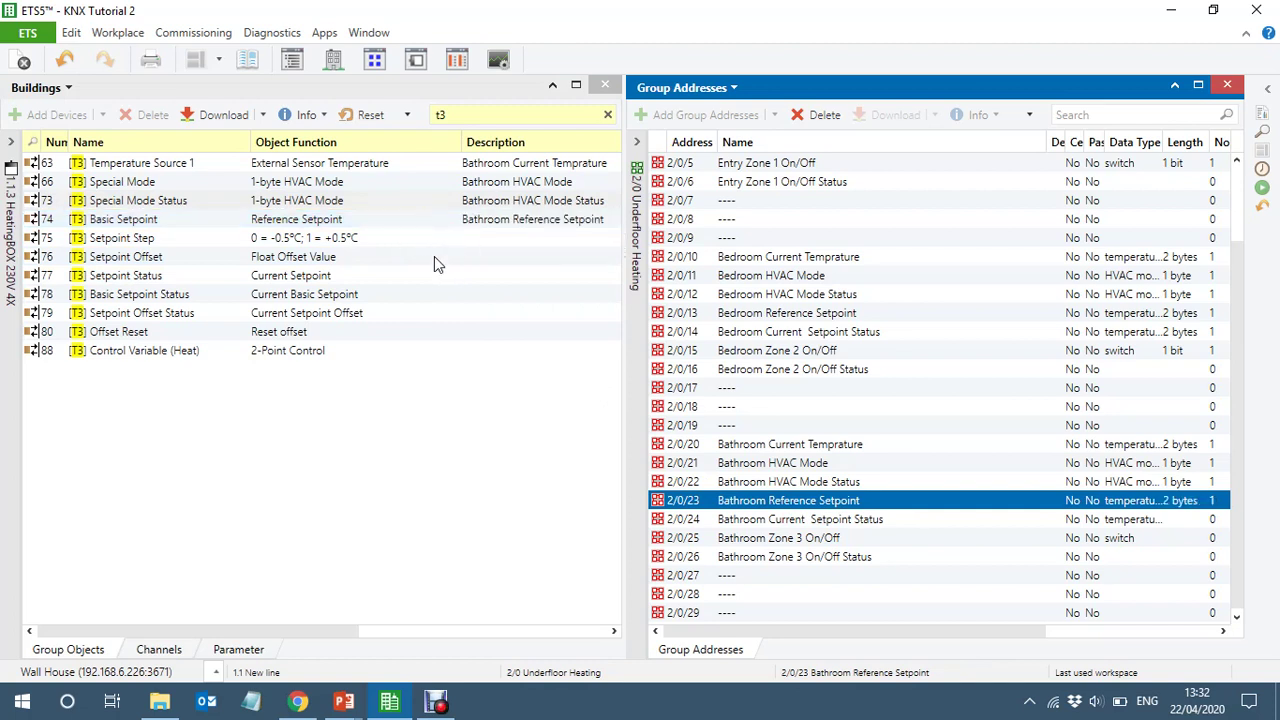
drag(369, 277, 377, 350)
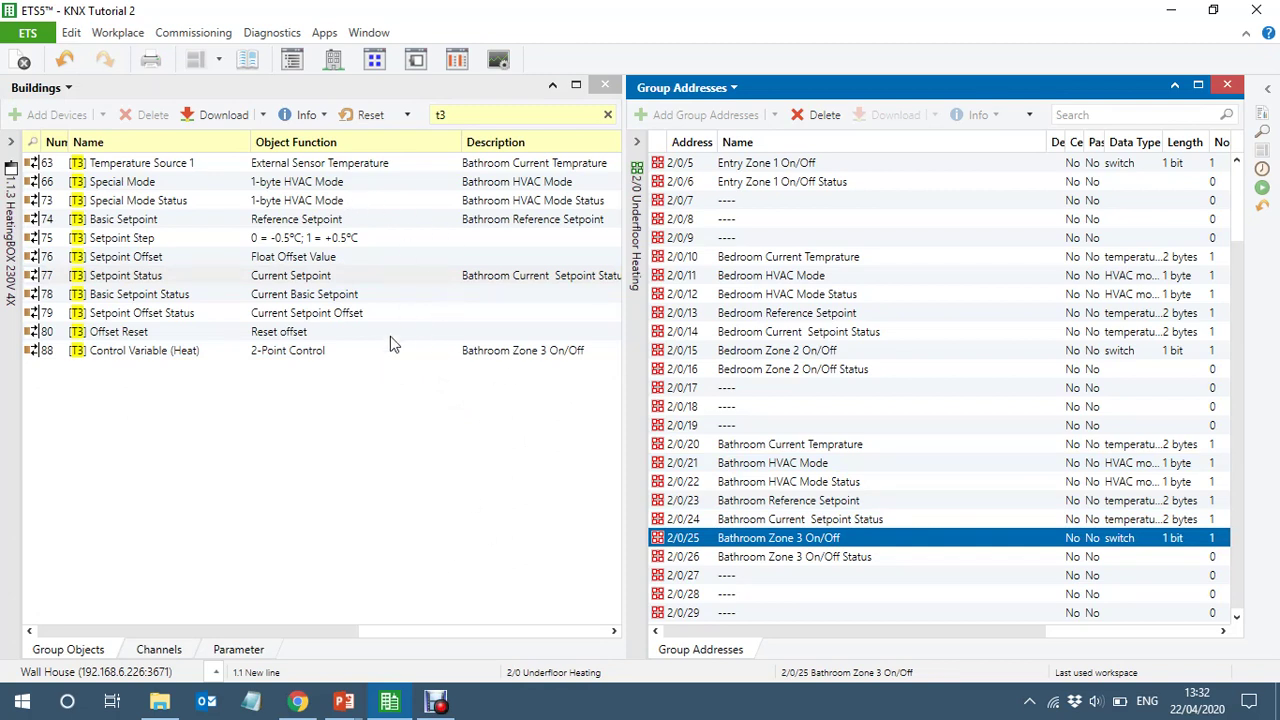
Clear the object filter and link HC1 Control Value and its Status to Entry Zone 1 On/Off (2/0/5) and Entry Zone 1 On/Off Status (2/0/6)
click(607, 117)
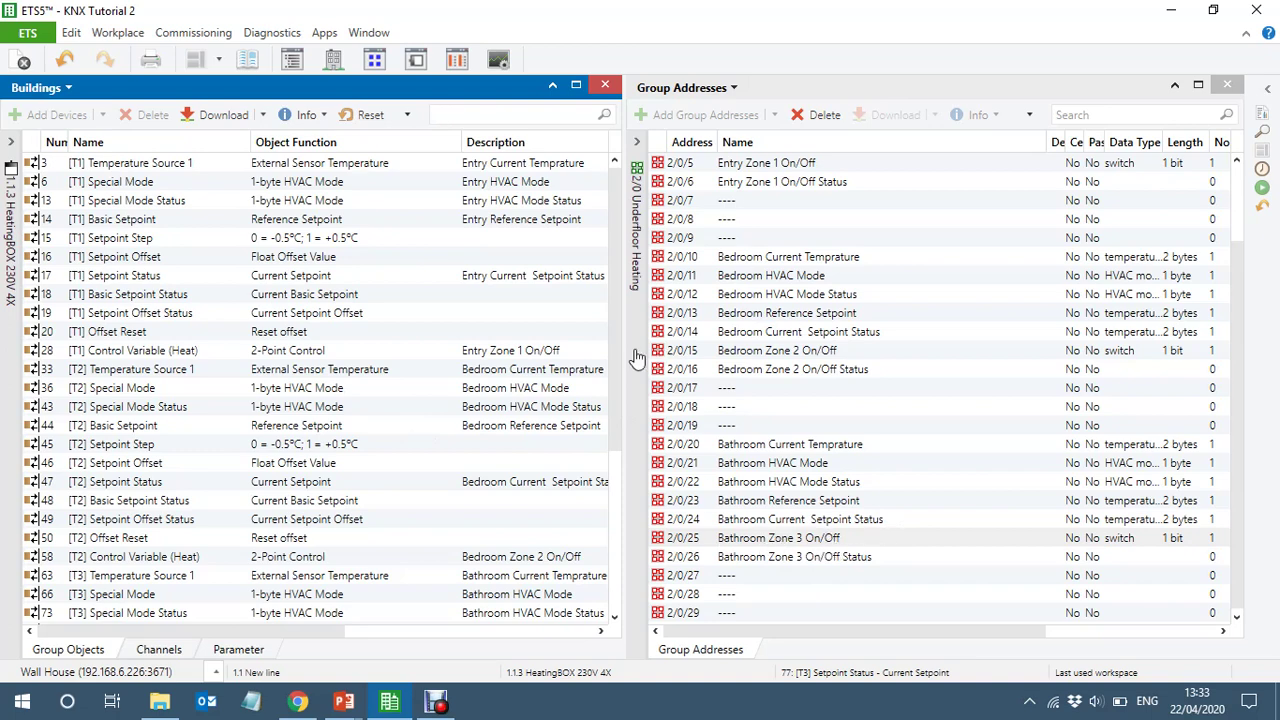
drag(614, 313, 620, 498)
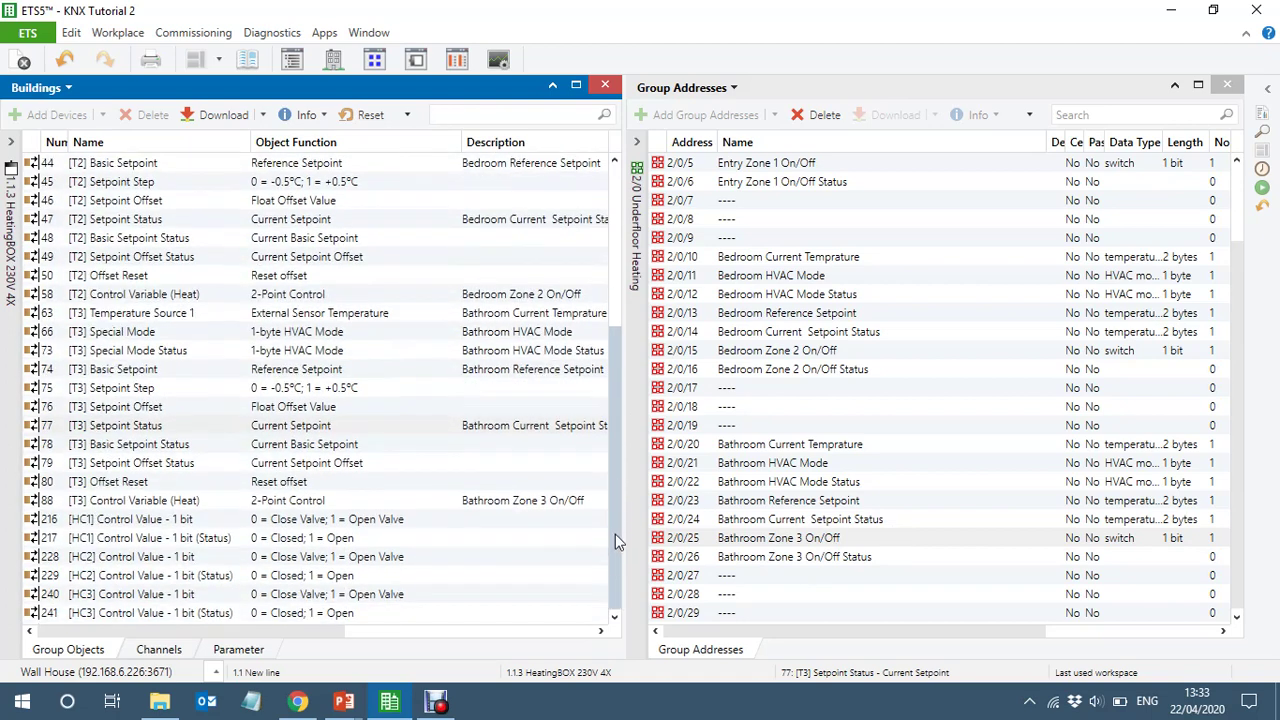
click(199, 523)
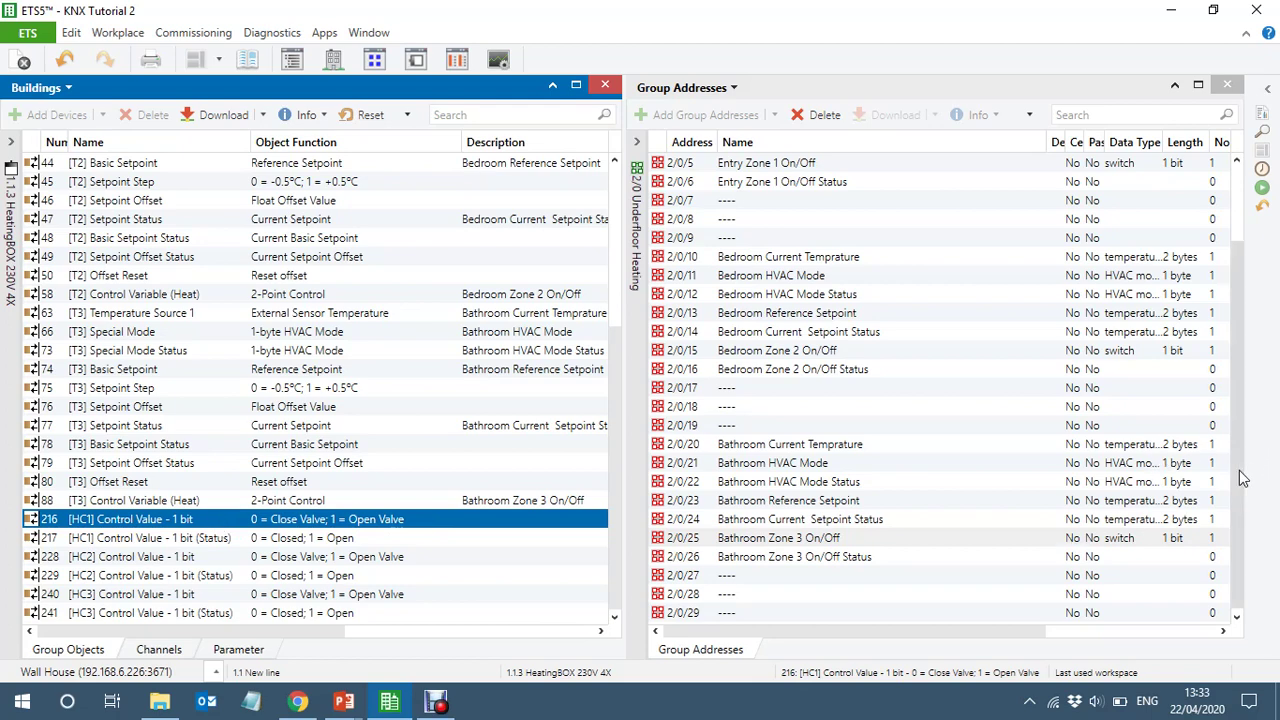
drag(1240, 479, 1249, 380)
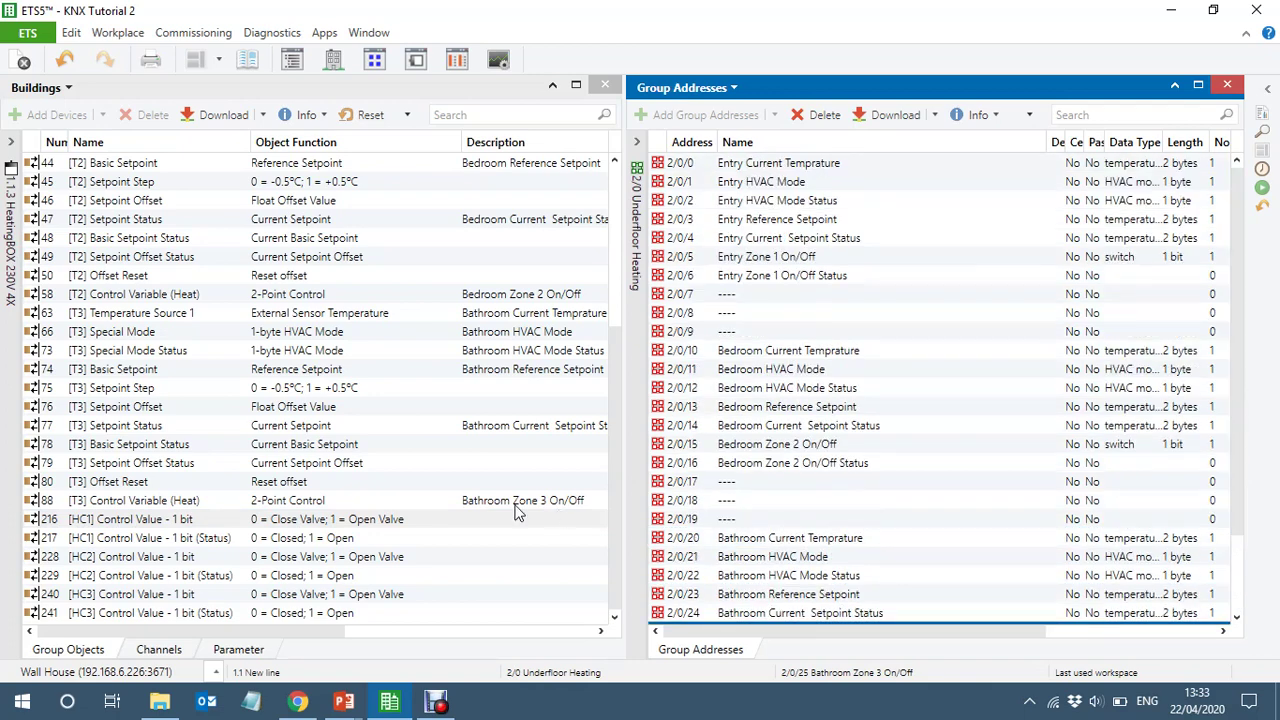
click(222, 524)
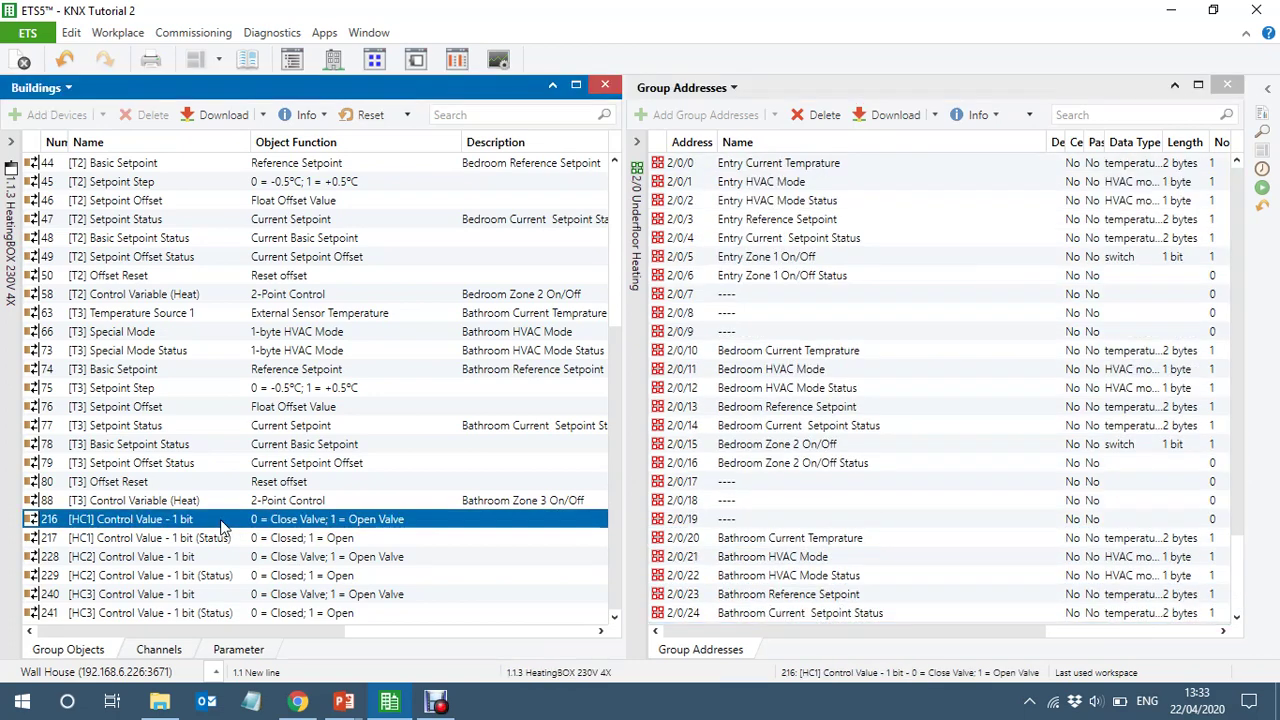
drag(222, 524, 808, 266)
drag(364, 541, 838, 283)
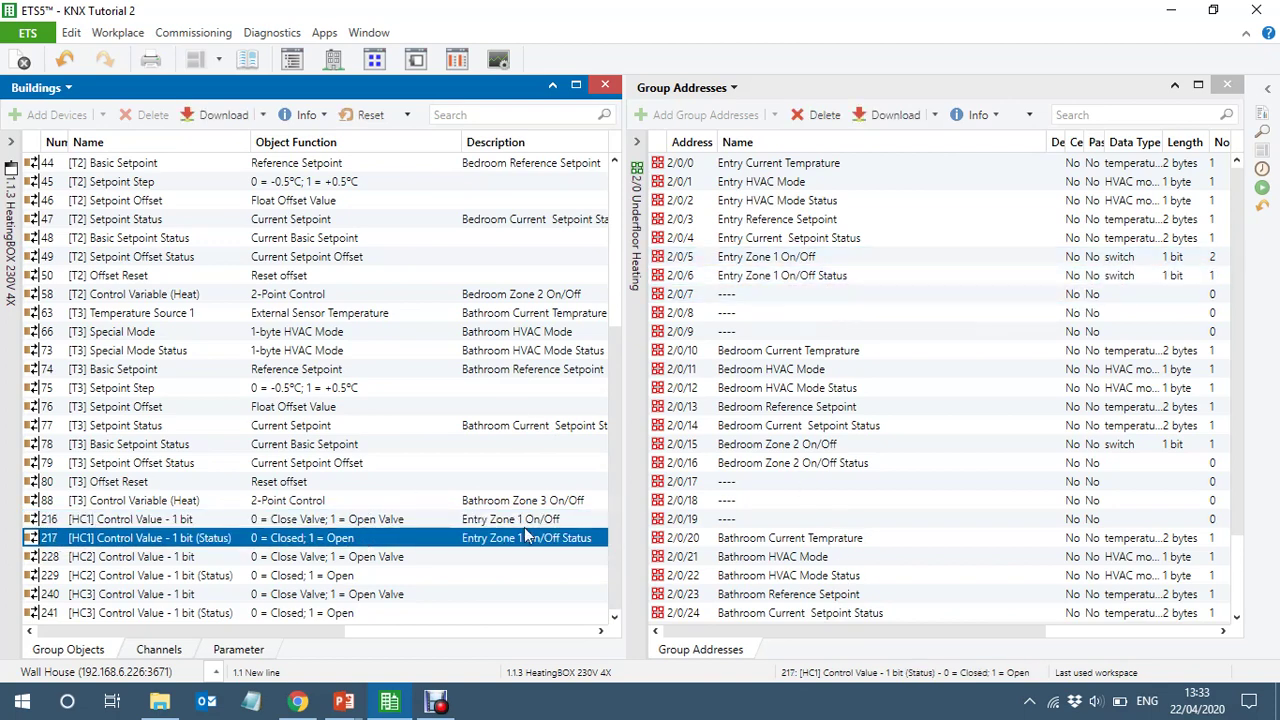
Link HC2 Control Value and its Status to Bedroom Zone 2 On/Off (2/0/15) and Bedroom Zone 2 On/Off Status (2/0/16)
click(350, 561)
drag(350, 561, 830, 450)
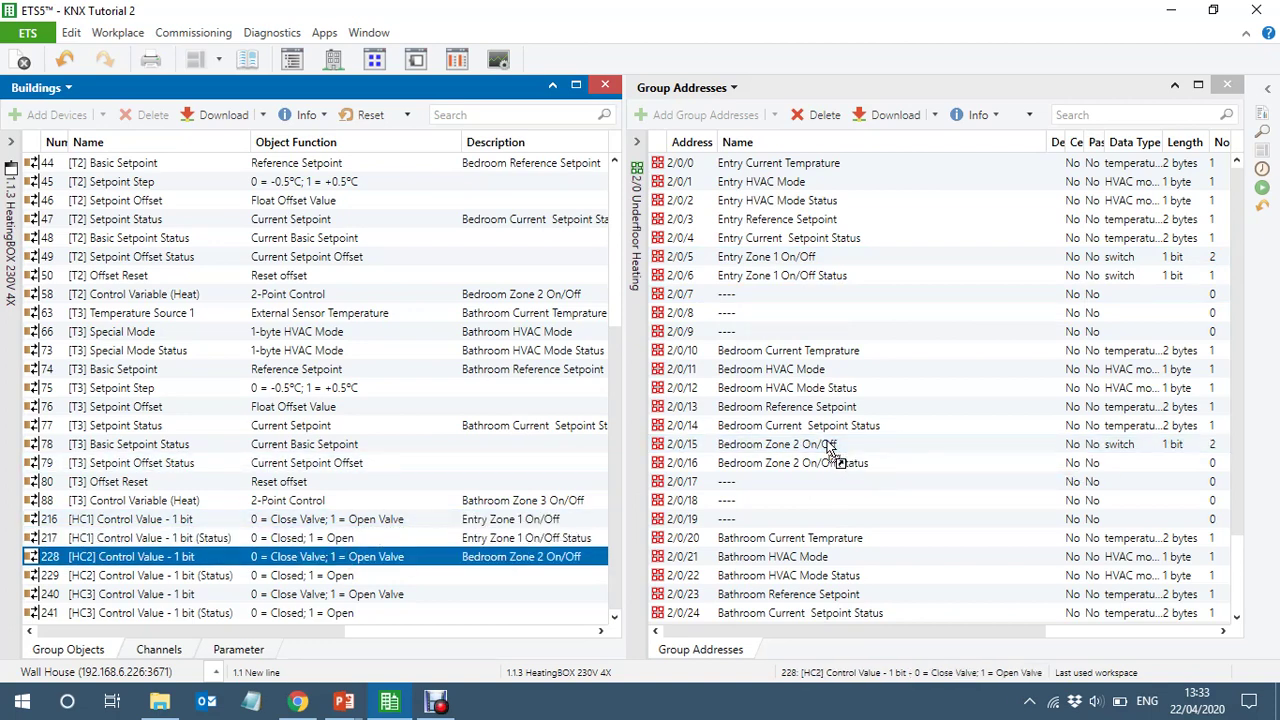
drag(345, 580, 836, 470)
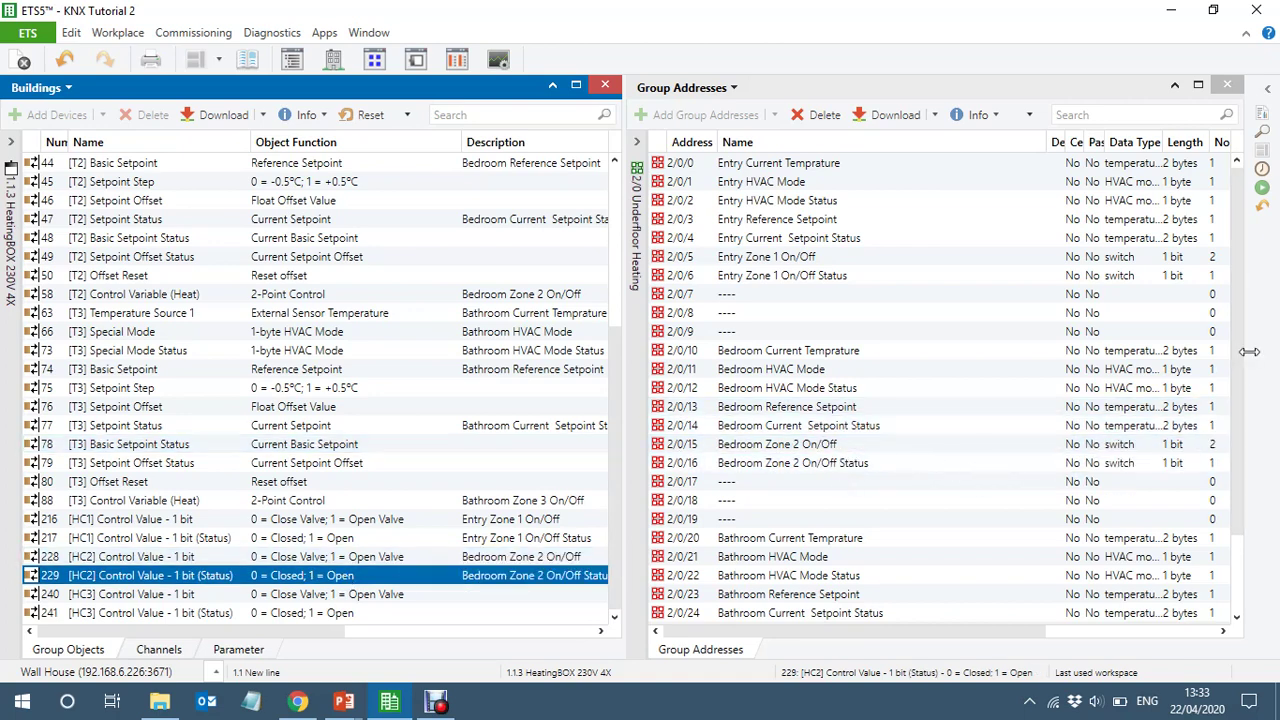
Link HC3 Control Value and its Status to Bathroom Zone 3 On/Off (2/0/25) and Bathroom Zone 3 On/Off Status (2/0/26)
drag(1248, 351, 1256, 474)
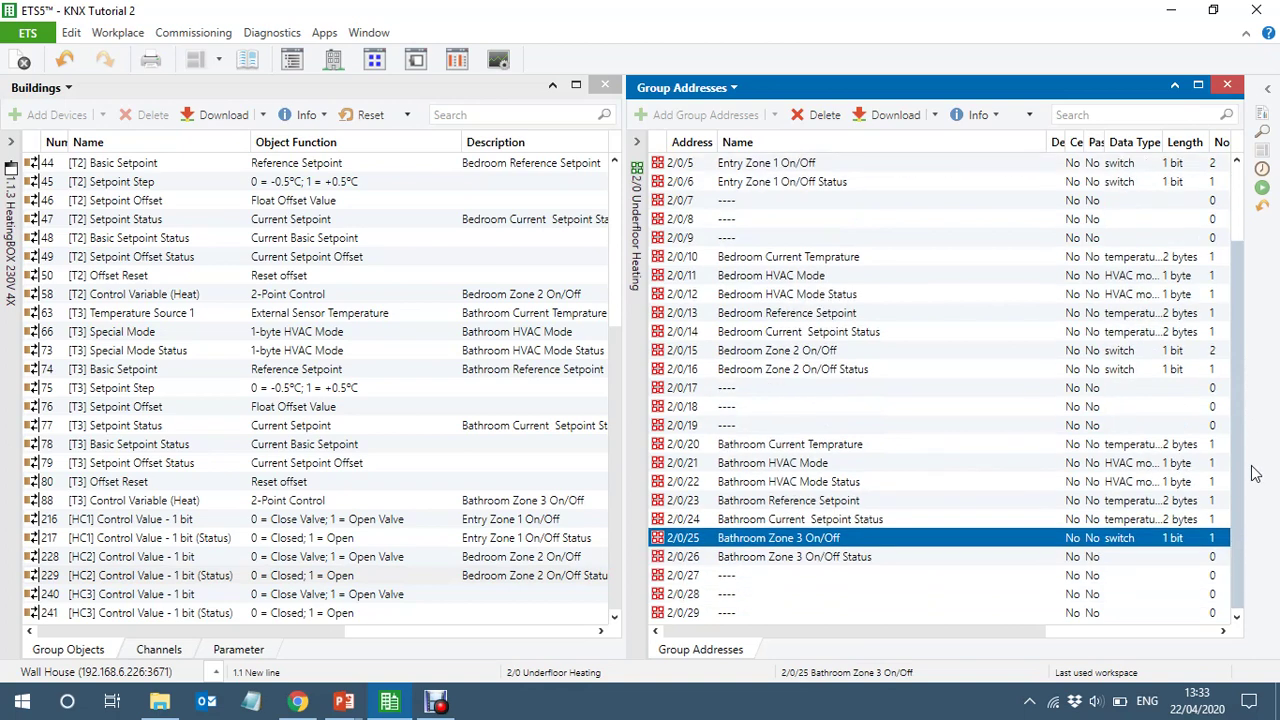
click(425, 595)
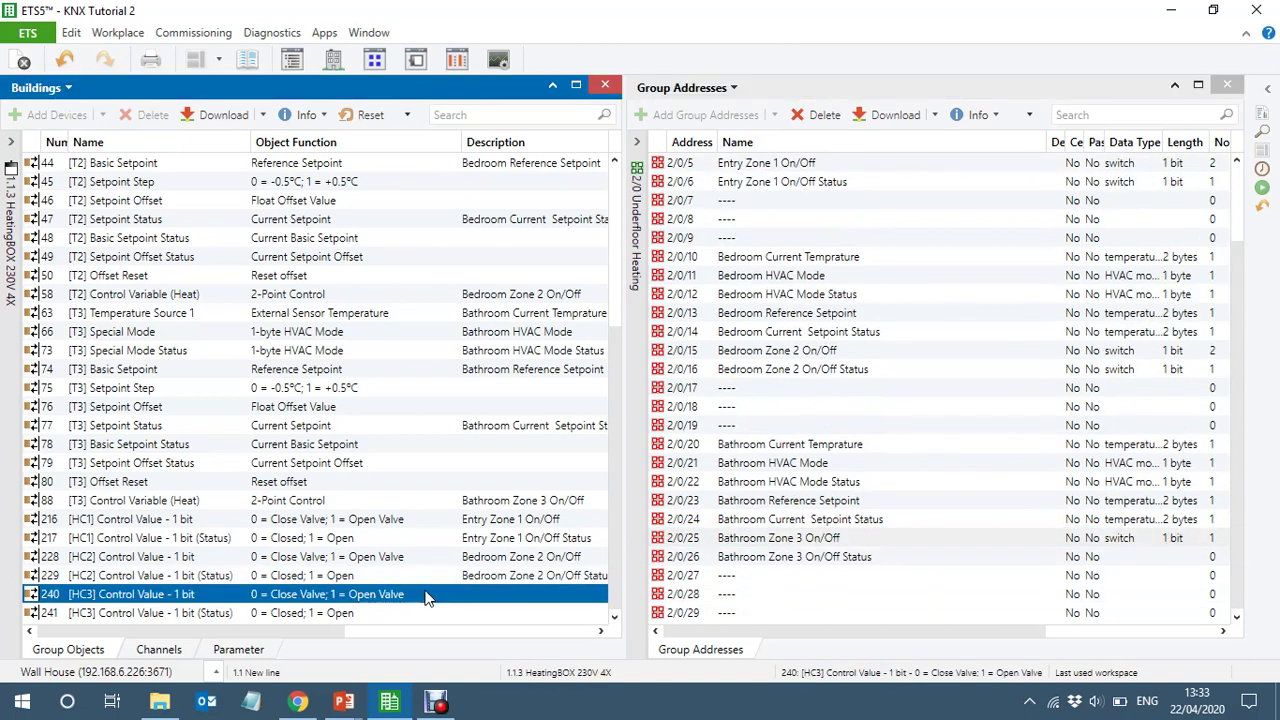
drag(425, 595, 869, 547)
click(400, 613)
drag(400, 613, 874, 563)
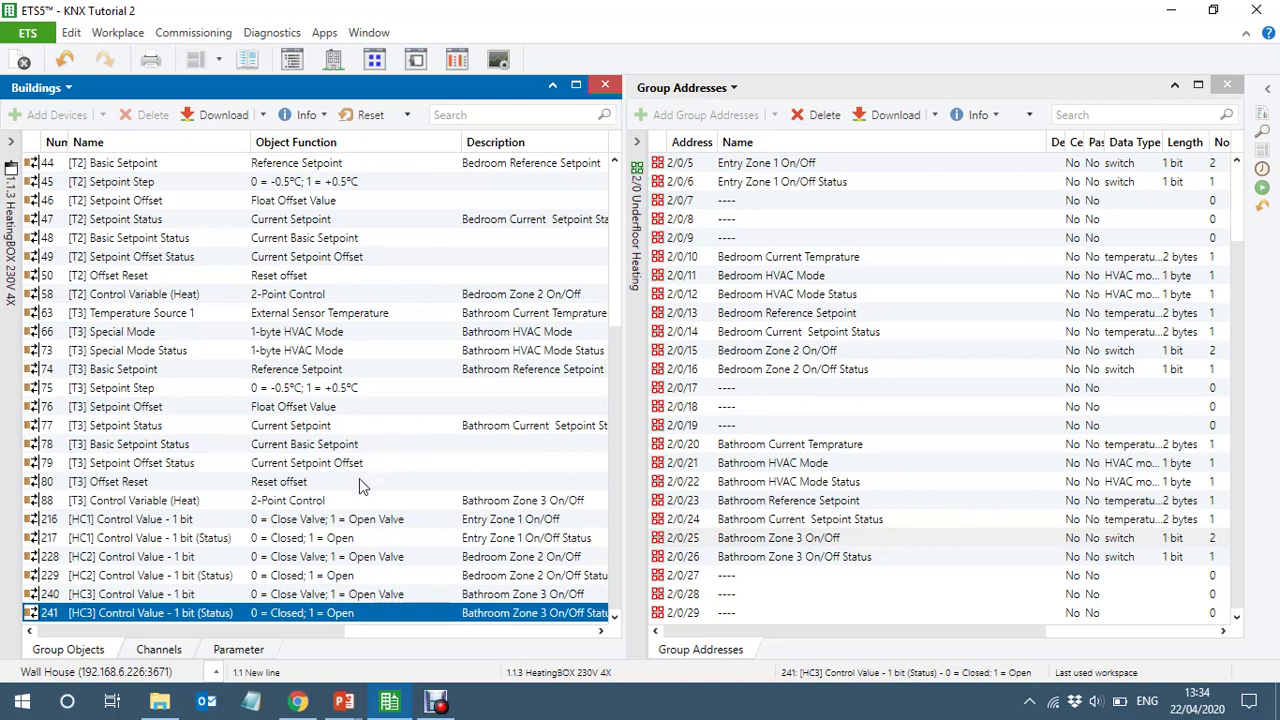
click(231, 503)
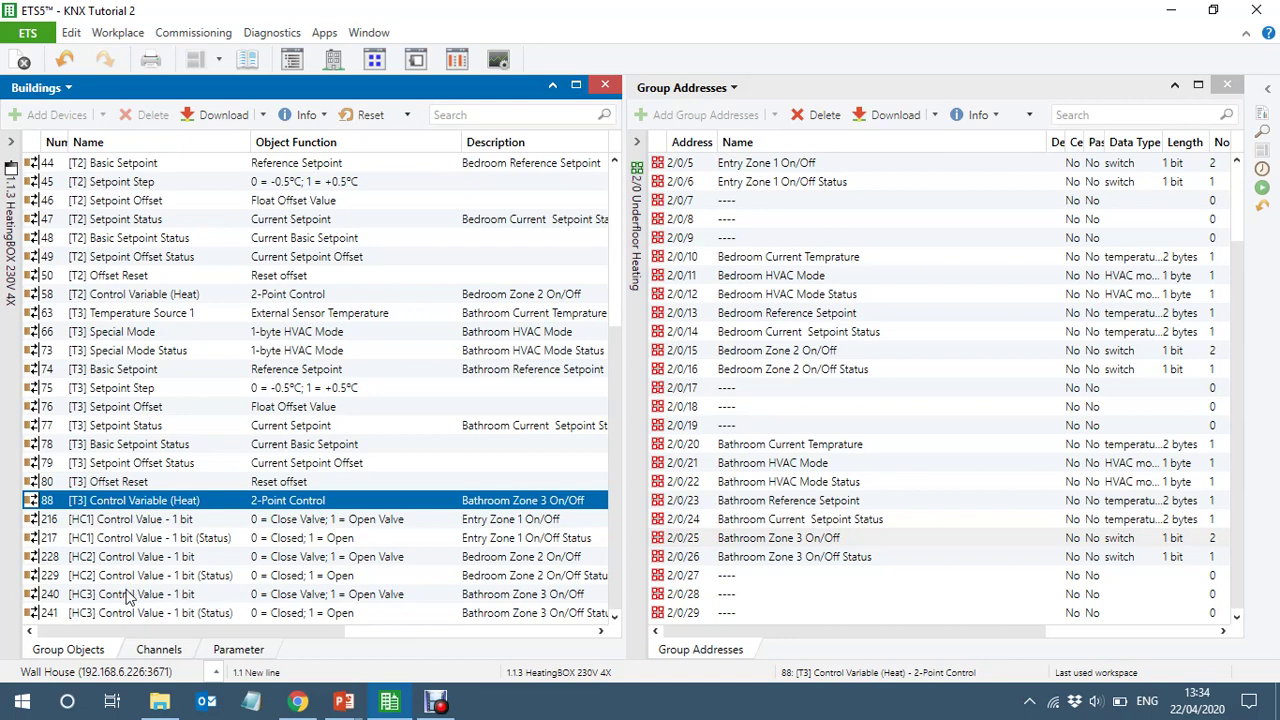
click(329, 597)
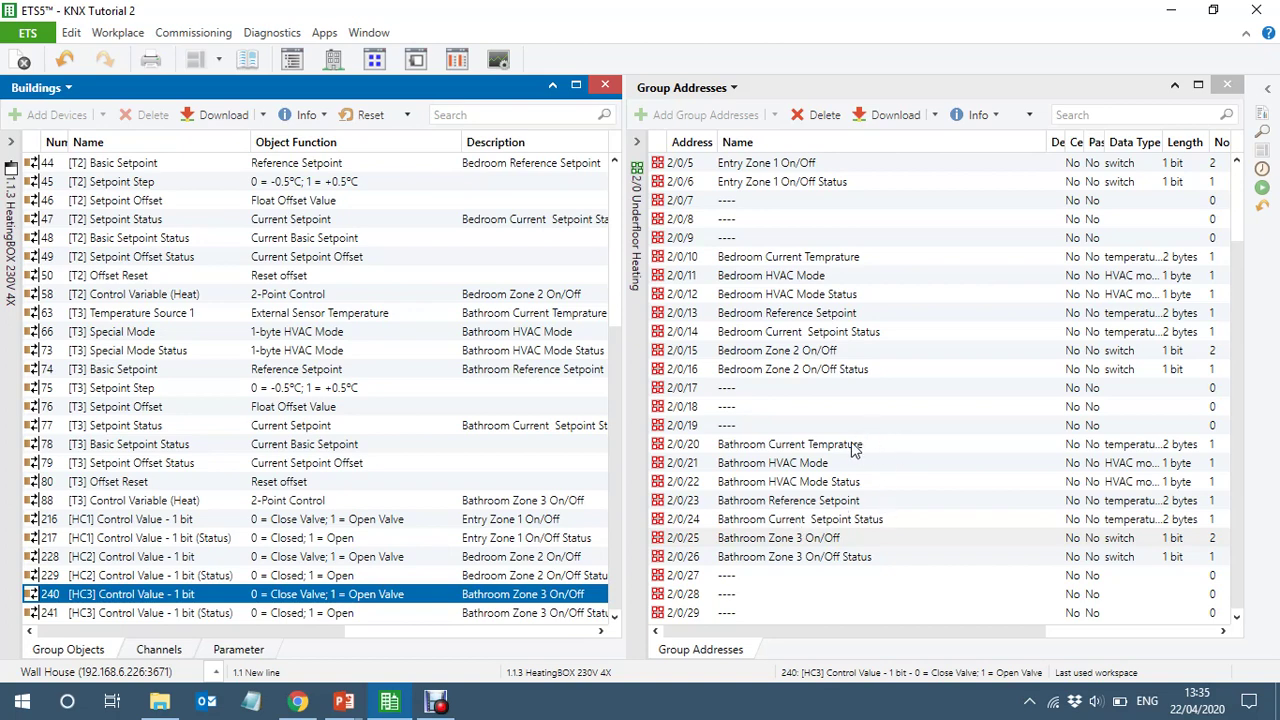
click(741, 447)
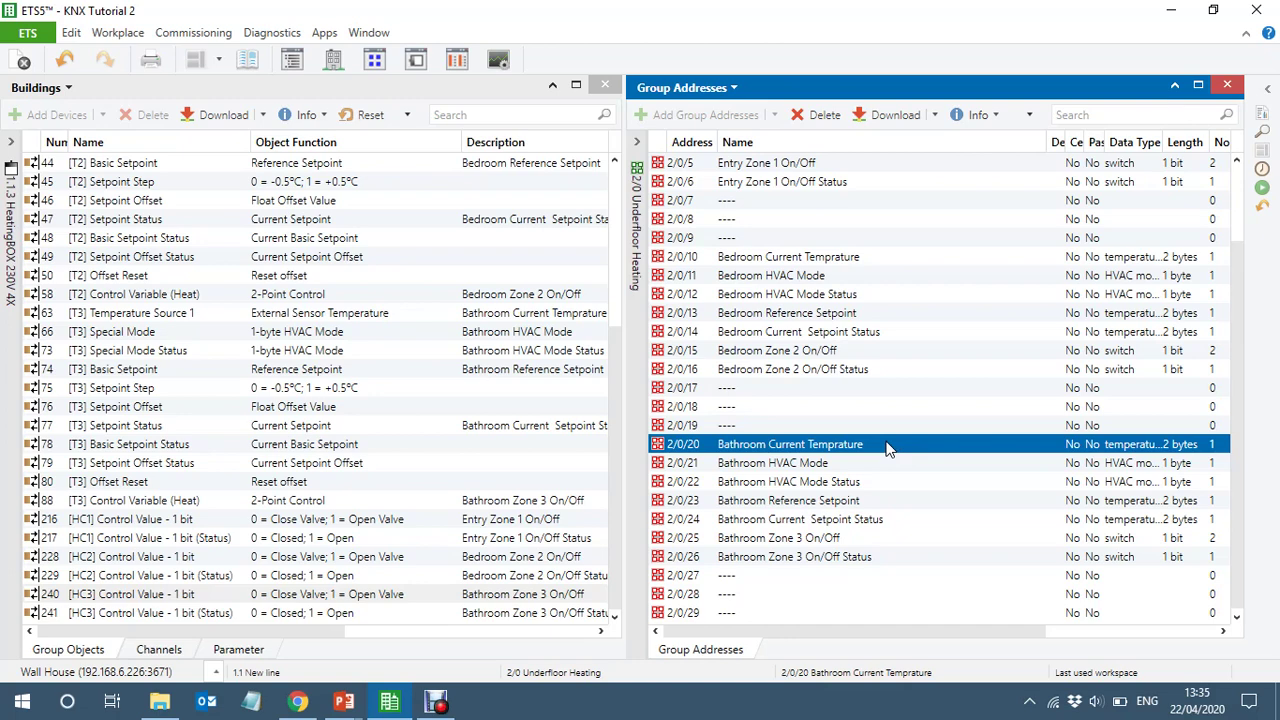
Select the Entry room in the building structure and show the product catalog in place of the group addresses
click(5, 410)
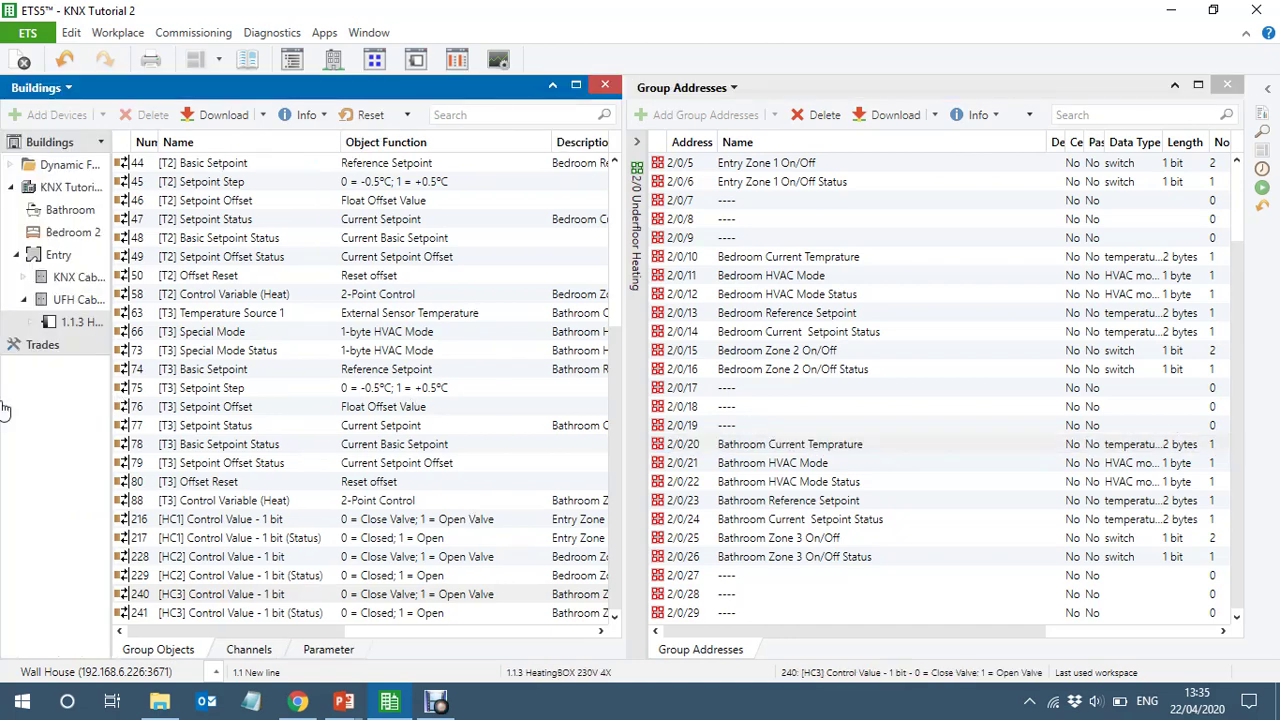
click(23, 302)
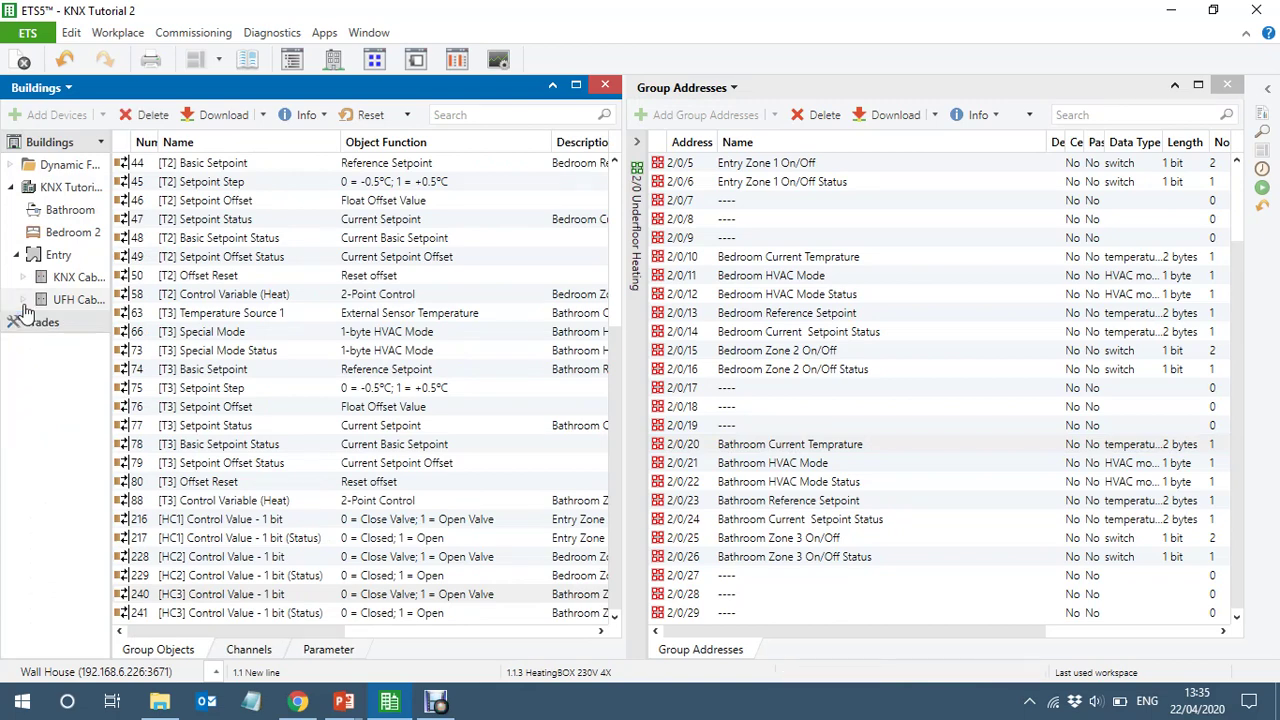
click(58, 258)
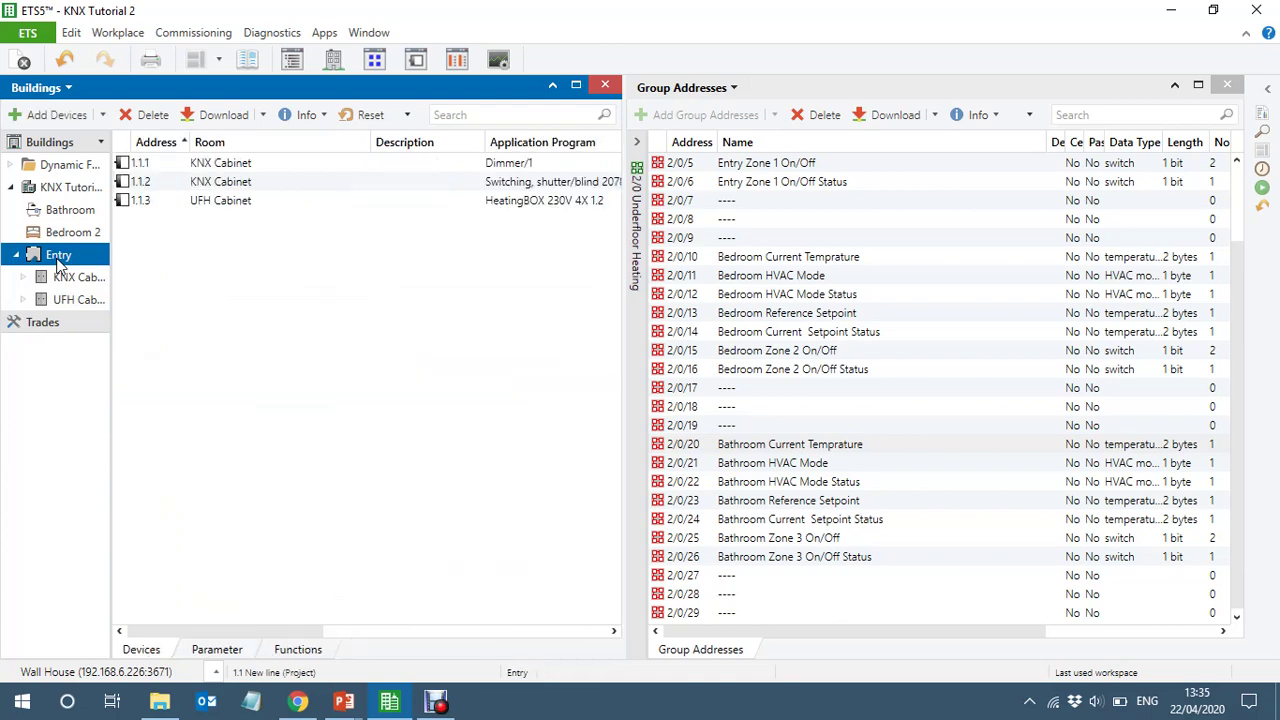
click(645, 401)
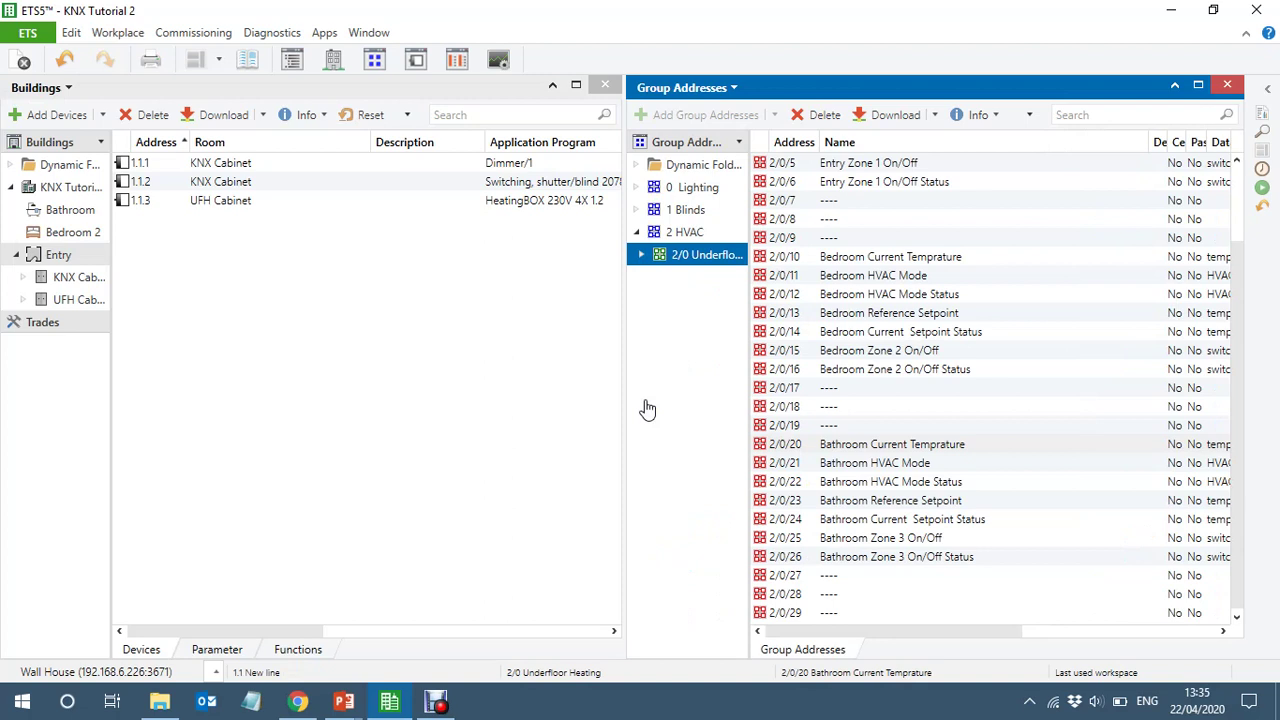
click(734, 88)
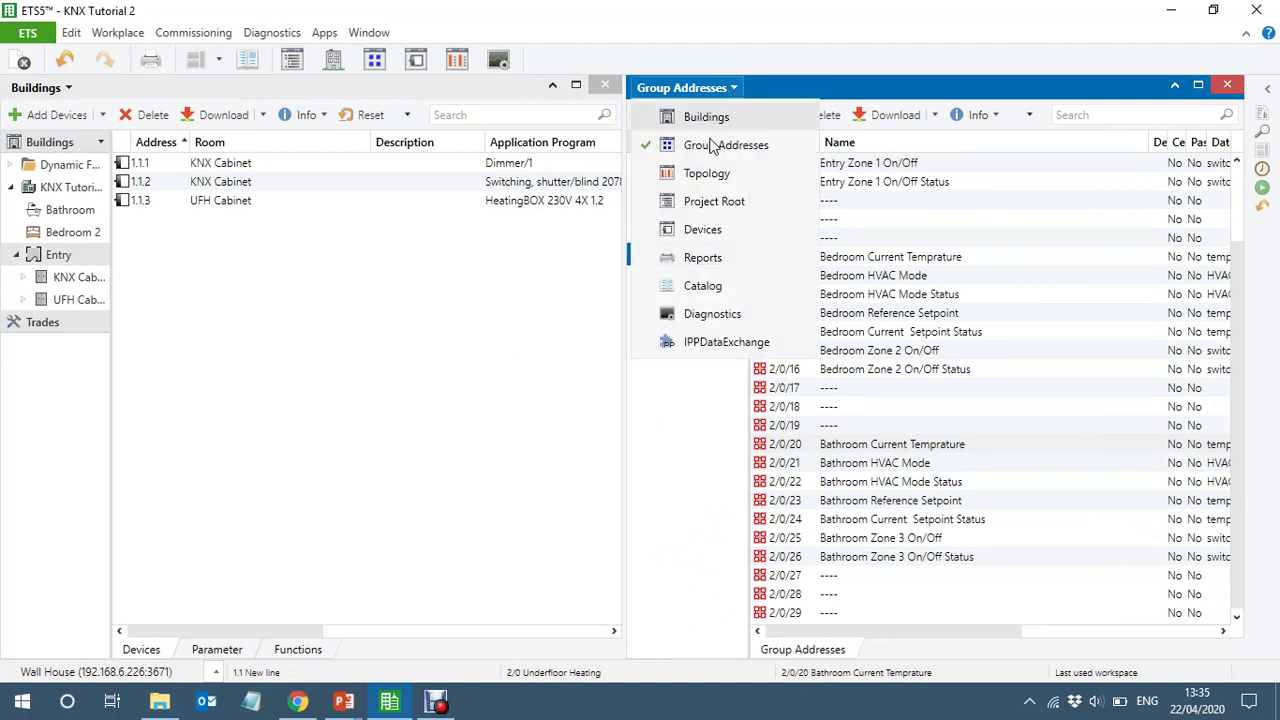
click(702, 287)
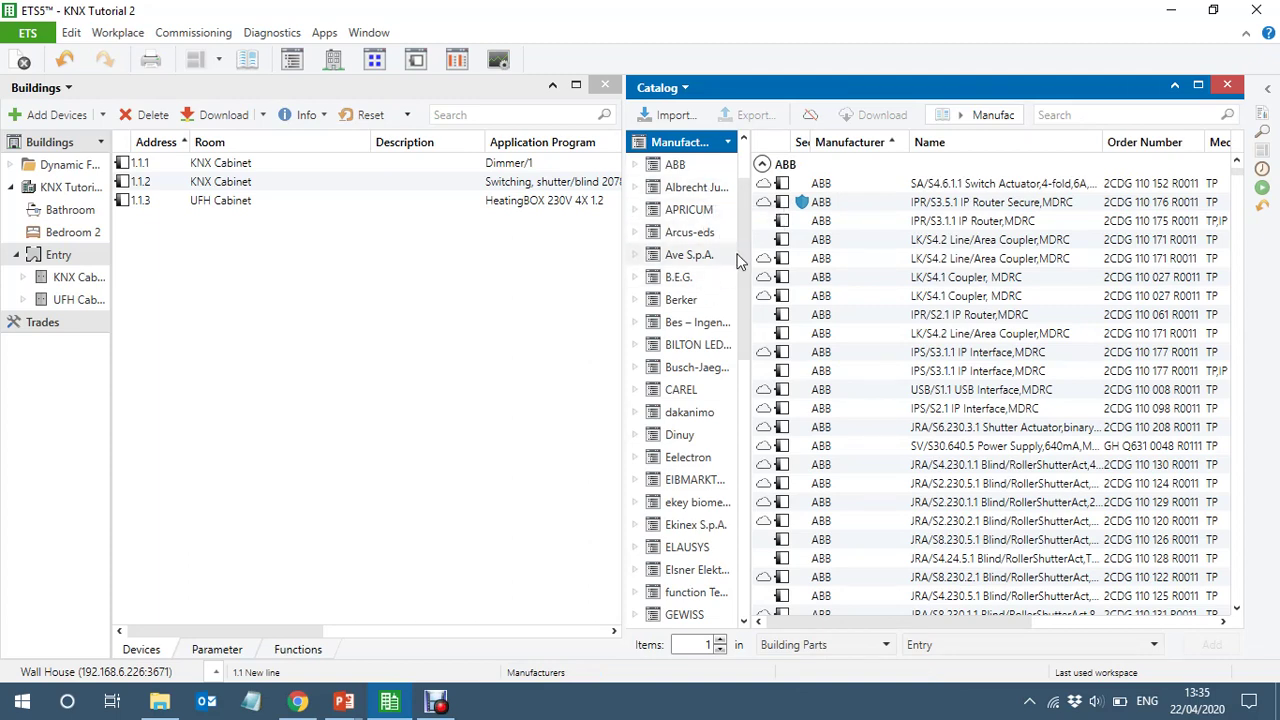
drag(745, 263, 752, 155)
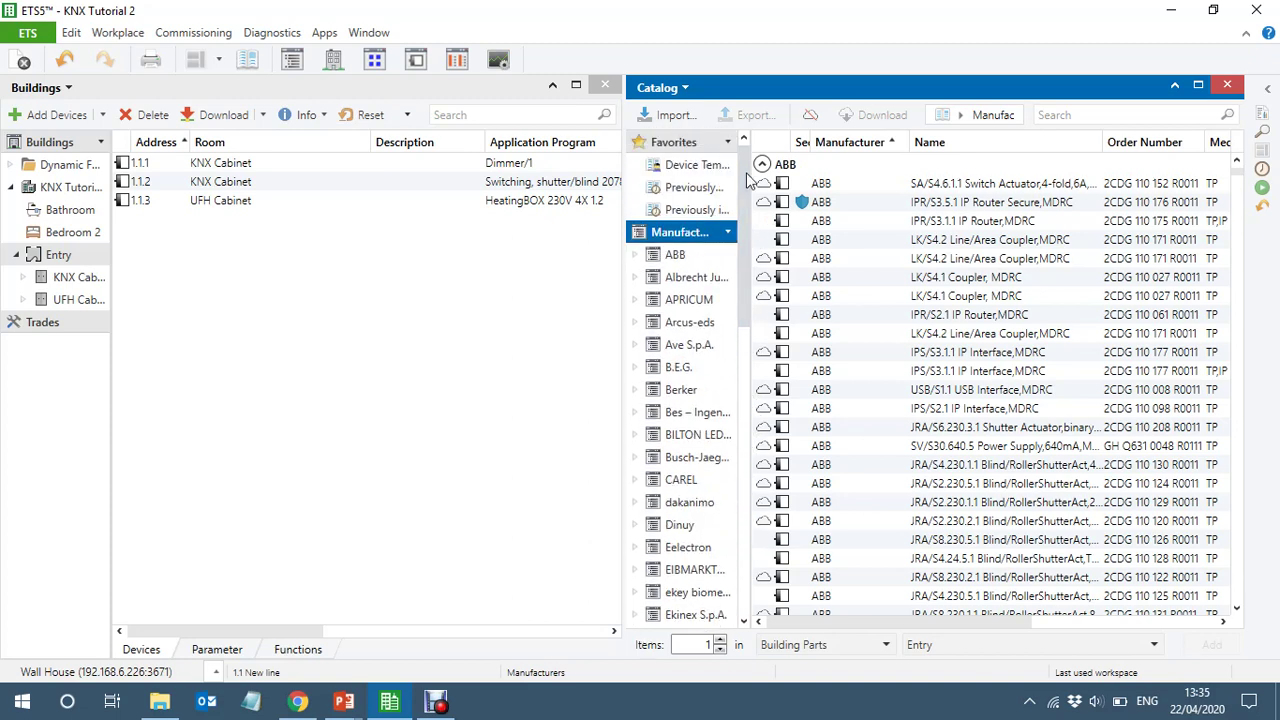
Check the Gira pushbutton sensor's order number on the KNX Equipment Details slide in PowerPoint, and return to ETS5
mouse_move(344, 702)
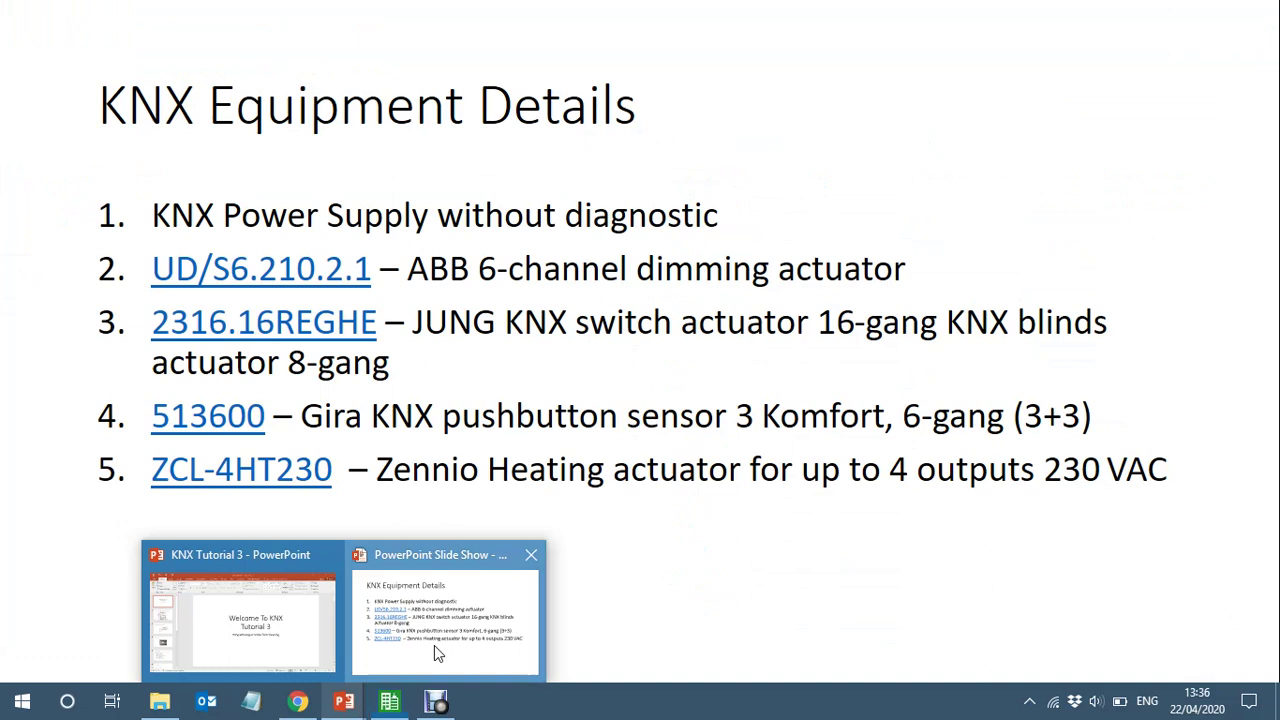
click(434, 645)
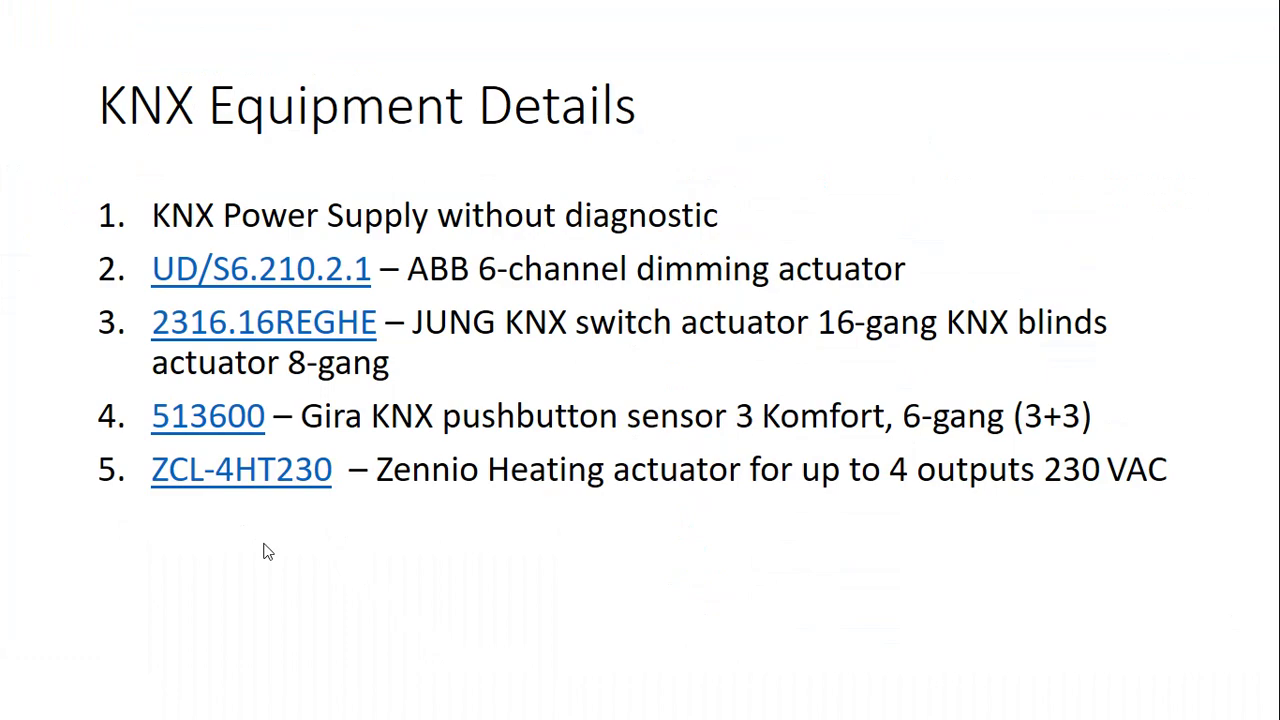
key(alt+Tab)
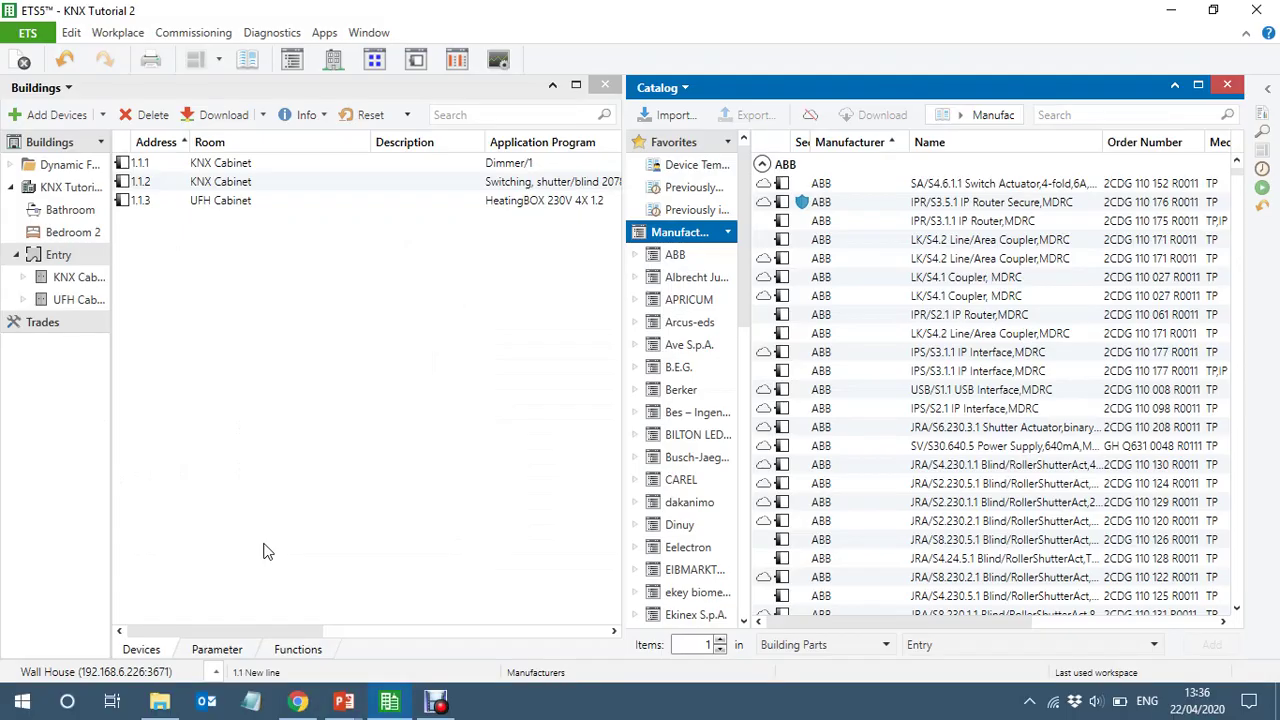
Search the product catalog for the Gira push button sensor by the order number 5136
click(1065, 116)
text(513)
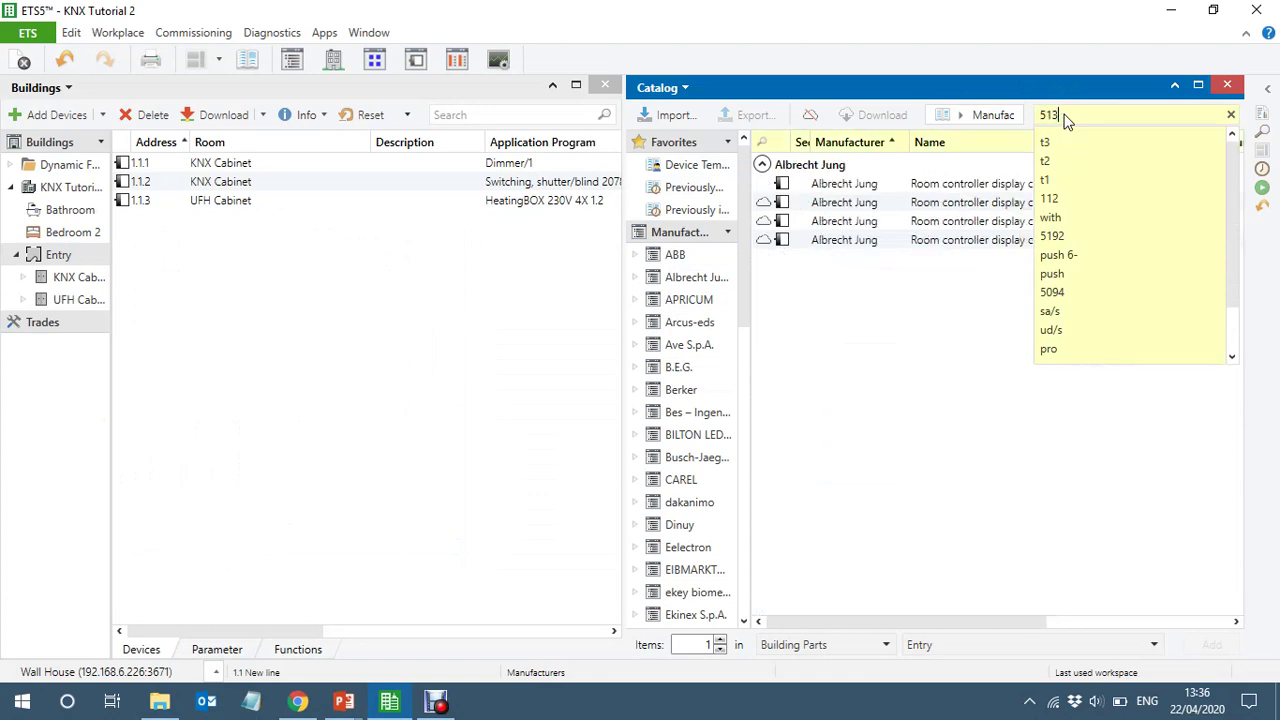
text(600)
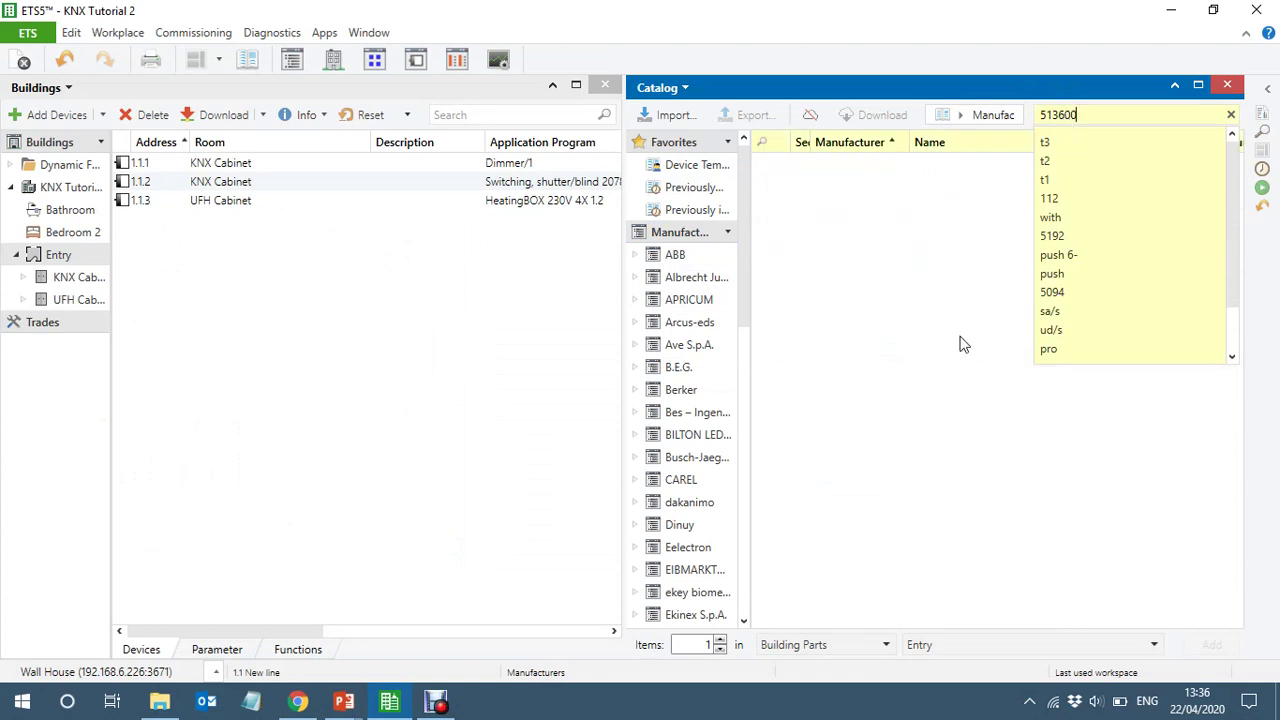
key(BackSpace)
key(BackSpace)
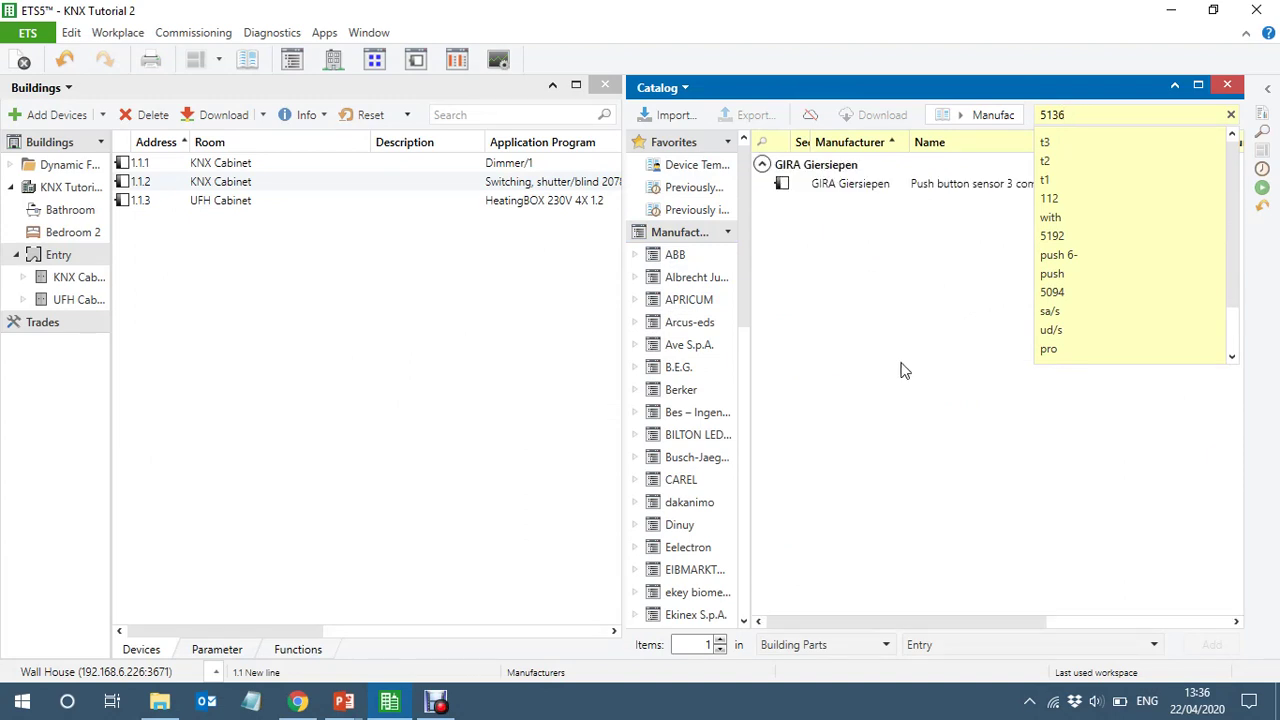
key(Return)
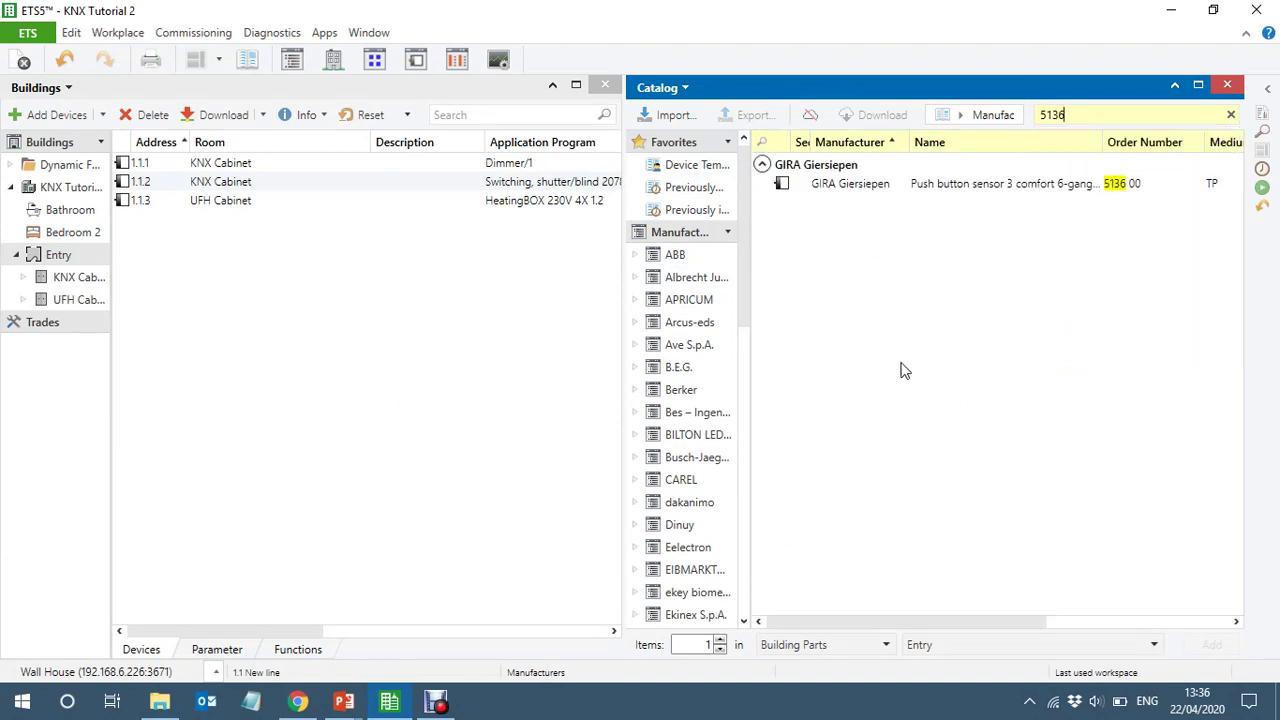
Add one GIRA Push button sensor 3 comfort 6-gang (3+3) to Entry and another to Bedroom 2
click(897, 189)
drag(897, 189, 57, 258)
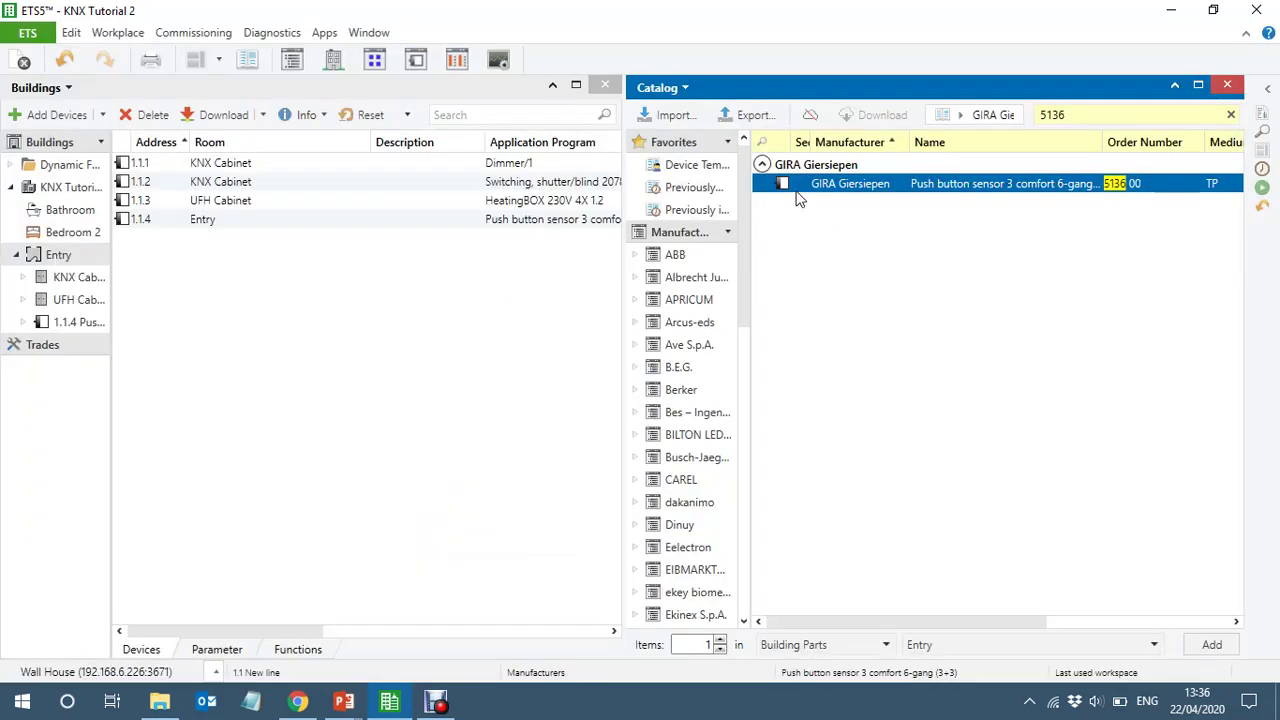
drag(800, 185, 66, 240)
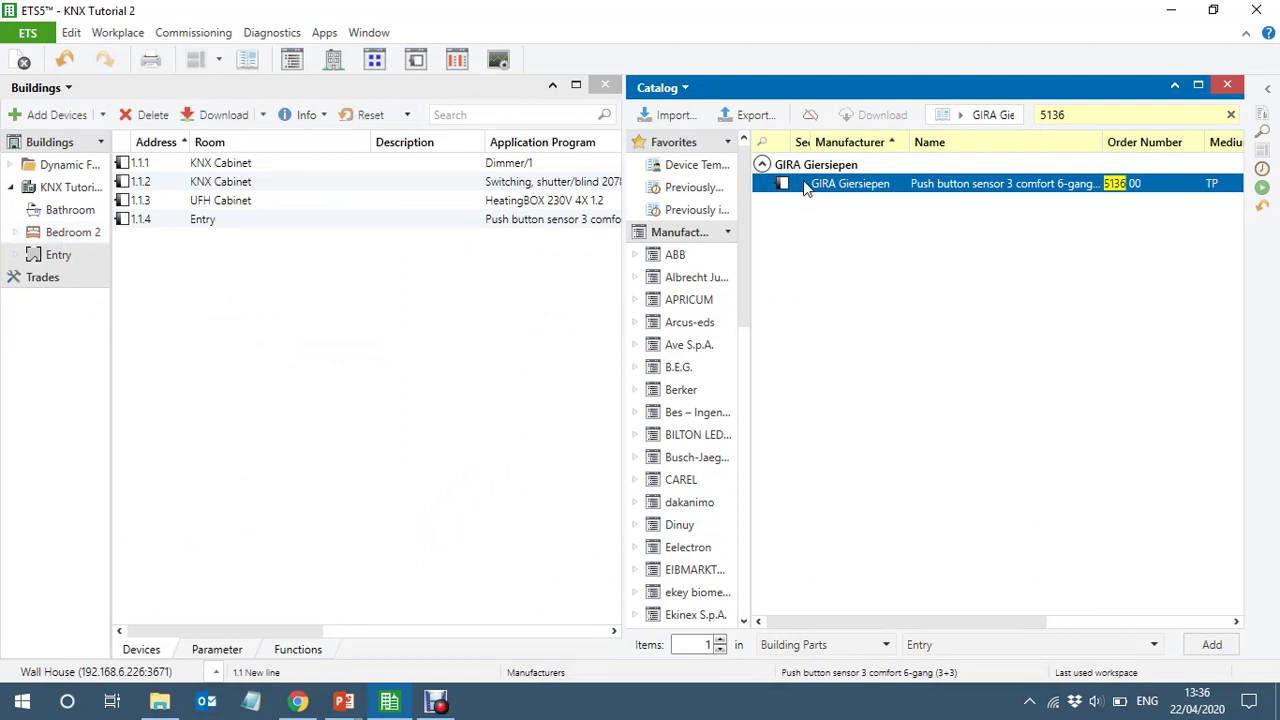
Try to add a further Push button sensor 3 comfort 6-gang (3+3) to the Bathroom
drag(806, 188, 866, 262)
double_click(797, 190)
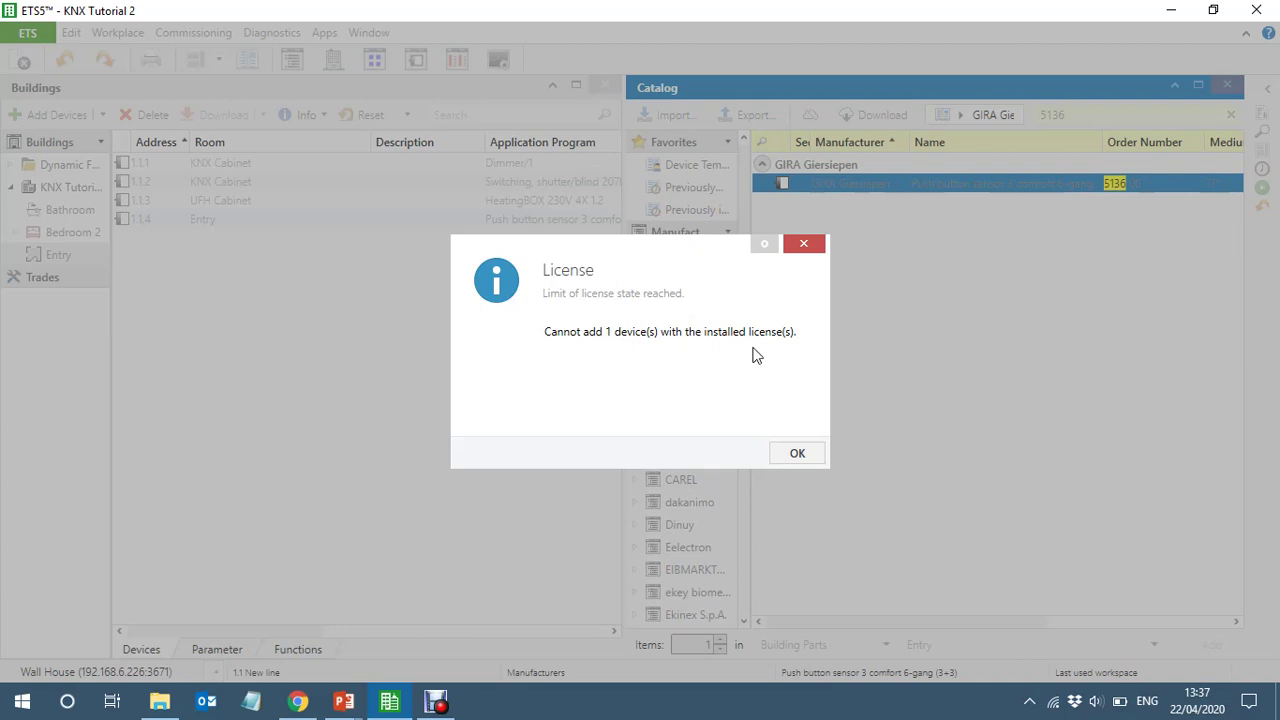
click(797, 453)
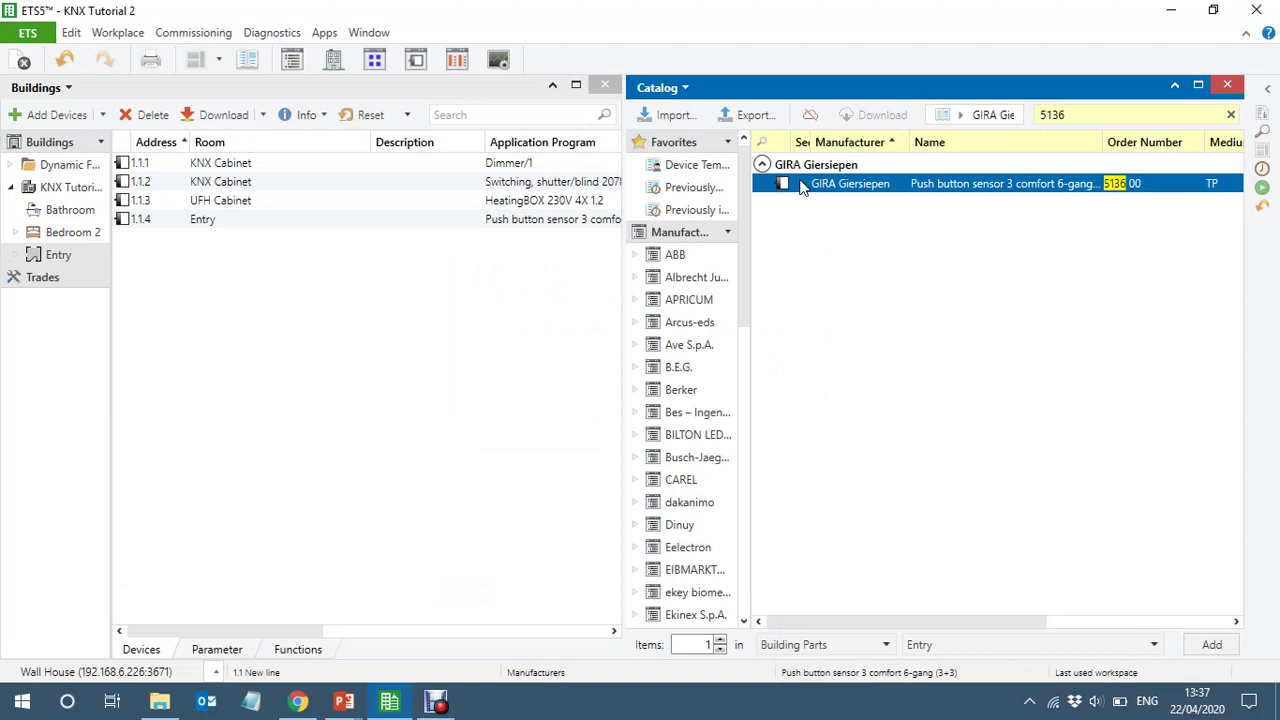
drag(800, 188, 72, 197)
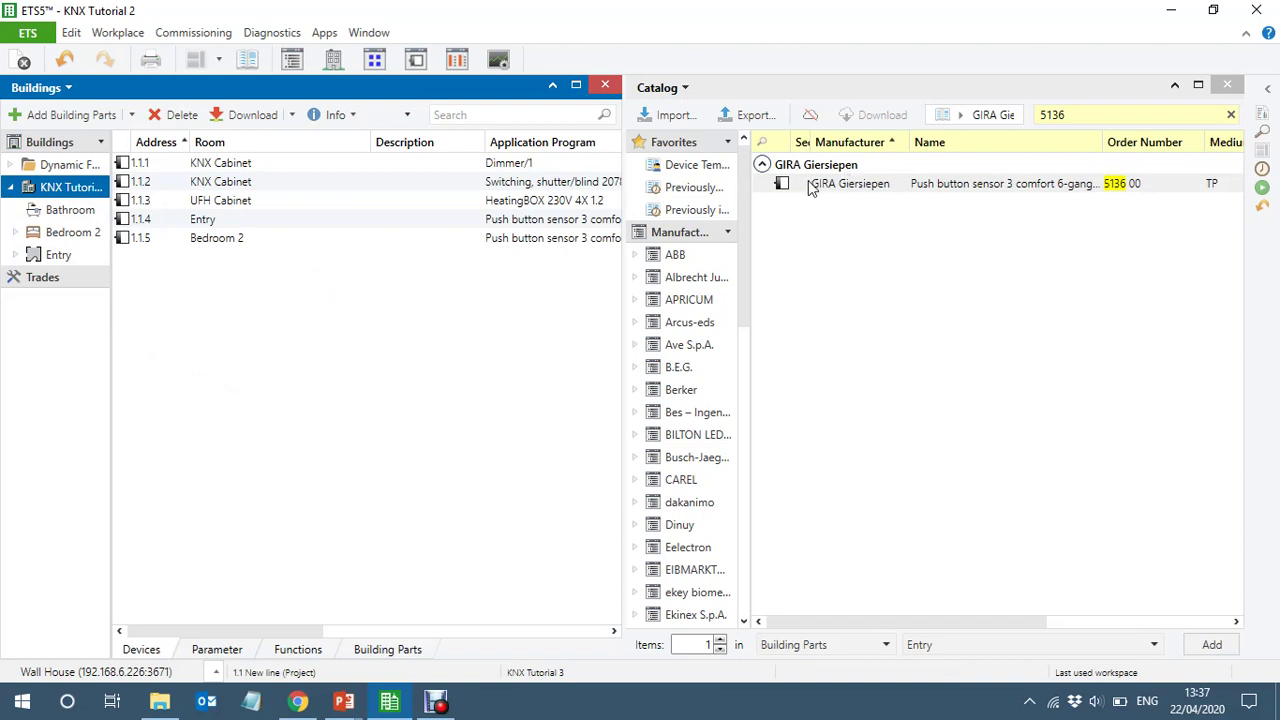
drag(810, 188, 57, 214)
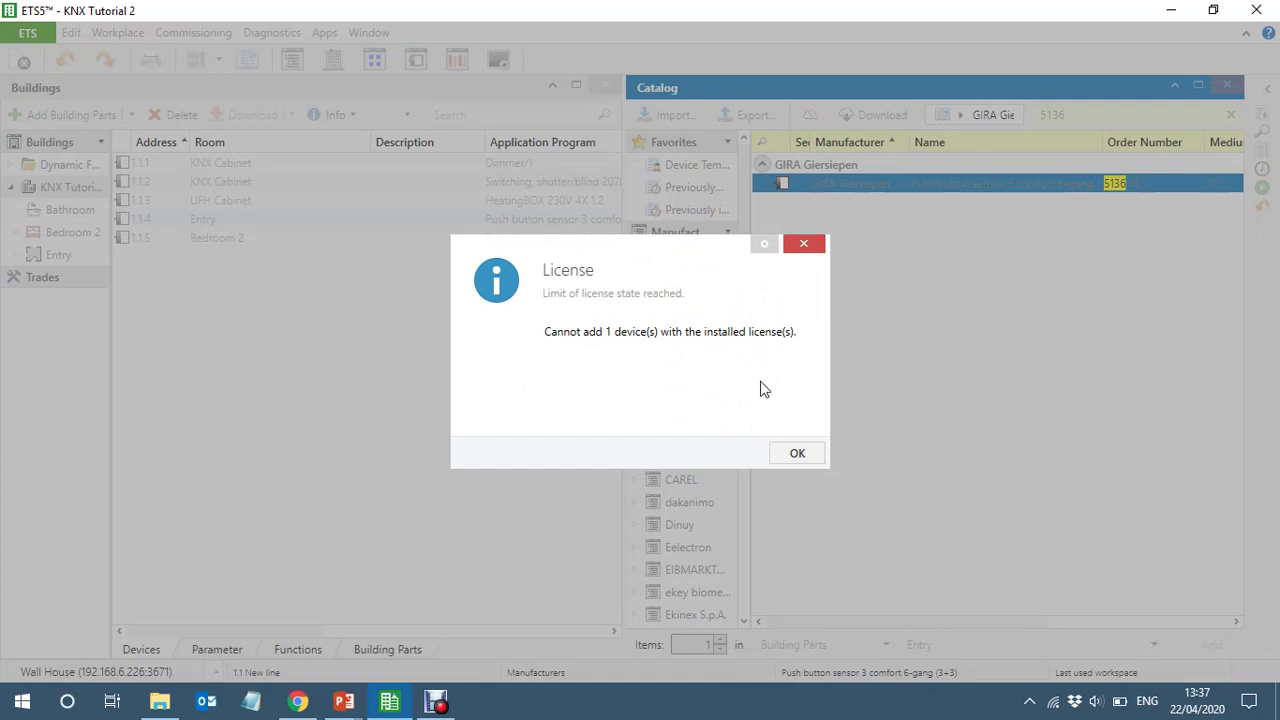
click(805, 244)
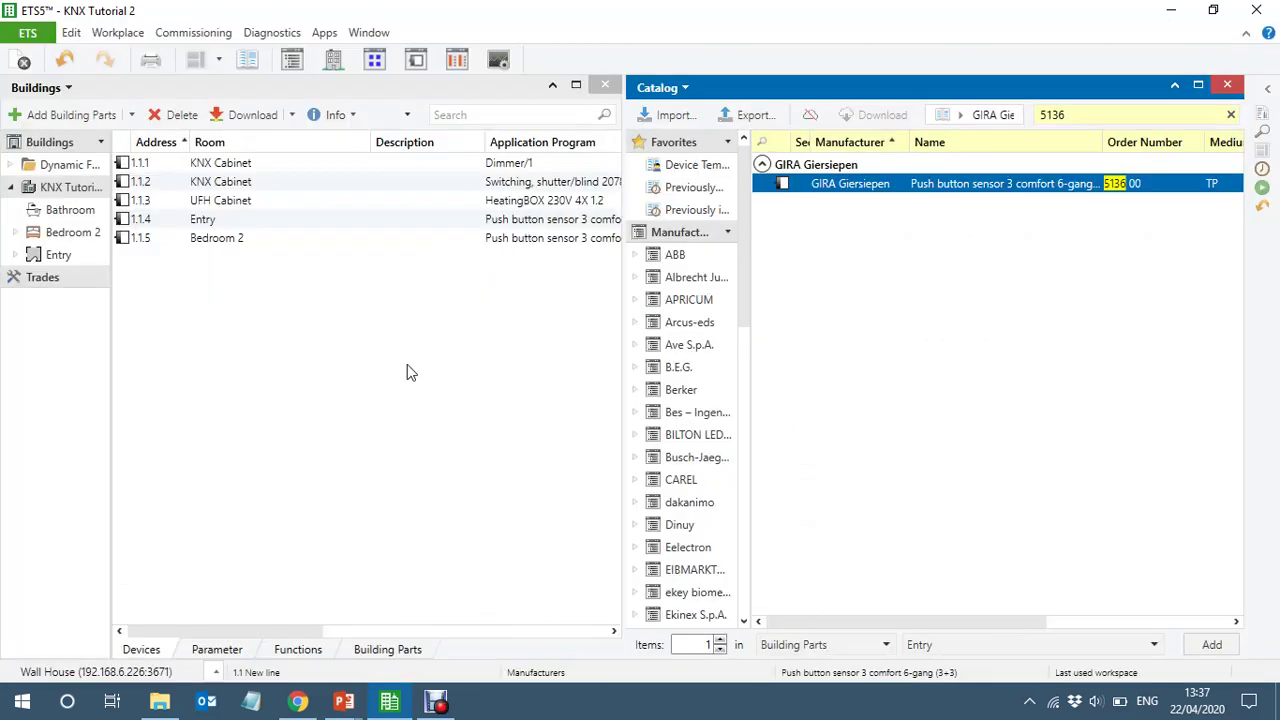
Replace the catalog with the group addresses and display the 0/0 Entry Lighting addresses under Lighting
click(672, 88)
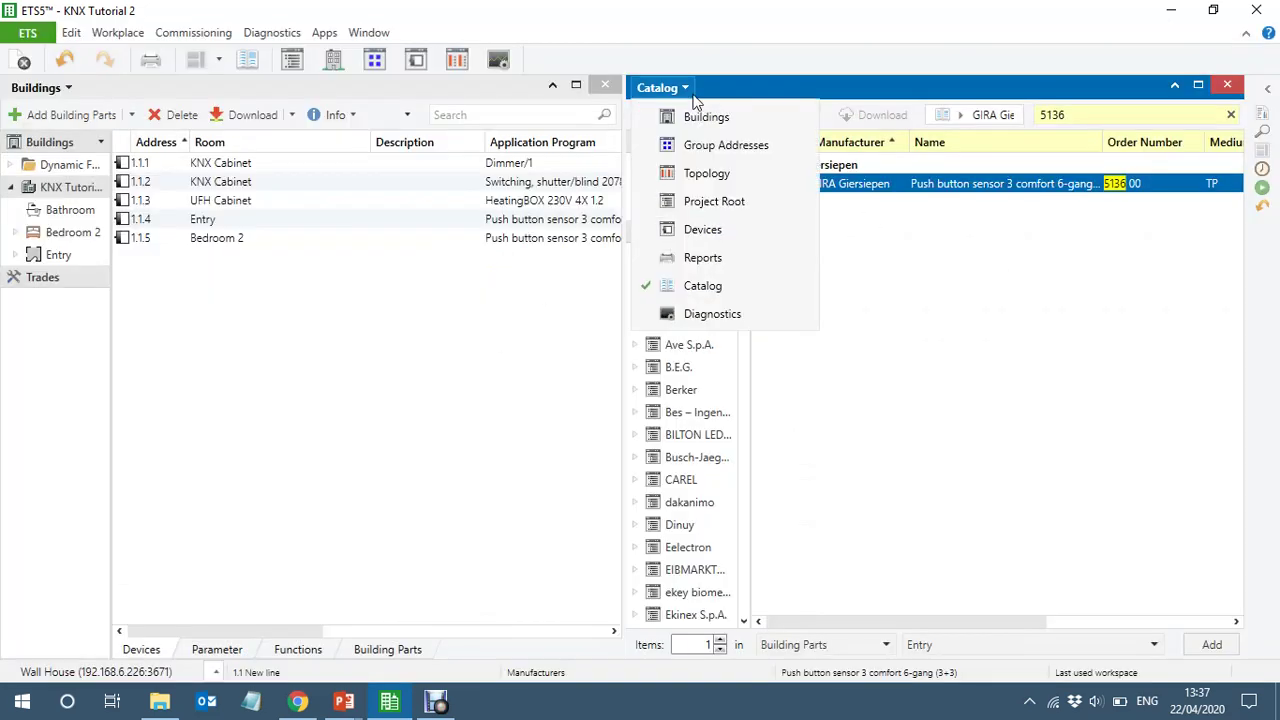
click(710, 150)
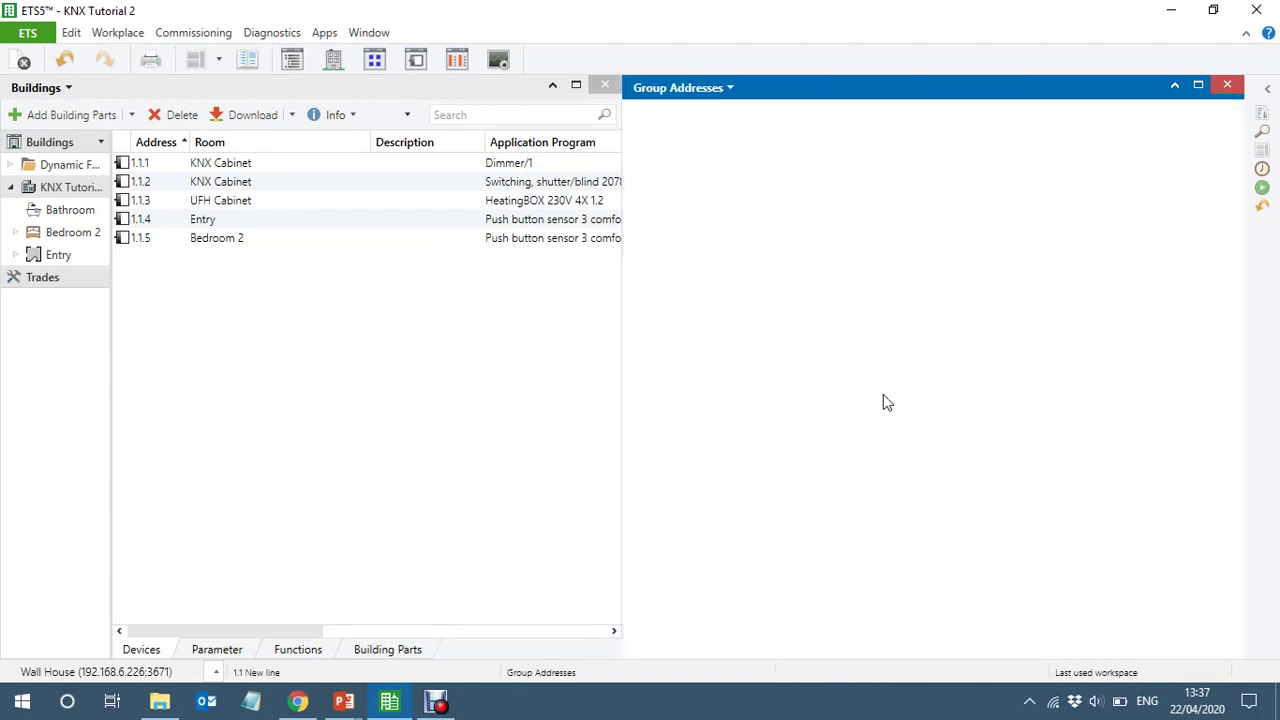
click(692, 189)
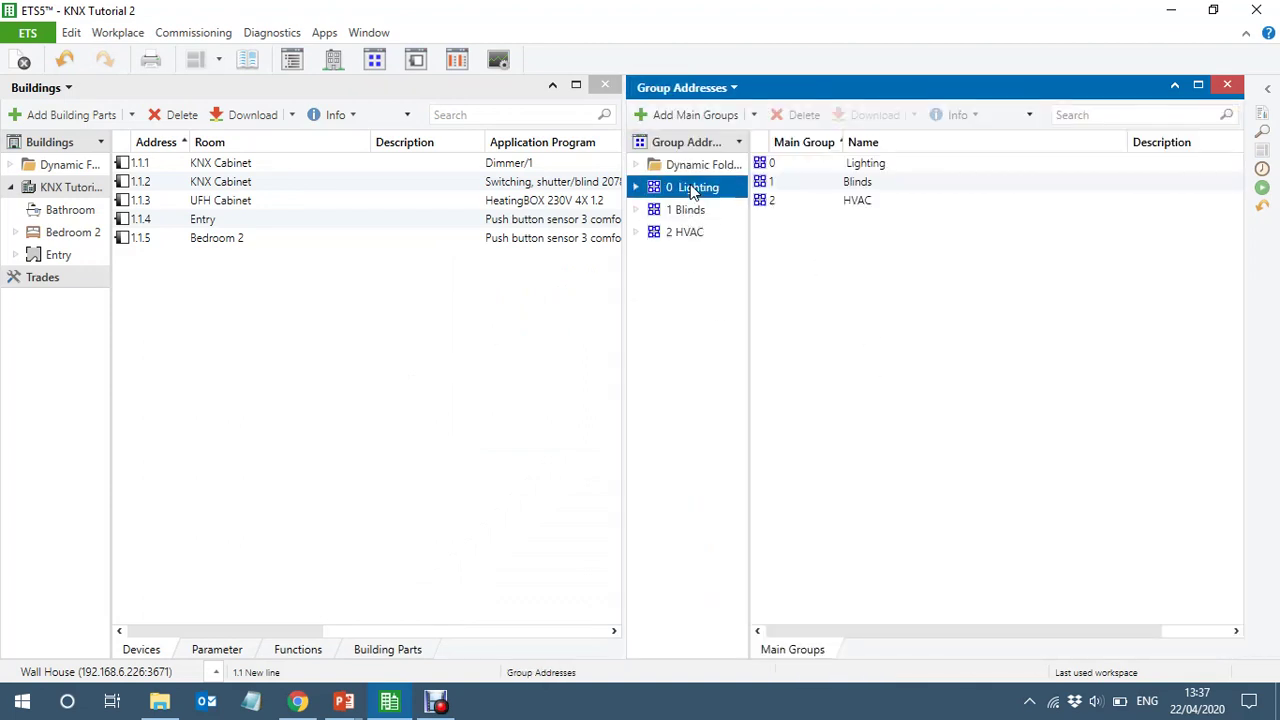
click(637, 188)
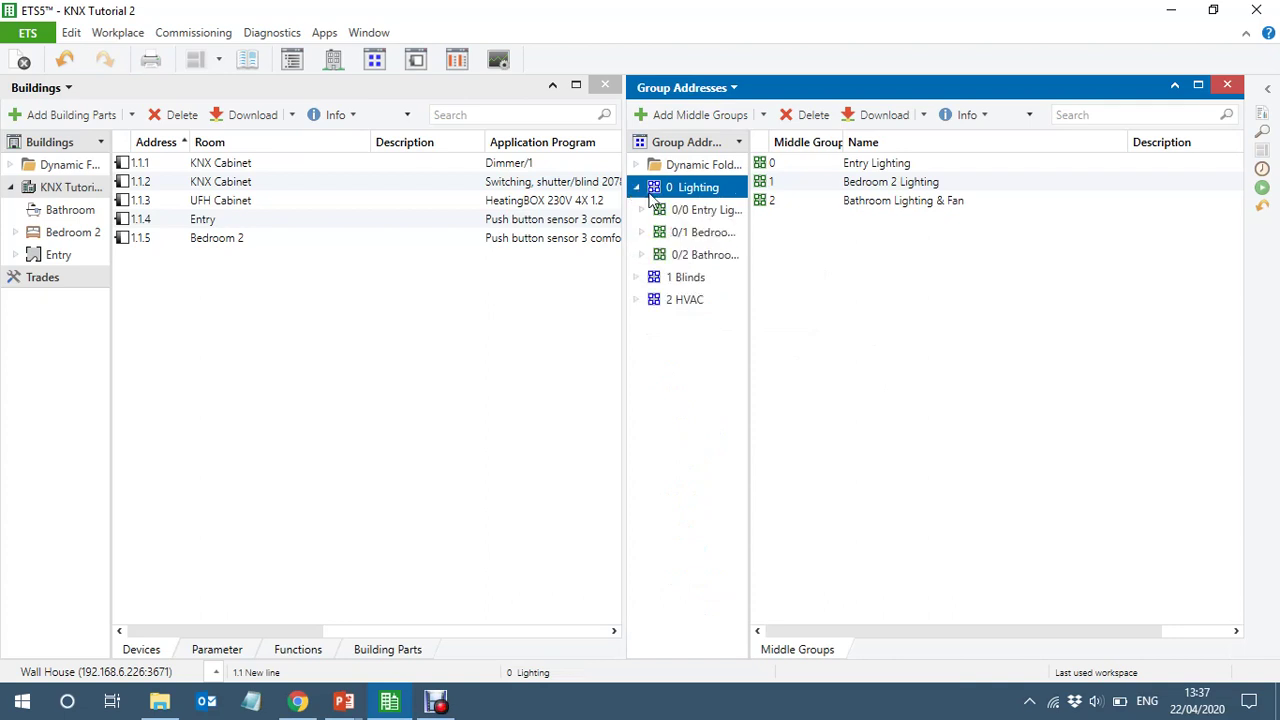
click(712, 210)
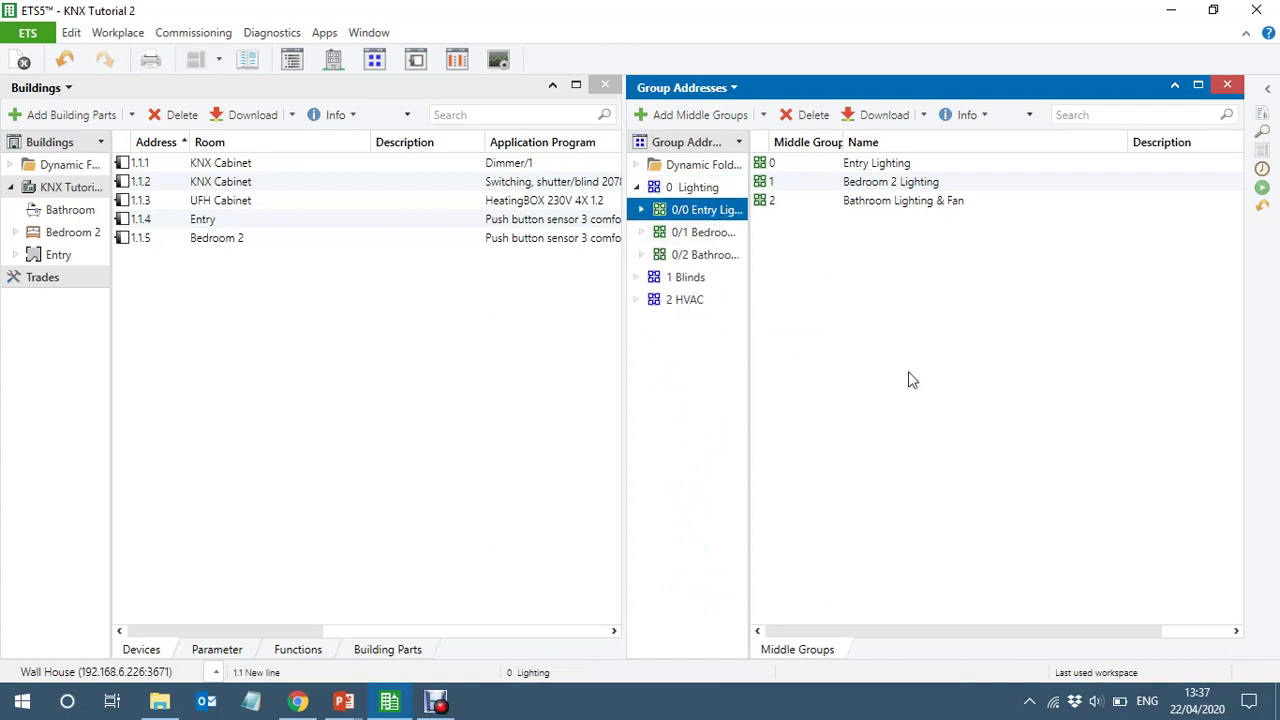
click(747, 424)
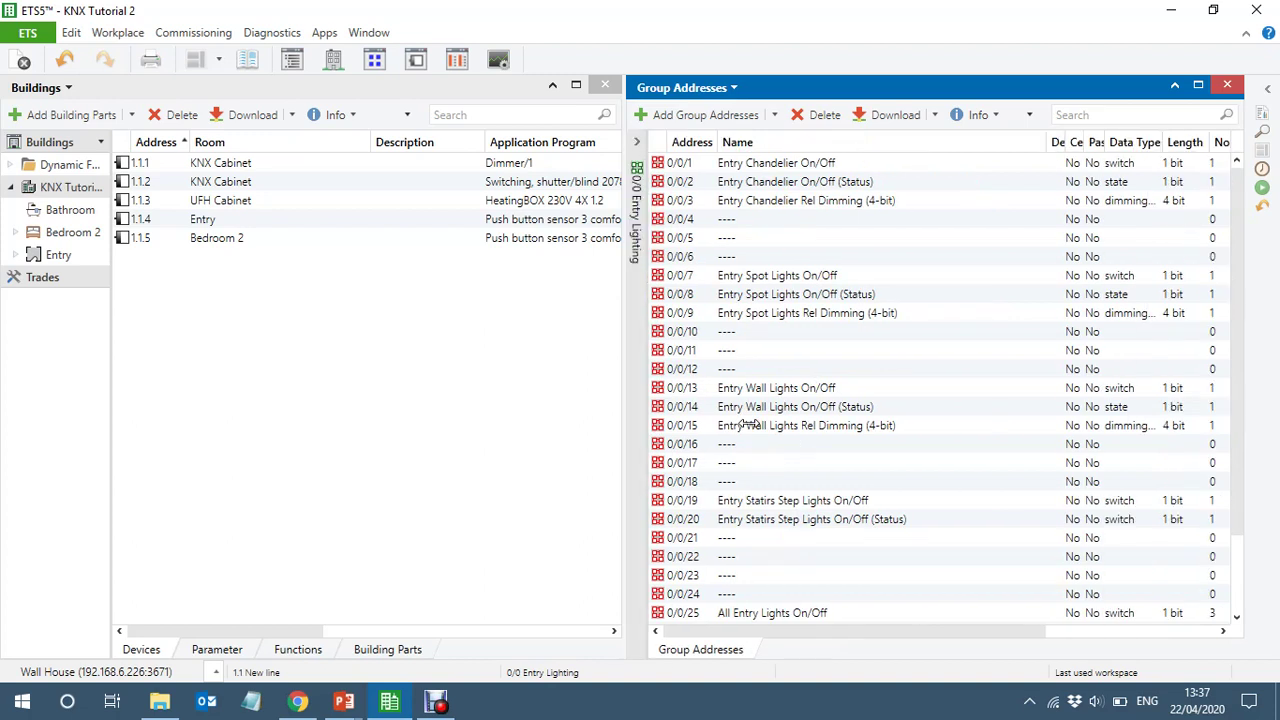
Open the general parameters of Entry's 1.1.4 push button sensor and enable room temperature measurement
click(16, 255)
click(66, 322)
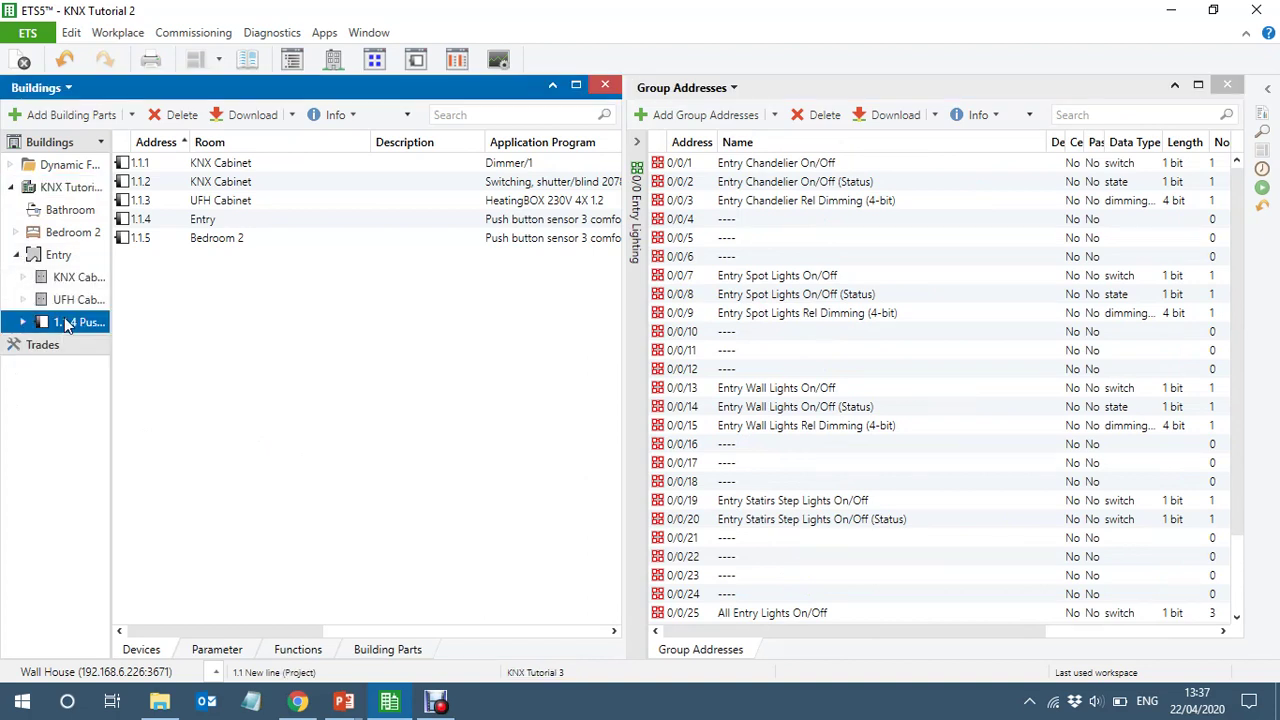
click(111, 441)
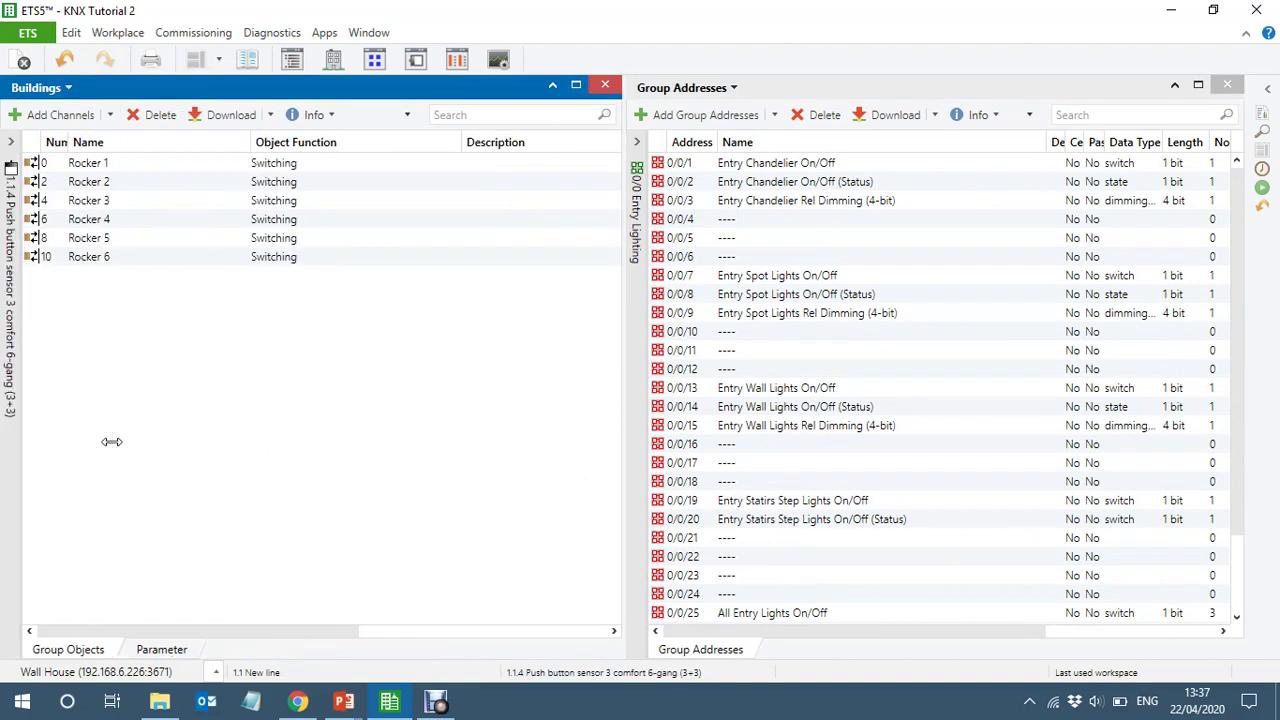
click(150, 651)
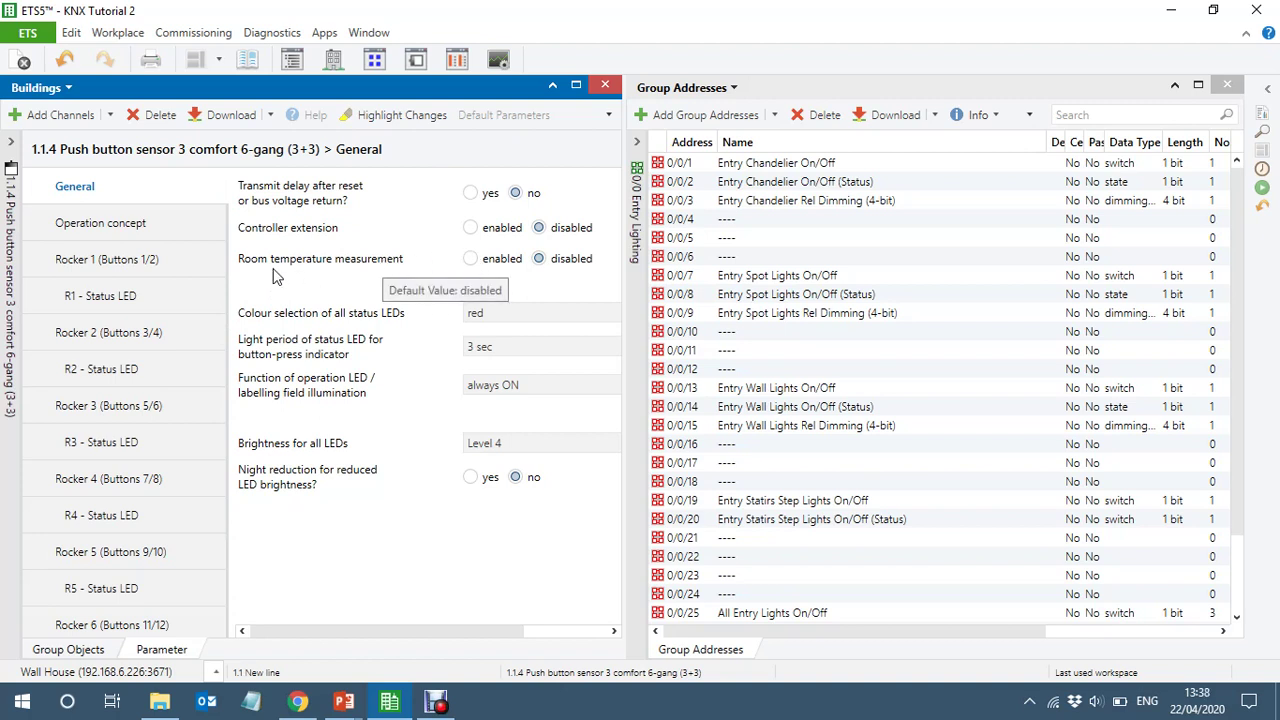
click(472, 259)
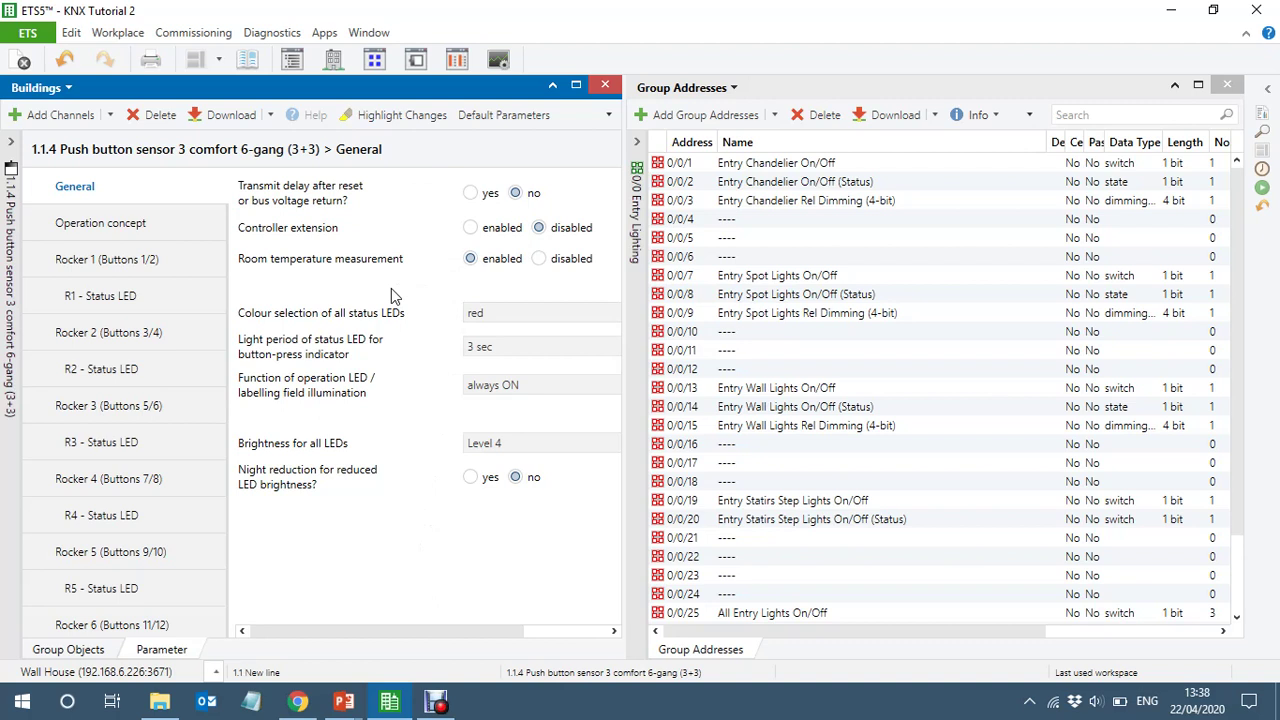
Set the function of Rocker 1 (Buttons 1/2) on the Entry push button sensor to Dimming
click(106, 264)
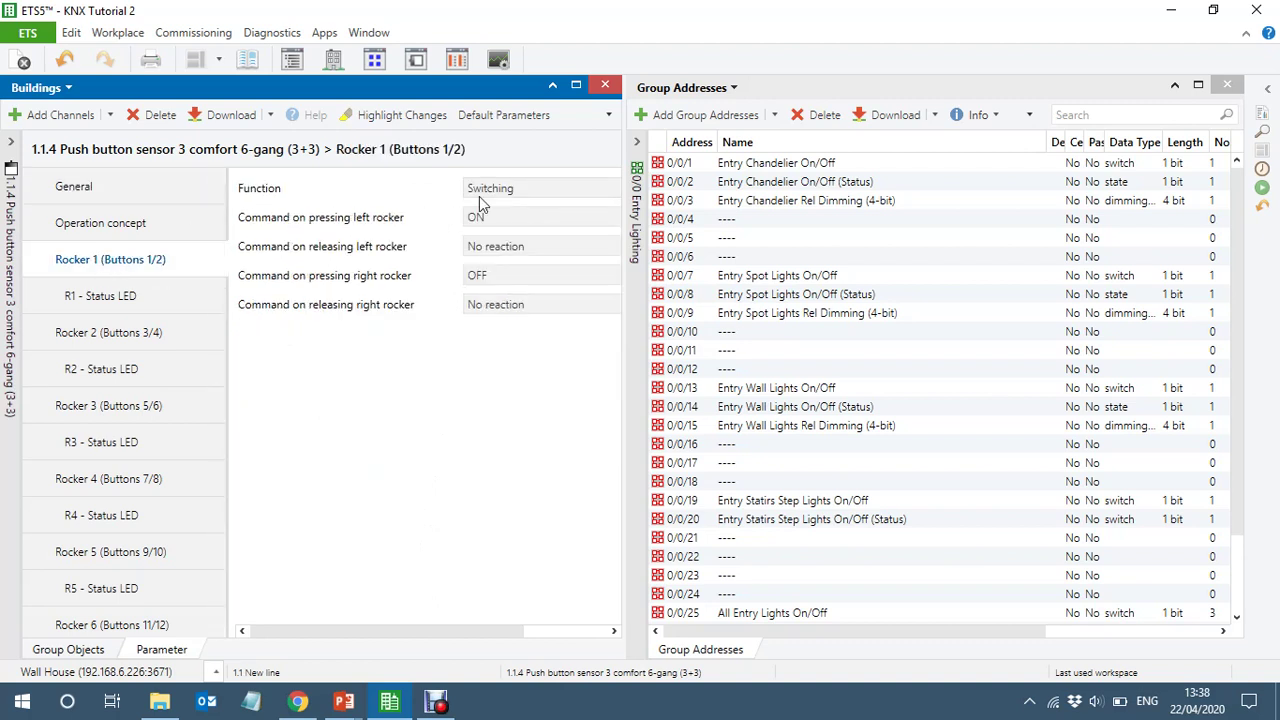
click(500, 190)
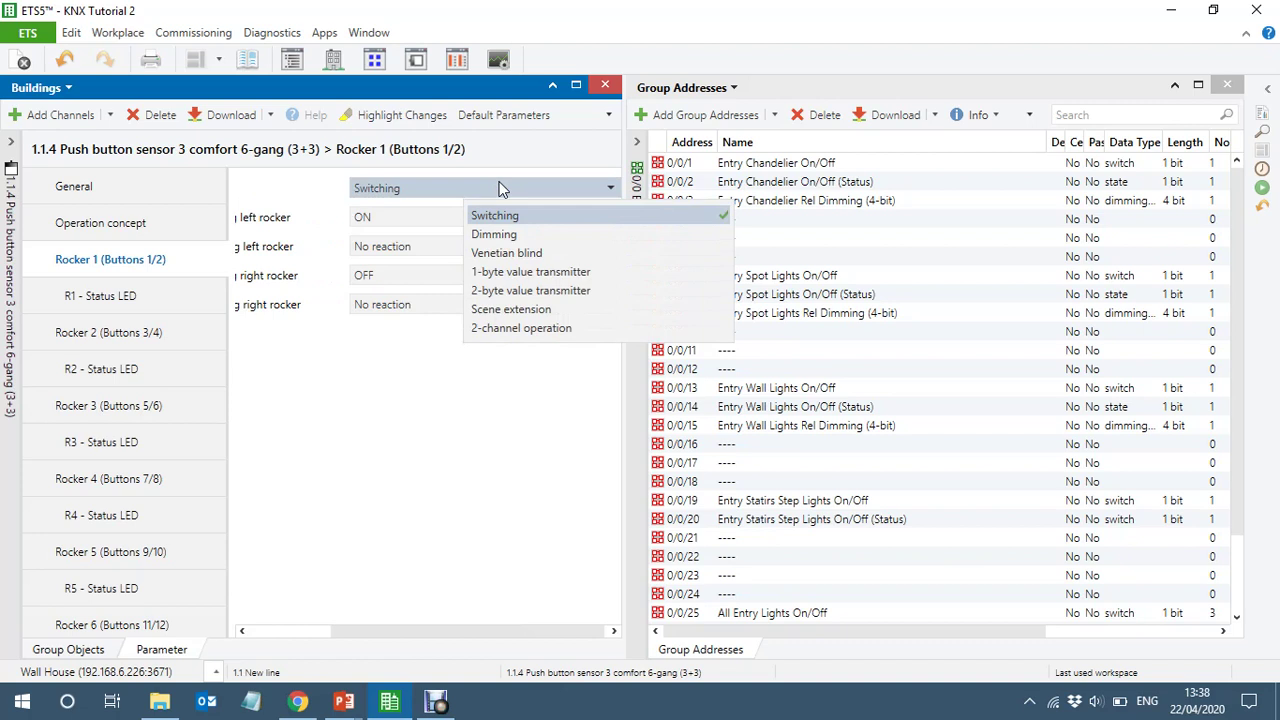
click(530, 236)
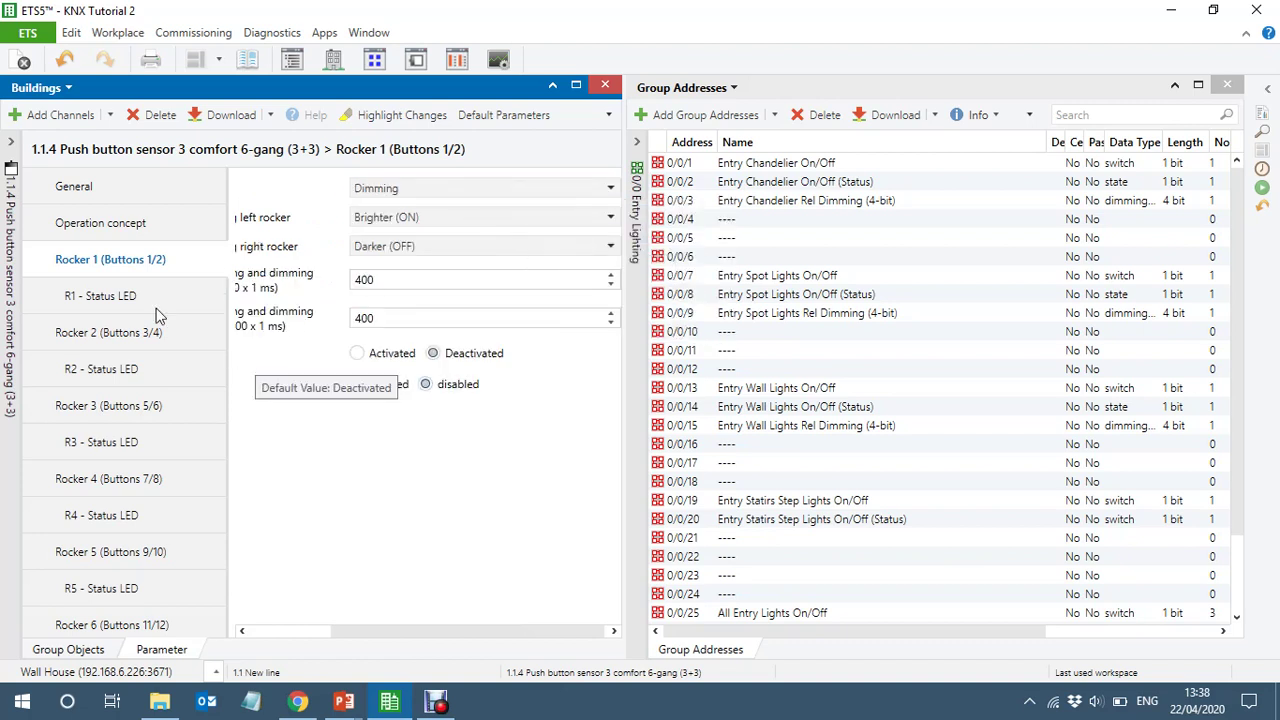
In the Entry push button sensor's operation concept, set buttons 3 and 4 and buttons 5 and 6 to Button function
click(118, 228)
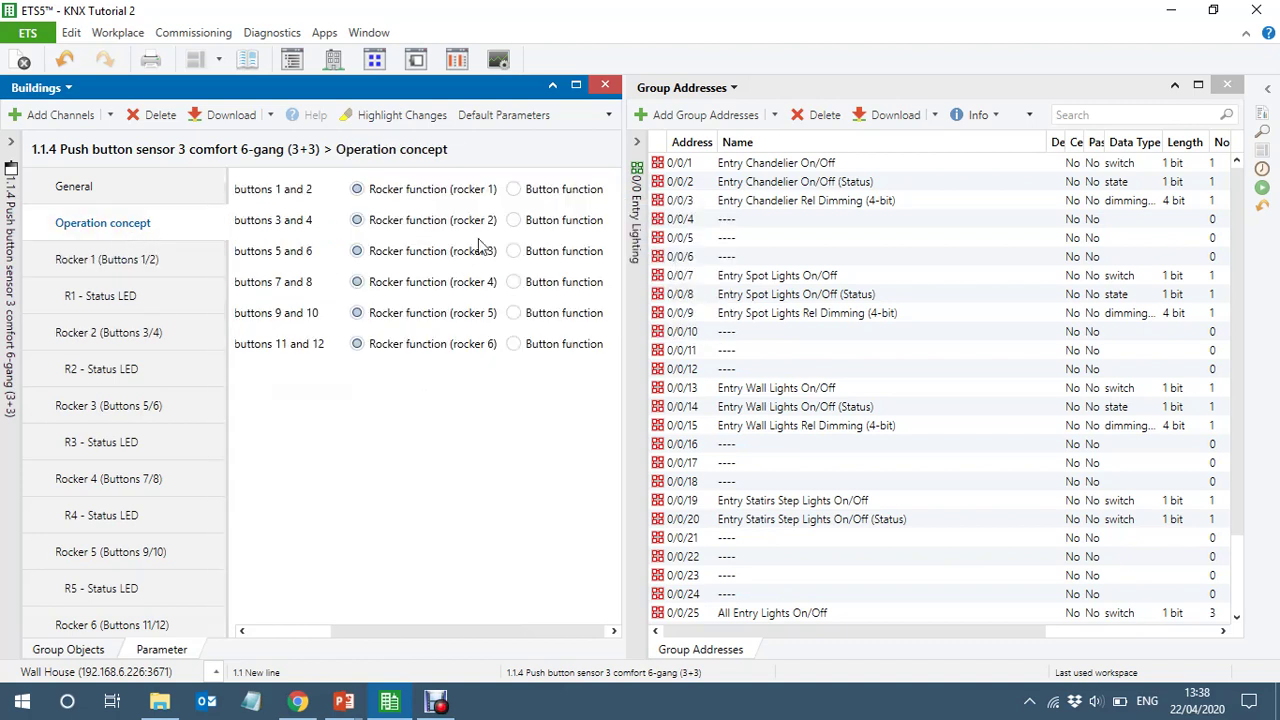
click(515, 221)
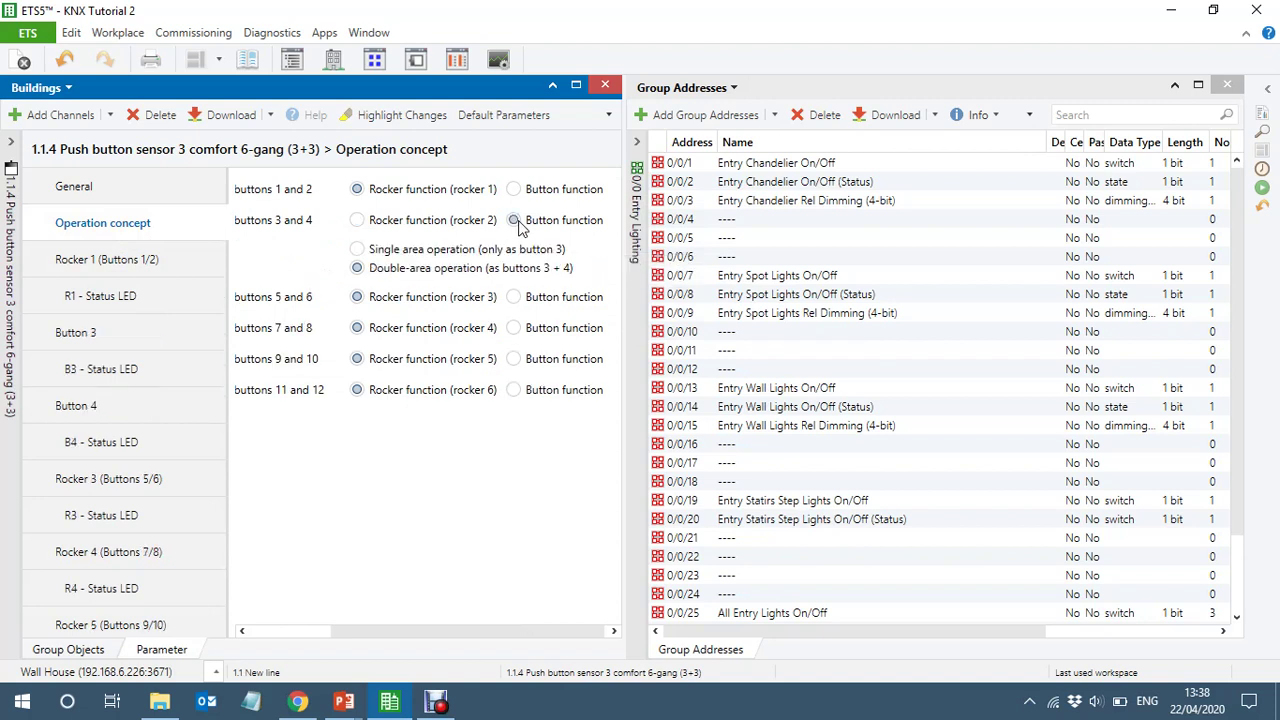
click(515, 298)
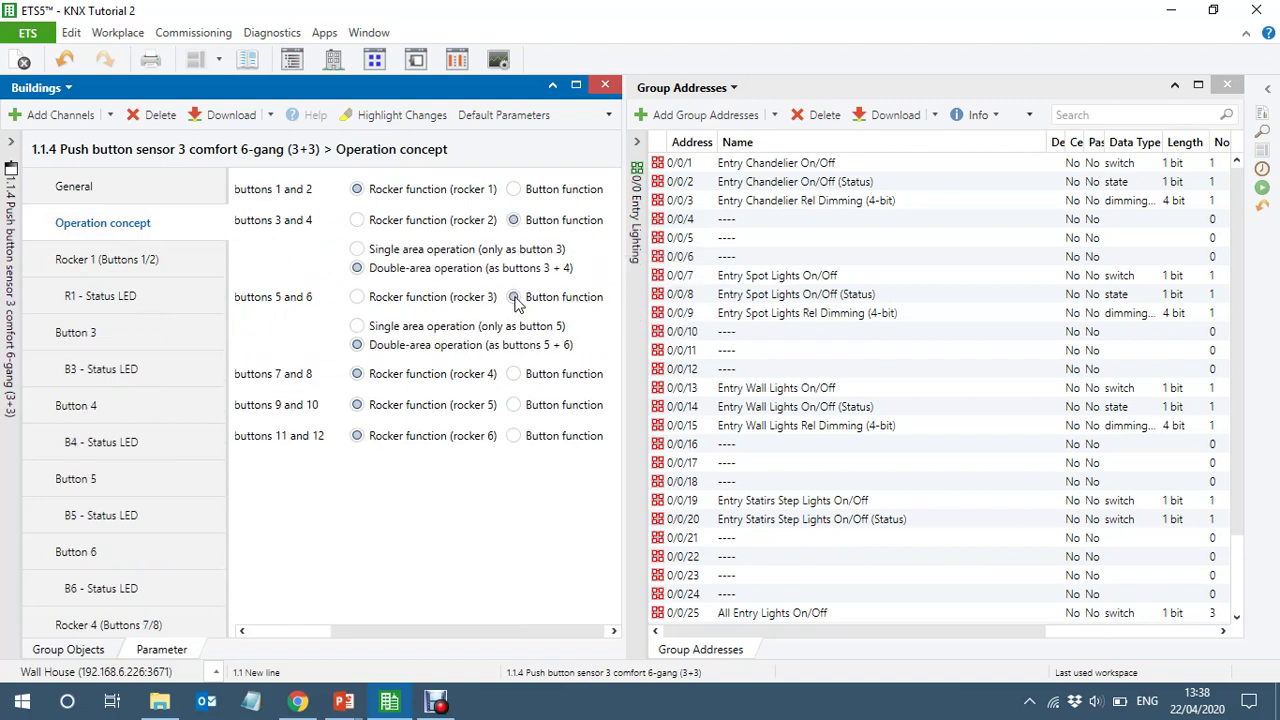
Set the function of Buttons 3, 4 and 5 together to Dimming
click(66, 339)
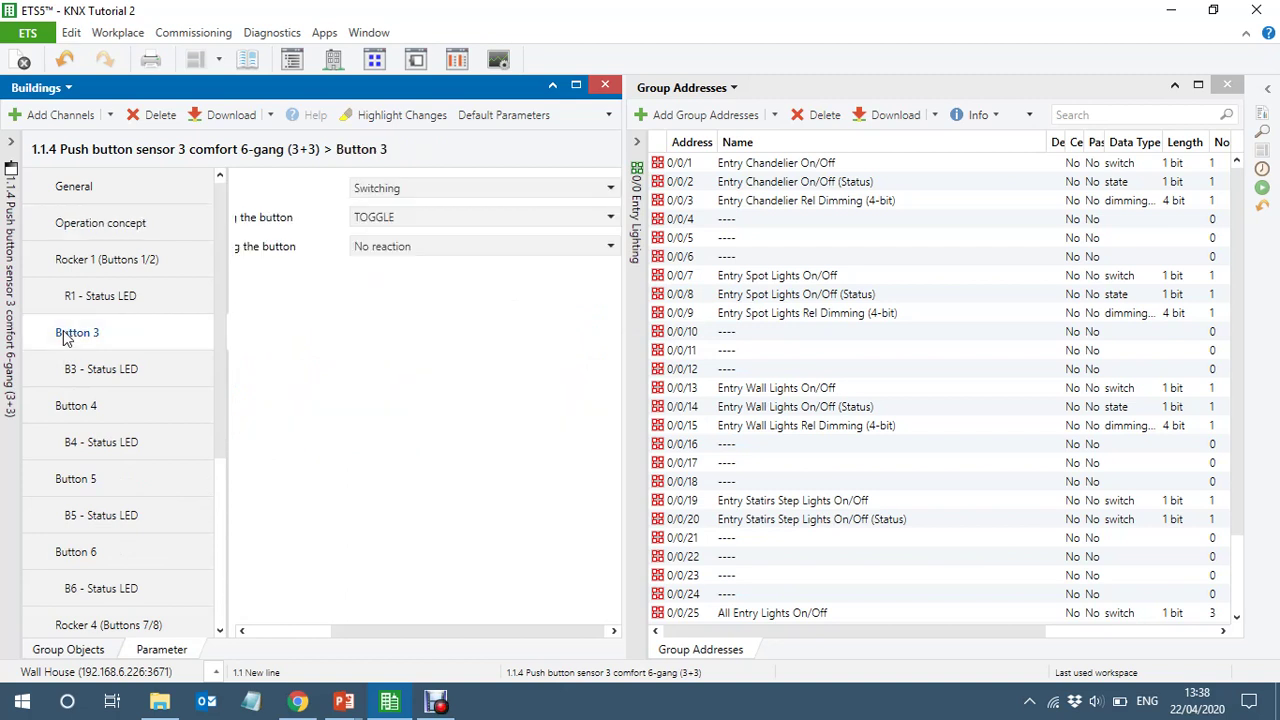
click(70, 403)
click(82, 488)
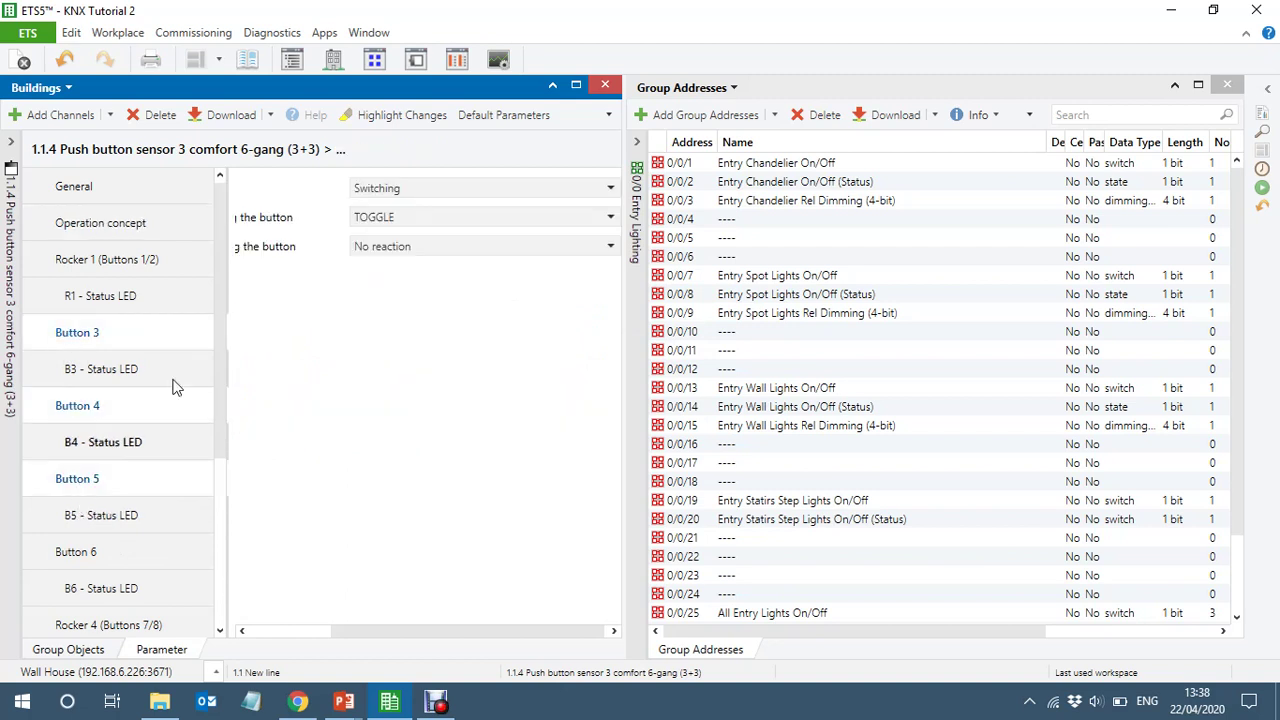
click(420, 186)
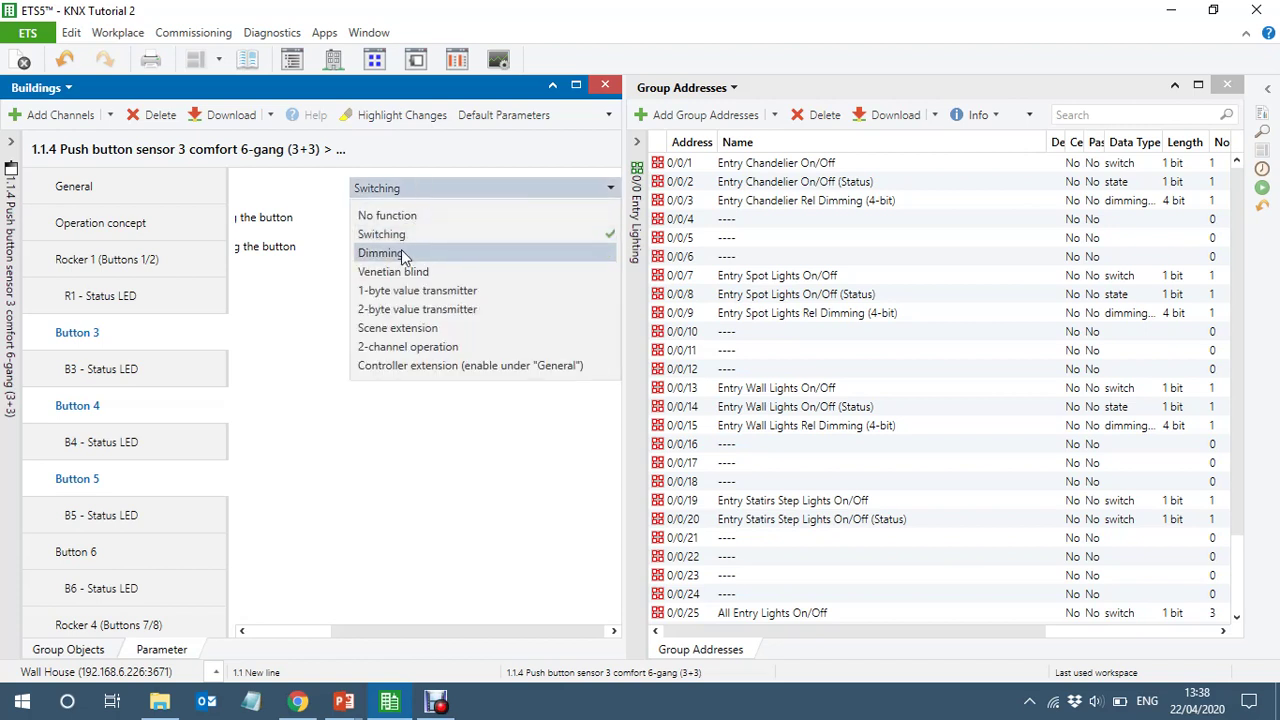
click(402, 254)
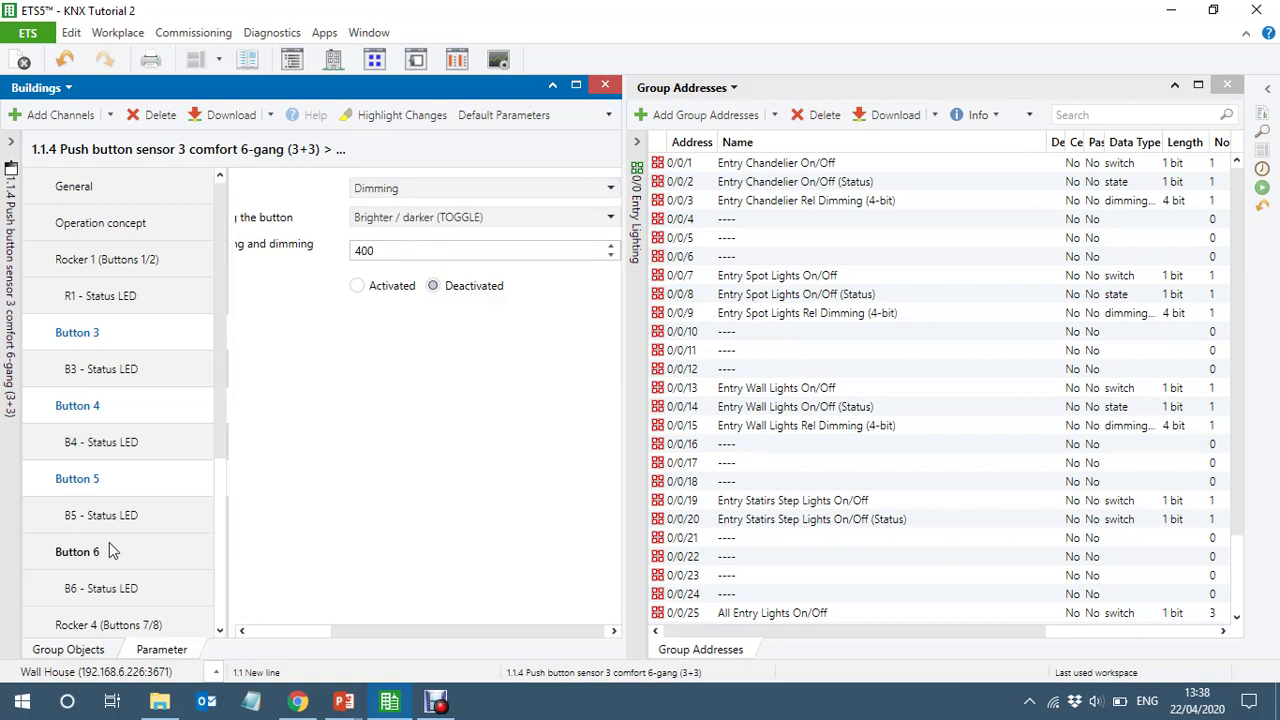
Set the function of Rocker 4 (Buttons 7/8) to Venetian blind and check the Rocker 5 parameters
drag(221, 372, 233, 494)
click(105, 430)
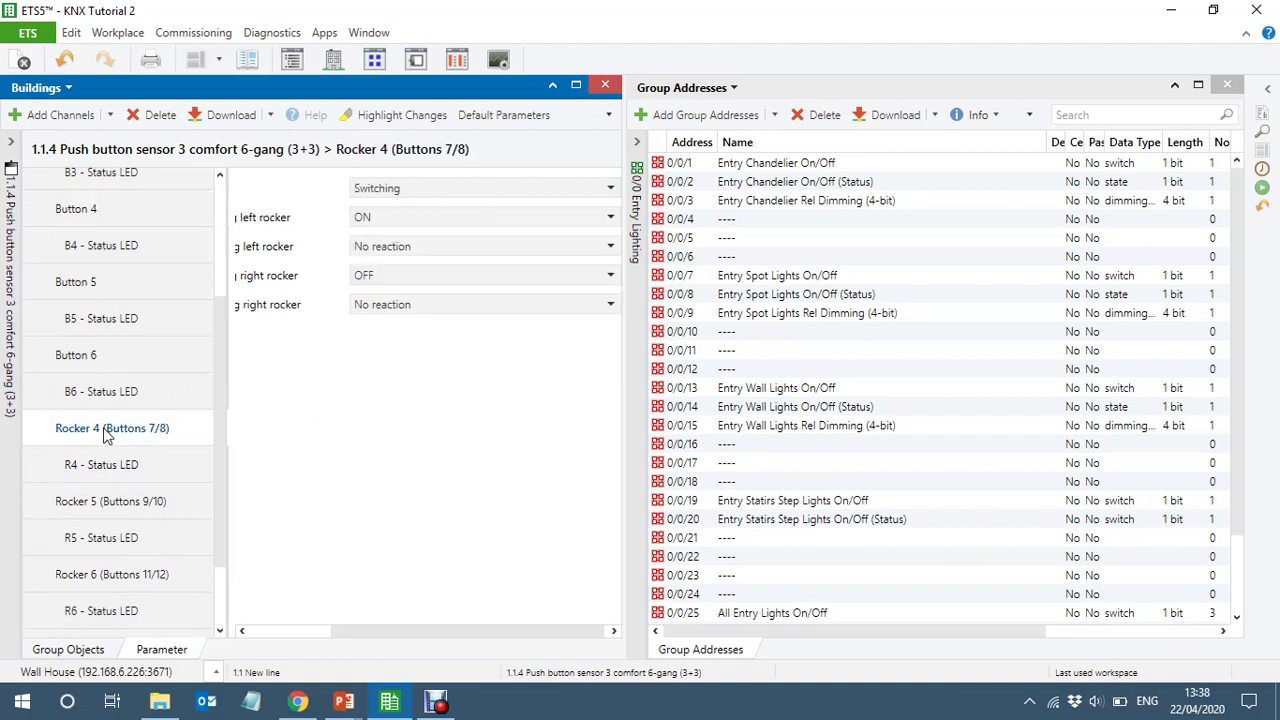
click(443, 190)
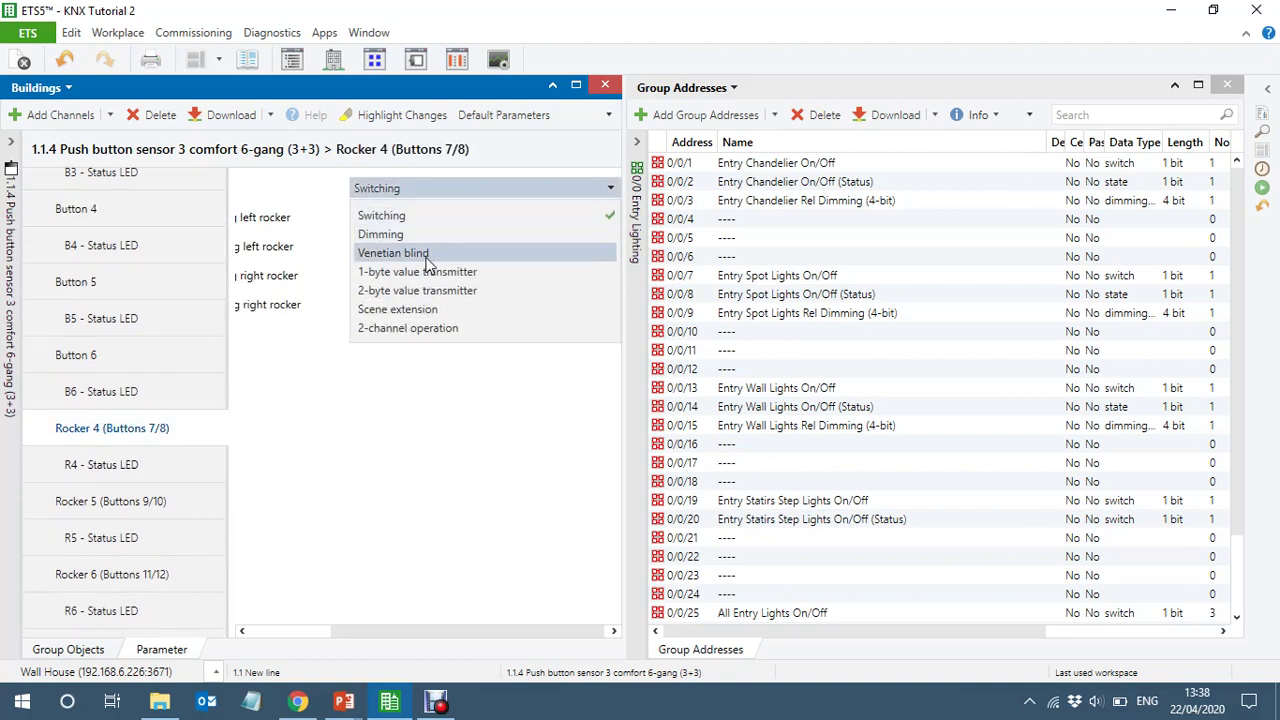
click(426, 259)
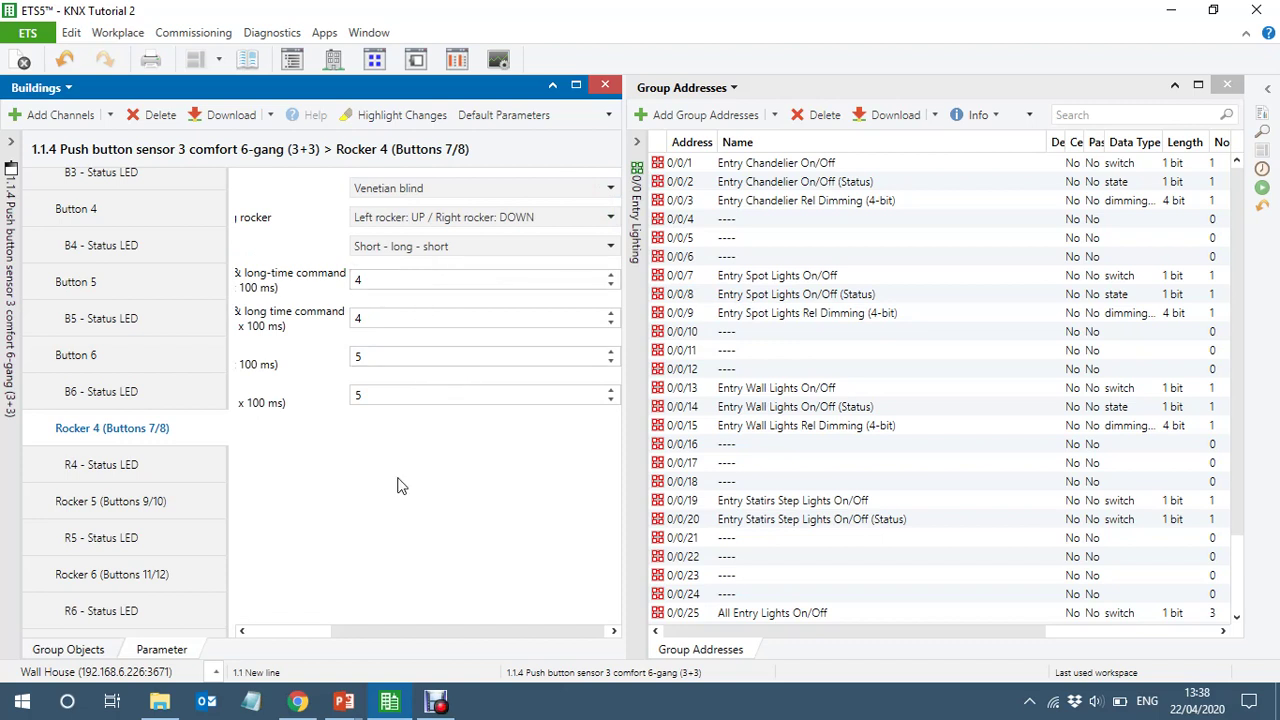
click(113, 501)
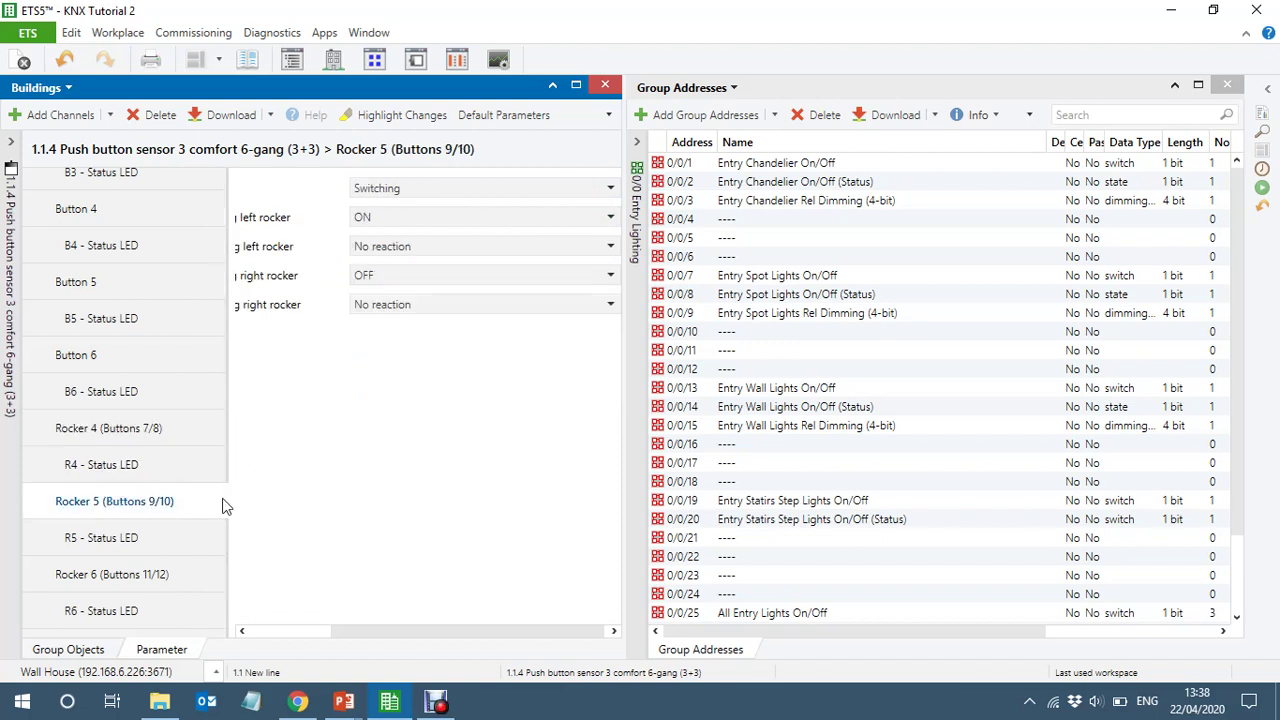
Link the sensor's Rocker 1 switching and dimming objects to All Entry Lights On/Off and All Entry Lights Rel Dimming (4-bit)
click(68, 650)
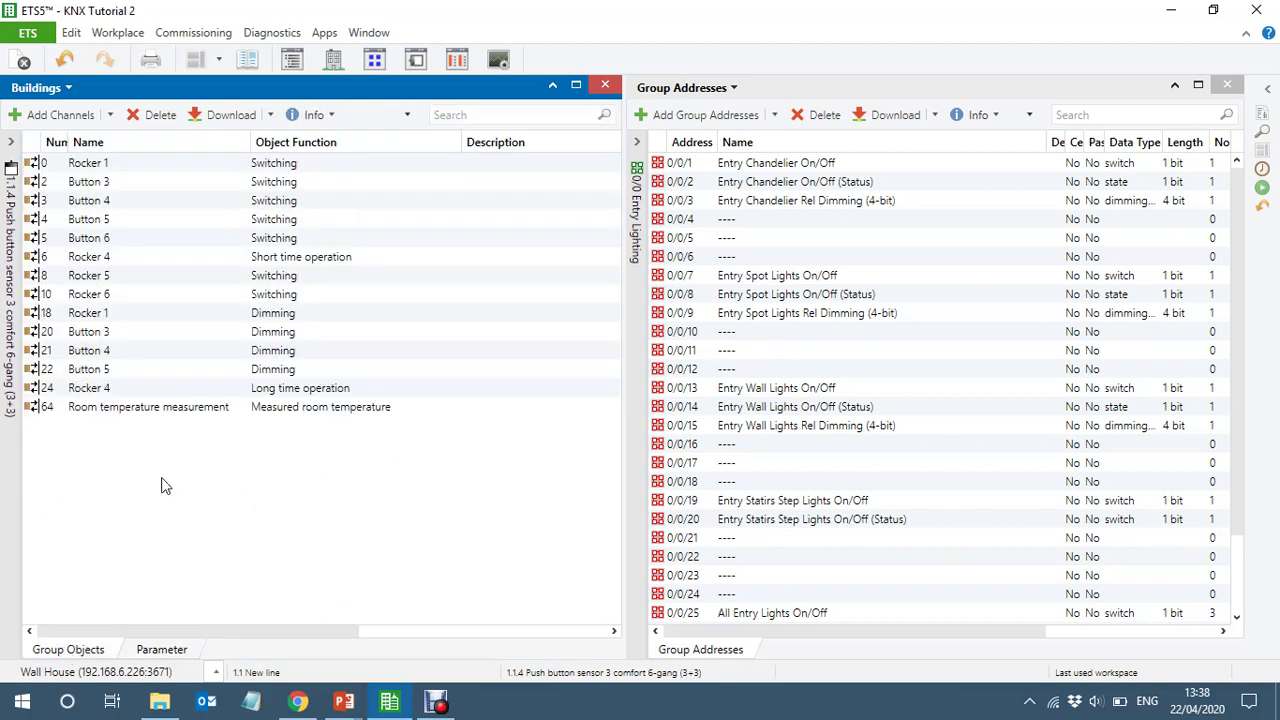
click(168, 170)
drag(168, 175, 837, 534)
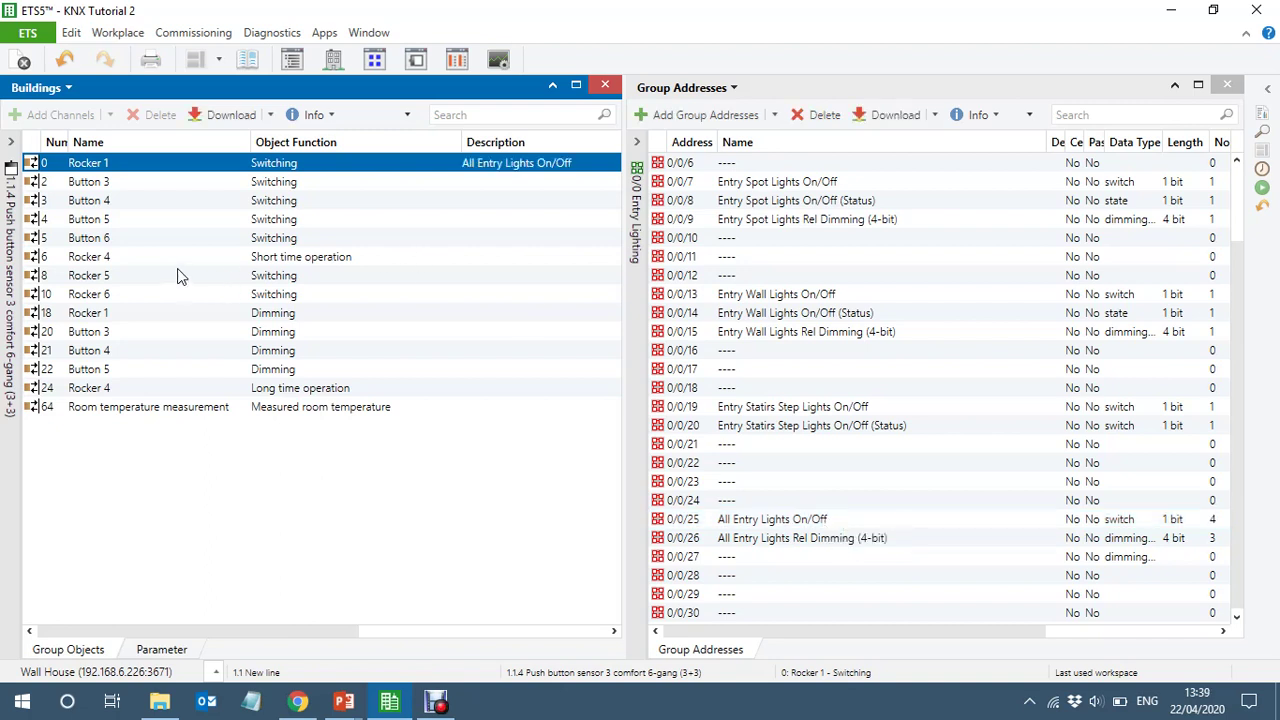
drag(164, 313, 925, 539)
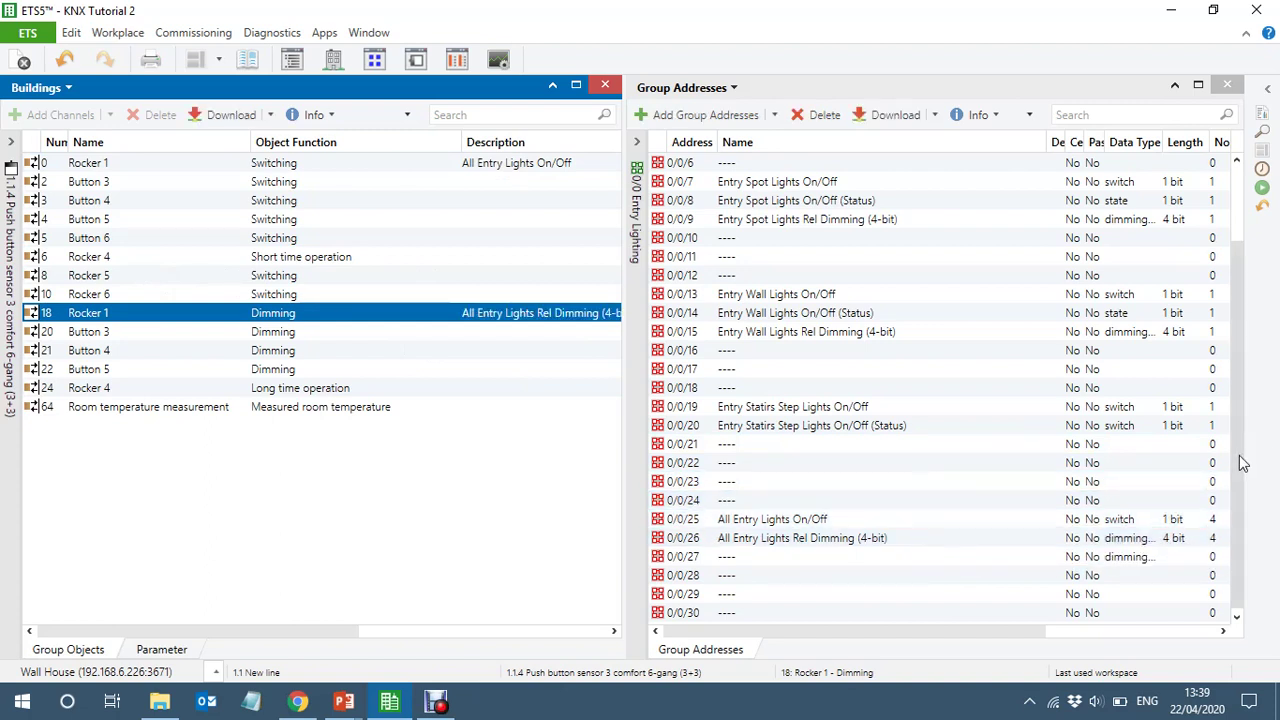
Link the Button 3 switching and dimming objects to Entry Chandelier On/Off and Entry Chandelier Rel Dimming (4-bit)
drag(1240, 463, 1240, 380)
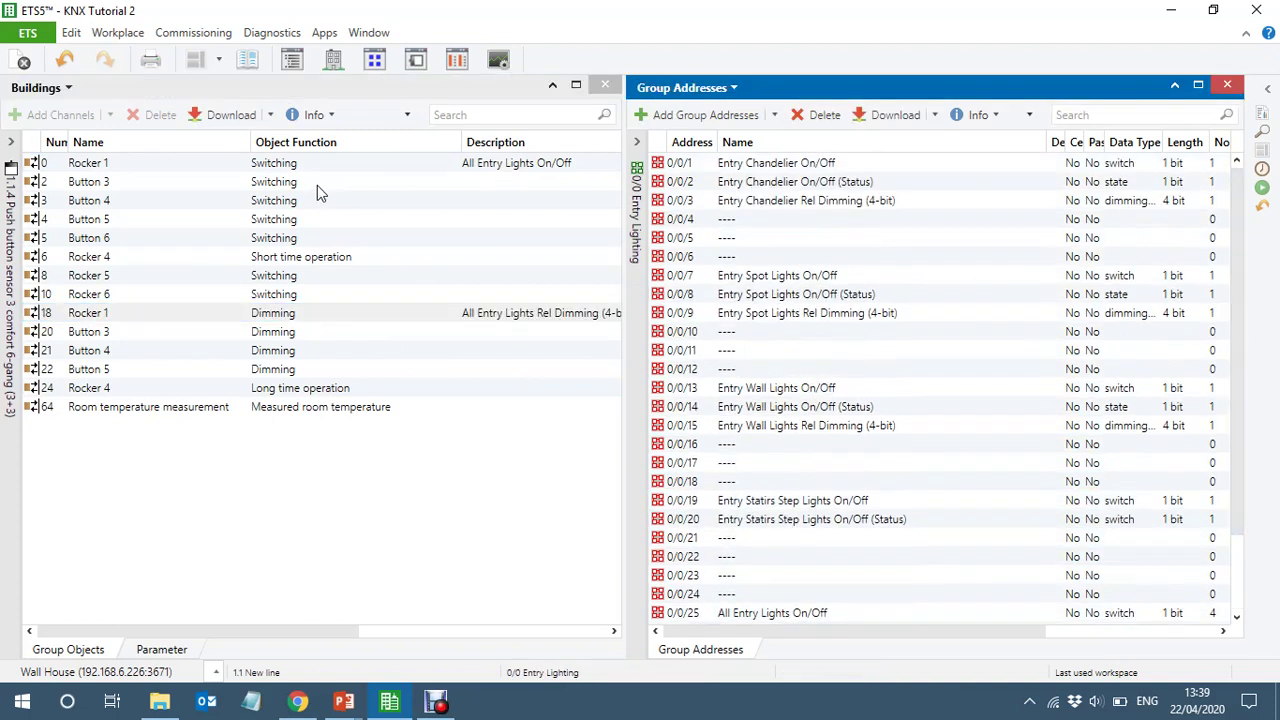
drag(316, 182, 795, 170)
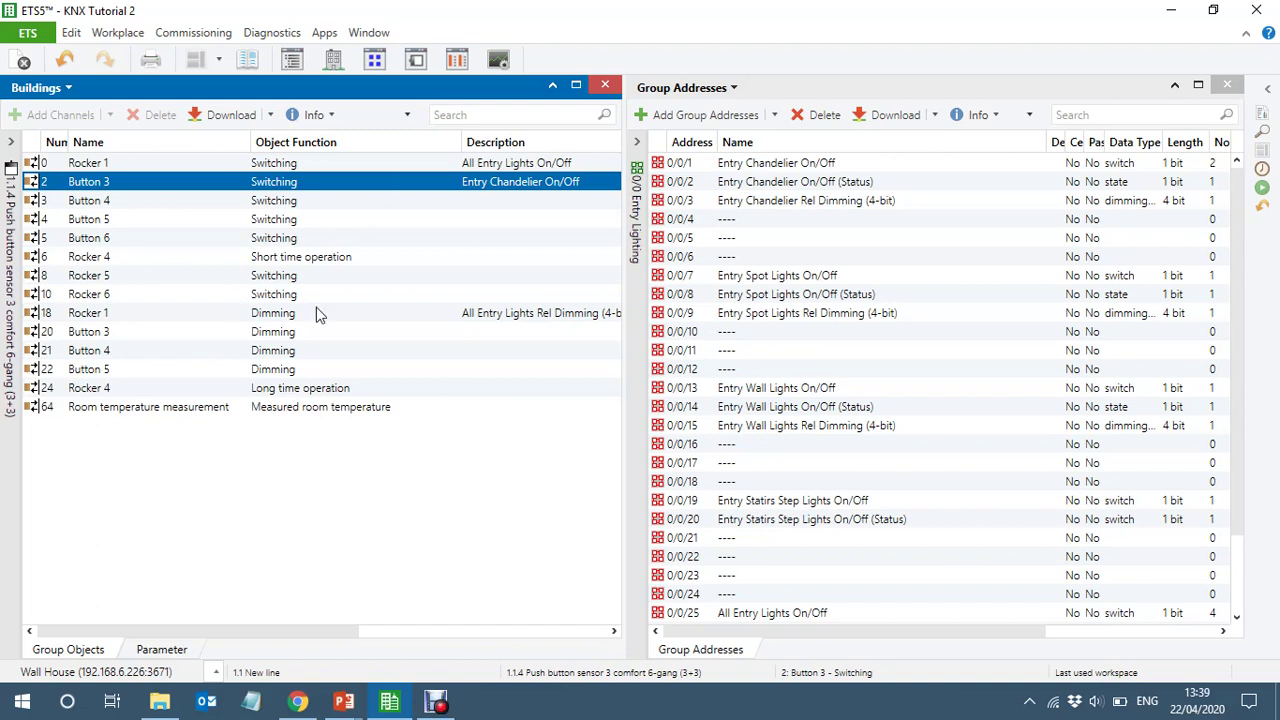
click(336, 336)
drag(336, 336, 866, 203)
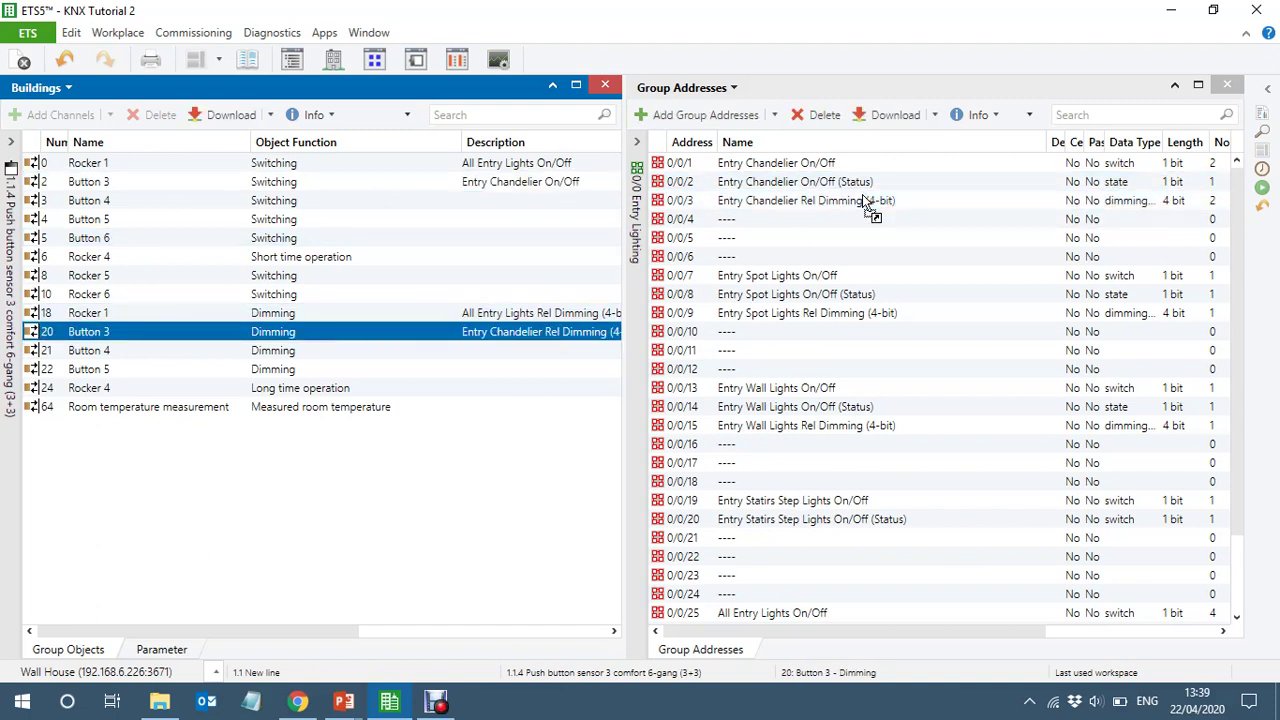
Link the Button 4 switching and dimming objects to Entry Spot Lights On/Off and Entry Spot Lights Rel Dimming (4-bit)
click(425, 205)
drag(465, 195, 830, 280)
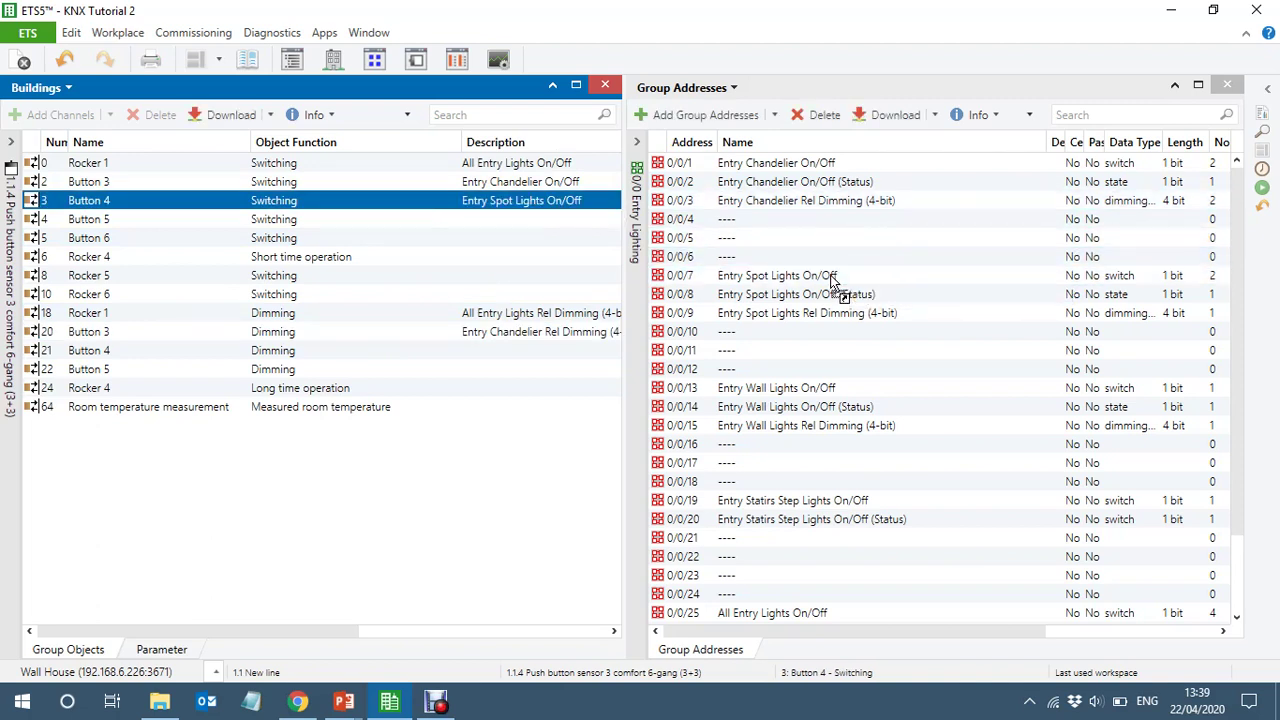
click(409, 352)
drag(409, 352, 822, 321)
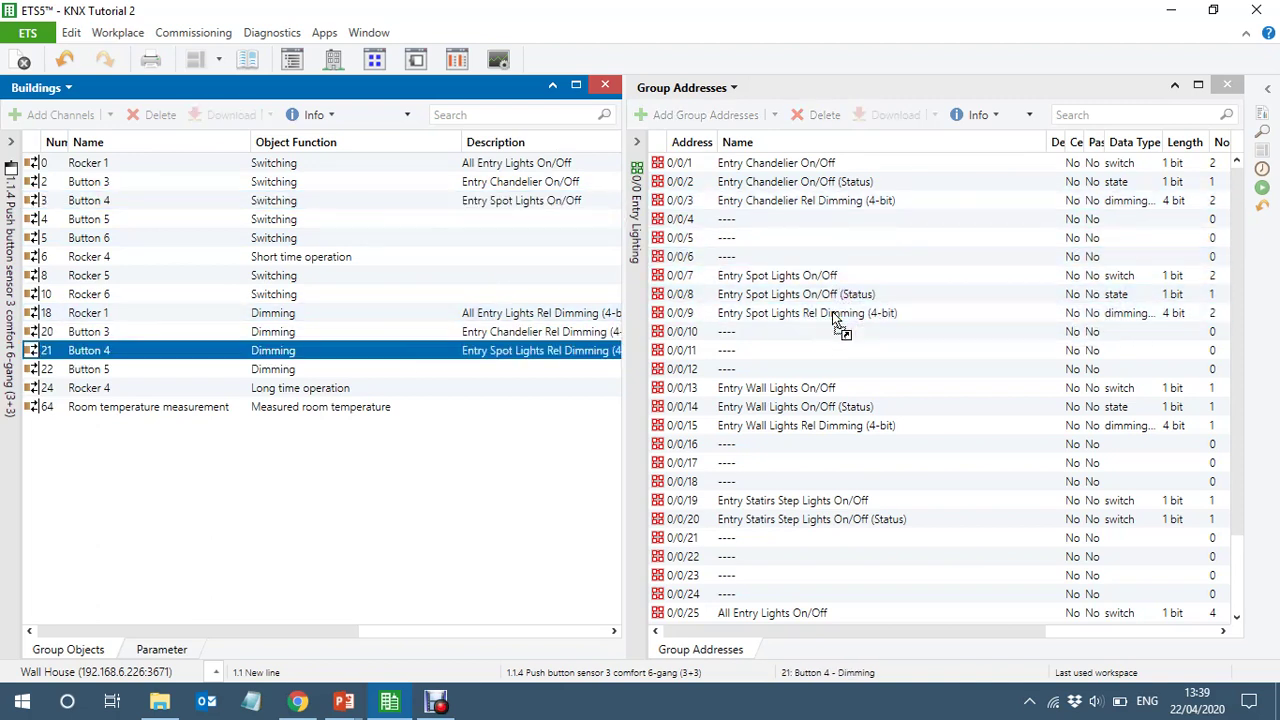
Link Button 5's switching and dimming objects to the Entry Wall Lights On/Off and Rel Dimming addresses, and Button 6's switching to Entry Statirs Step Lights On/Off
drag(765, 392, 466, 219)
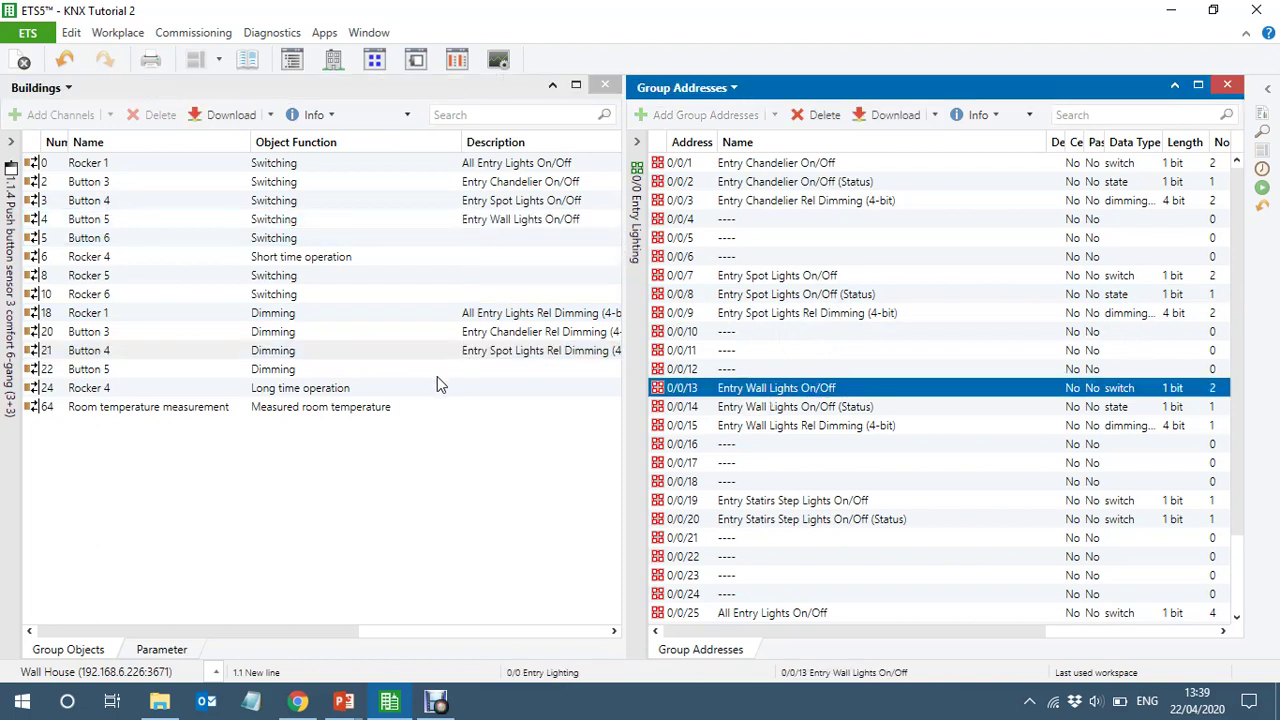
drag(435, 373, 824, 422)
drag(820, 503, 530, 243)
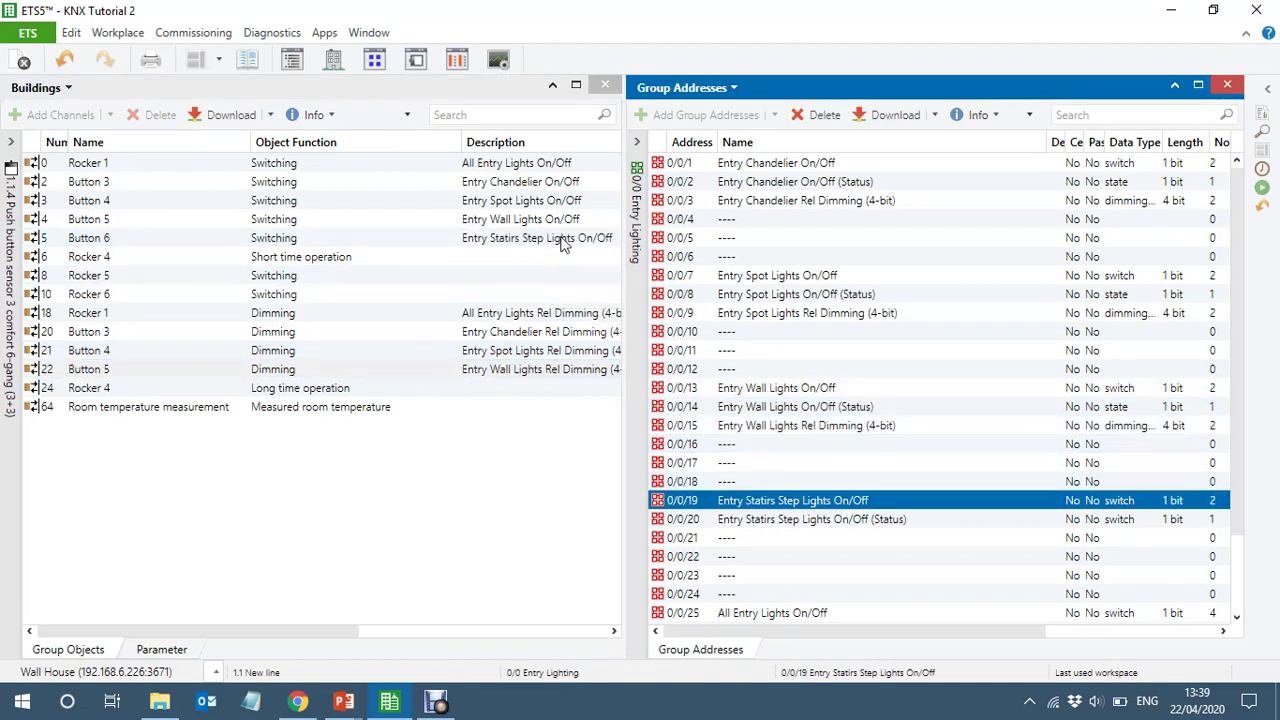
Link Rocker 4's short and long time operation objects to Entry Blind Short Operation and Entry Blind Long Operation under 1/0 Entry Blinds
click(637, 420)
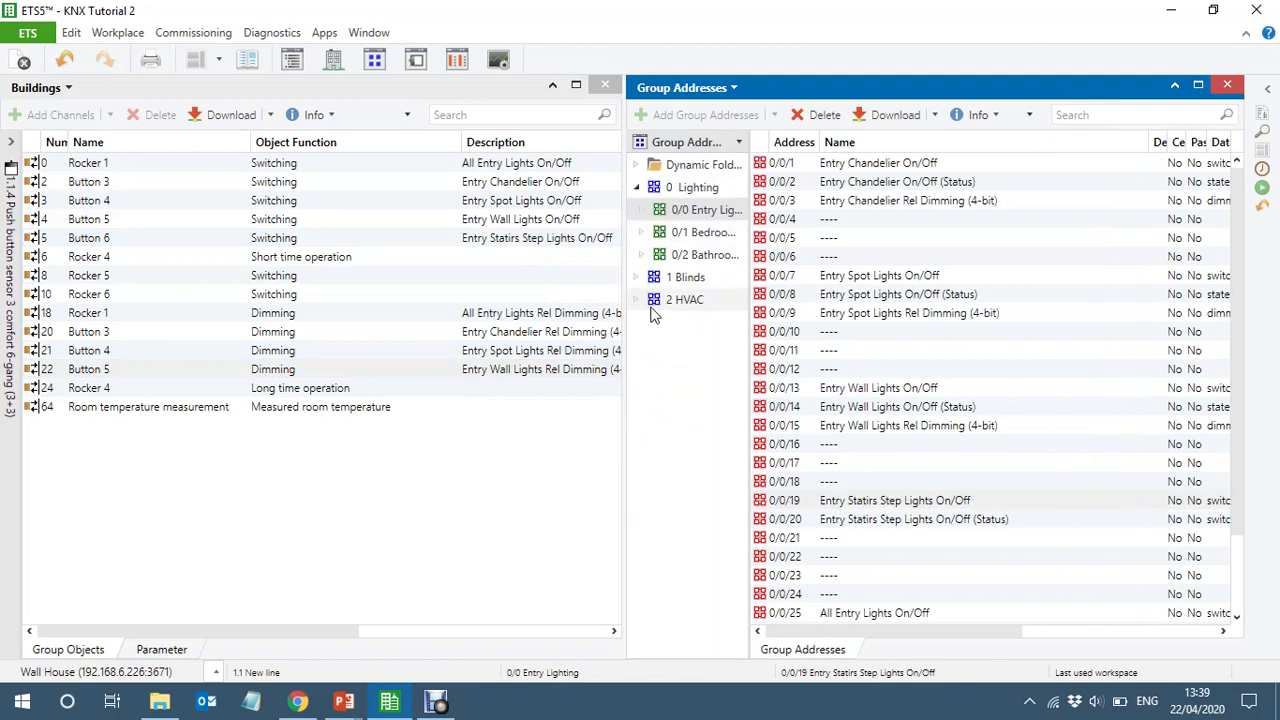
click(641, 277)
click(714, 304)
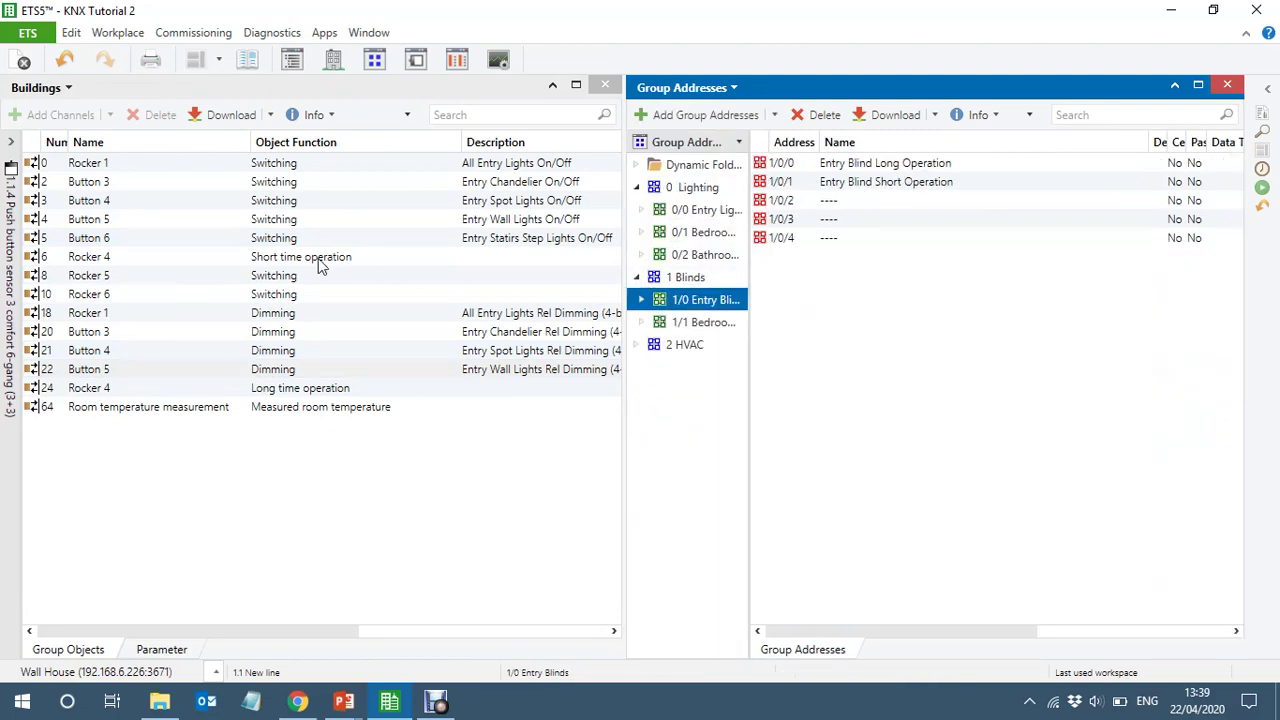
drag(313, 256, 913, 181)
drag(405, 388, 907, 173)
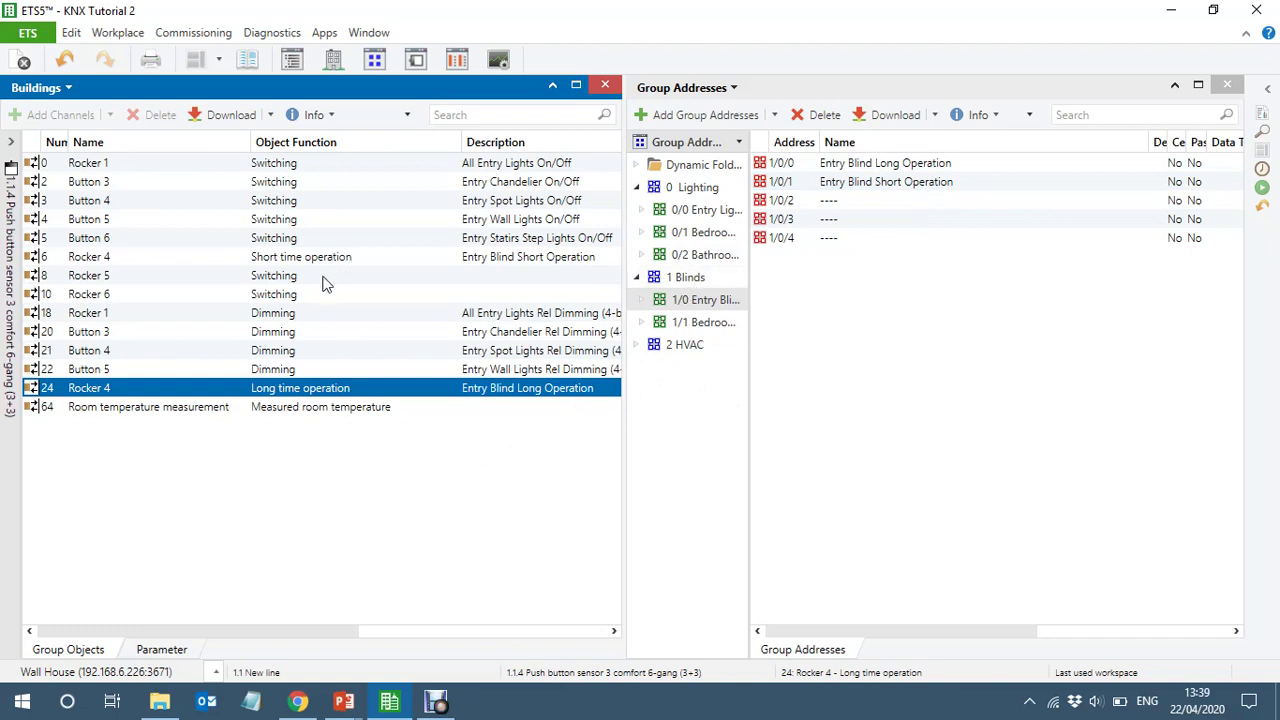
Link the sensor's measured room temperature object to Entry Current Temprature (2/0/0) under 2/0 Underfloor Heating
click(635, 346)
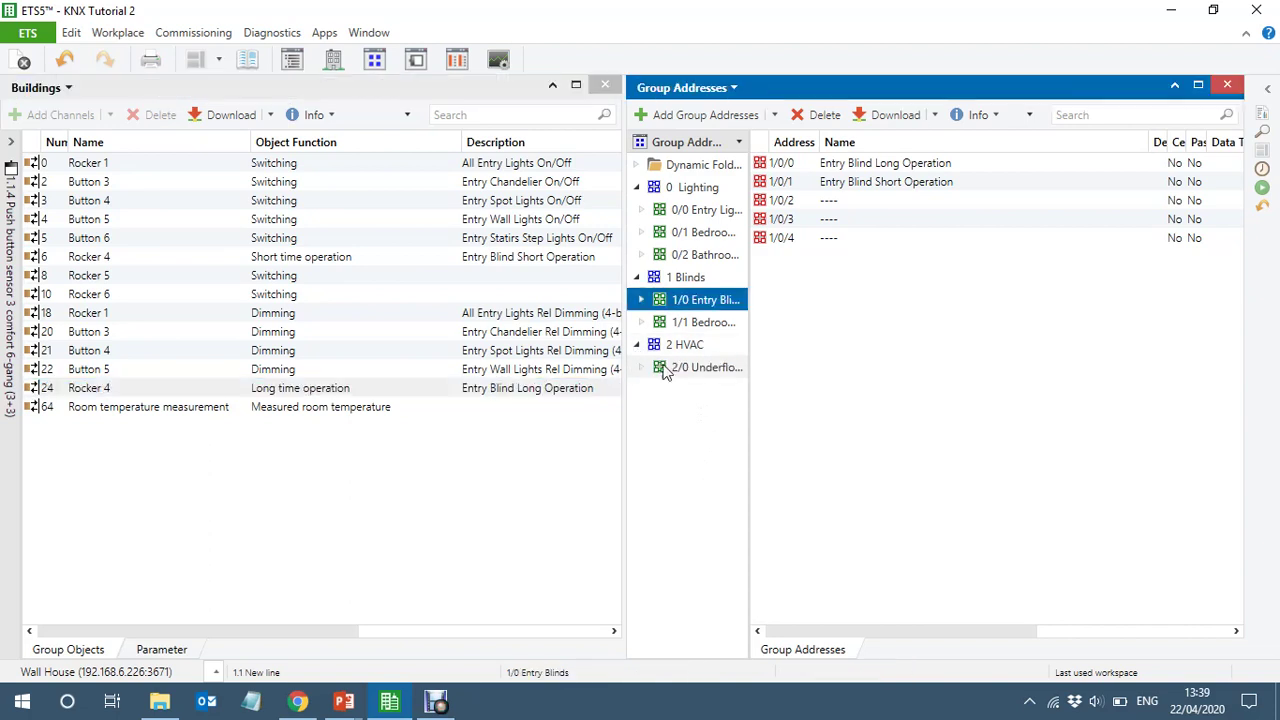
click(686, 370)
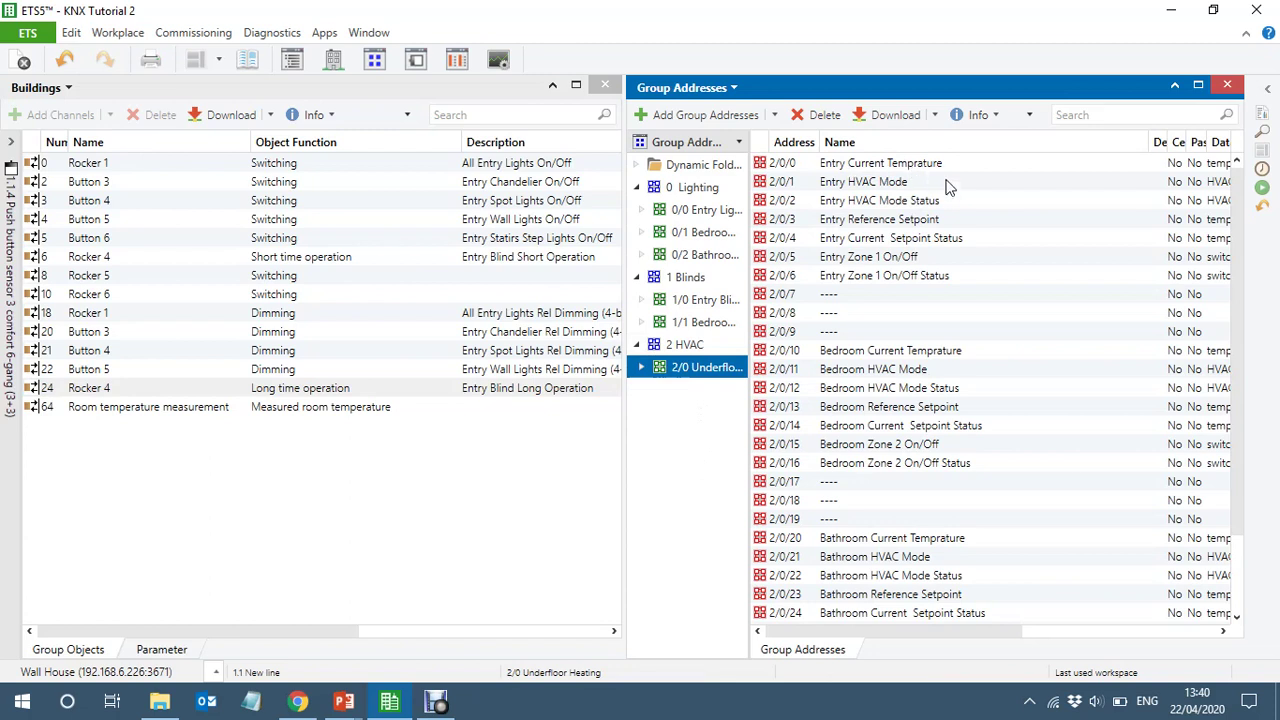
click(748, 415)
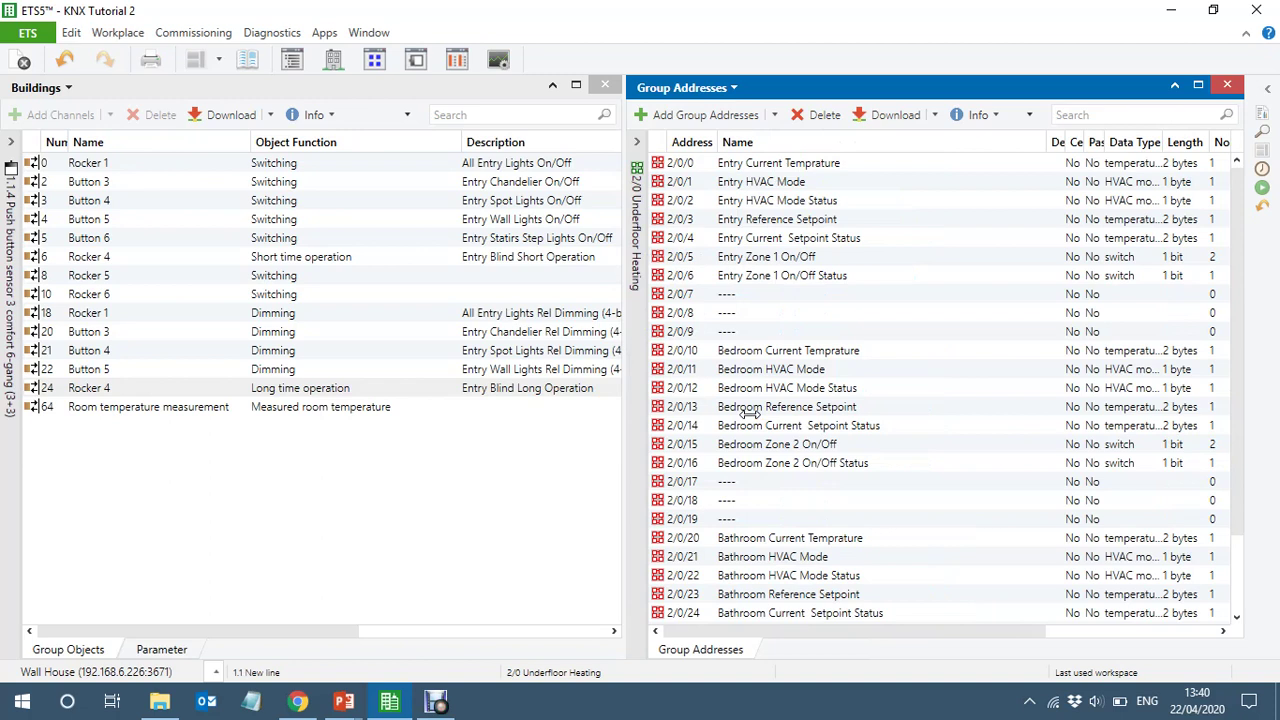
click(867, 166)
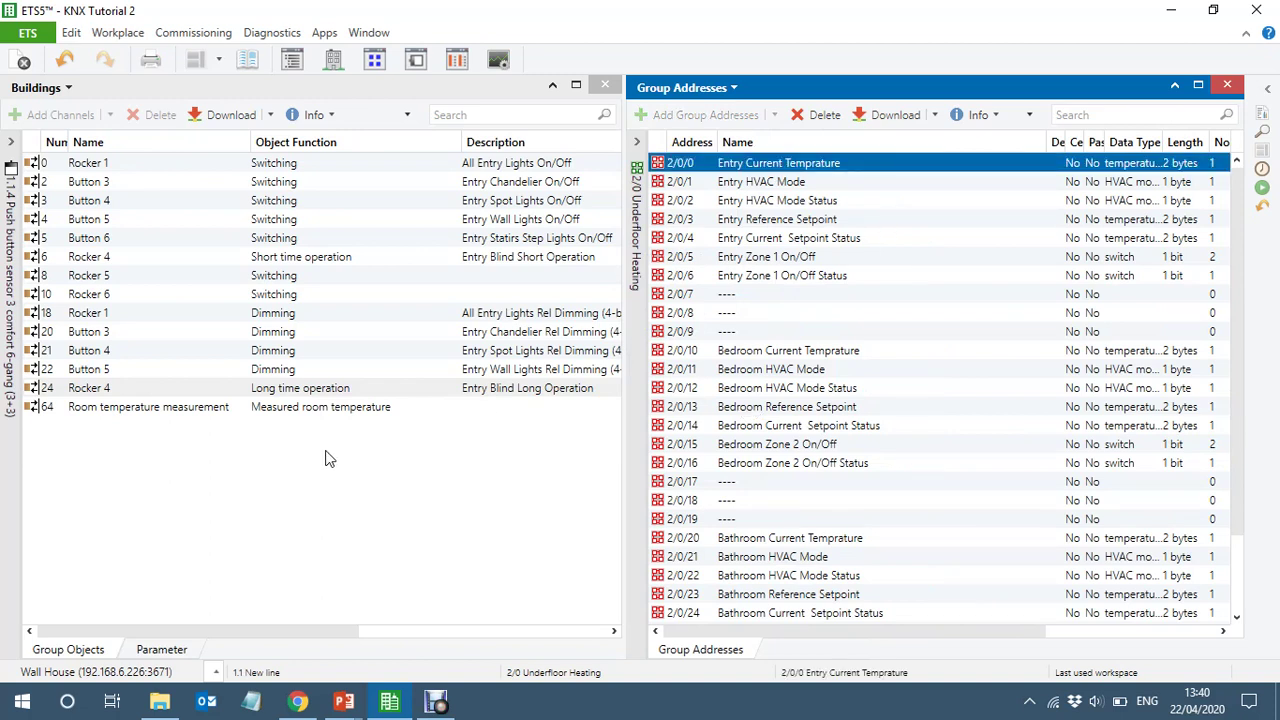
click(117, 412)
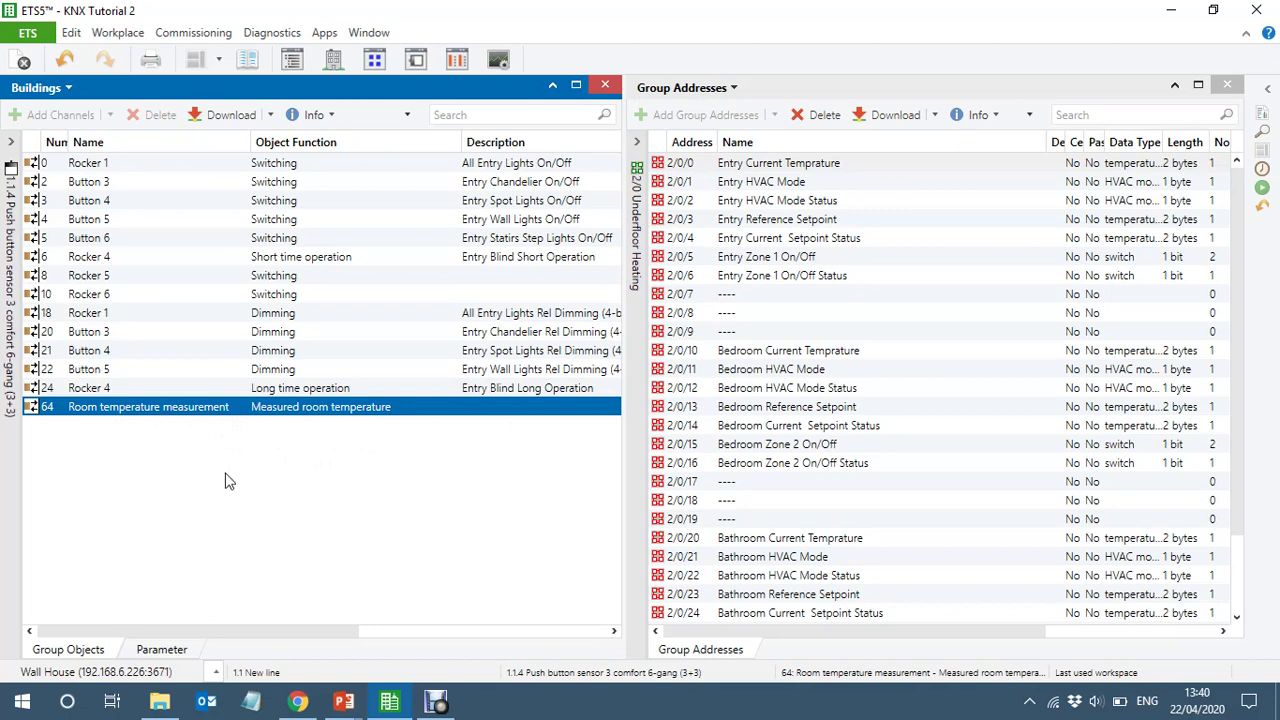
click(160, 651)
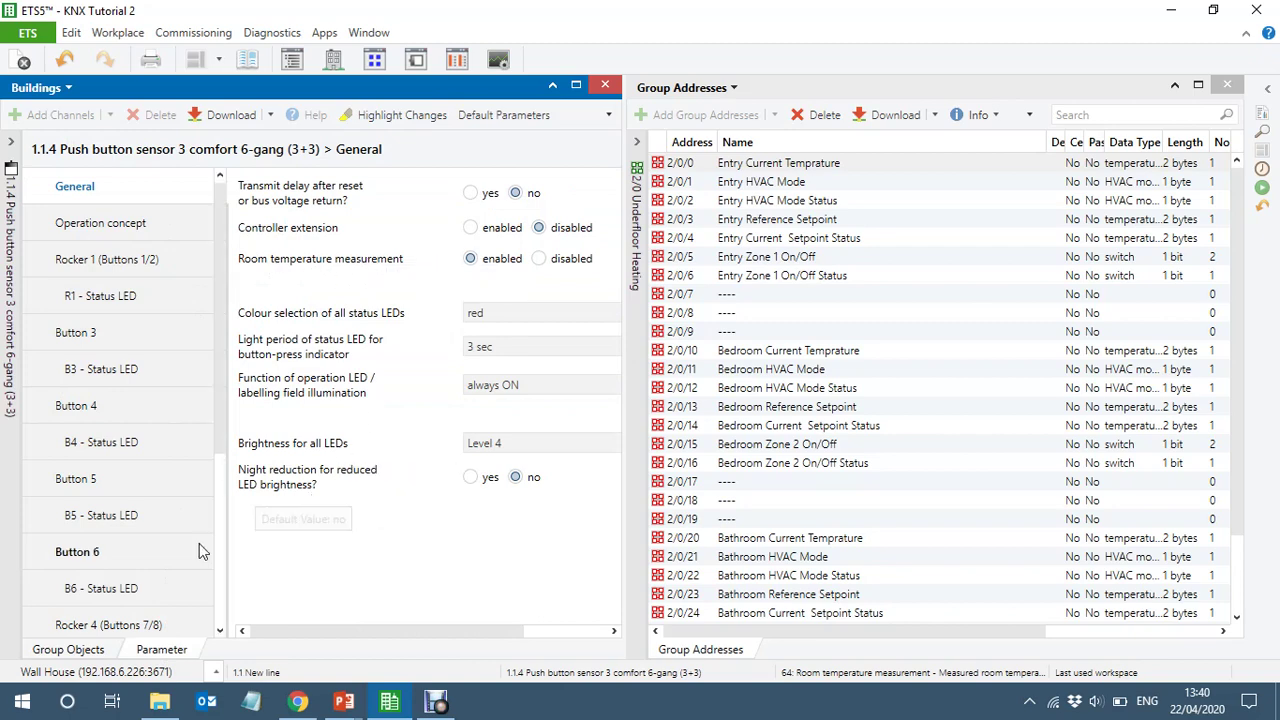
click(80, 650)
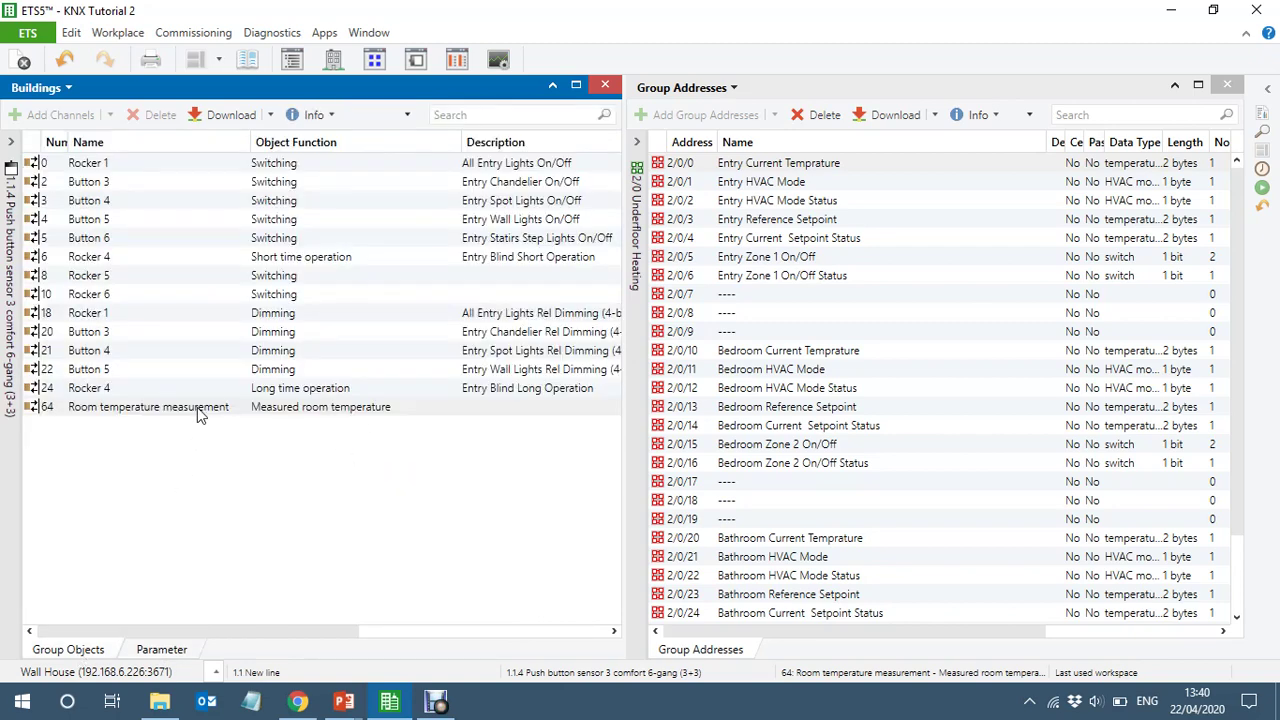
drag(198, 409, 851, 170)
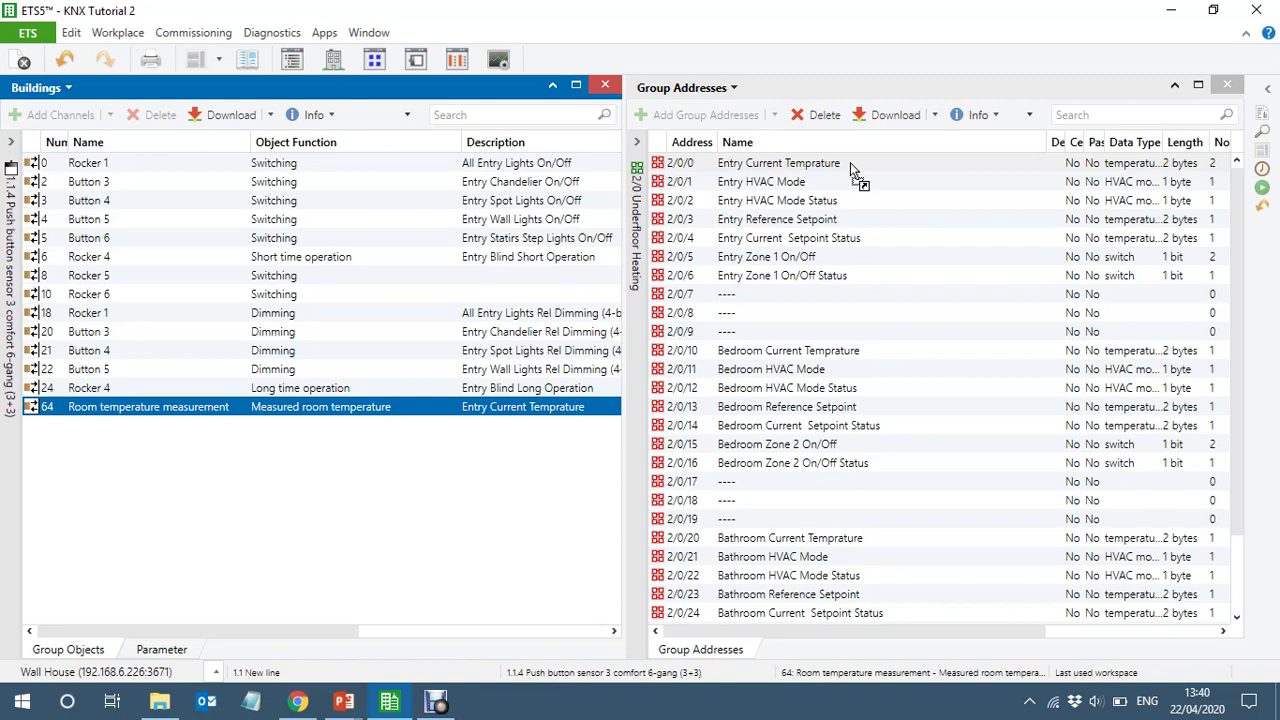
click(137, 277)
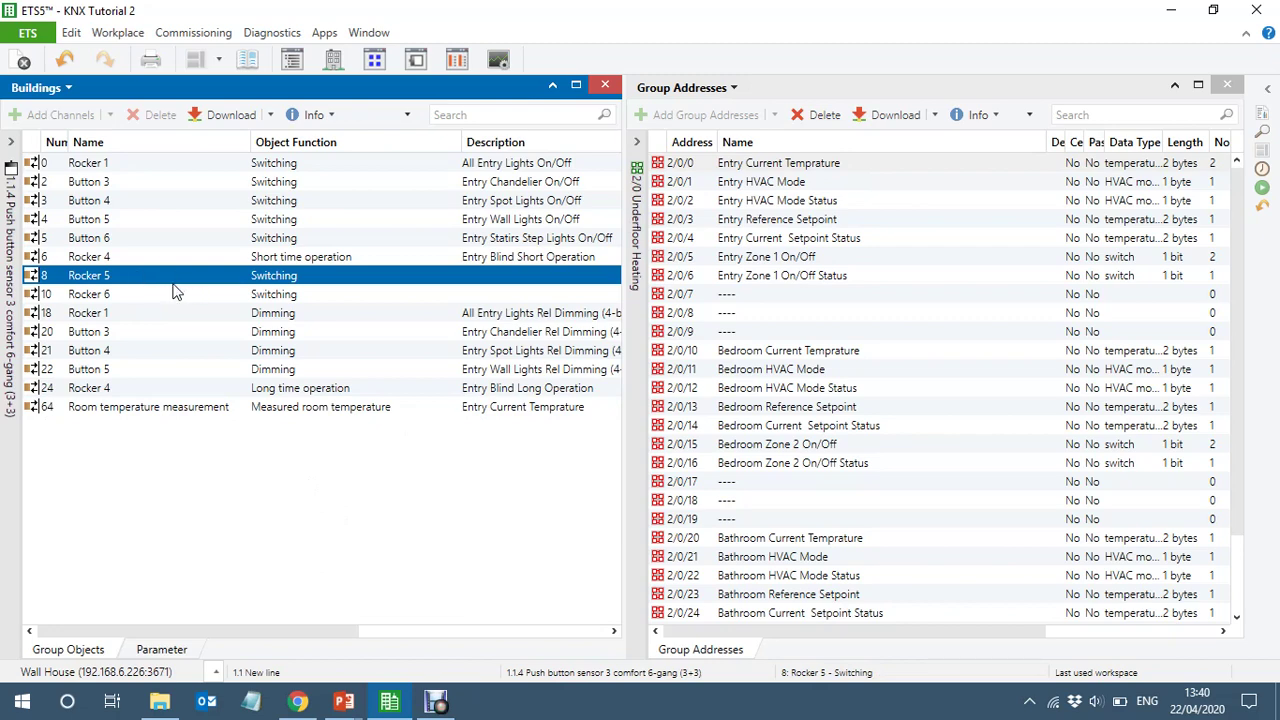
Set the function of Rocker 5 (Buttons 9/10) on the 1.1.4 push button sensor to 2-byte value transmitter
click(151, 294)
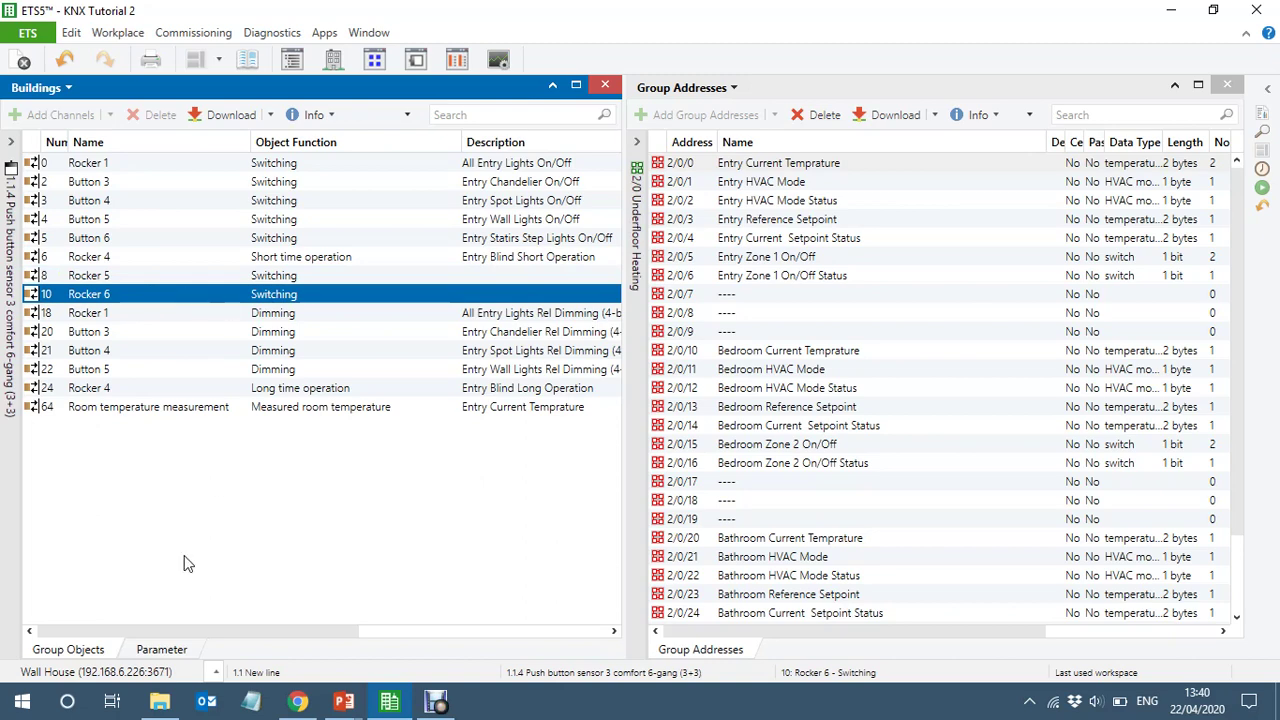
click(150, 649)
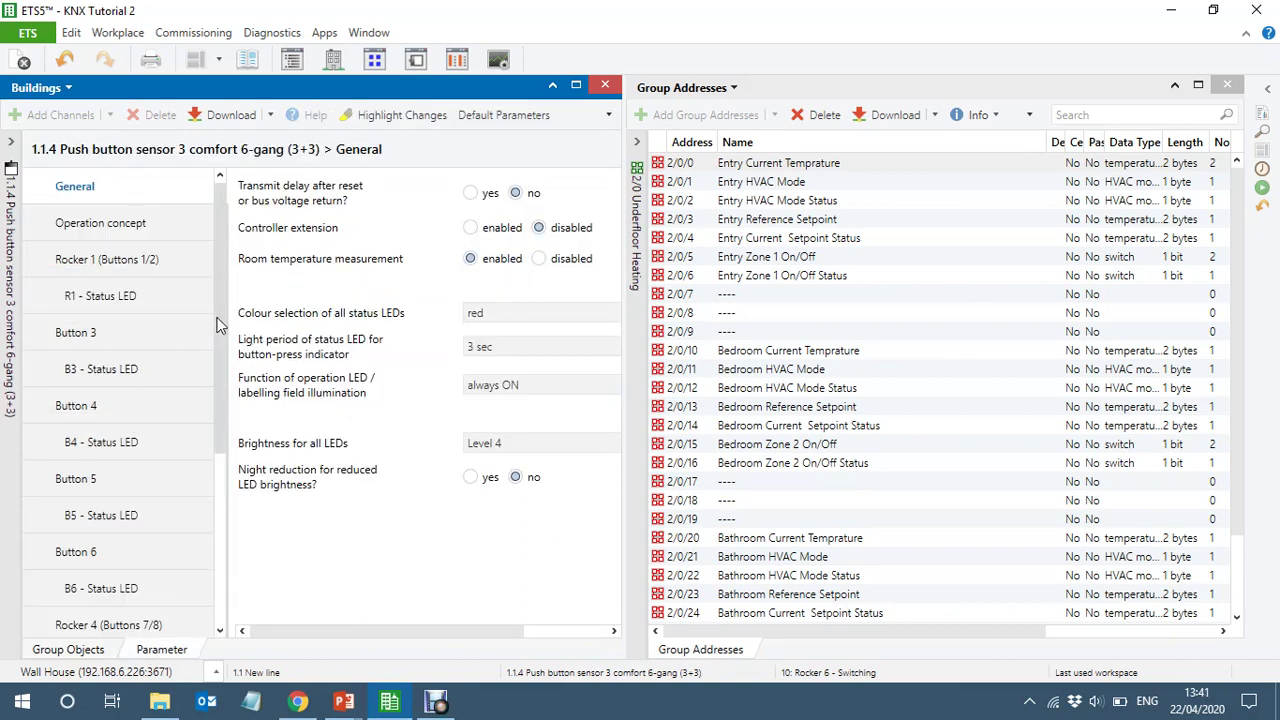
scroll(135, 470, down, 5)
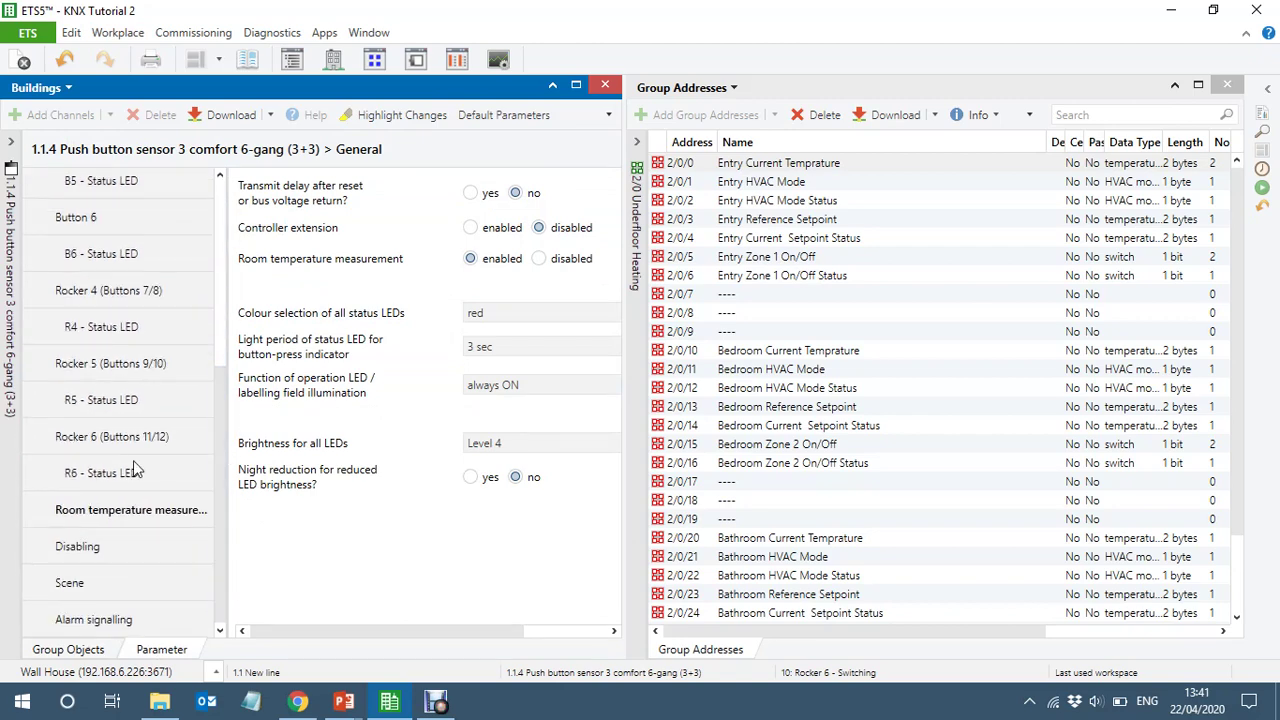
click(100, 366)
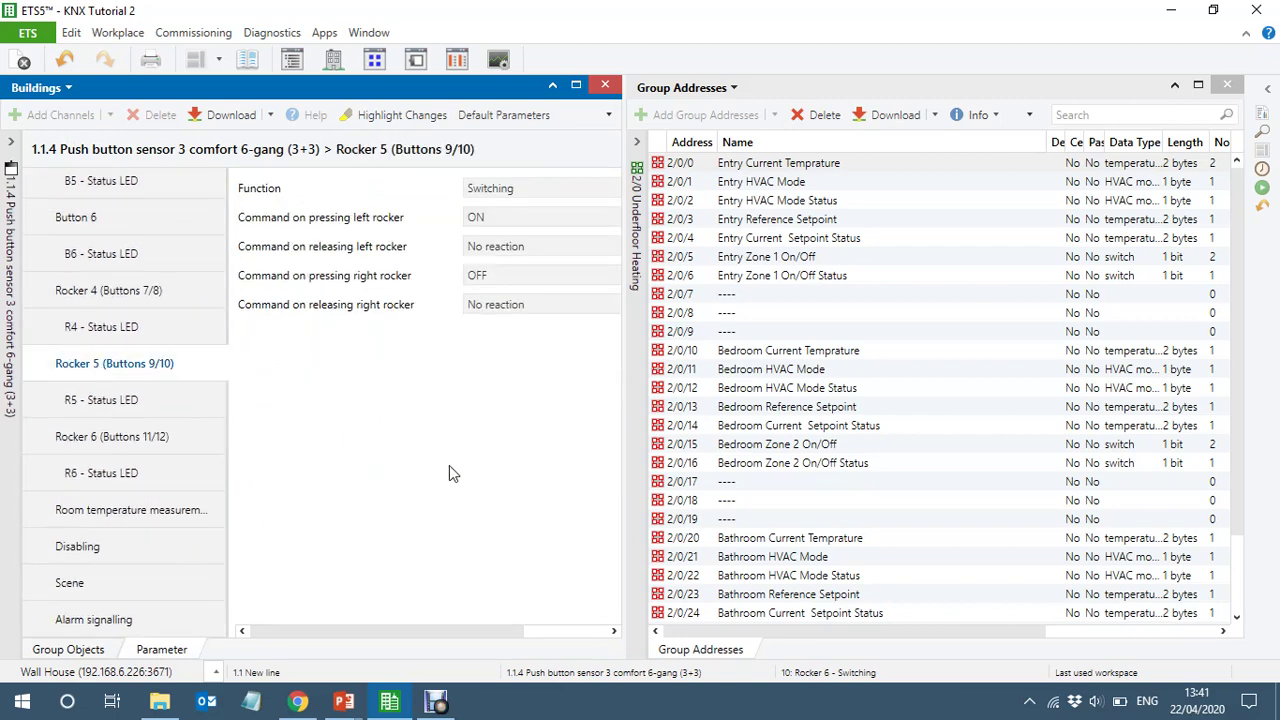
click(513, 190)
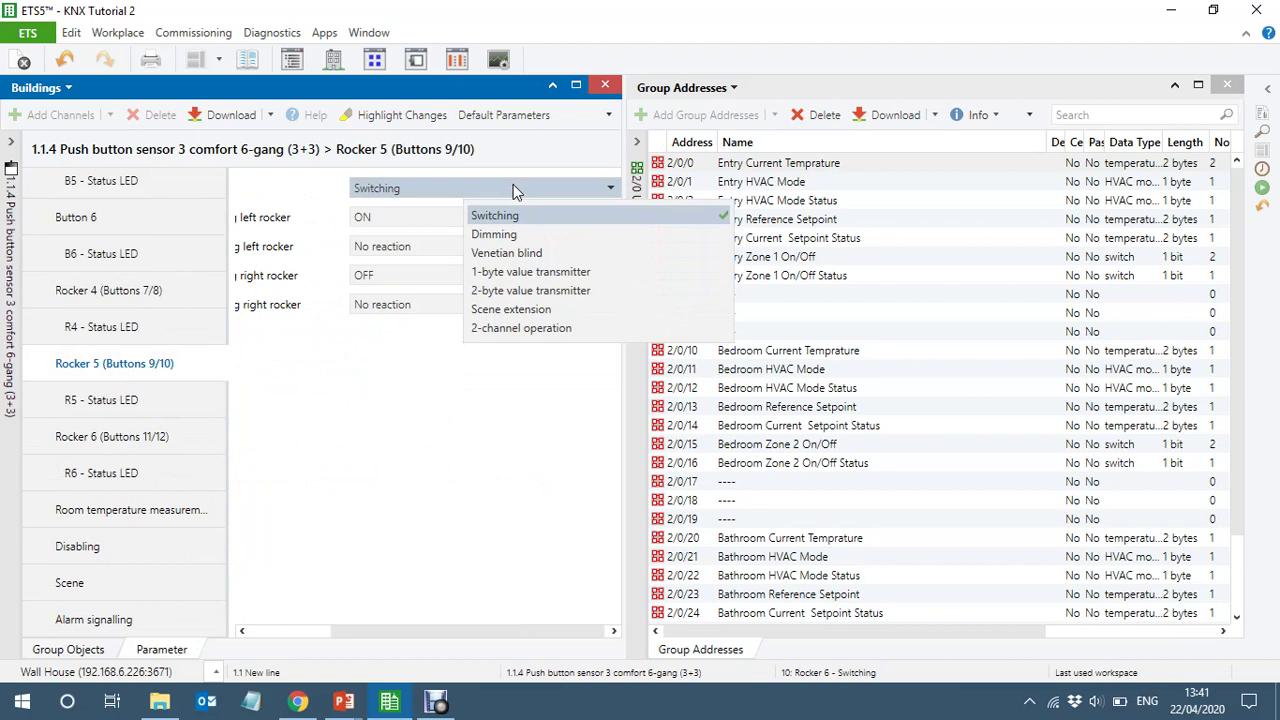
click(538, 291)
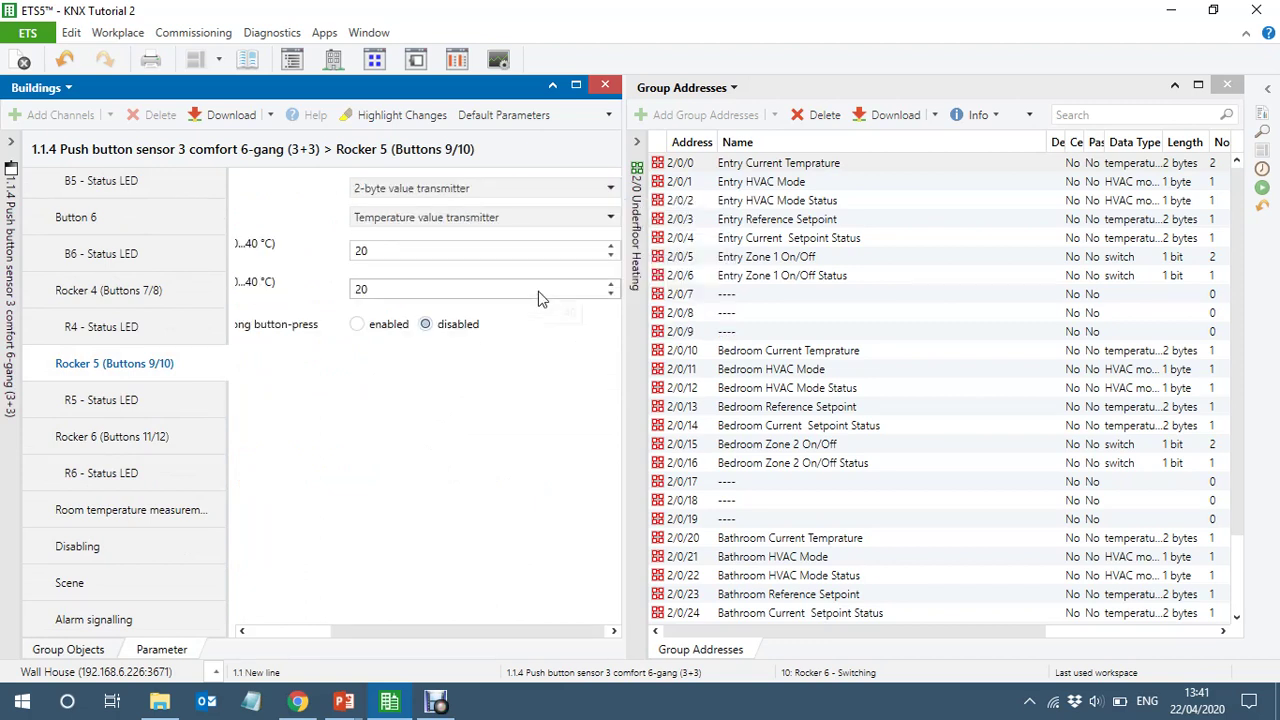
Set Rocker 5's temperature values to 21 °C for the left rocker and 23 °C for the right rocker
double_click(380, 252)
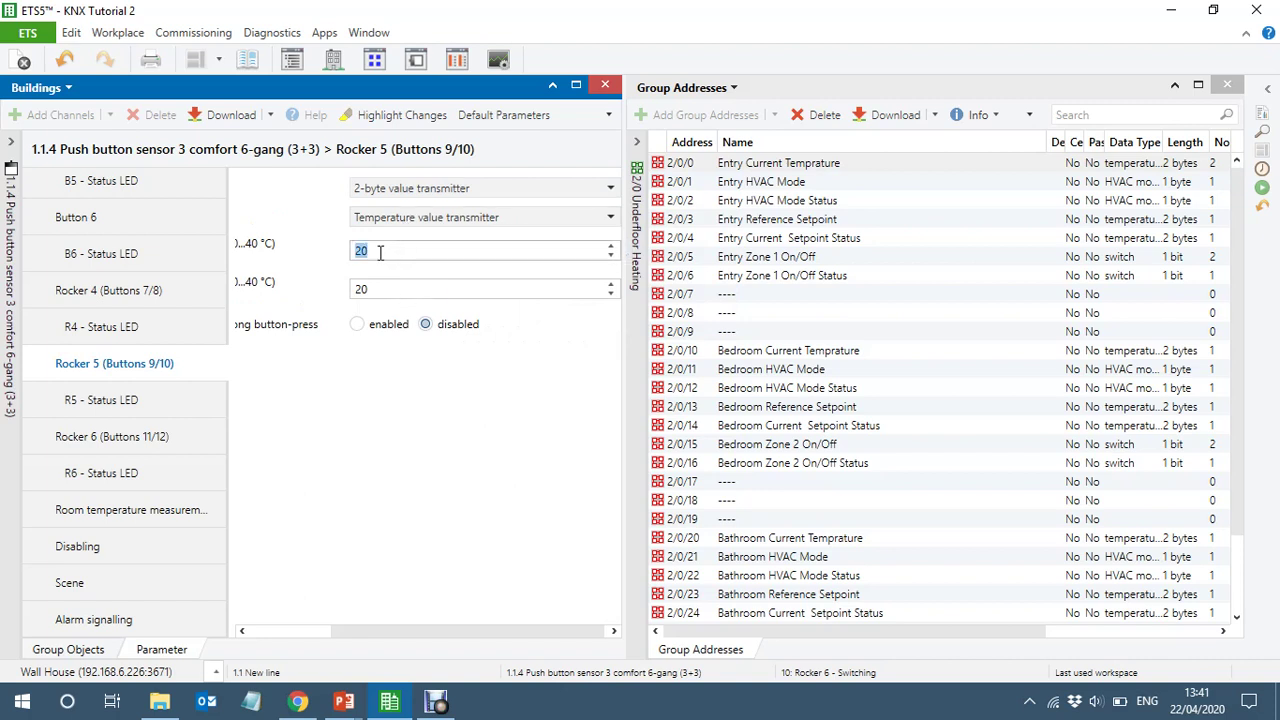
text(21)
double_click(392, 290)
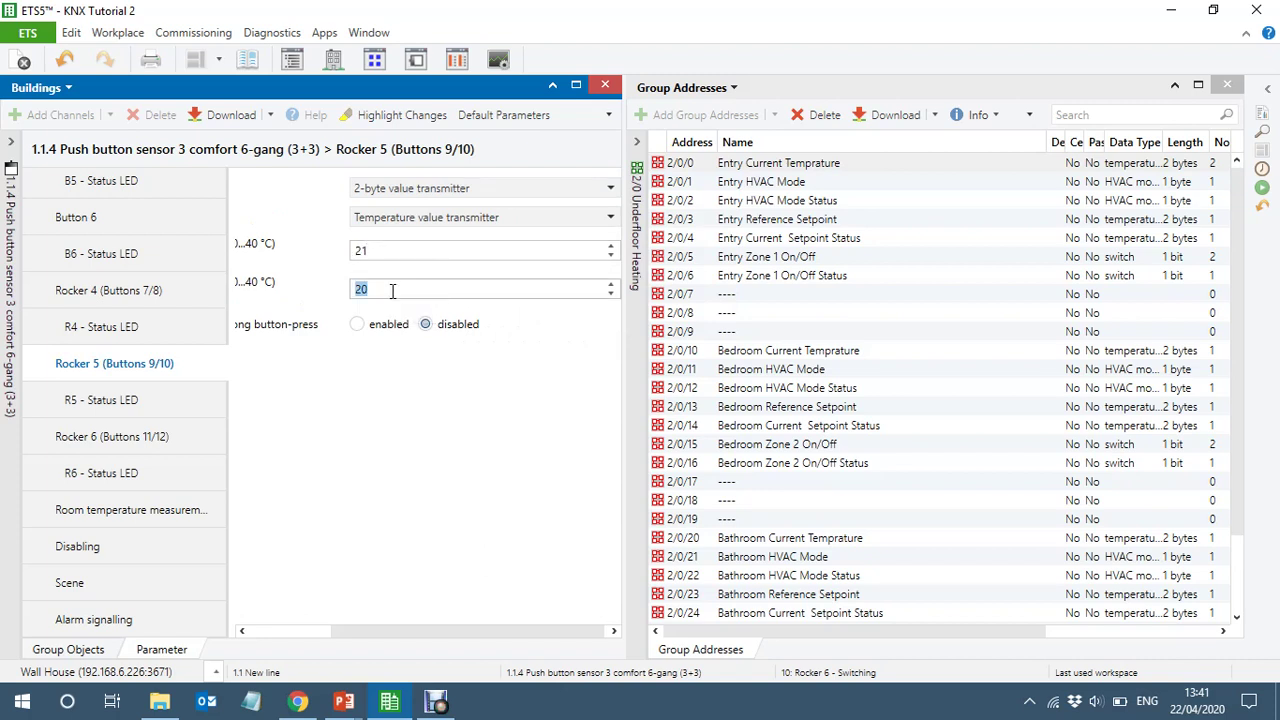
text(23)
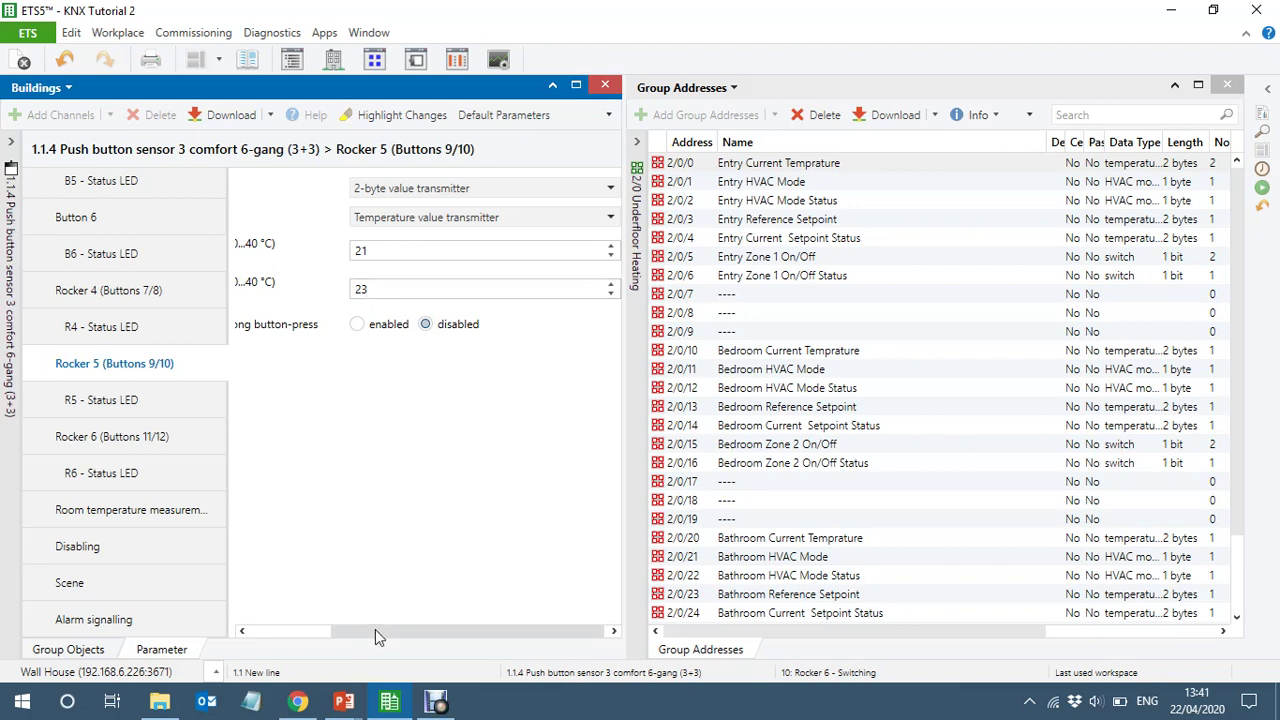
drag(374, 632, 283, 638)
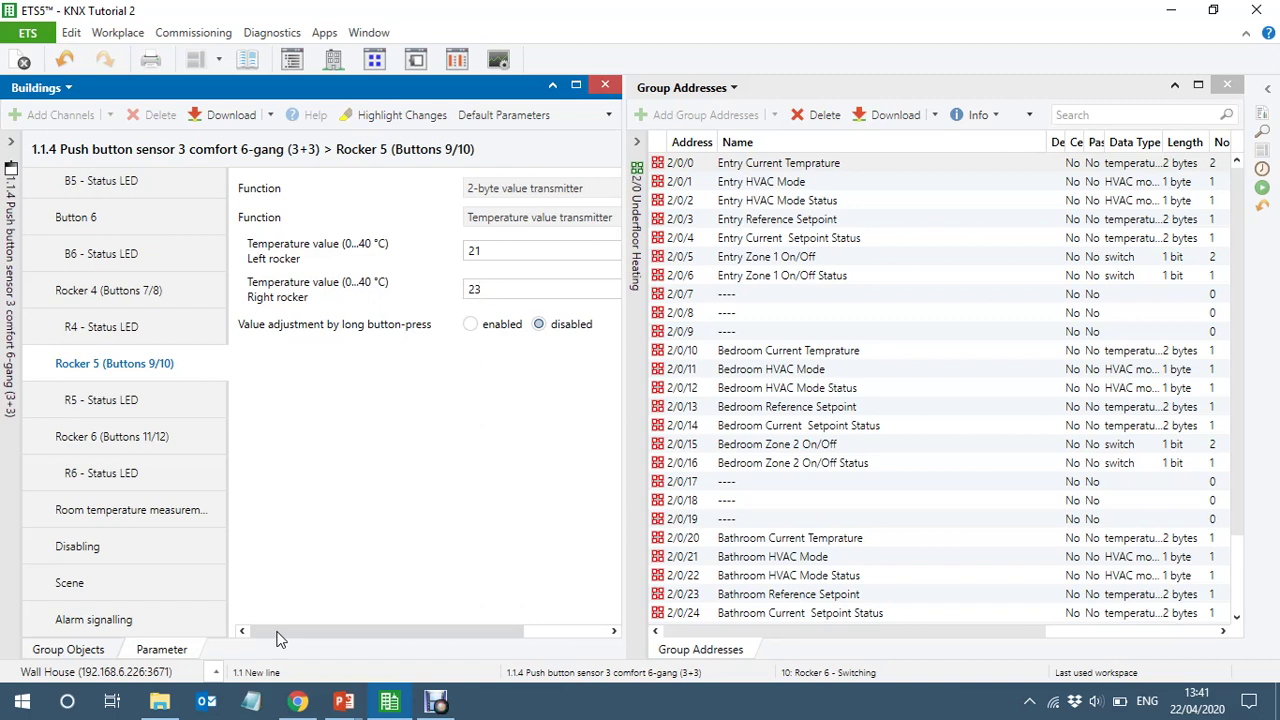
Set the function of Rocker 6 (Buttons 11/12) to 1-byte value transmitter
click(123, 440)
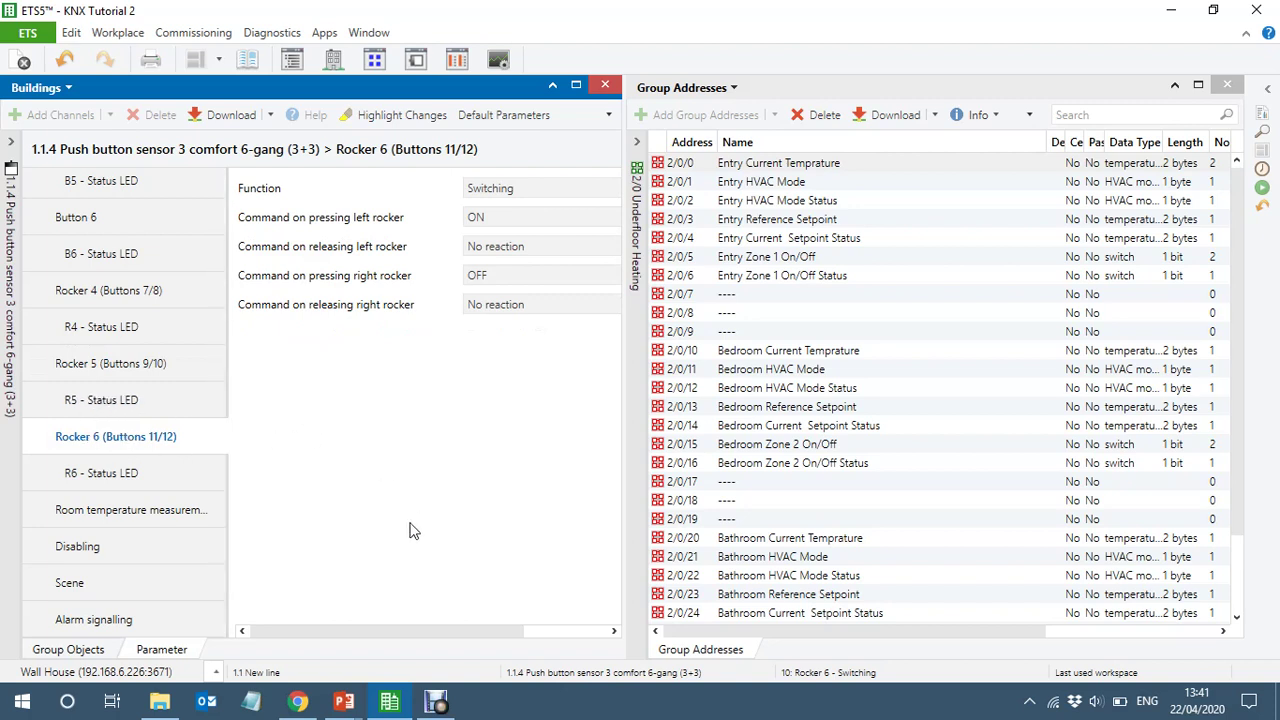
click(504, 192)
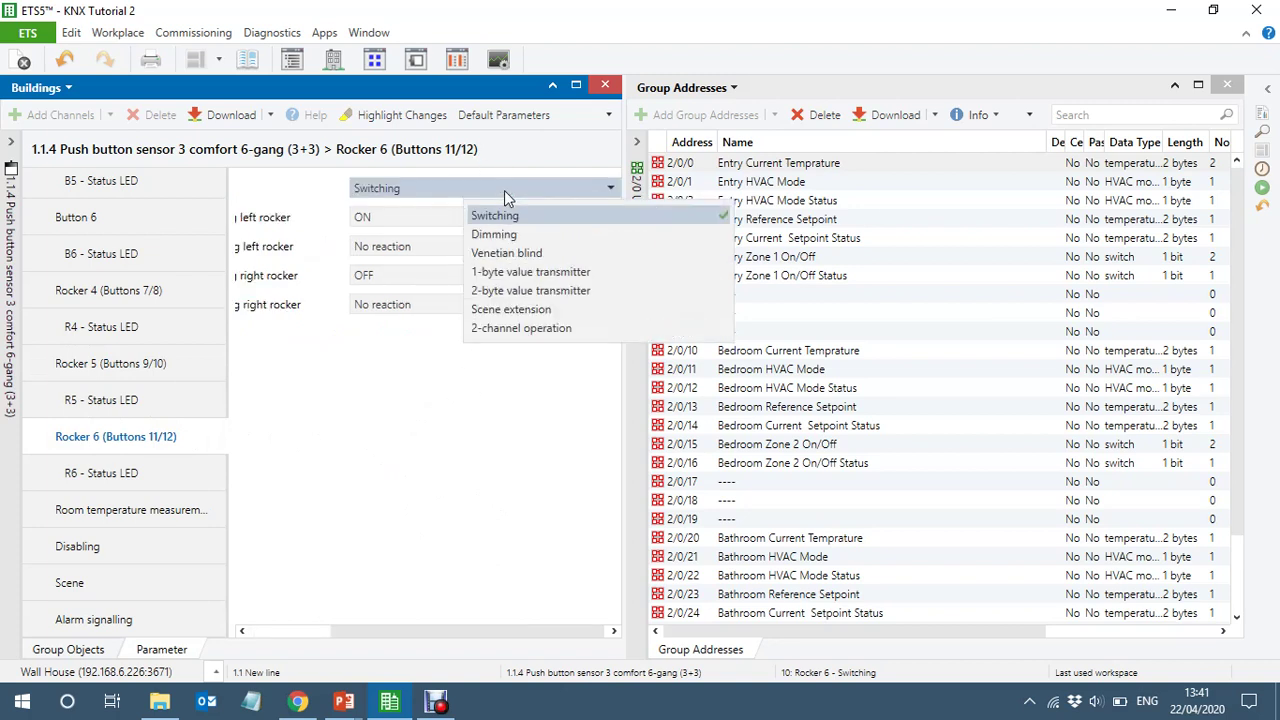
click(538, 278)
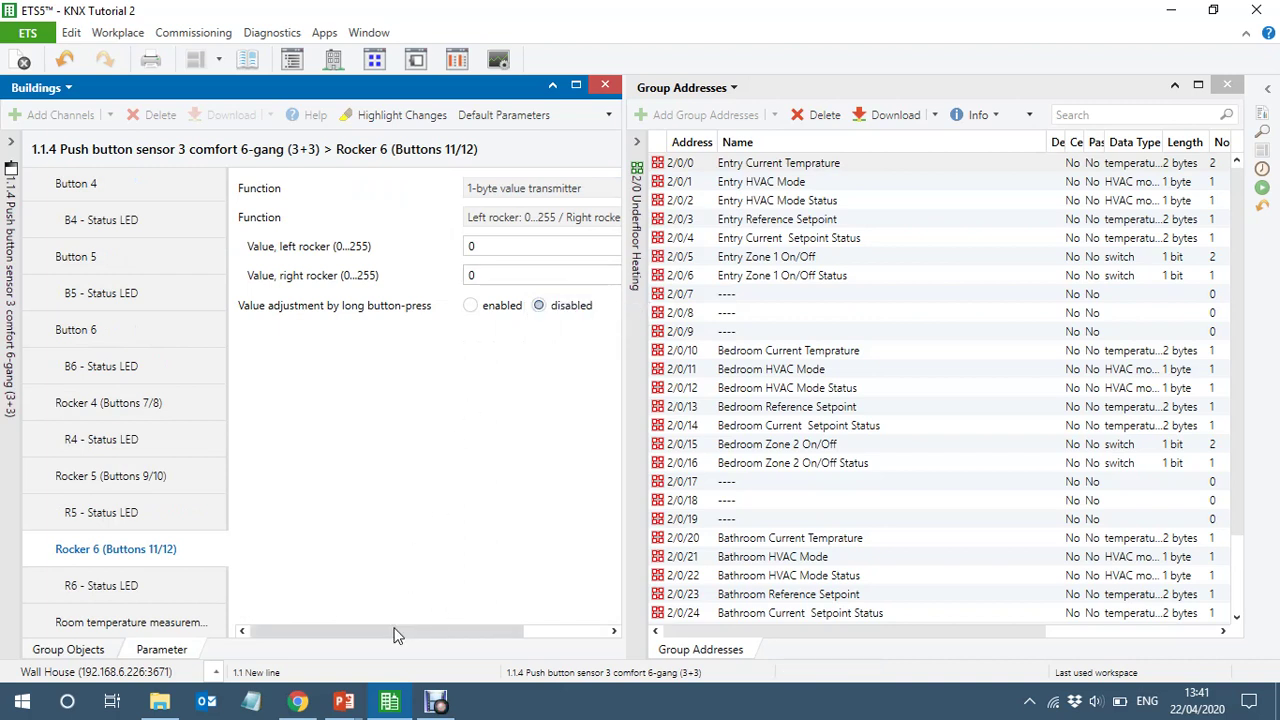
Set Rocker 6's transmitted values to 1 for the left rocker and 4 for the right rocker
mouse_move(395, 636)
mouse_down()
mouse_move(458, 636)
mouse_move(388, 645)
mouse_up()
double_click(492, 248)
text(1)
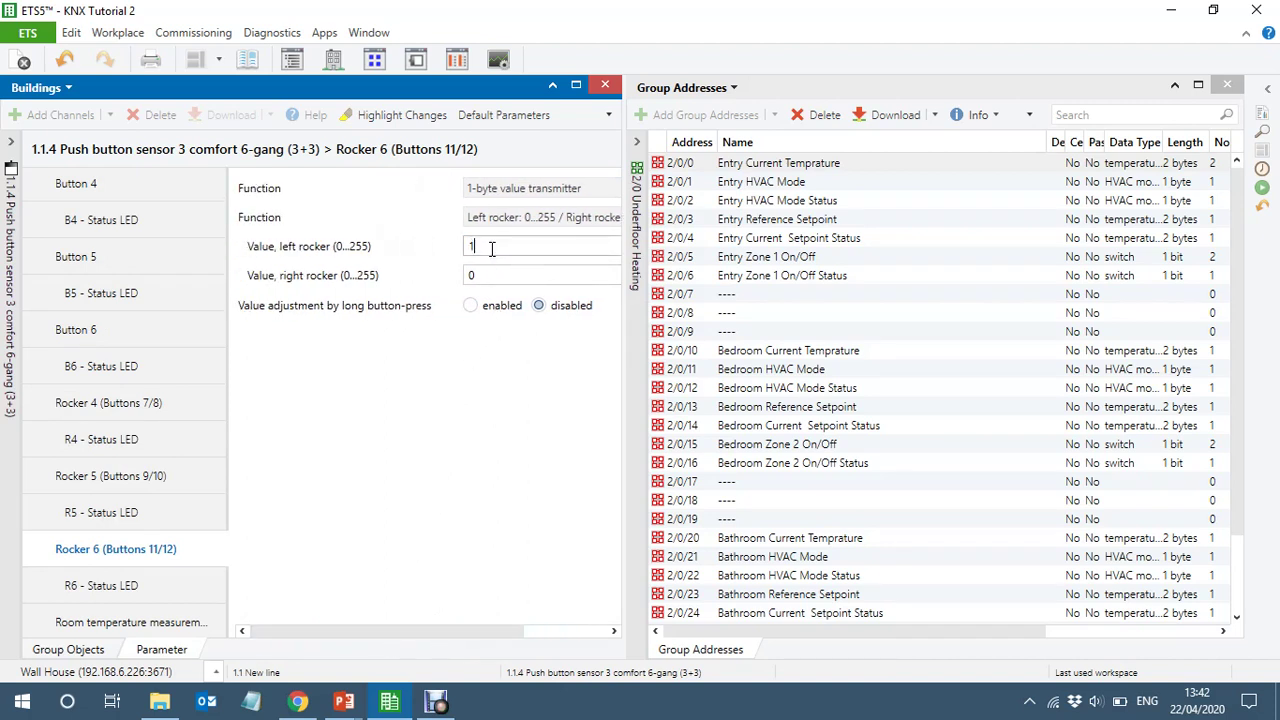
double_click(496, 274)
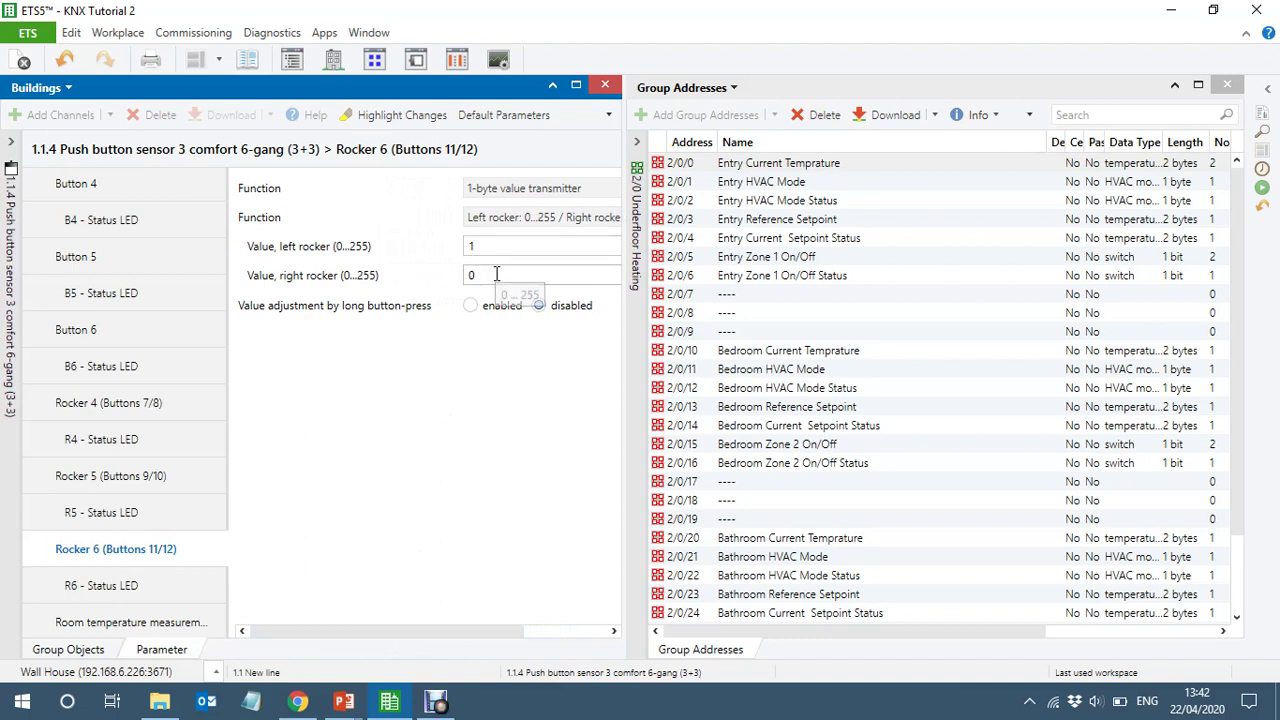
text(4)
click(392, 434)
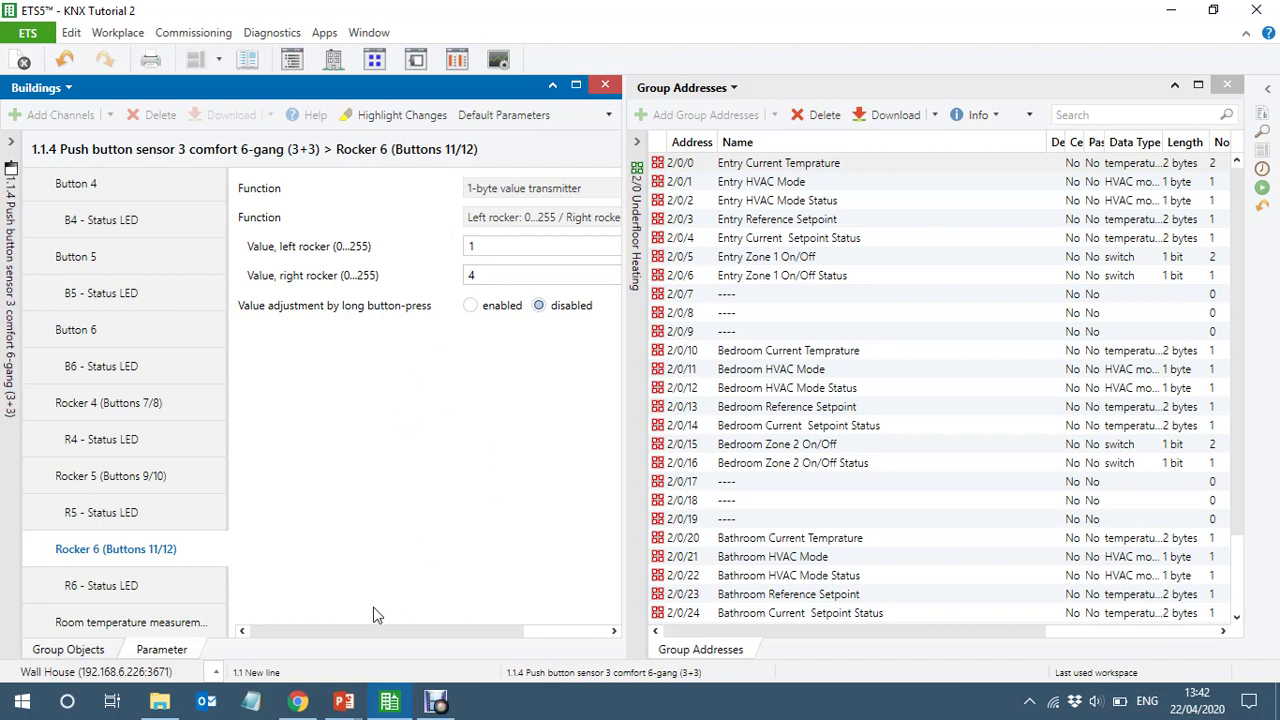
drag(340, 632, 405, 625)
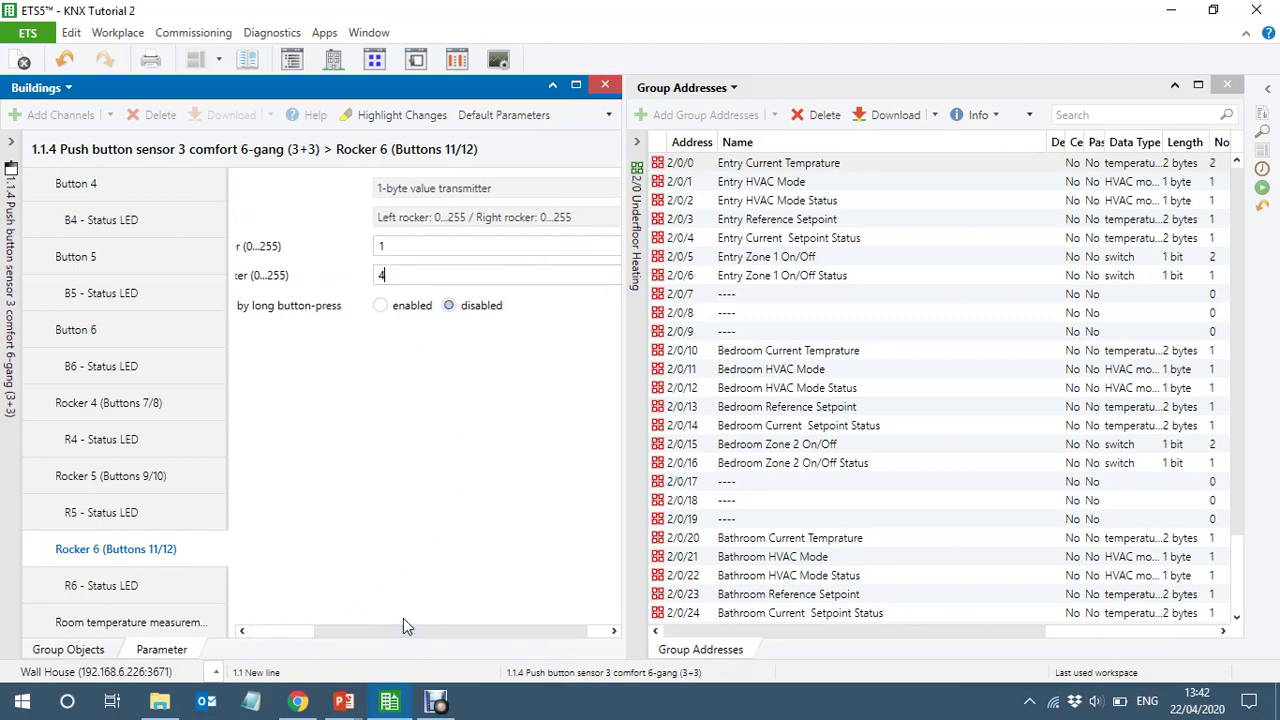
click(547, 218)
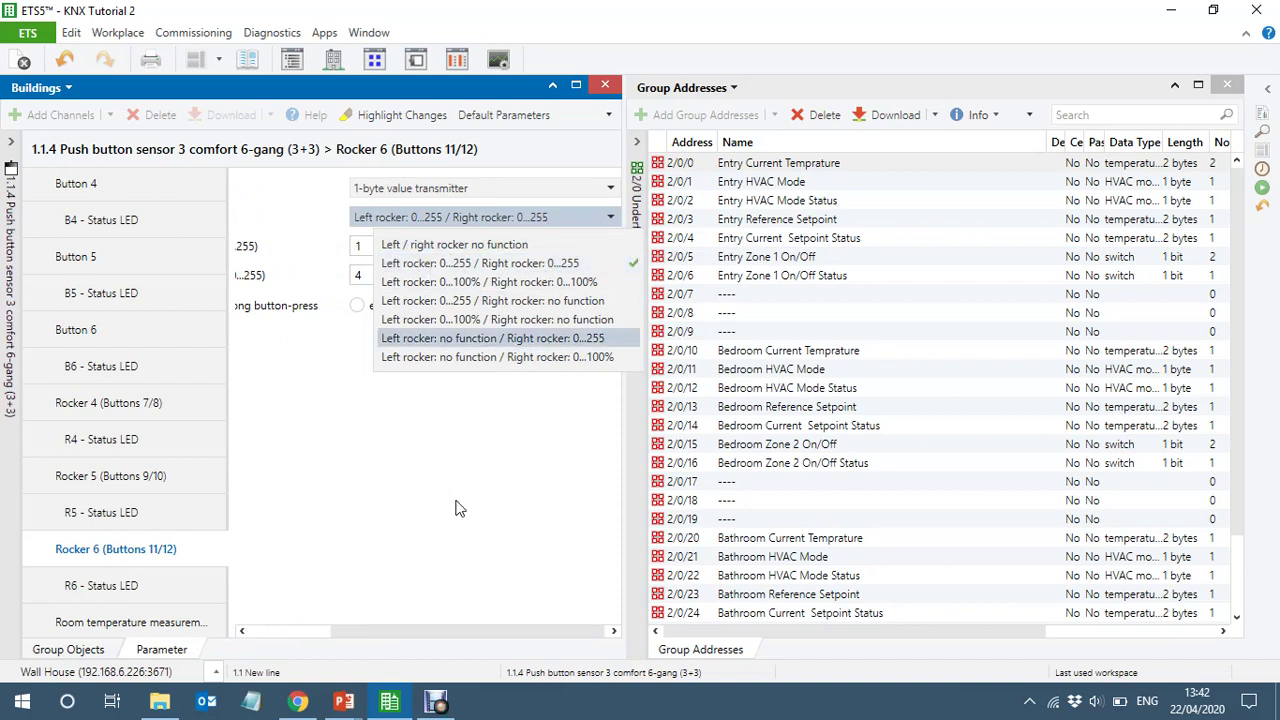
click(431, 437)
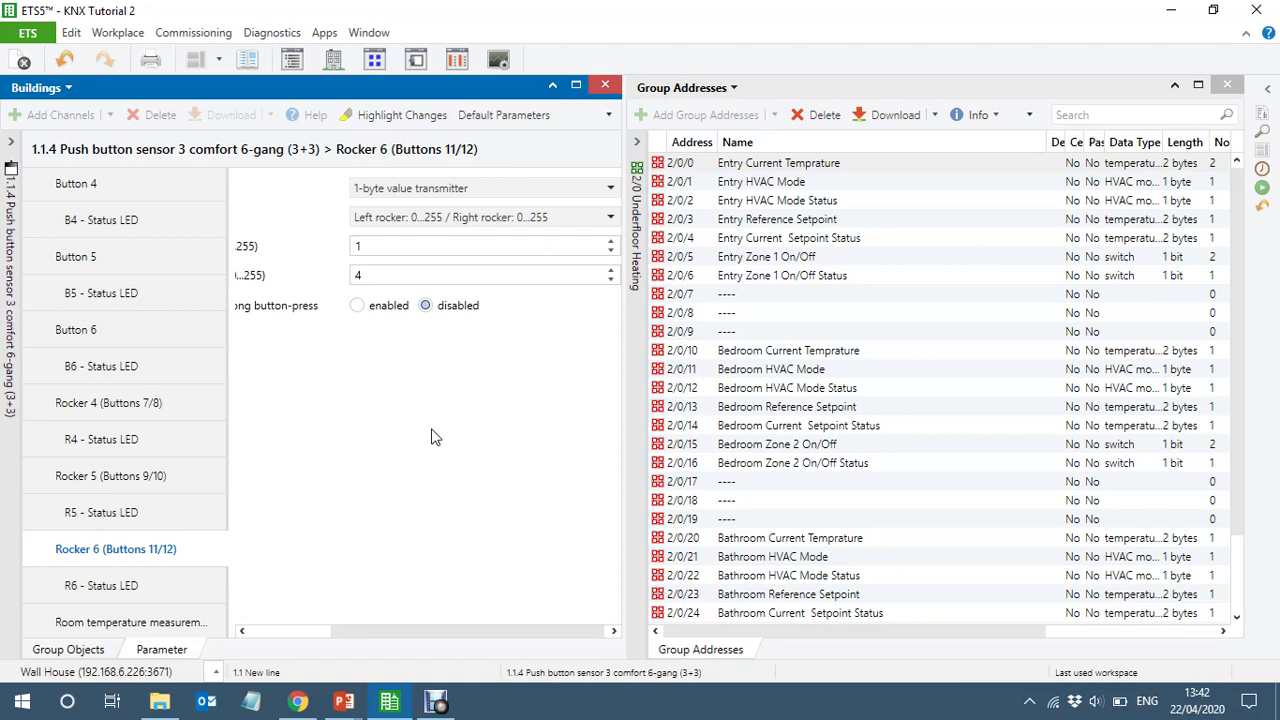
Link Rocker 5's temperature value object to Entry Reference Setpoint and Rocker 6's value object to Entry HVAC Mode
click(80, 652)
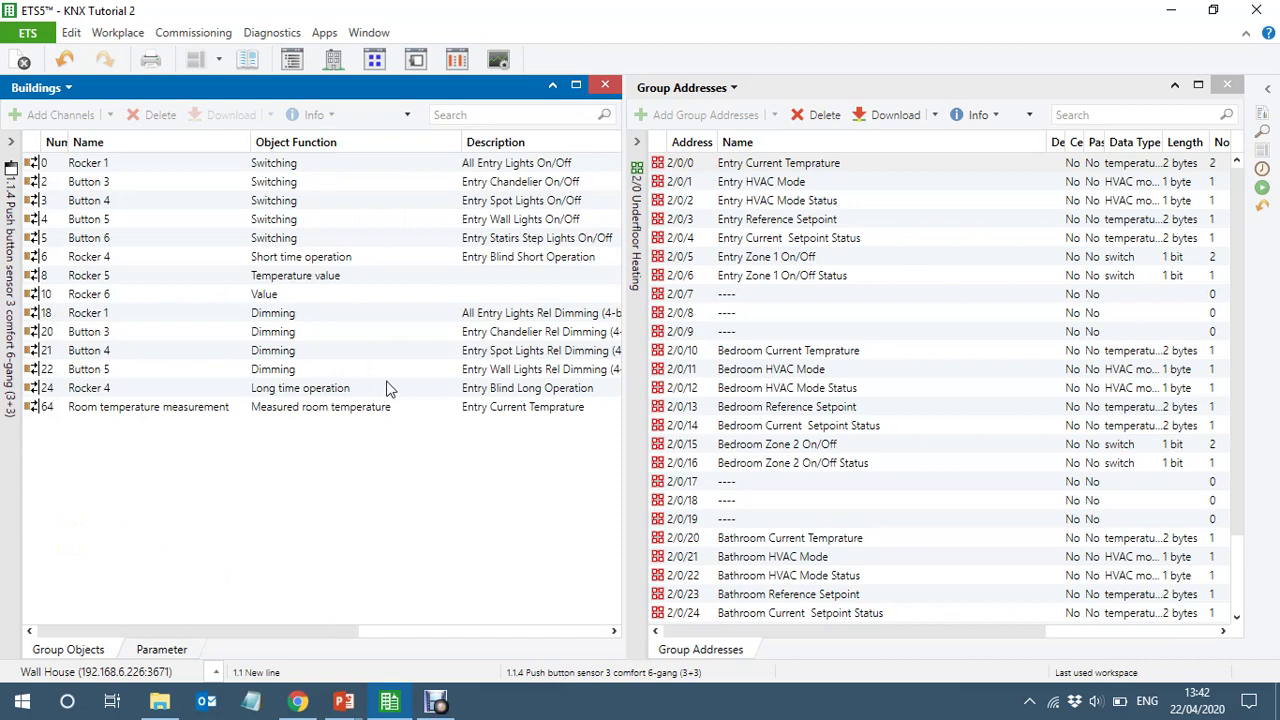
click(281, 276)
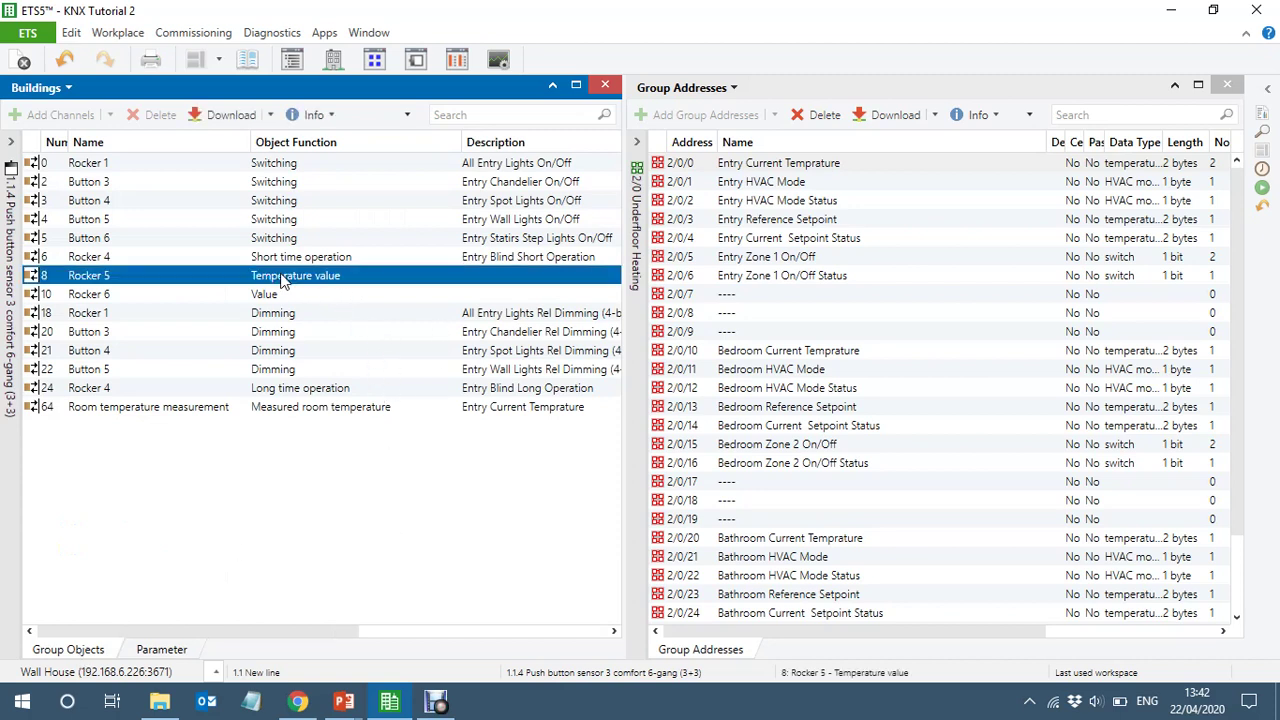
drag(281, 278, 822, 226)
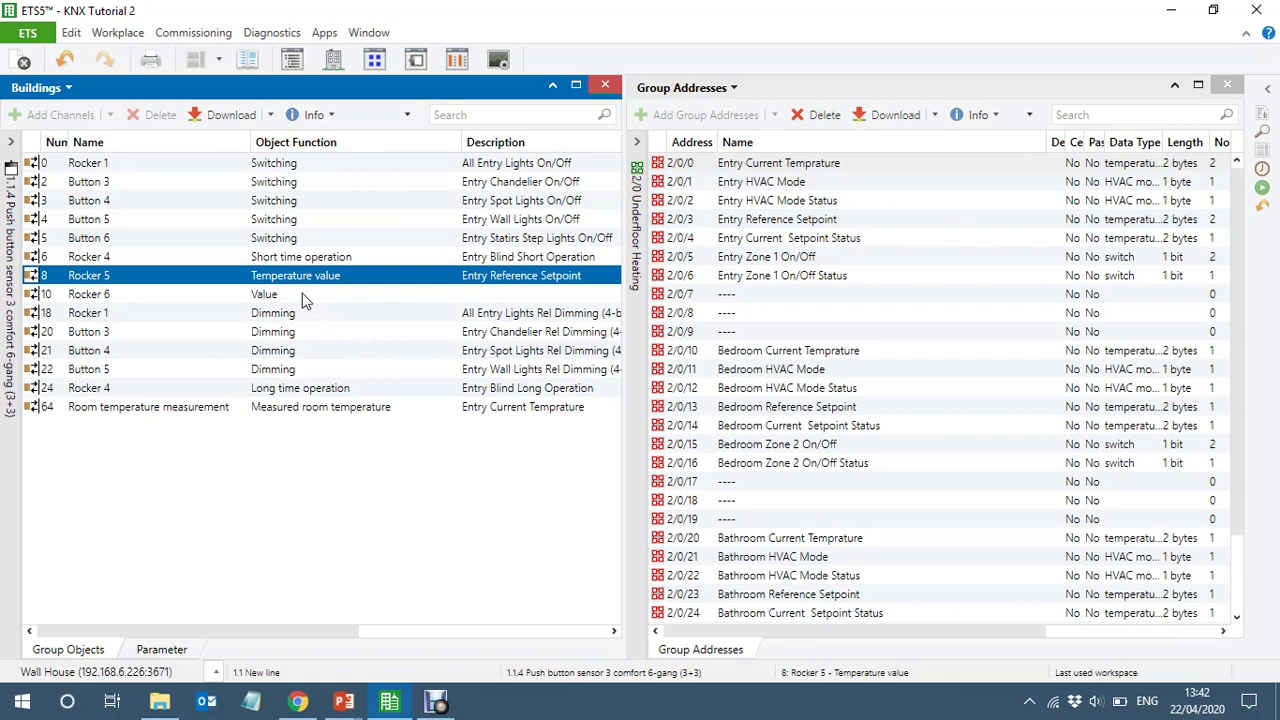
click(305, 297)
drag(305, 300, 793, 184)
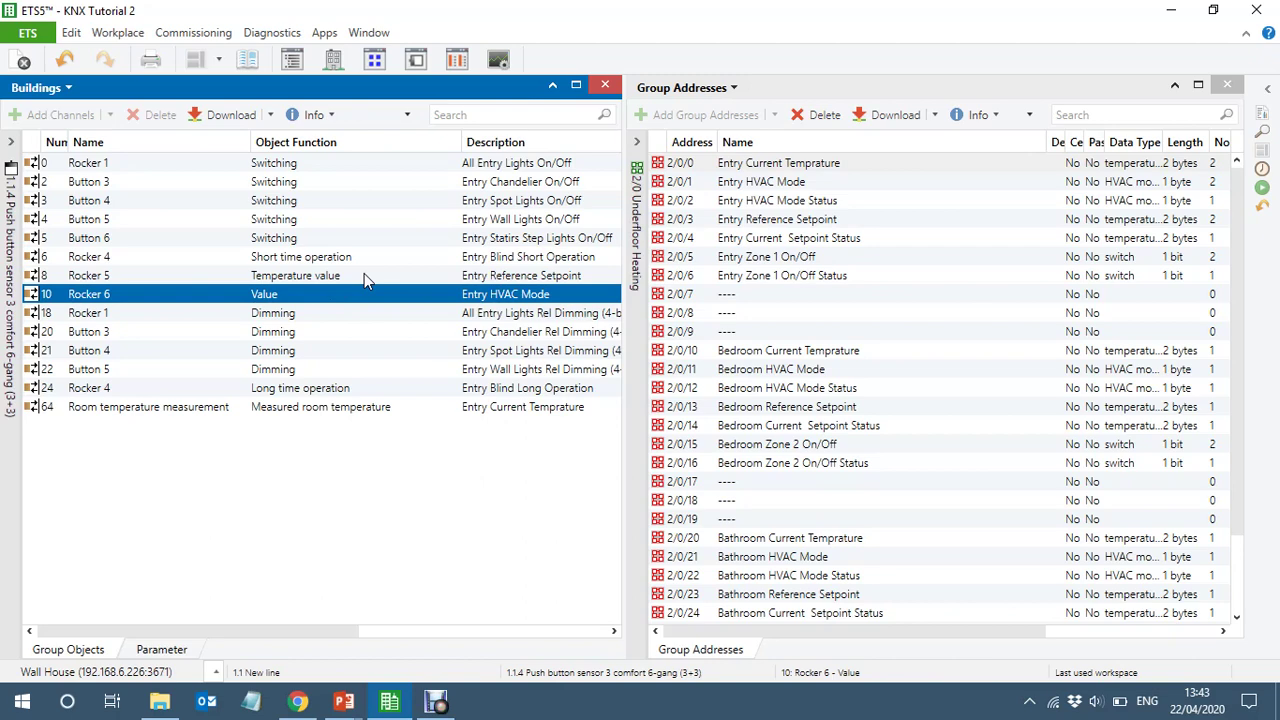
click(364, 276)
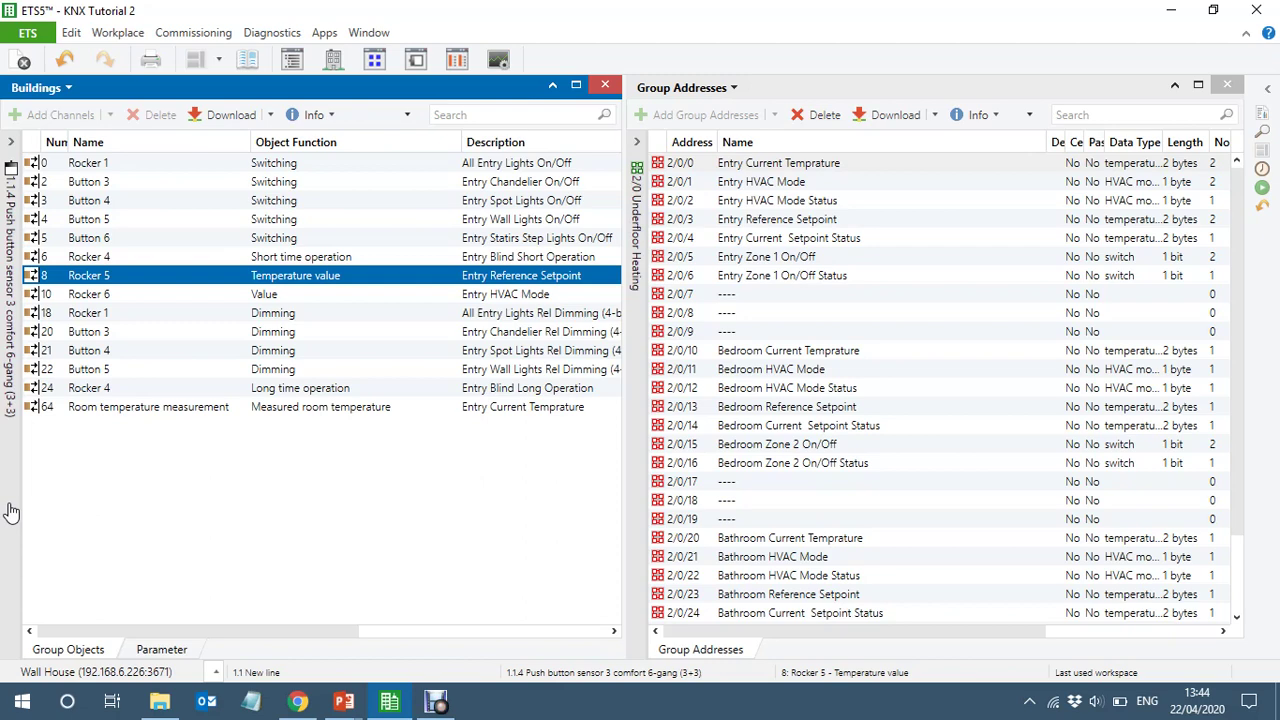
Delete the unconfigured 1.1.5 push button sensor from Bedroom 2
click(10, 512)
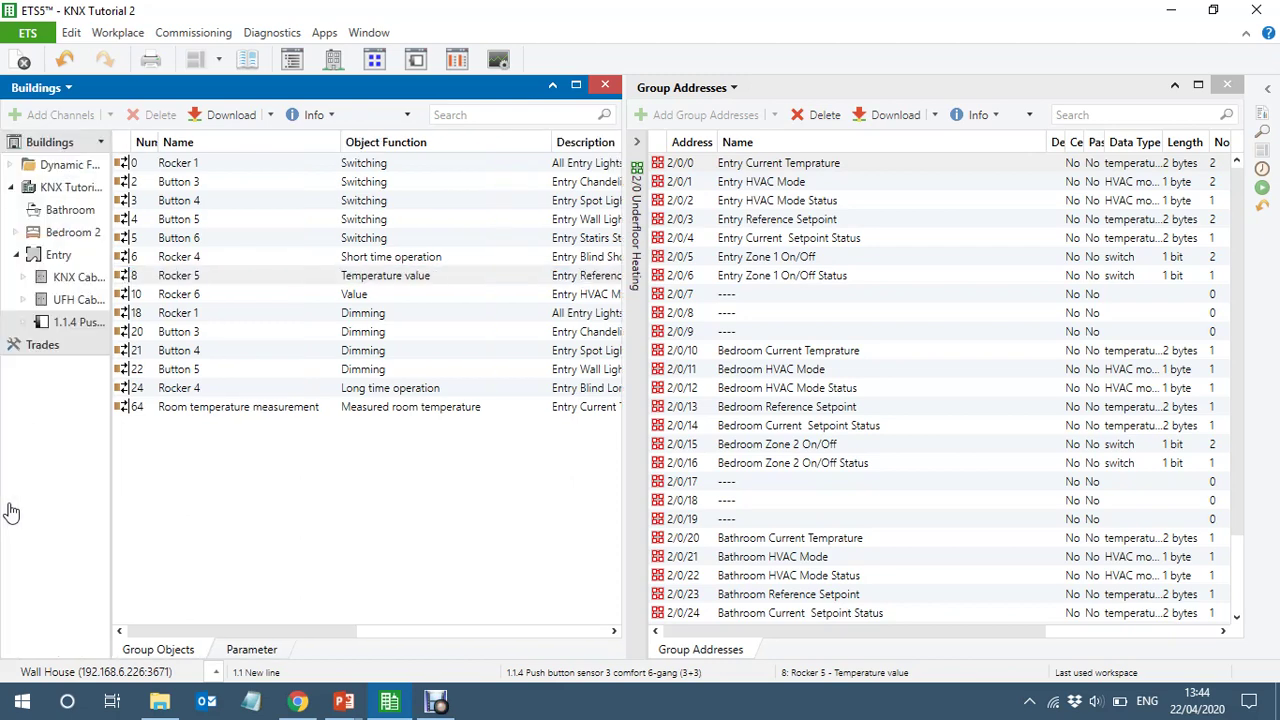
click(16, 234)
click(75, 256)
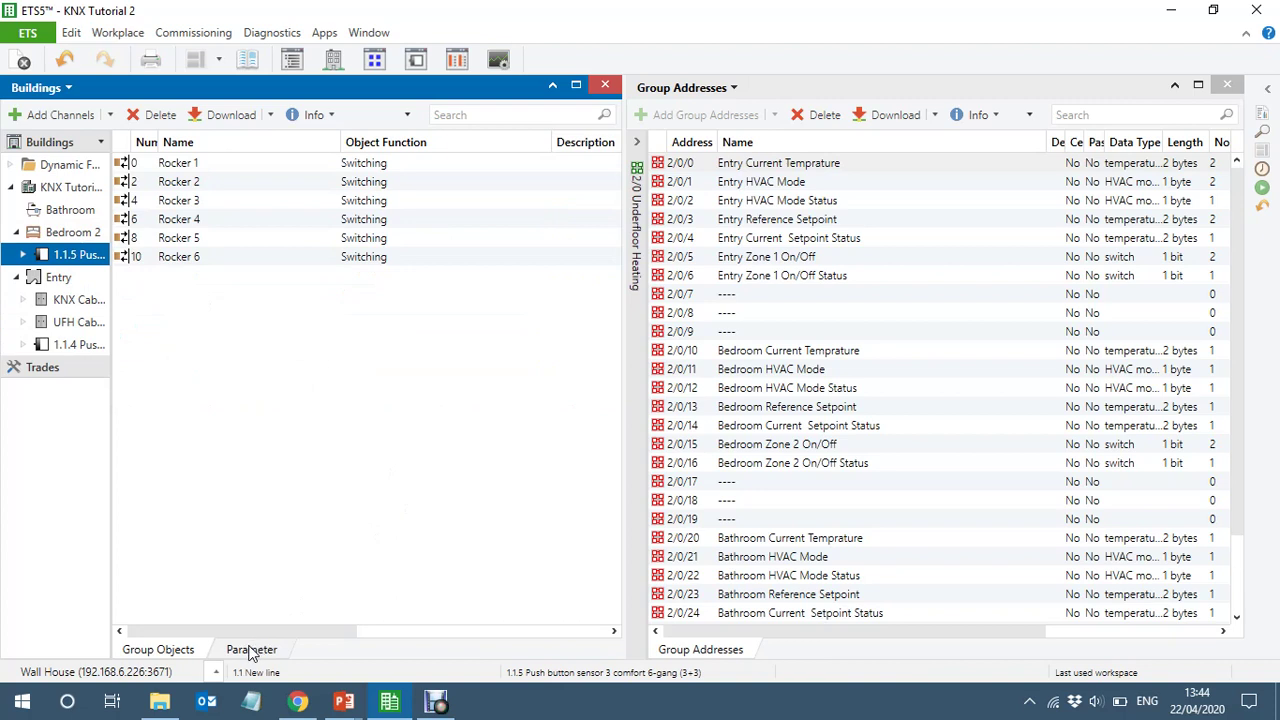
click(66, 232)
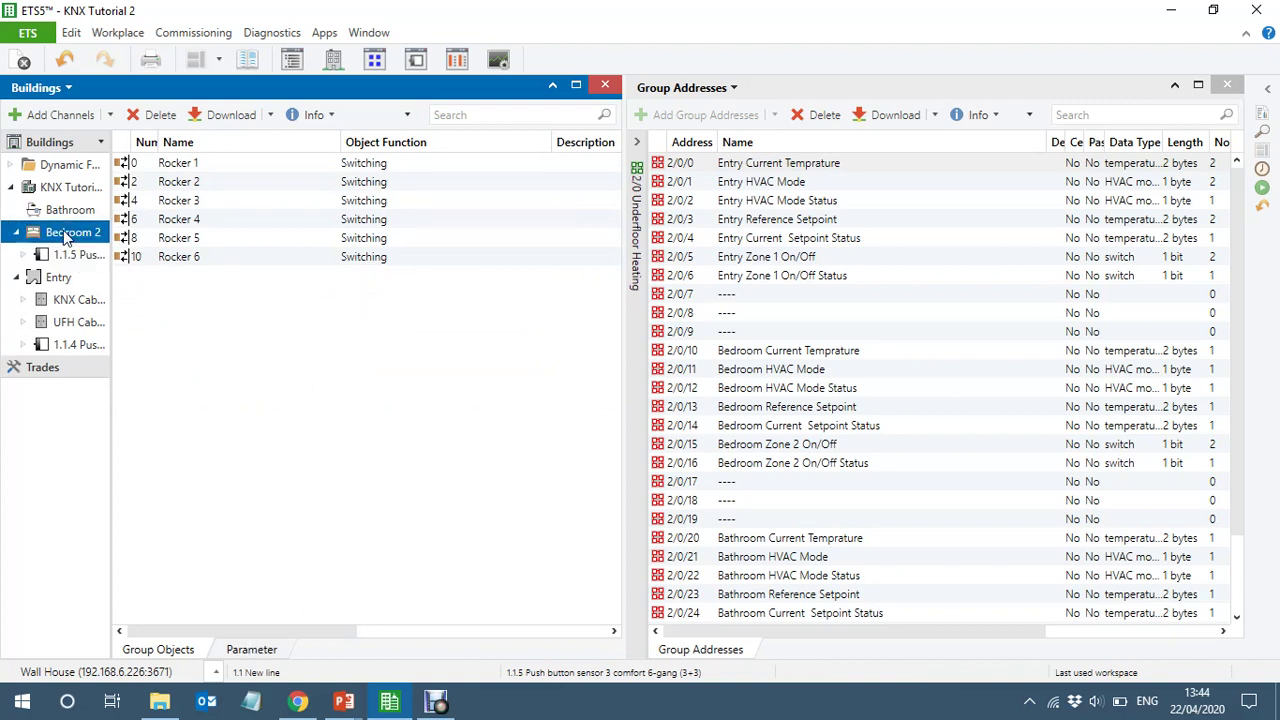
click(266, 165)
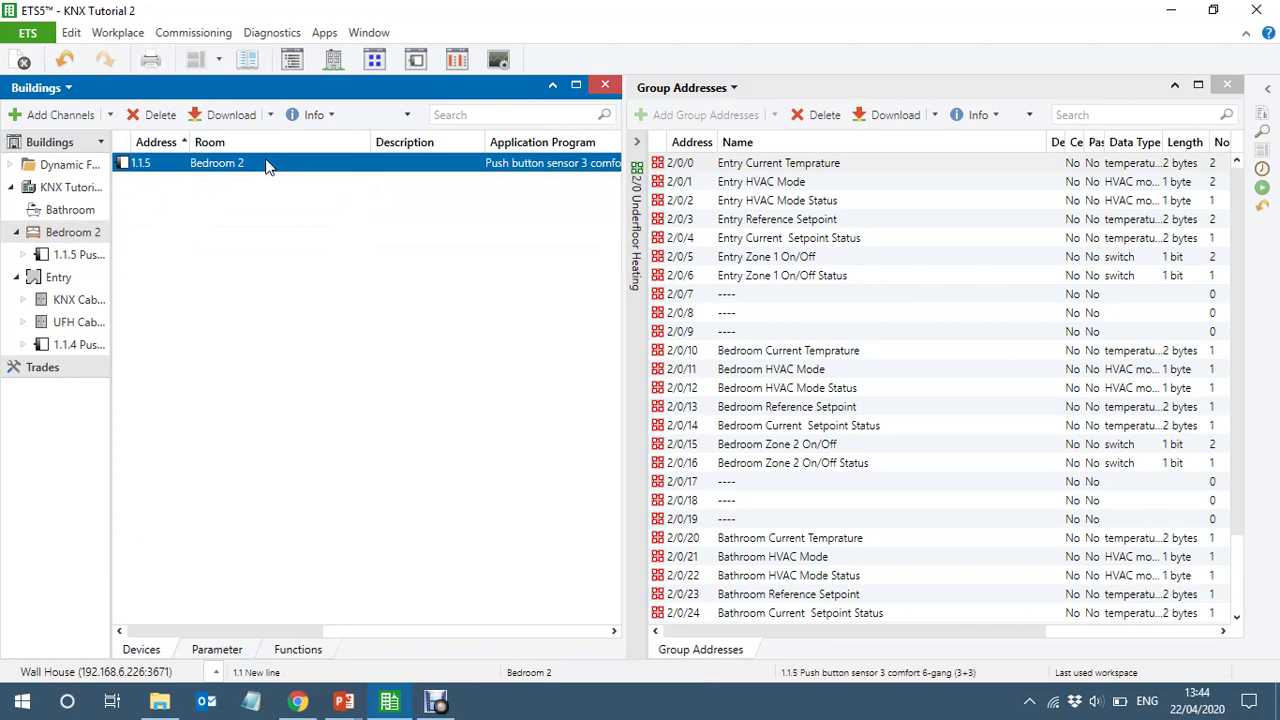
key(Delete)
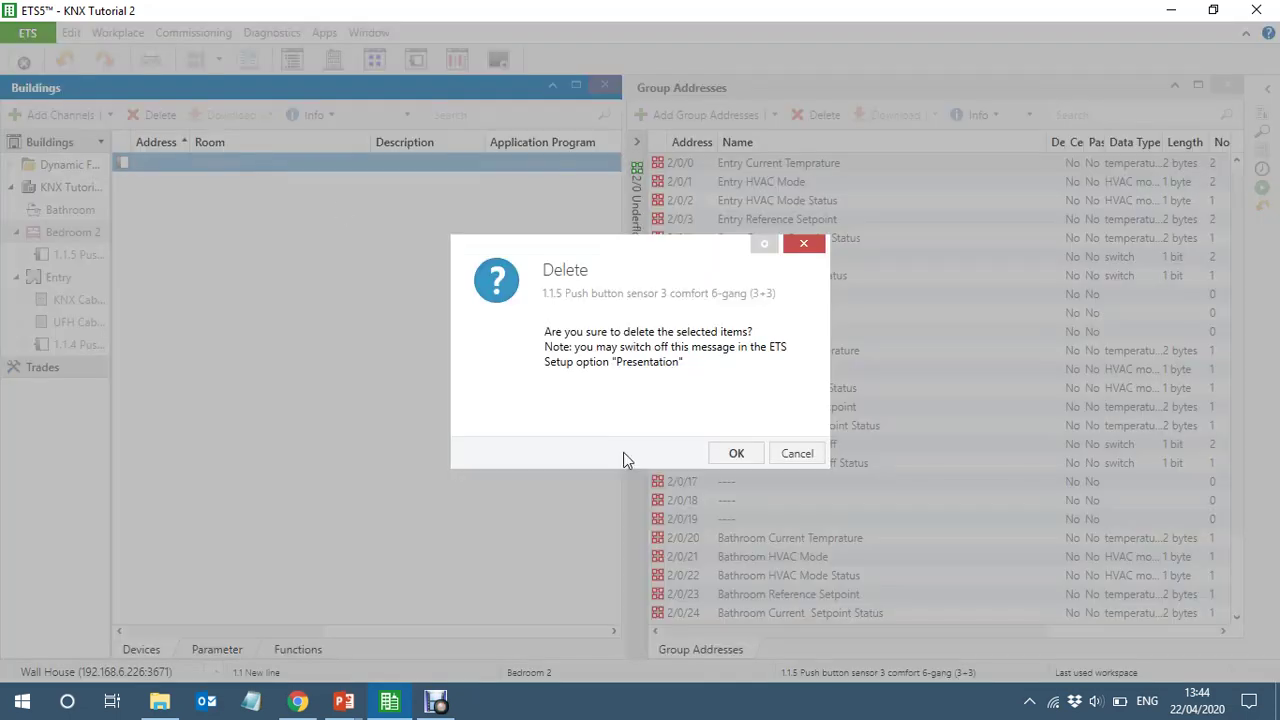
click(733, 454)
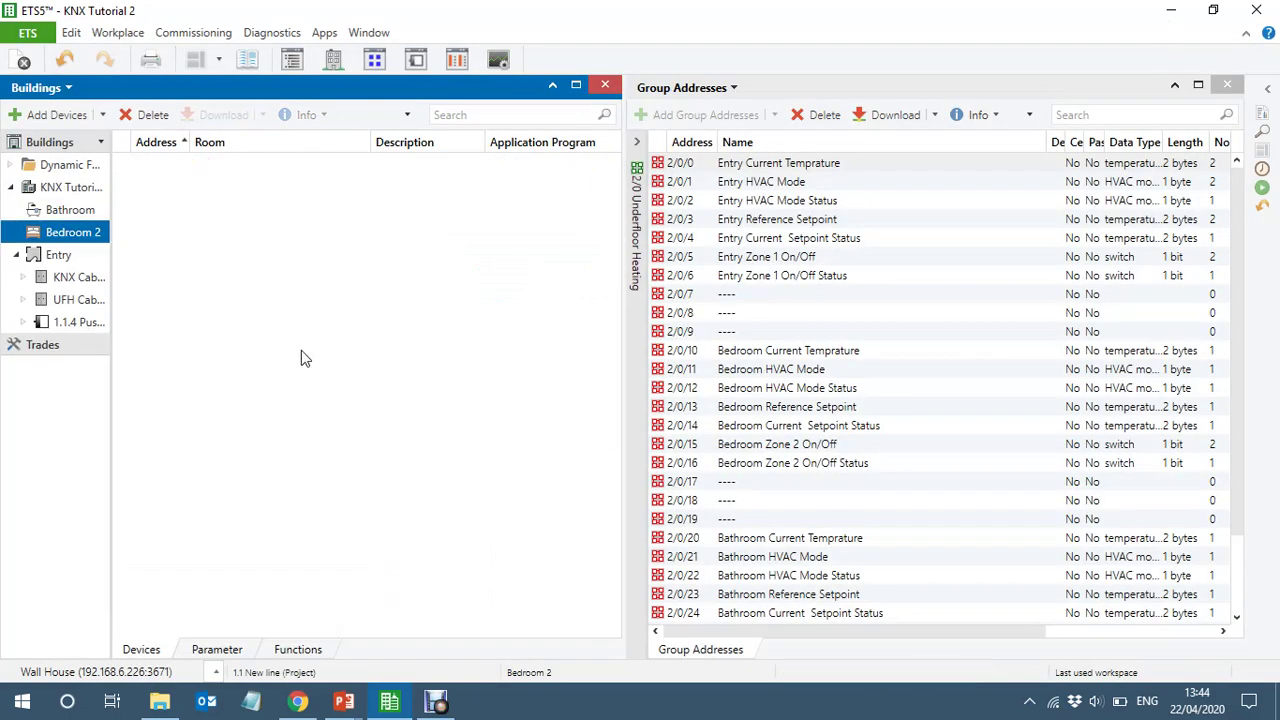
Copy the Entry's 1.1.4 push button sensor into Bedroom 2 with Paste Special, as one item without group addresses, using the first free address
click(58, 255)
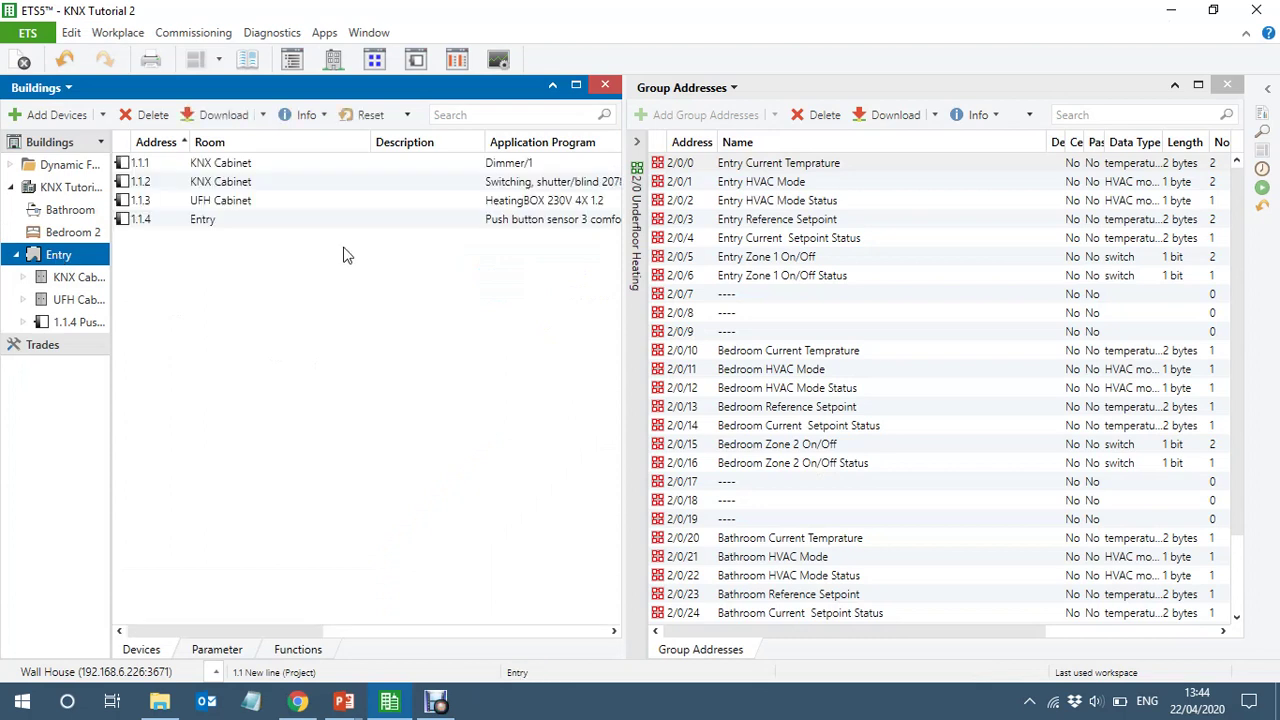
click(280, 222)
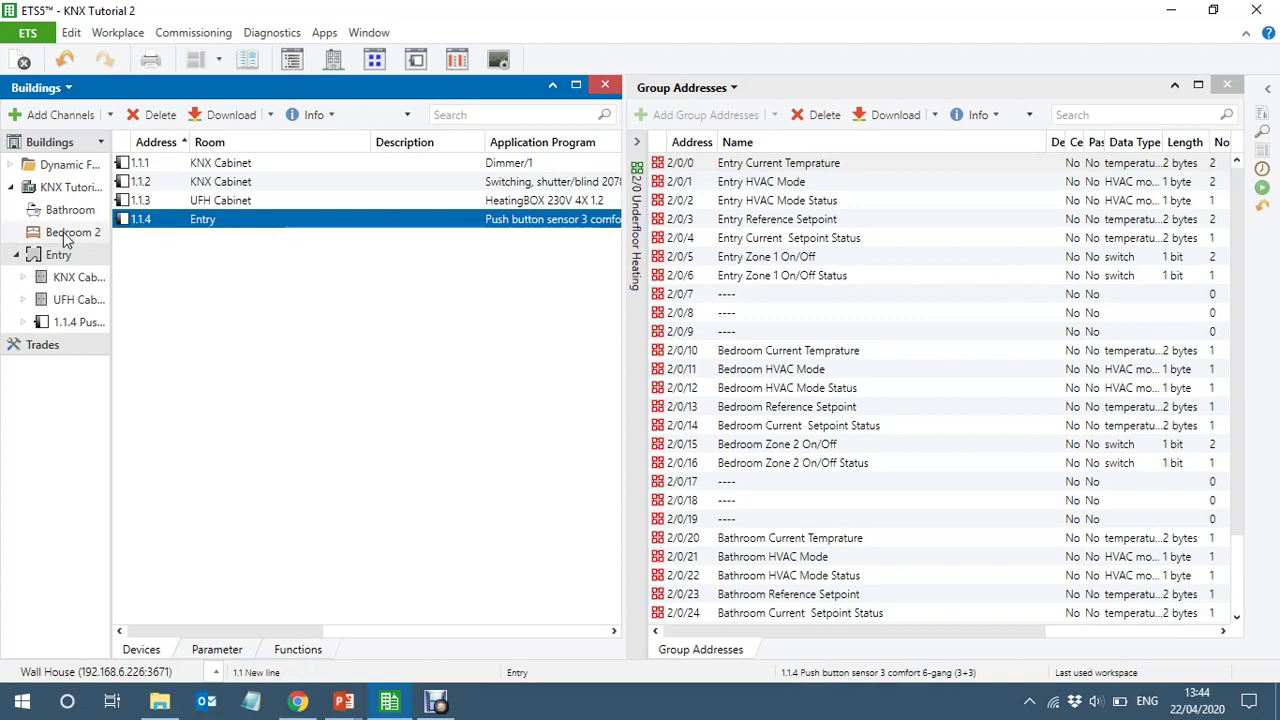
click(65, 234)
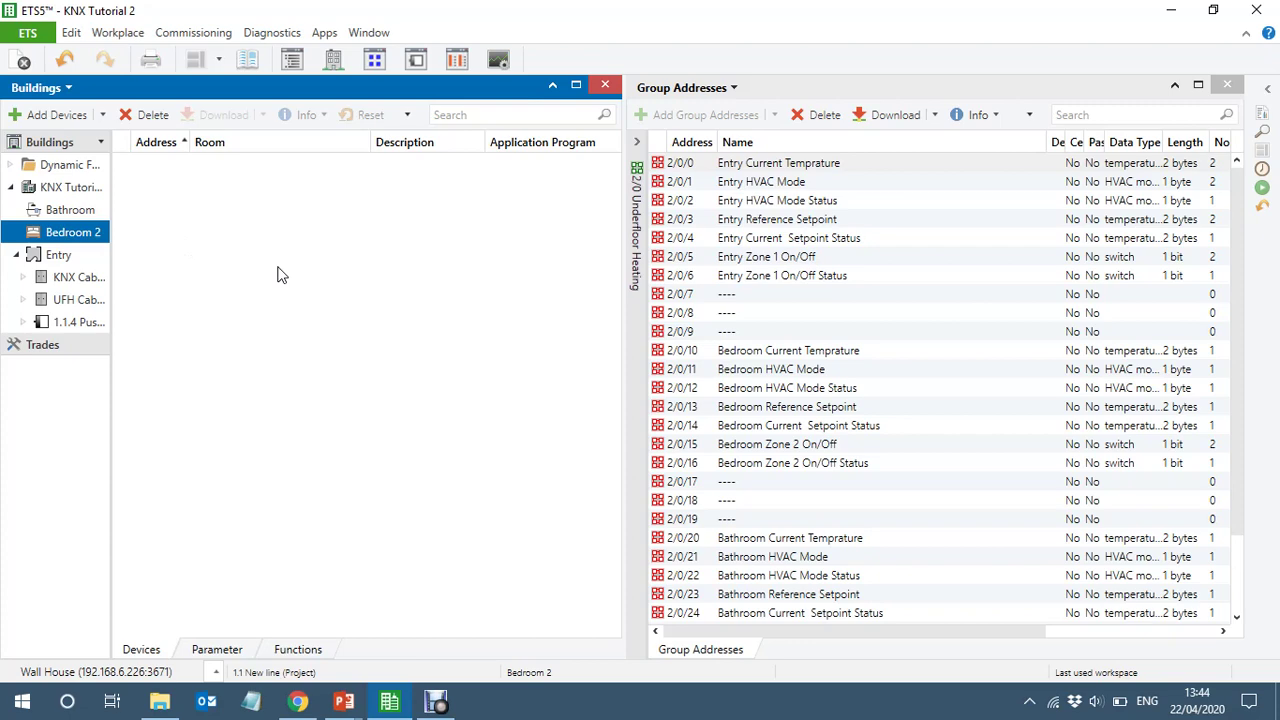
key(ctrl+shift+v)
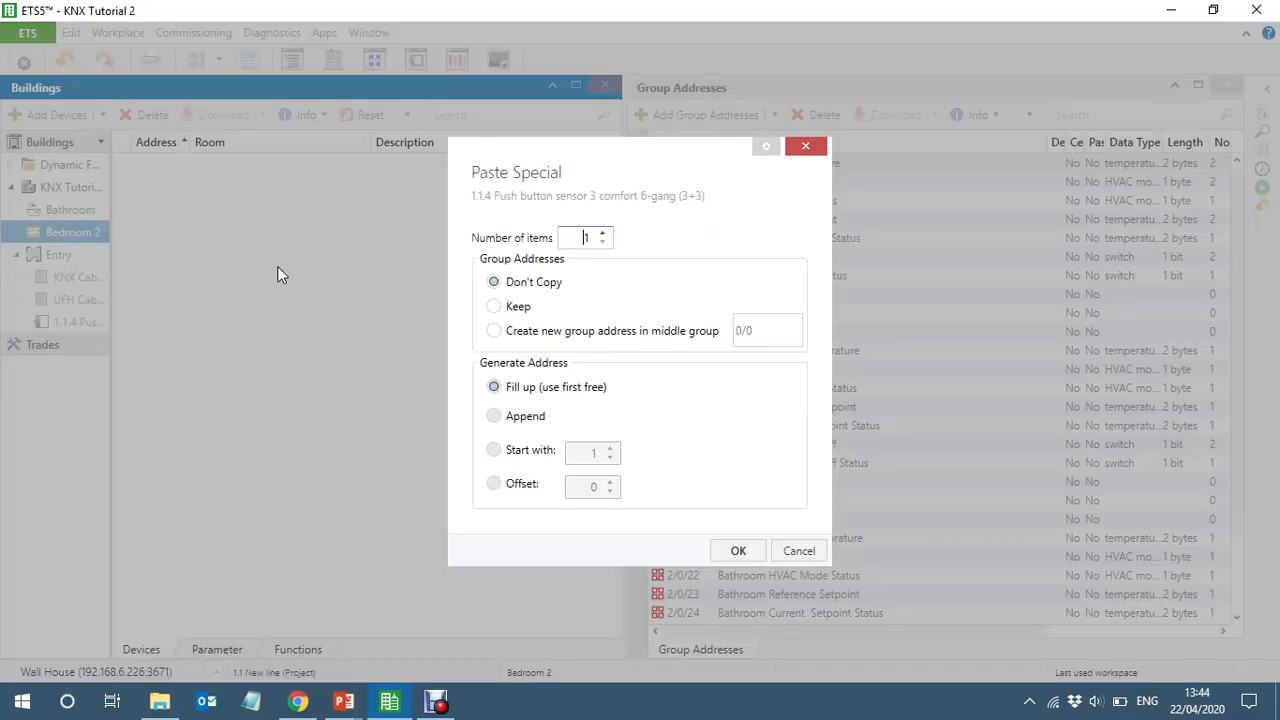
click(736, 551)
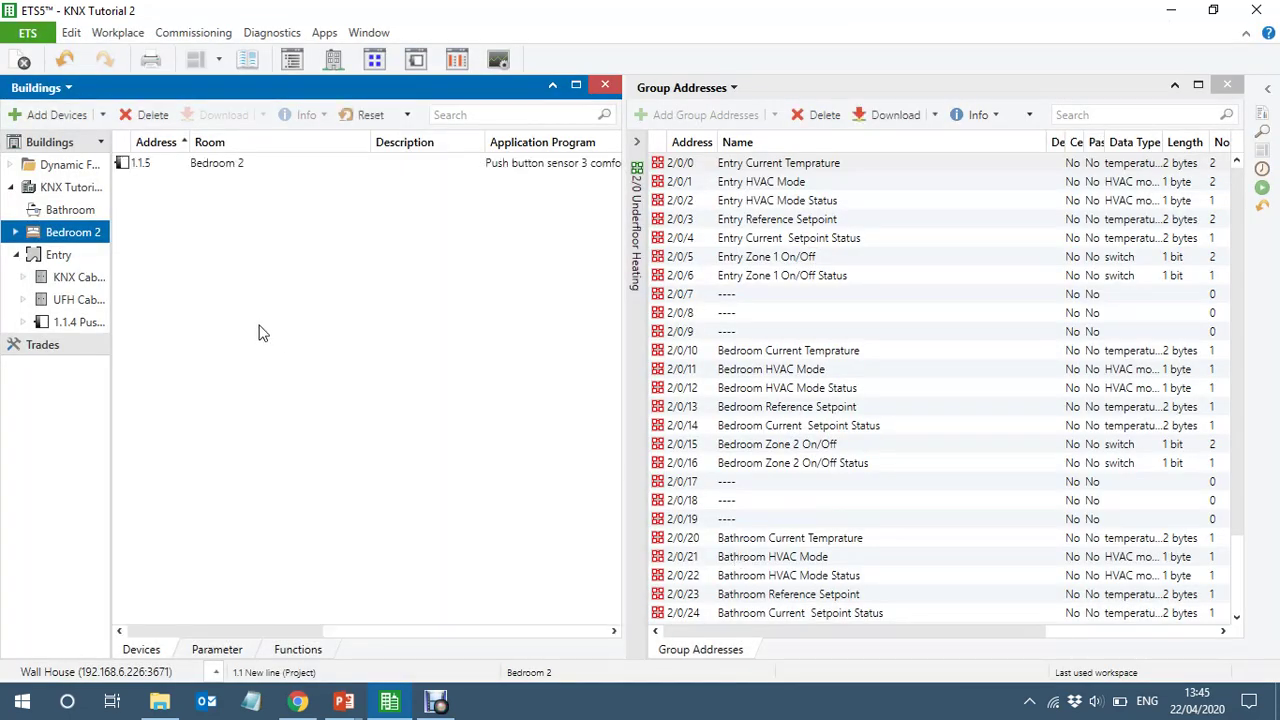
Link the Bedroom 2 push button sensor's measured room temperature object to Bedroom Current Temprature (2/0/10)
click(15, 232)
click(55, 256)
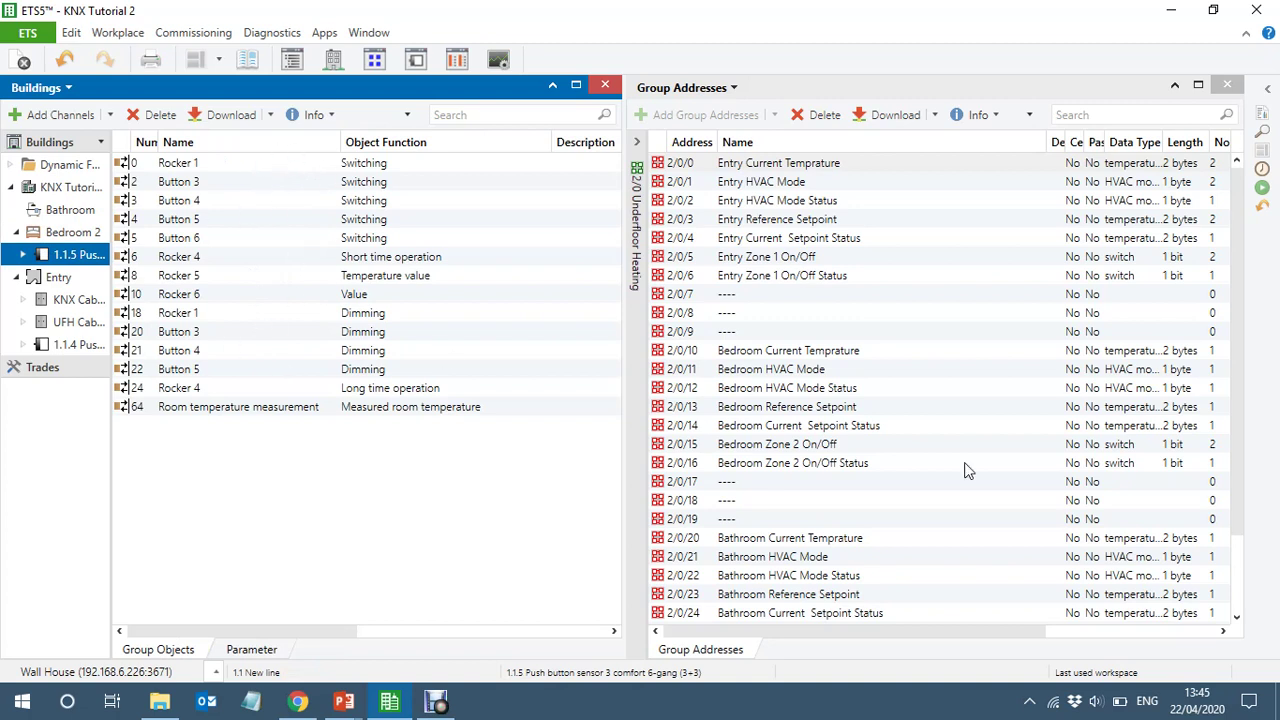
click(798, 353)
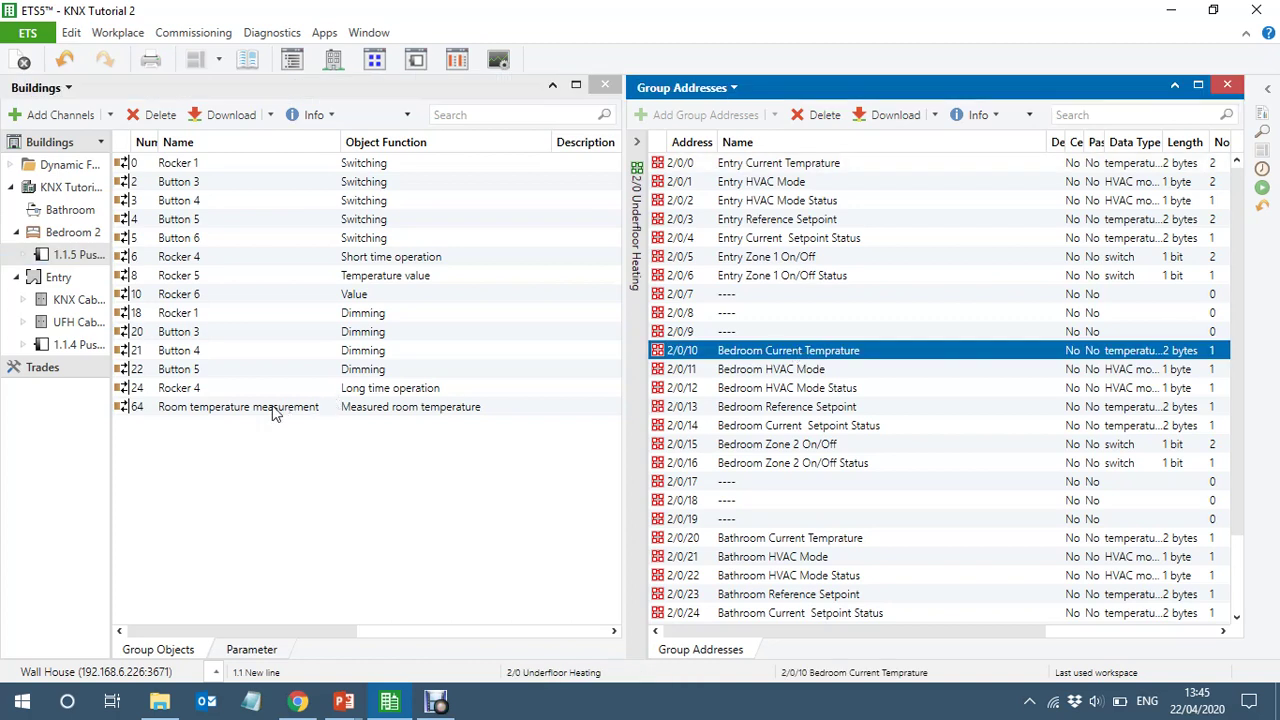
drag(275, 413, 853, 351)
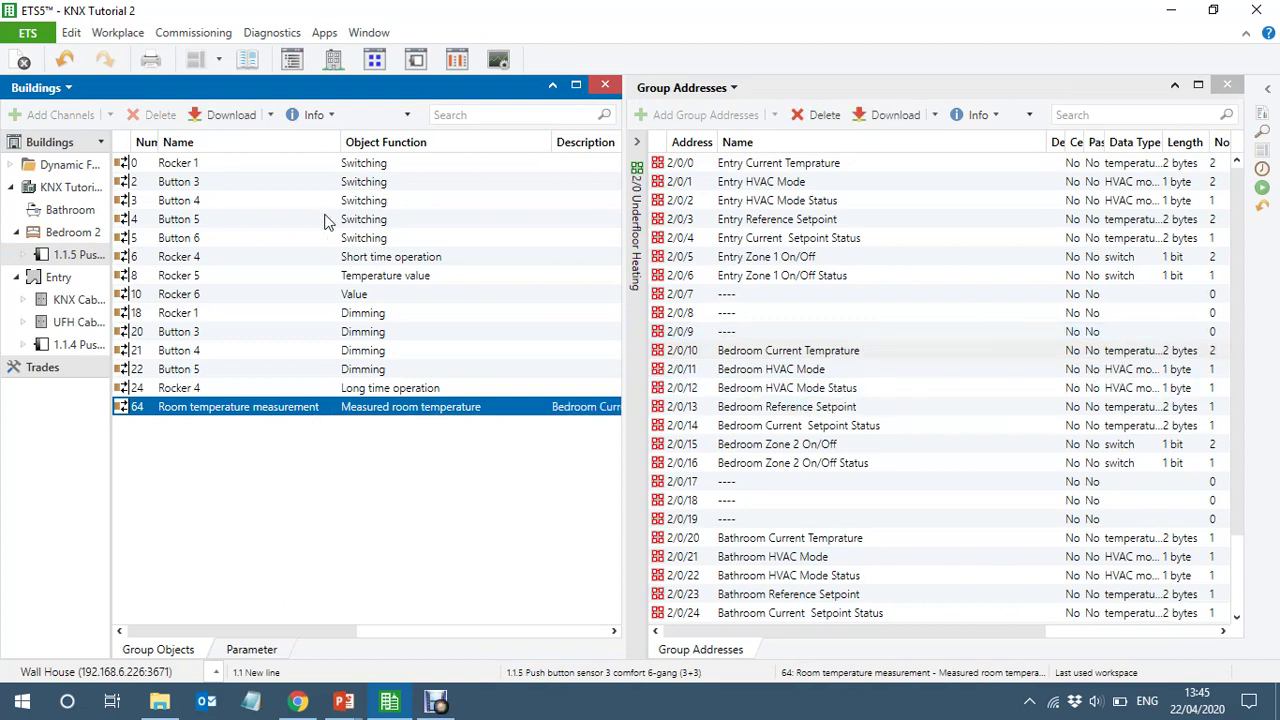
Link Rocker 5's temperature value object to Bedroom Reference Setpoint and Rocker 6's value object to Bedroom HVAC Mode
click(297, 278)
drag(297, 278, 840, 415)
drag(278, 300, 819, 374)
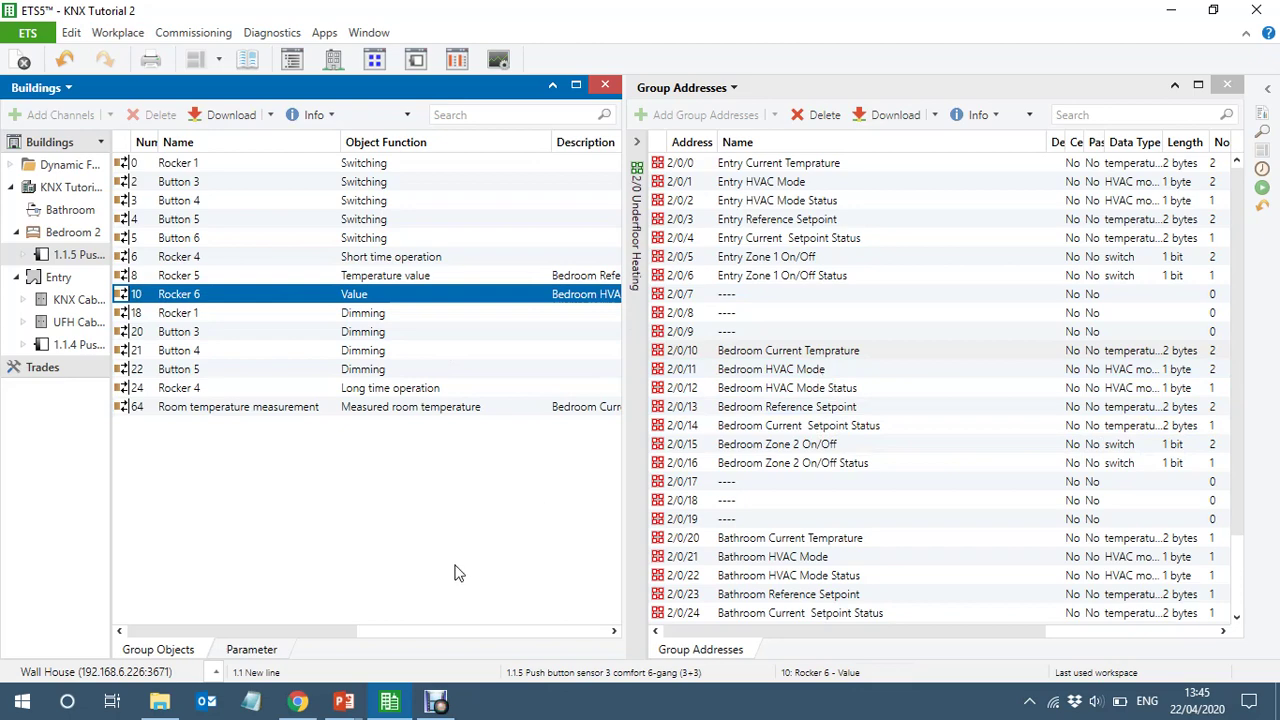
Link the 1.1.2 actuator's Bedroom 2 Bedside Lamp switching object (Output 2) to All Bedroom 2 Lights On/Off (0/1/24)
click(644, 400)
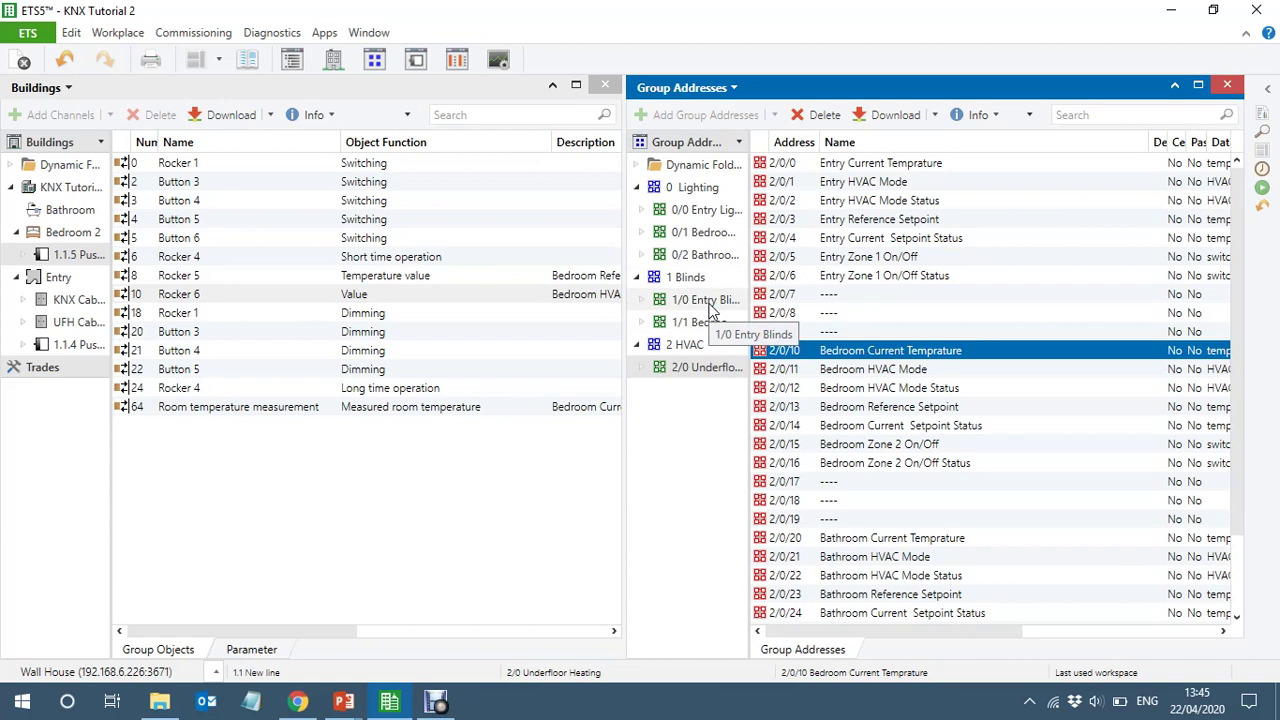
click(720, 234)
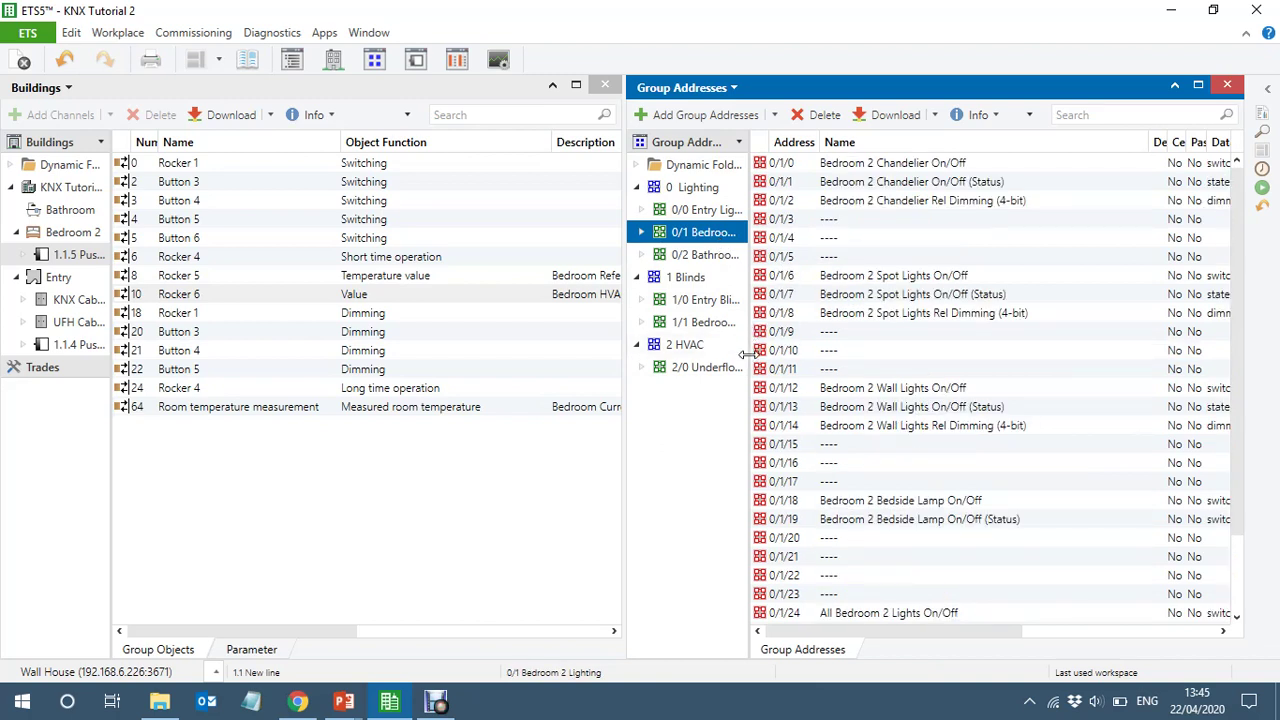
drag(748, 354, 640, 354)
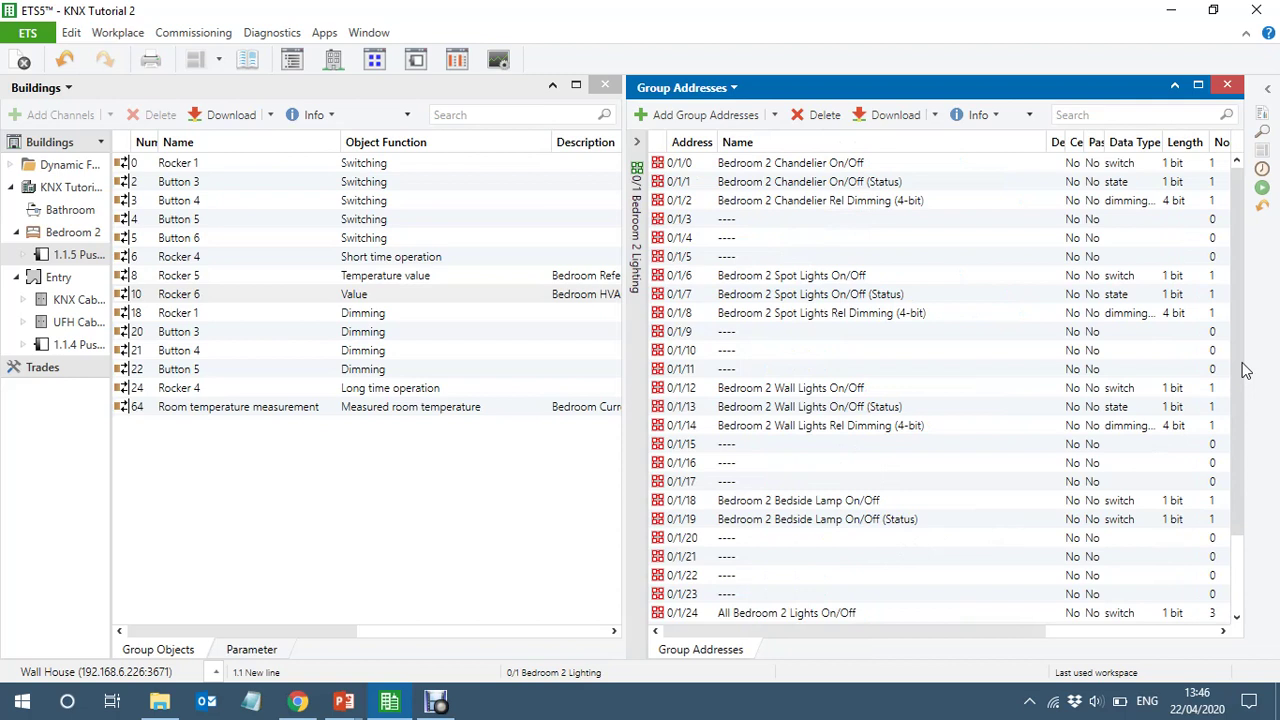
scroll(1243, 370, down, 2)
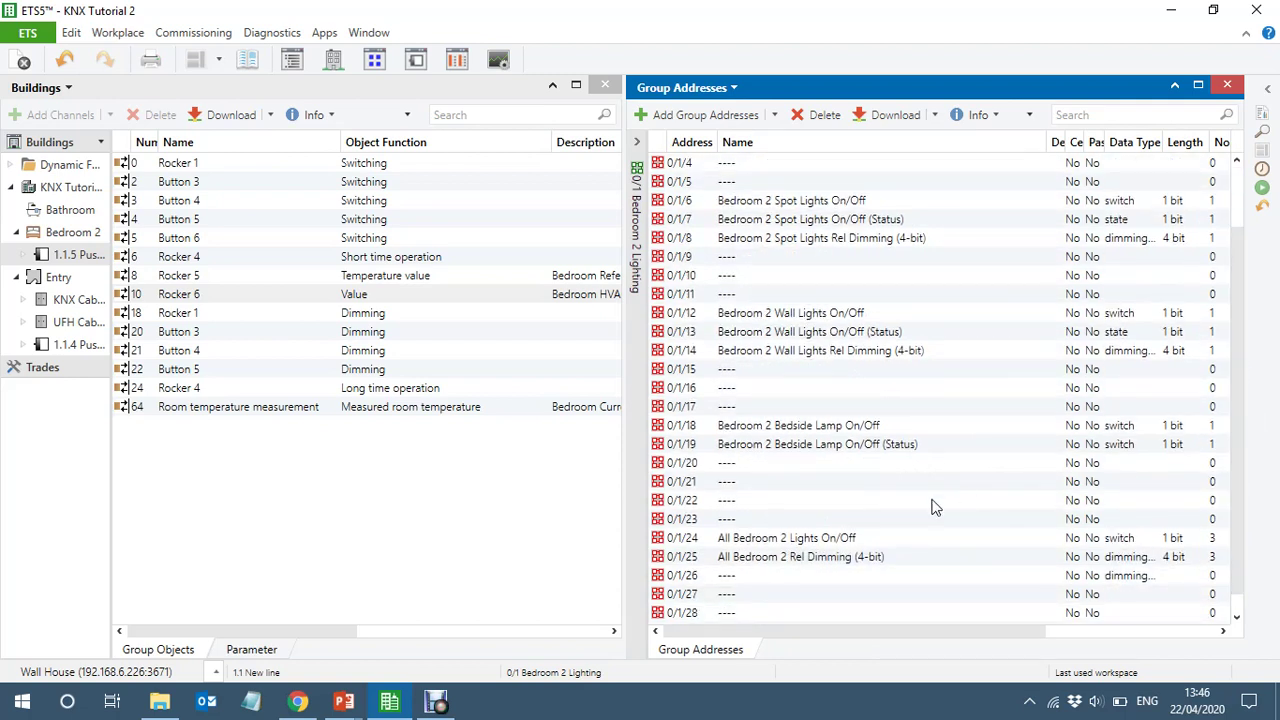
click(810, 541)
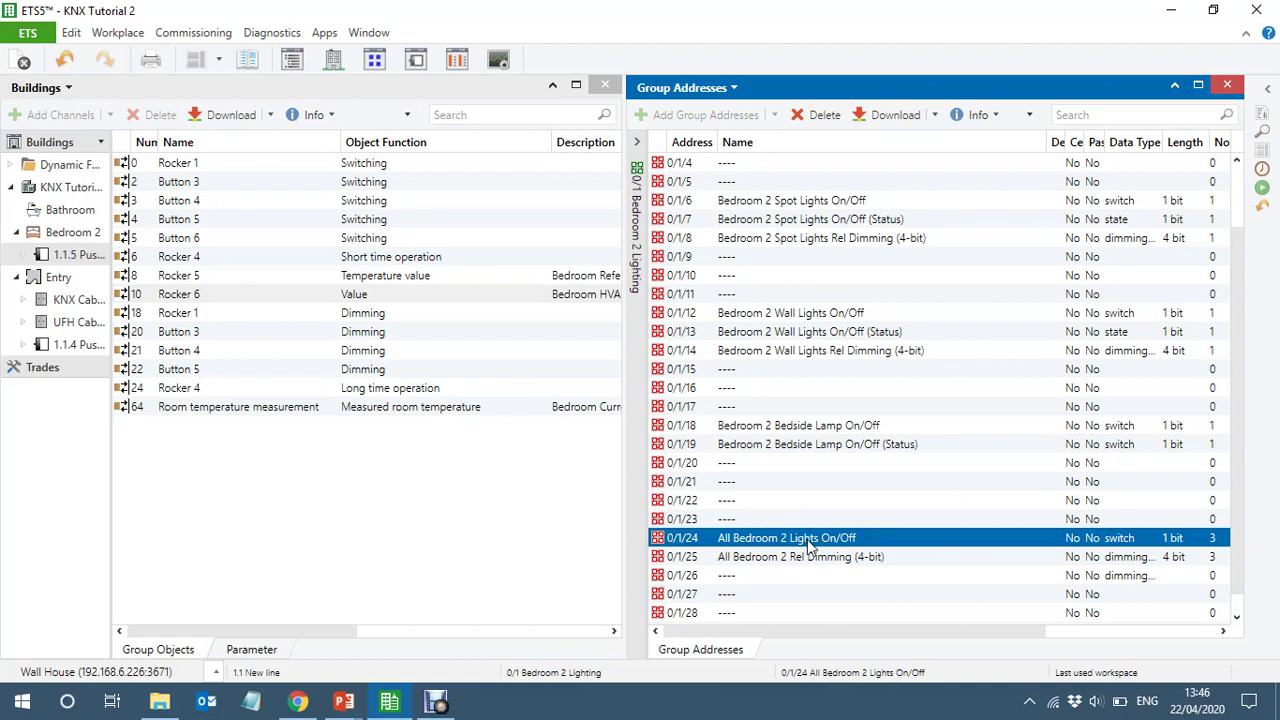
click(810, 541)
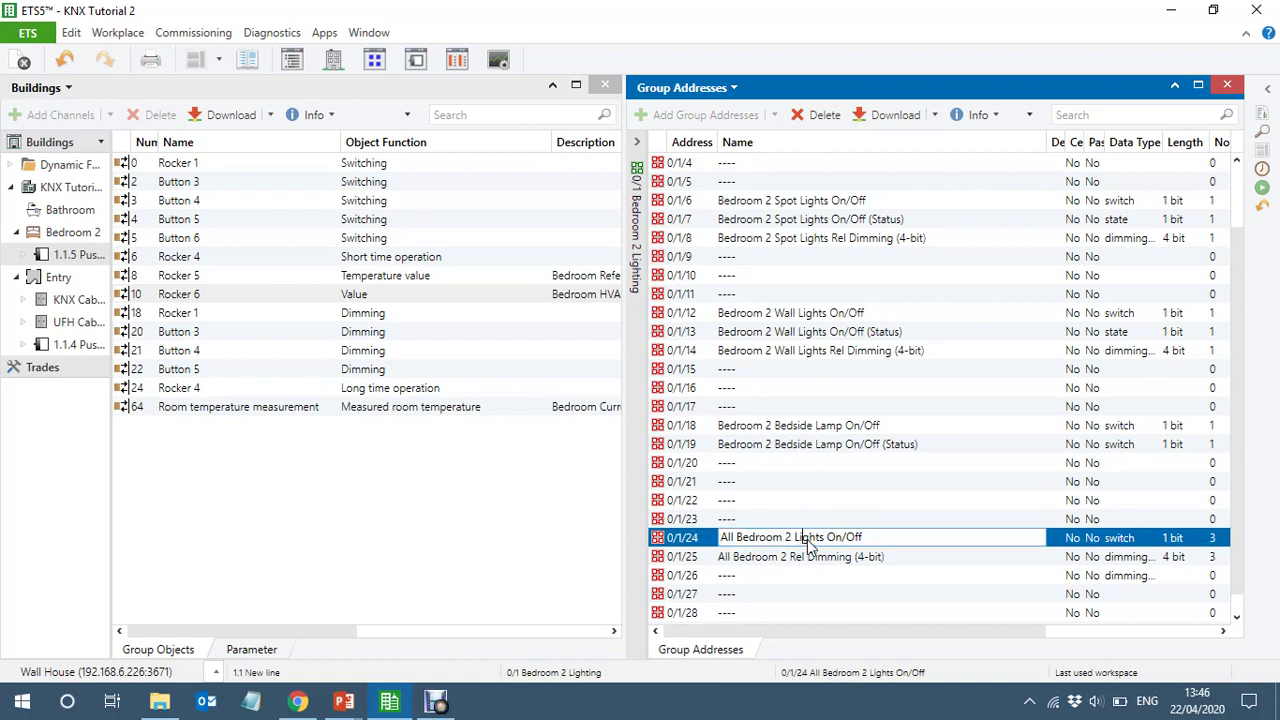
click(24, 300)
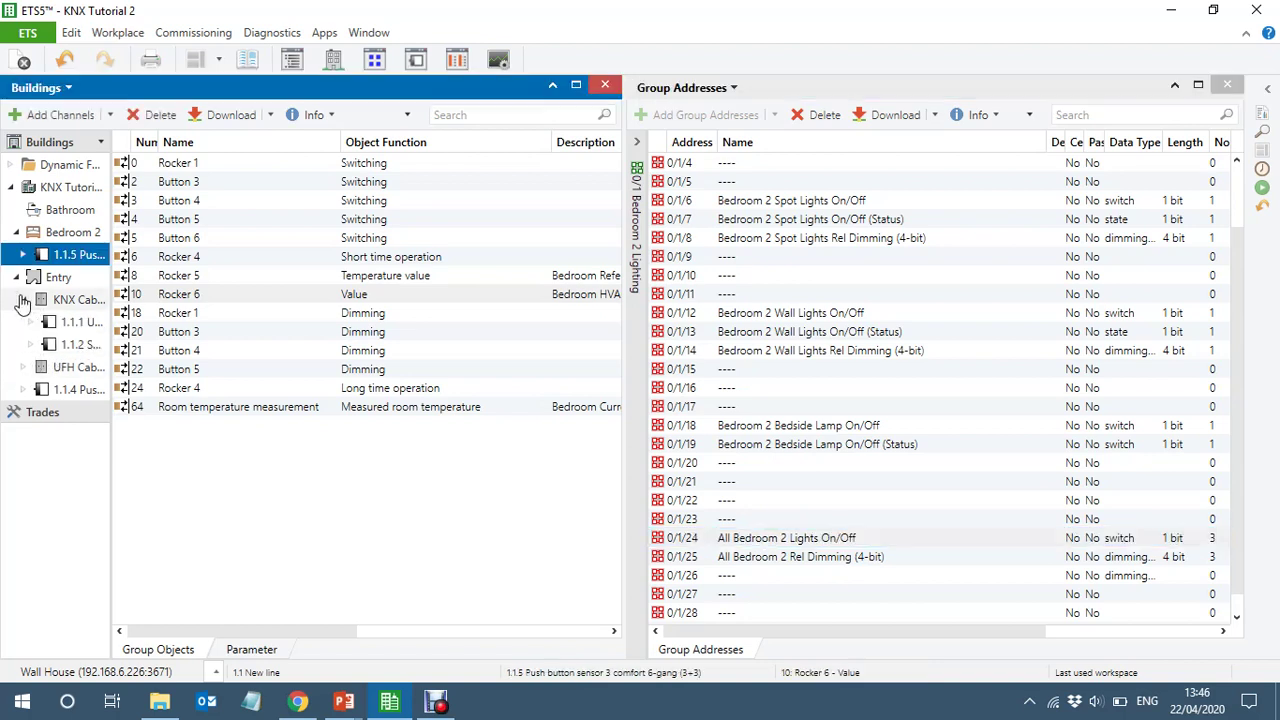
click(74, 346)
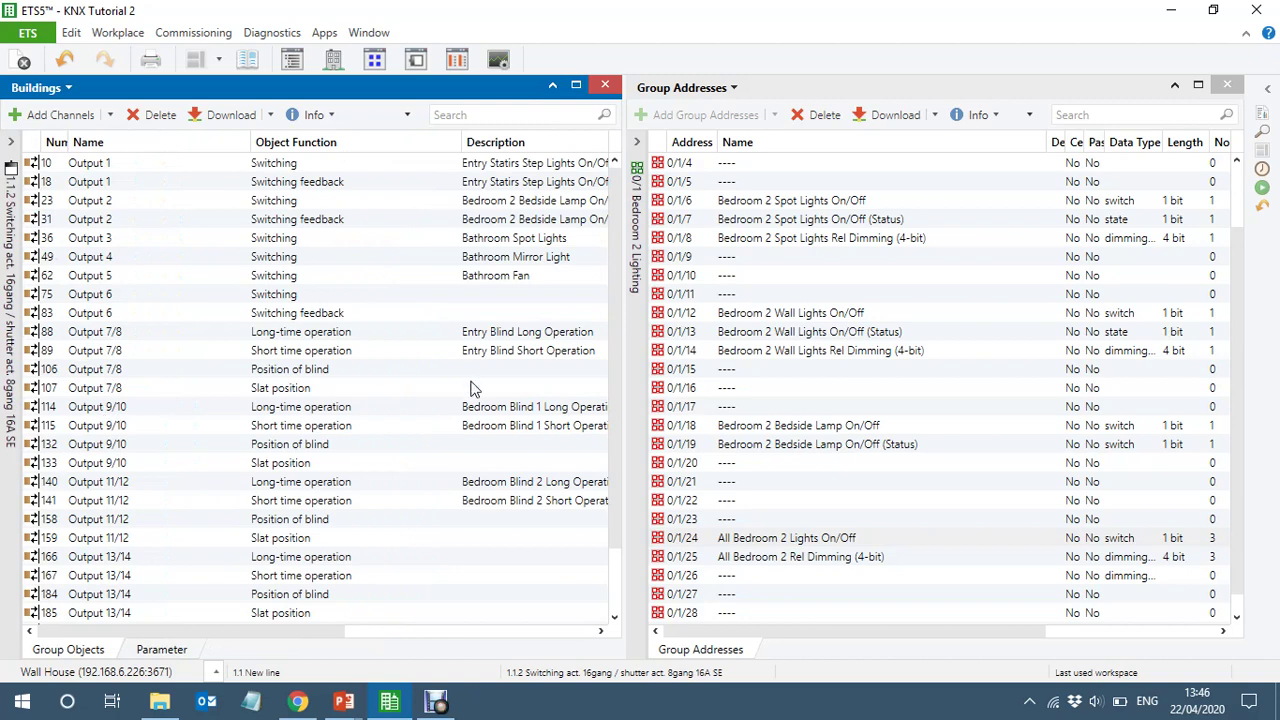
drag(270, 630, 356, 626)
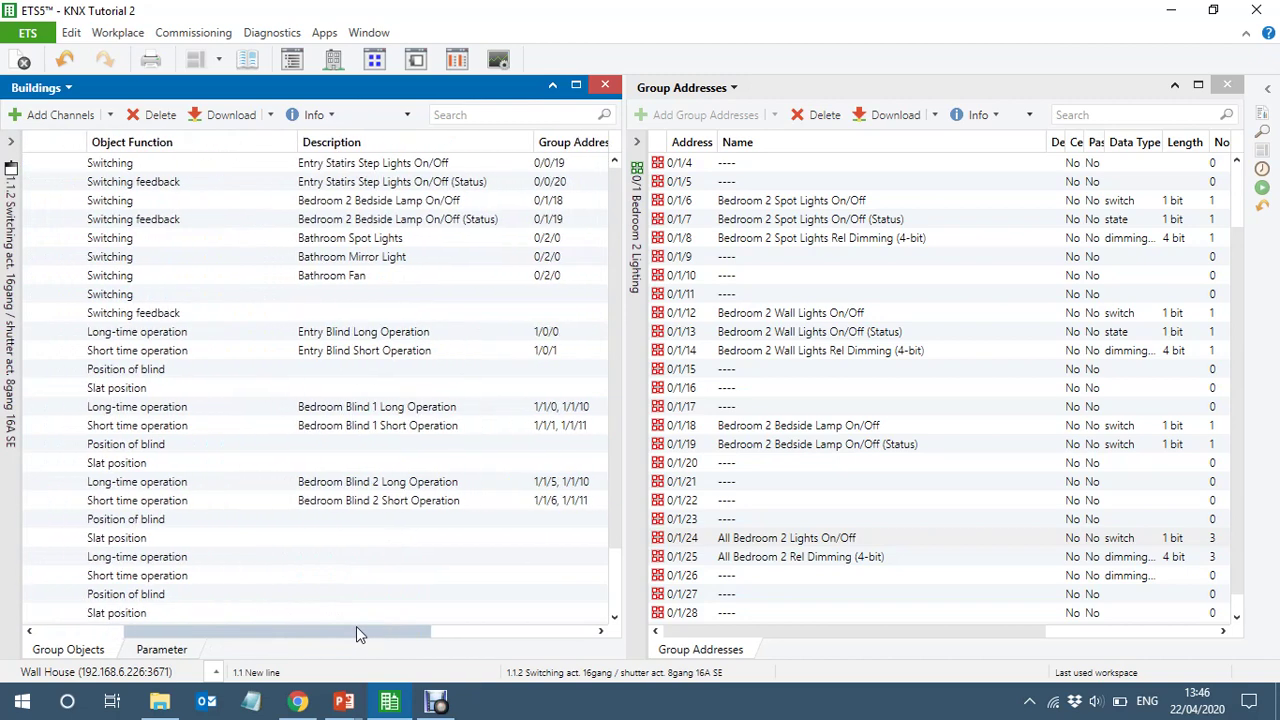
click(266, 208)
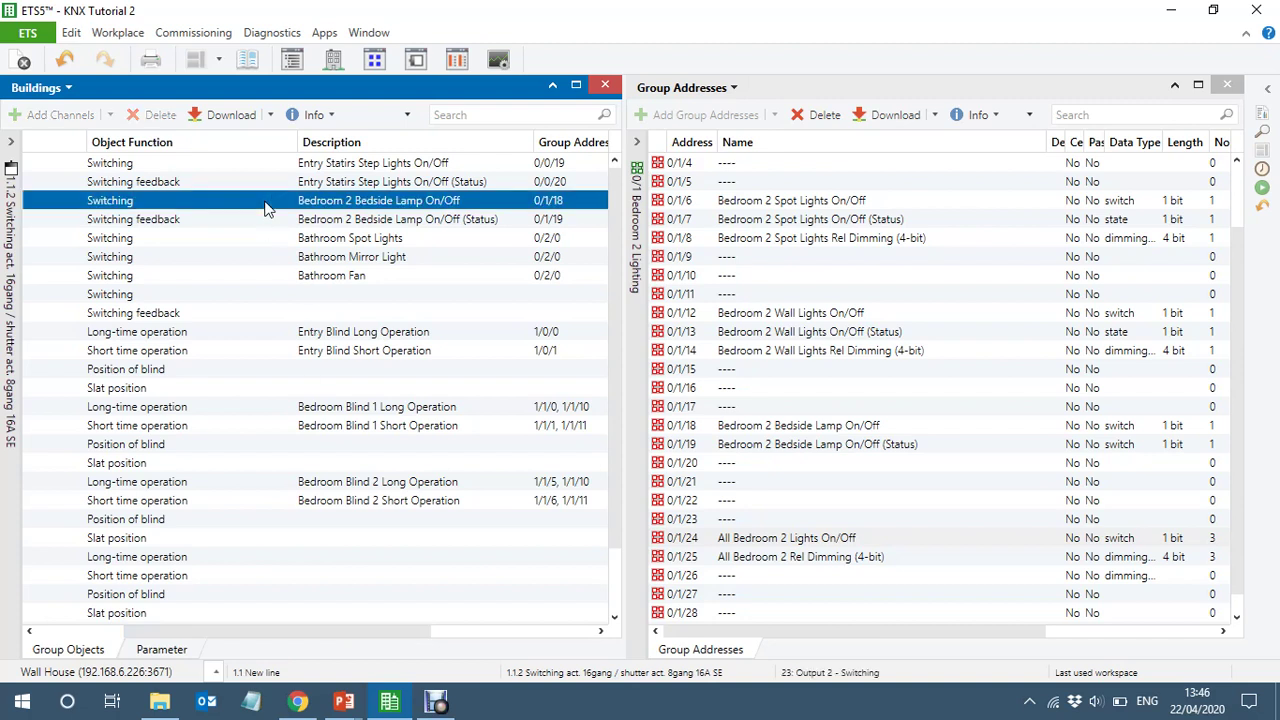
drag(266, 208, 865, 540)
On the 1.1.5 sensor, link Rocker 1's switching object to All Bedroom 2 Lights On/Off and its dimming object to All Bedroom 2 Rel Dimming (4-bit)
click(11, 512)
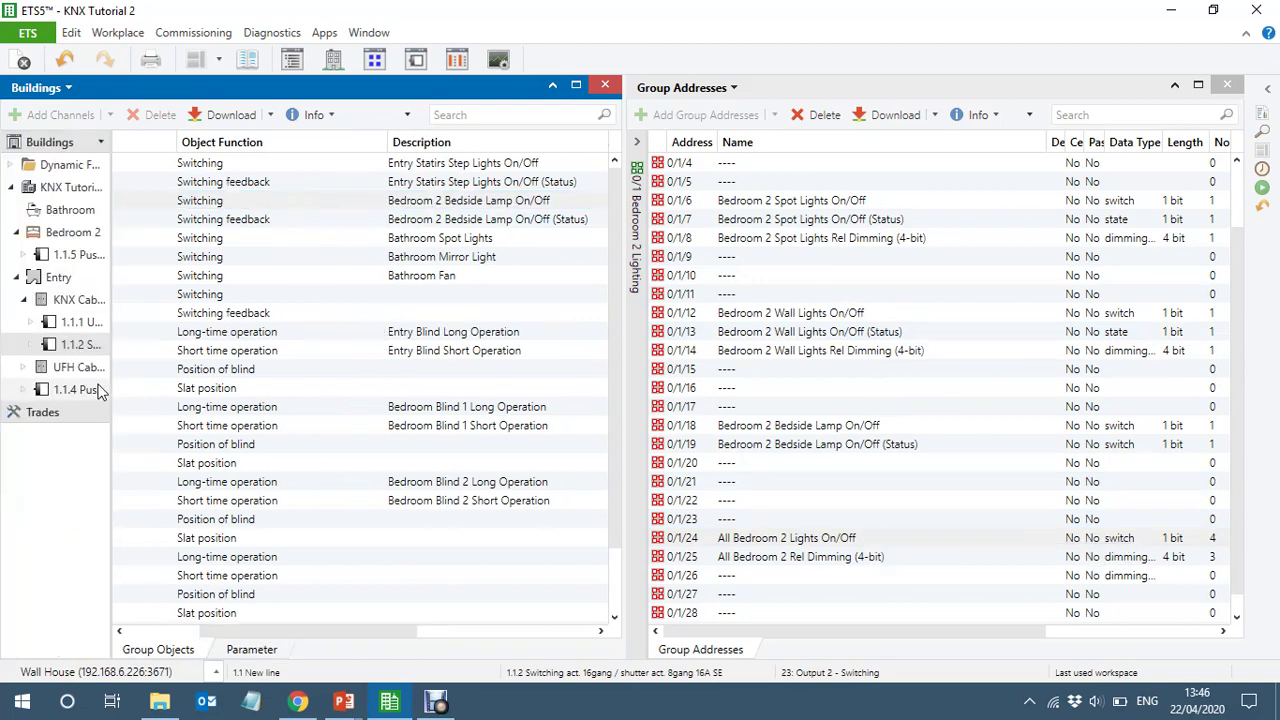
click(70, 255)
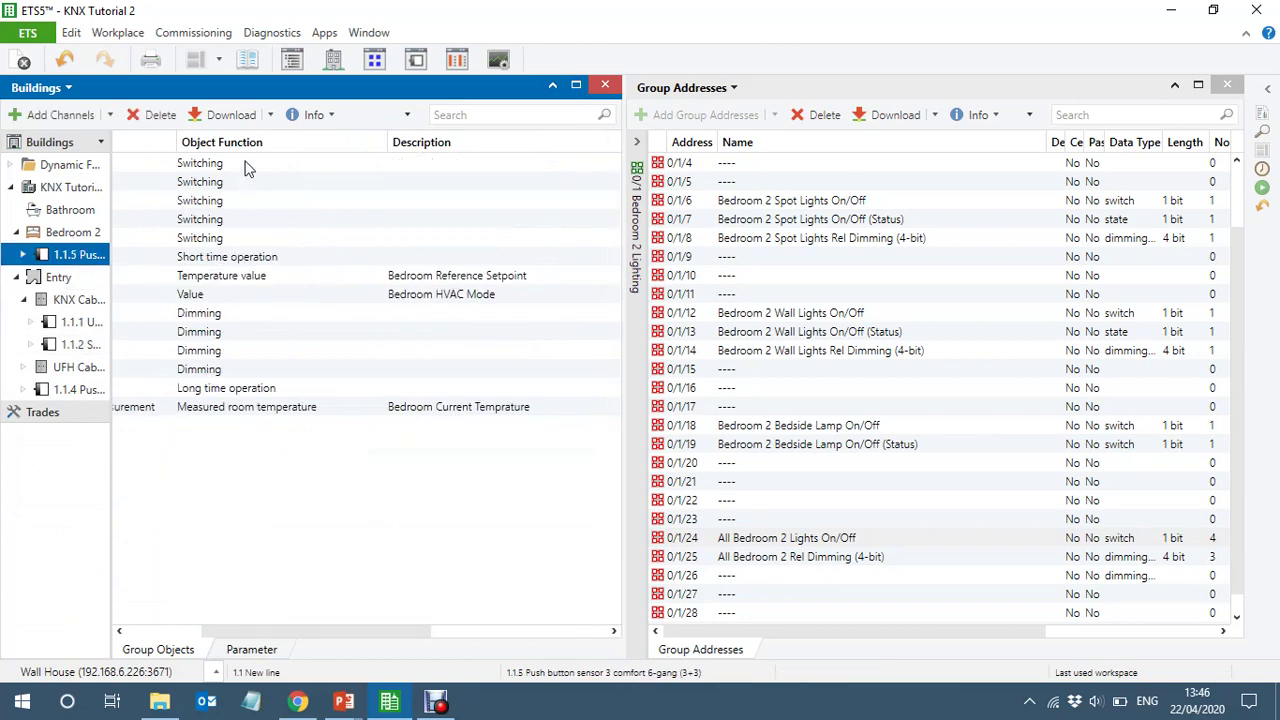
drag(244, 165, 861, 537)
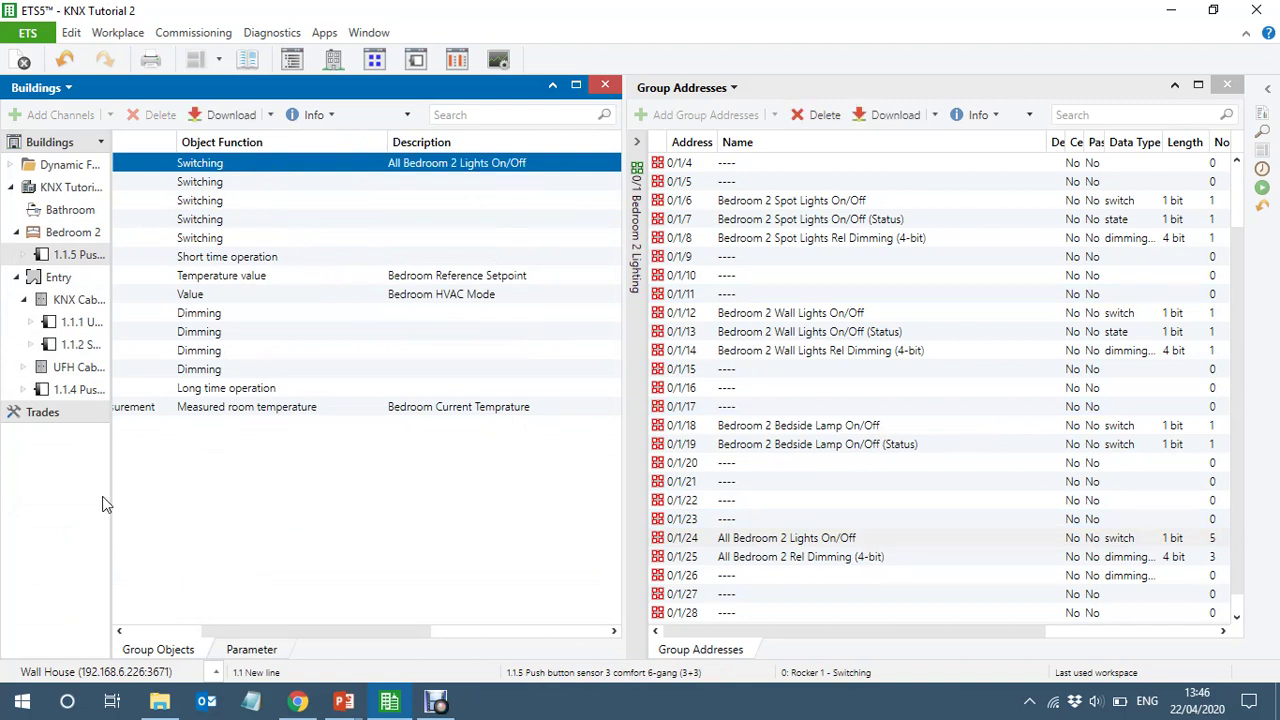
drag(259, 627, 157, 633)
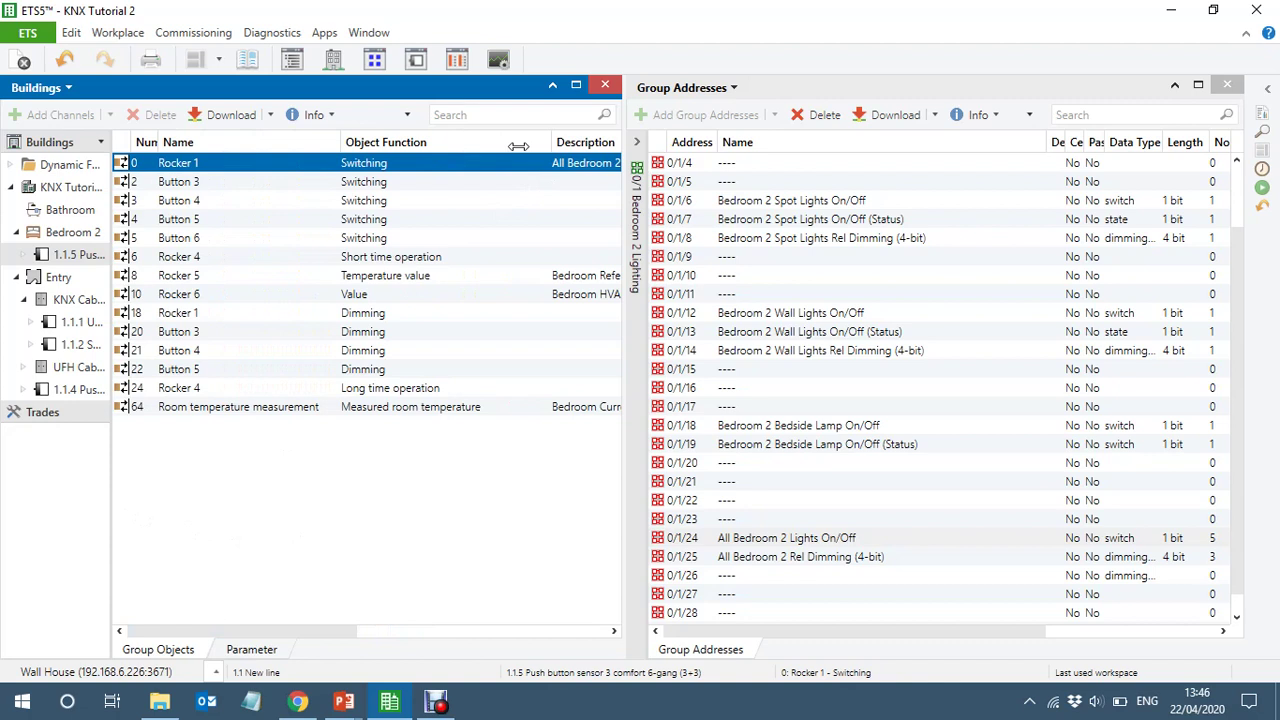
drag(548, 143, 490, 160)
drag(340, 143, 244, 152)
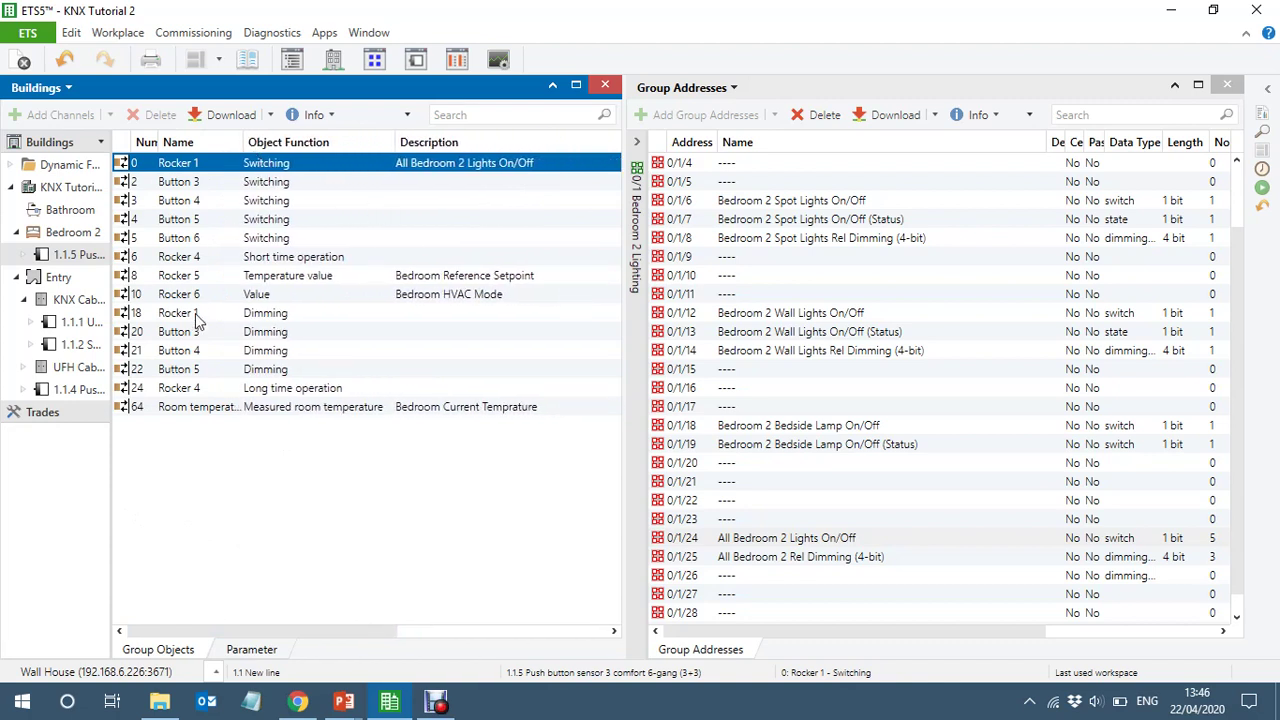
click(107, 466)
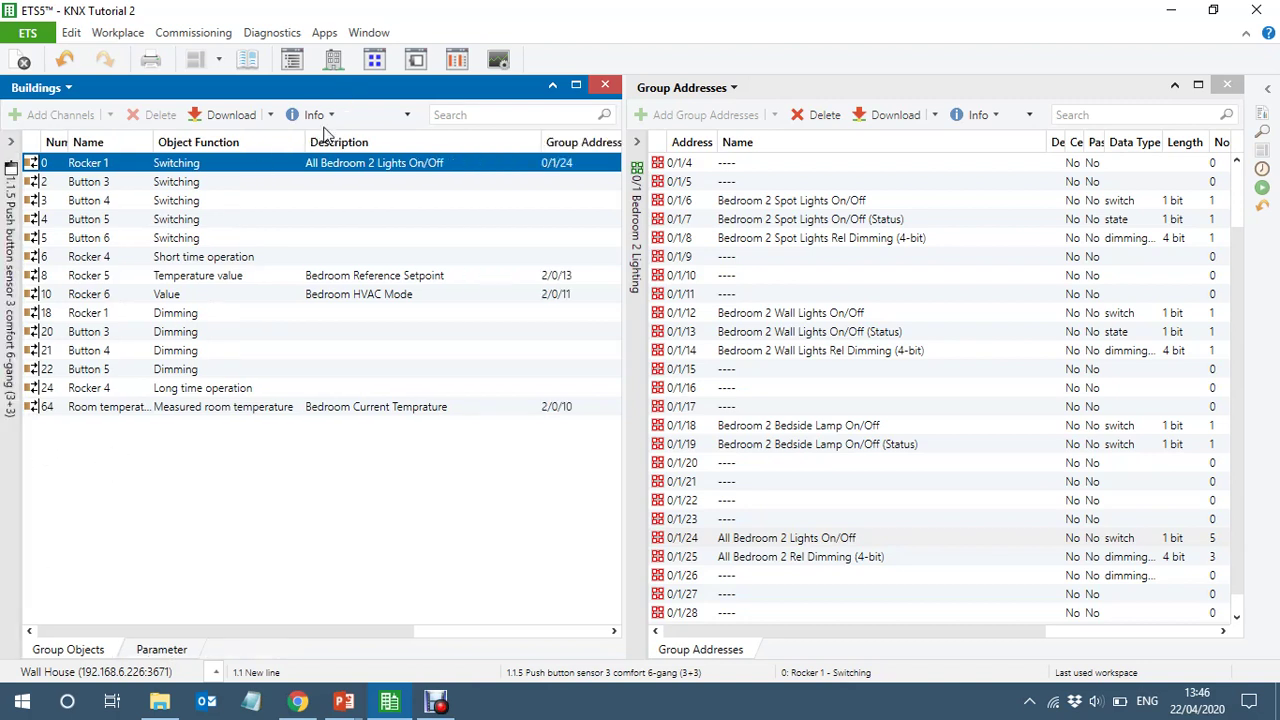
drag(266, 313, 892, 560)
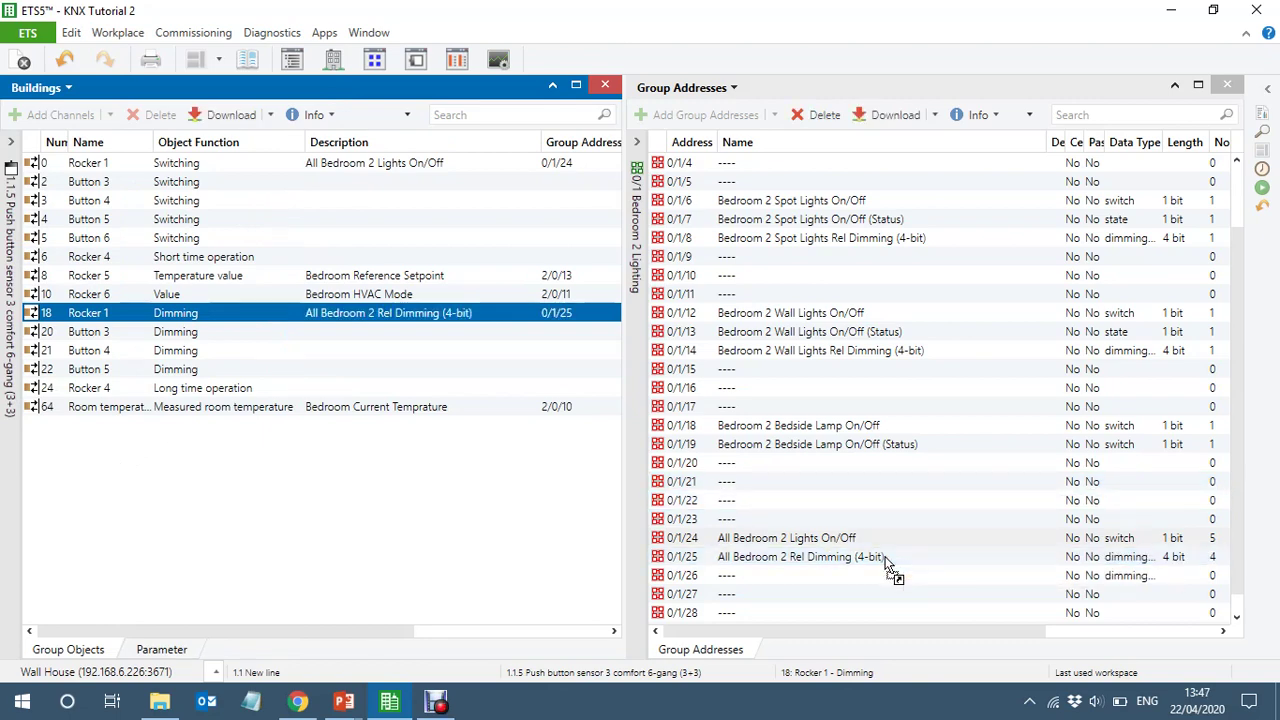
Link Button 3's switching object to Bedroom 2 Chandelier On/Off and its dimming object to Bedroom 2 Chandelier Rel Dimming (4-bit)
scroll(1240, 447, up, 2)
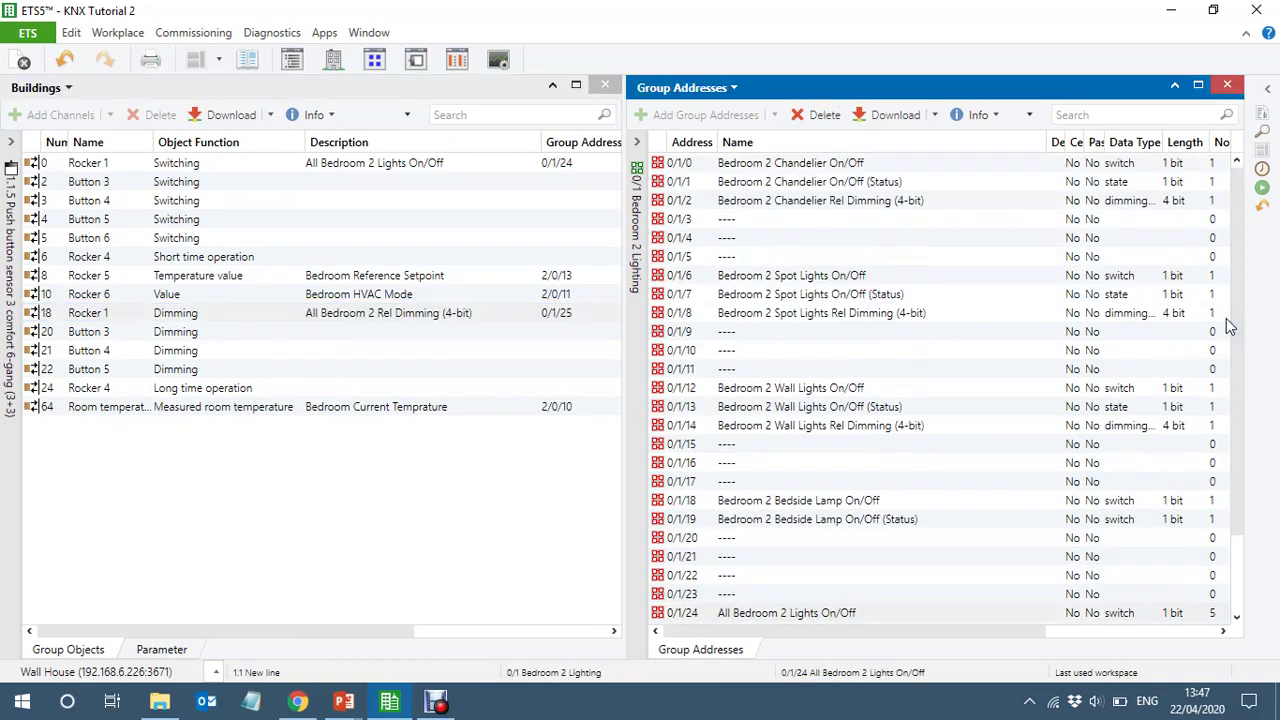
drag(414, 183, 762, 168)
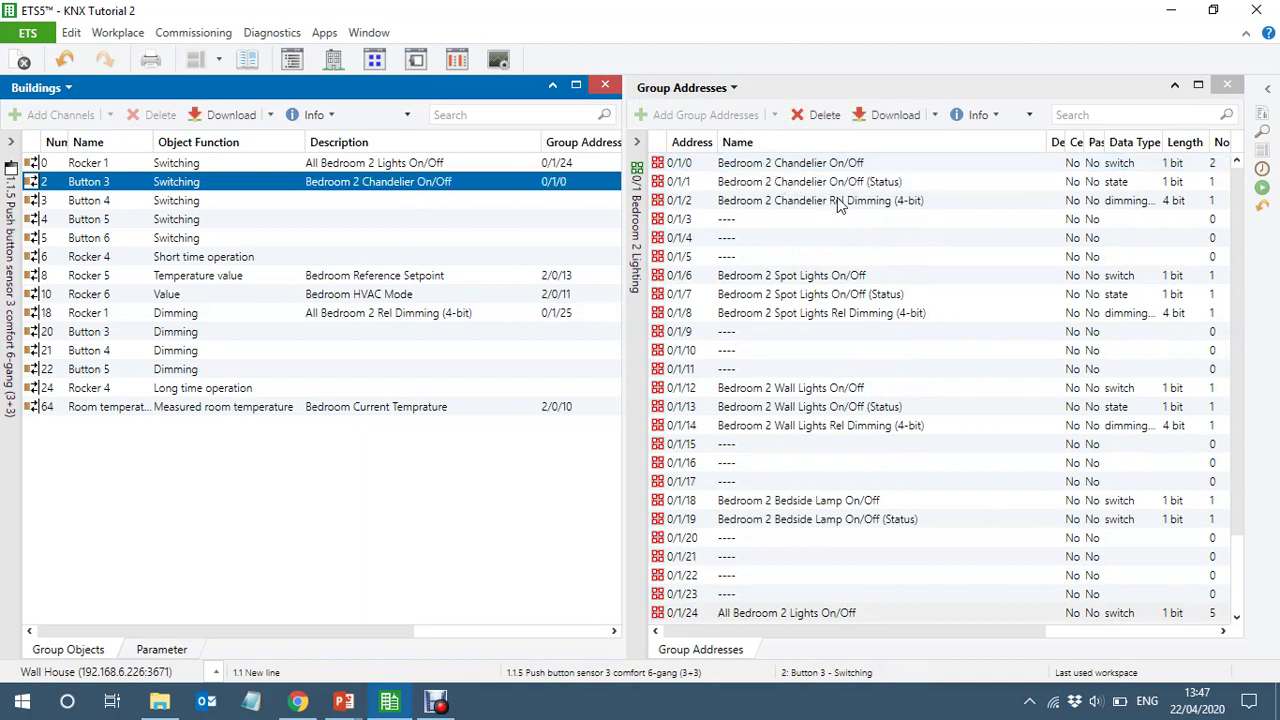
click(838, 200)
drag(838, 200, 235, 330)
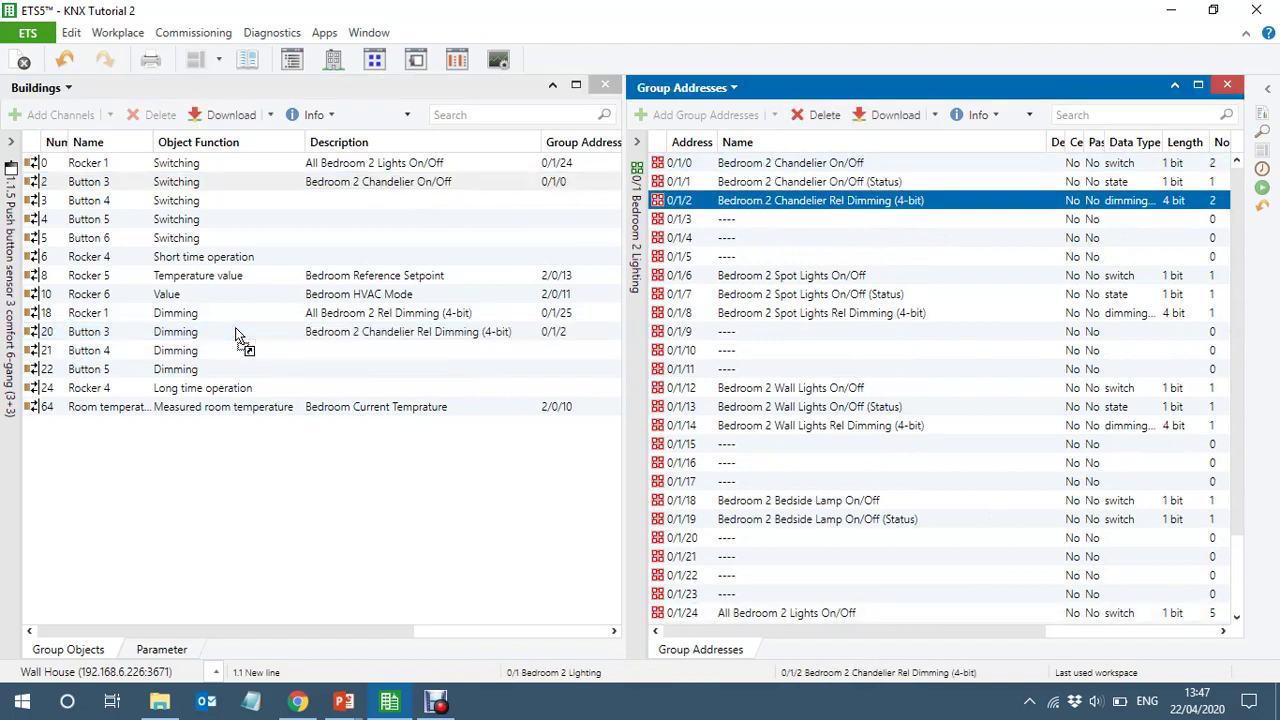
Link Buttons 4 and 5 to the On/Off and Rel Dimming addresses of Bedroom 2 Spot Lights and Wall Lights, and Button 6 to Bedside Lamp On/Off
drag(243, 202, 406, 350)
click(838, 312)
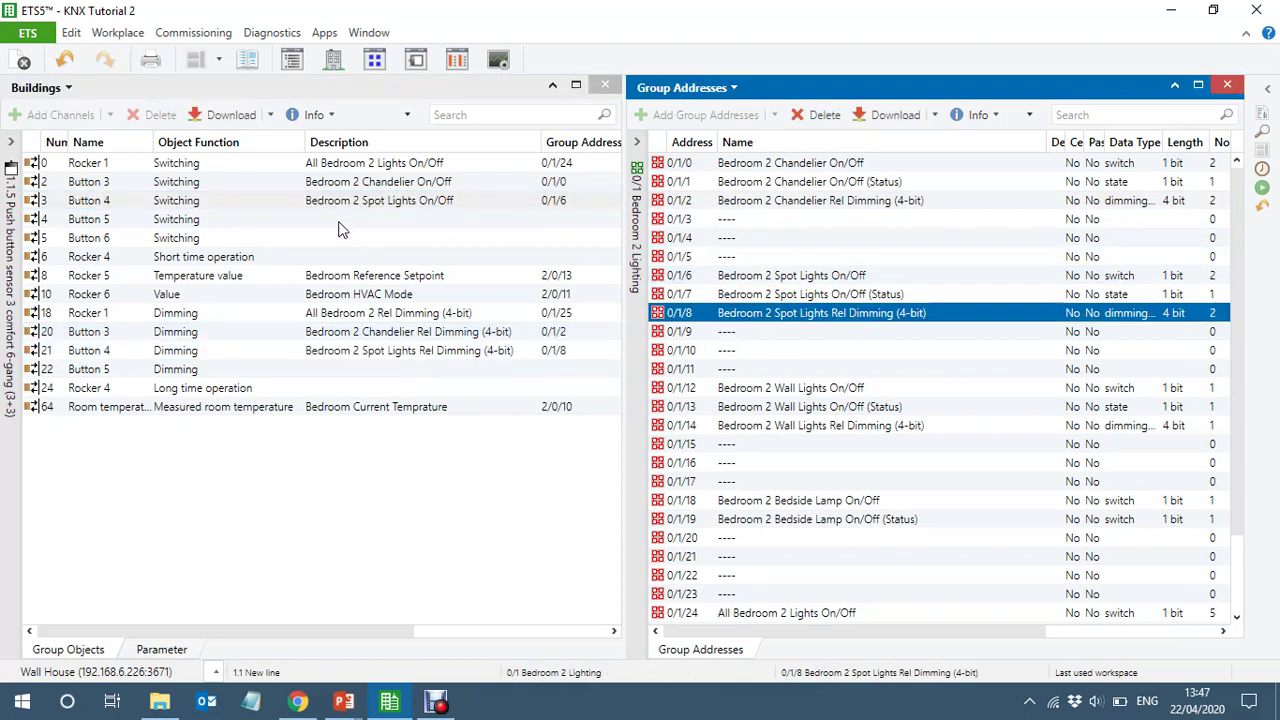
drag(337, 225, 412, 383)
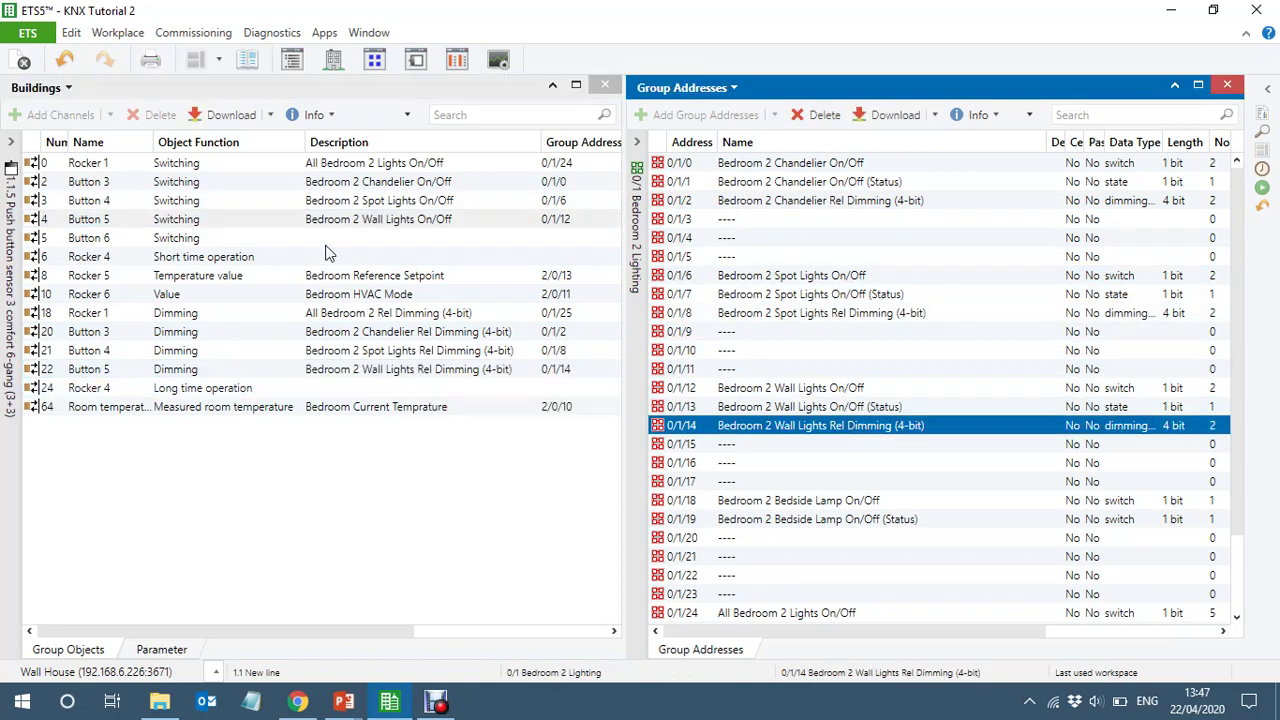
drag(319, 243, 868, 505)
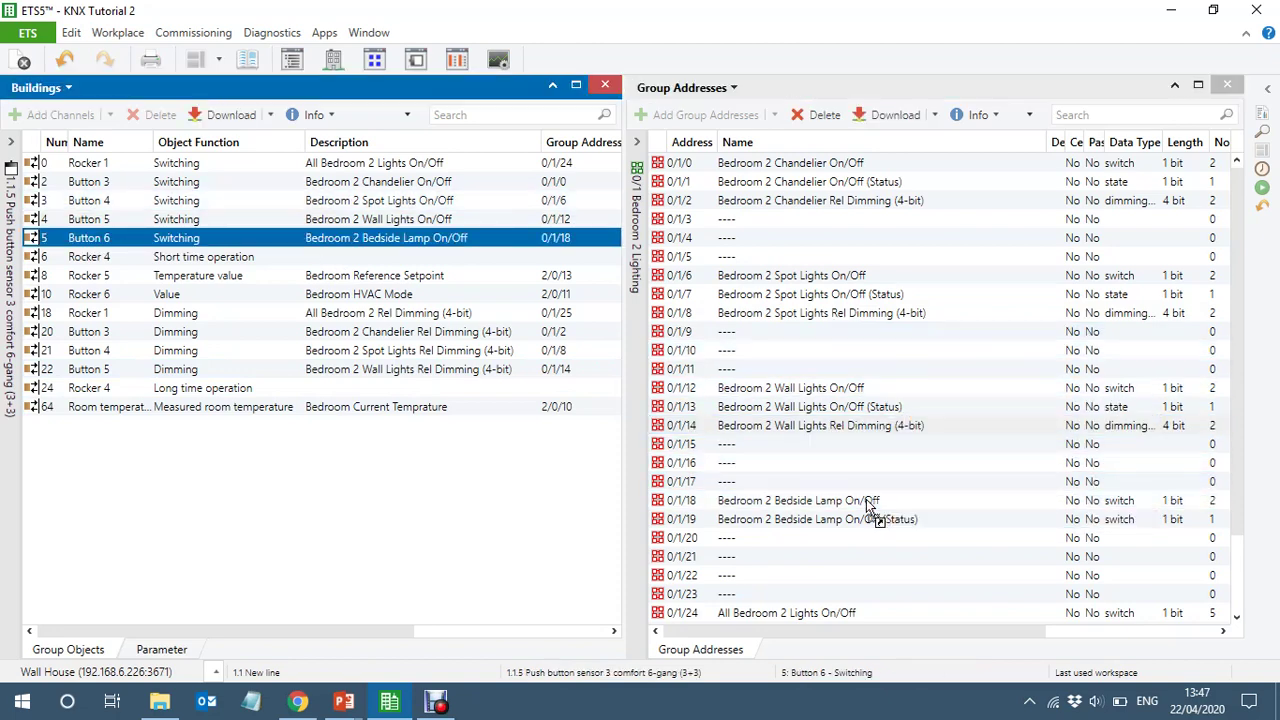
Link Rocker 4's long time object to All Bedroom Blinds Long Operation and its short time object to All Bedroom Blinds Short Operation
click(640, 420)
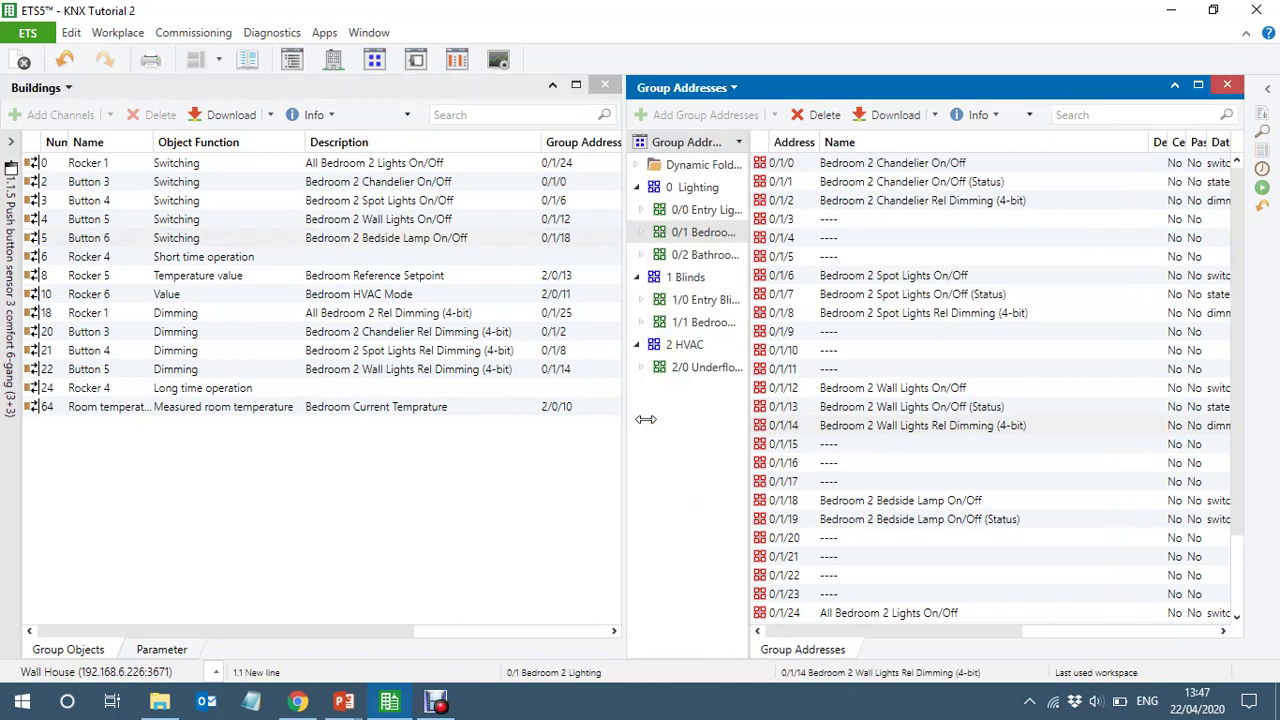
click(713, 323)
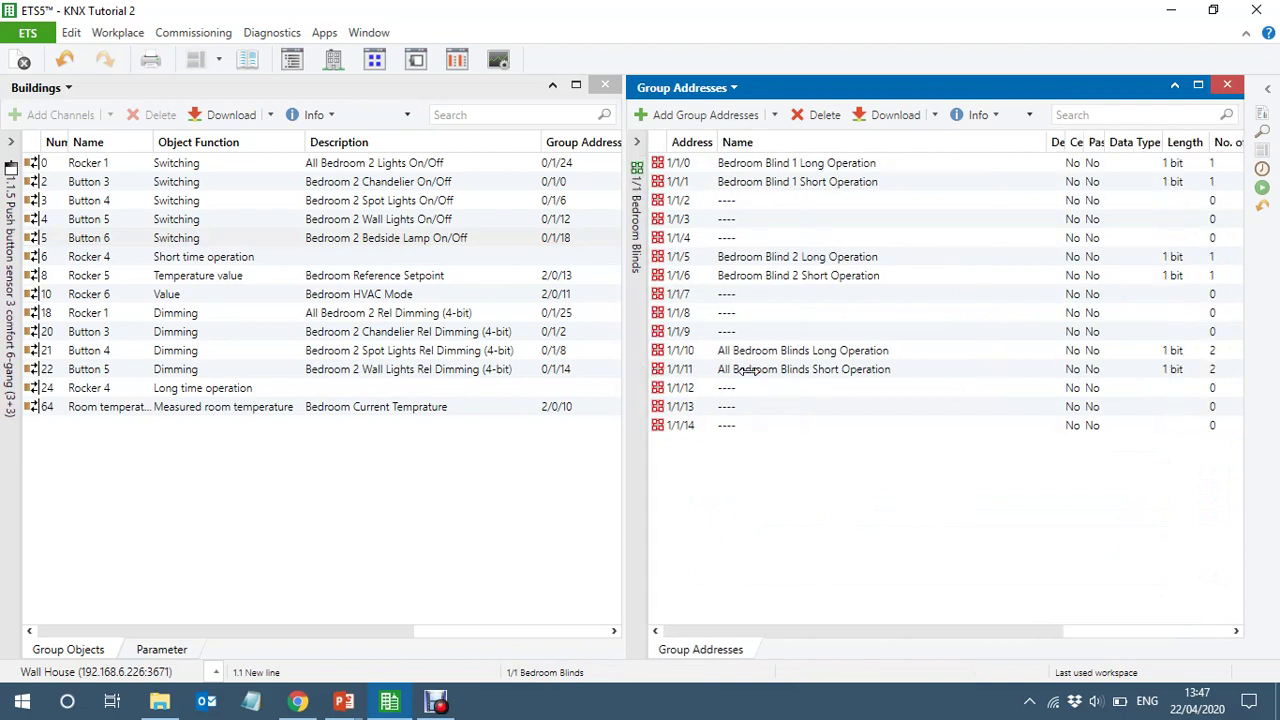
click(838, 357)
drag(838, 362, 399, 386)
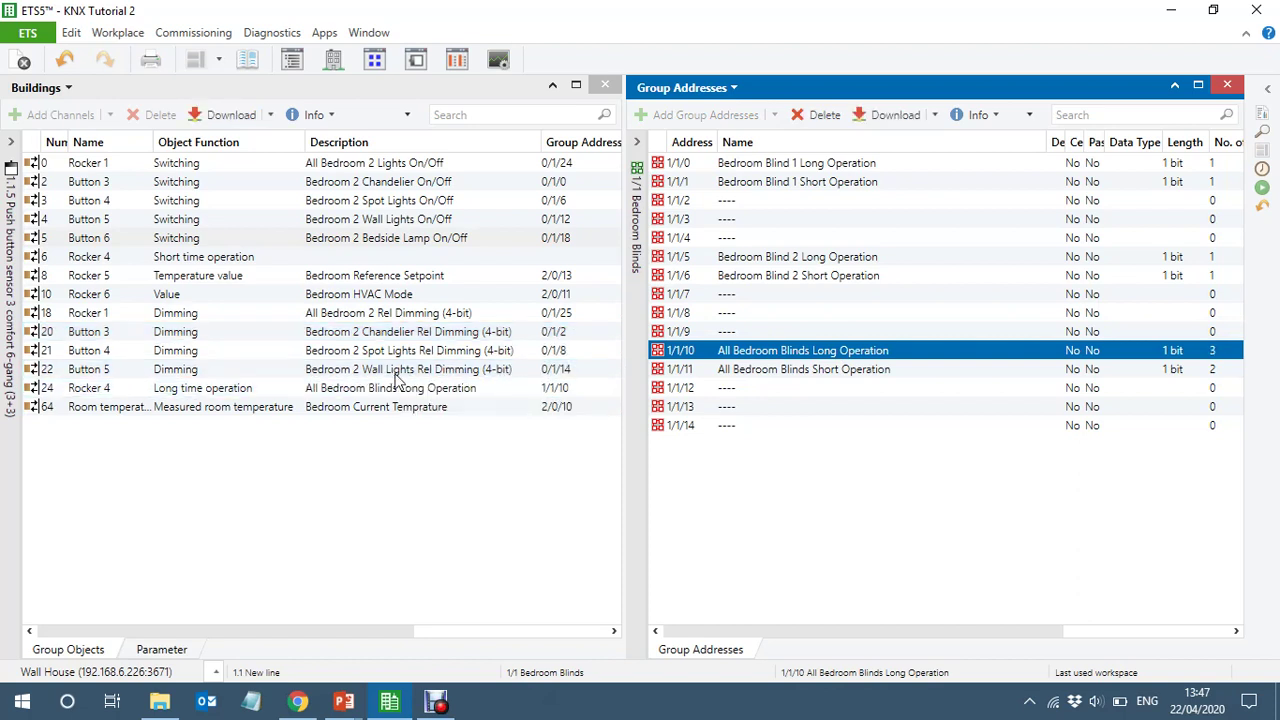
drag(341, 257, 847, 371)
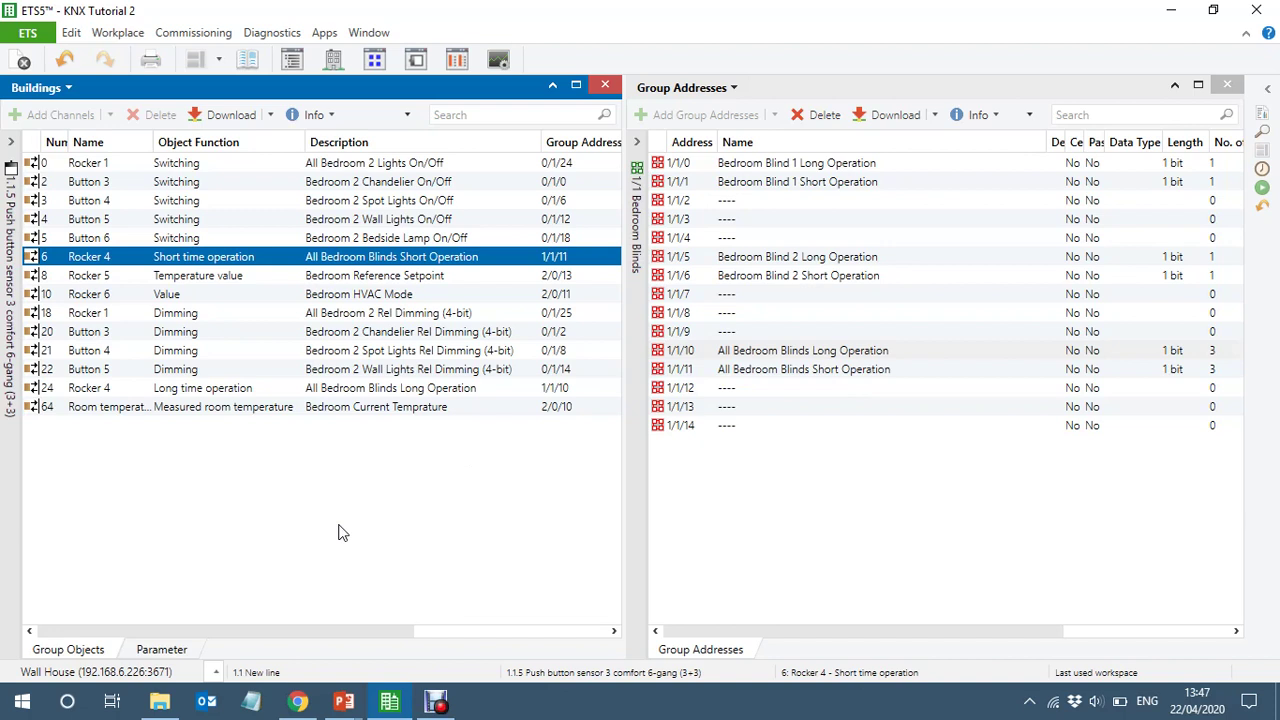
Review the 2/0 Underfloor Heating group addresses alongside the group objects and general parameters of the 1.1.3 HeatingBOX 230V 4X
click(14, 510)
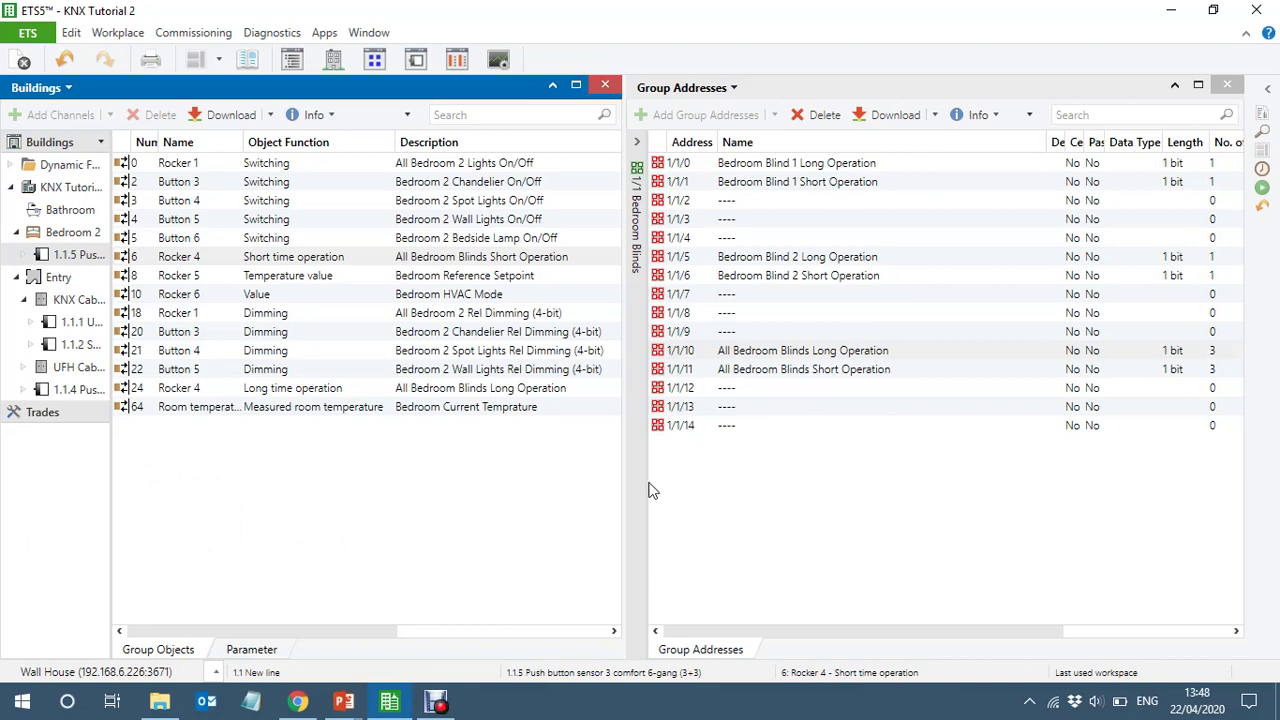
click(712, 351)
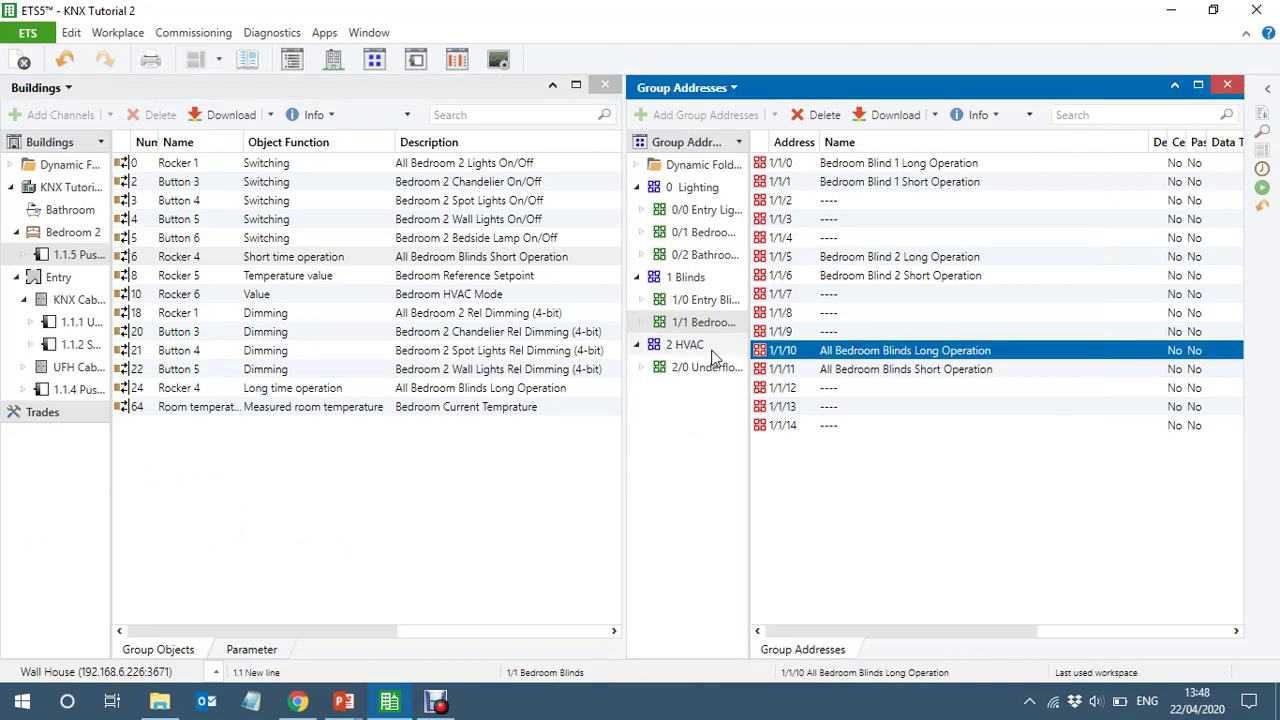
click(697, 370)
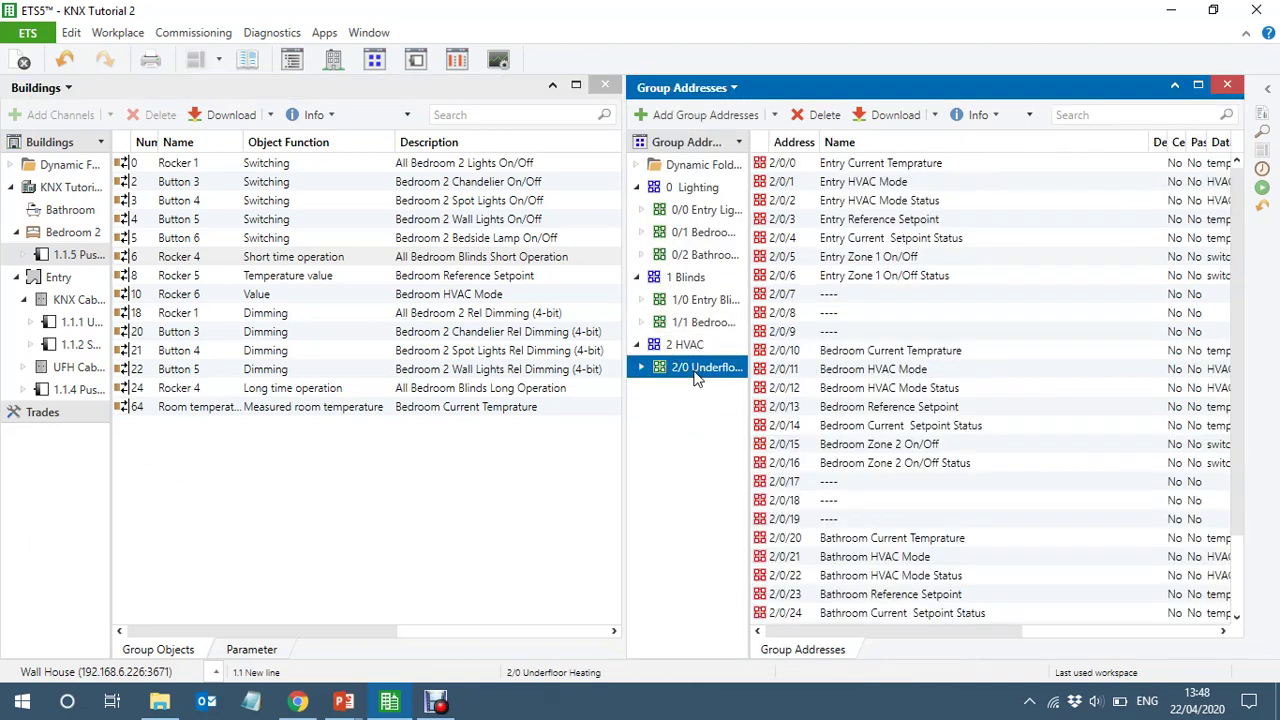
click(745, 443)
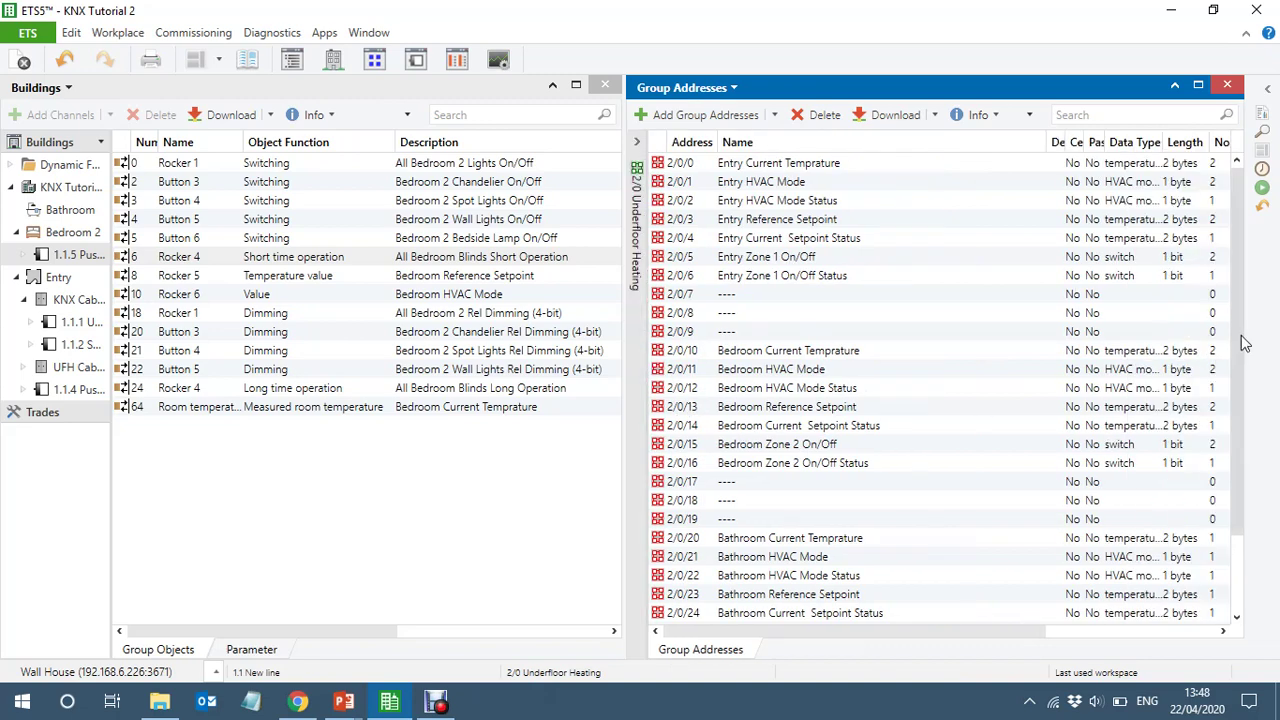
scroll(1250, 505, down, 2)
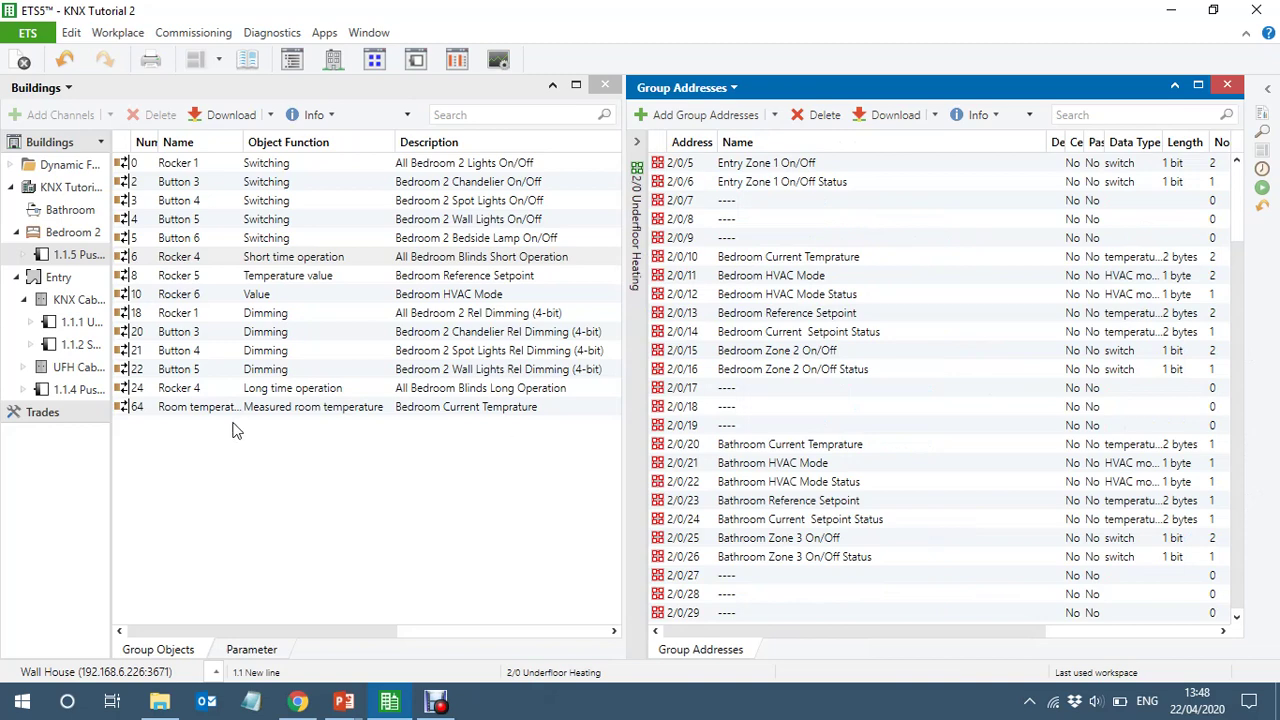
click(65, 396)
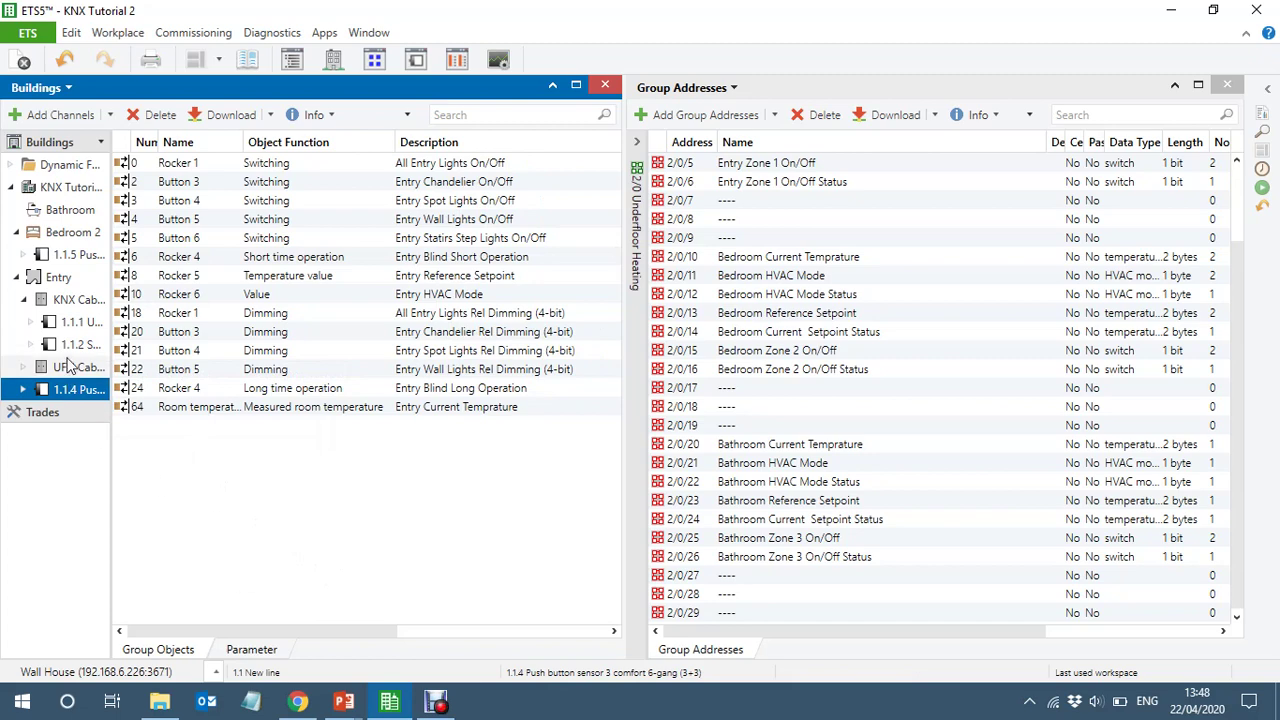
click(24, 367)
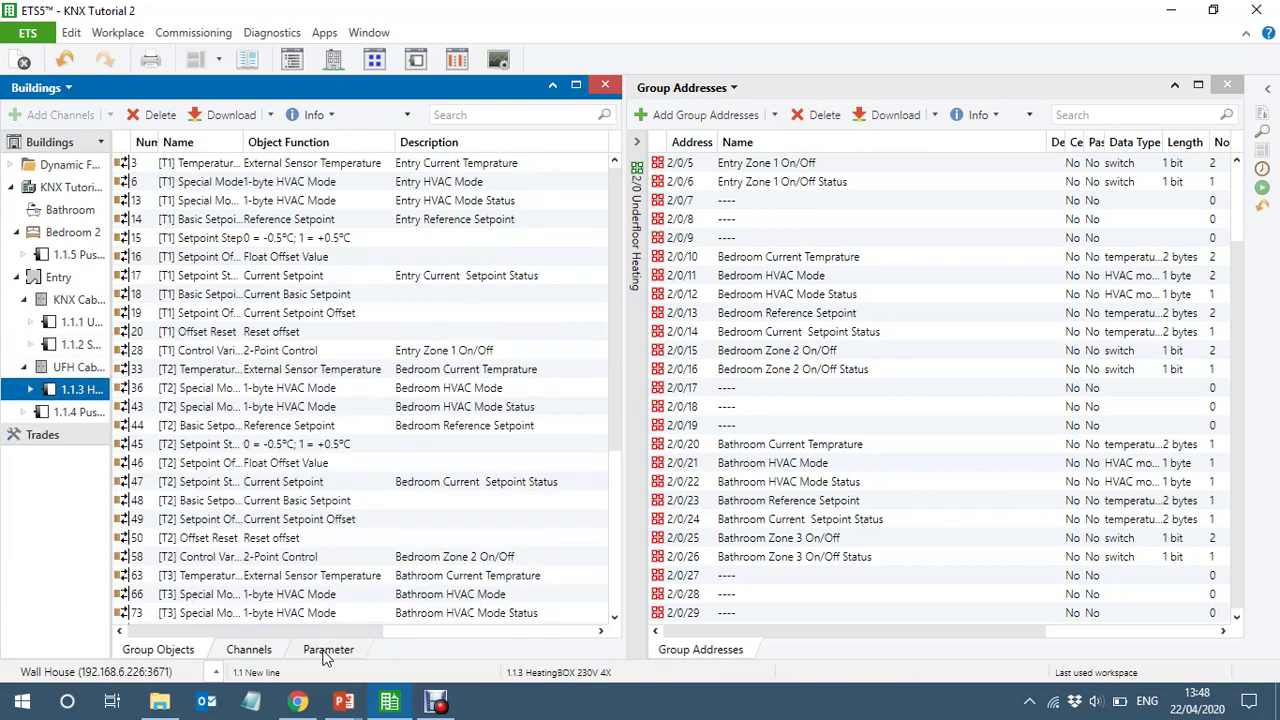
click(327, 650)
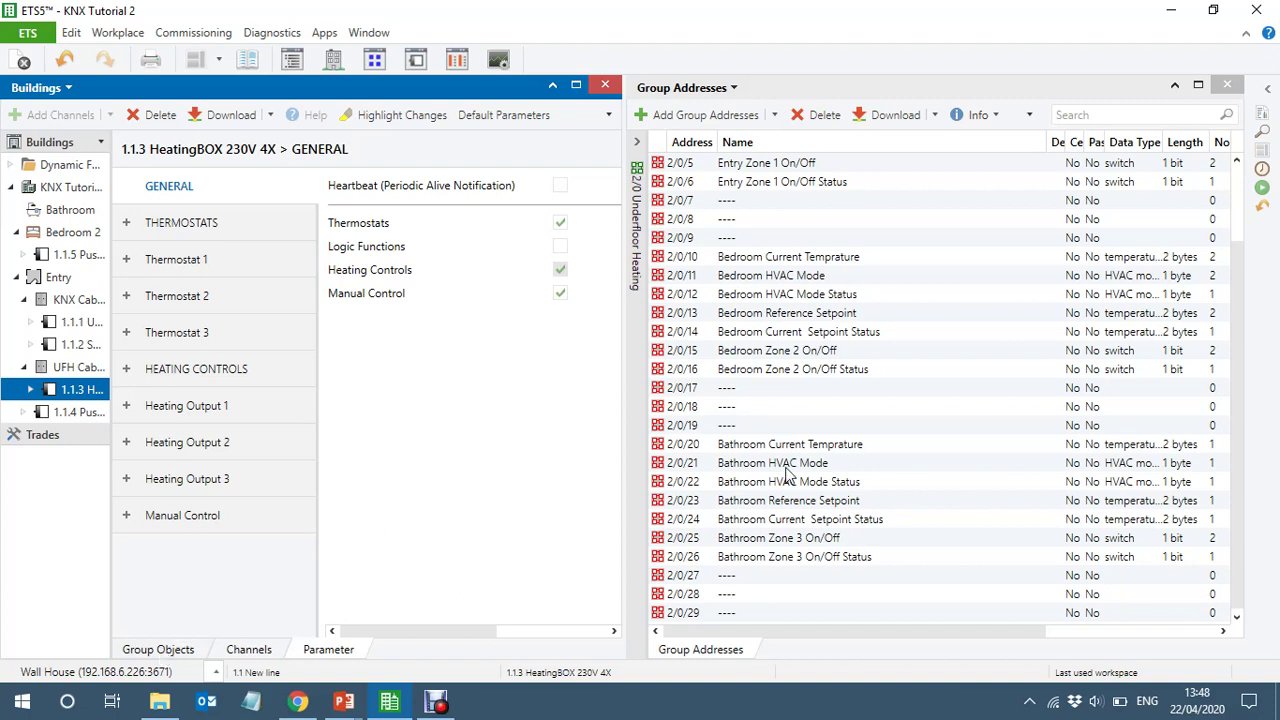
click(896, 444)
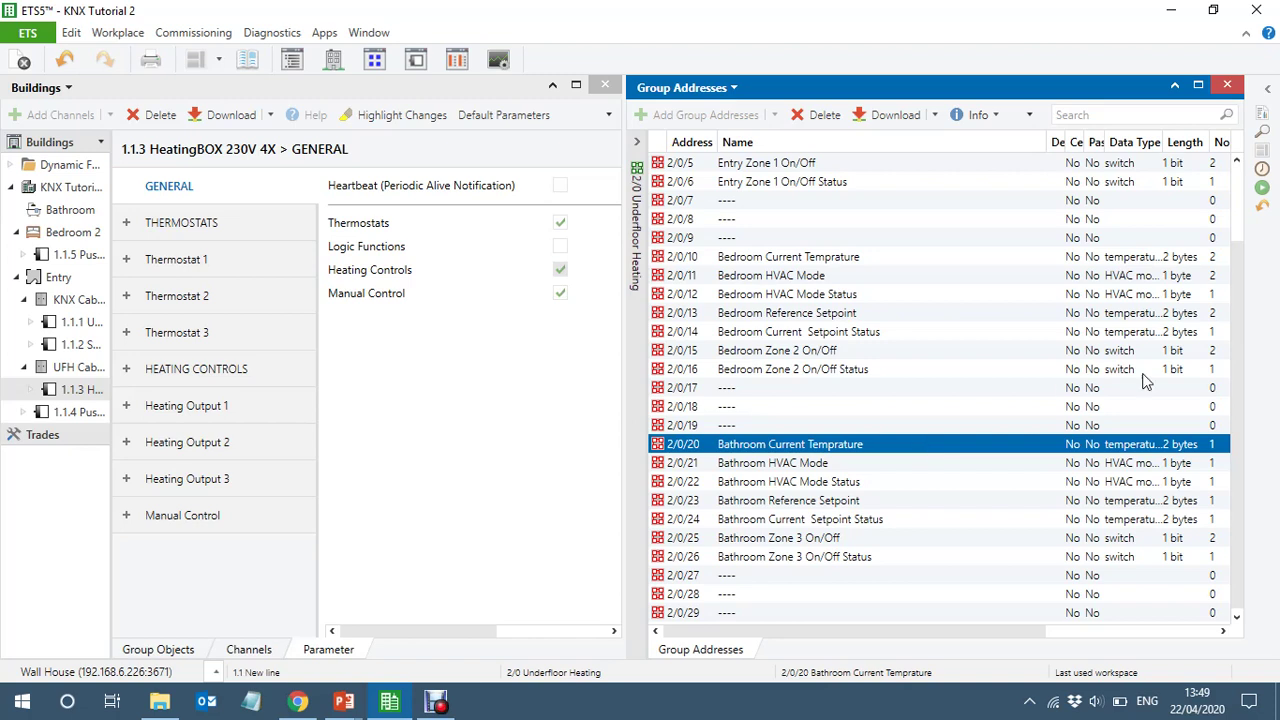
drag(1237, 425, 1232, 356)
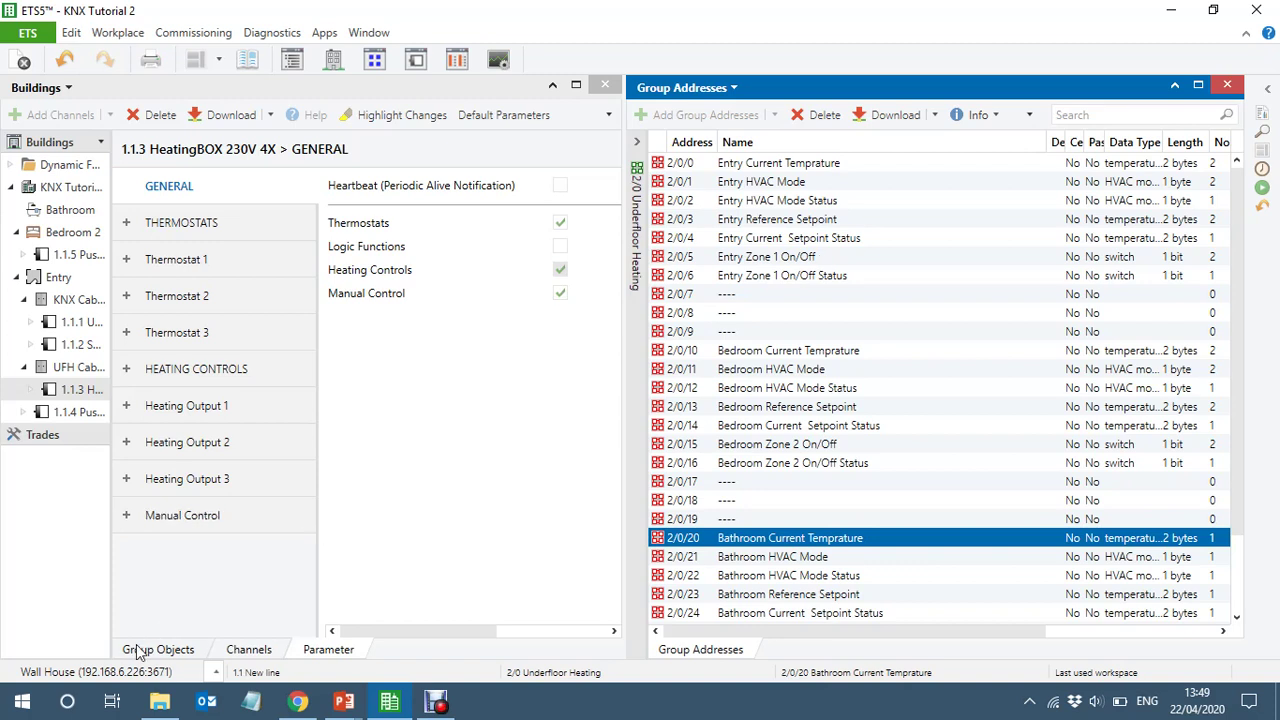
Display the group objects of the 1.1.2 switching/shutter actuator and check its output objects
click(68, 344)
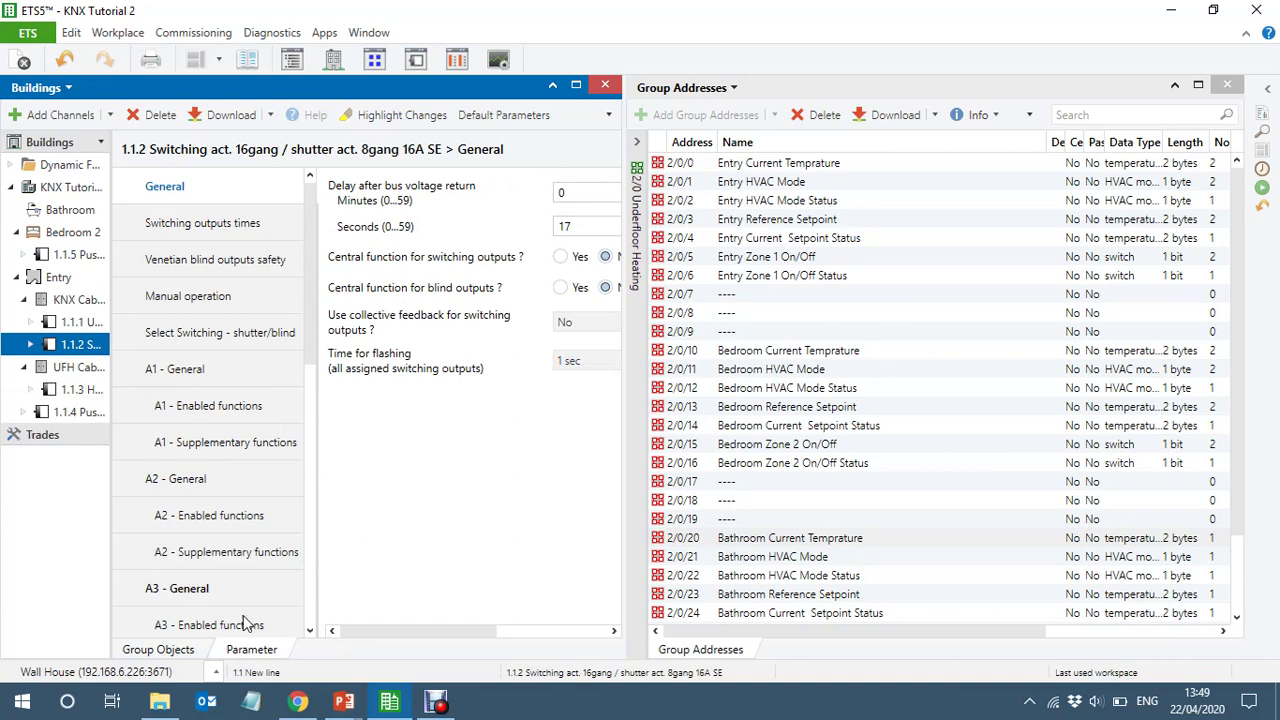
click(145, 650)
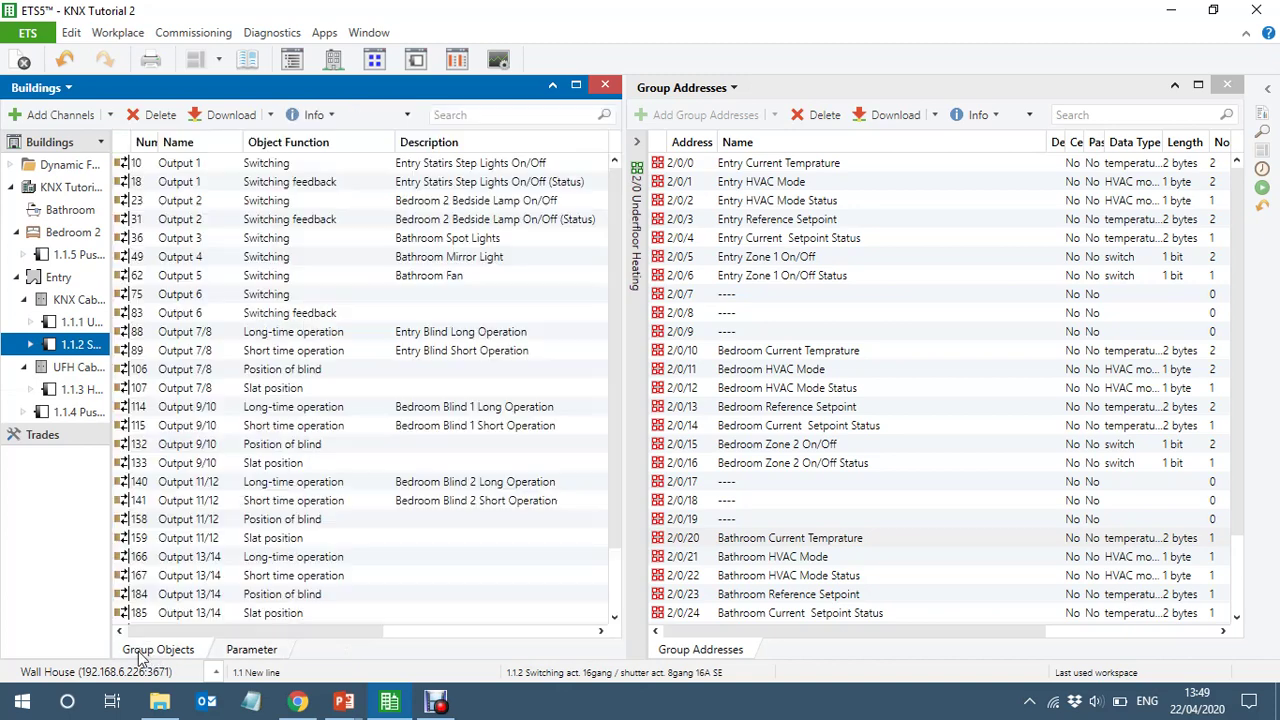
click(227, 528)
click(228, 540)
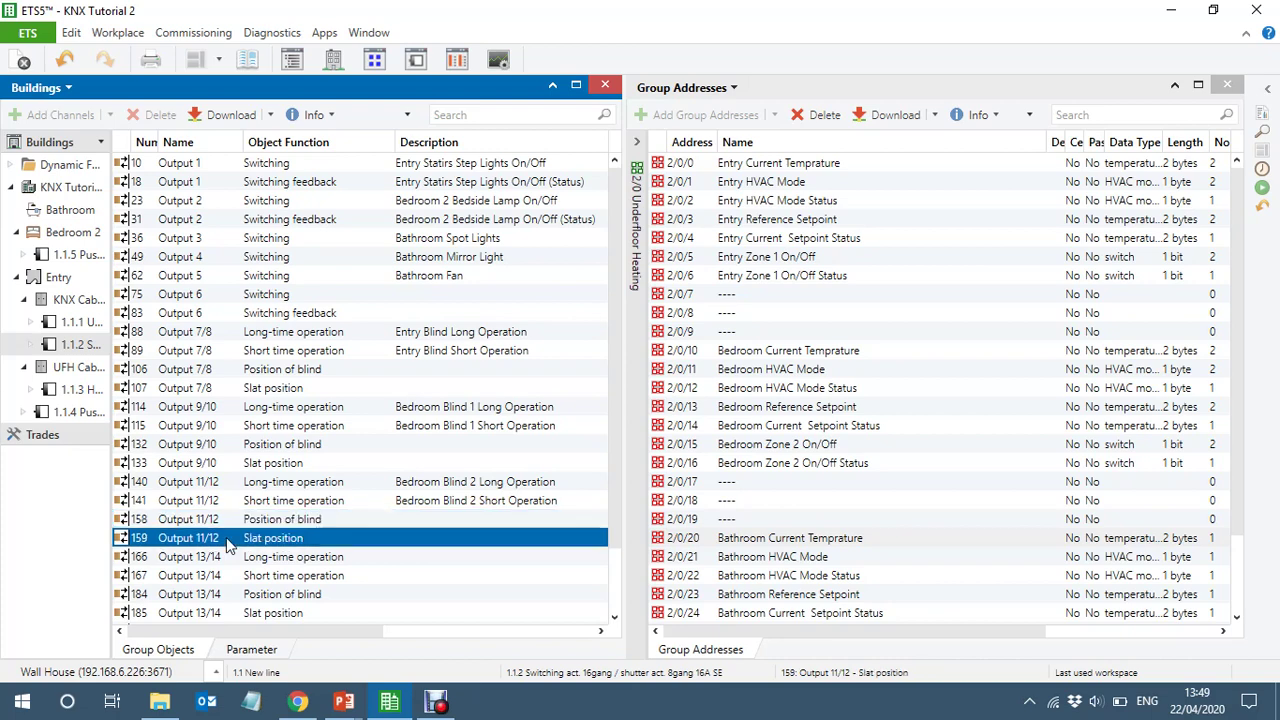
Add a middle group named Pumps to the 2 HVAC main group
click(639, 421)
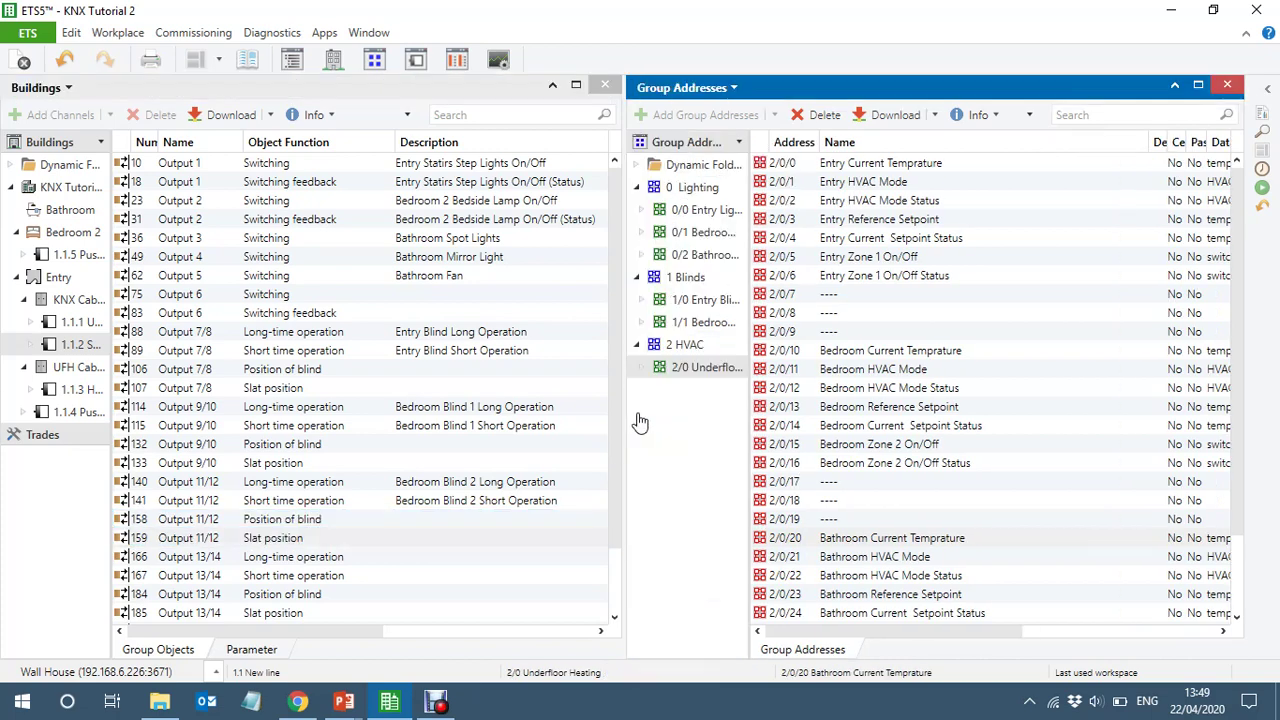
click(693, 347)
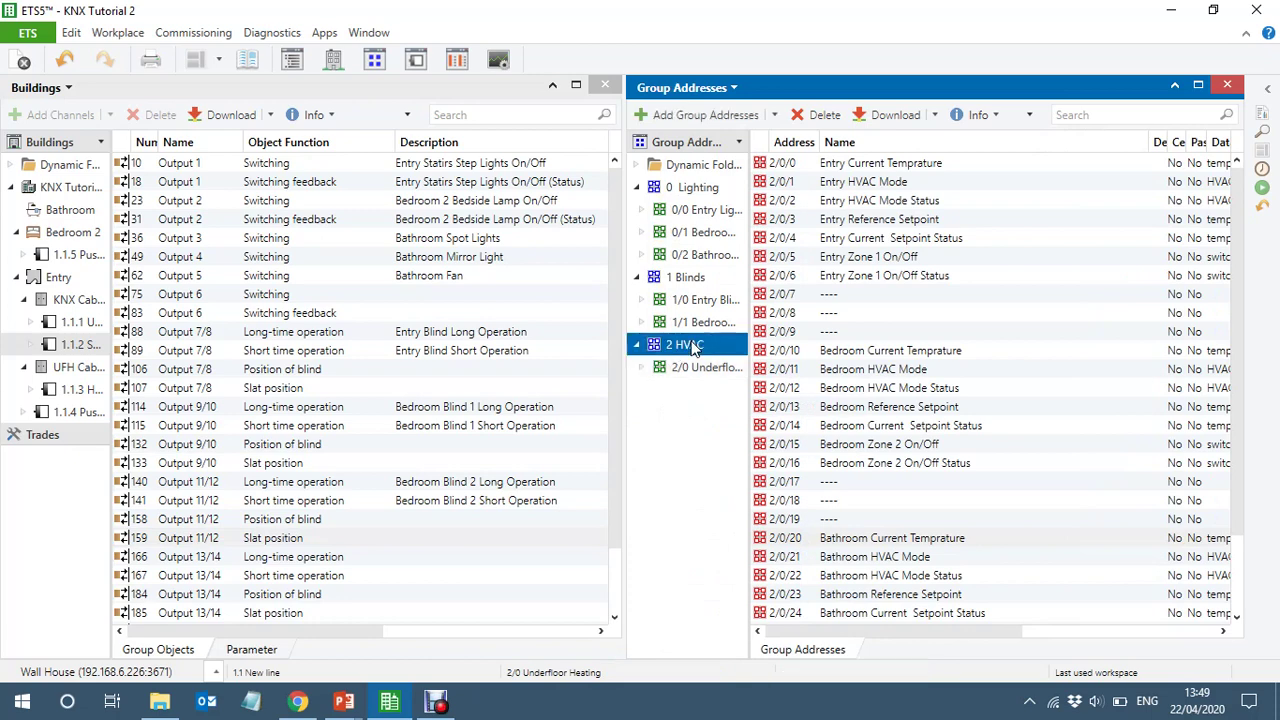
right_click(693, 347)
click(797, 394)
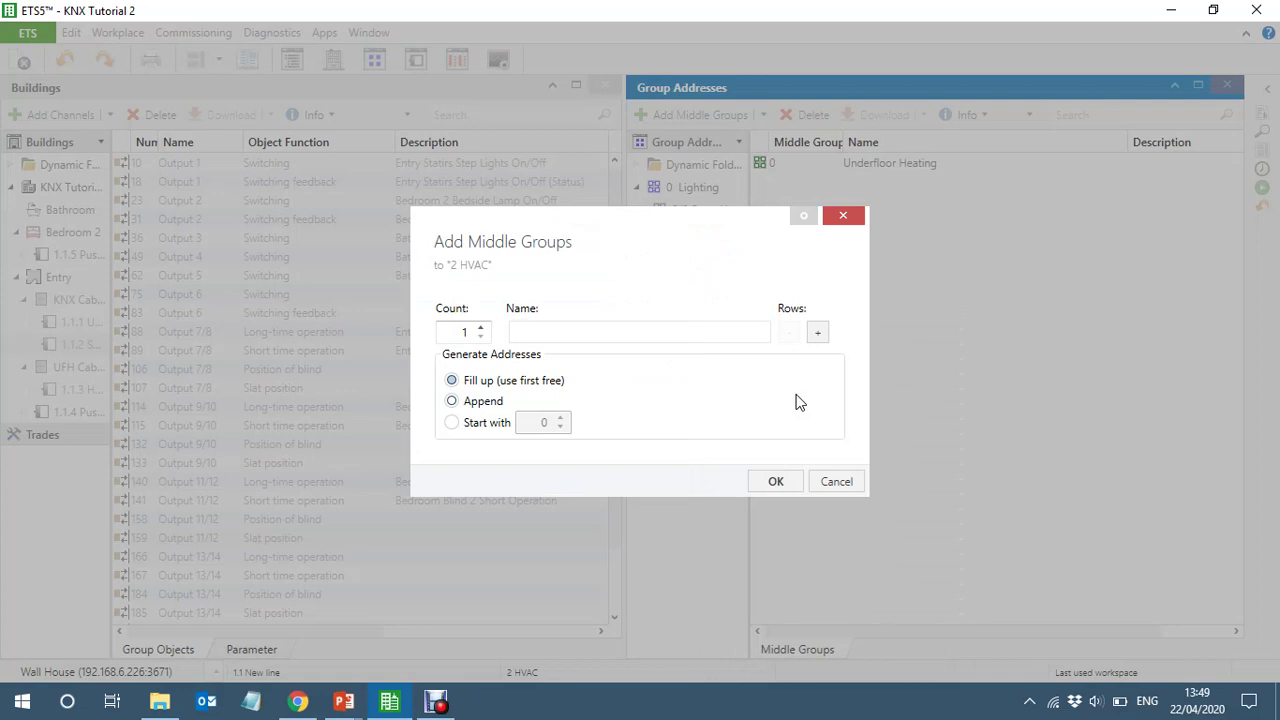
text(Pumps)
click(779, 481)
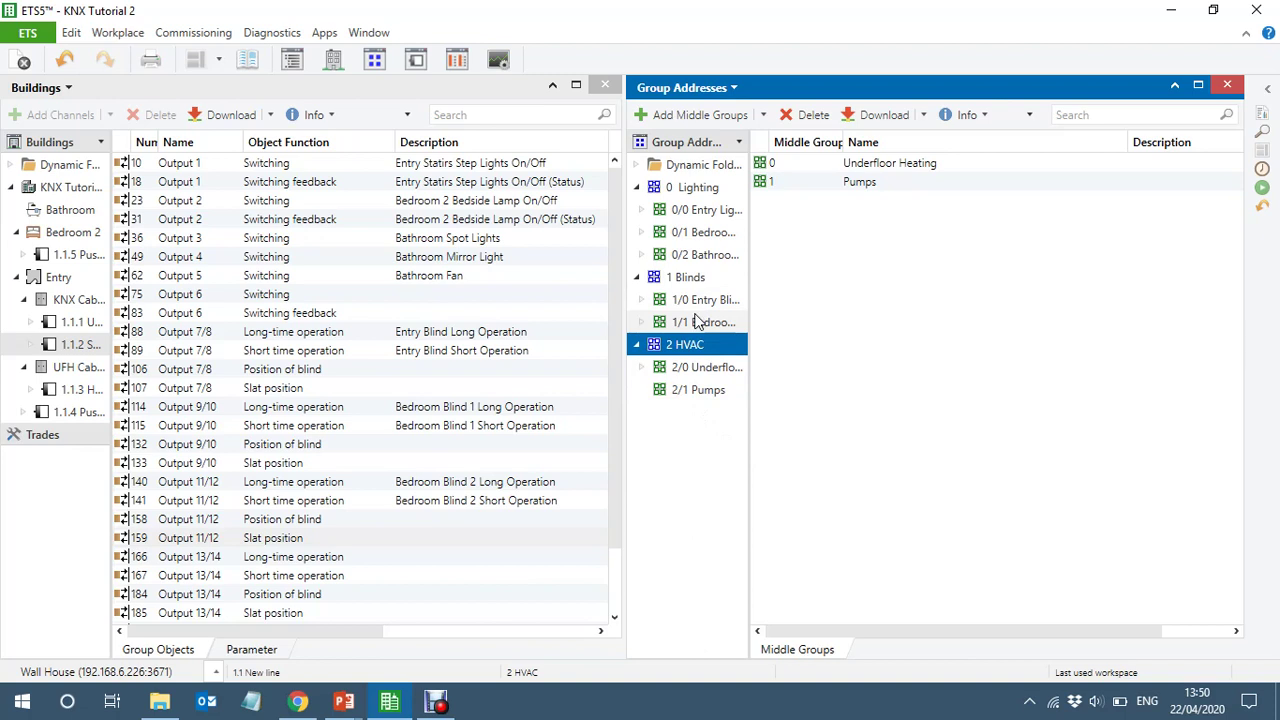
Copy group addresses 0/1/18 to 0/1/23 from Bedroom 2 Lighting into 2/1 Pumps, using the first free addresses
click(700, 262)
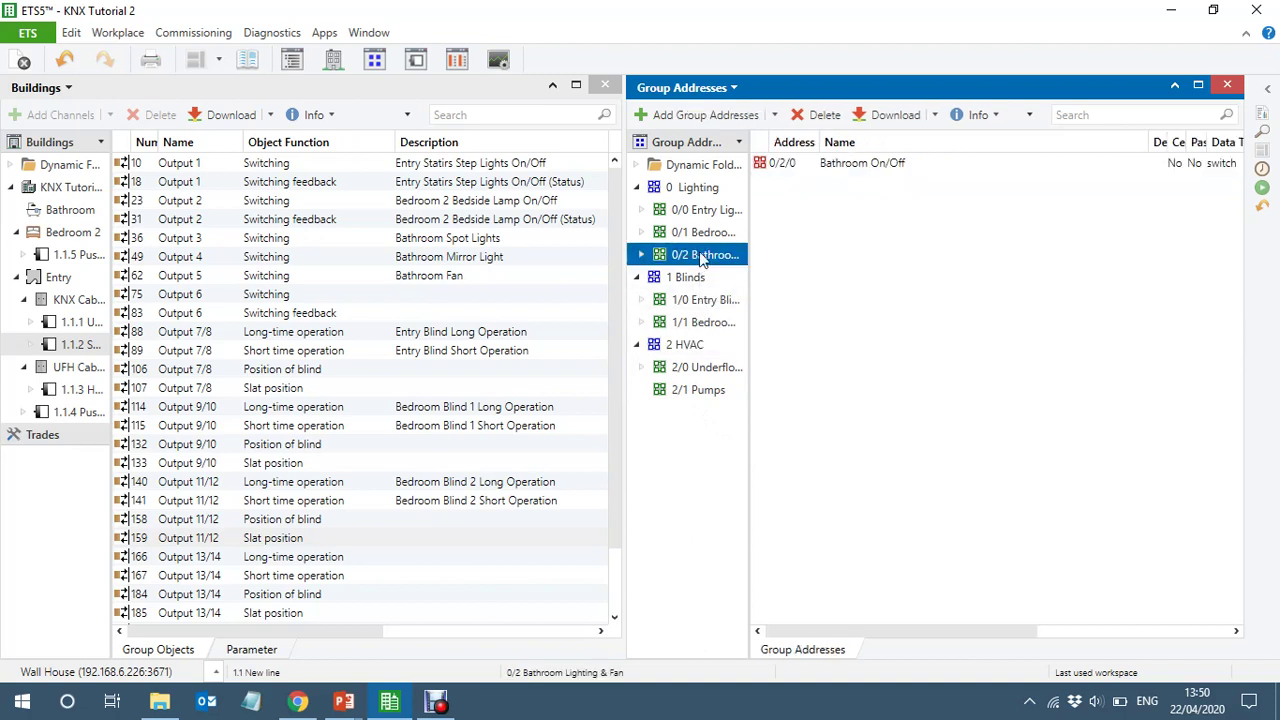
click(698, 236)
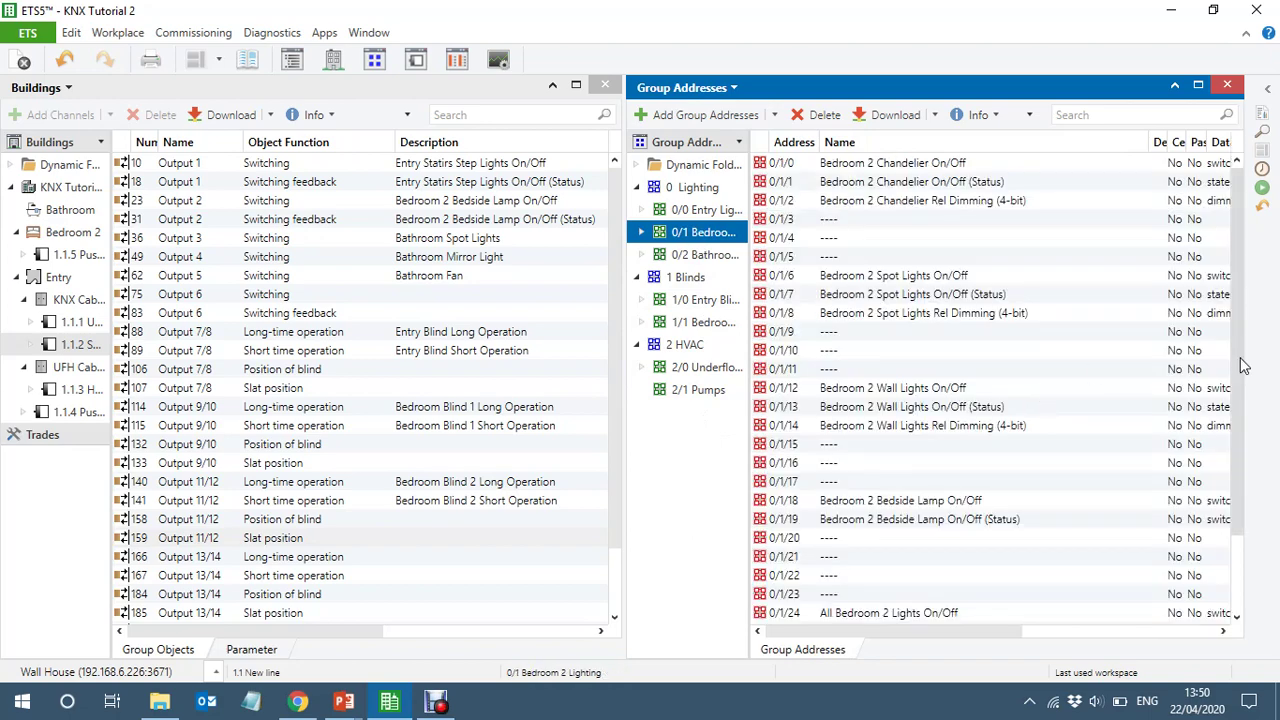
drag(1242, 366, 1251, 520)
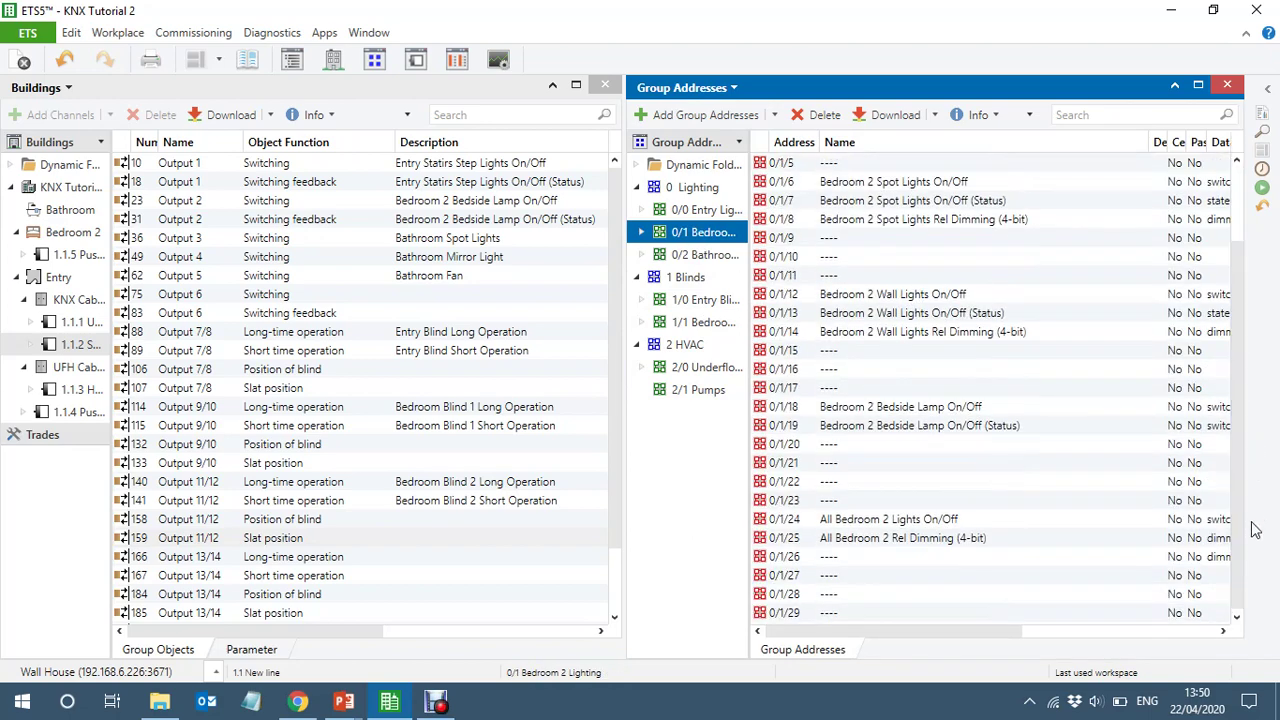
click(835, 410)
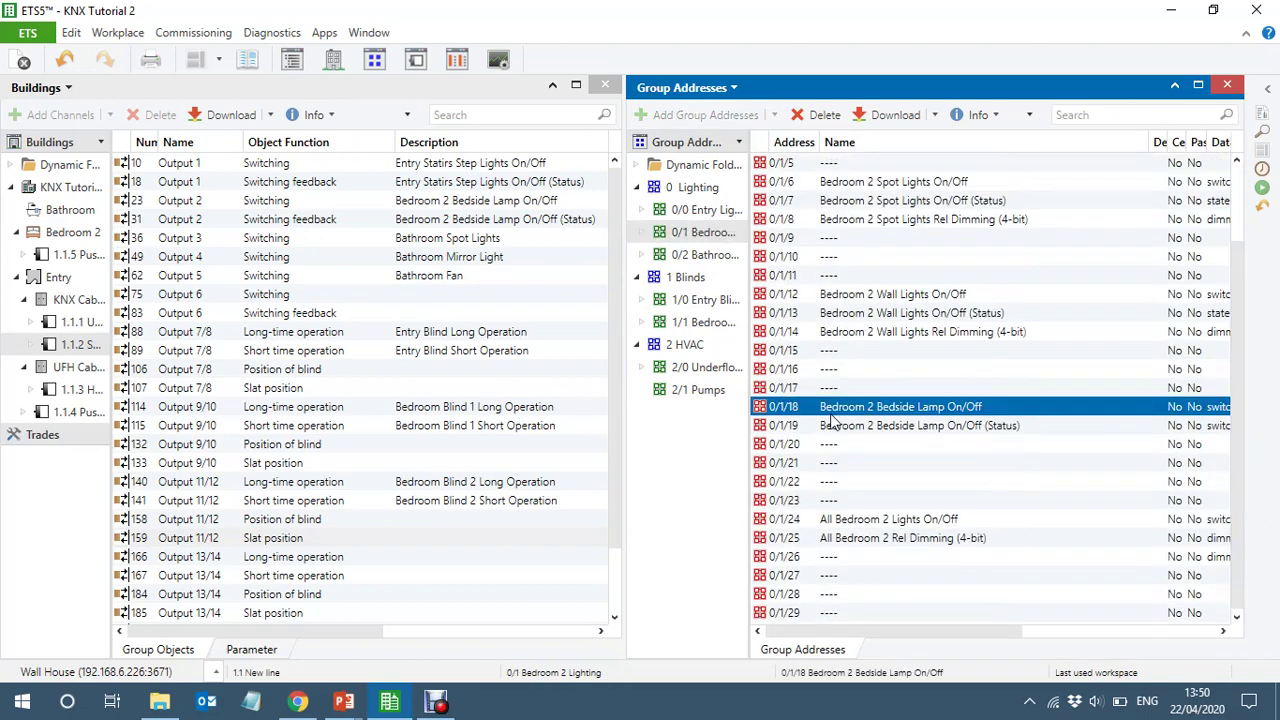
key(shift+Down)
key(shift+Down)
key(shift+Down)
key(shift+Down)
key(shift+Down)
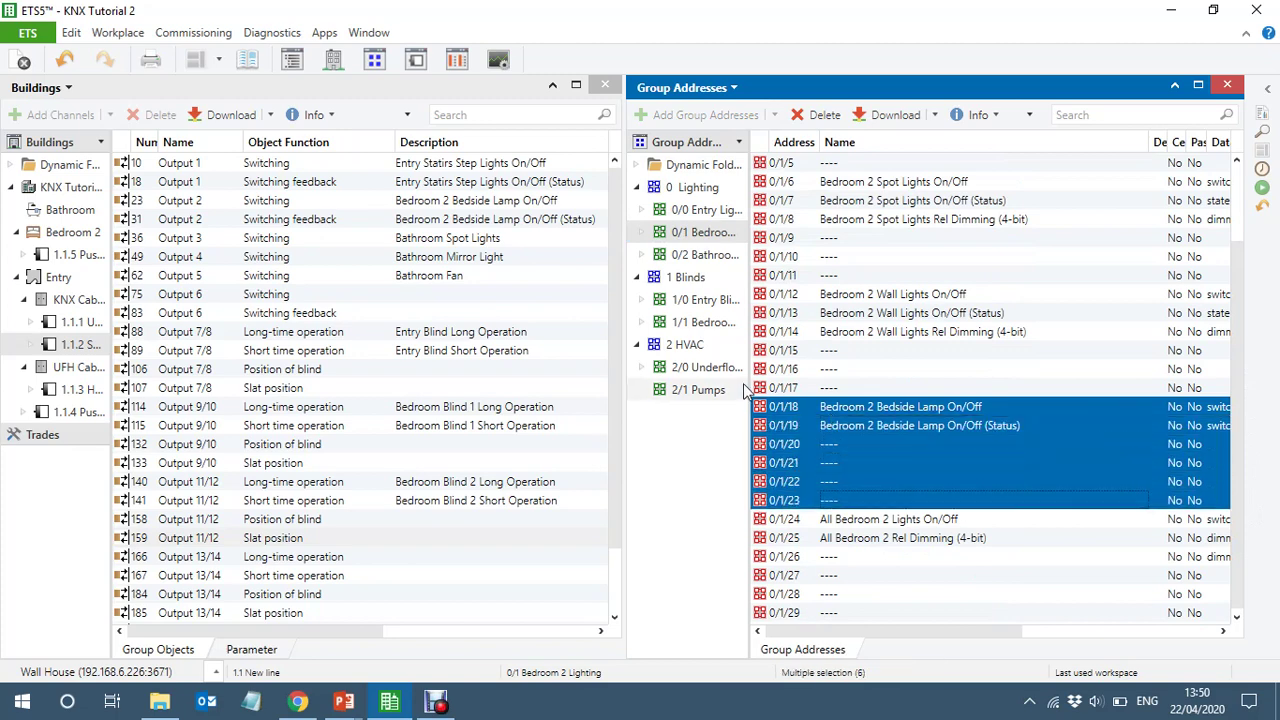
click(712, 392)
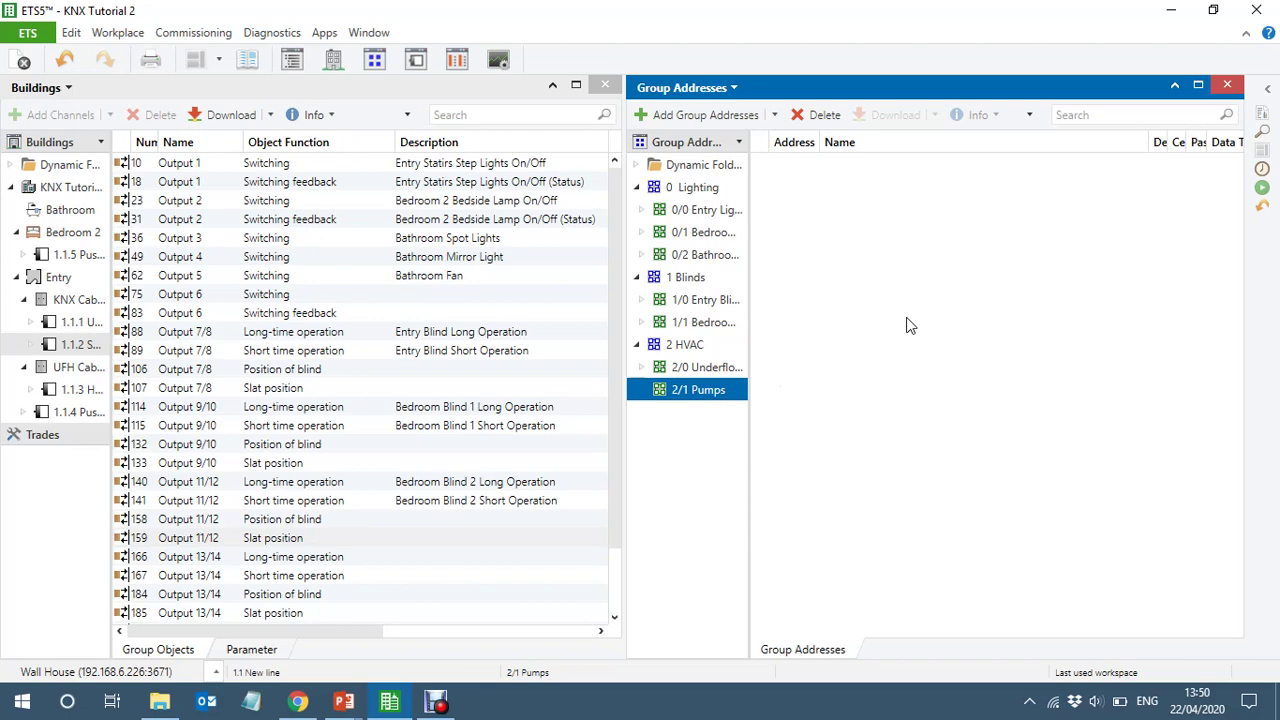
key(ctrl+shift+v)
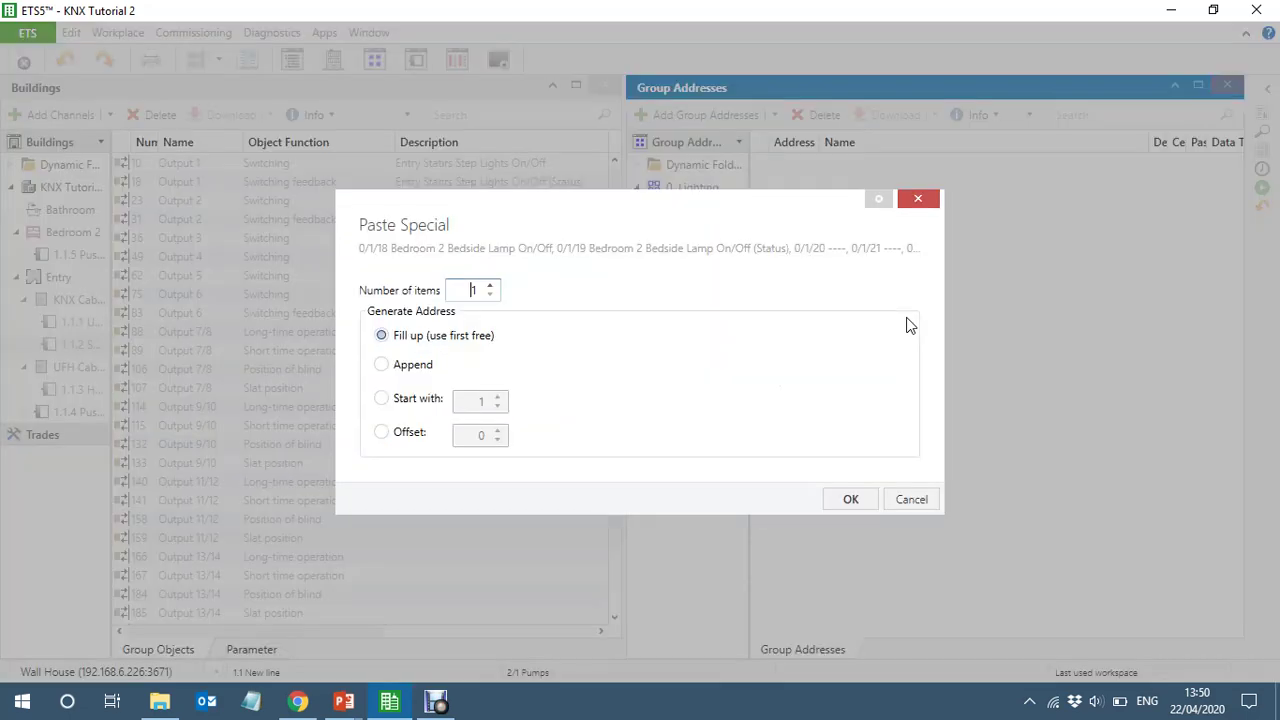
click(840, 510)
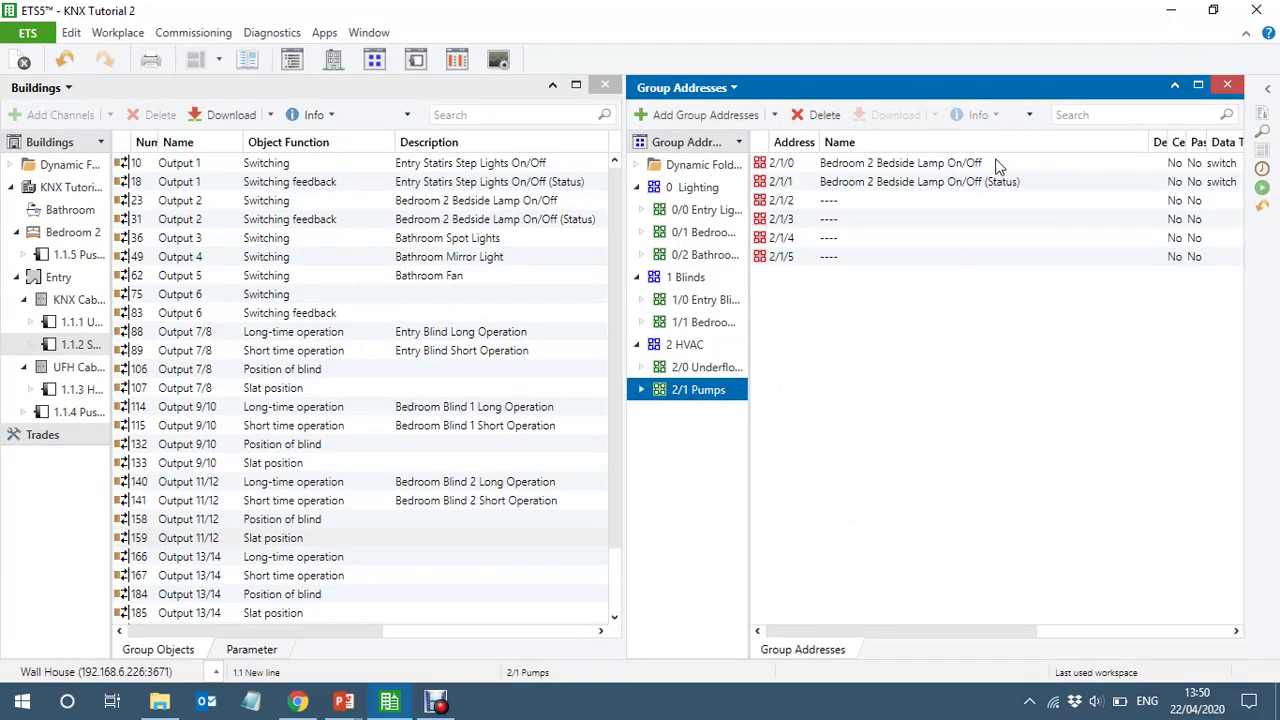
Shorten the name of group address 2/1/0 to On/Off by removing the Bedroom 2 Bedside Lamp prefix
click(997, 165)
click(997, 165)
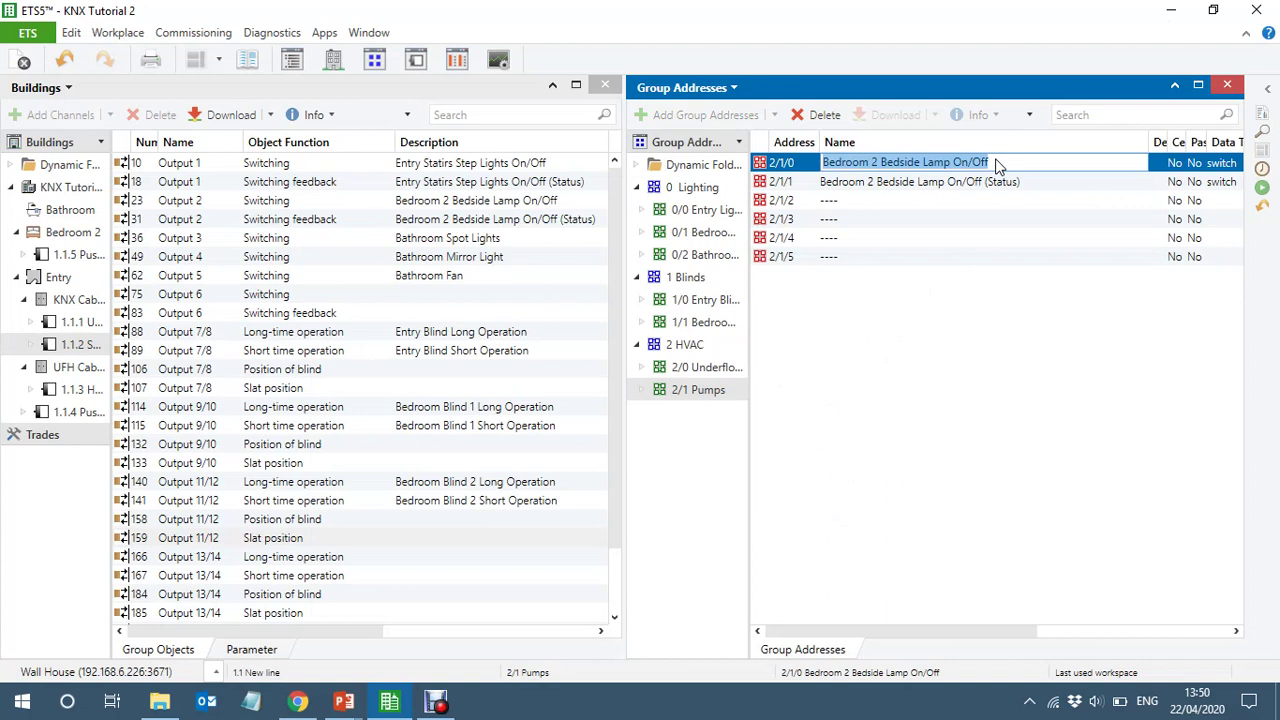
key(shift+Left)
key(shift+Left)
key(shift+Left)
key(shift+Left)
key(shift+Left)
key(shift+Left)
key(Delete)
key(Down)
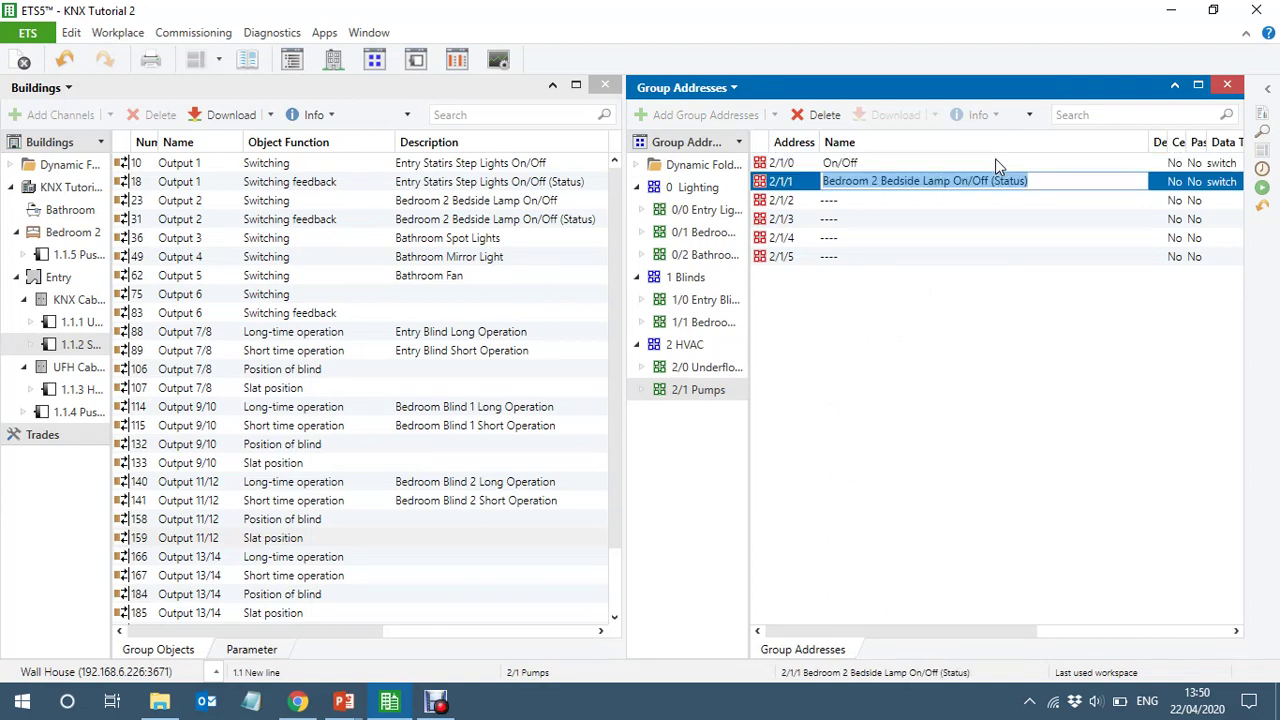
Shorten the name of group address 2/1/1 to On/Off (Status) by removing its Bedroom 2 Bedside Lamp prefix
key(shift+Left)
key(shift+Left)
key(shift+Left)
key(shift+Left)
key(shift+Left)
key(shift+Left)
key(shift+Left)
key(shift+Left)
key(shift+Left)
key(shift+Left)
key(shift+Left)
key(shift+Left)
key(shift+Left)
key(shift+Left)
key(shift+Left)
key(shift+Left)
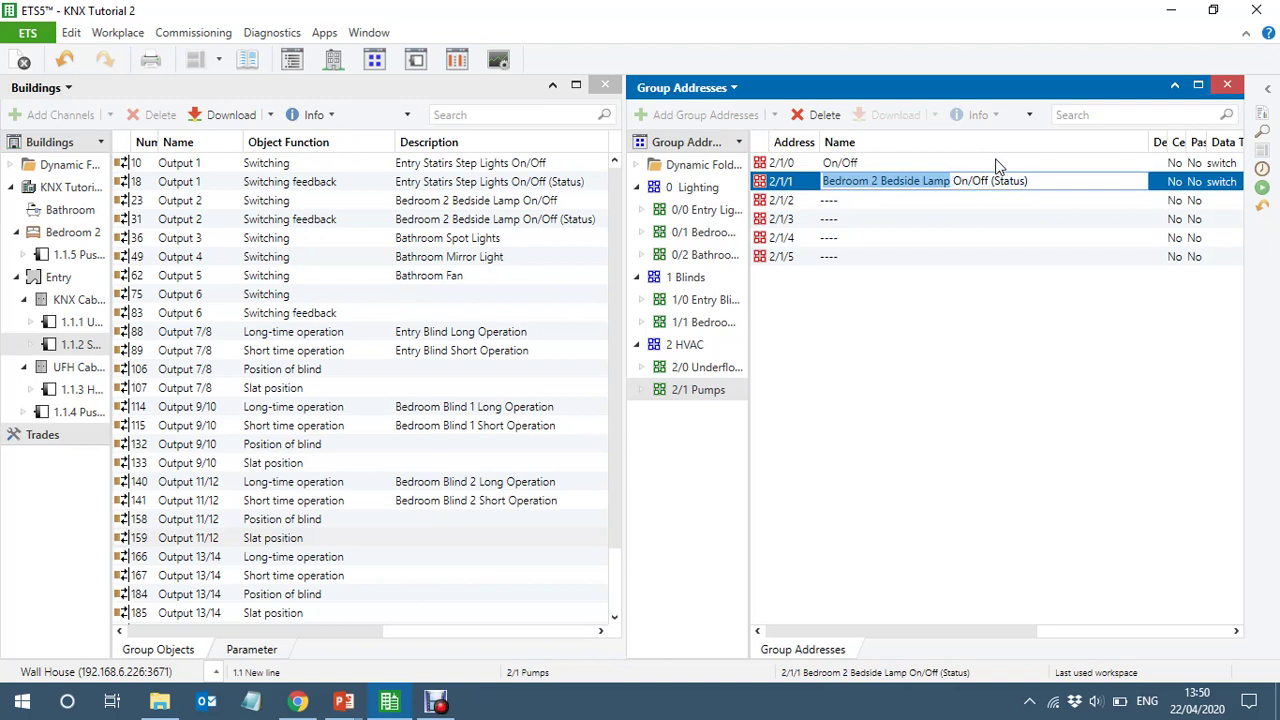
key(Delete)
key(Down)
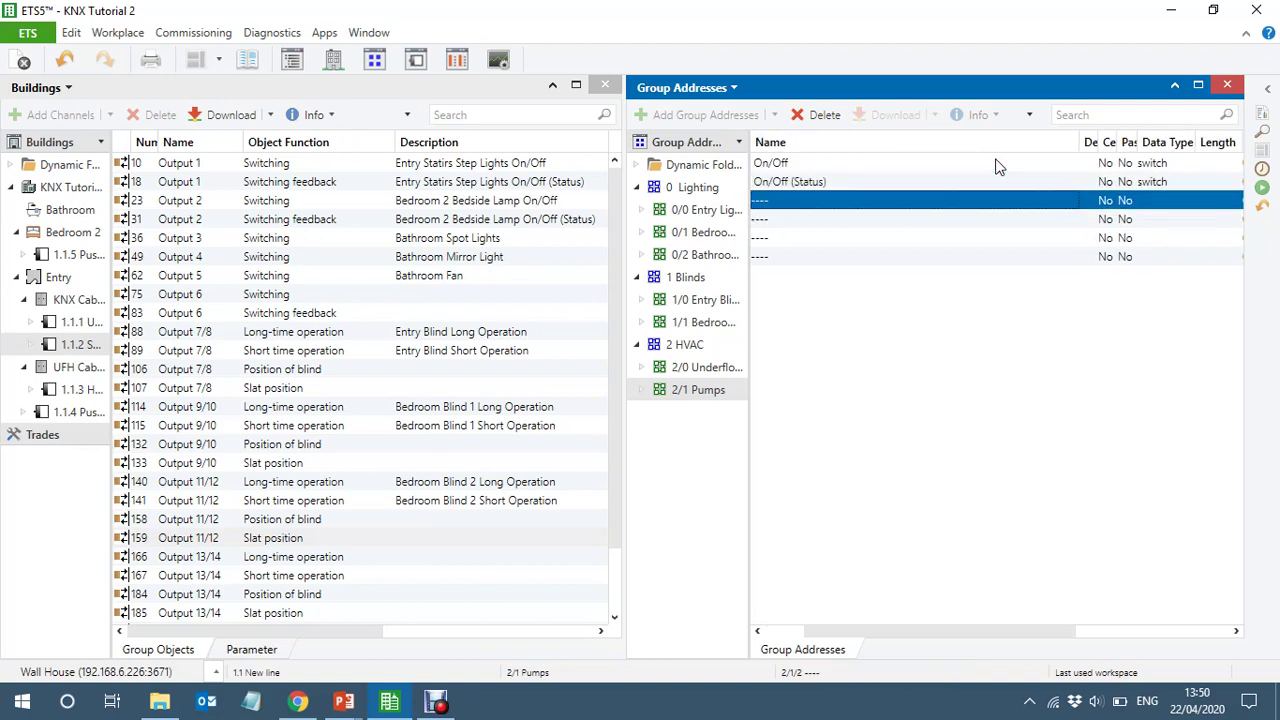
Duplicate the block of group addresses 2/1/0 to 2/1/5 twice within Pumps, filling the first free addresses
drag(904, 634, 768, 620)
click(903, 165)
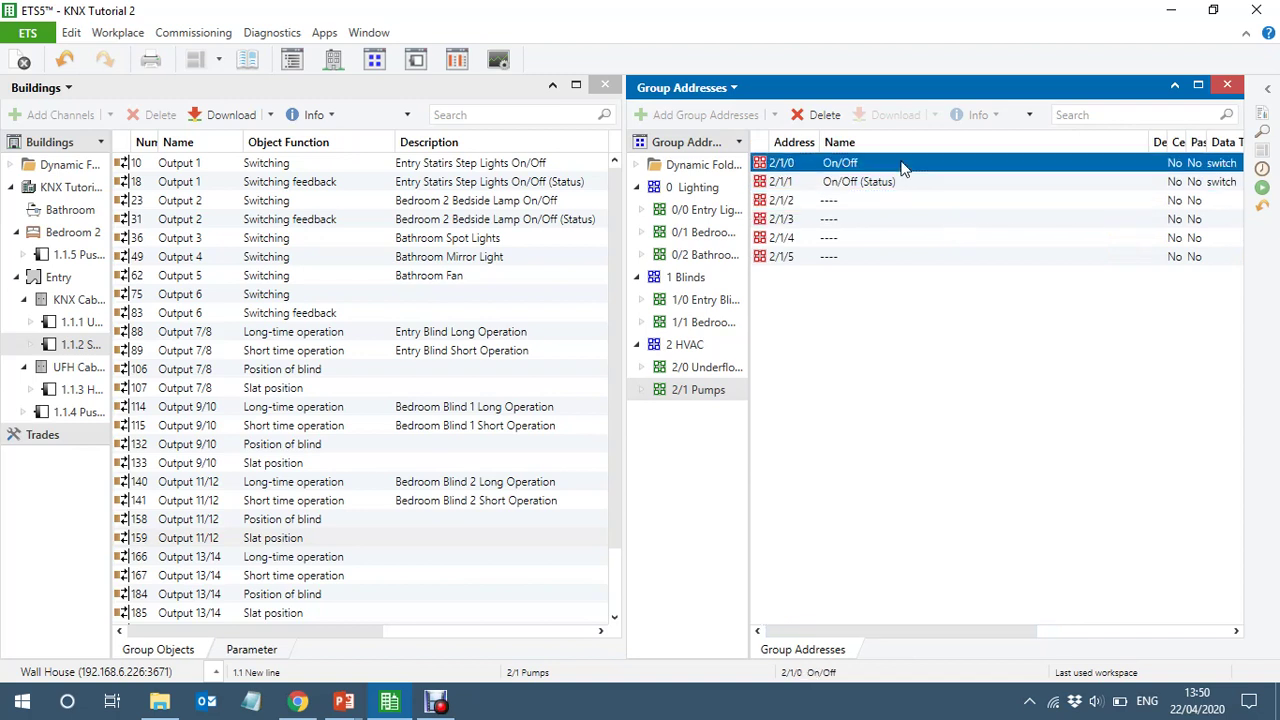
shift+click(880, 258)
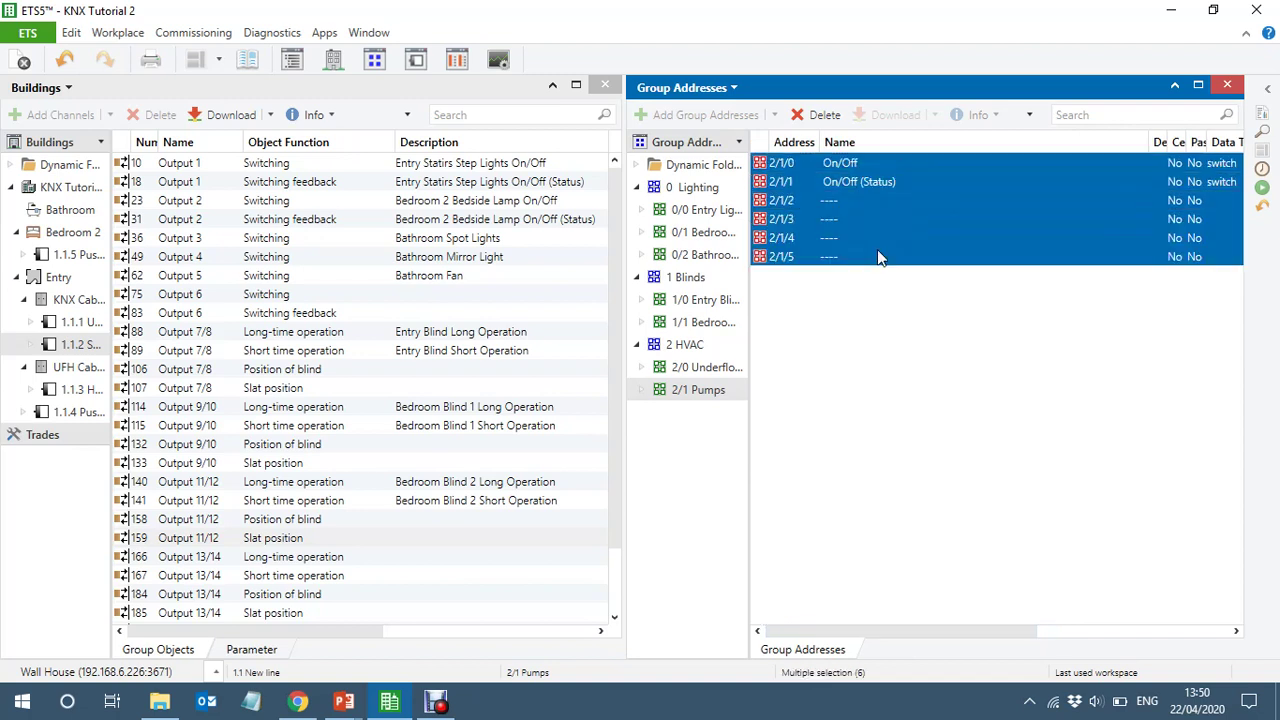
key(ctrl+shift+v)
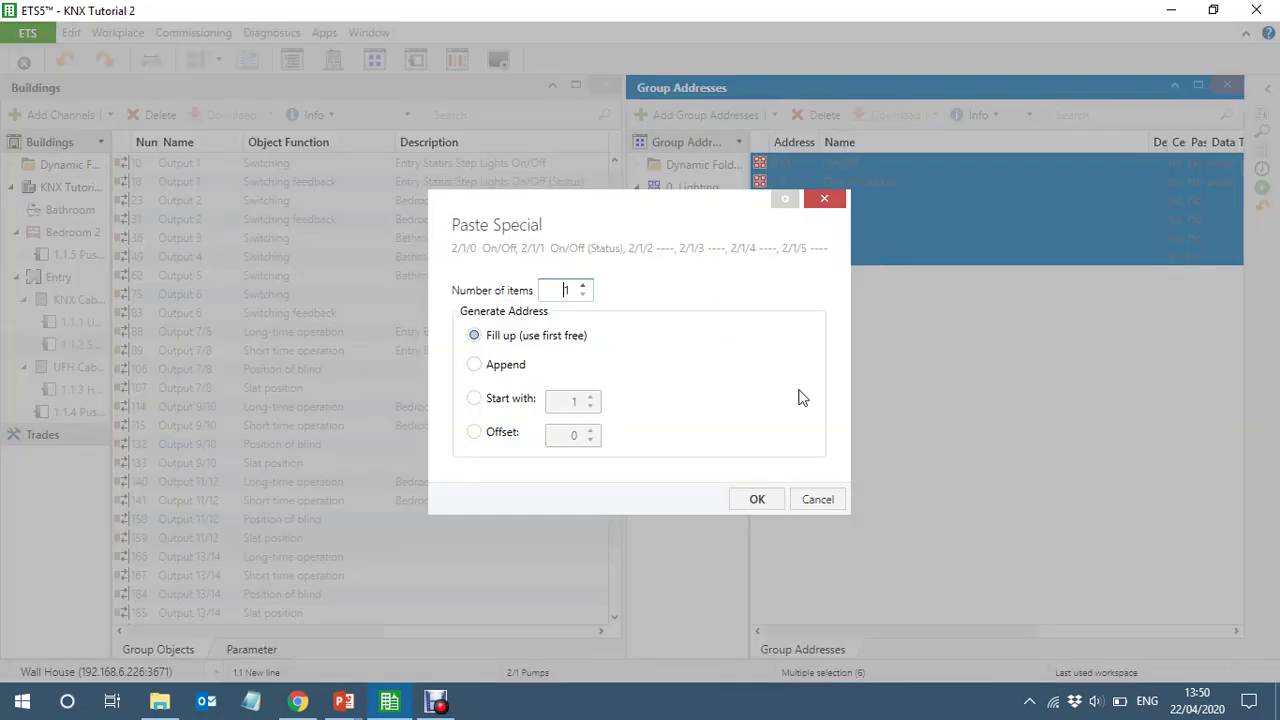
click(757, 499)
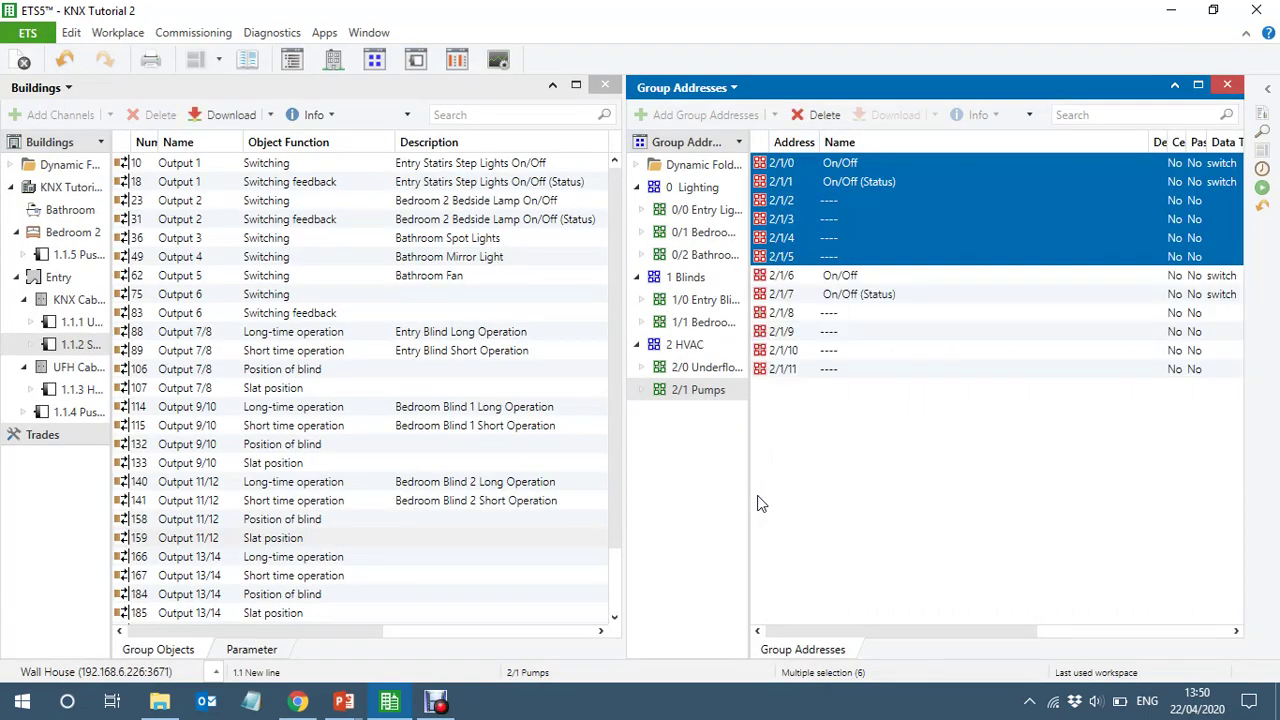
key(ctrl+shift+v)
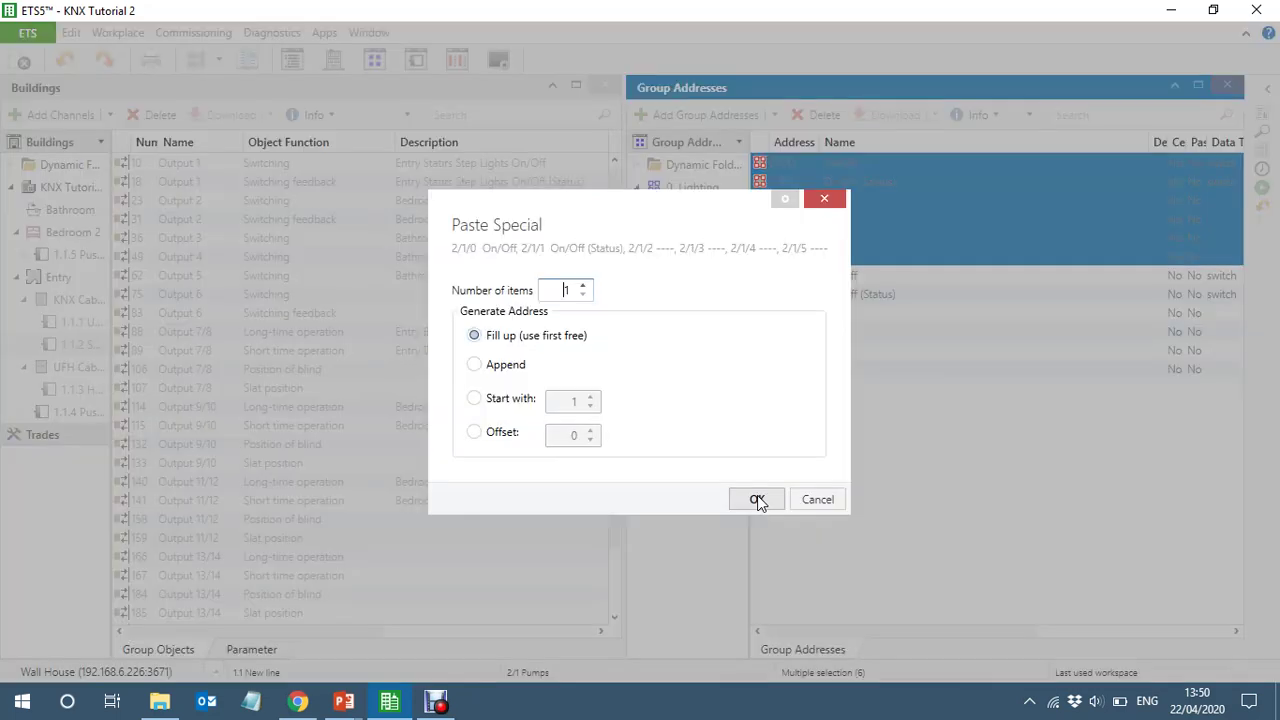
click(753, 502)
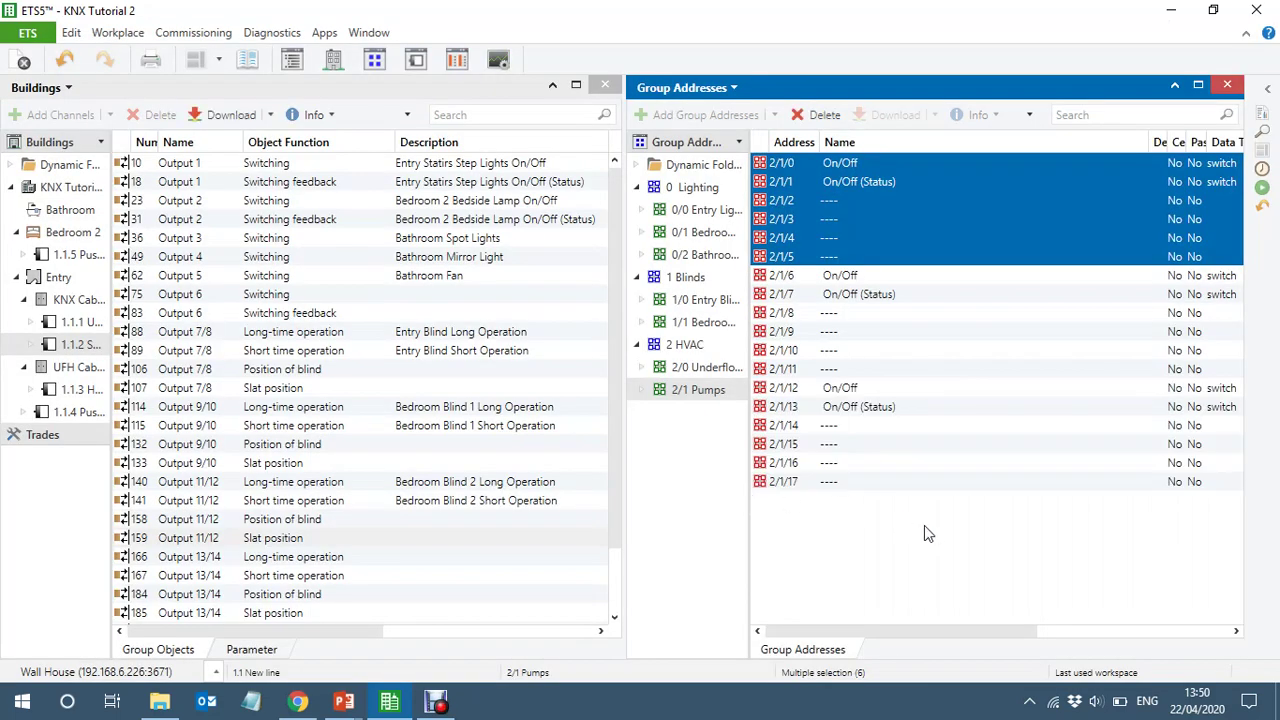
Rename group address 2/1/0 to Manifold 1 Pump On/Off
click(910, 163)
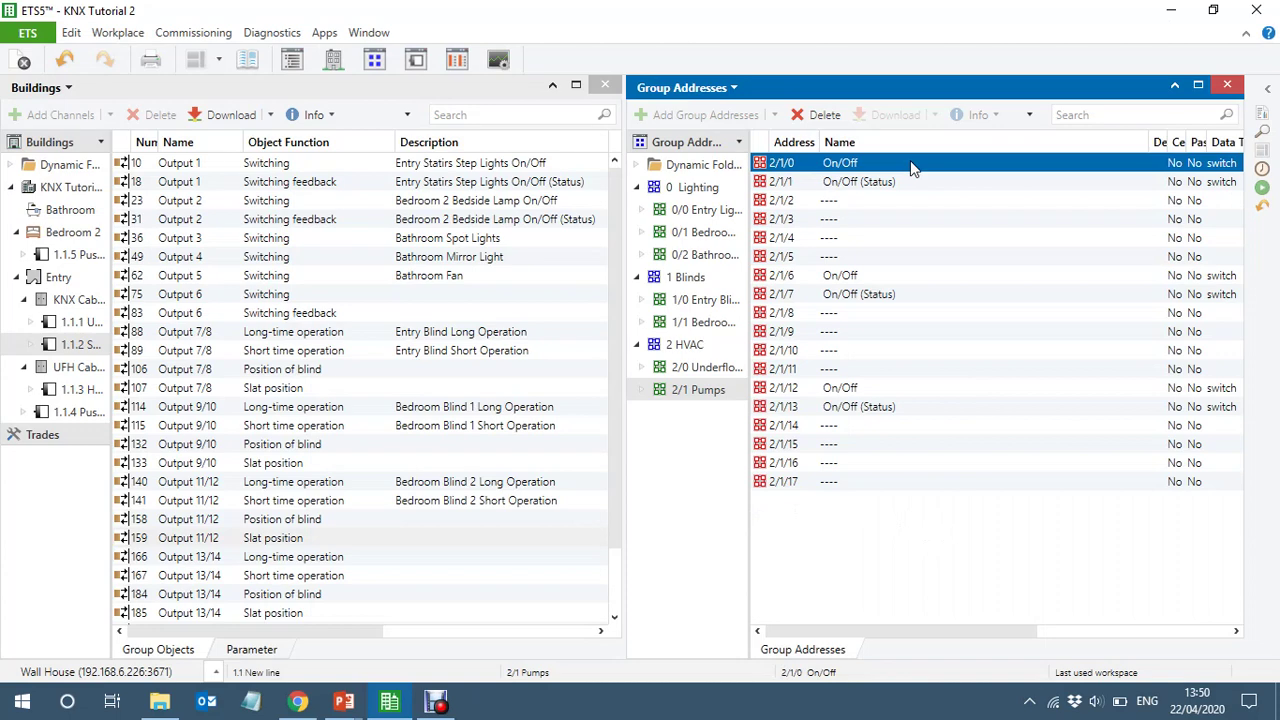
key(Home)
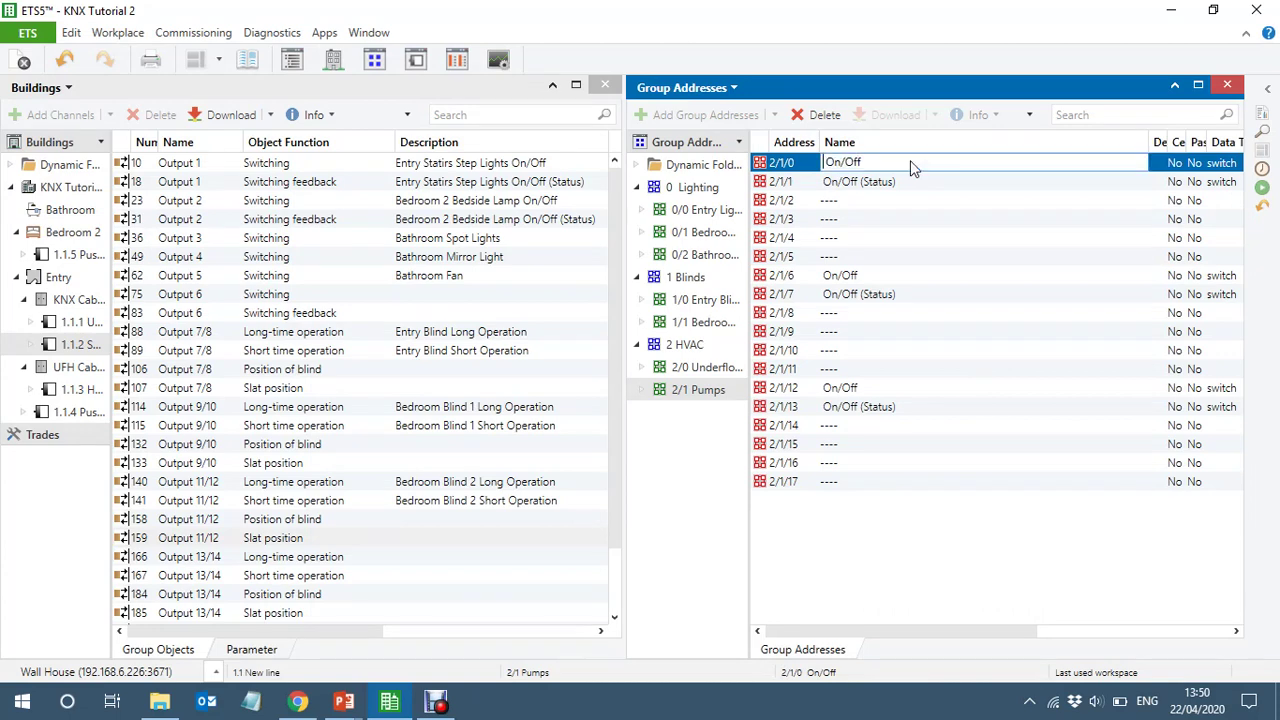
text(Ma nifold 1 Pump)
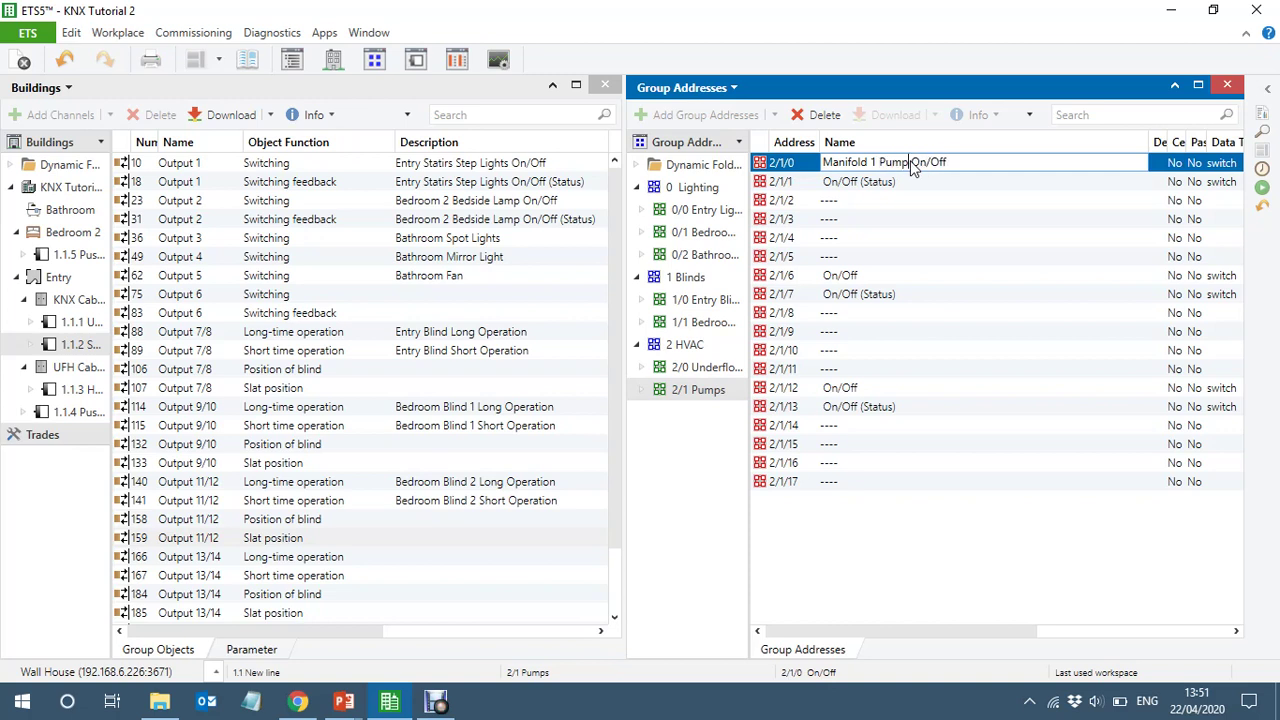
Copy the Manifold 1 Pump prefix from 2/1/0 to the name of 2/1/1, making it Manifold 1 Pump On/Off (Status)
key(shift+Left)
key(shift+Left)
key(shift+Left)
key(shift+Left)
key(shift+Left)
key(shift+Left)
key(shift+Left)
key(shift+Left)
key(shift+Left)
key(shift+Left)
key(shift+Left)
key(shift+Left)
key(shift+Left)
key(shift+Left)
key(shift+Left)
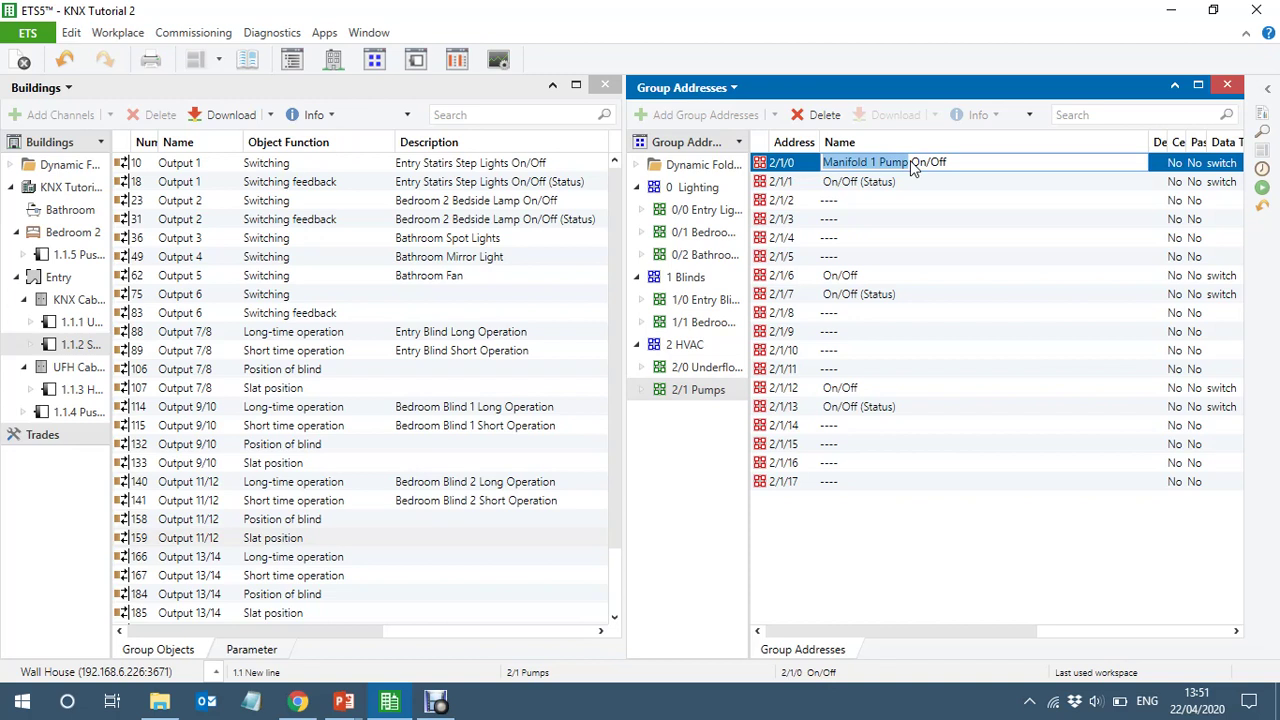
key(ctrl+c)
key(Down)
key(Home)
key(ctrl+v)
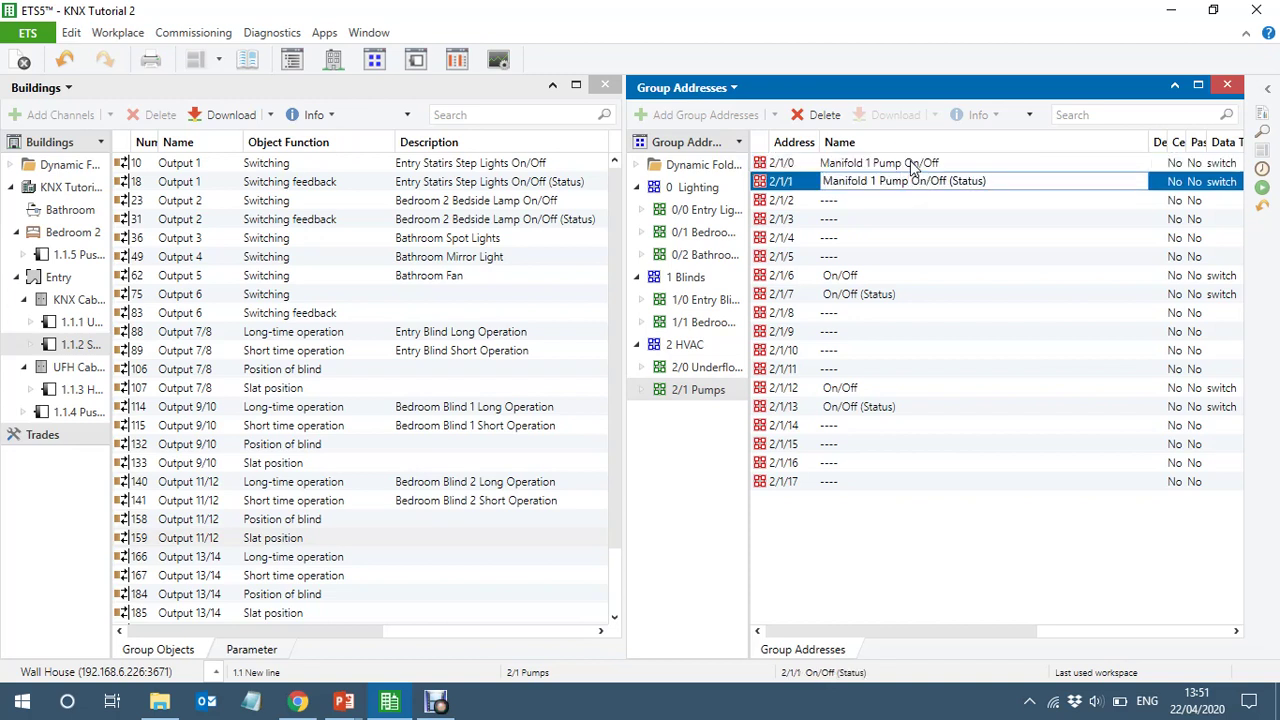
Rename group address 2/1/6 to Manifold 2 Pump On/Off, reusing the copied prefix with its number changed to 2
key(Down)
key(Down)
key(Down)
key(Down)
key(Down)
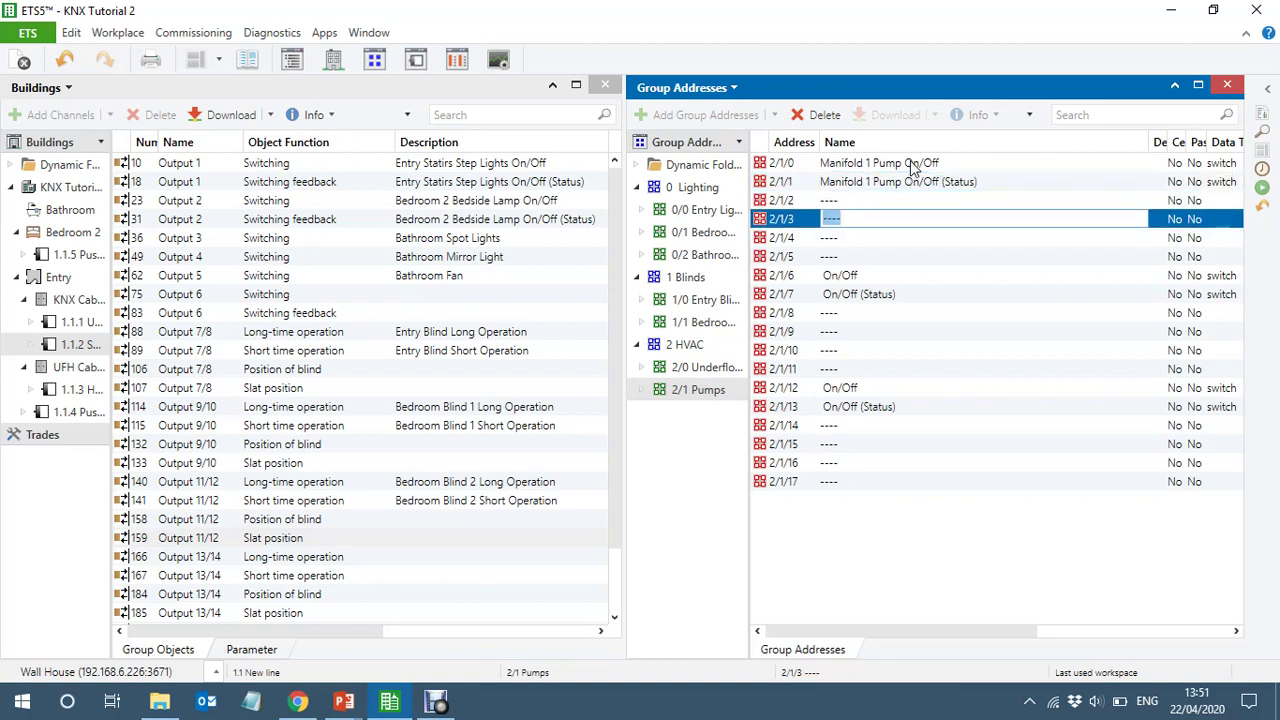
key(Home)
key(ctrl+v)
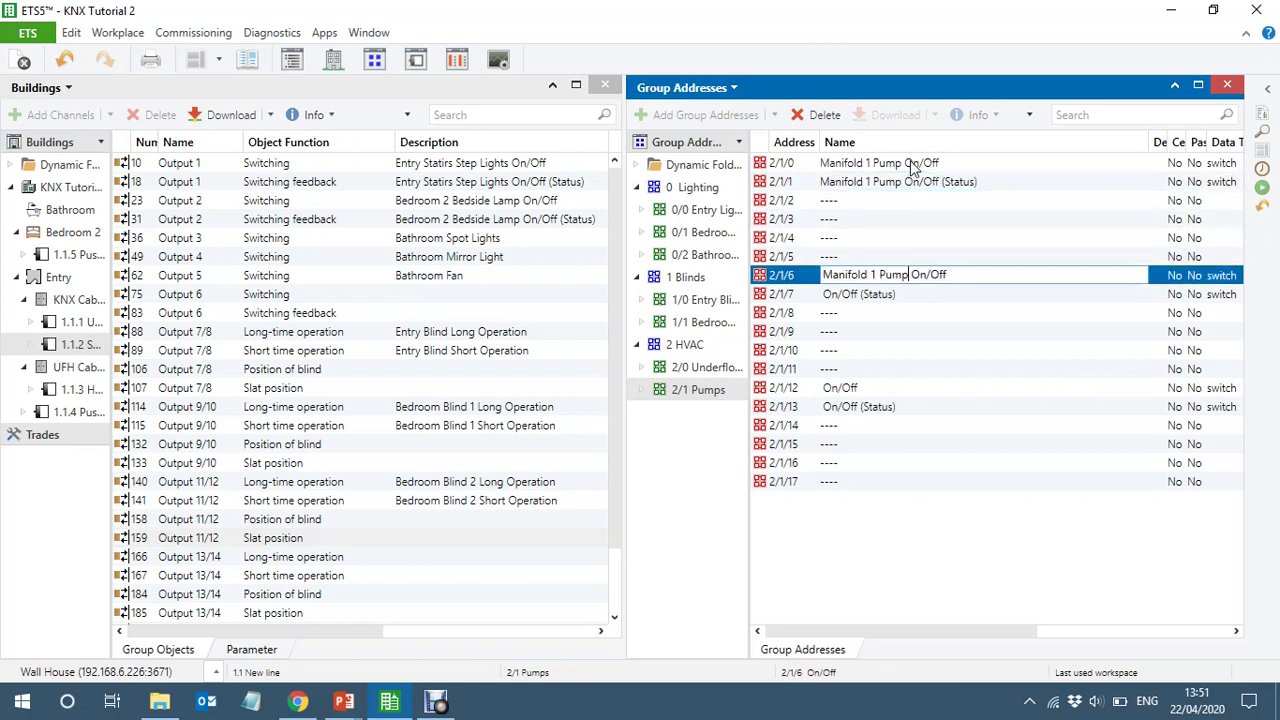
key(Left)
key(Left)
key(BackSpace)
text(2)
Copy the Manifold 2 Pump prefix from 2/1/6 to the name of 2/1/7, making it Manifold 2 Pump On/Off (Status)
key(shift+Left)
key(shift+Left)
key(shift+Left)
key(shift+Left)
key(shift+Left)
key(shift+Left)
key(shift+Left)
key(shift+Left)
key(shift+Left)
key(shift+Left)
key(shift+Left)
key(shift+Left)
key(shift+Left)
key(shift+Left)
key(shift+Left)
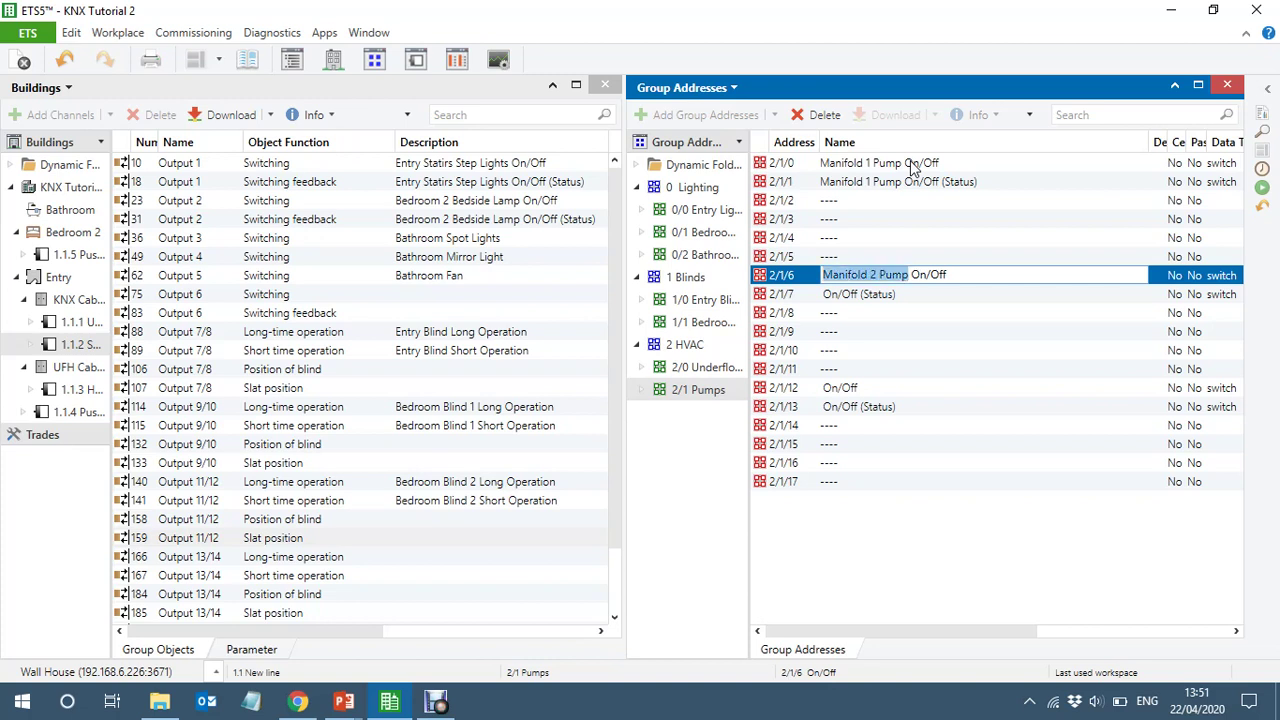
key(Right)
key(Down)
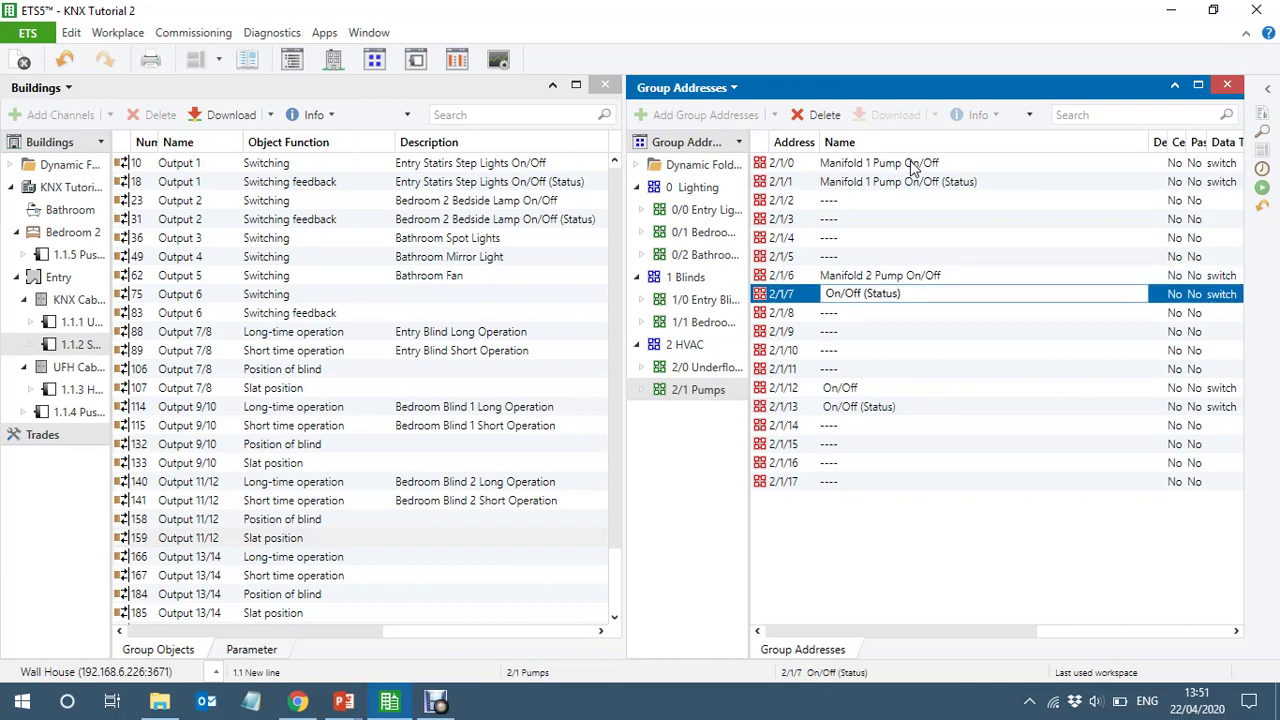
key(ctrl+v)
Rename group address 2/1/12 to Main Boiler Pump On/Off
key(Down)
key(Down)
key(Down)
key(Down)
key(Down)
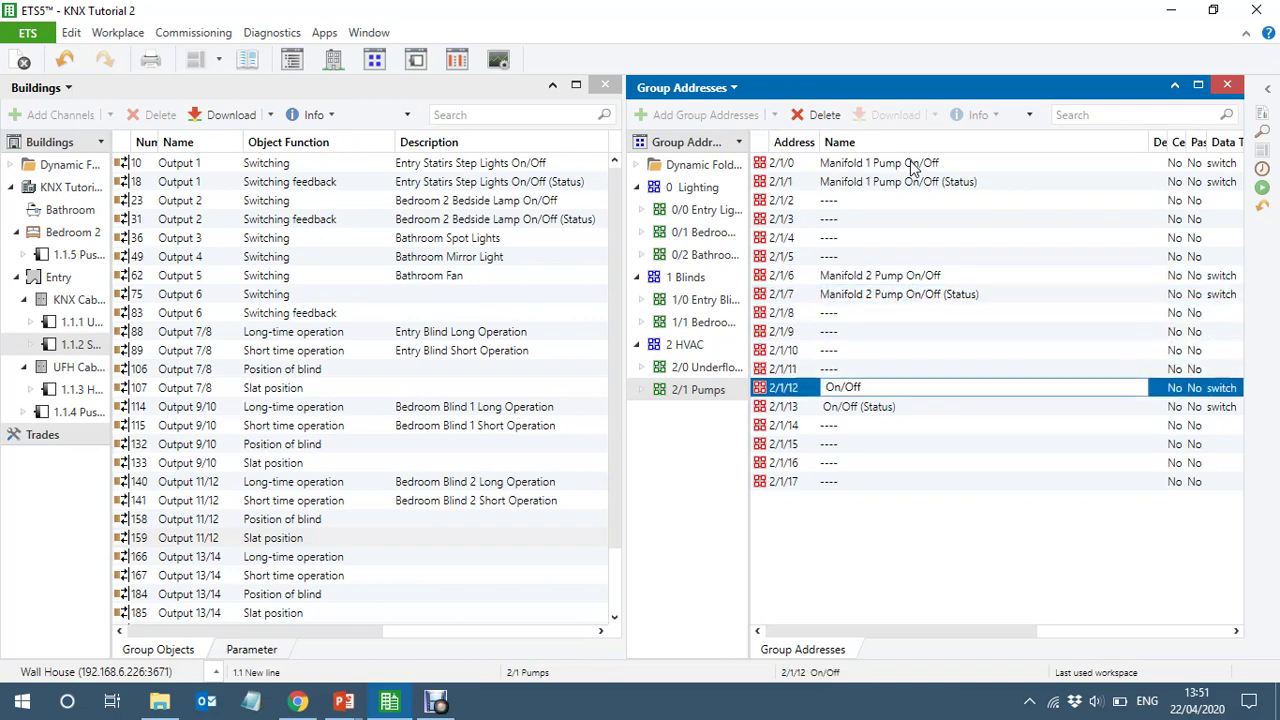
key(ctrl+v)
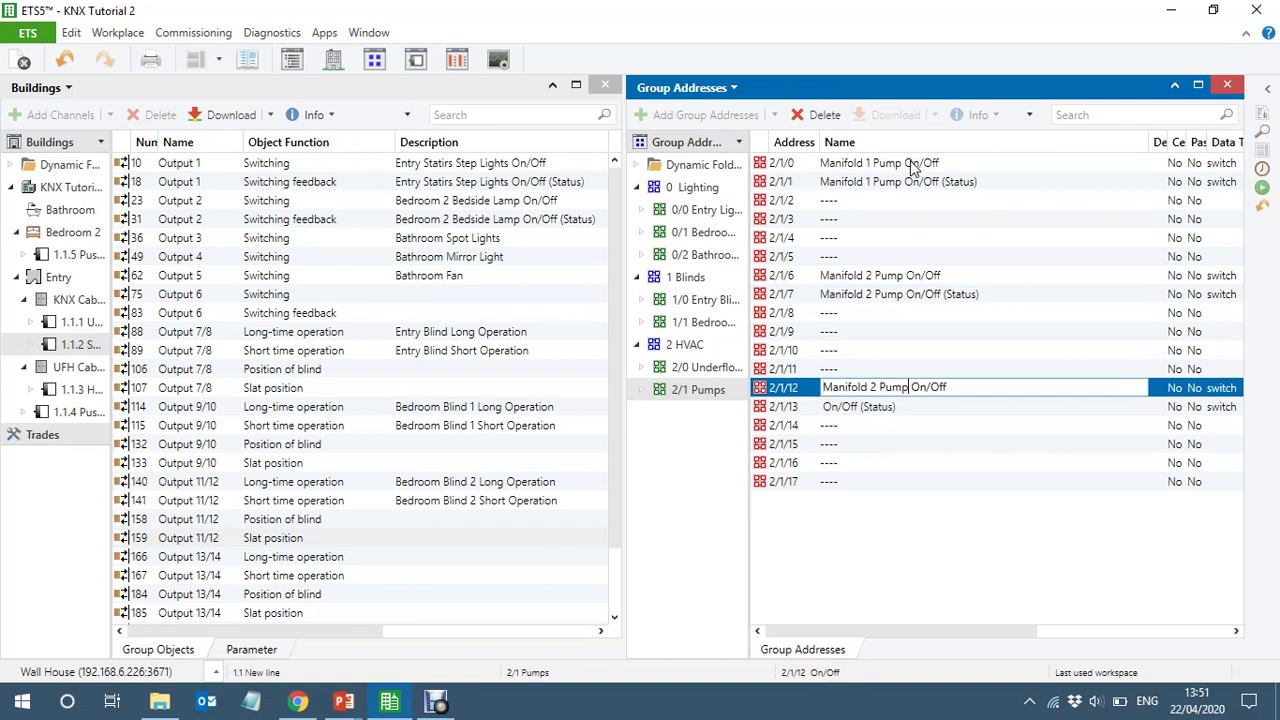
key(BackSpace)
key(BackSpace)
key(BackSpace)
key(BackSpace)
key(BackSpace)
key(BackSpace)
key(BackSpace)
key(BackSpace)
key(BackSpace)
key(BackSpace)
key(BackSpace)
key(BackSpace)
key(BackSpace)
key(BackSpace)
key(BackSpace)
text(Ma)
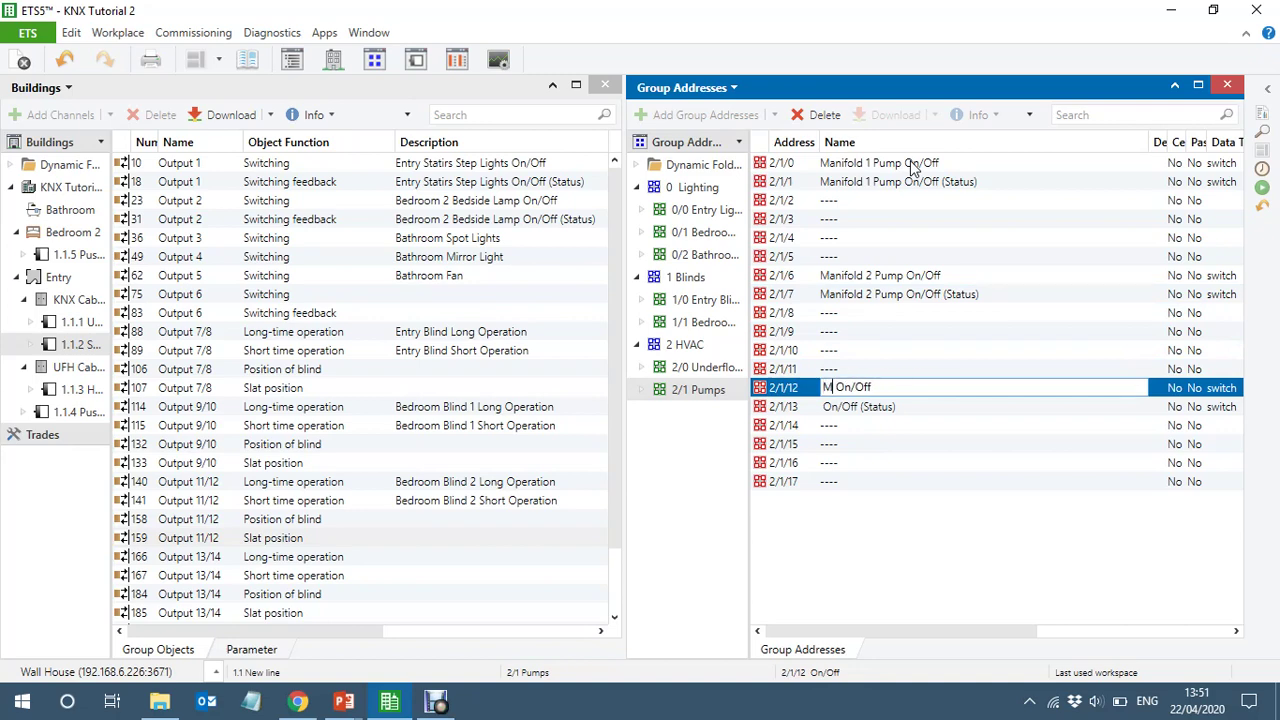
text(in Boiler Pump)
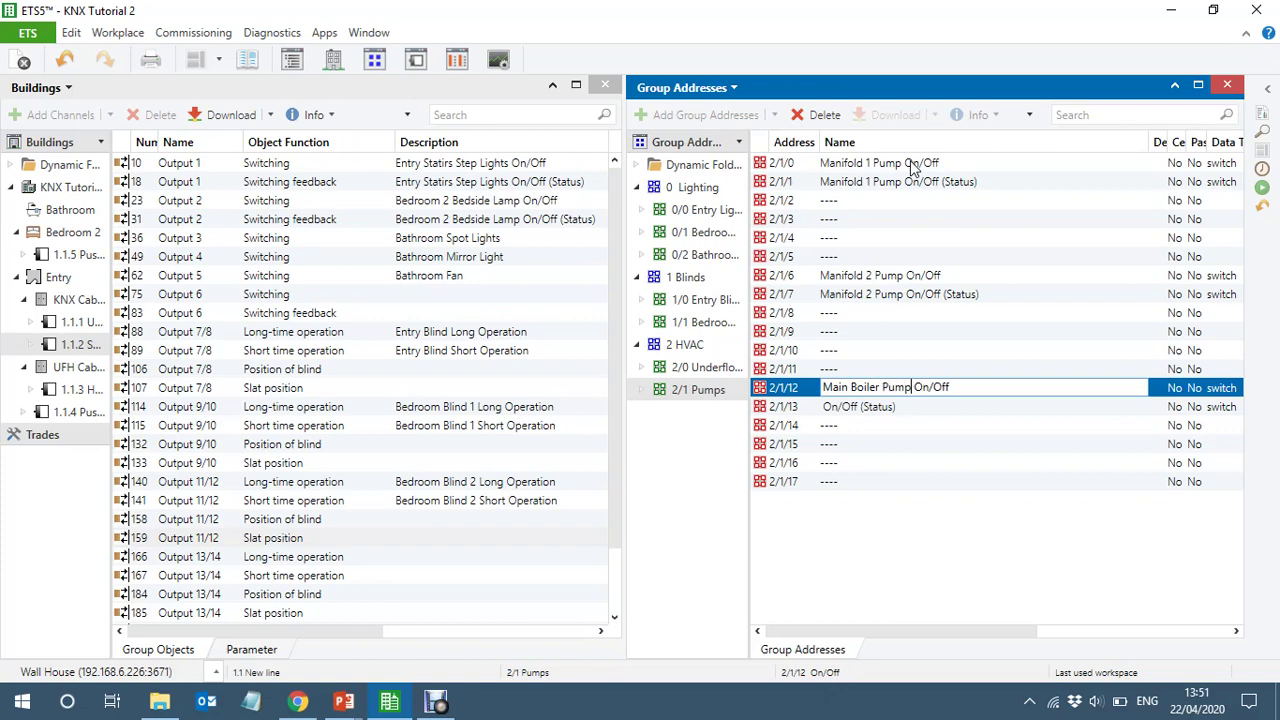
Copy the Main Boiler Pump prefix from 2/1/12 to the name of 2/1/13, making it Main Boiler Pump On/Off (Status)
key(ctrl+shift+Left)
key(ctrl+shift+Left)
key(ctrl+shift+Left)
key(Right)
key(Down)
key(ctrl+v)
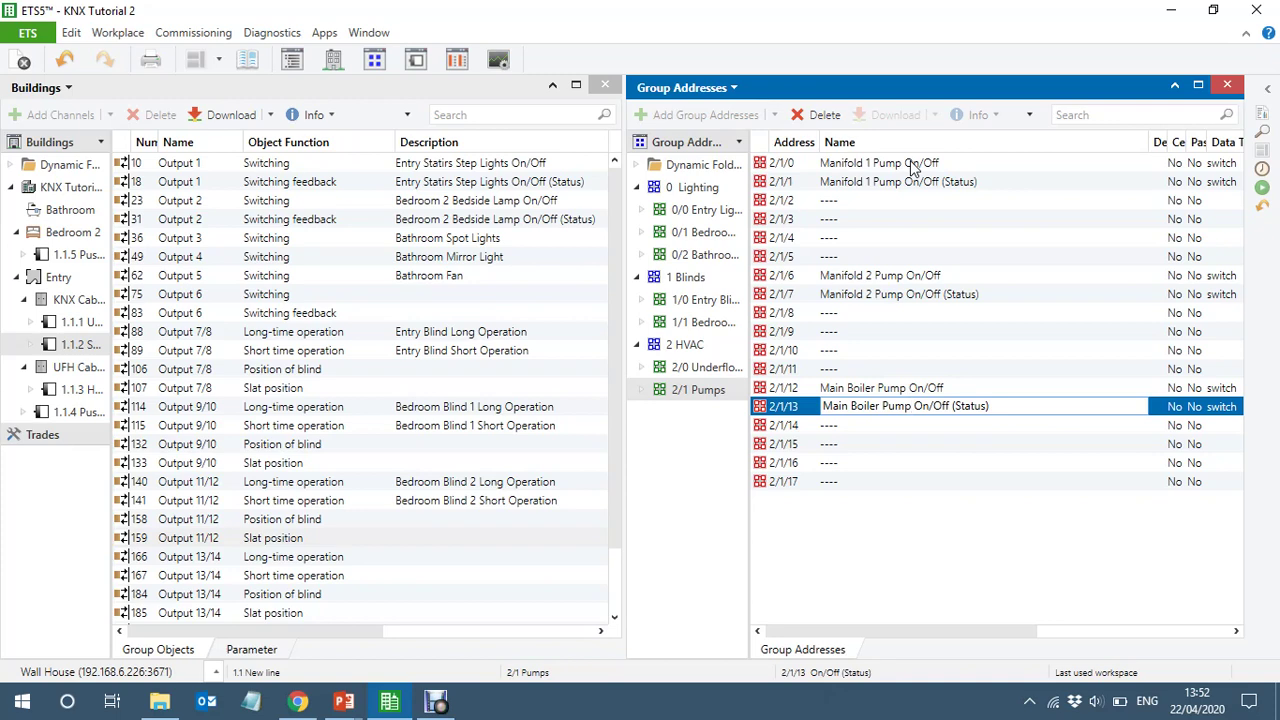
key(Return)
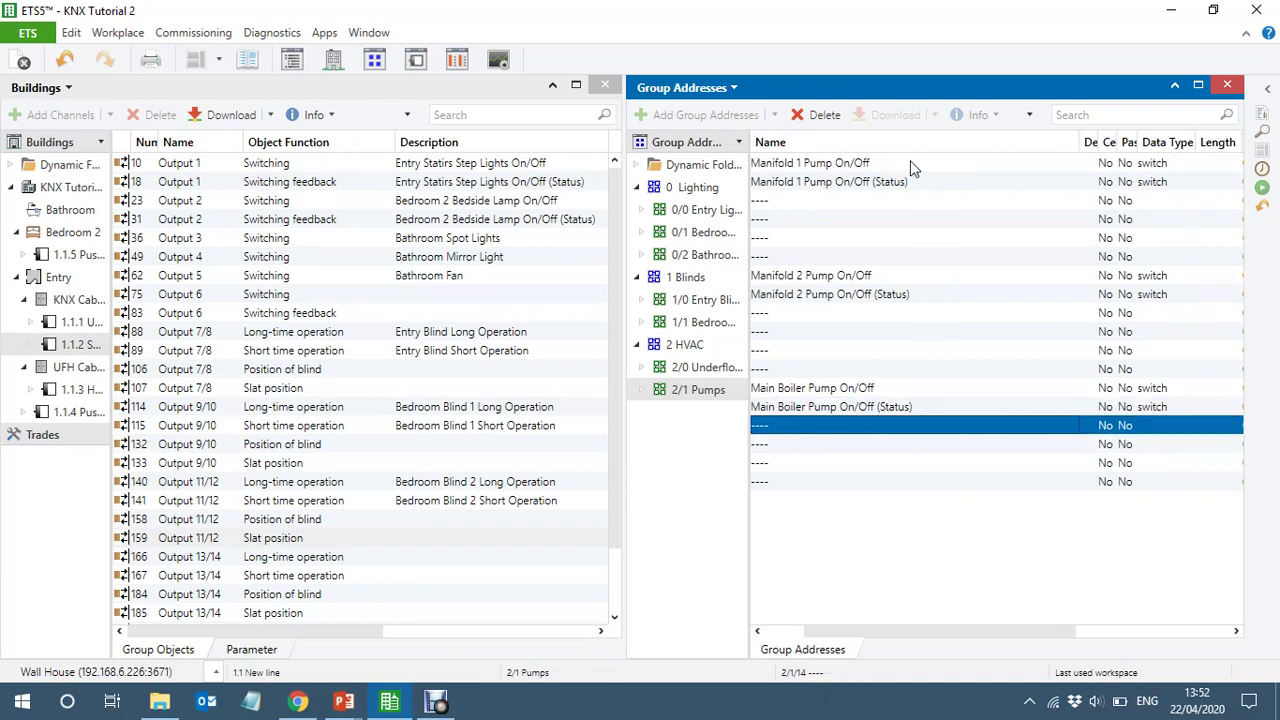
Collapse the building tree to widen the group object list of switching actuator 1.1.2 and bring its last outputs into view
drag(883, 632, 816, 637)
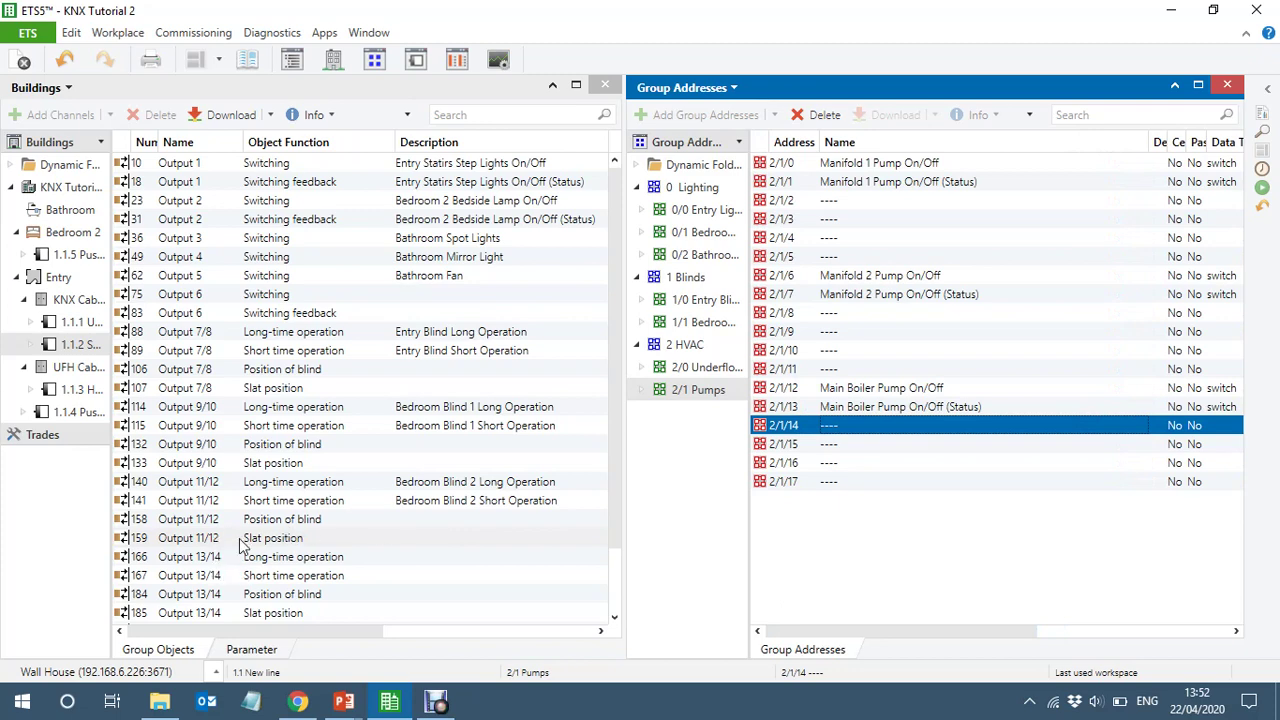
click(110, 494)
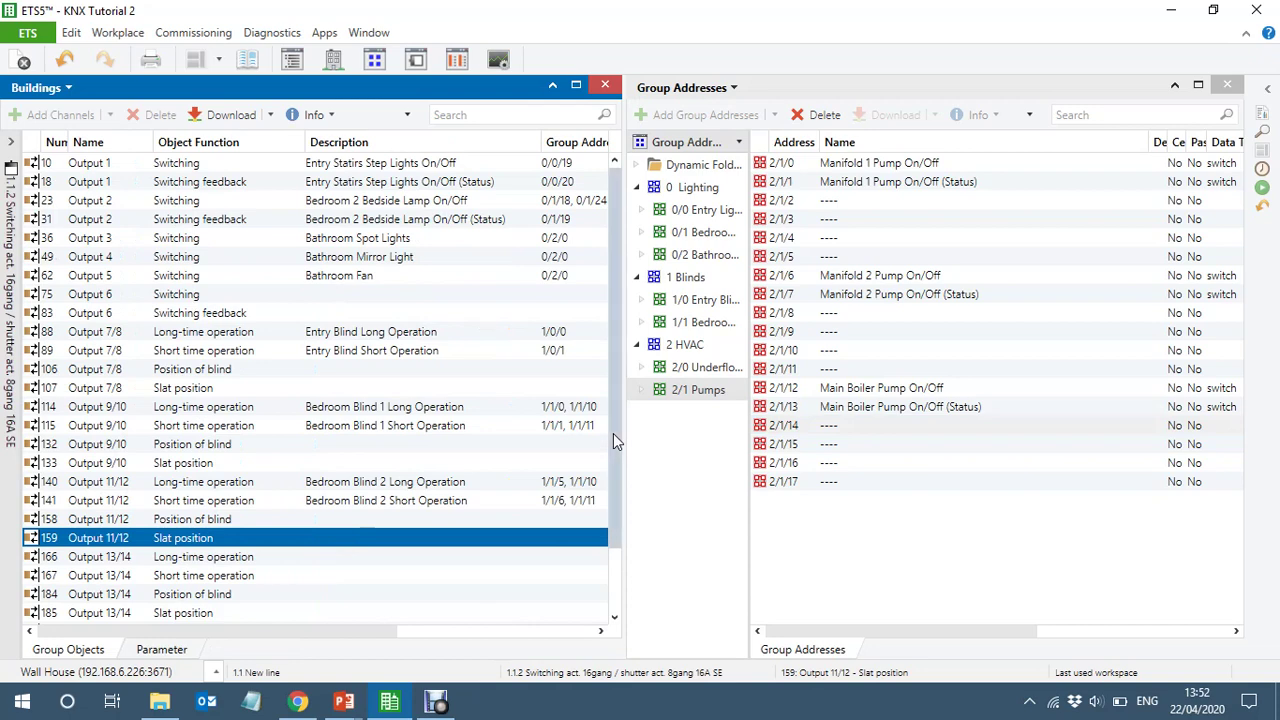
drag(615, 441, 613, 561)
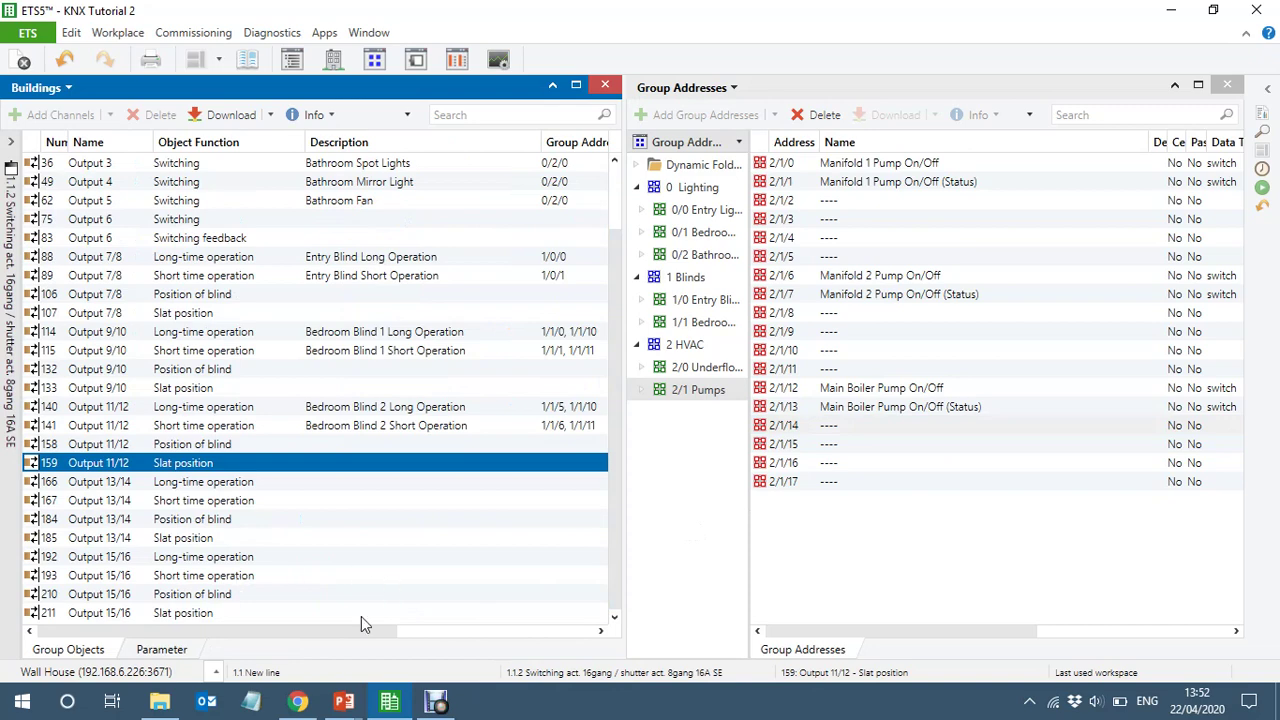
click(163, 650)
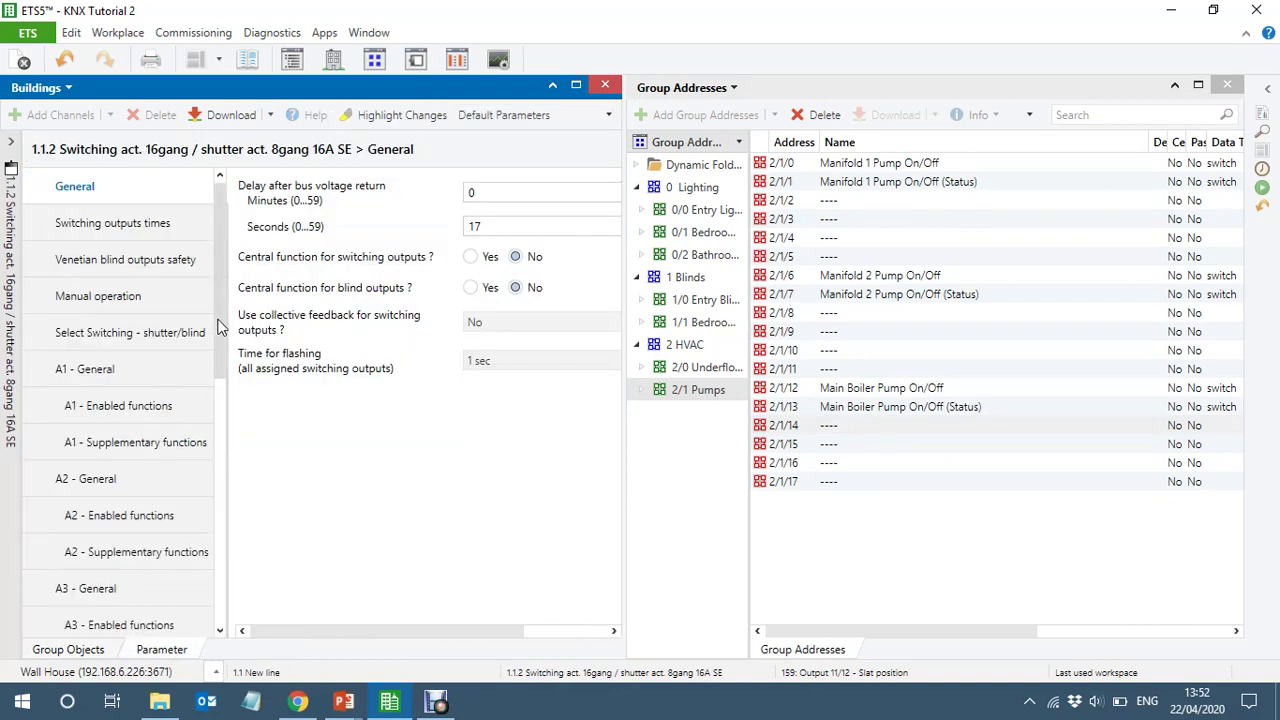
click(115, 233)
click(122, 262)
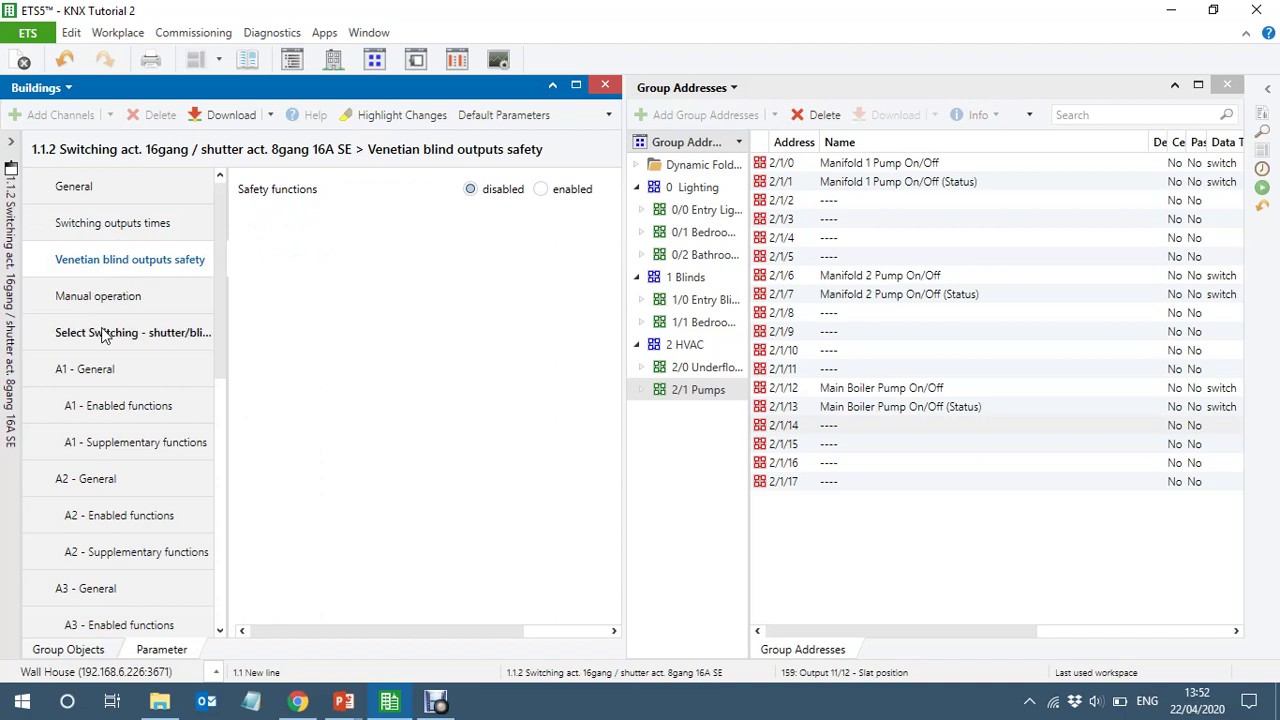
click(64, 338)
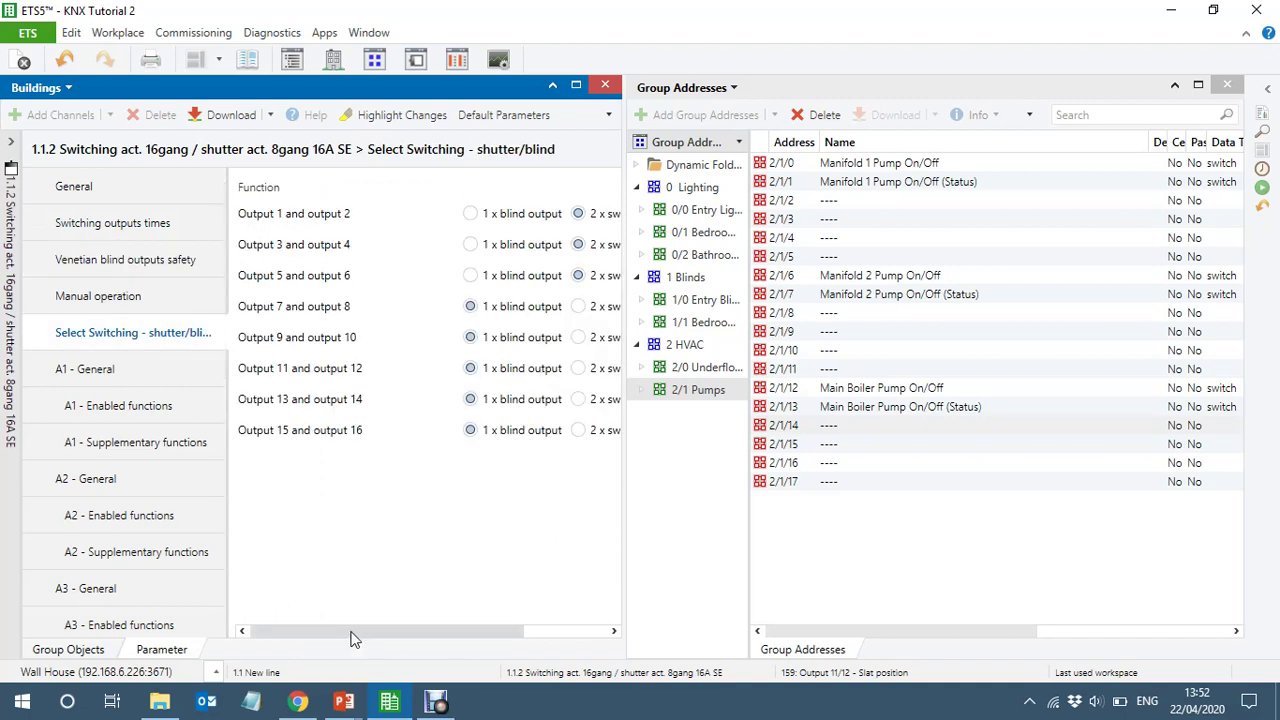
drag(350, 638, 368, 636)
click(557, 369)
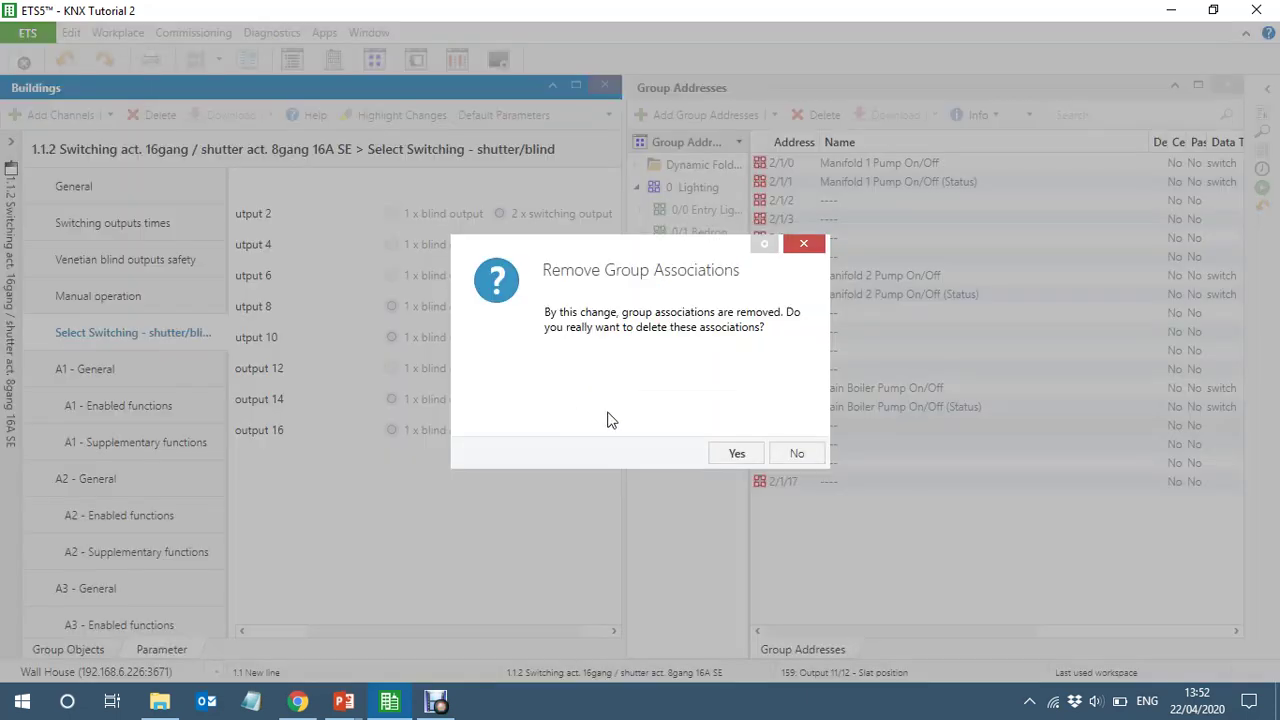
click(806, 250)
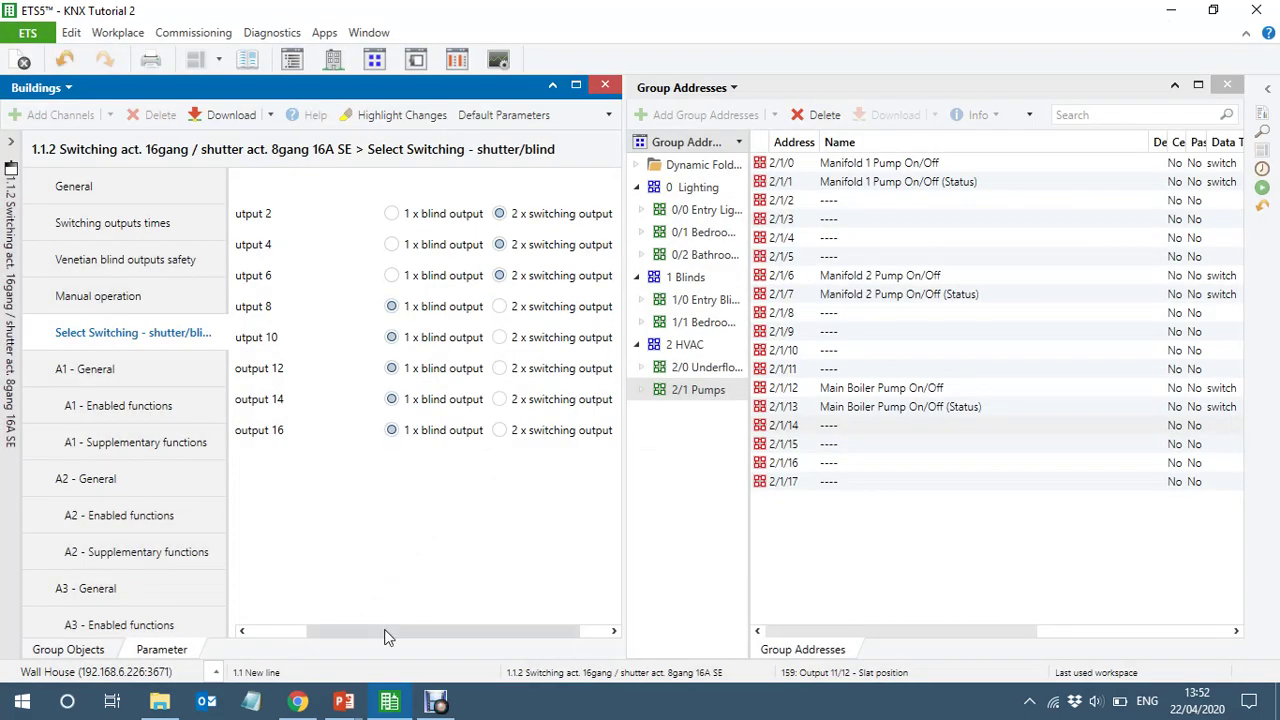
drag(386, 632, 290, 632)
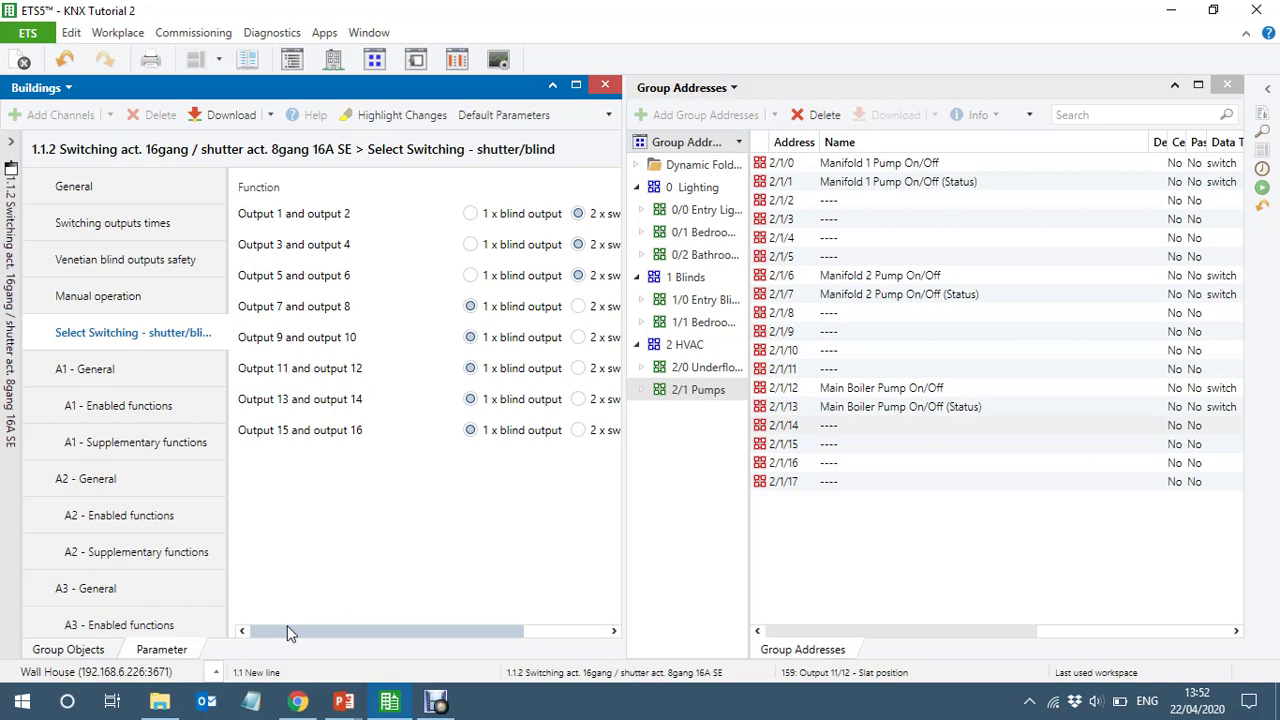
Set outputs 13 and 14 and outputs 15 and 16 of actuator 1.1.2 to 2 x switching output
click(84, 650)
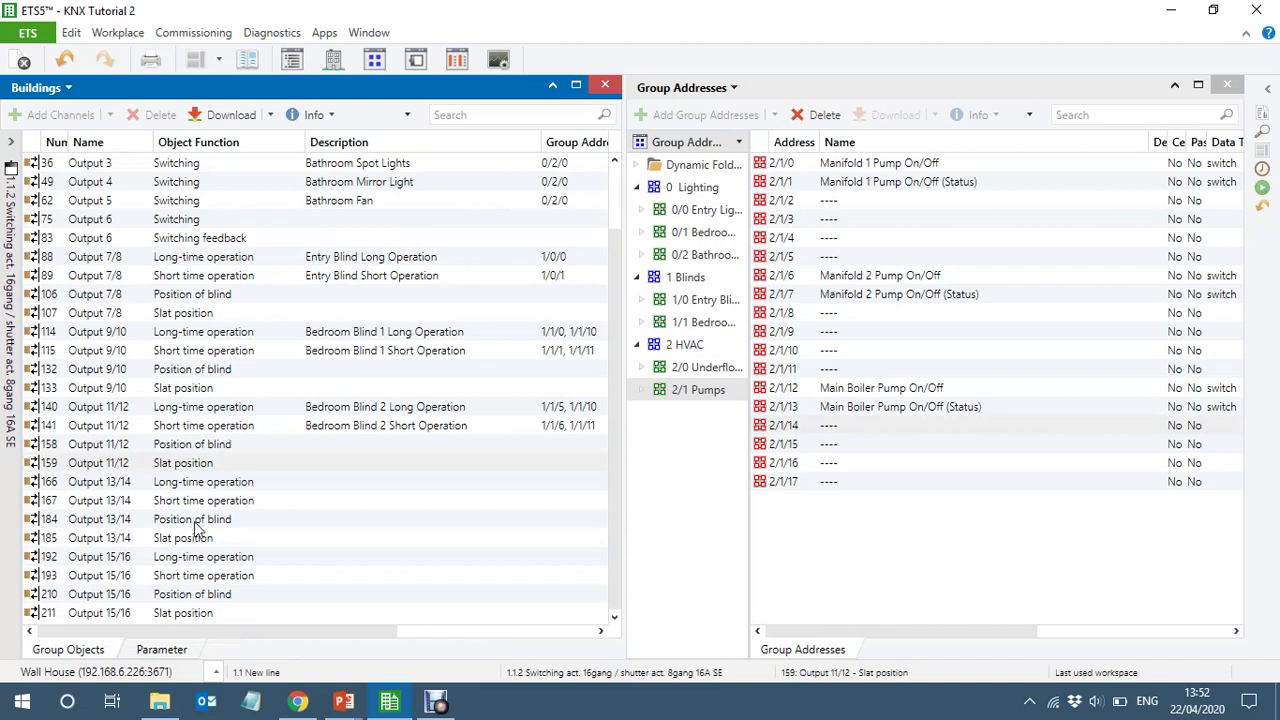
click(145, 508)
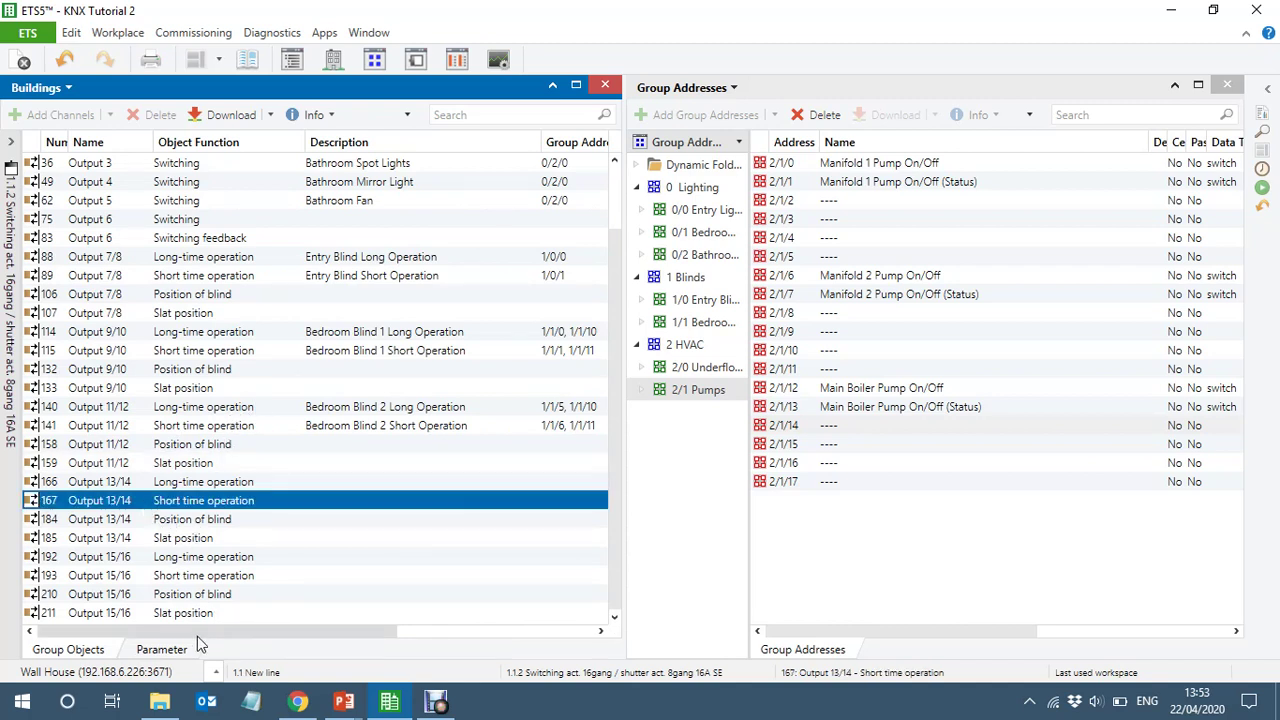
click(162, 650)
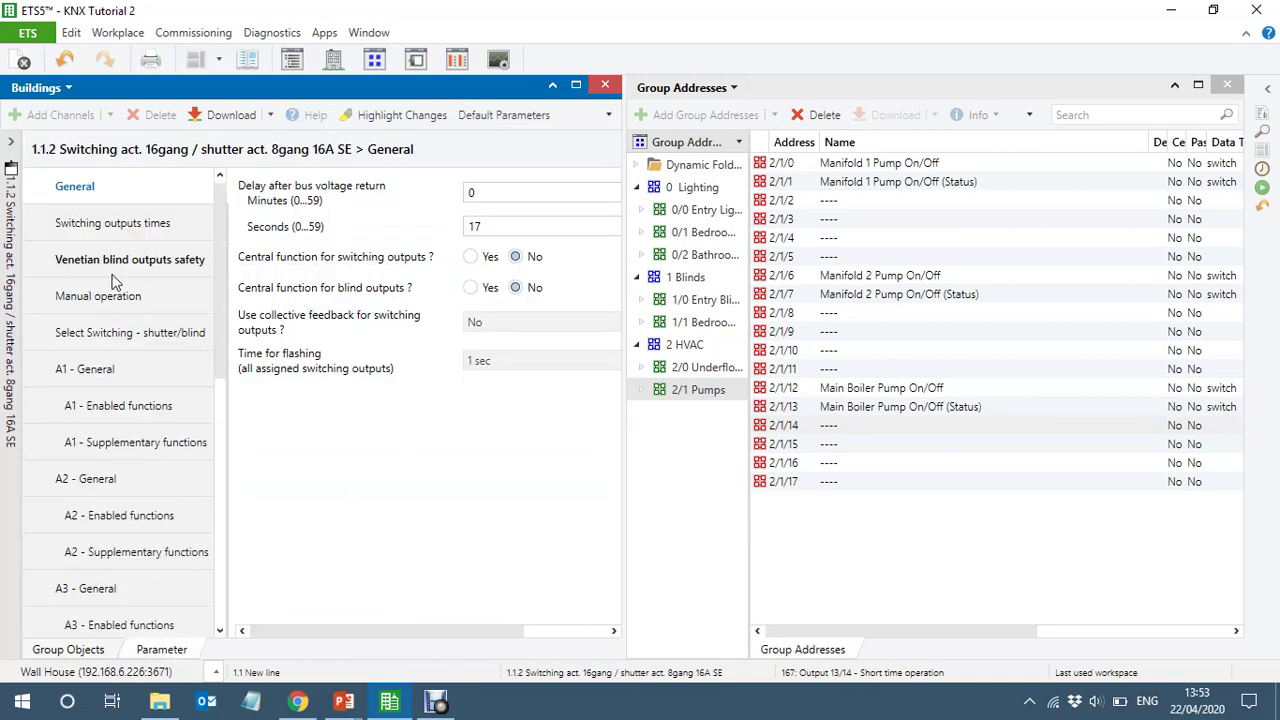
click(145, 340)
drag(351, 633, 403, 636)
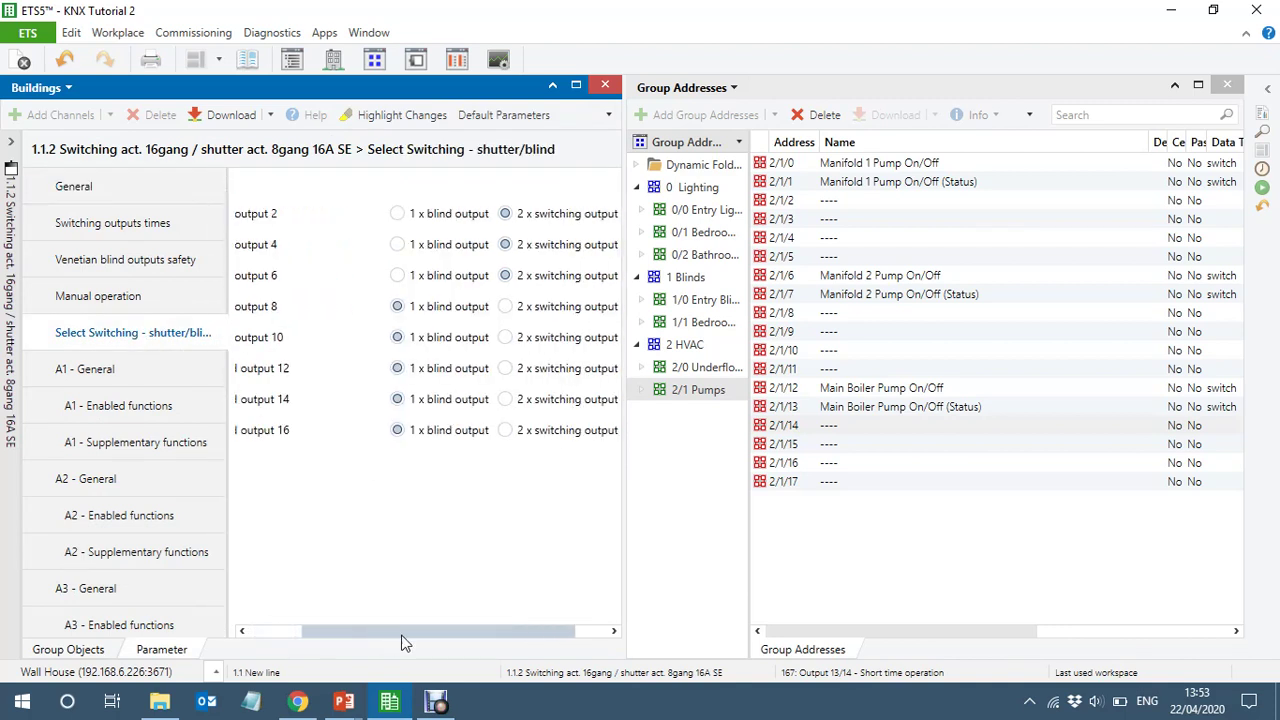
click(505, 399)
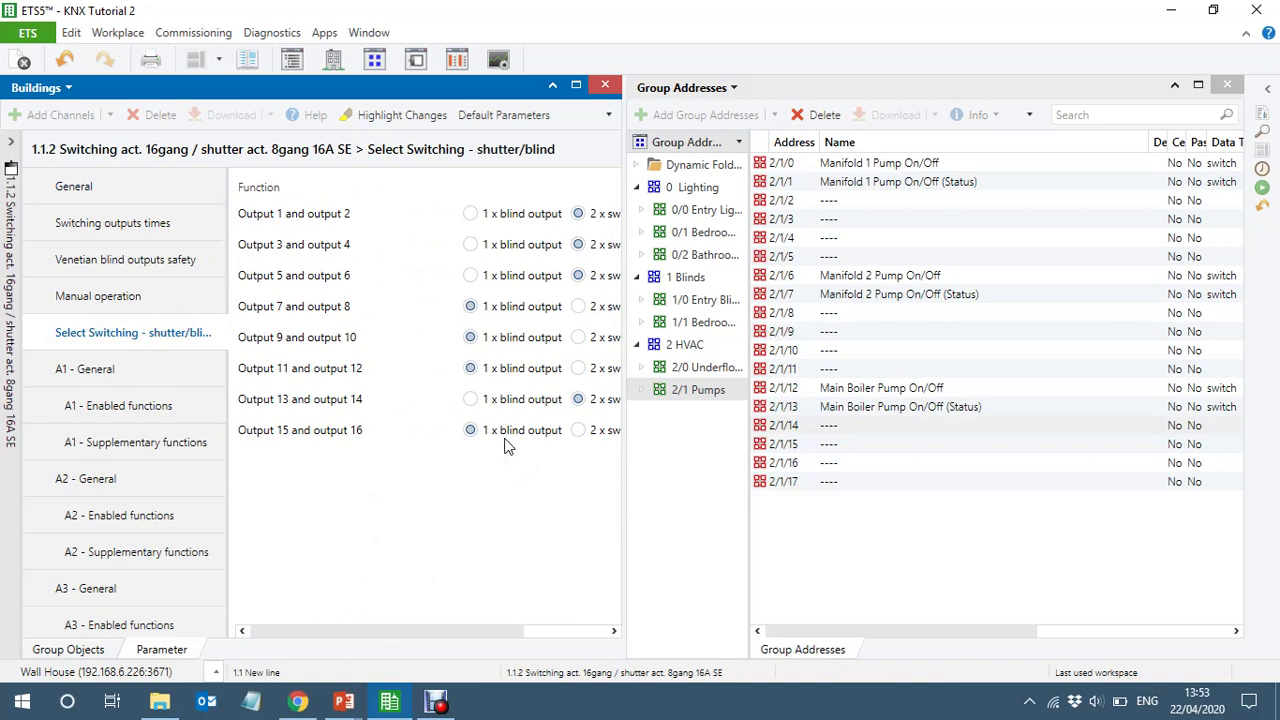
click(580, 430)
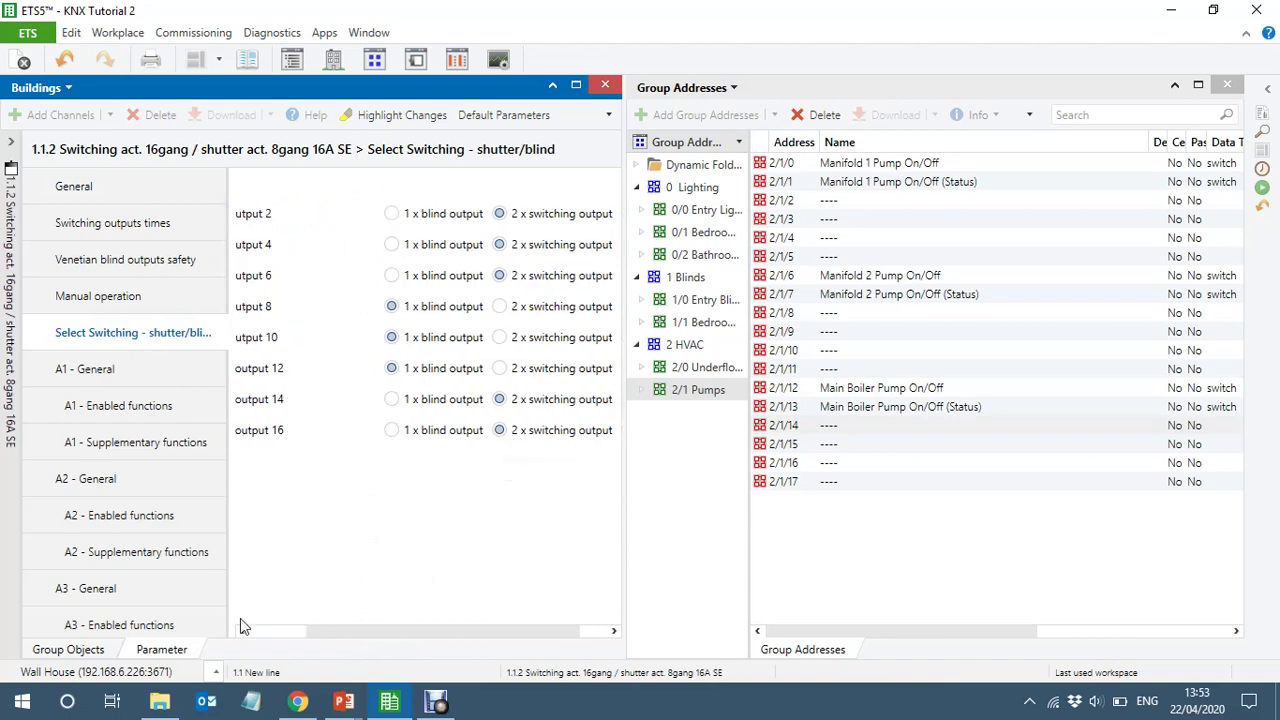
Set the feedback of outputs A13, A14 and A15 of actuator 1.1.2 together to no inversion, active signalling object
click(78, 650)
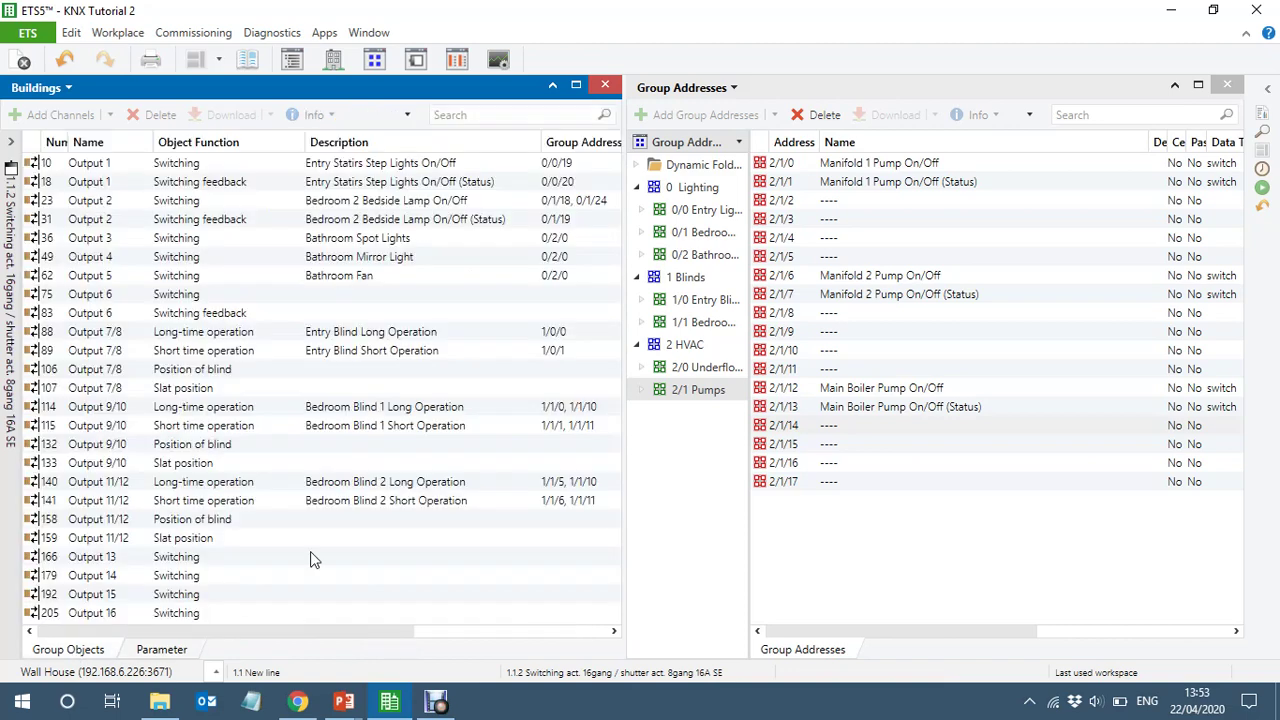
click(225, 562)
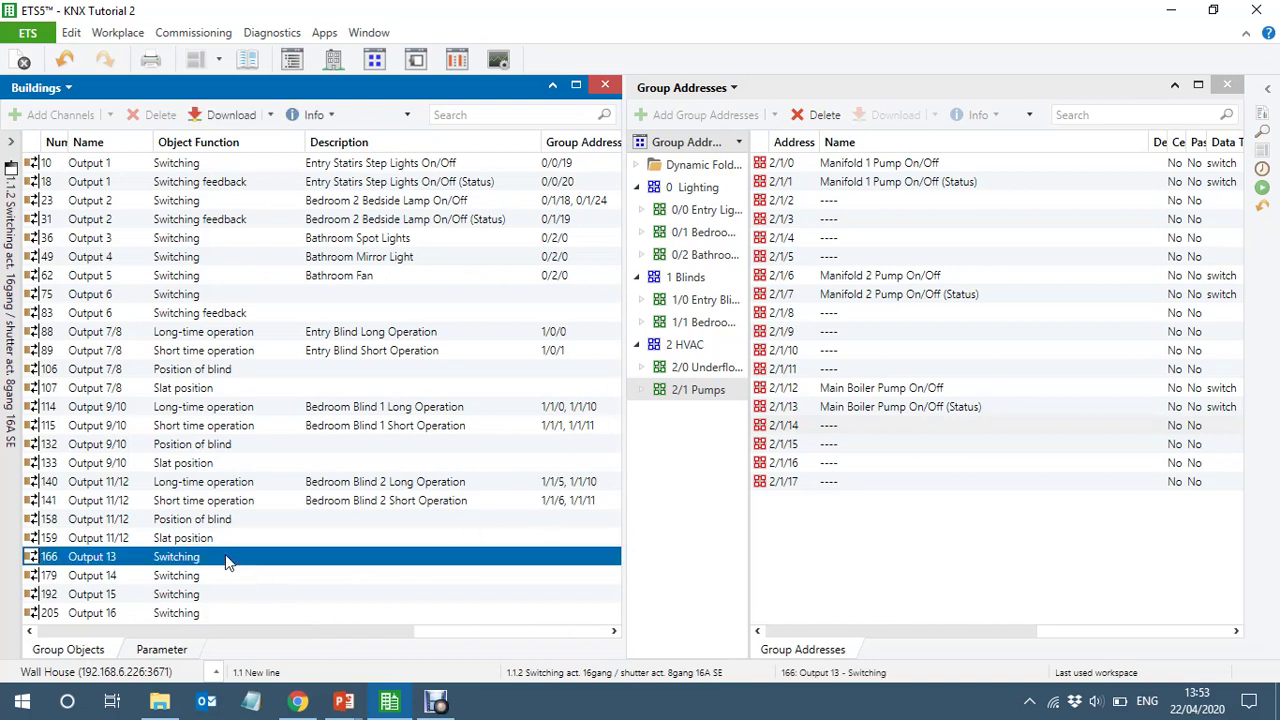
click(162, 649)
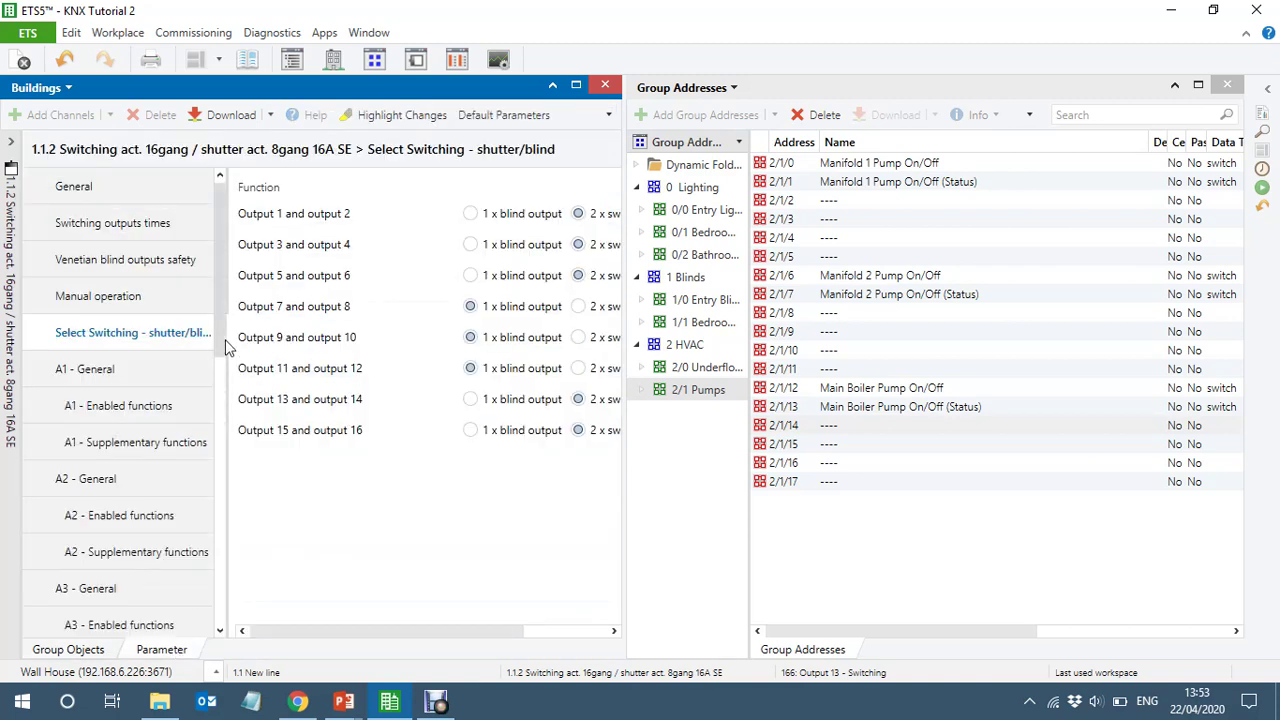
drag(222, 333, 222, 650)
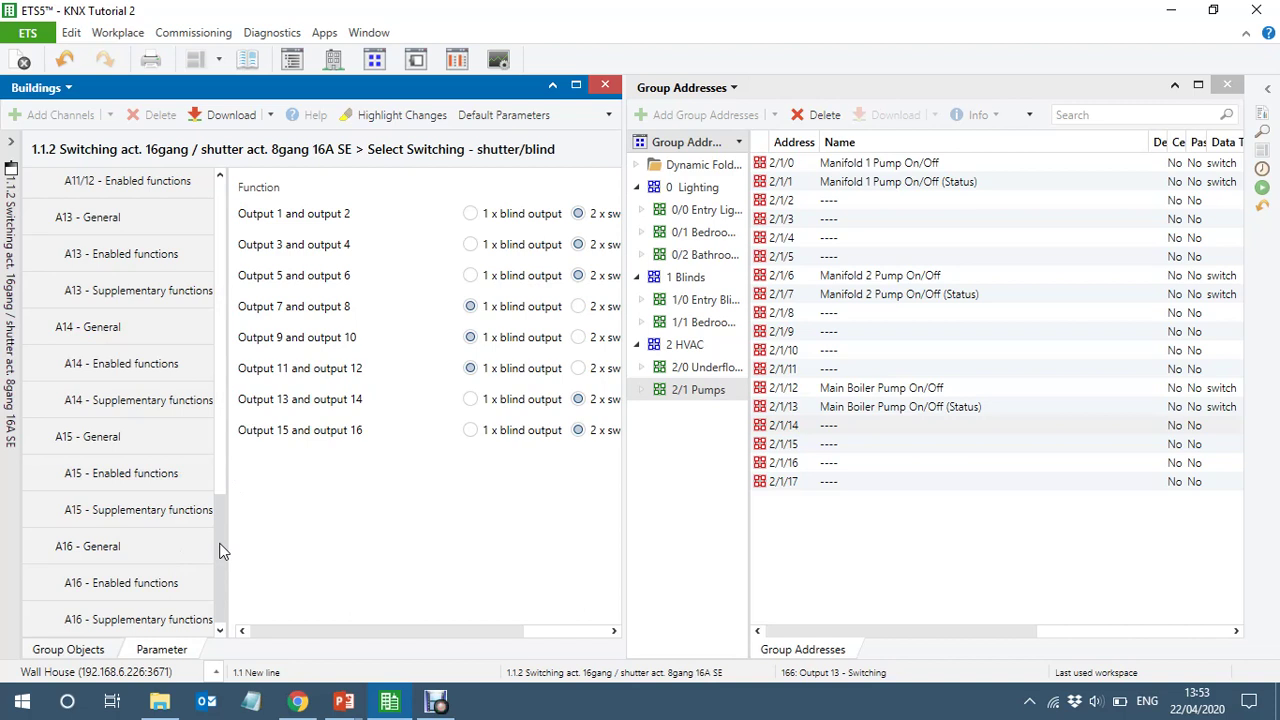
click(108, 440)
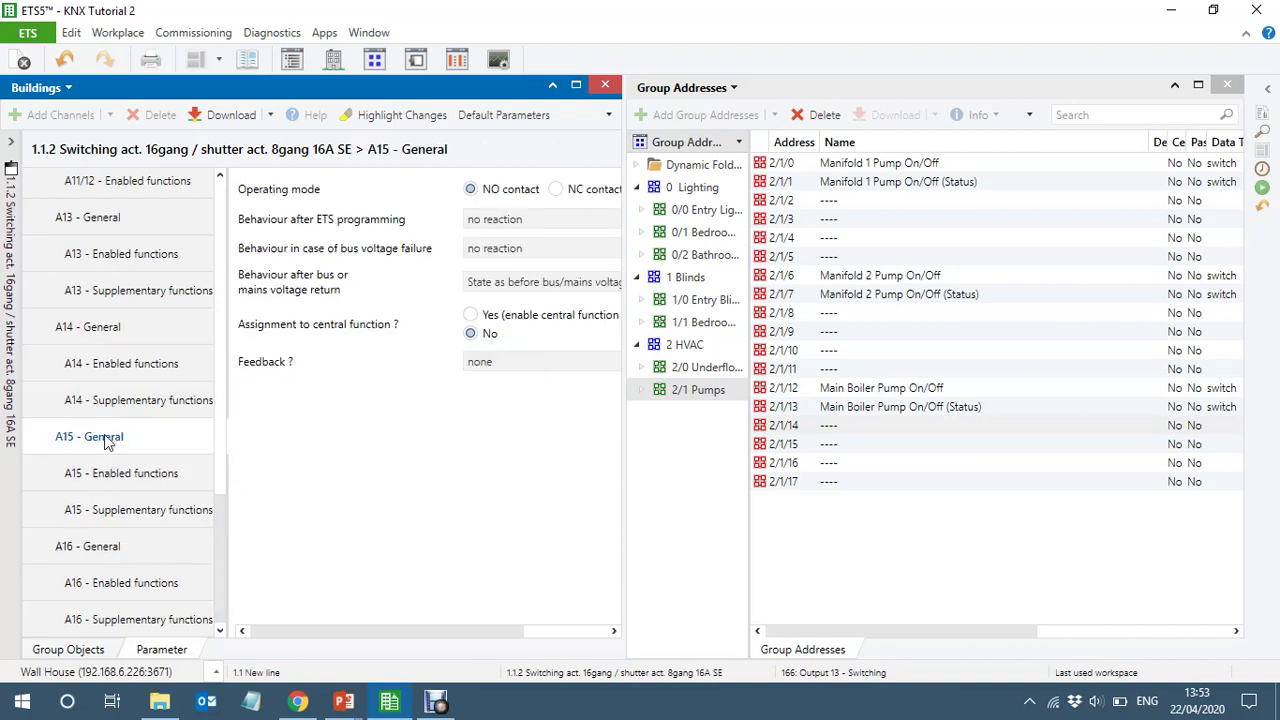
ctrl+click(93, 333)
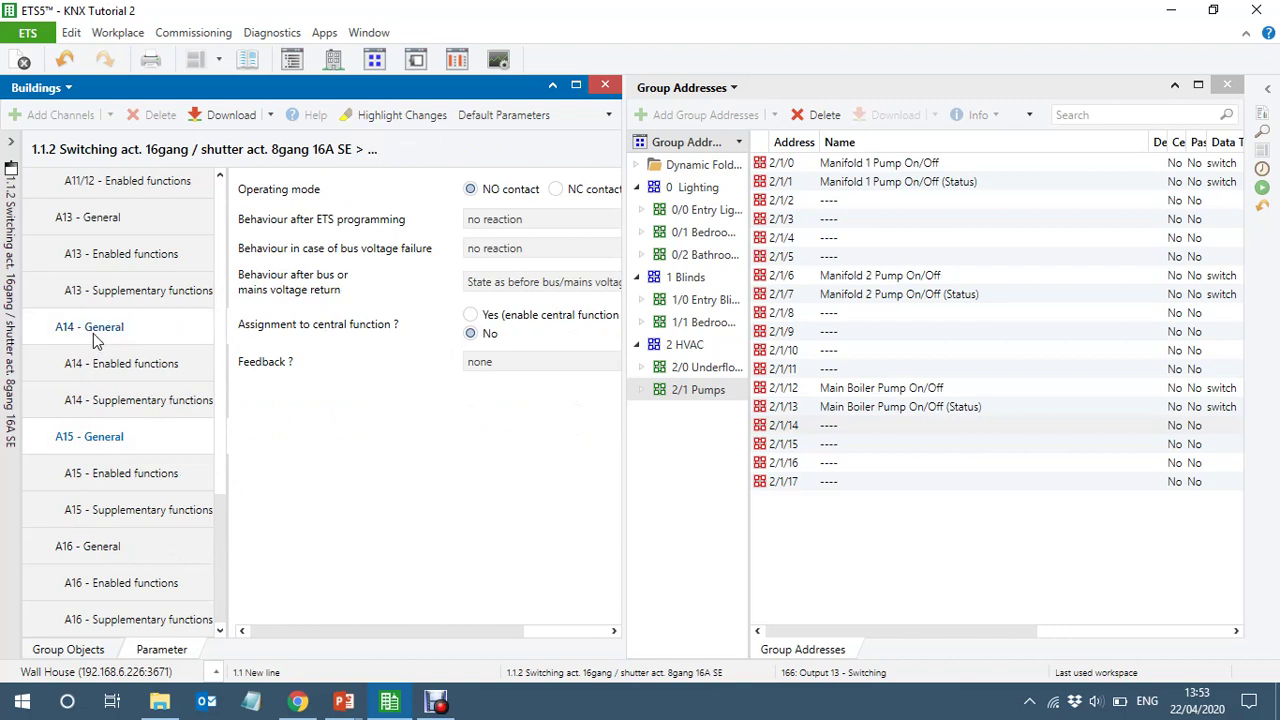
ctrl+click(93, 226)
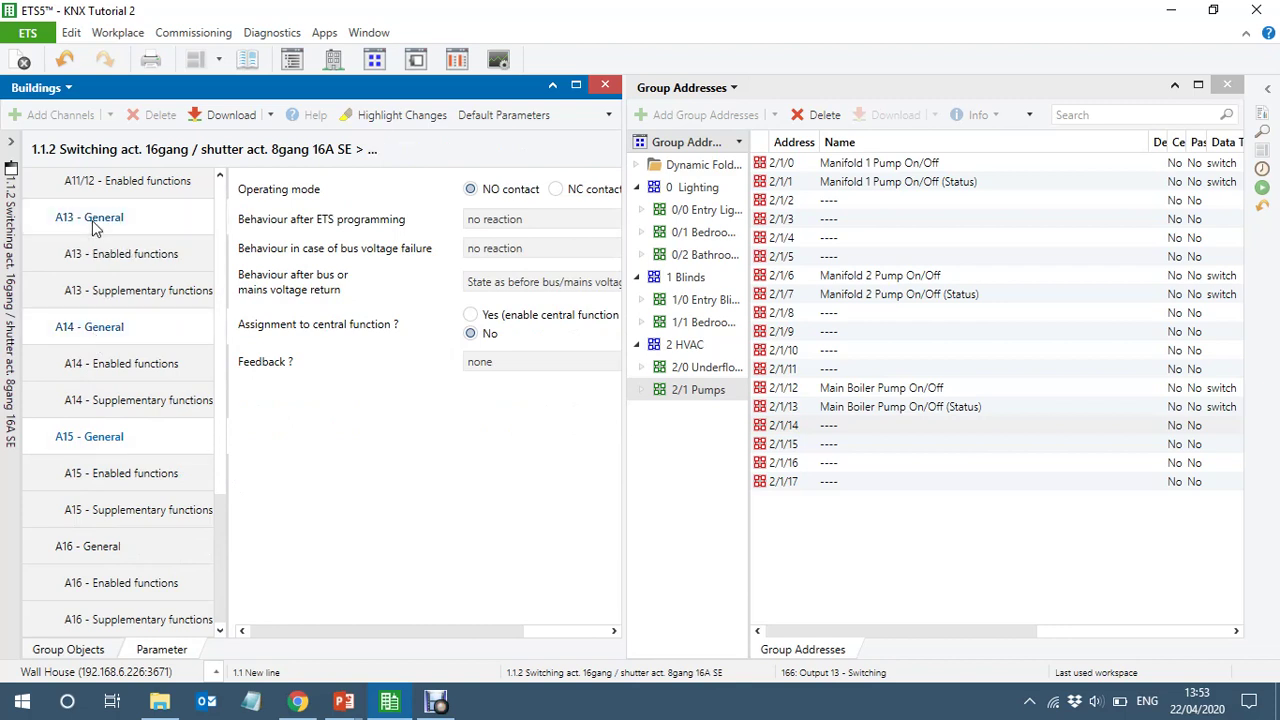
click(503, 366)
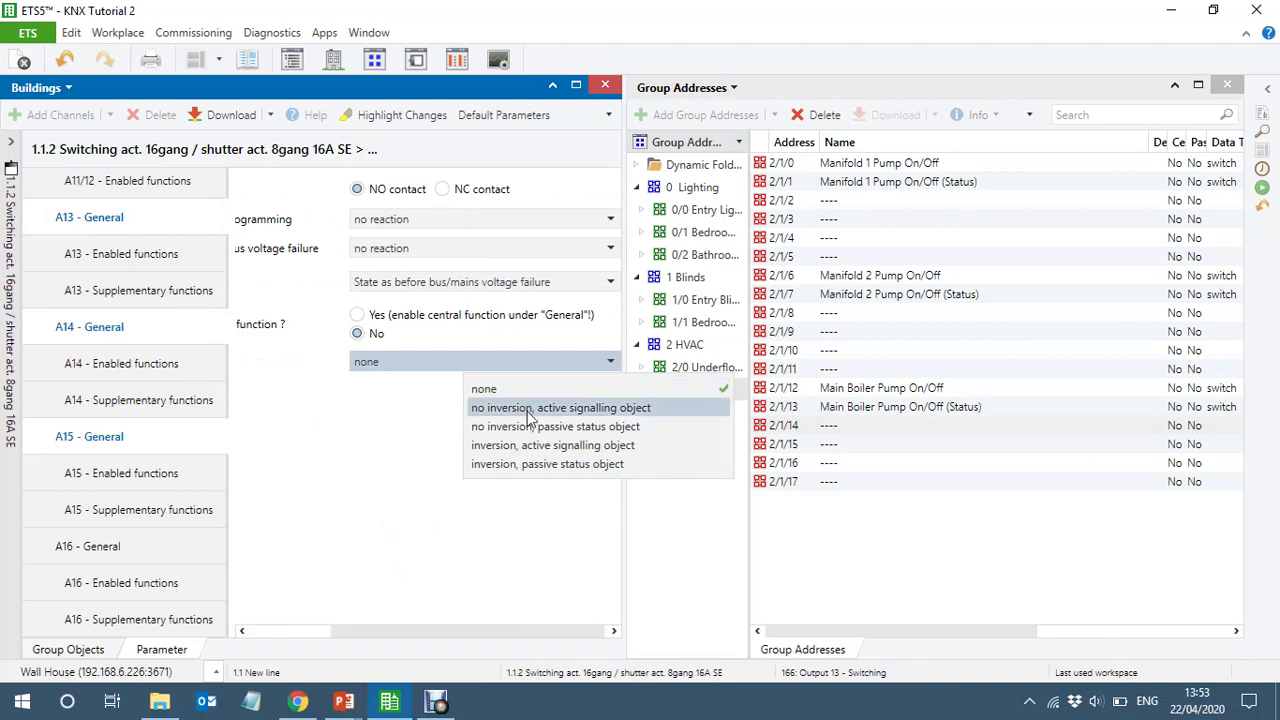
click(528, 408)
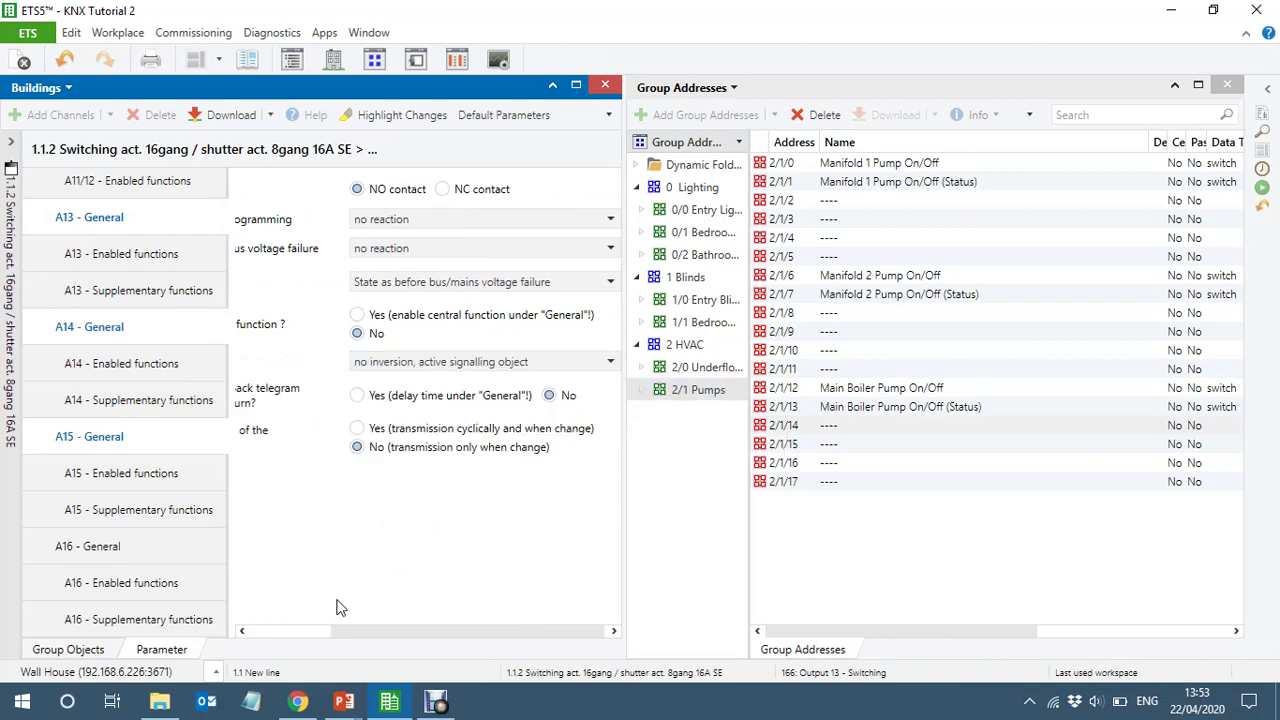
Link Output 13's switching object to 2/1/0 Manifold 1 Pump On/Off and its switching feedback to status address 2/1/1
click(68, 651)
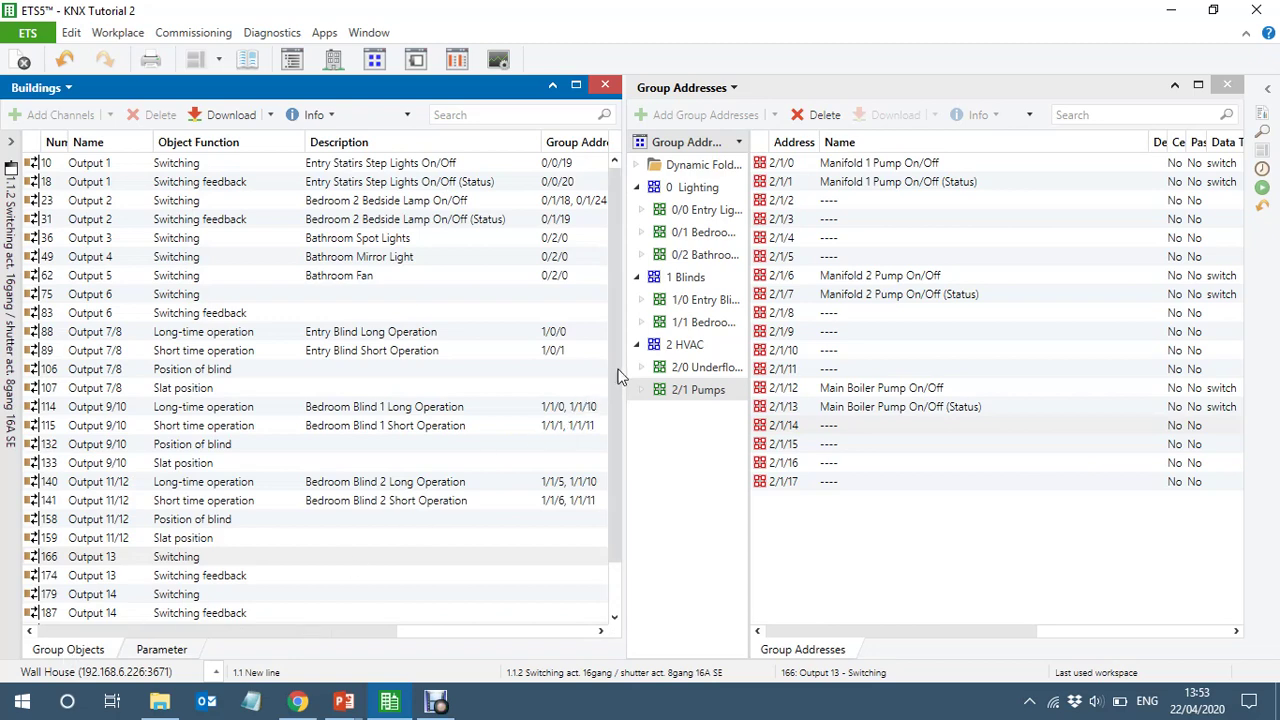
drag(614, 377, 610, 548)
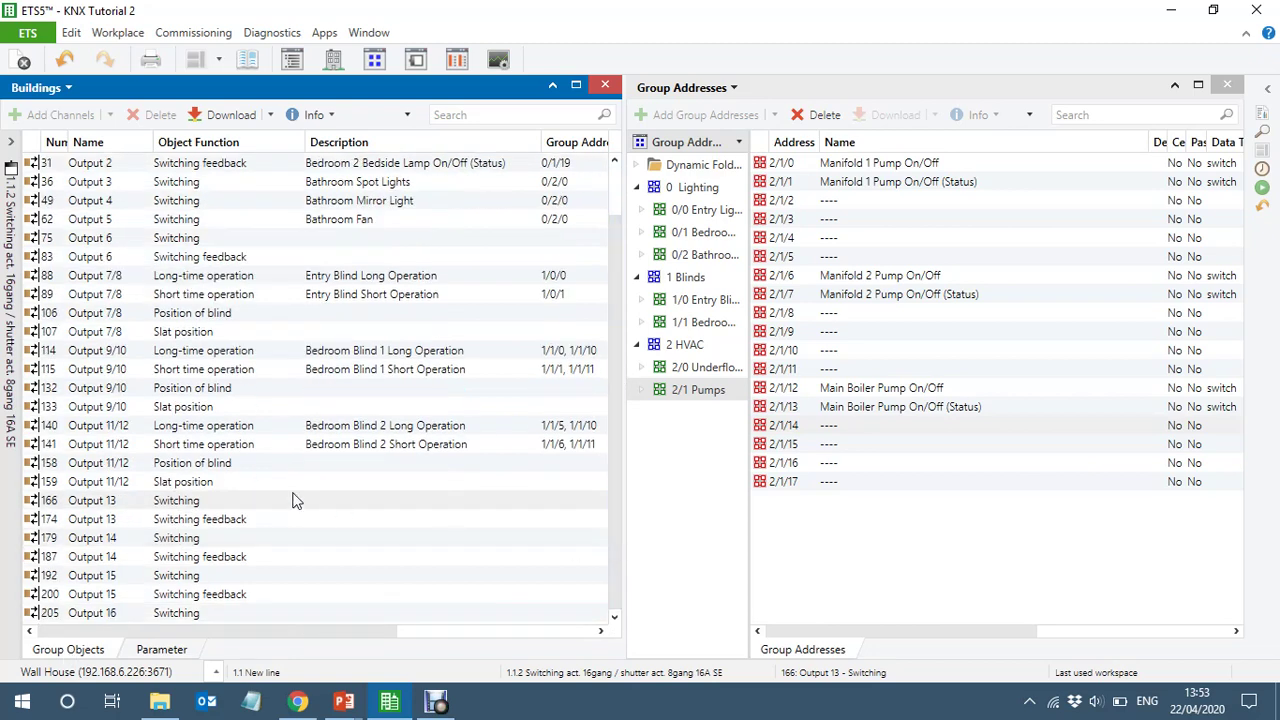
click(137, 508)
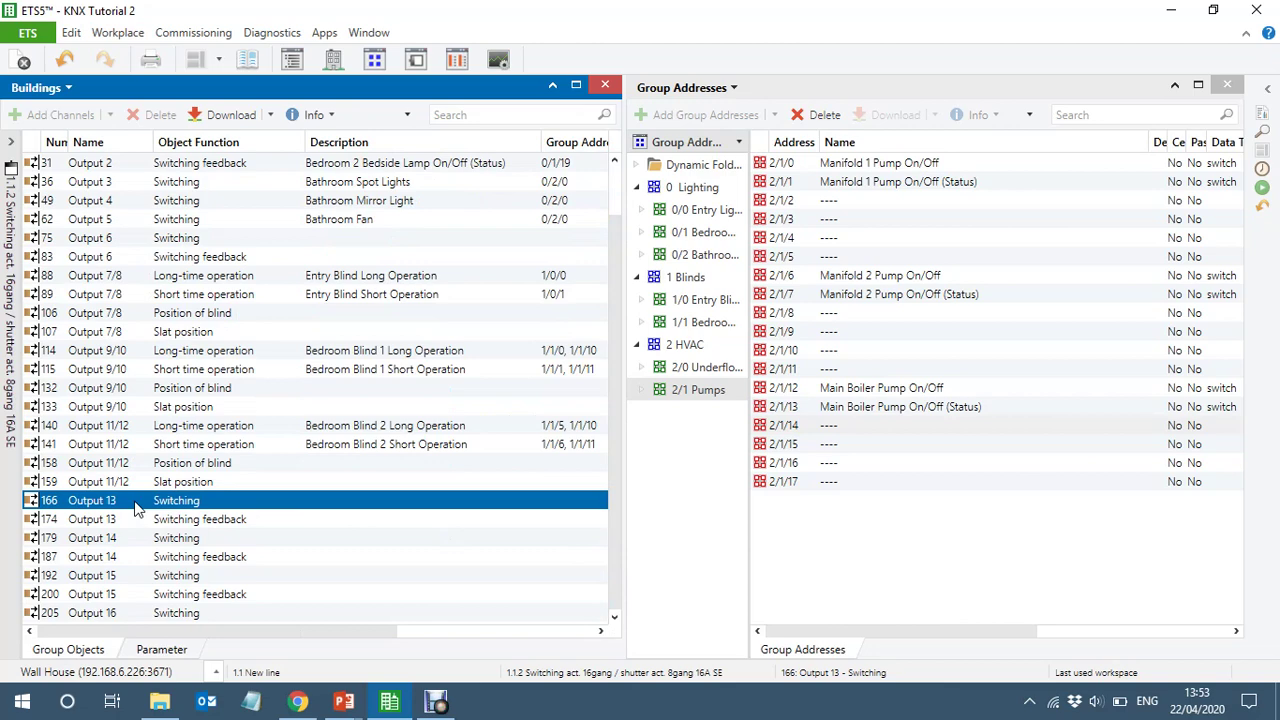
drag(137, 508, 940, 160)
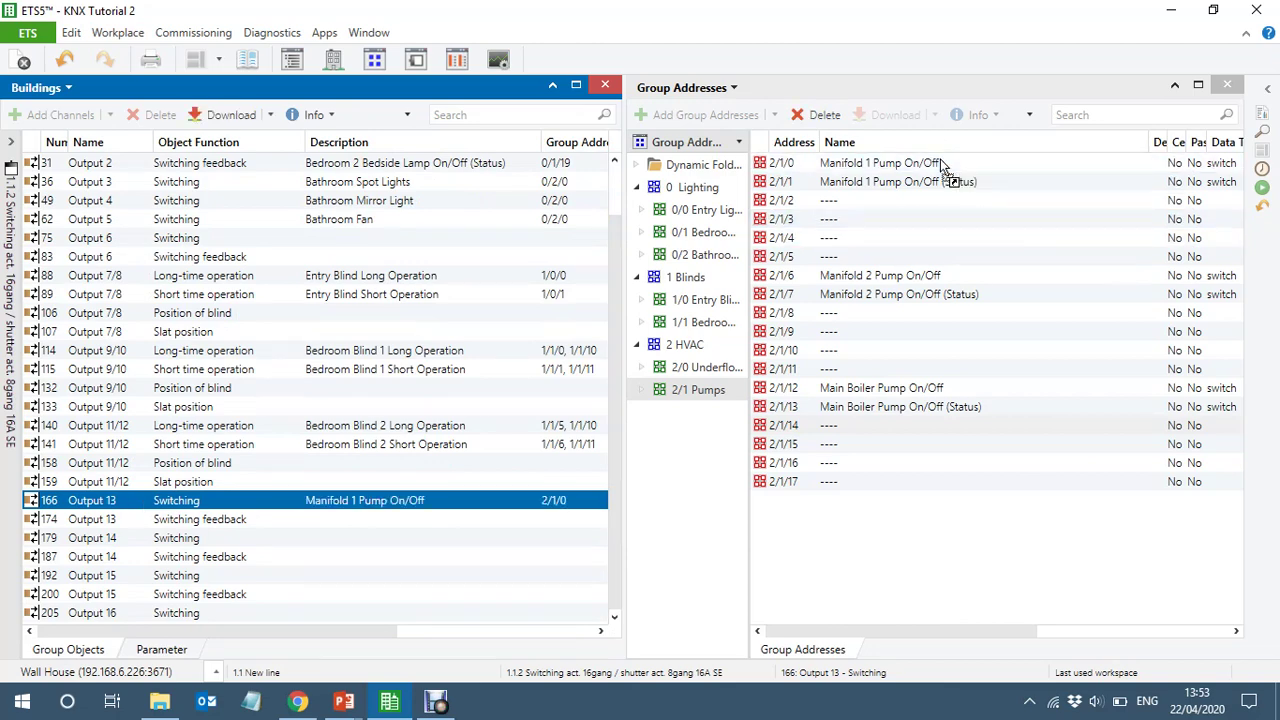
drag(318, 520, 930, 192)
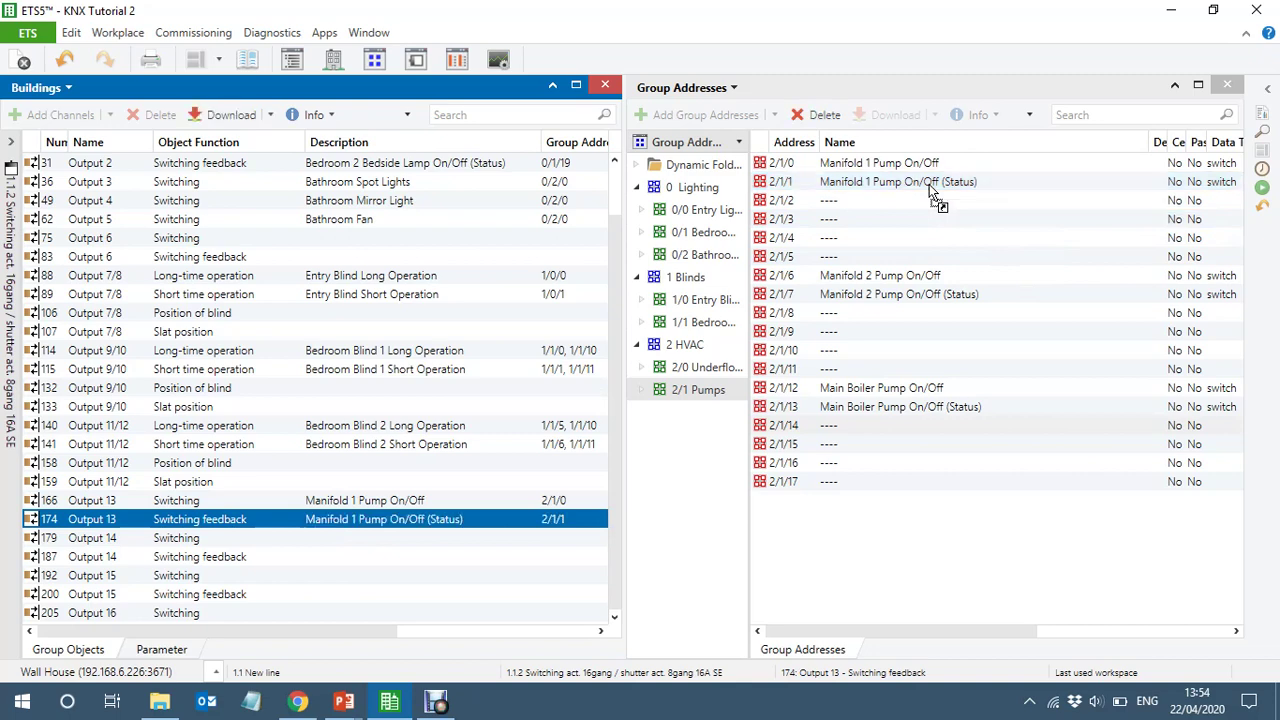
Link the switching and feedback objects of Output 14 to 2/1/6 and 2/1/7, and those of Output 15 to 2/1/12 and 2/1/13
click(230, 540)
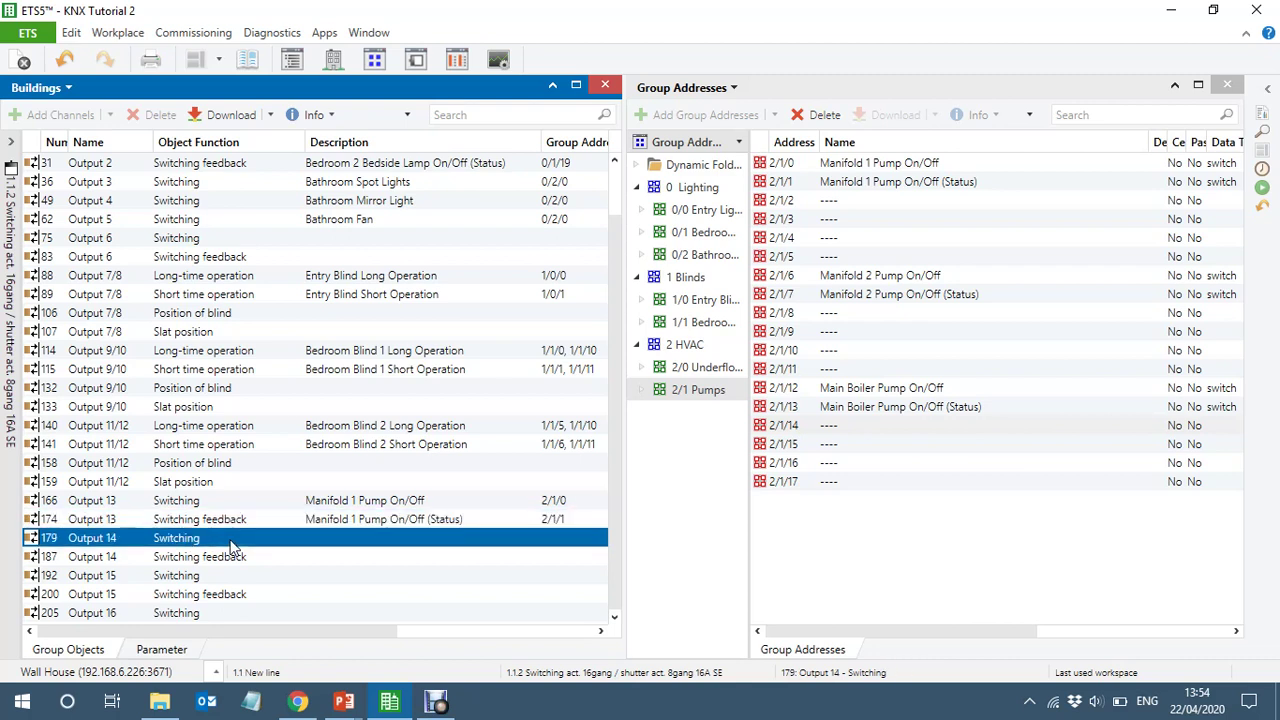
drag(230, 545, 923, 277)
drag(267, 556, 930, 285)
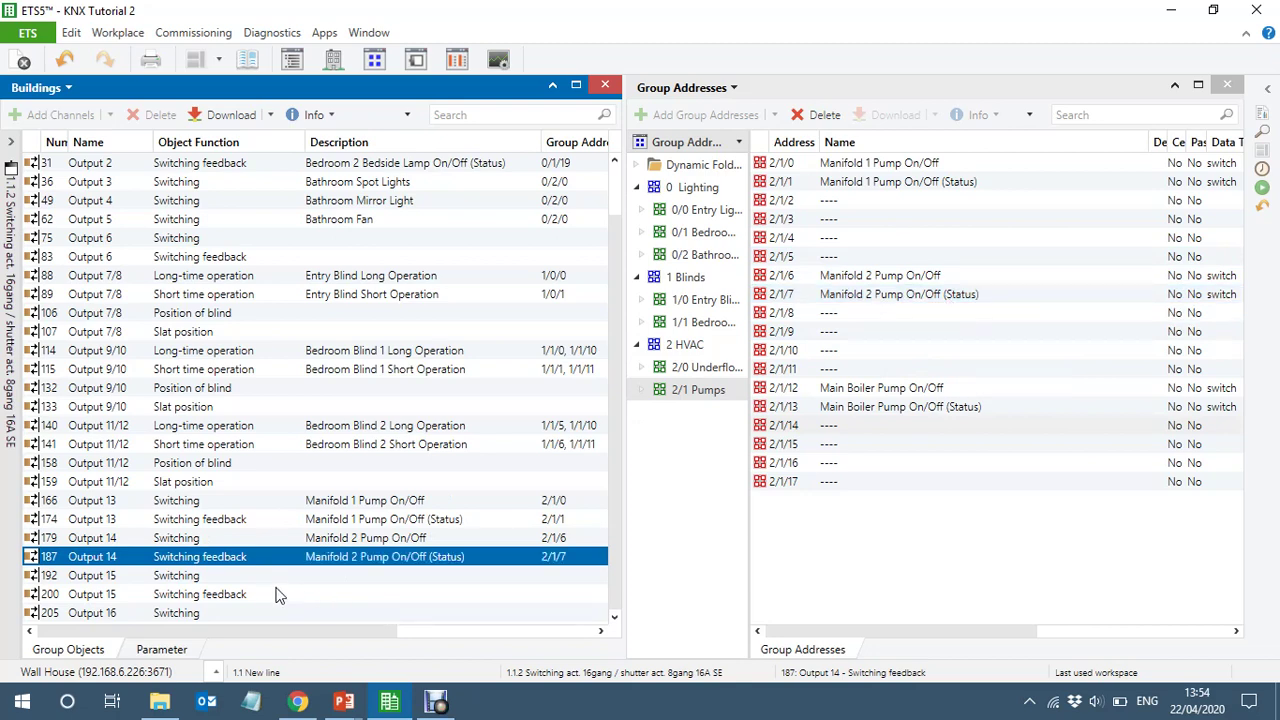
drag(243, 579, 905, 392)
drag(286, 600, 954, 408)
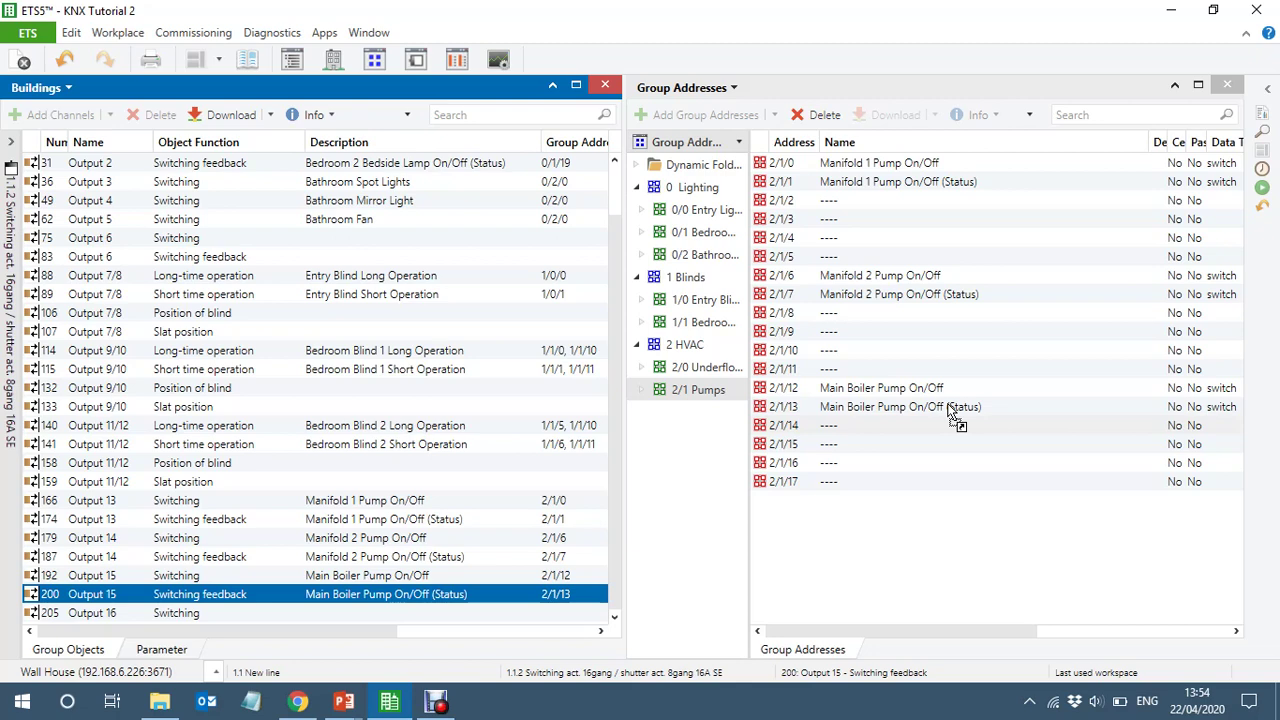
Review the Pumps Details & Logic slide in the PowerPoint presentation and return to the ETS5 project
click(853, 165)
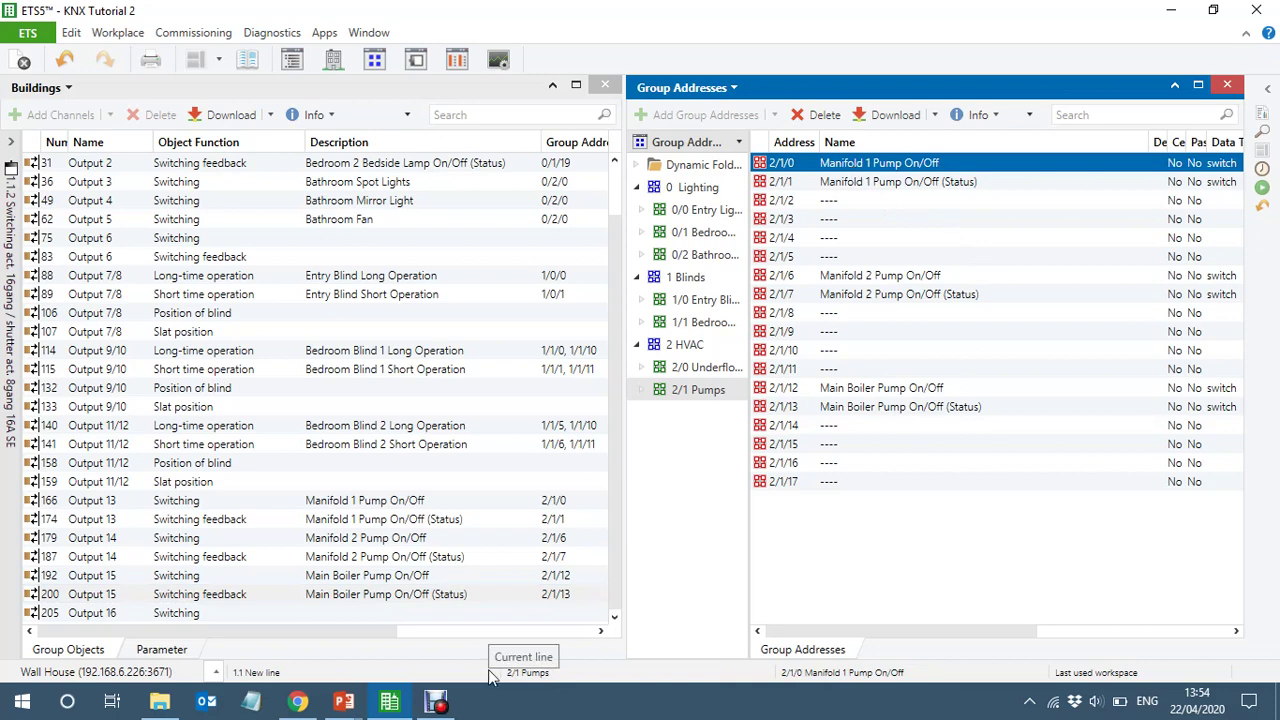
key(alt+Tab)
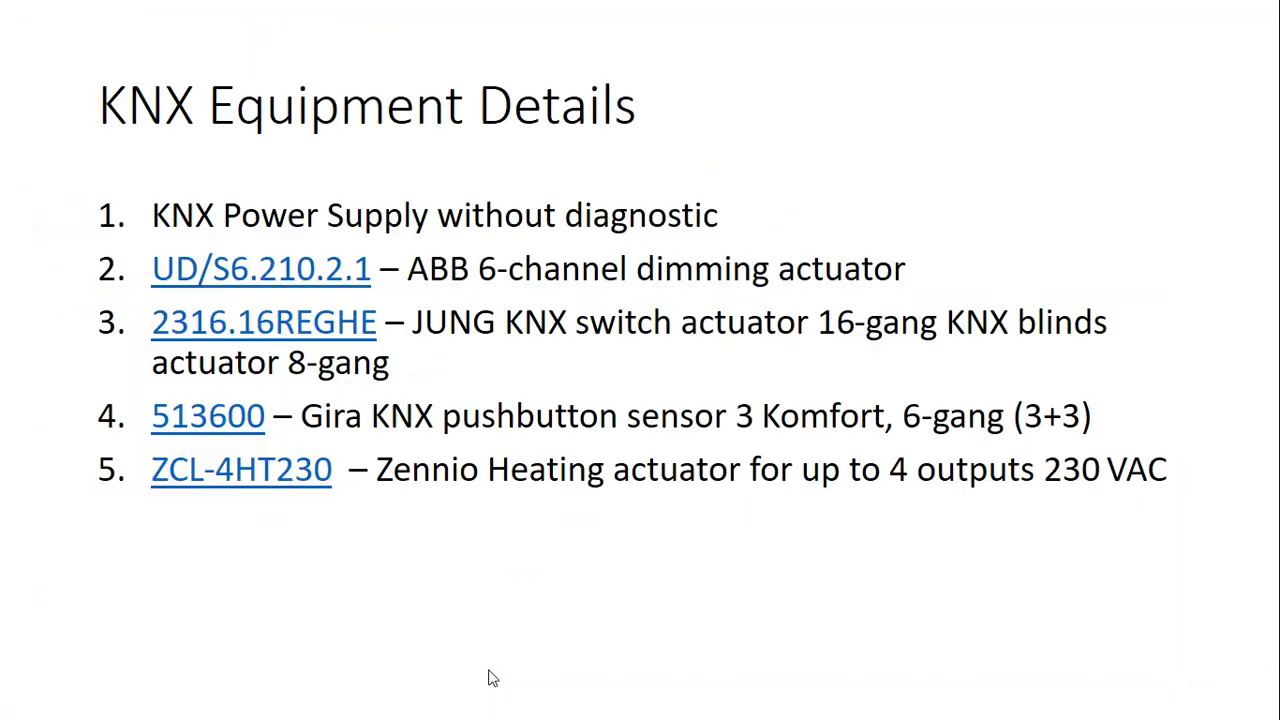
click(492, 678)
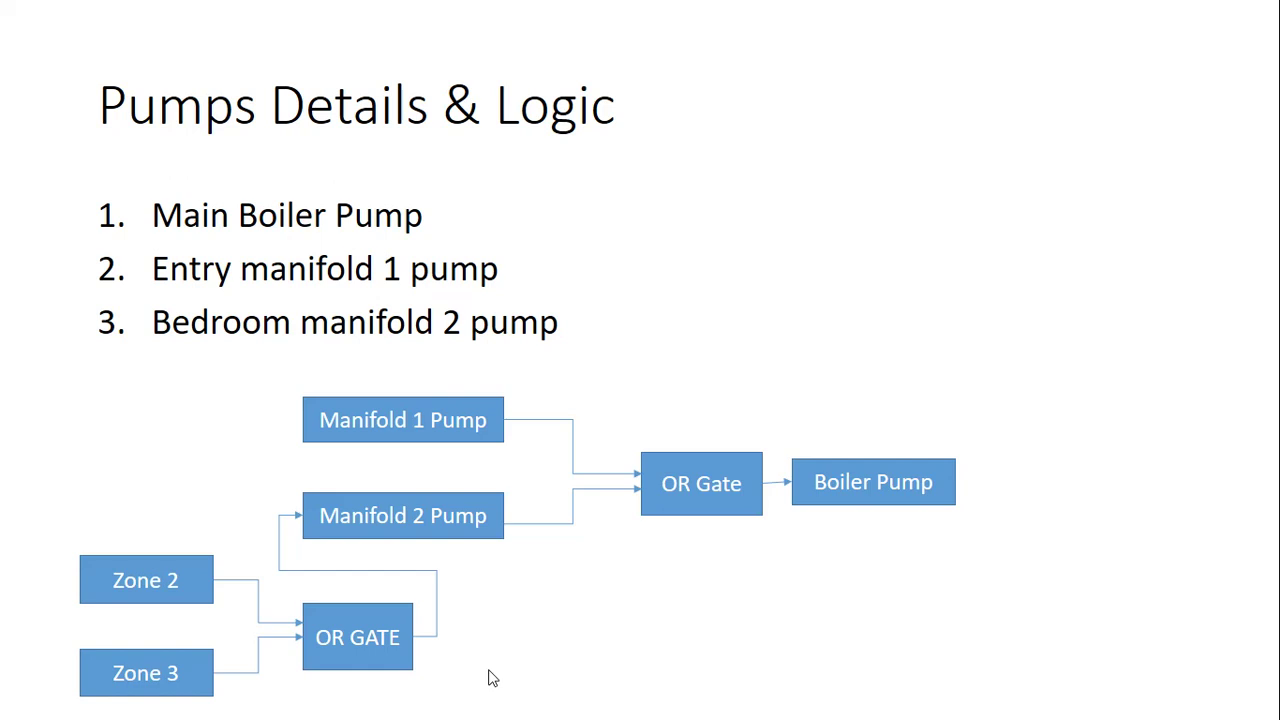
key(alt+Tab)
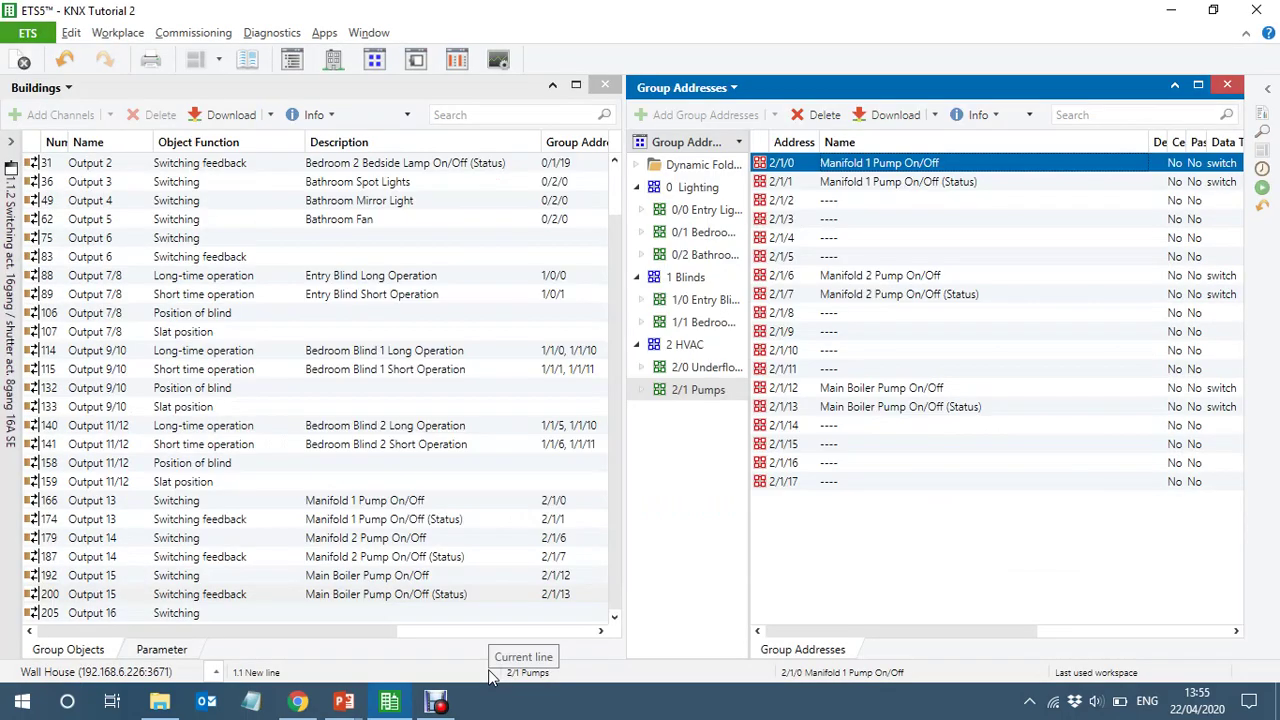
Link Output 13's switching object additionally to 2/0/5 Entry Zone 1 On/Off from the Underfloor Heating group addresses
click(706, 368)
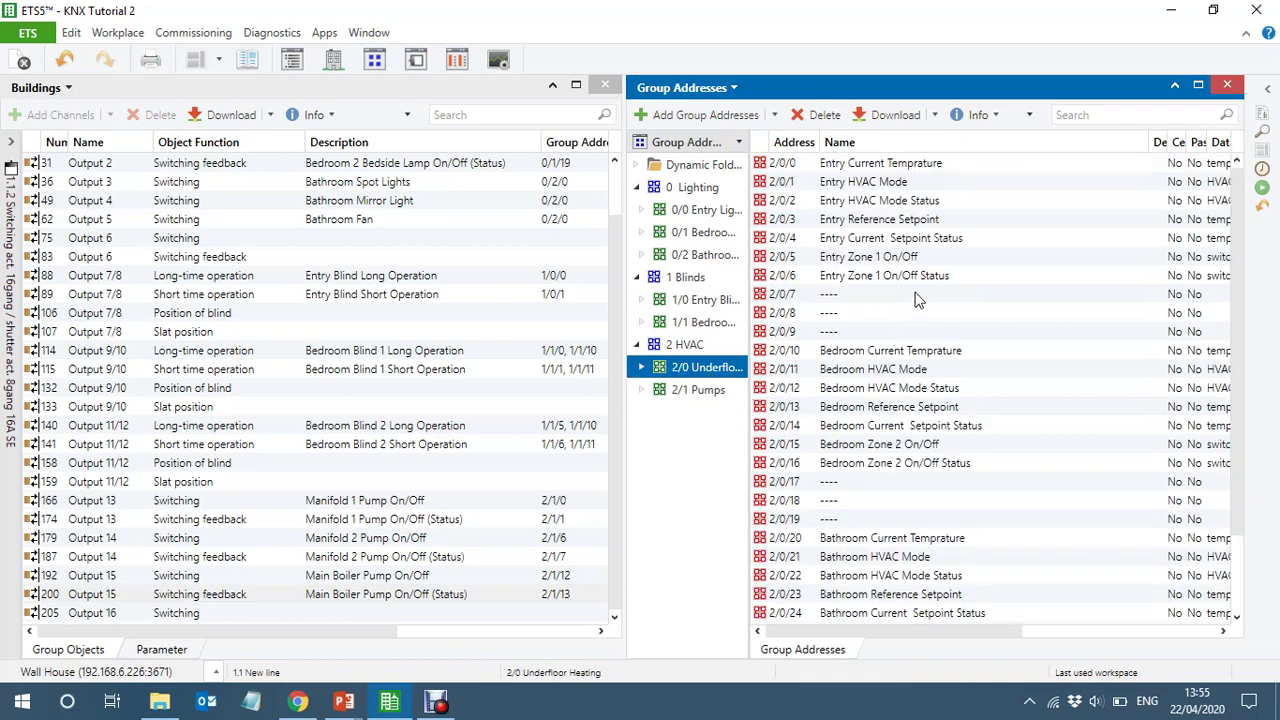
click(884, 258)
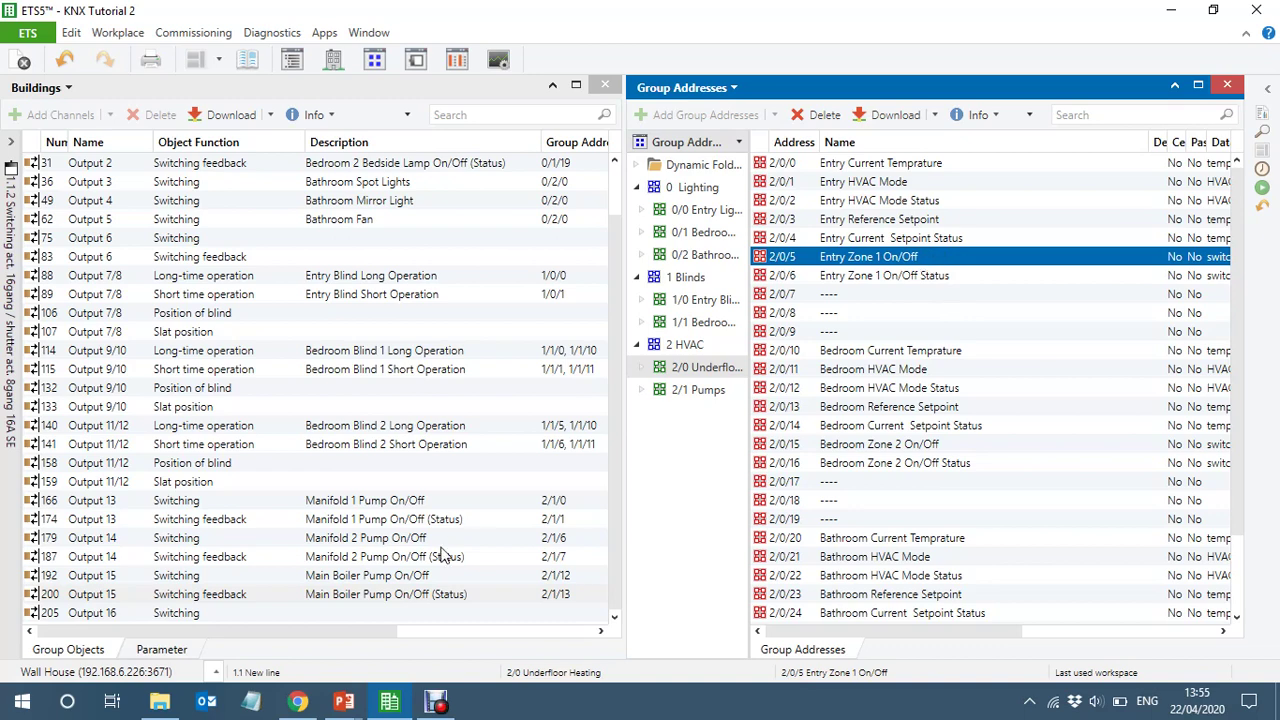
click(204, 503)
drag(204, 503, 958, 260)
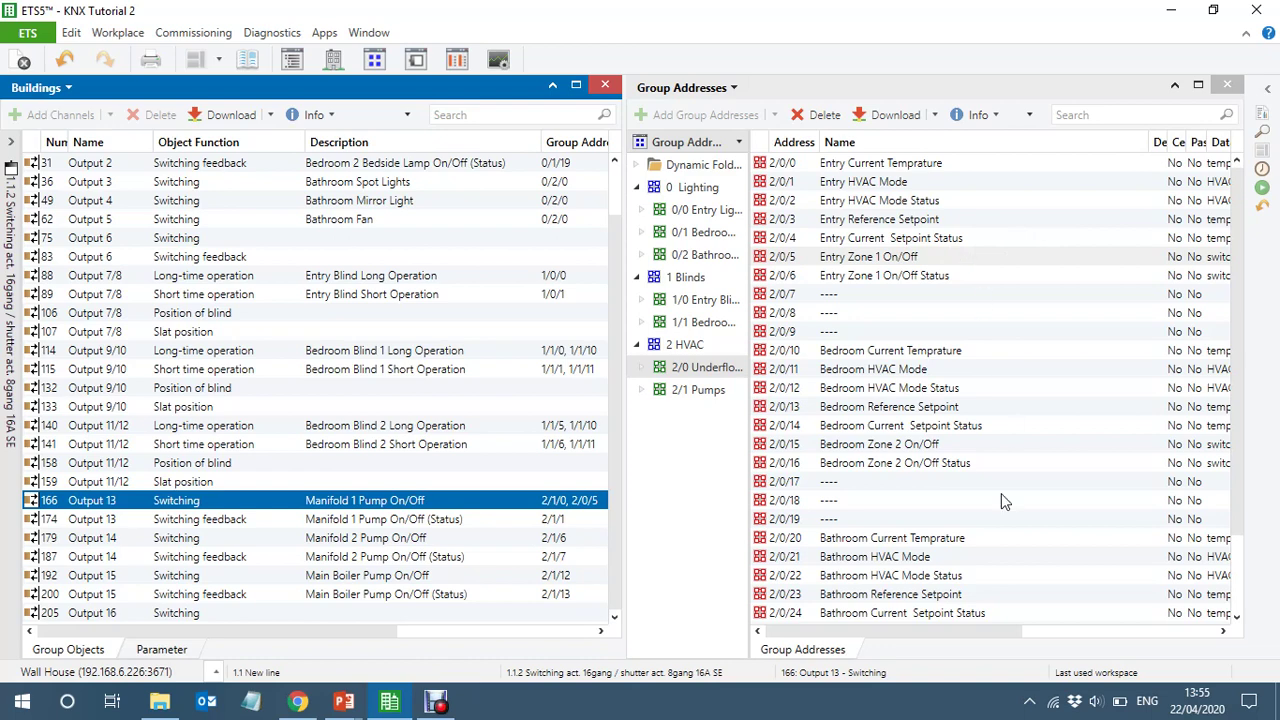
Check the zone 2 and zone 3 group addresses and enable Logic Functions in the general parameters of 1.1.3 HeatingBOX 230V 4X
click(893, 470)
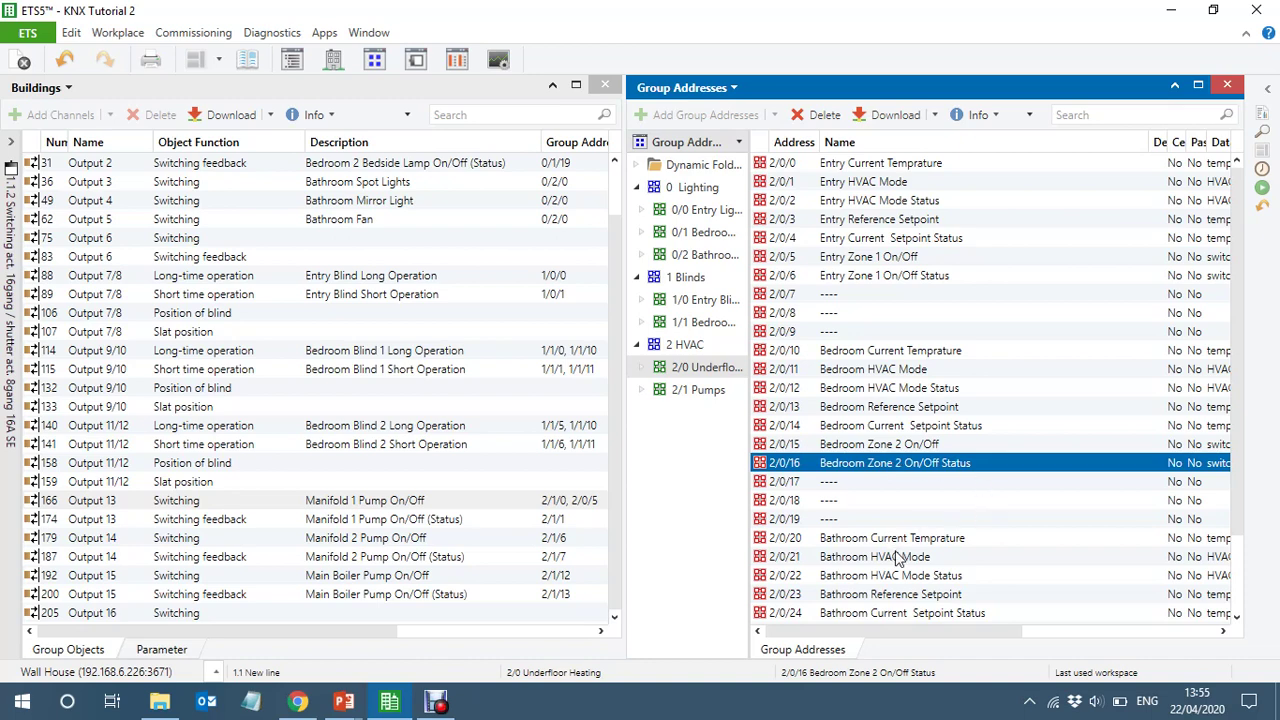
drag(1243, 420, 1255, 503)
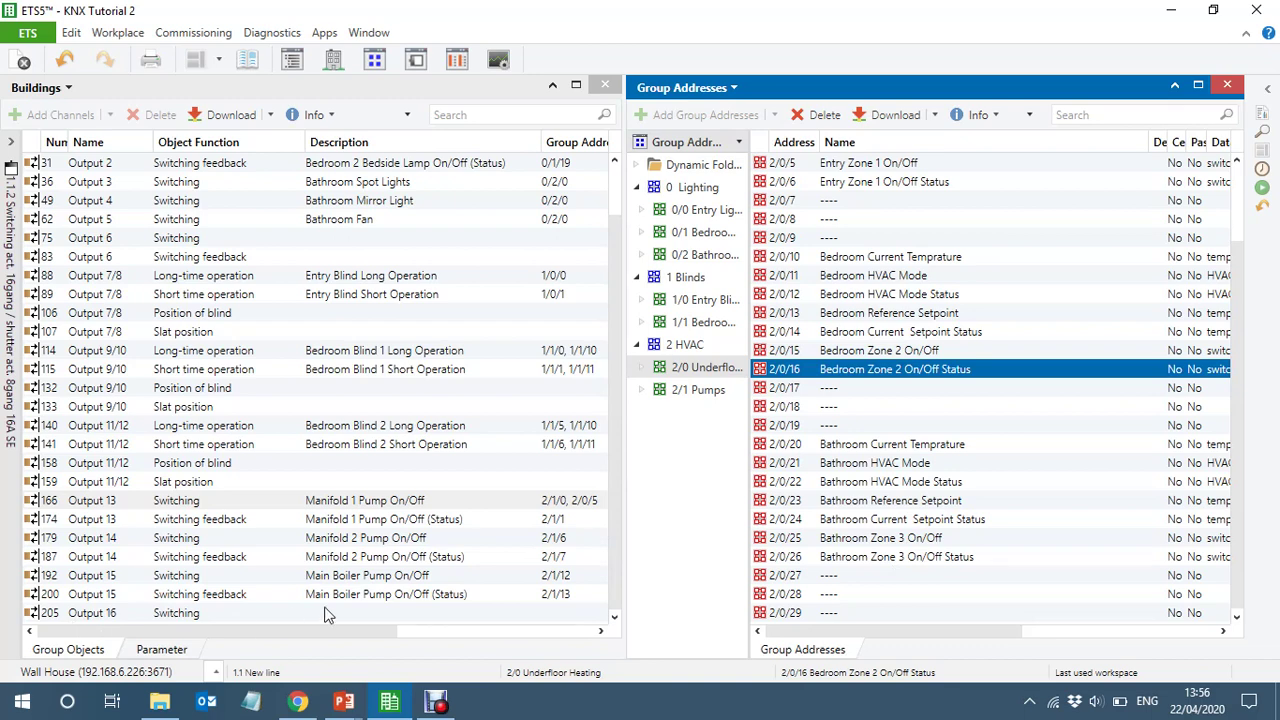
click(158, 650)
click(10, 366)
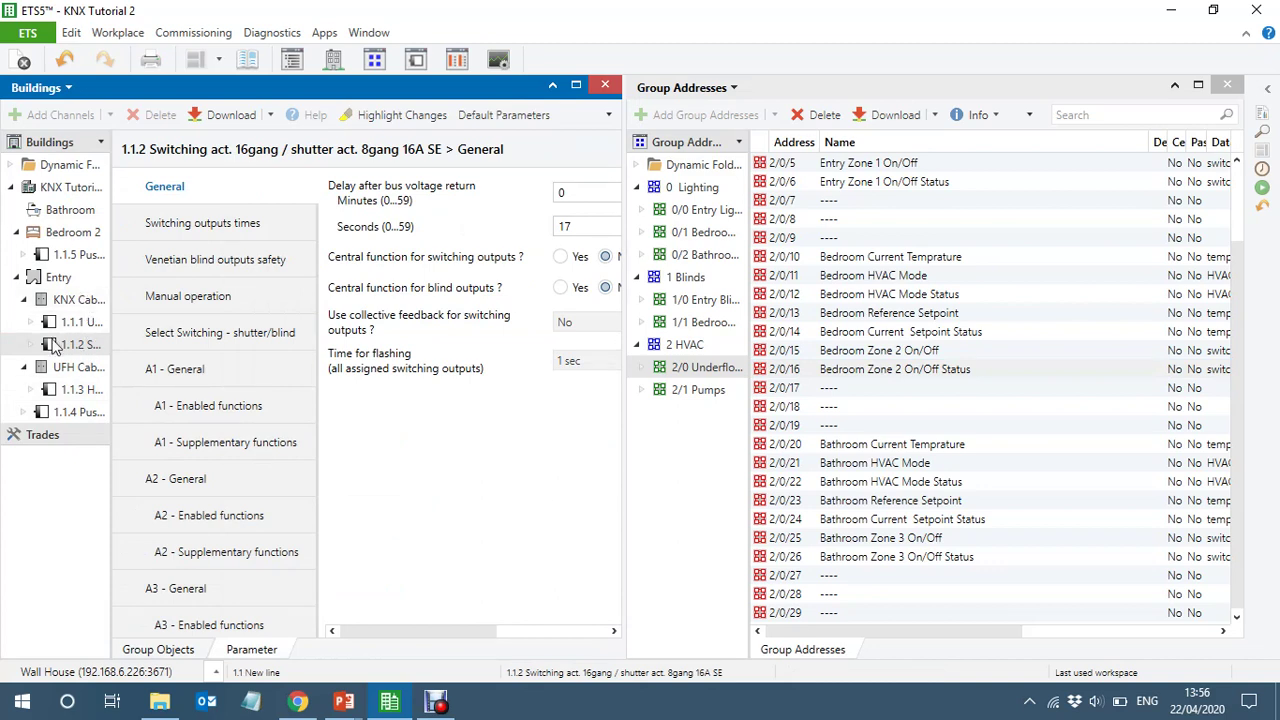
click(80, 390)
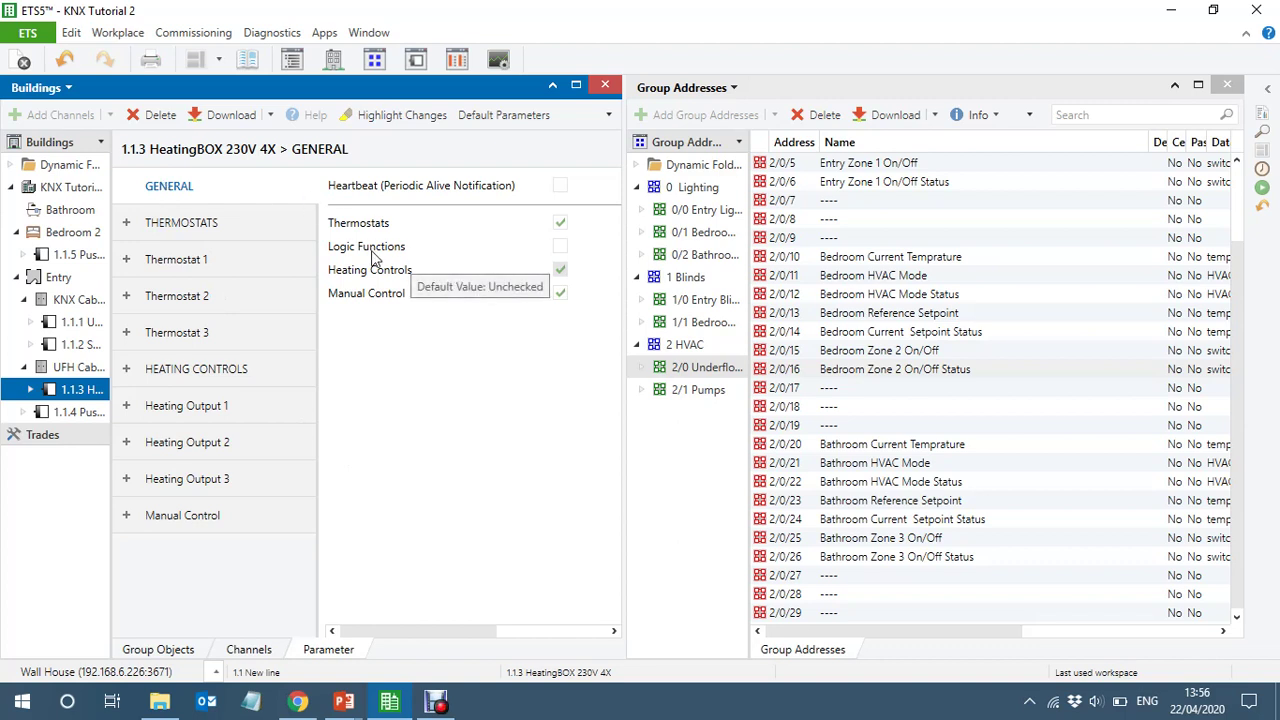
click(560, 250)
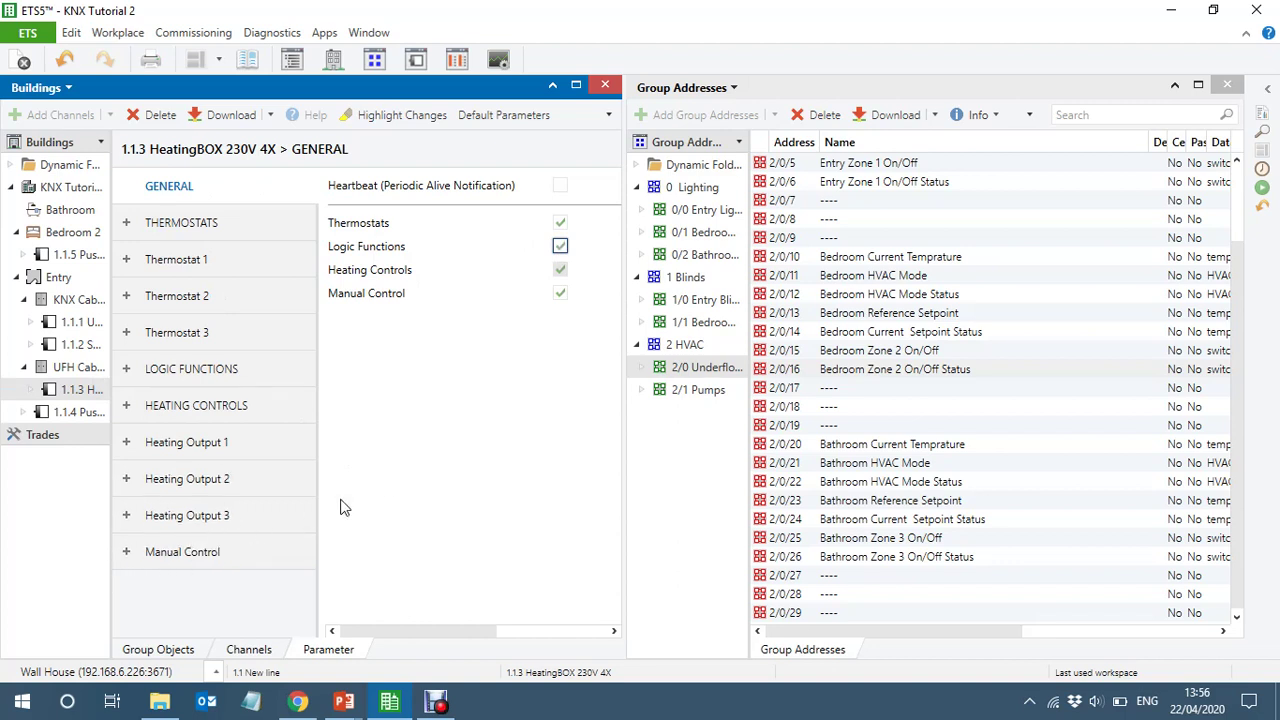
Set the HeatingBOX's total 1-bit logic input objects to 2 and enable logic Function 1
click(209, 378)
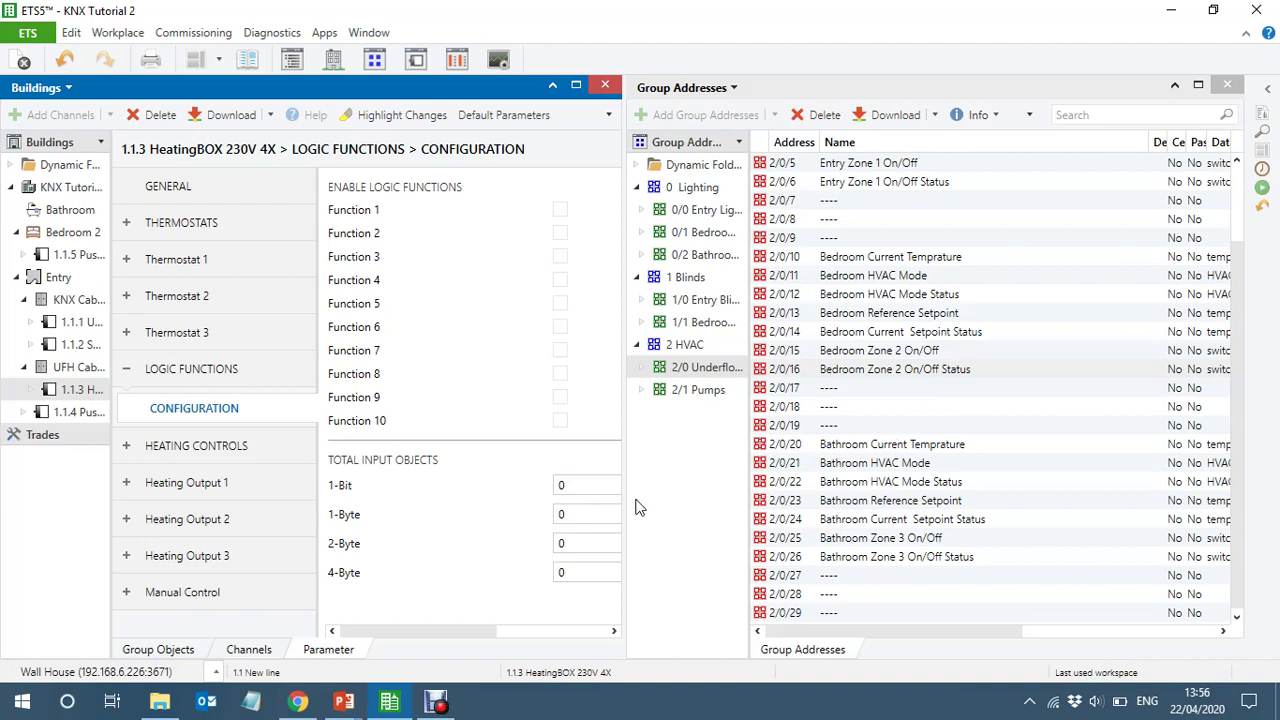
double_click(570, 485)
text(2)
click(560, 211)
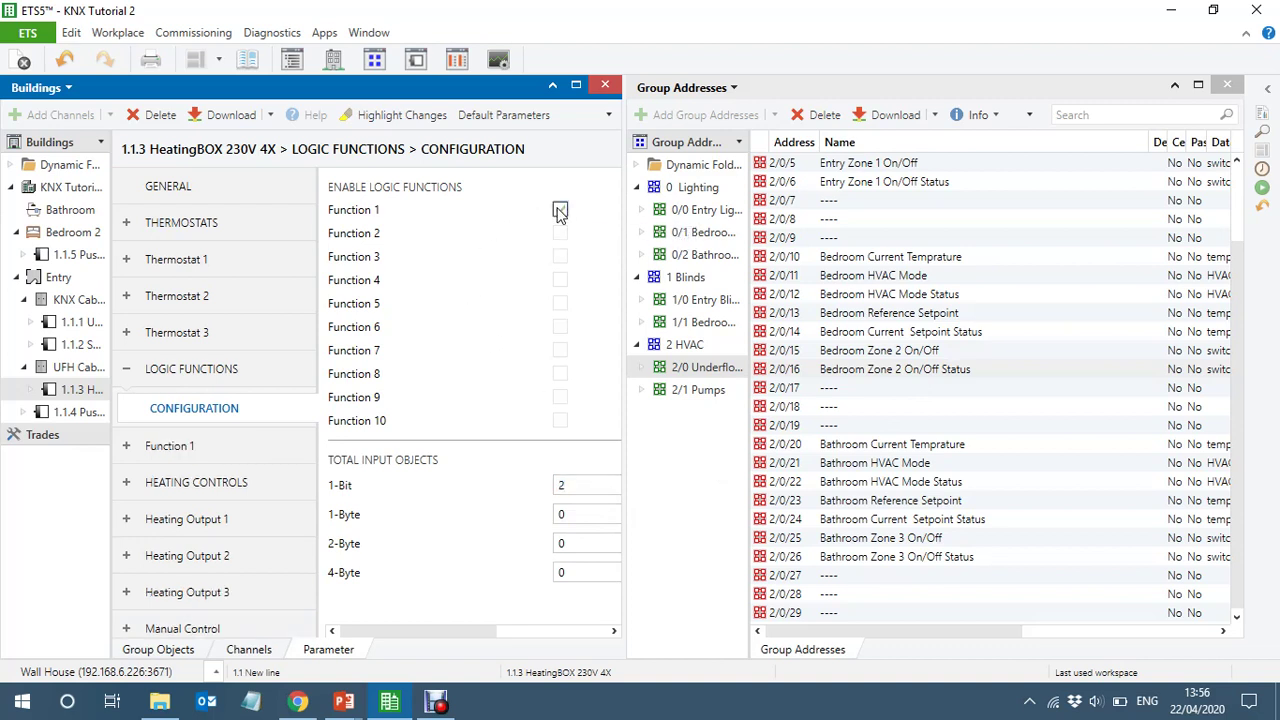
Give the Buildings view the full workspace and set Trigger 1 of logic Function 1 to [LF] (1-Bit) Data Entry 1
click(1229, 87)
click(1229, 87)
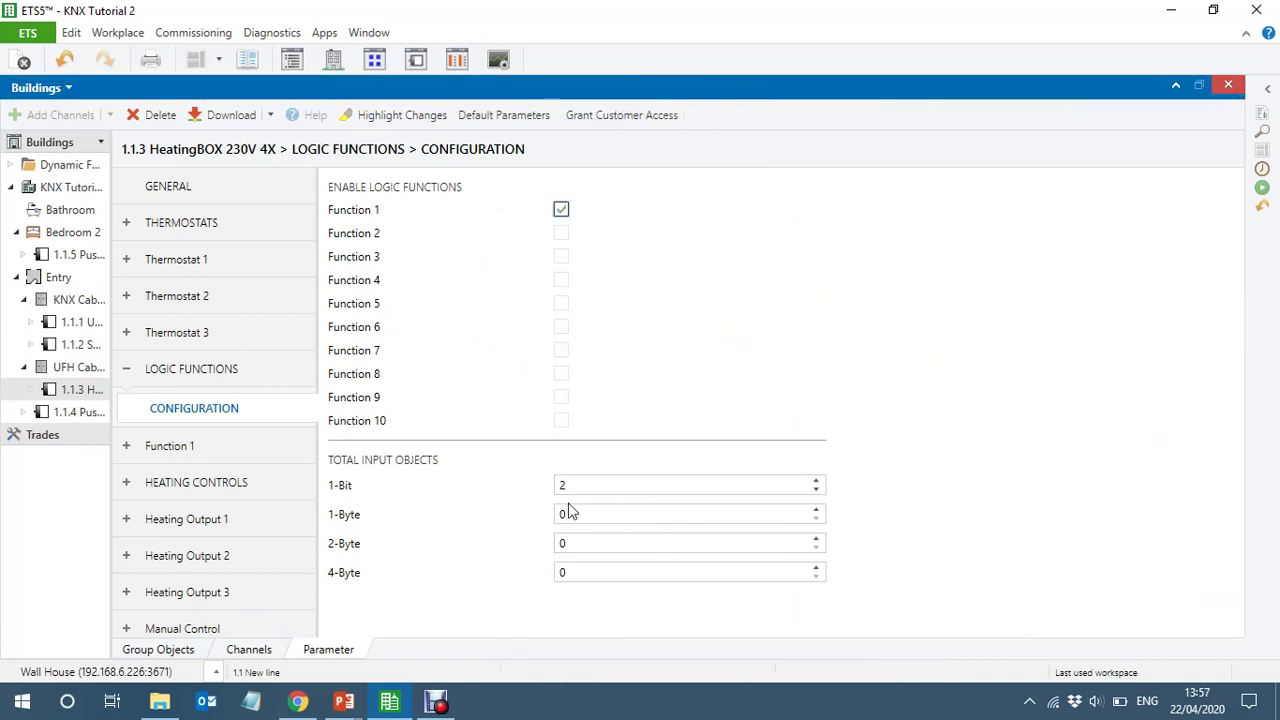
click(172, 446)
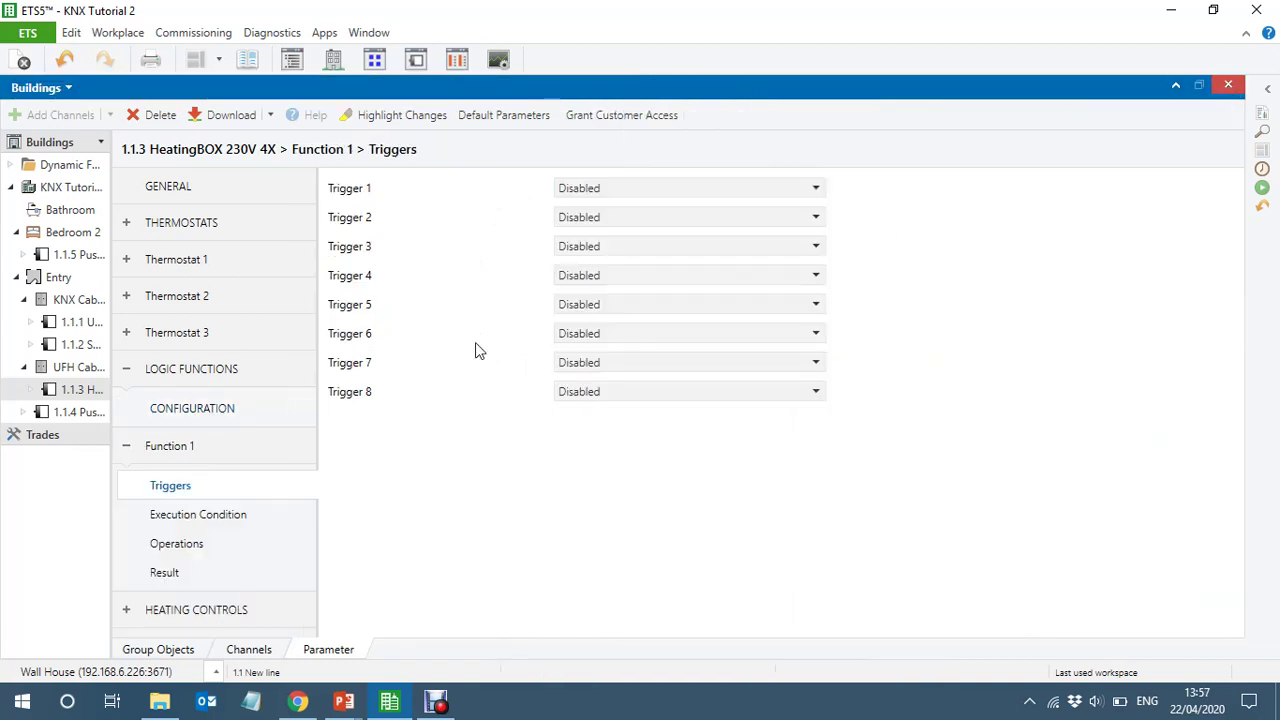
click(641, 188)
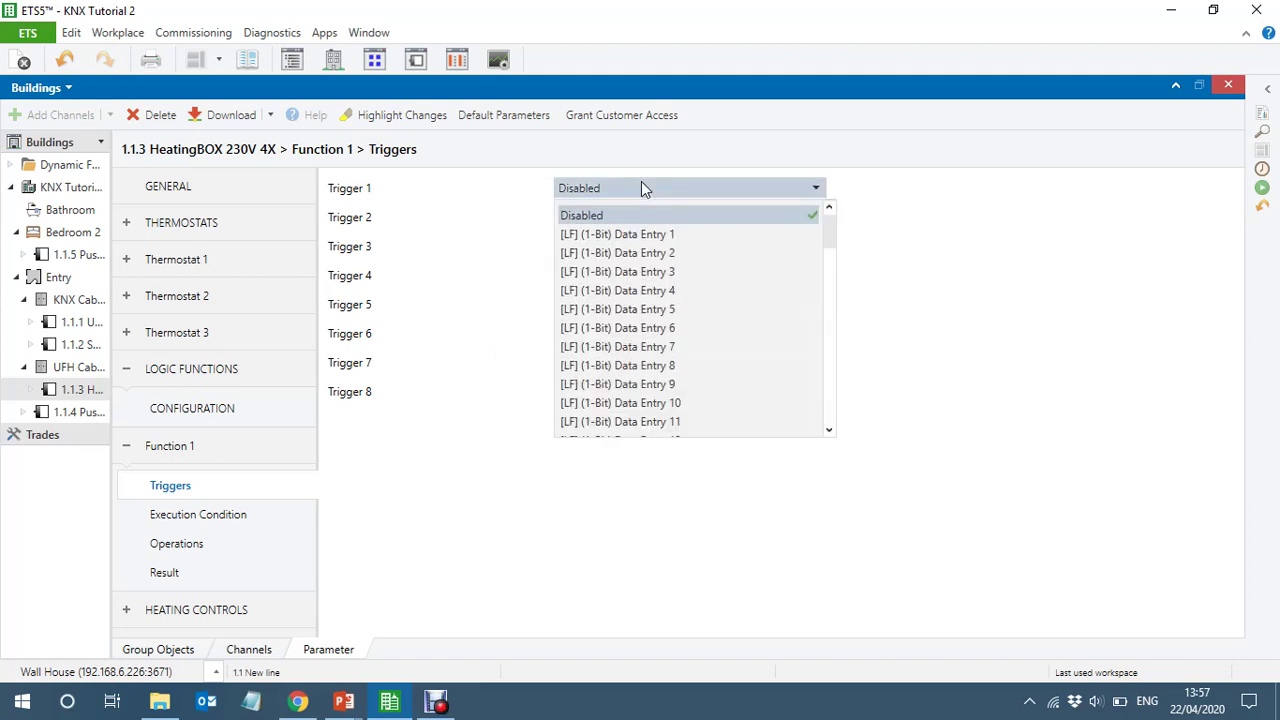
key(Escape)
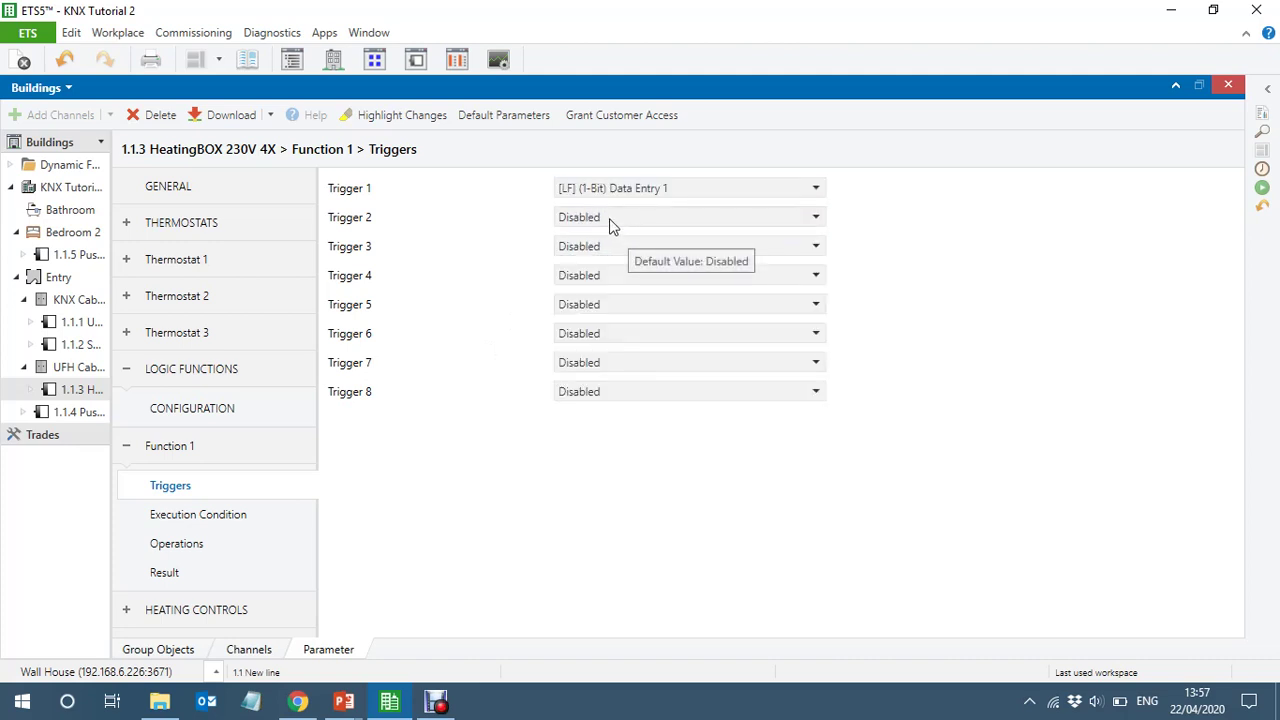
Set Trigger 2 of logic Function 1 to [LF] (1-Bit) Data Entry 2 and check the function's execution condition
click(609, 221)
click(632, 283)
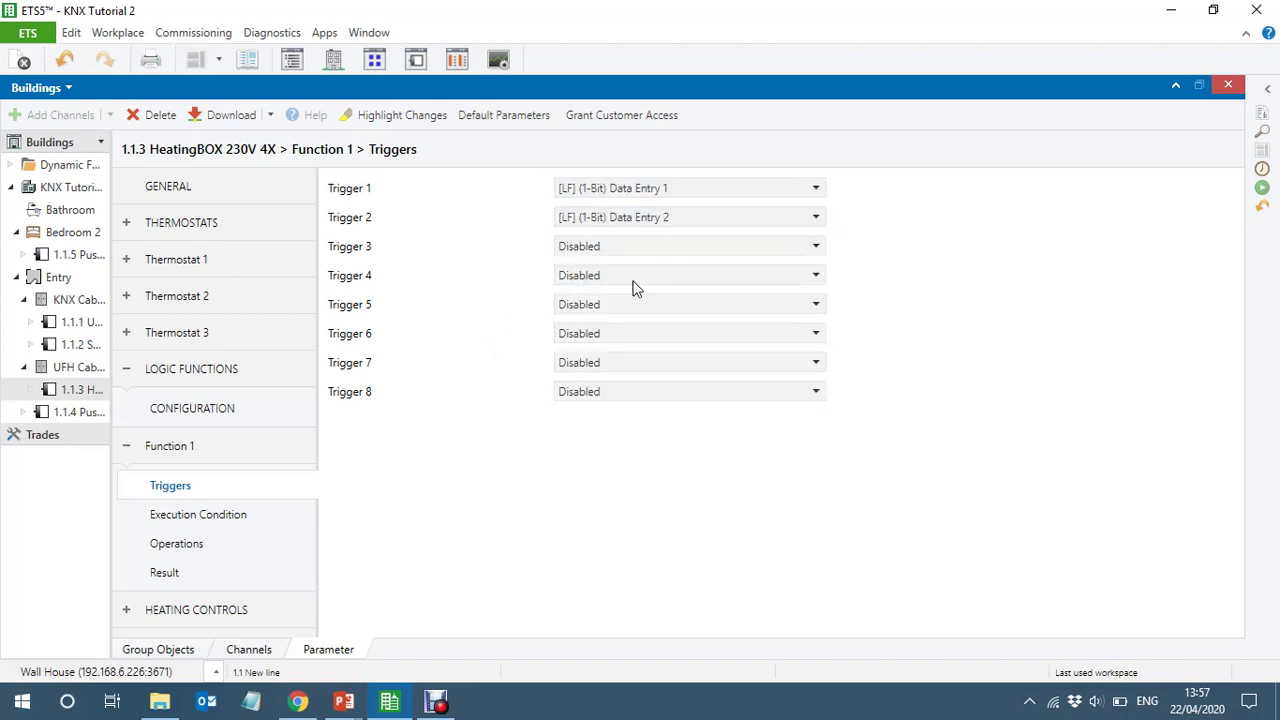
click(223, 523)
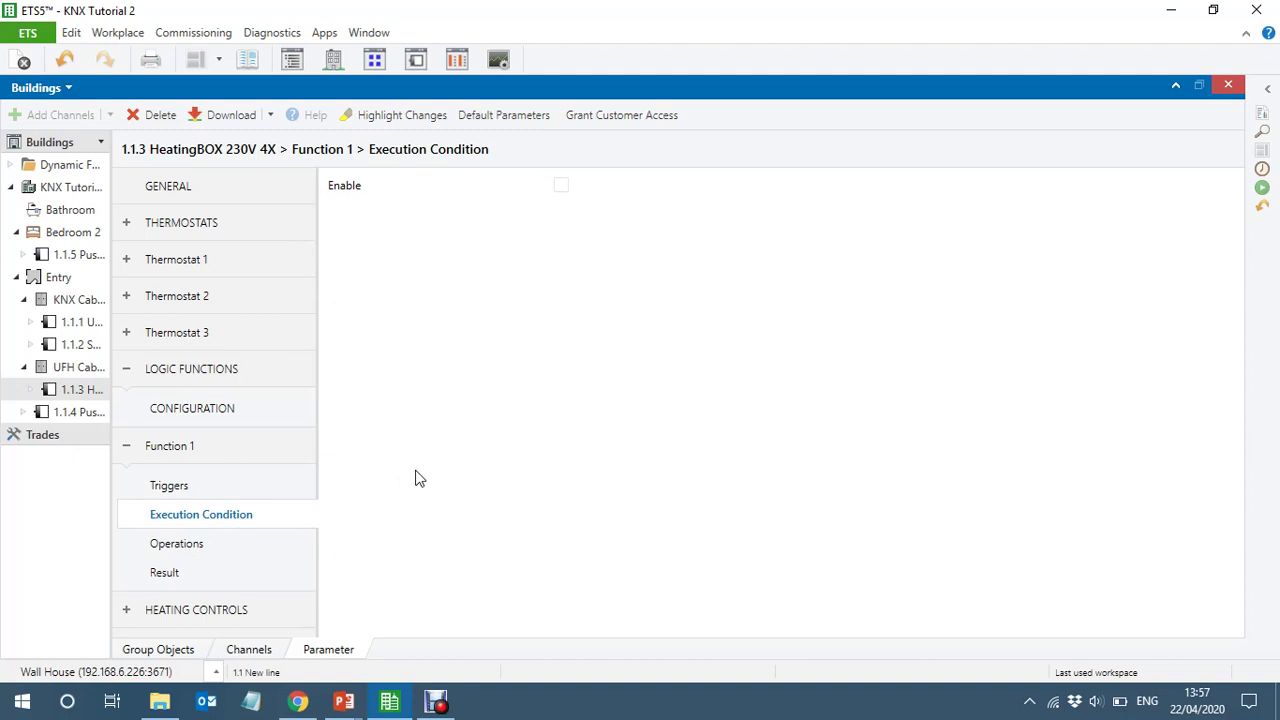
click(194, 488)
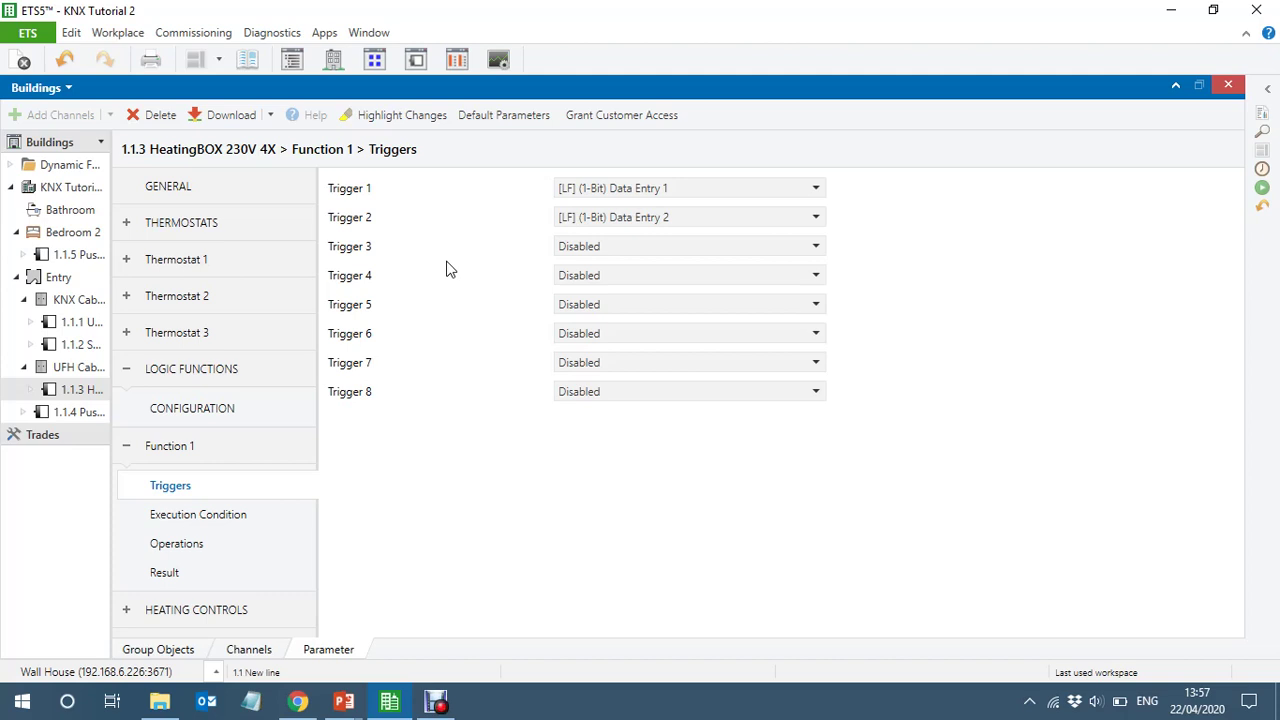
Describe Function 1's operations as "Manifold 2 Pump Logic" and enable Operation 1
click(178, 546)
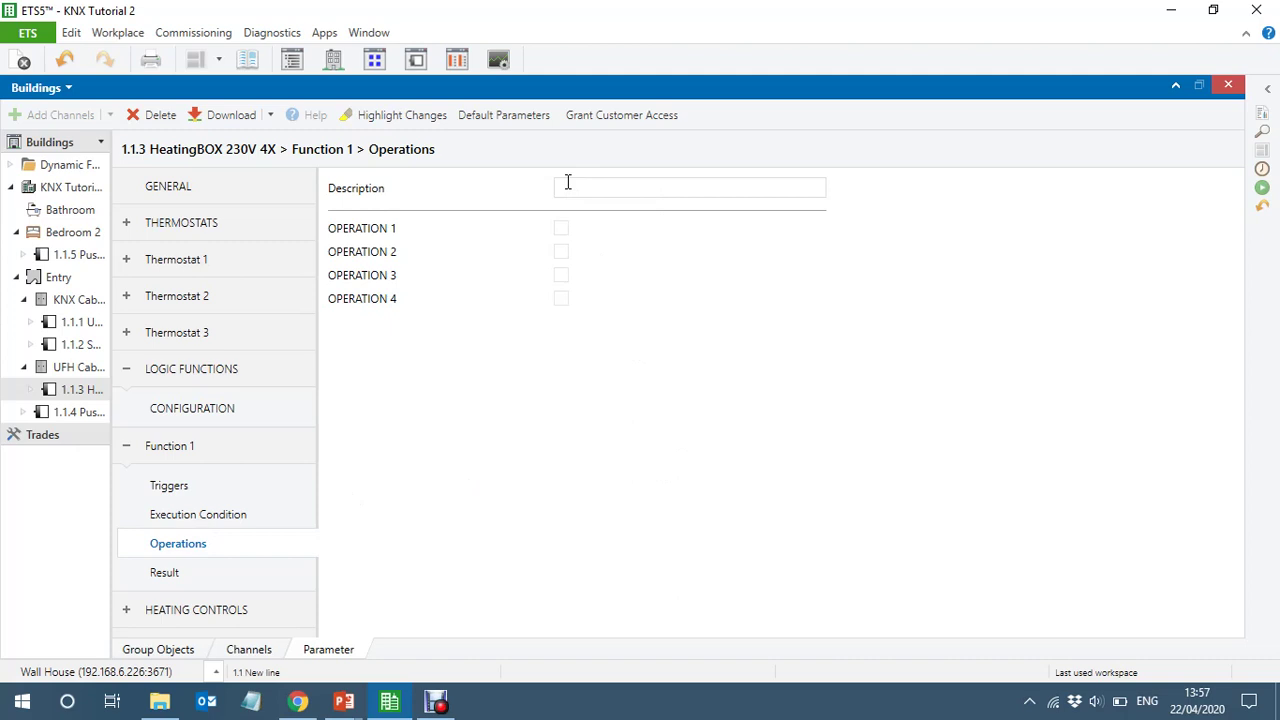
text(Manifold 2 Pump Logic)
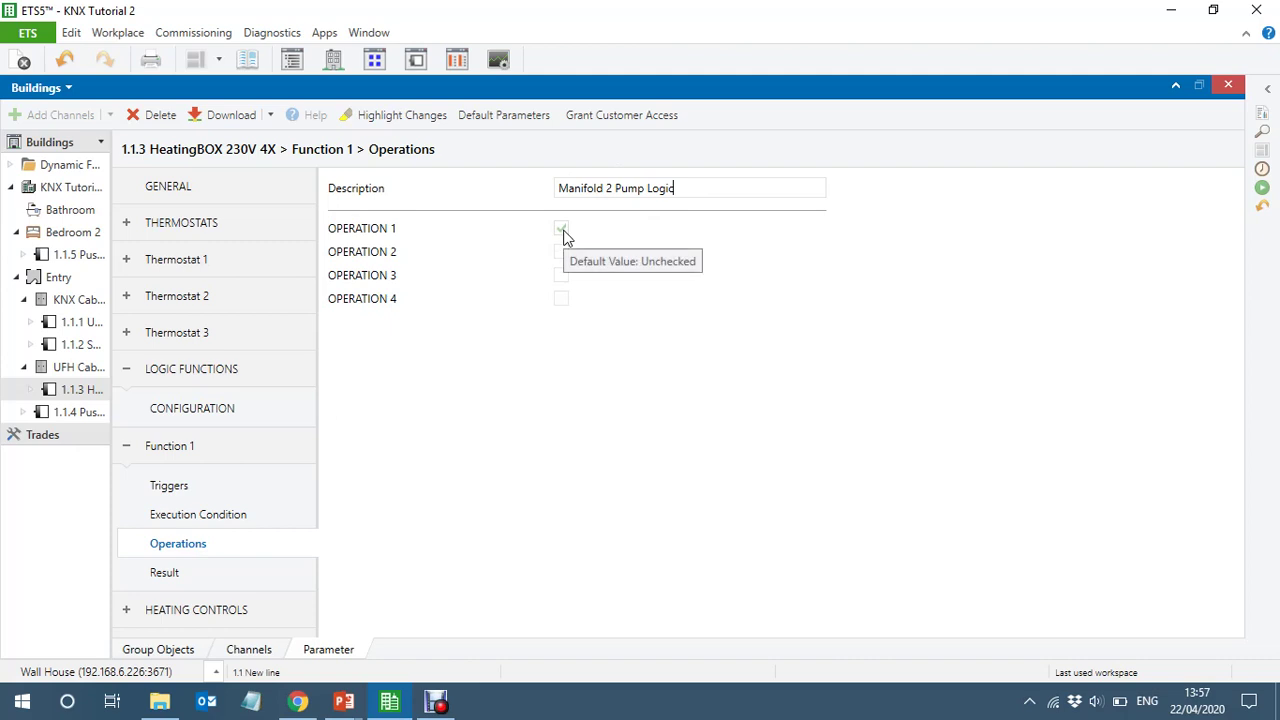
click(561, 229)
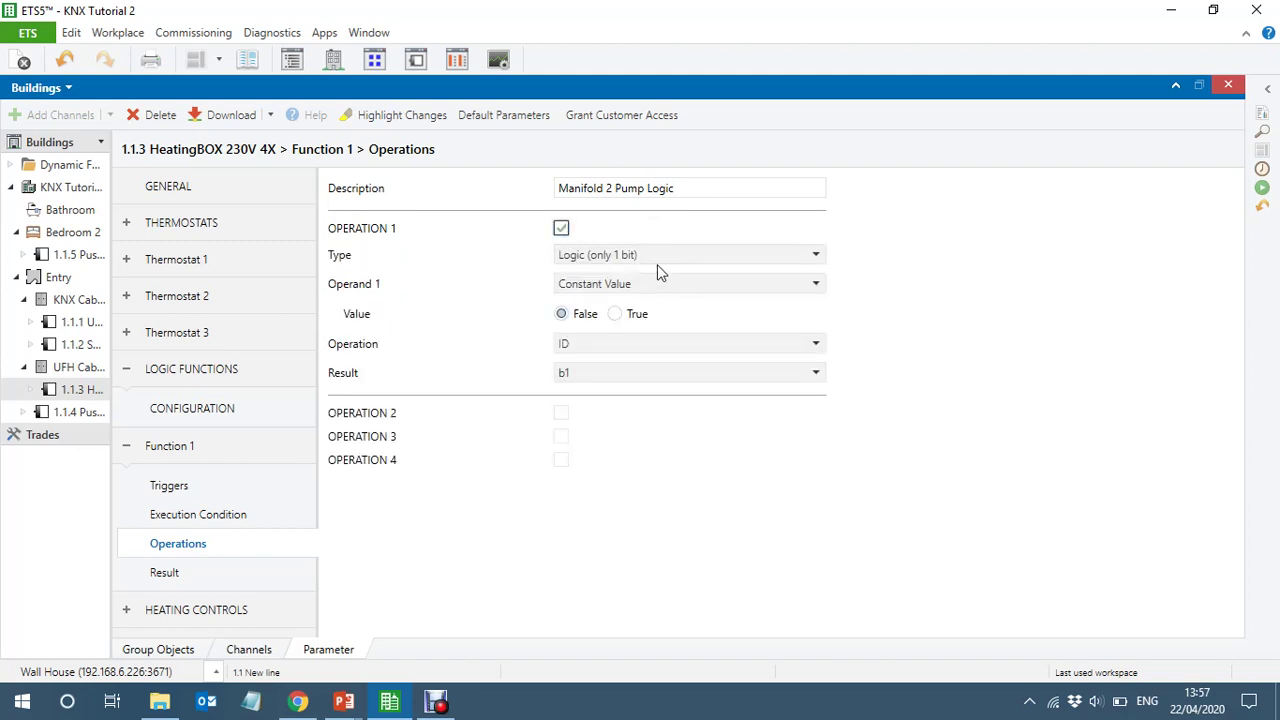
Set Operation 1 to combine (1-Bit) Data Entry 1 and Data Entry 2 with OR, and check Function 1's result settings
click(642, 258)
click(642, 258)
click(623, 285)
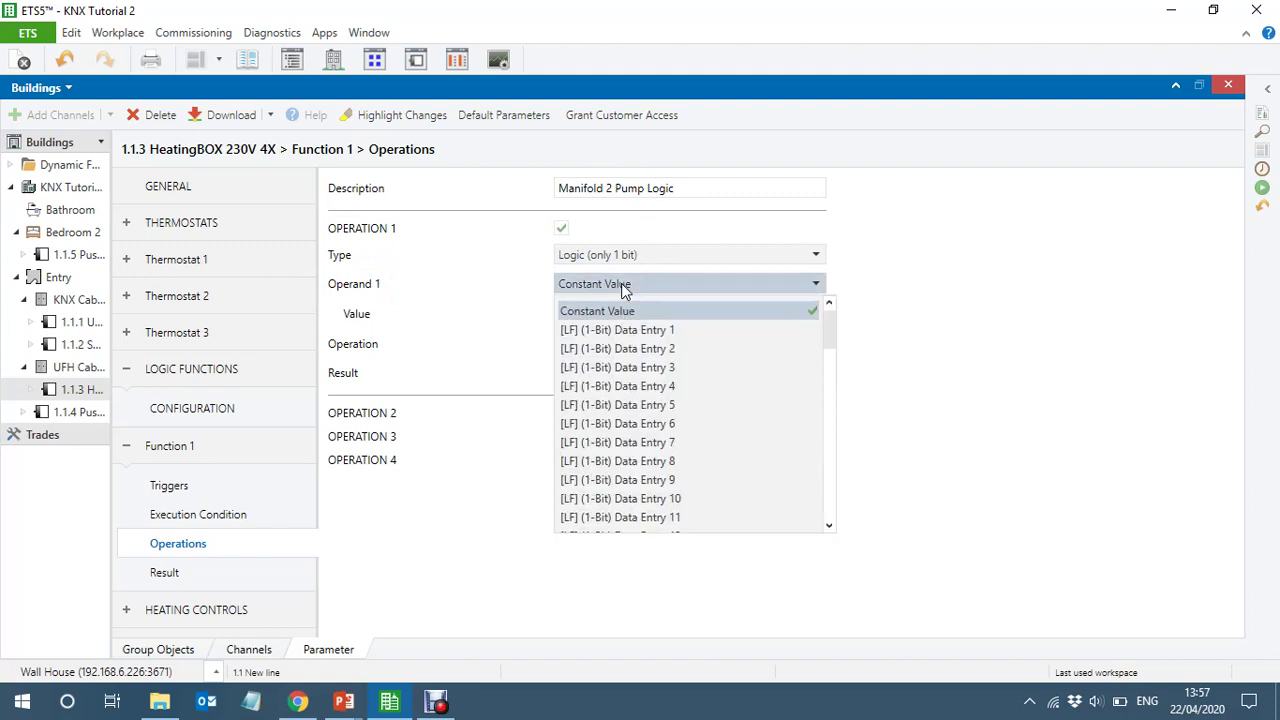
click(653, 333)
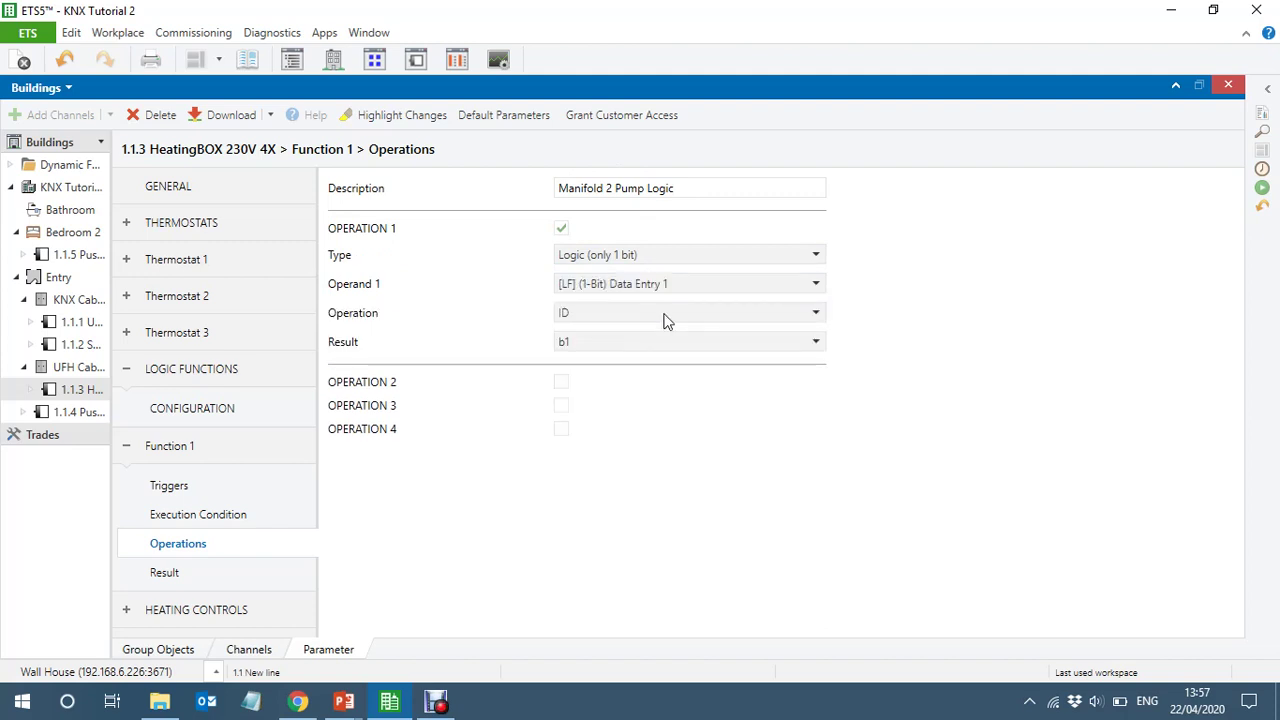
click(629, 312)
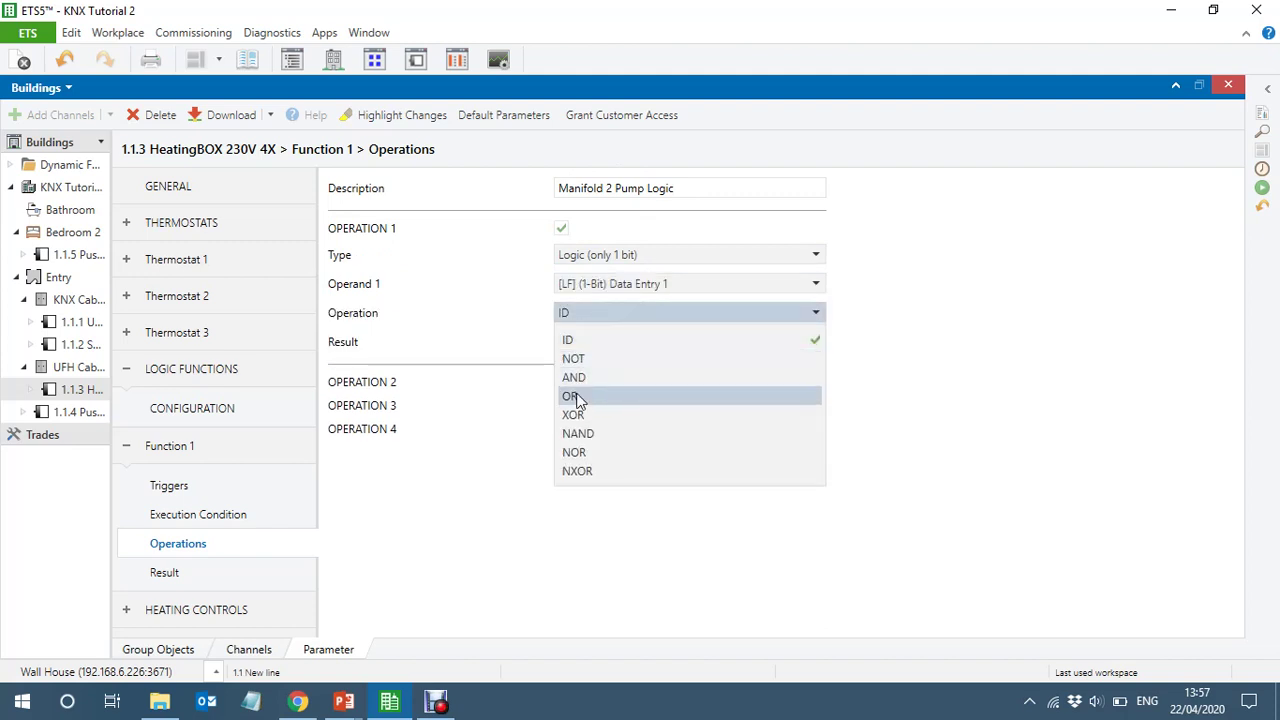
click(578, 397)
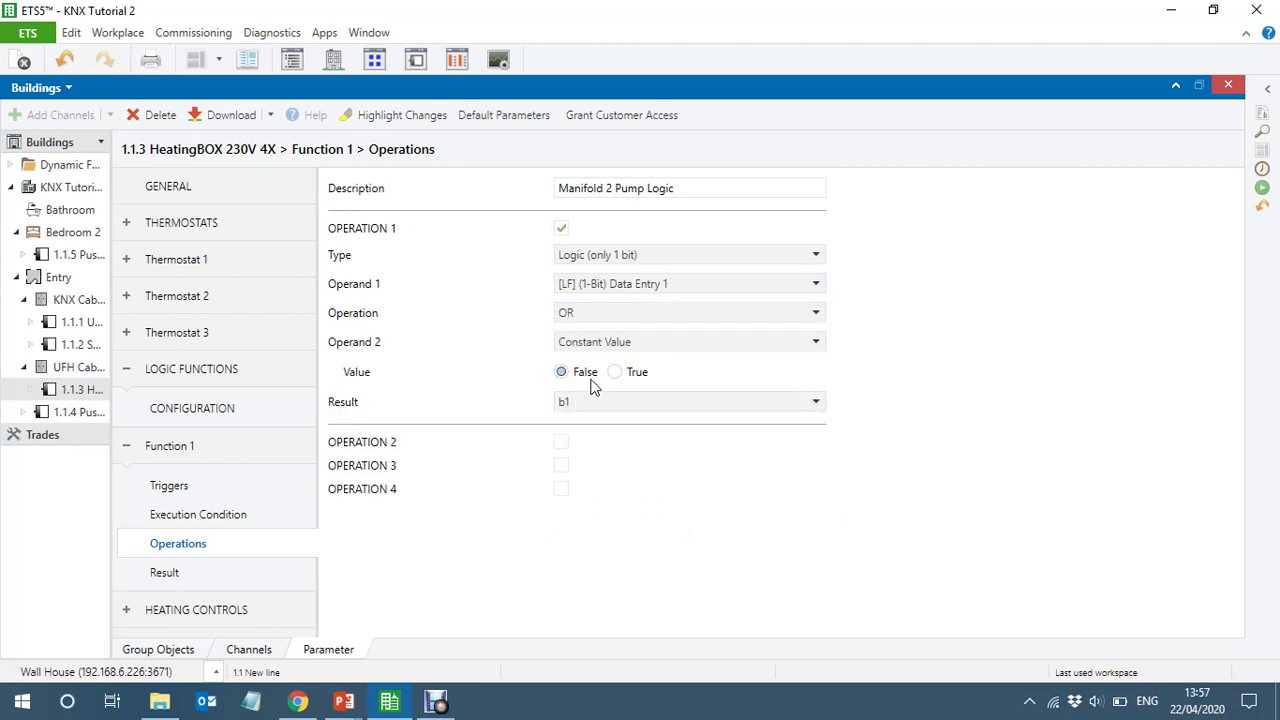
click(645, 352)
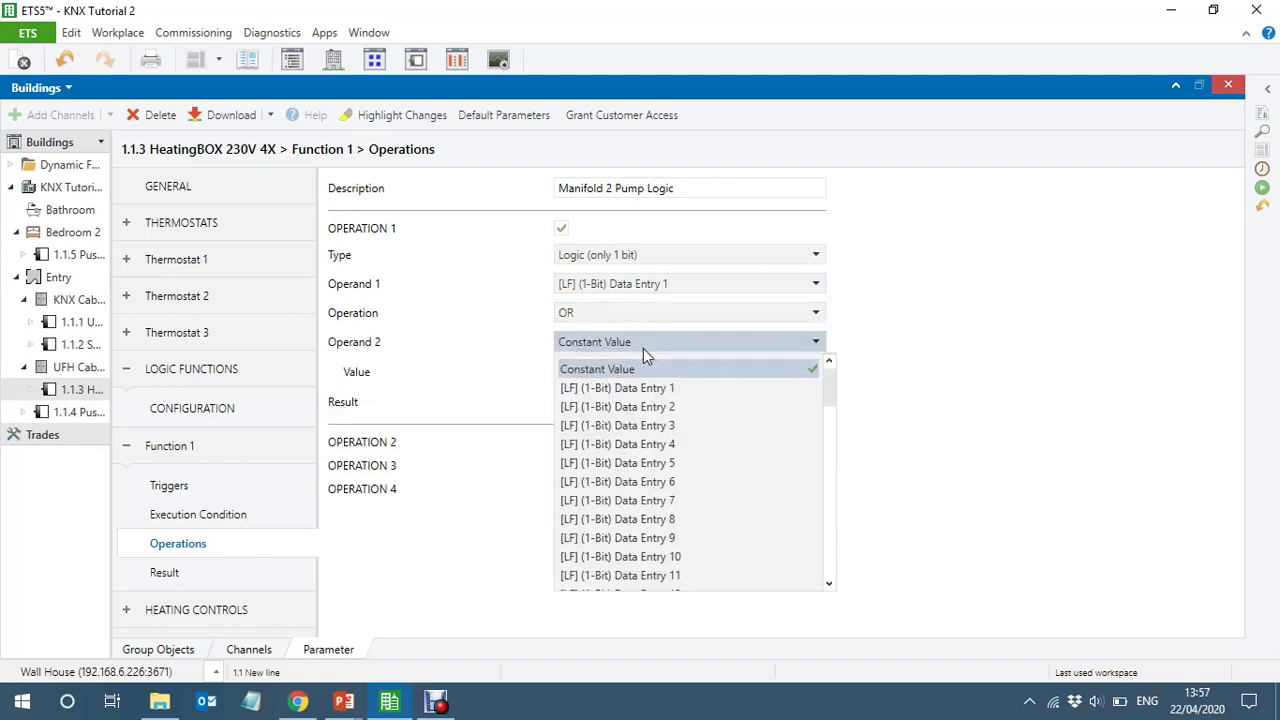
click(647, 408)
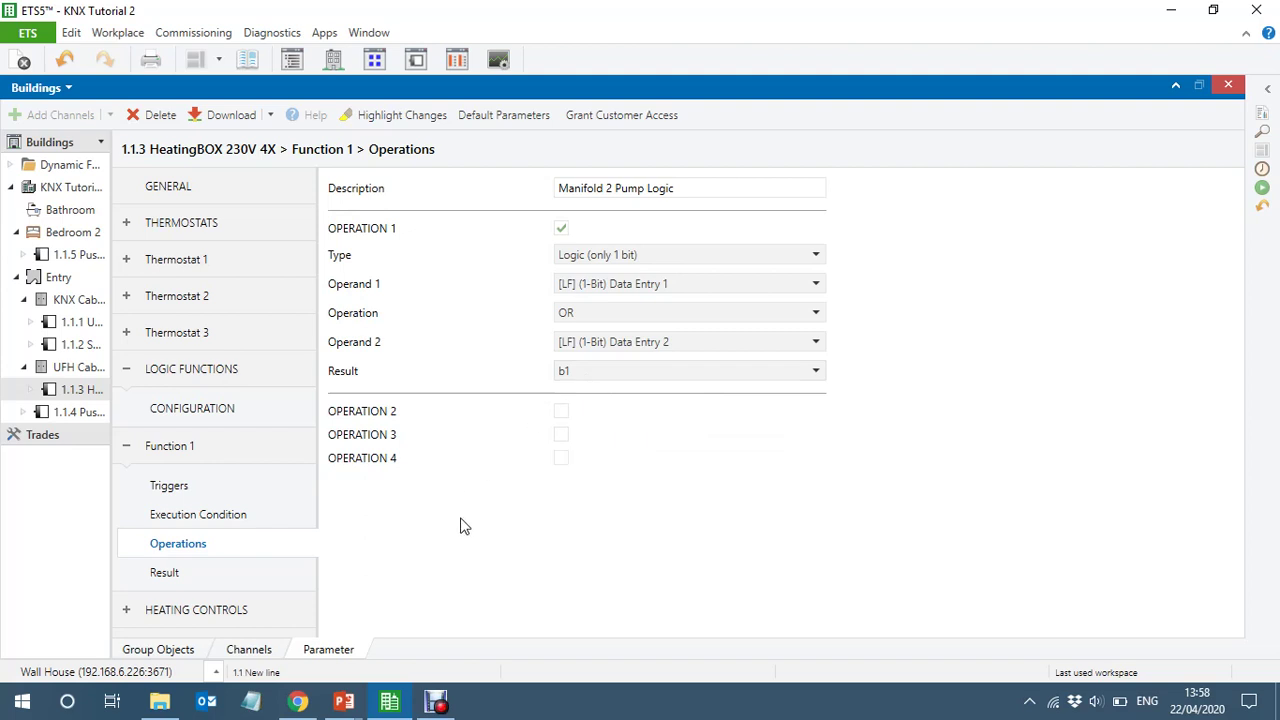
click(192, 573)
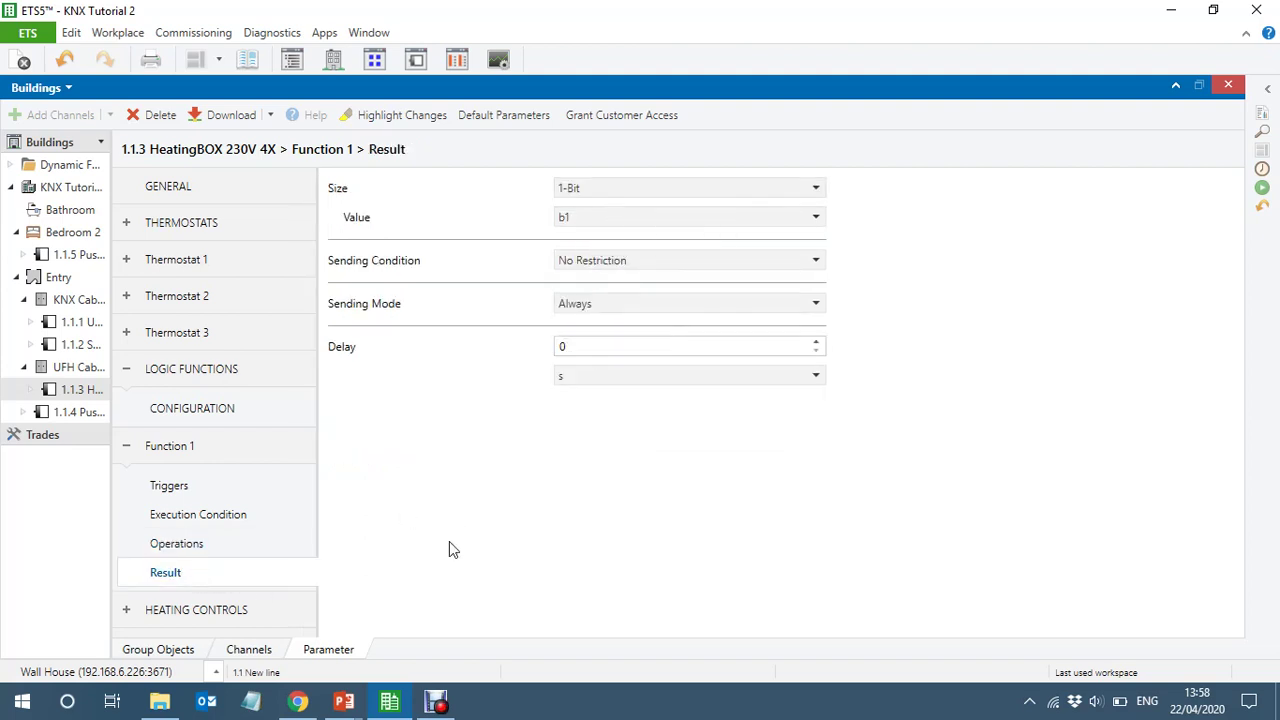
Link the HeatingBOX's binary data entries 1 and 2 to 2/0/16 Bedroom Zone 2 On/Off Status and 2/0/26 Bathroom Zone 3 On/Off Status
click(169, 648)
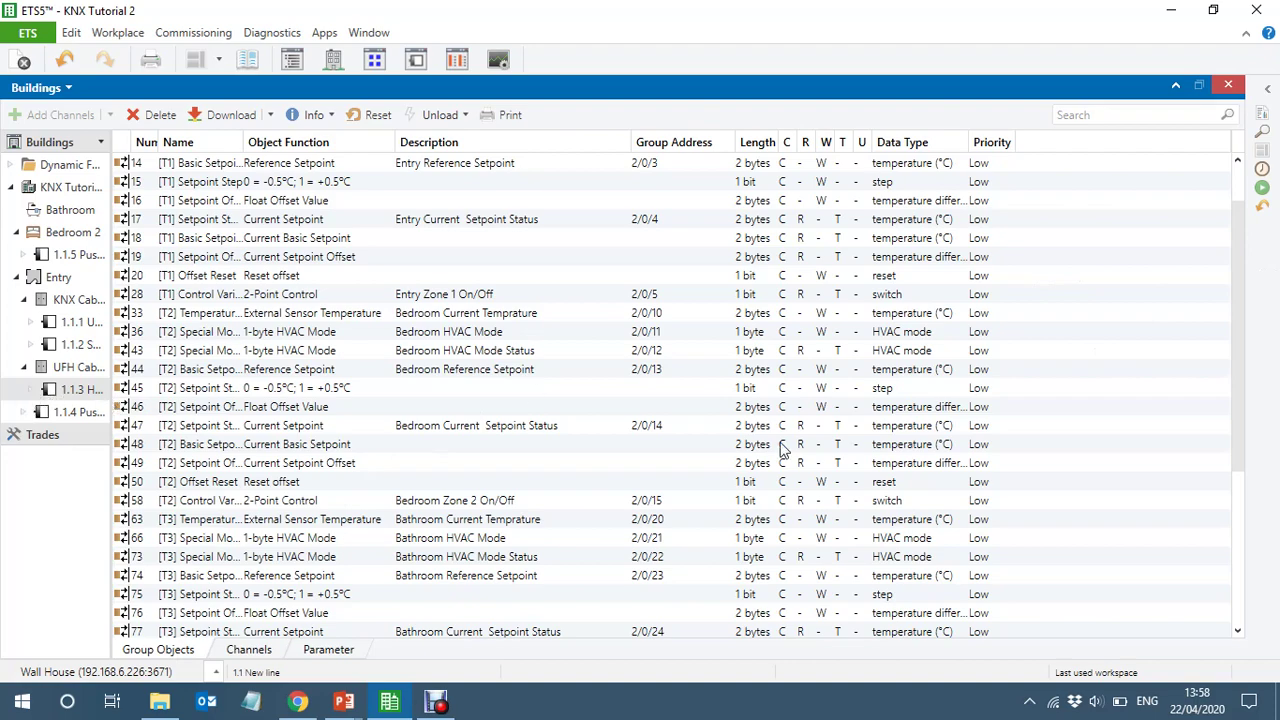
drag(1243, 283, 1260, 543)
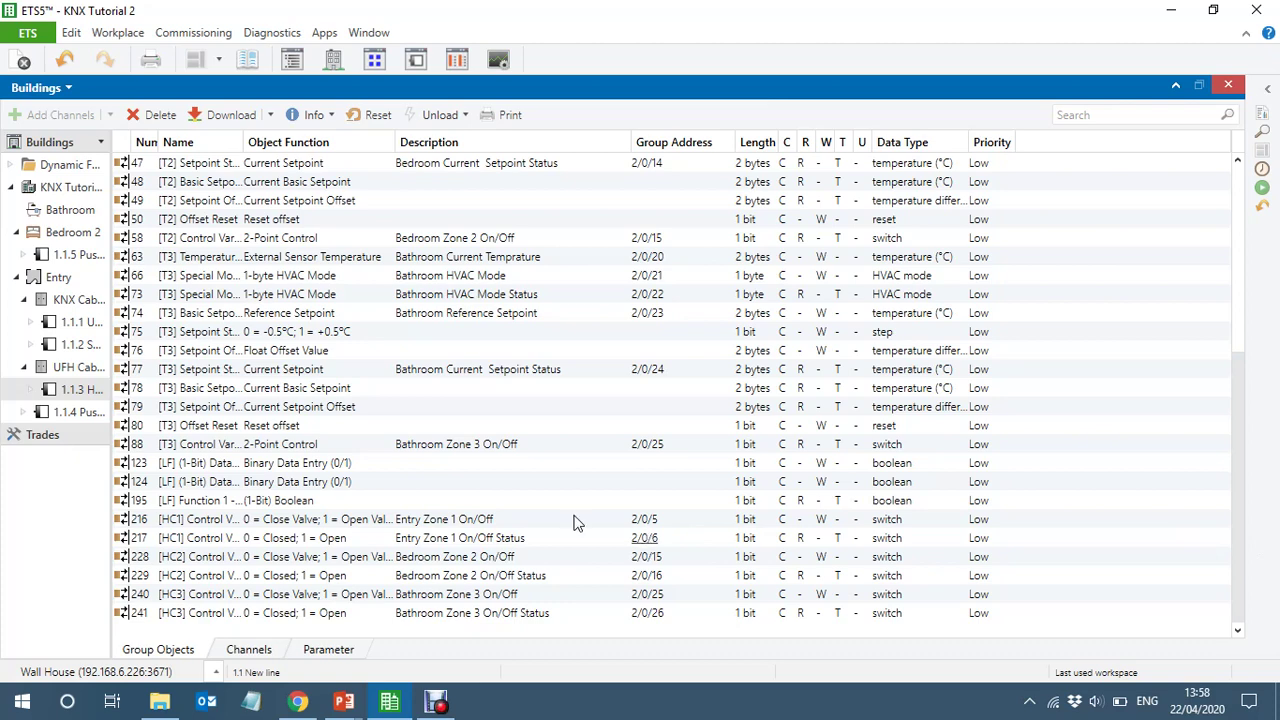
click(379, 467)
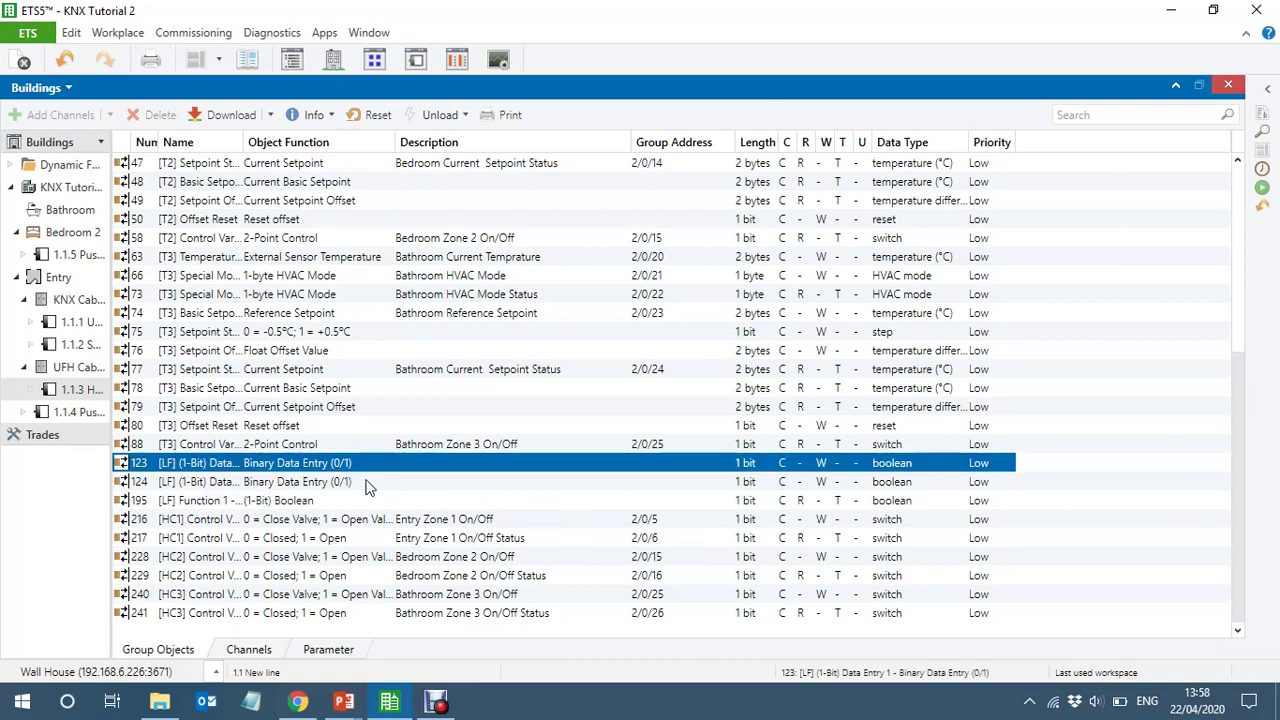
click(367, 484)
click(352, 505)
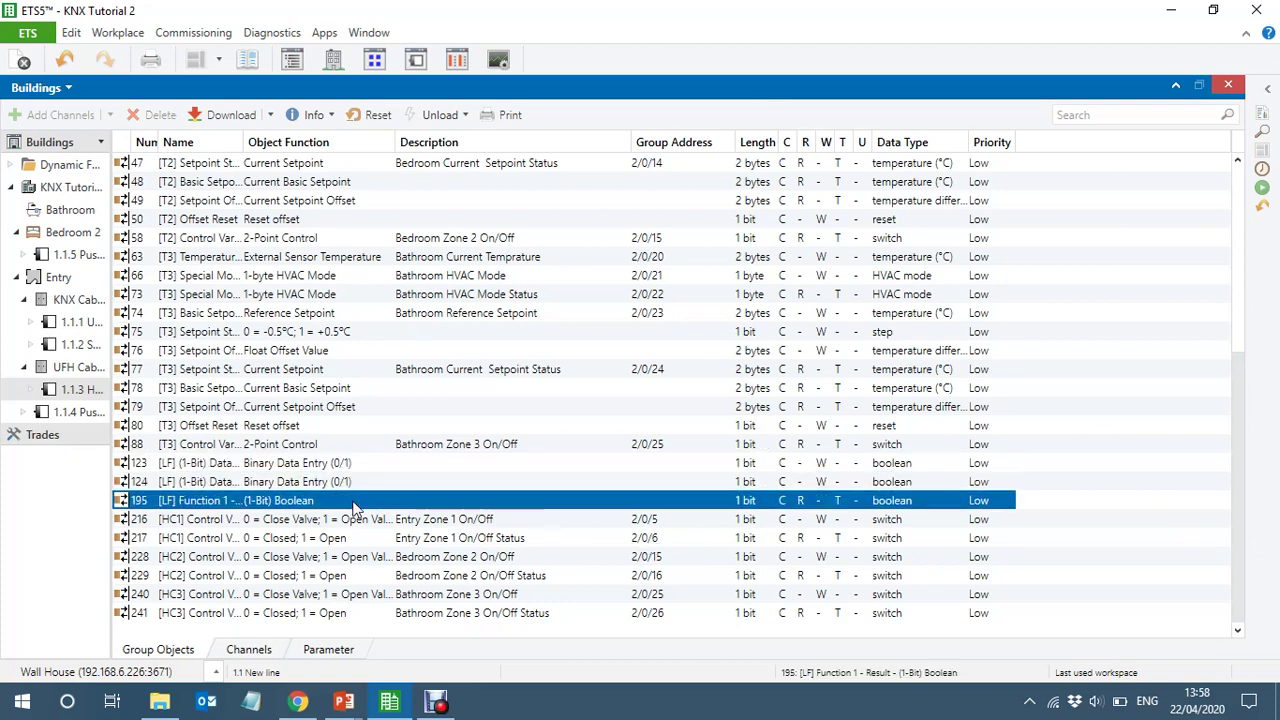
click(375, 66)
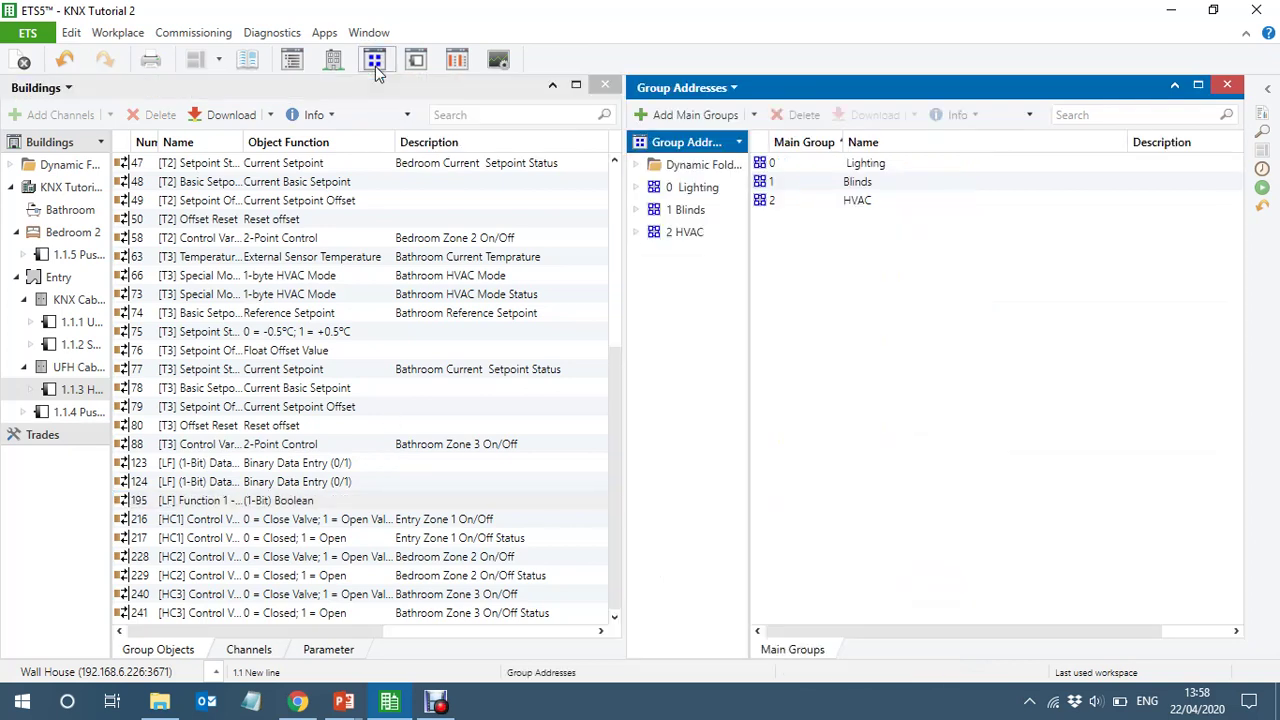
click(637, 232)
click(715, 258)
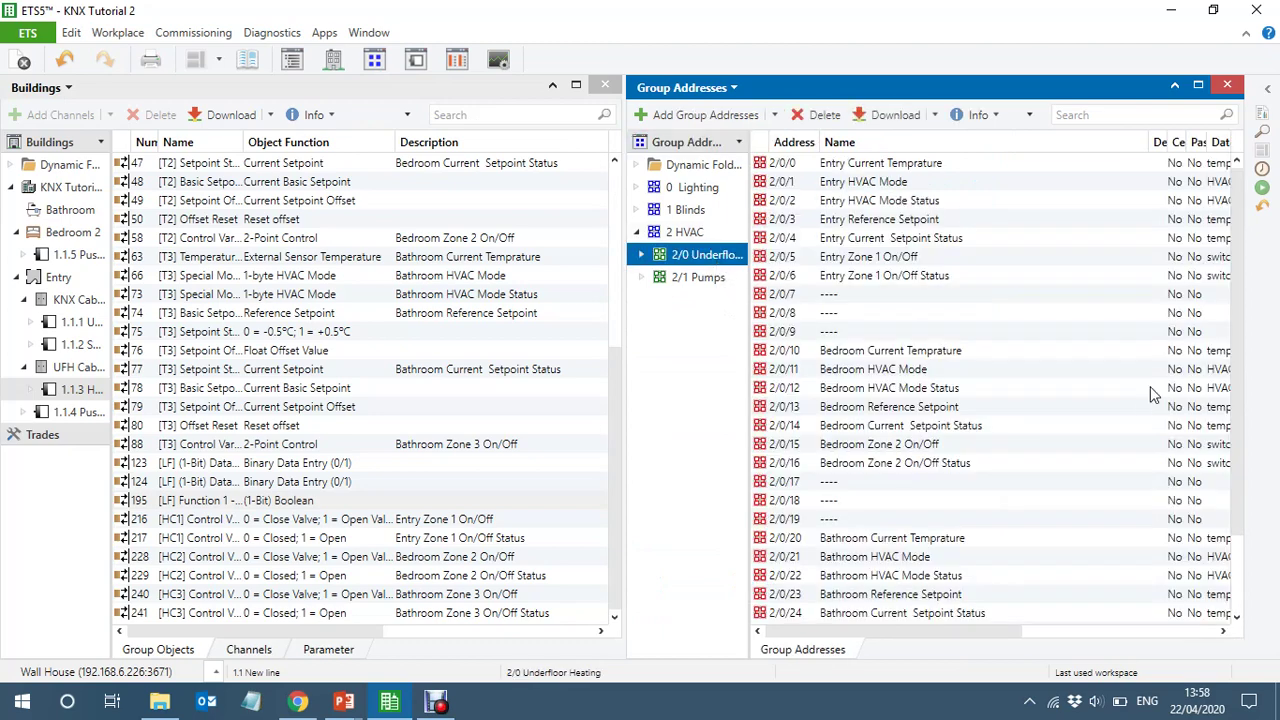
drag(1243, 280, 1260, 451)
click(920, 370)
click(920, 370)
drag(875, 368, 443, 471)
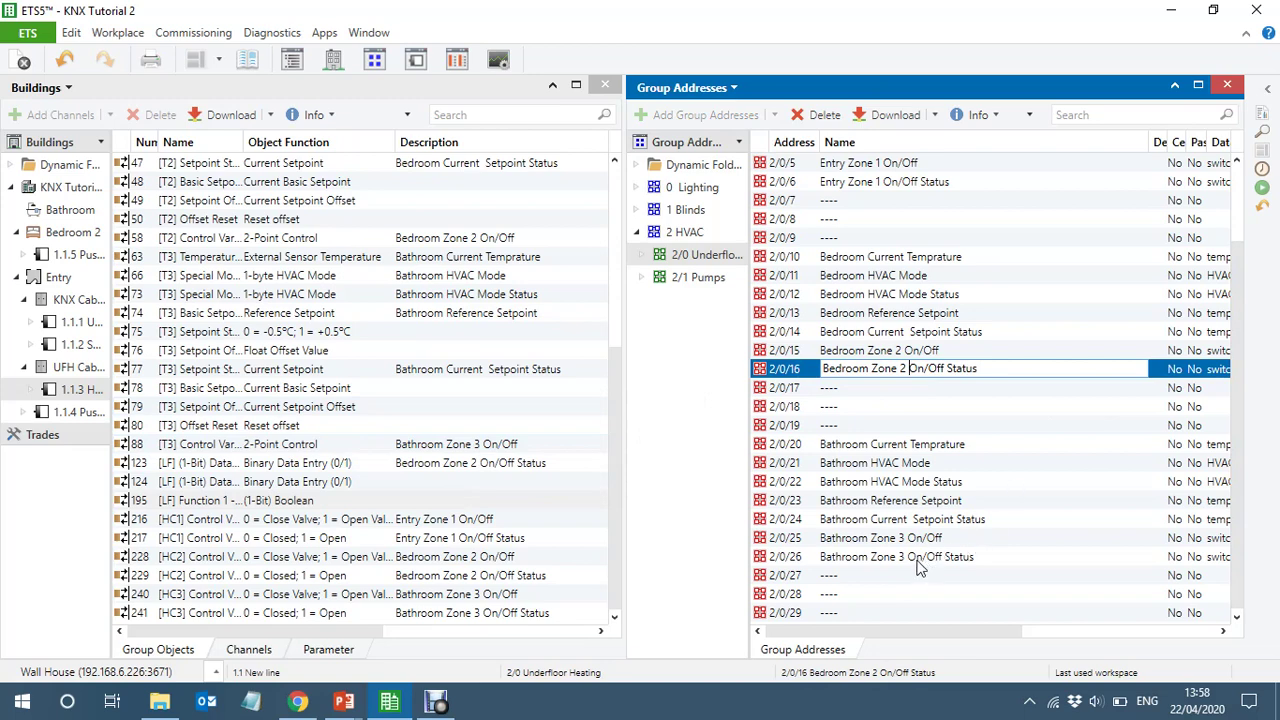
drag(920, 562, 450, 479)
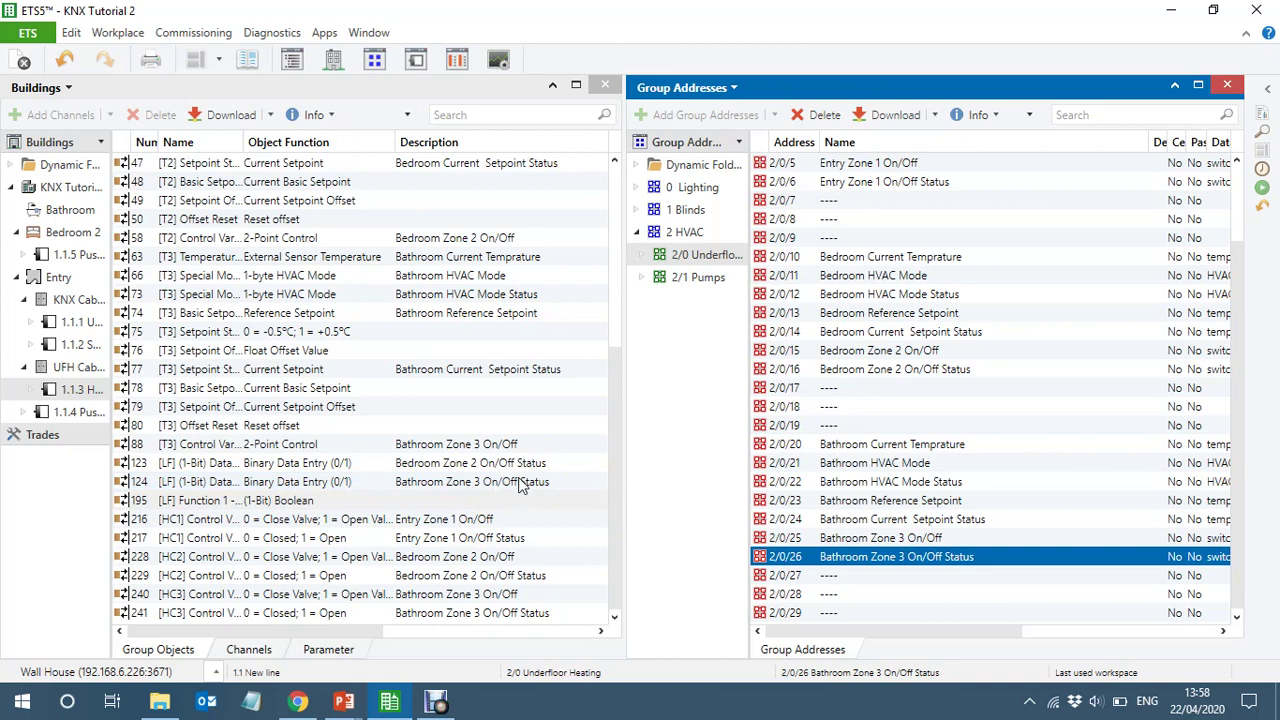
Link Function 1's 1-bit result object to 2/1/6 Manifold 2 Pump On/Off from the Pumps group addresses
click(700, 279)
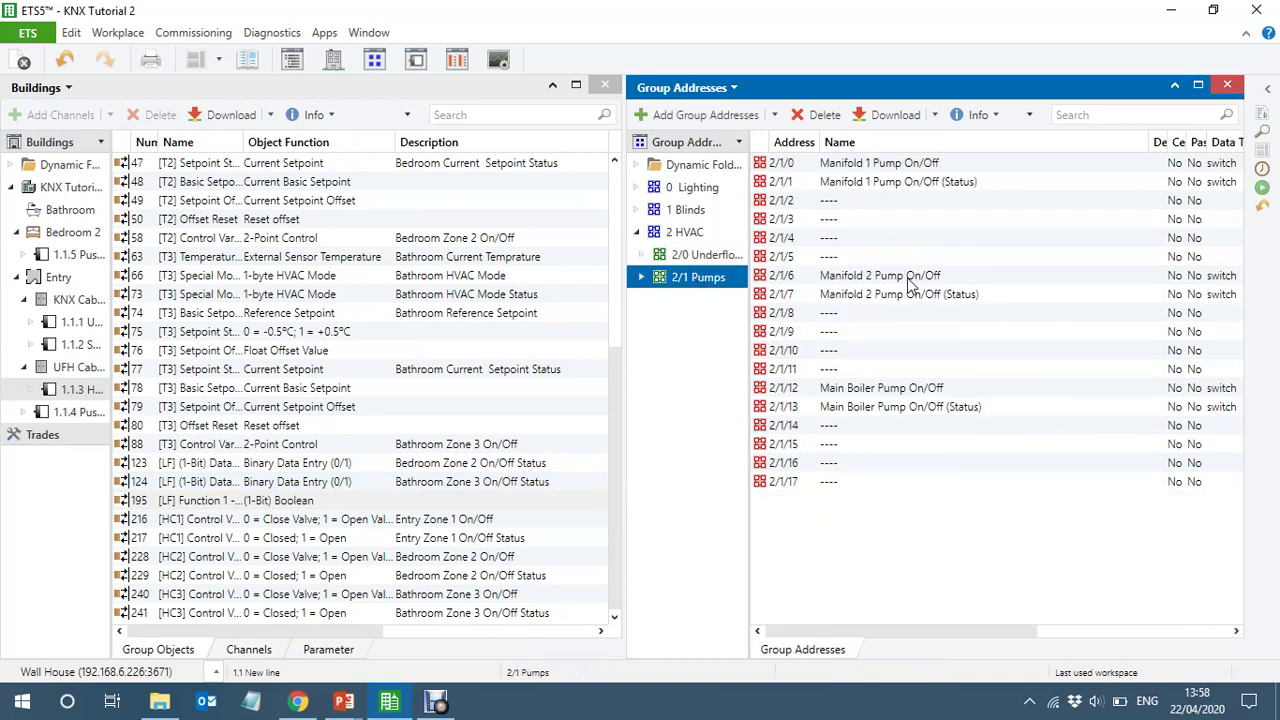
click(911, 278)
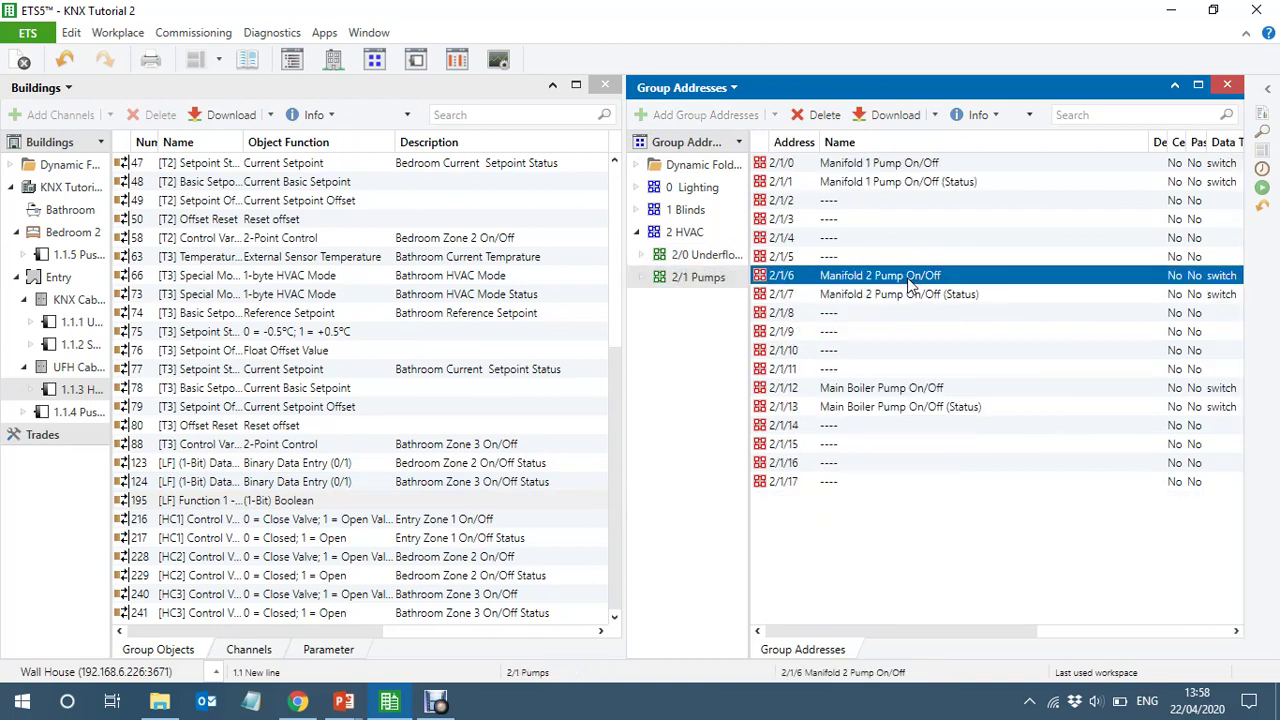
drag(910, 285, 461, 497)
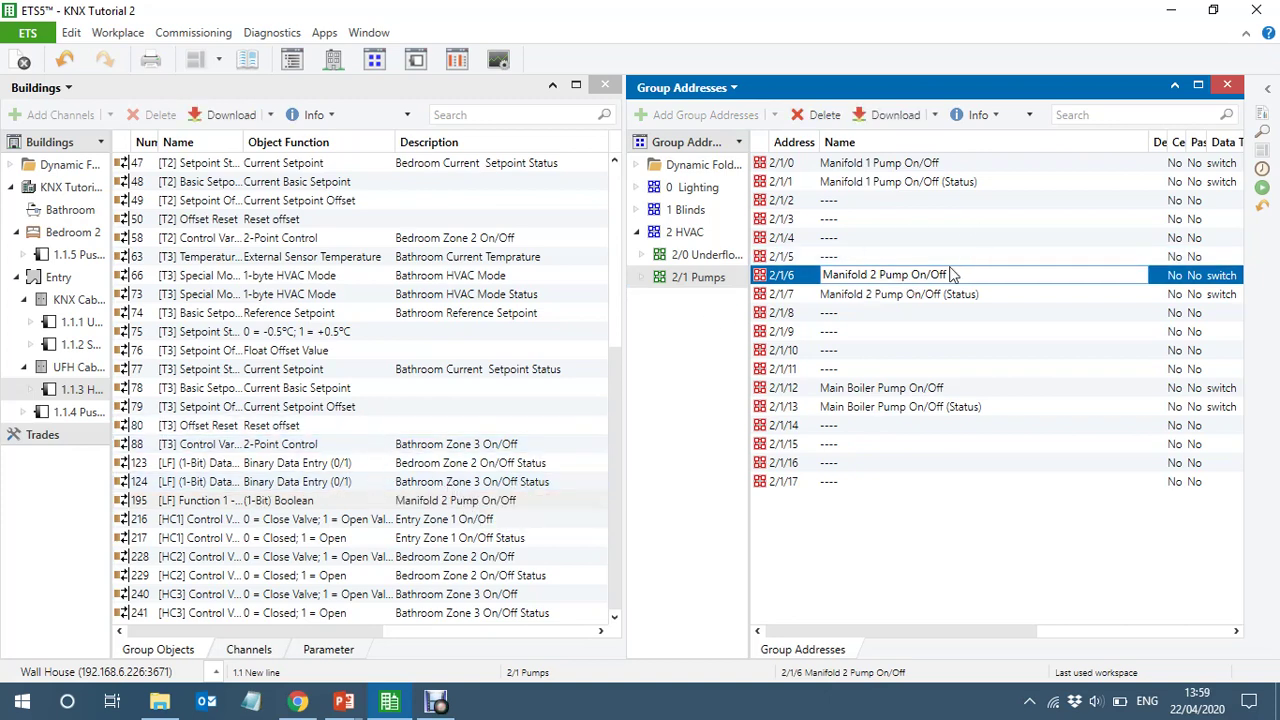
click(809, 278)
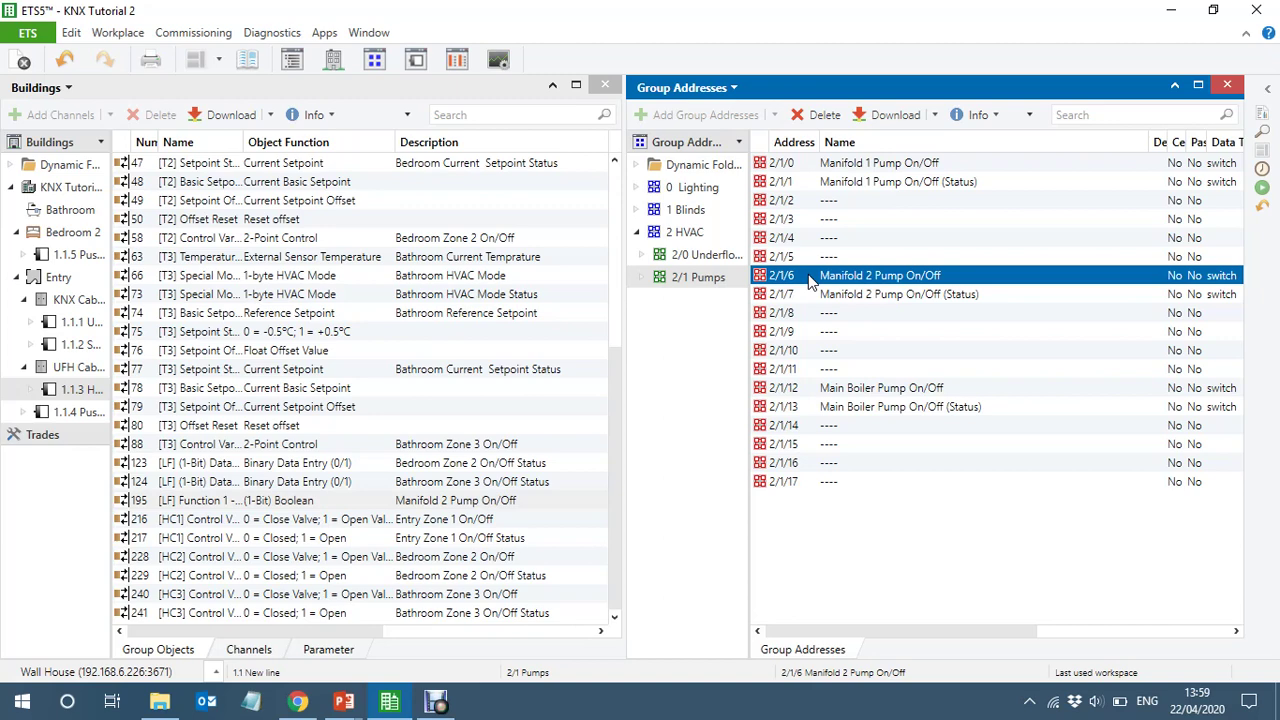
Raise the HeatingBOX's total 1-bit logic input objects to 4 and enable logic Function 2
click(325, 654)
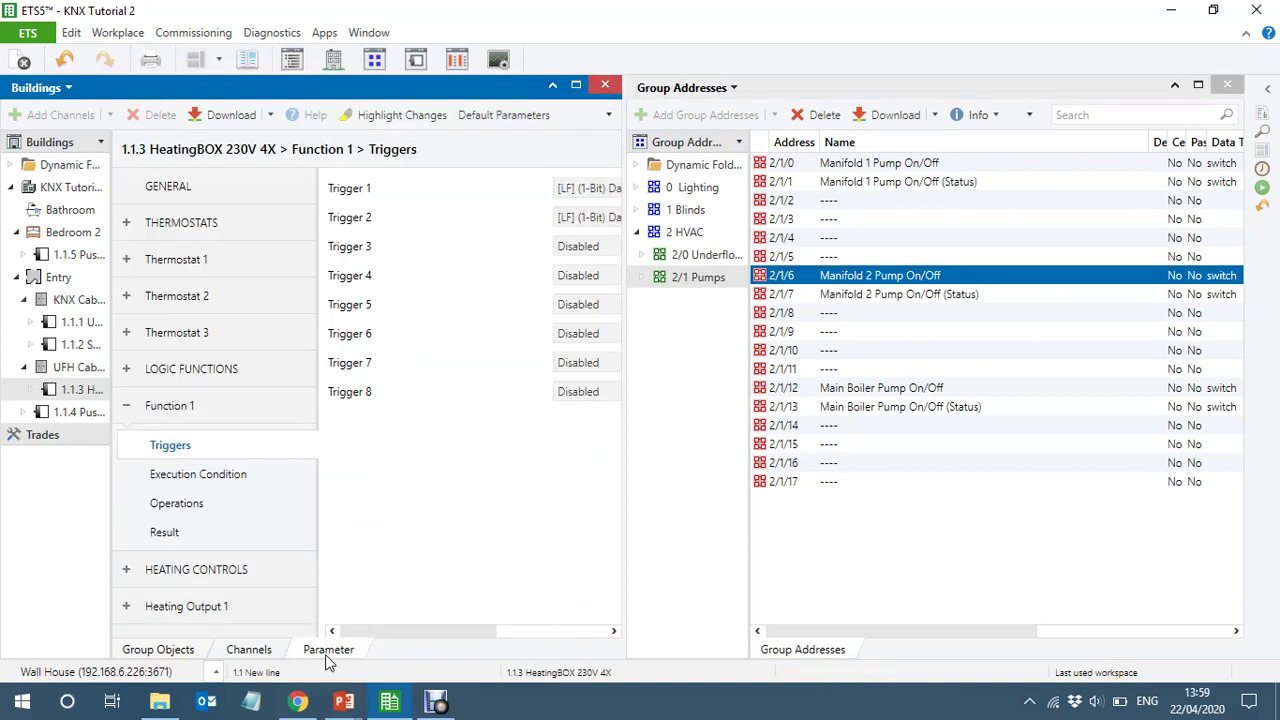
click(208, 374)
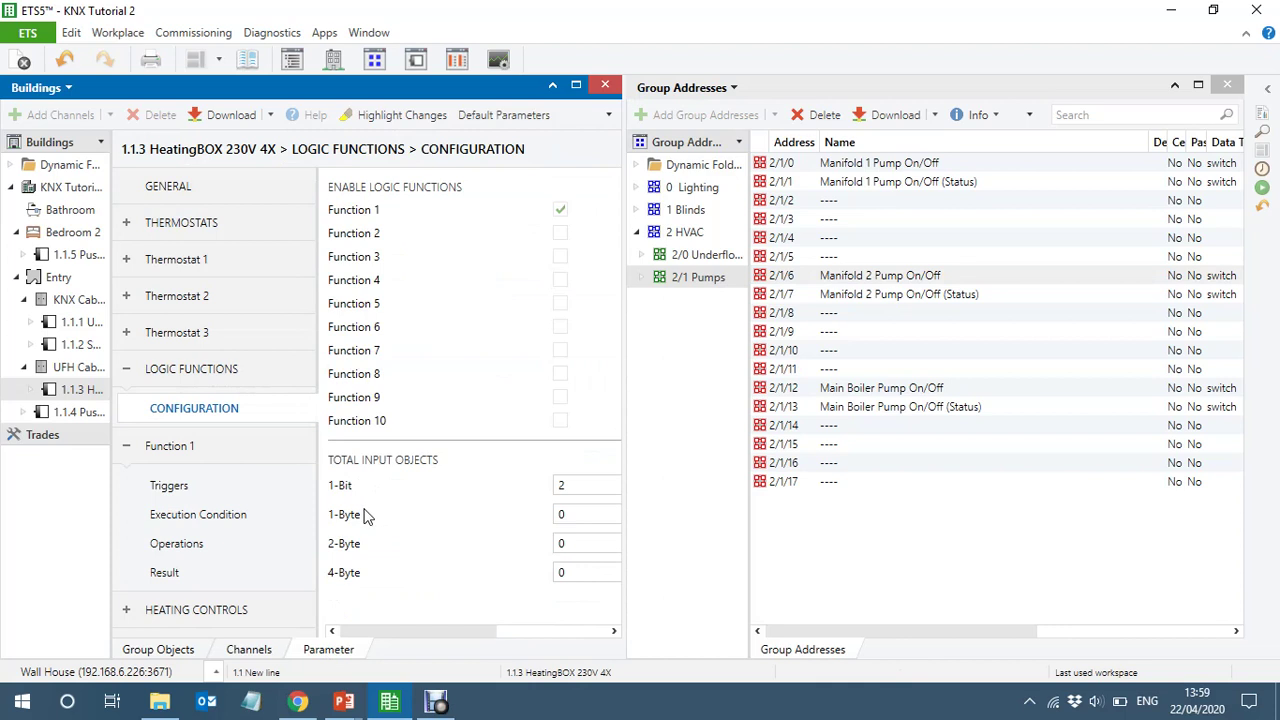
double_click(568, 486)
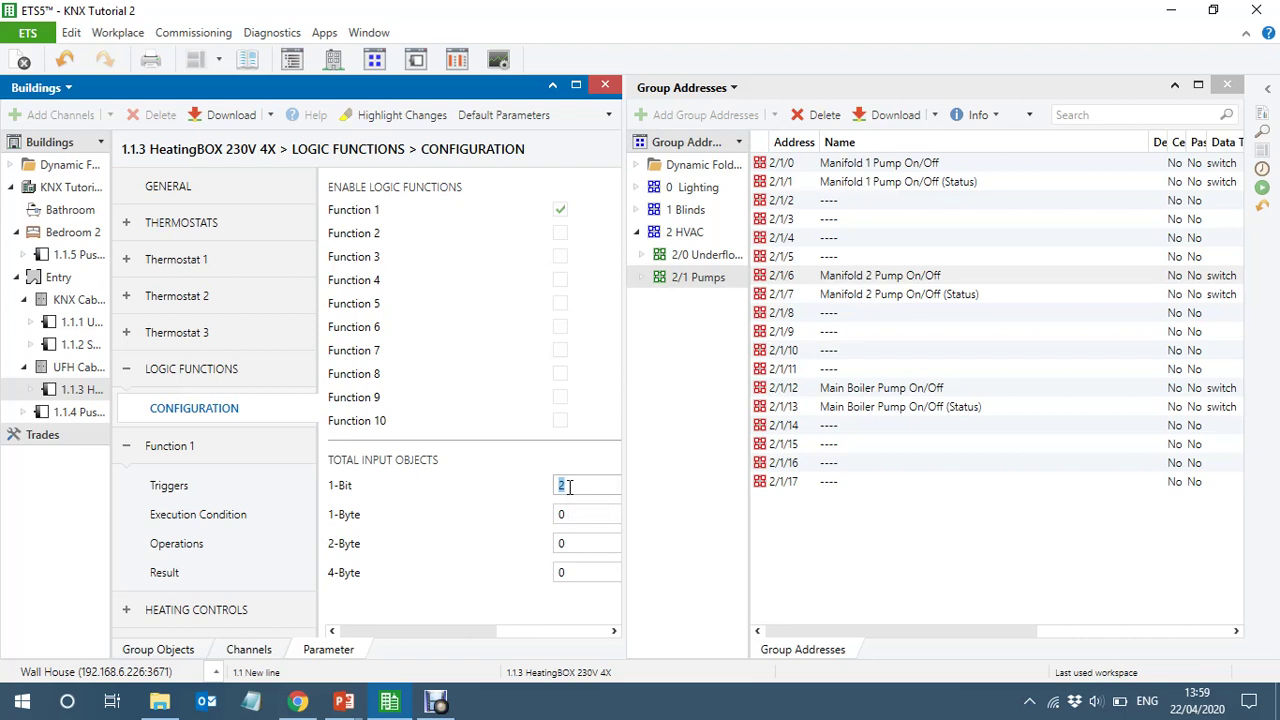
text(4)
click(562, 244)
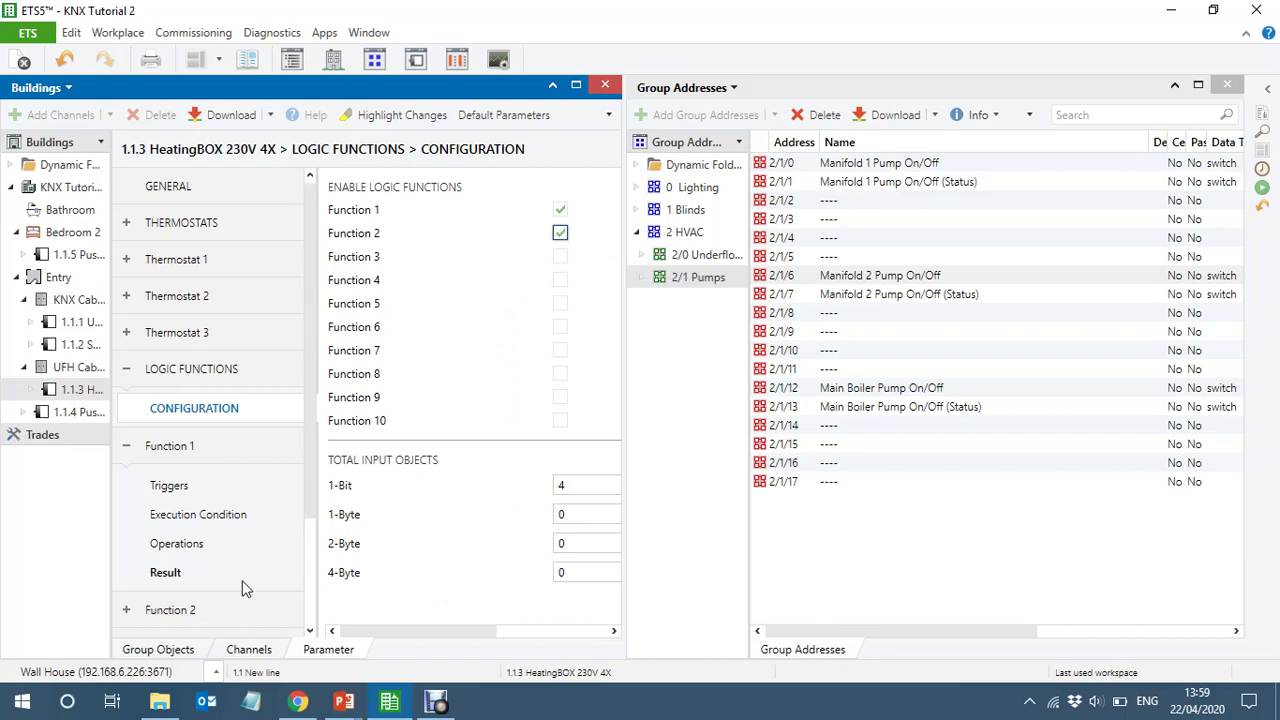
Set Function 2's Trigger 1 to [LF] (1-Bit) Data Entry 3 and Trigger 2 to [LF] (1-Bit) Data Entry 4
click(195, 615)
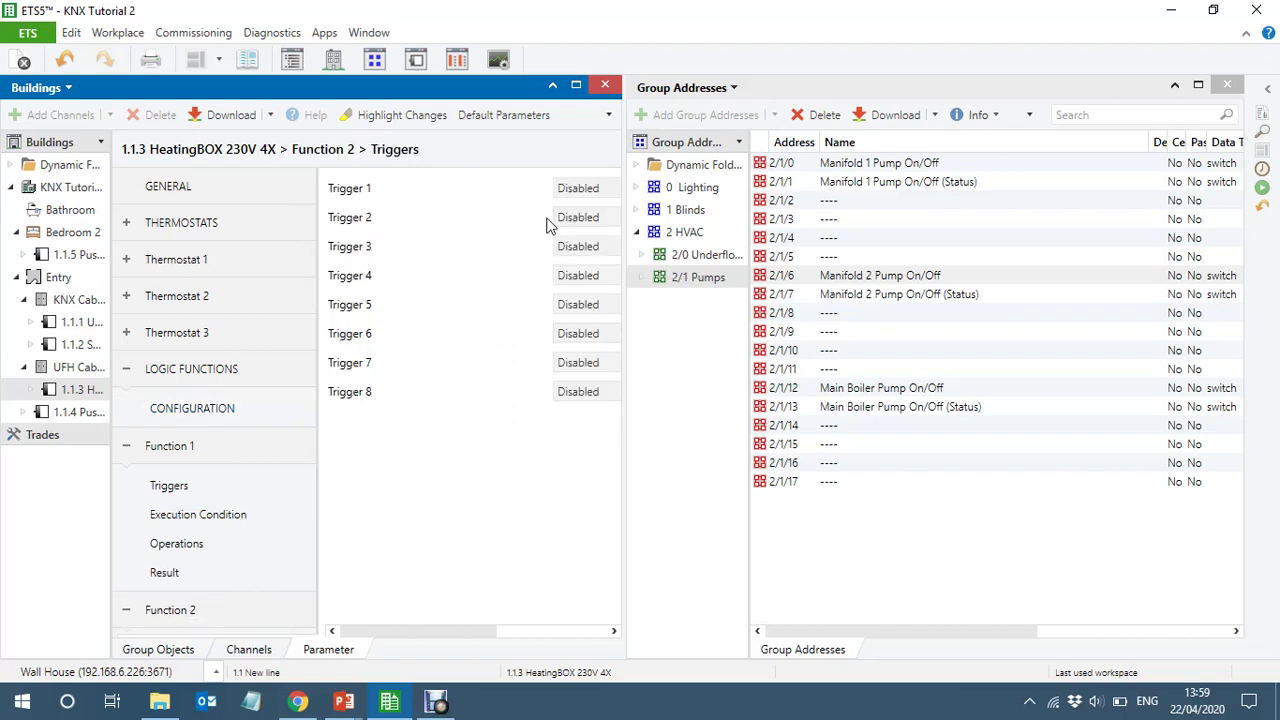
click(580, 190)
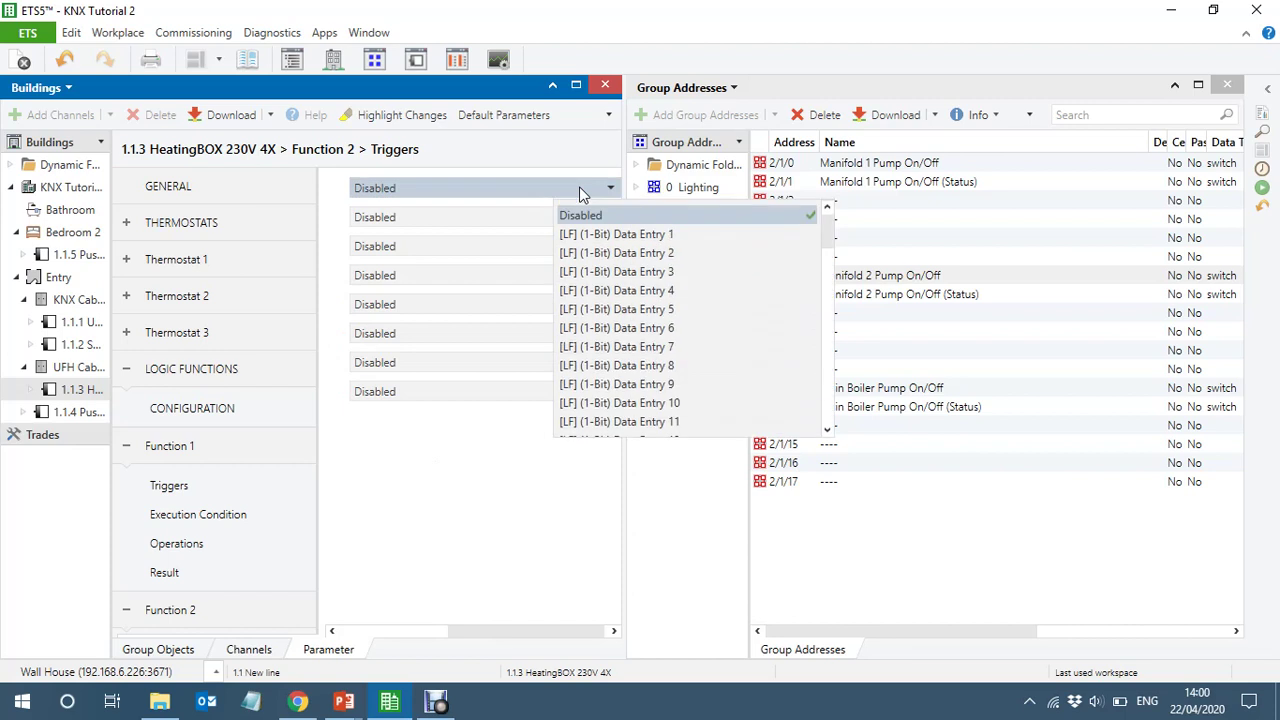
click(625, 270)
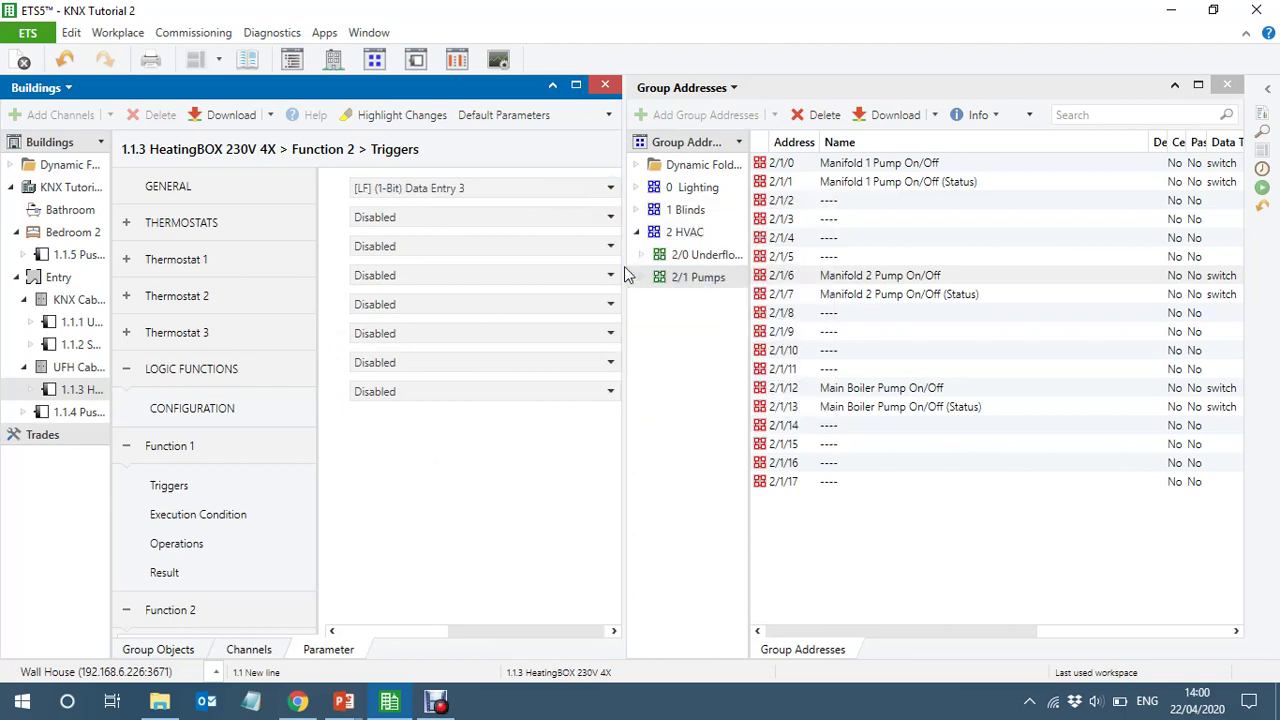
click(491, 217)
click(478, 319)
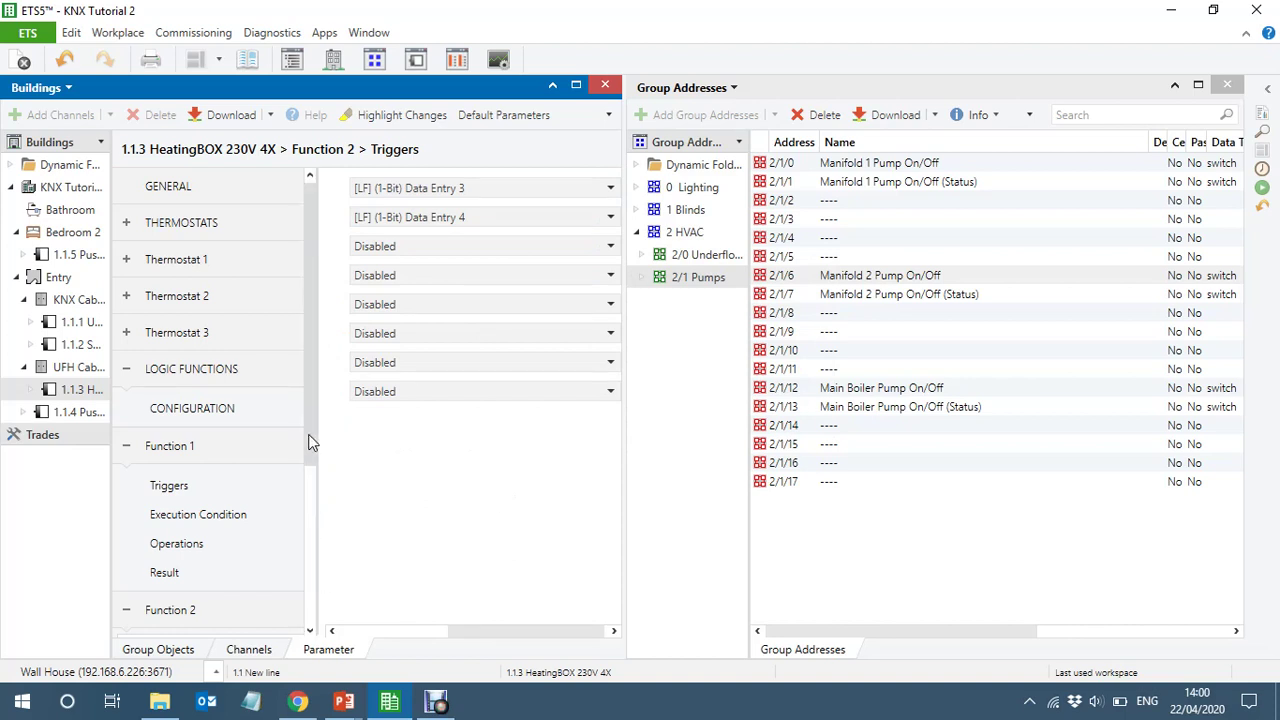
Enable Operation 1 in Function 2 and enter "Boiler Pump Logic" as the description of its operations
scroll(316, 527, down, 3)
scroll(316, 527, down, 2)
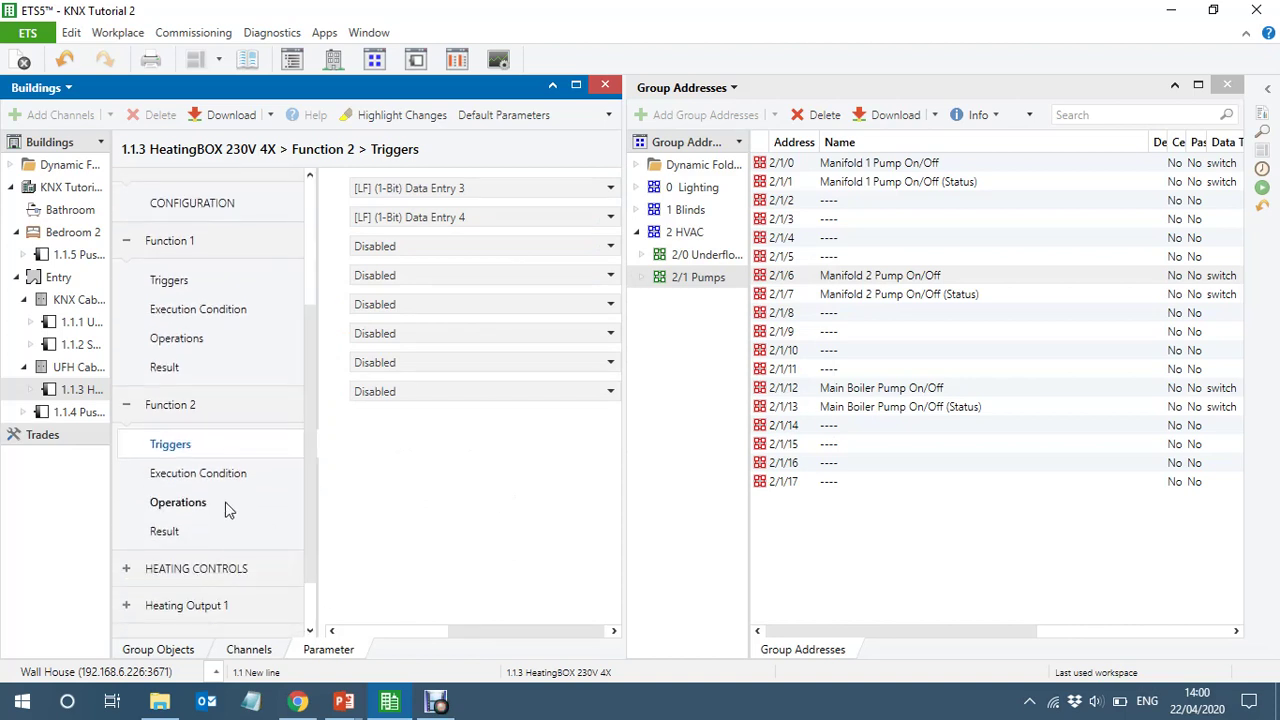
click(178, 508)
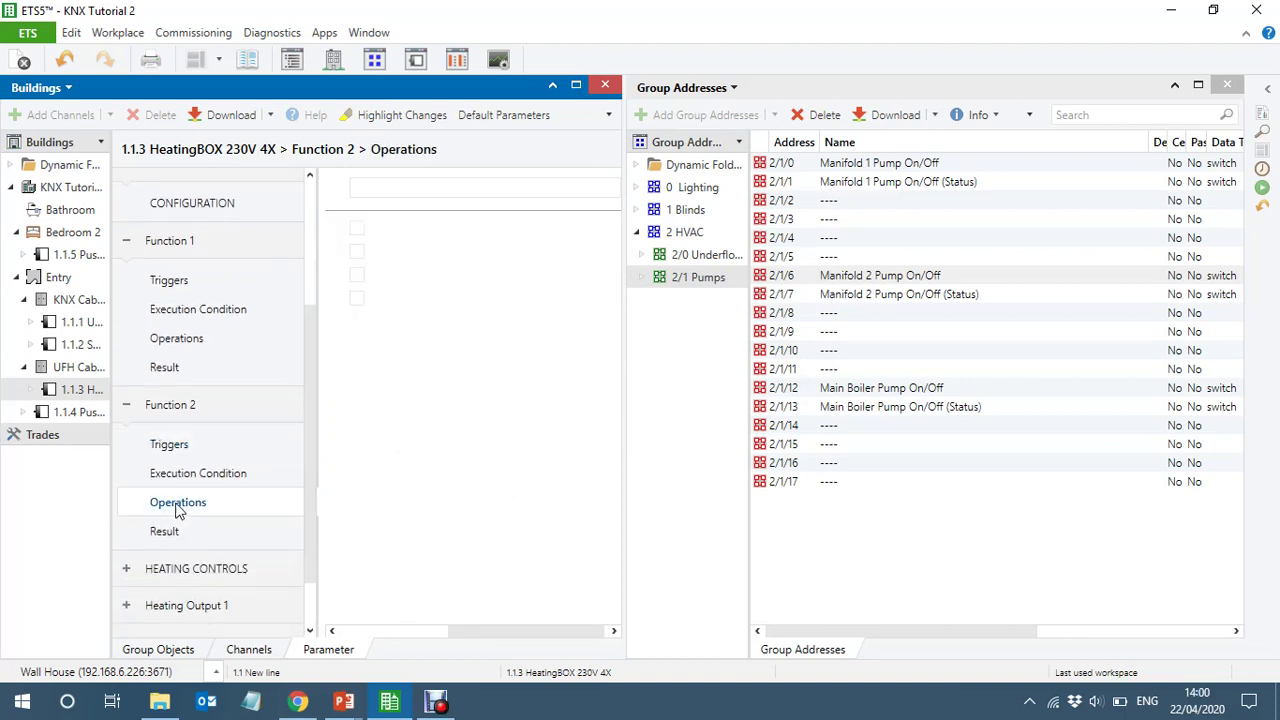
click(357, 228)
click(429, 188)
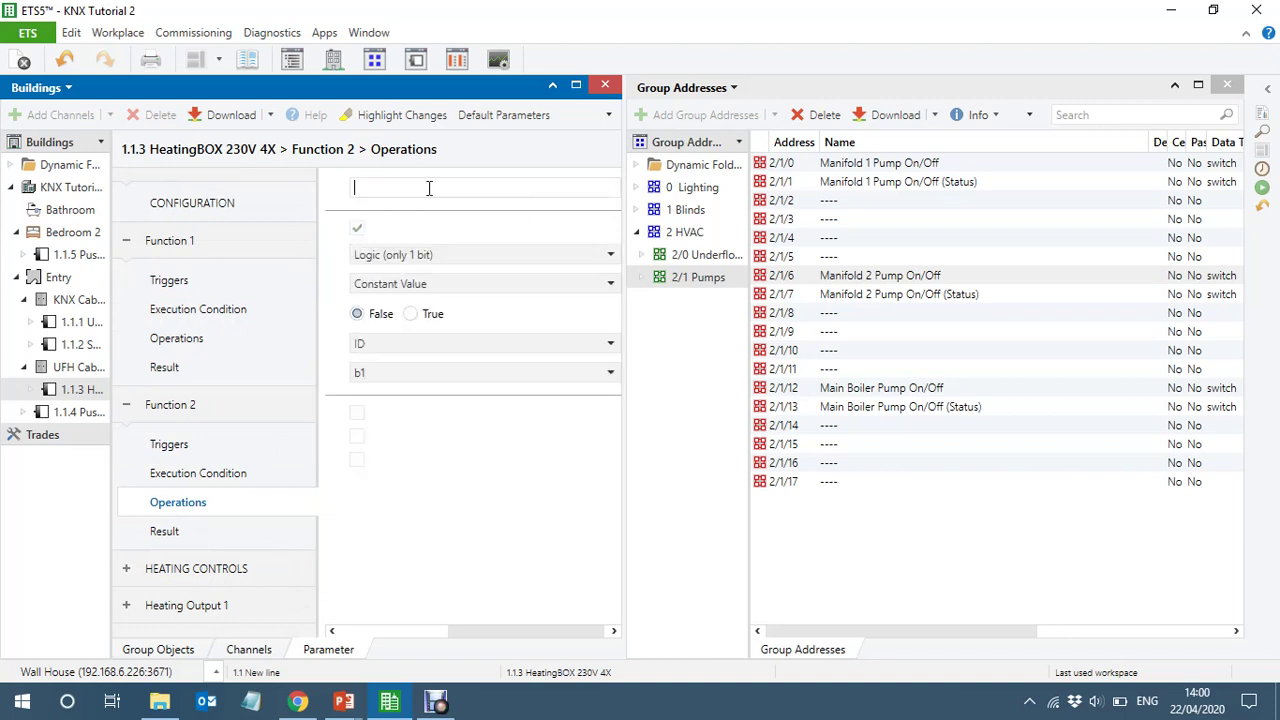
text(Main)
key(BackSpace)
key(BackSpace)
key(BackSpace)
text(Boiler)
text( Pu)
text(pm)
key(BackSpace)
key(BackSpace)
text(mp Logic)
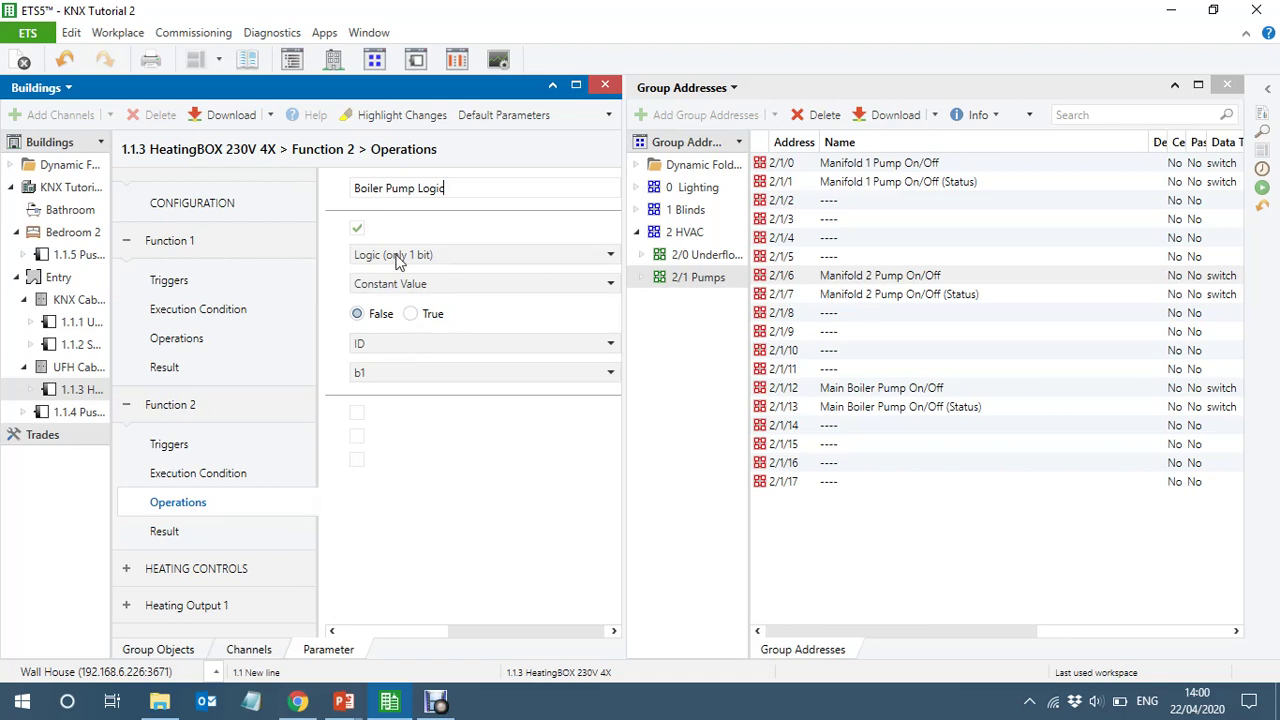
Set Function 2's Operation 1 to combine [LF] (1-Bit) Data Entry 3 OR [LF] (1-Bit) Data Entry 4
click(451, 284)
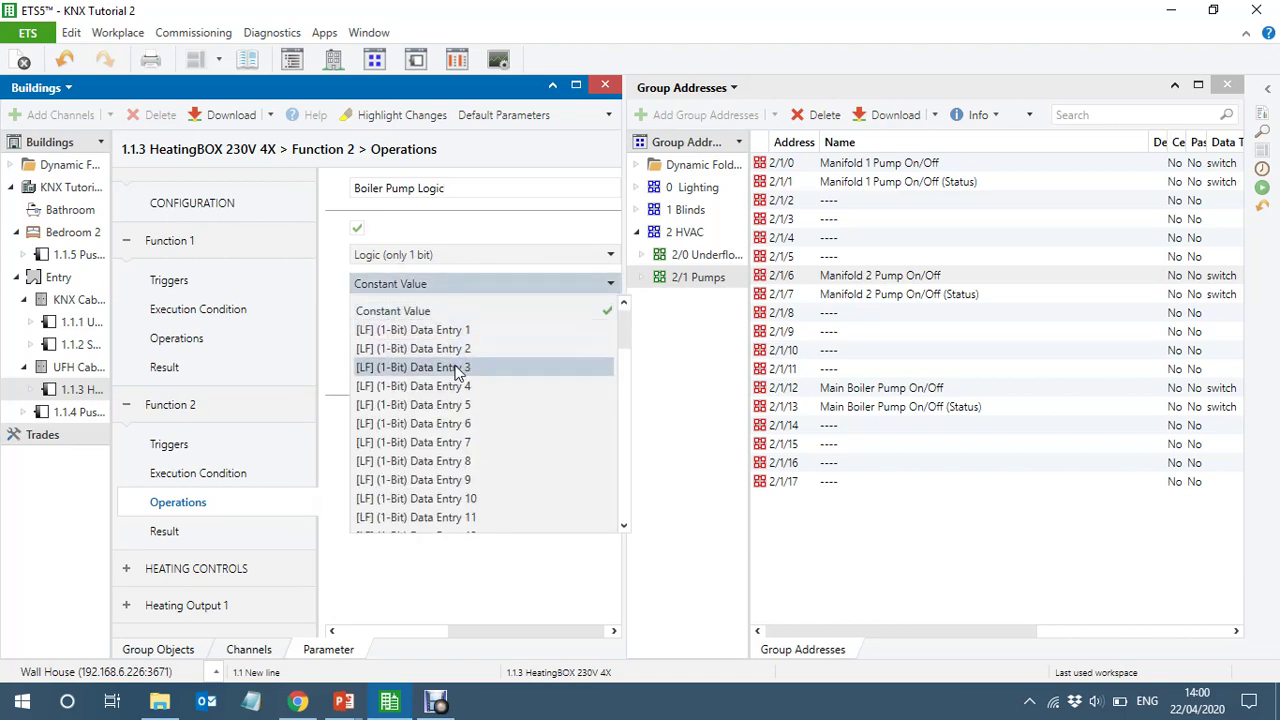
click(458, 368)
click(428, 315)
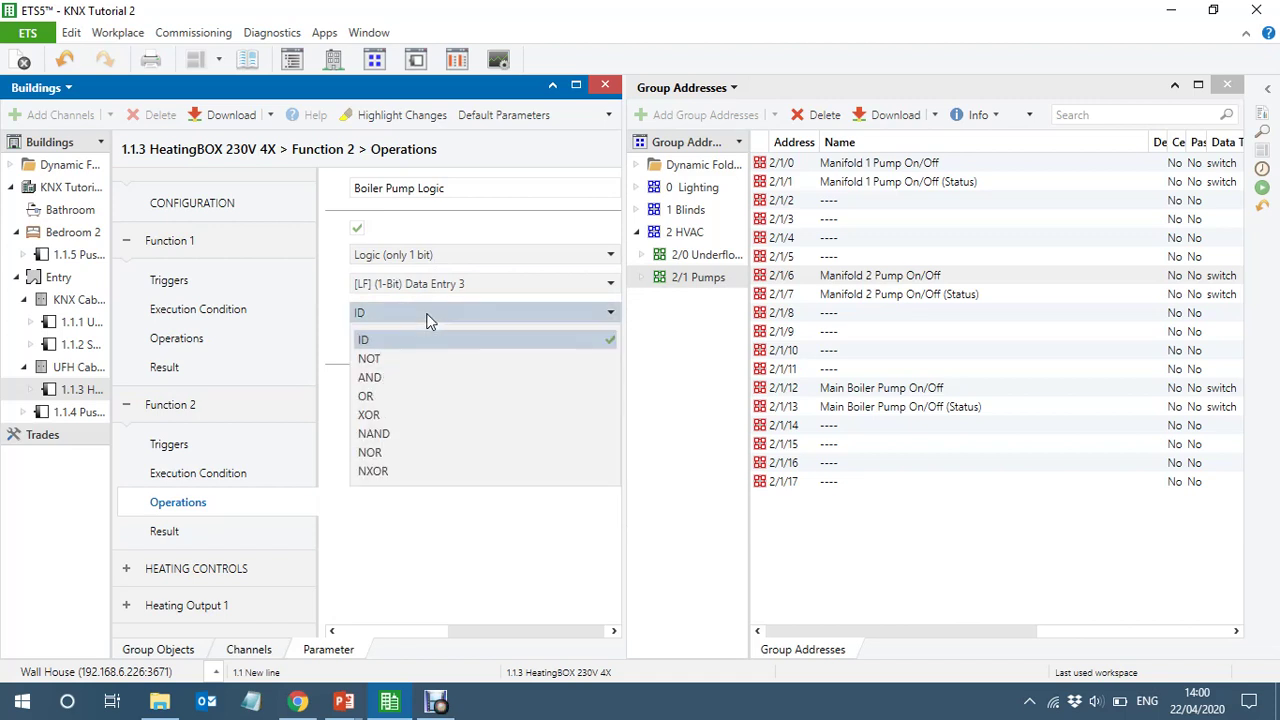
click(386, 393)
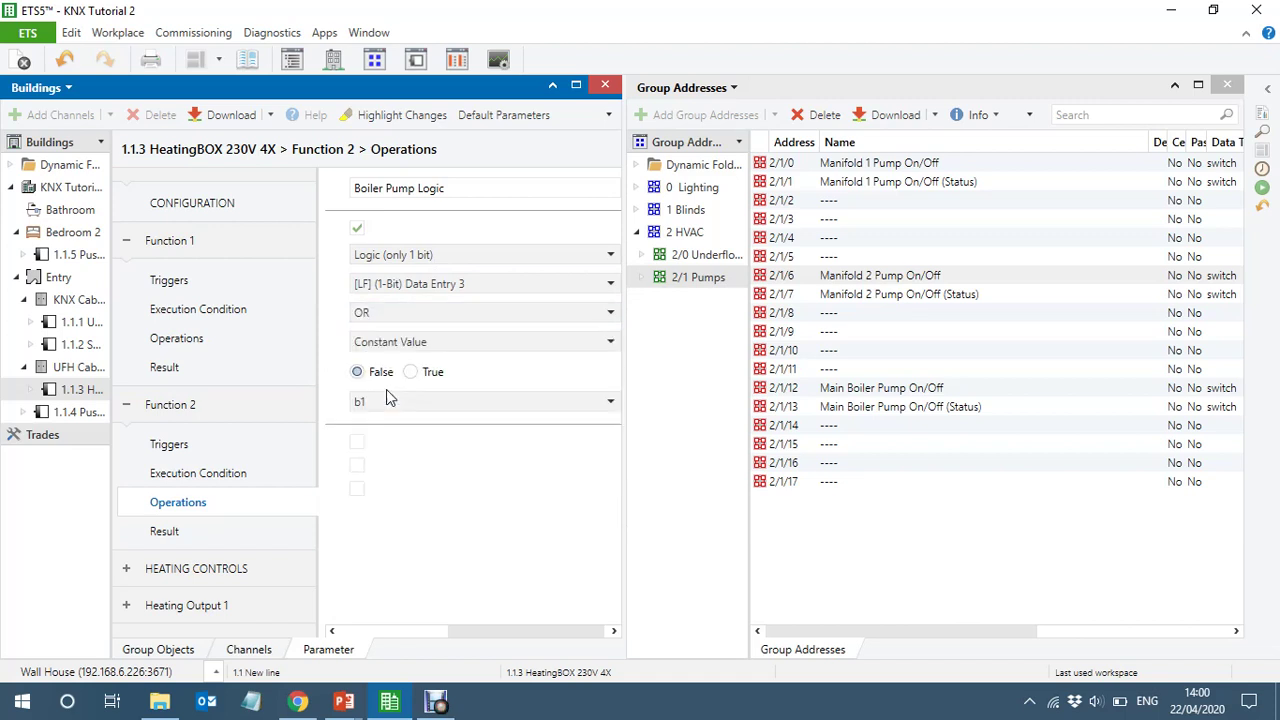
click(458, 345)
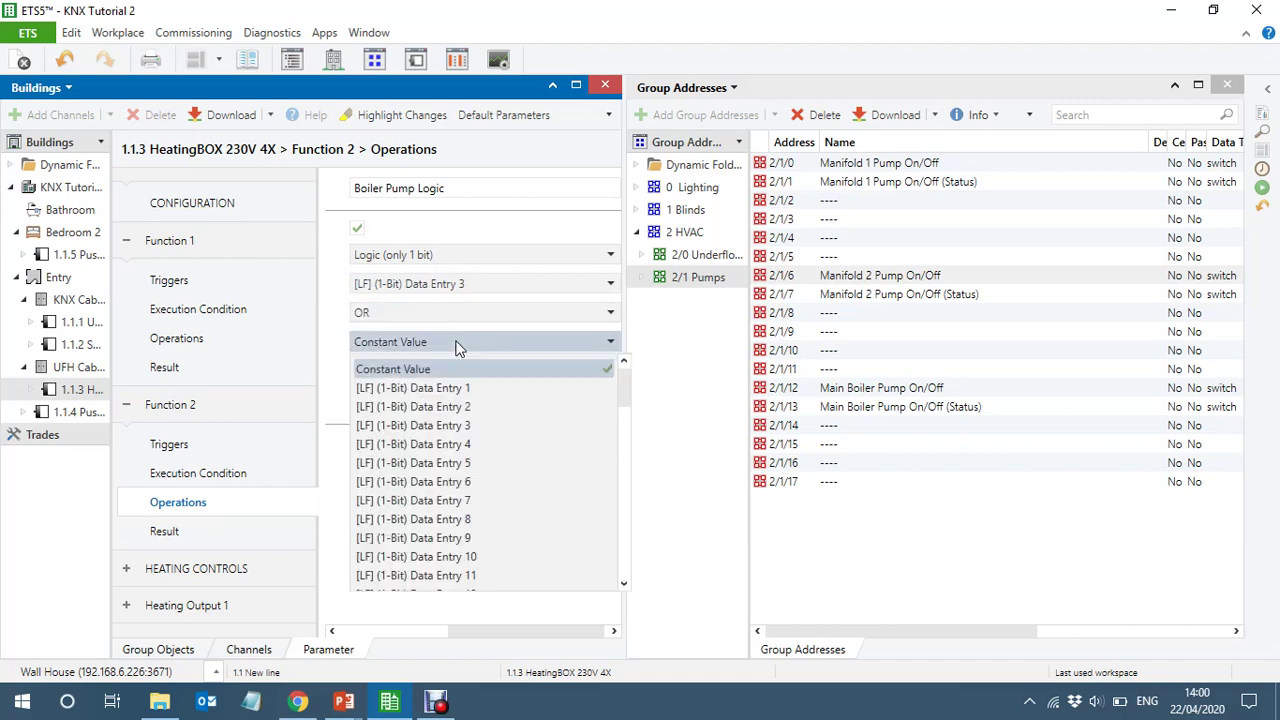
click(478, 447)
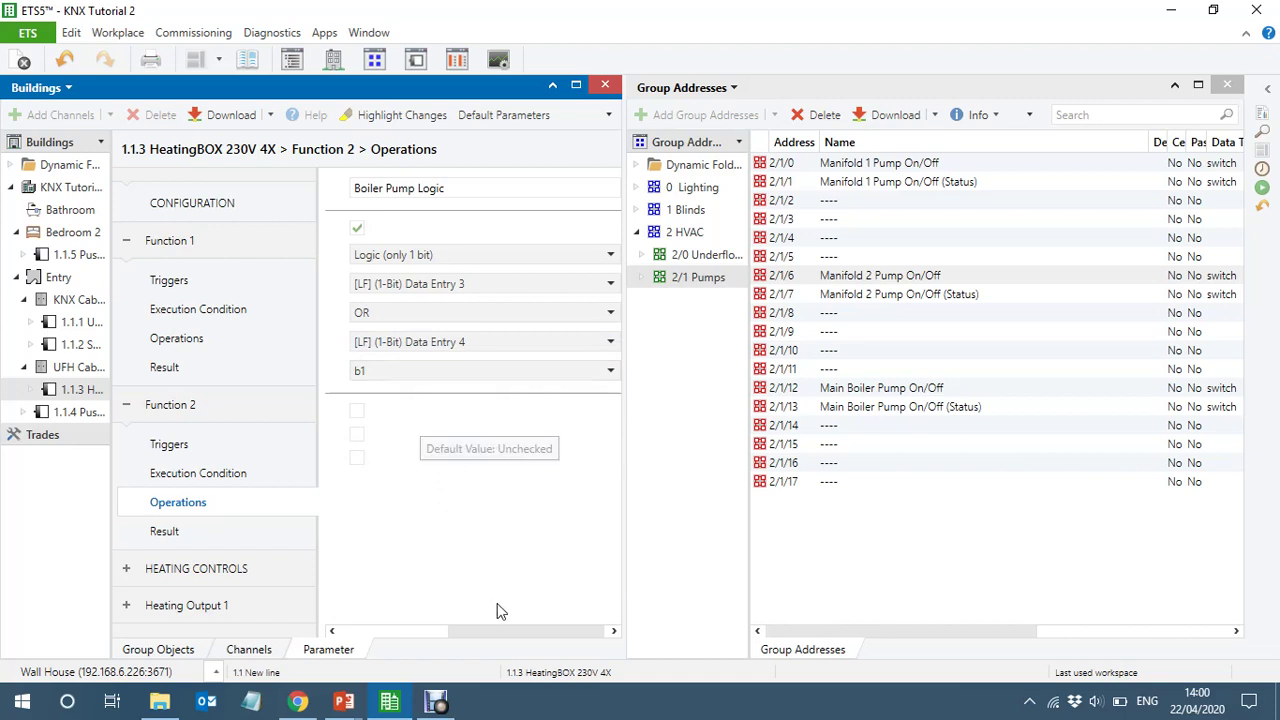
Compare with Function 1's operation settings and store the result of Function 2's Operation 1 in b2
click(1227, 85)
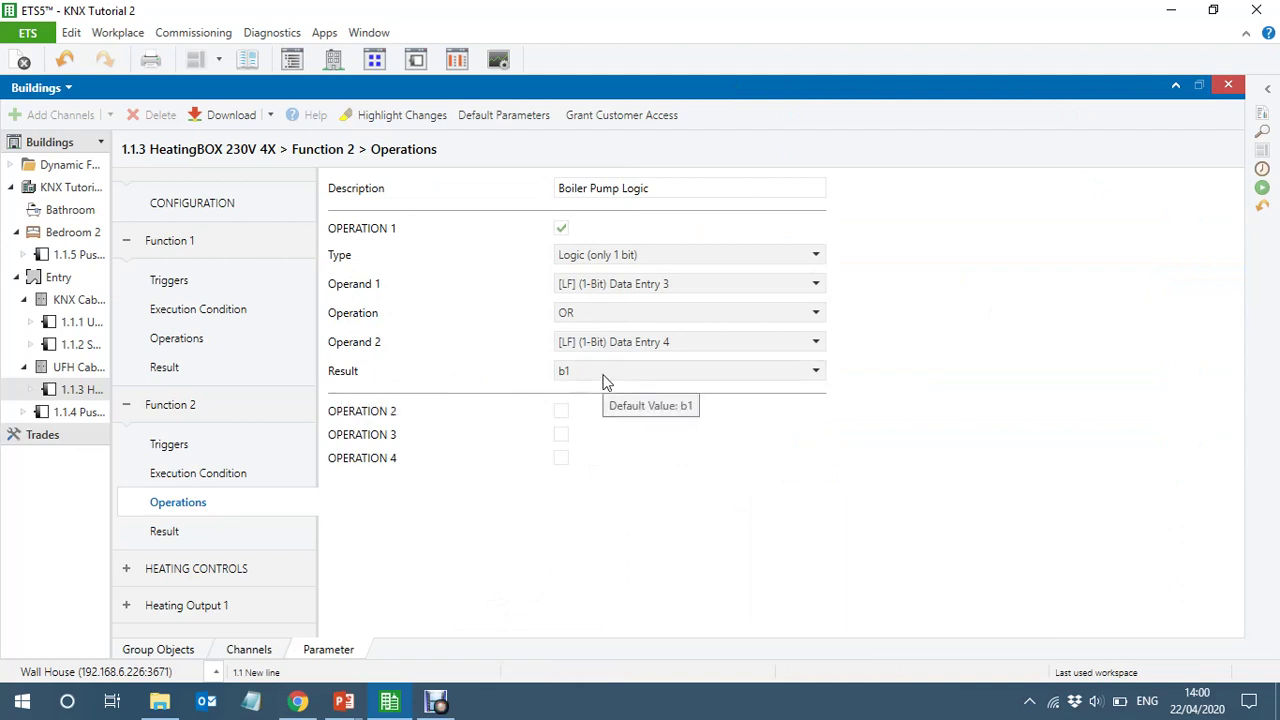
click(199, 345)
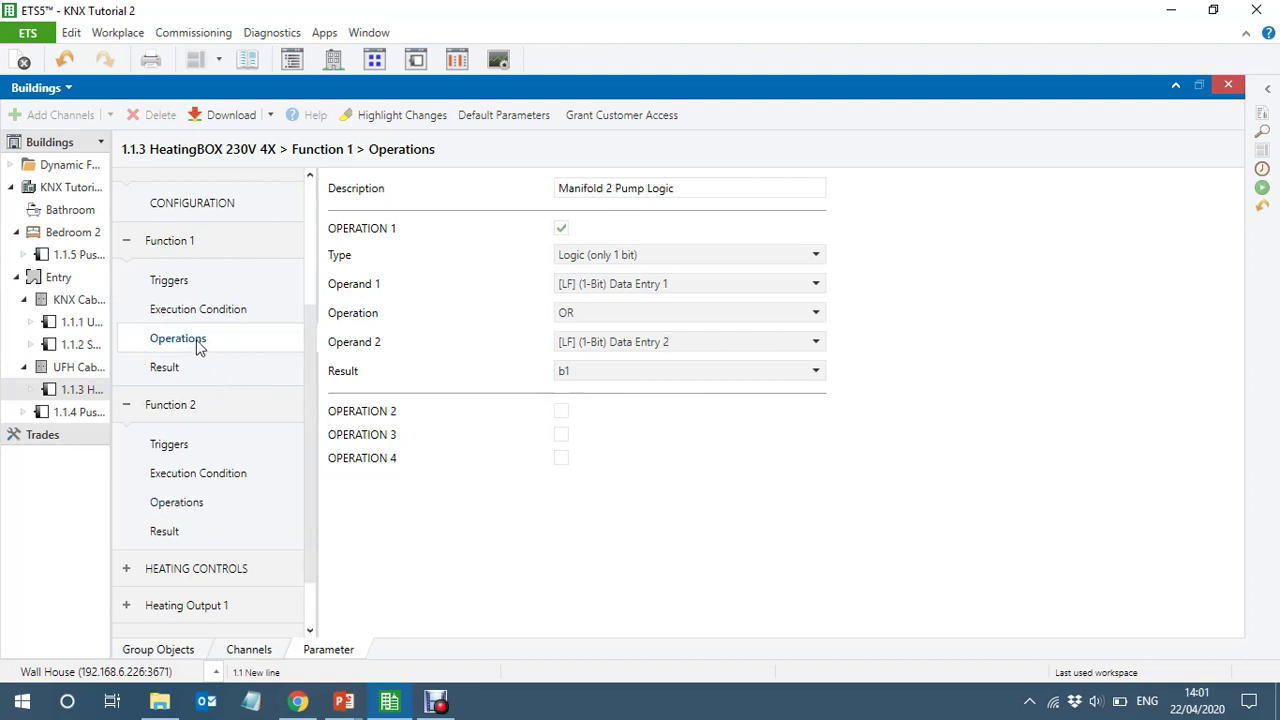
click(199, 508)
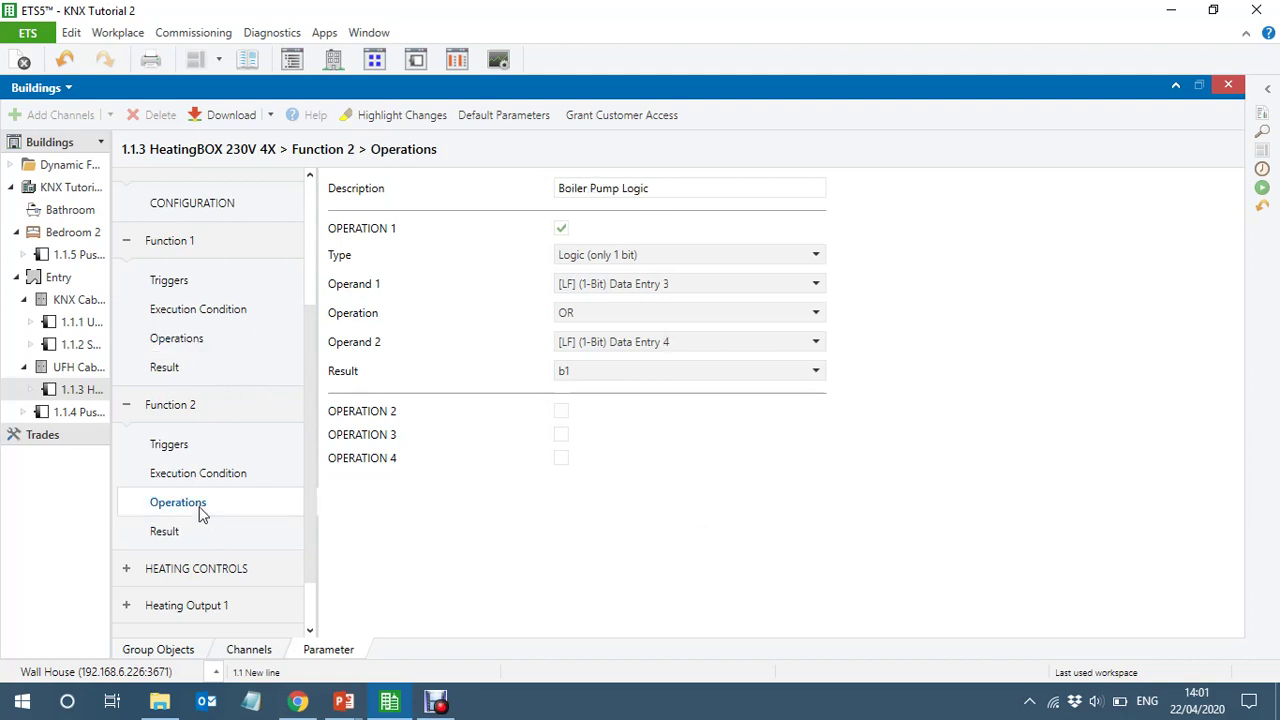
click(628, 381)
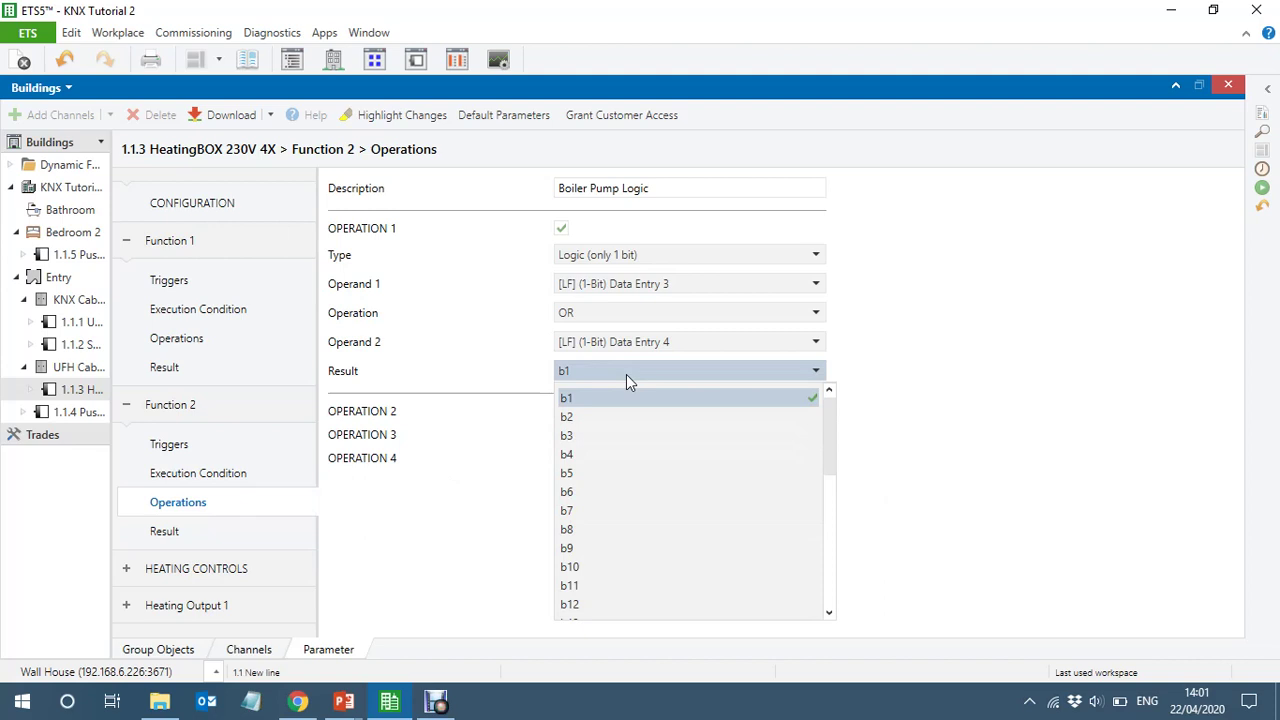
click(597, 421)
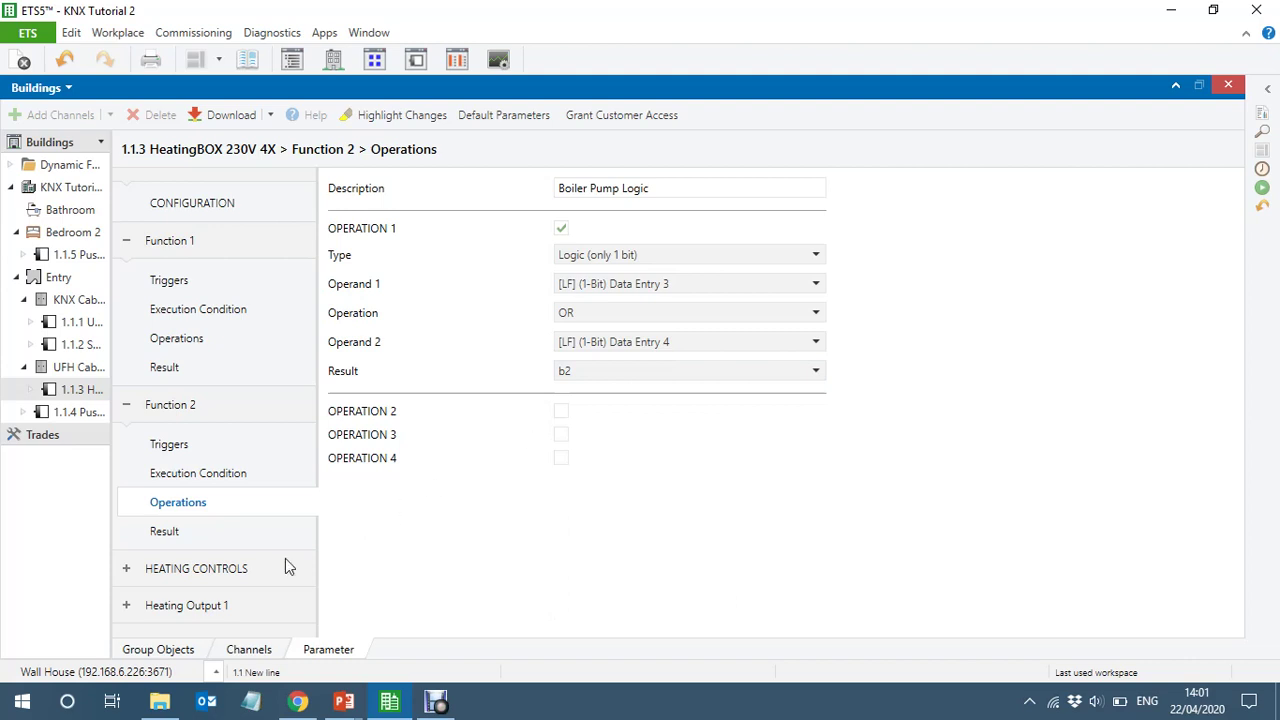
Set the value sent as Function 2's 1-bit result to b2
click(166, 532)
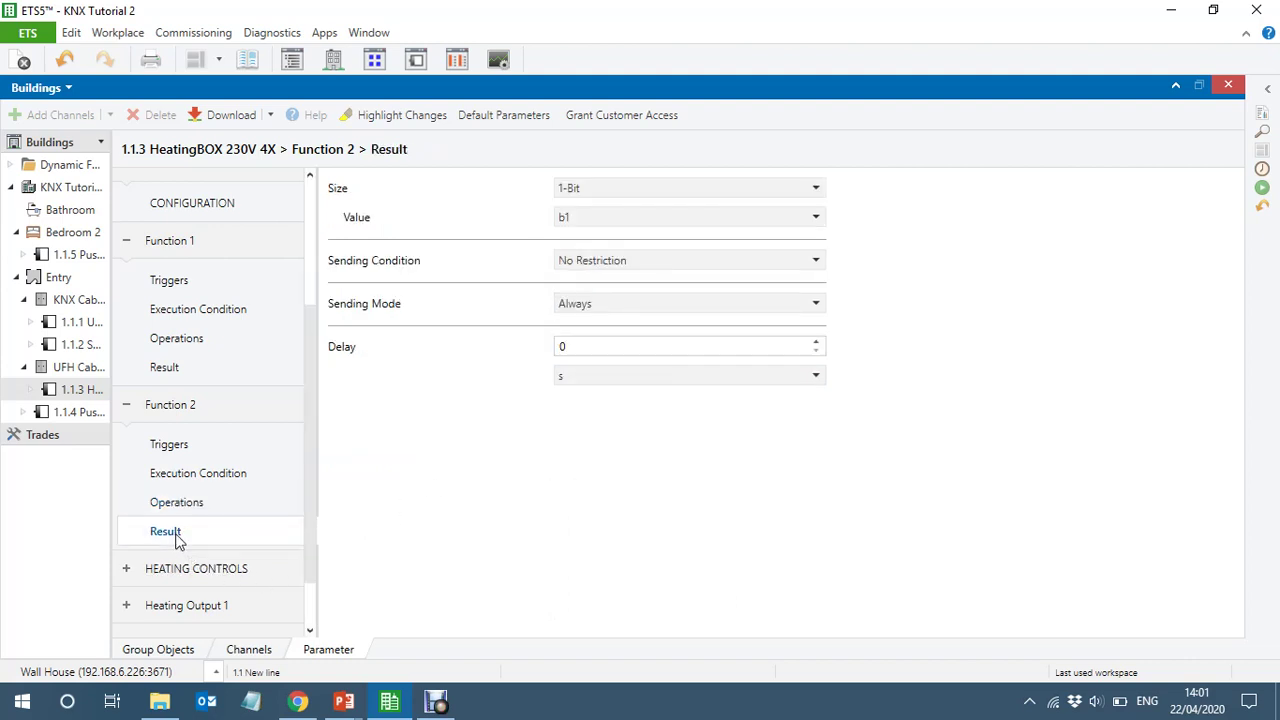
click(594, 220)
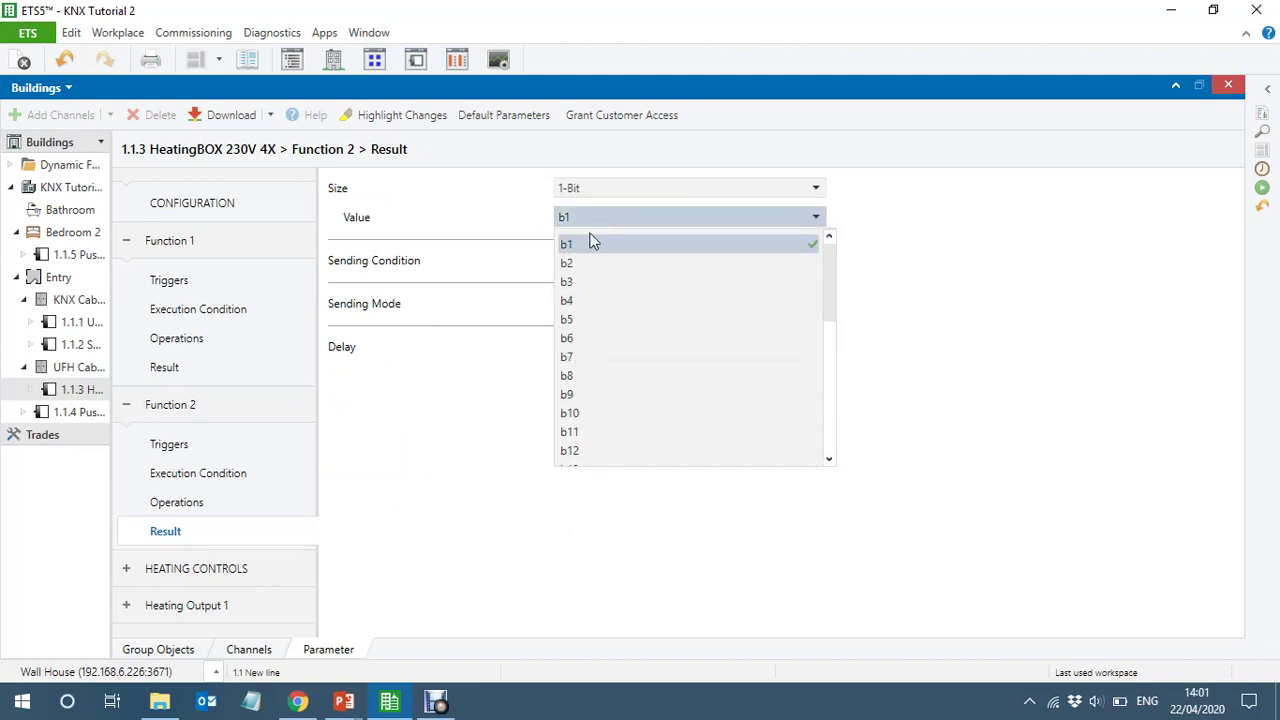
click(576, 263)
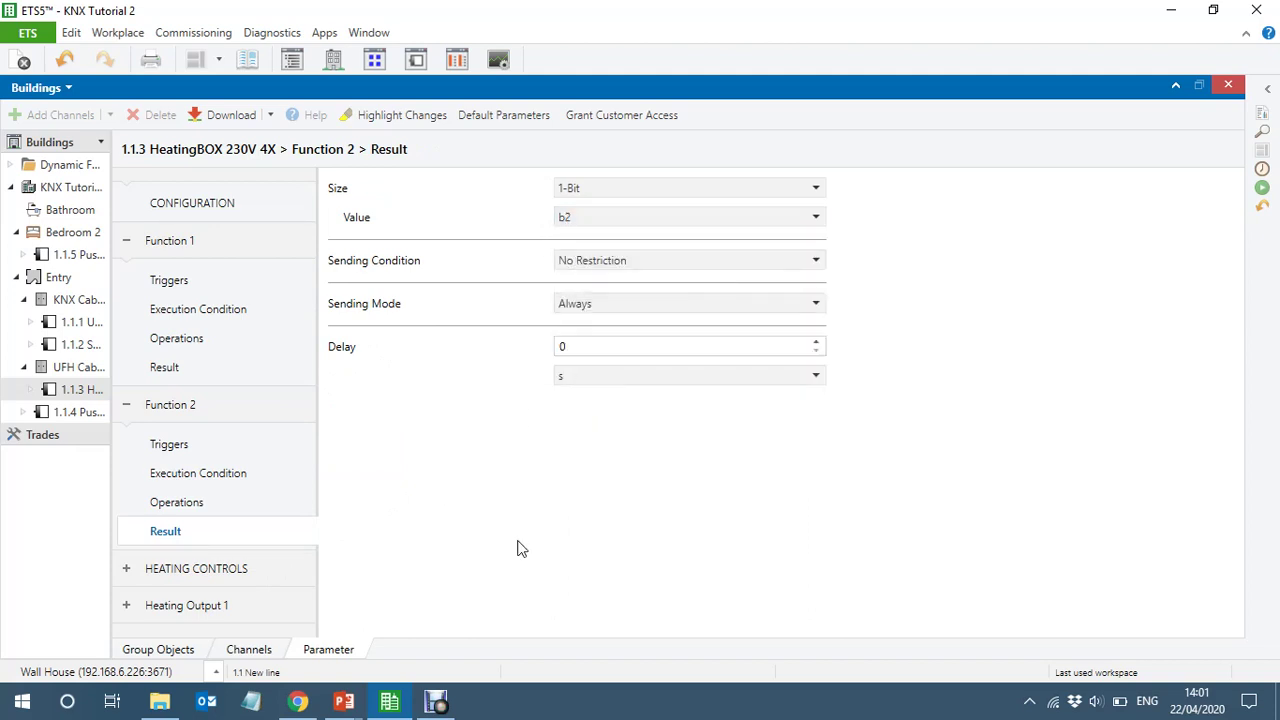
Link the HeatingBOX's [LF] (1-Bit) Data Entry 3 object to 2/1/1 Manifold 1 Pump On/Off (Status) from the Pumps group addresses
click(138, 652)
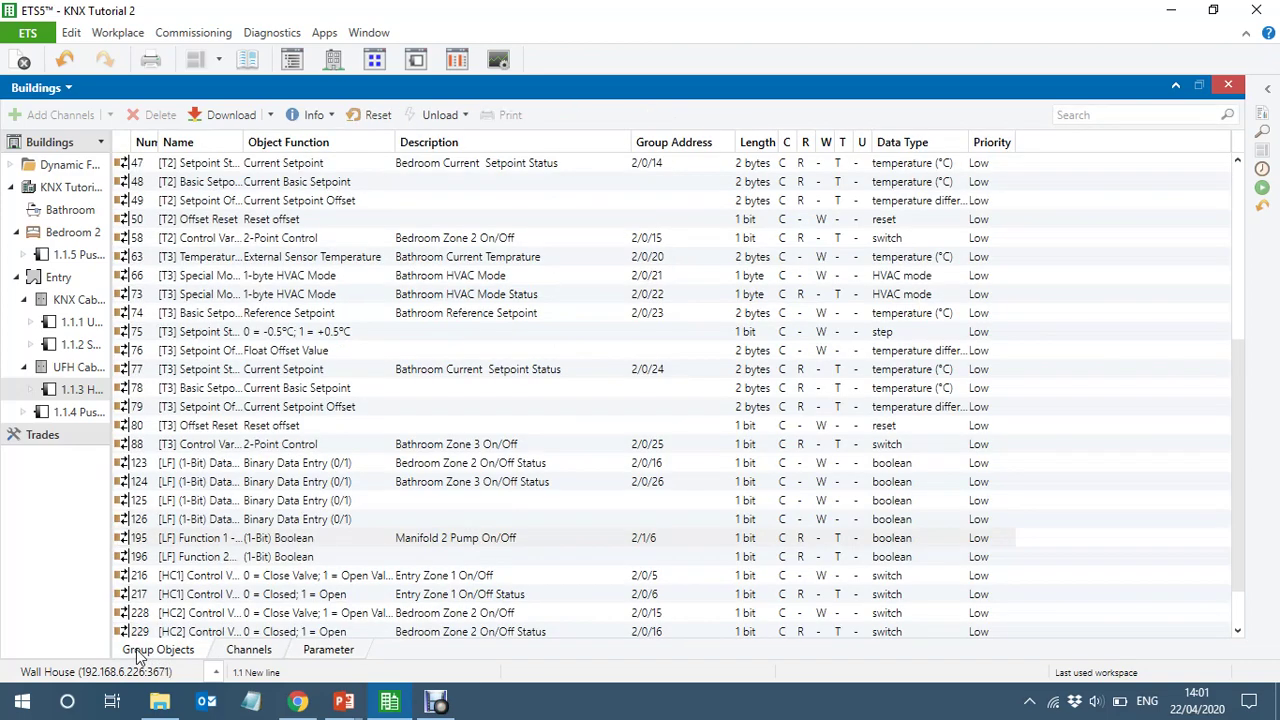
click(364, 506)
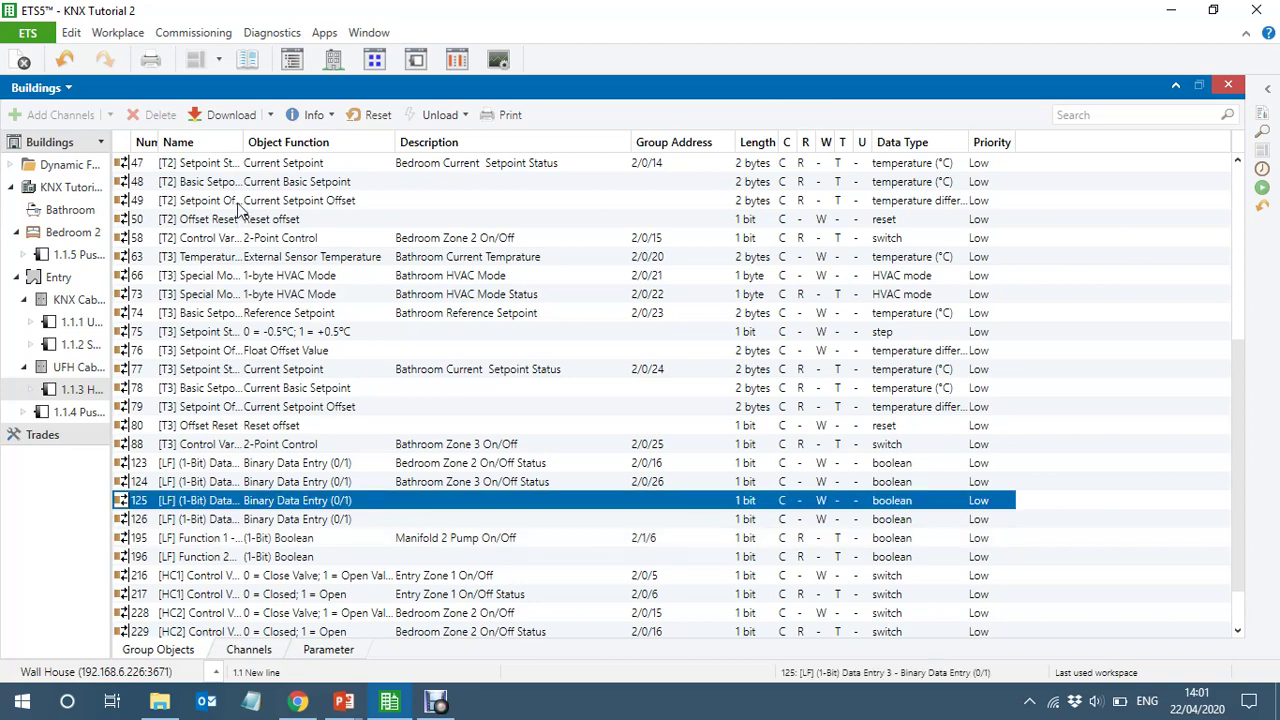
drag(241, 145, 283, 147)
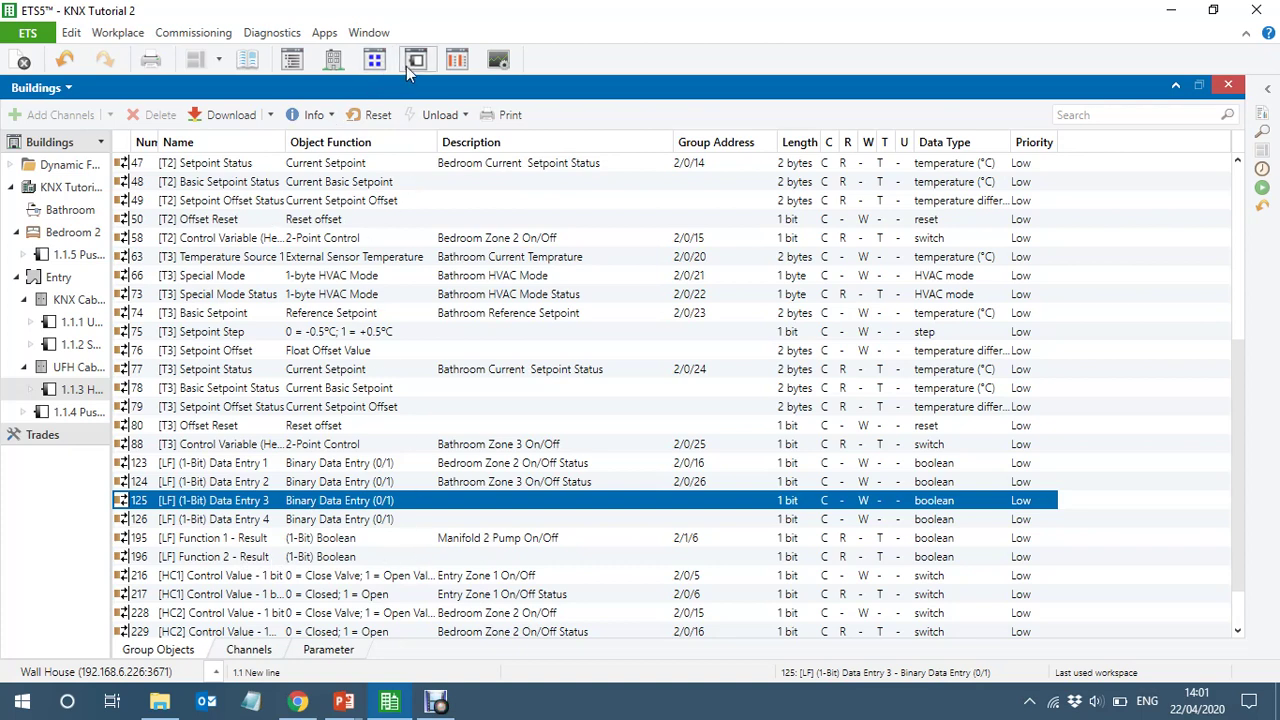
click(374, 60)
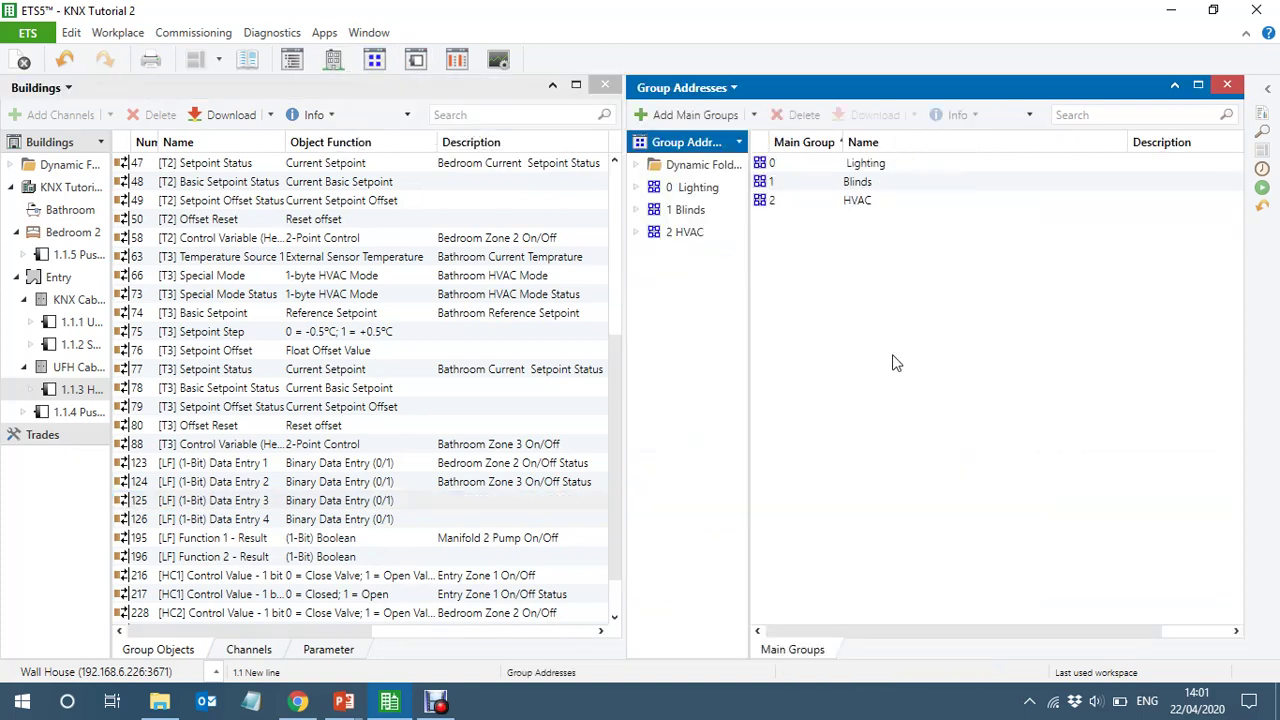
click(639, 233)
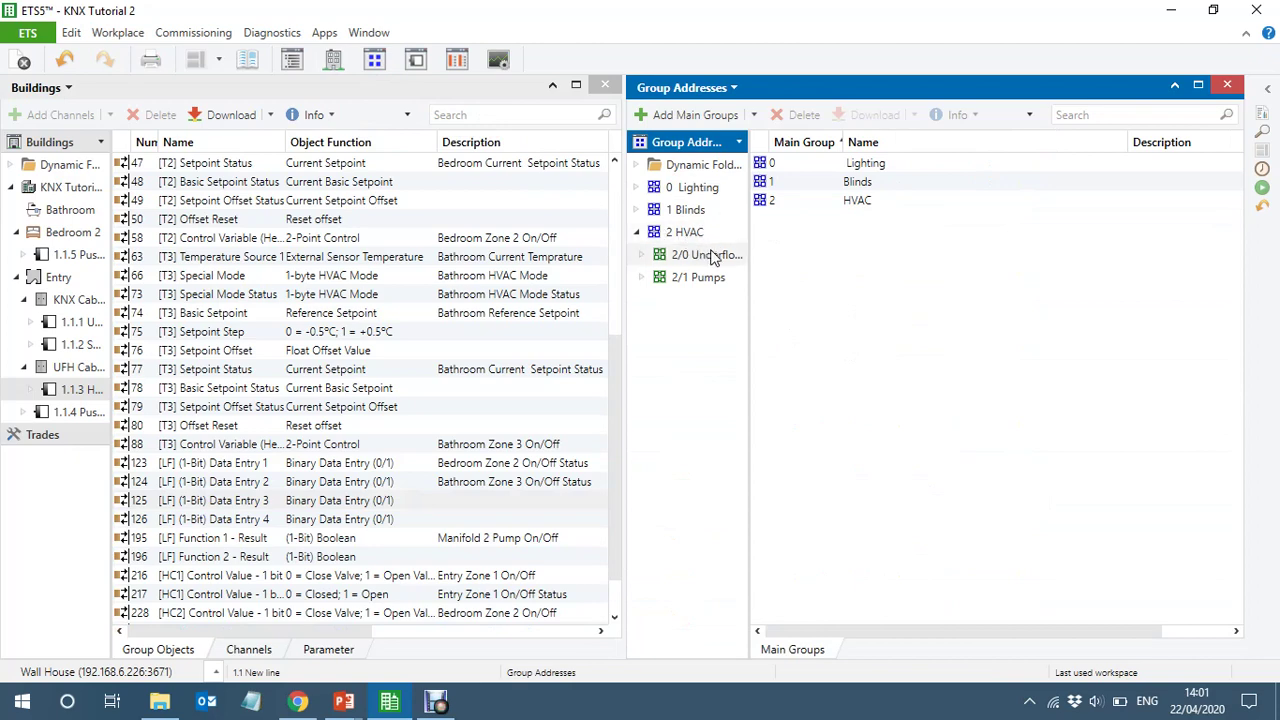
click(697, 281)
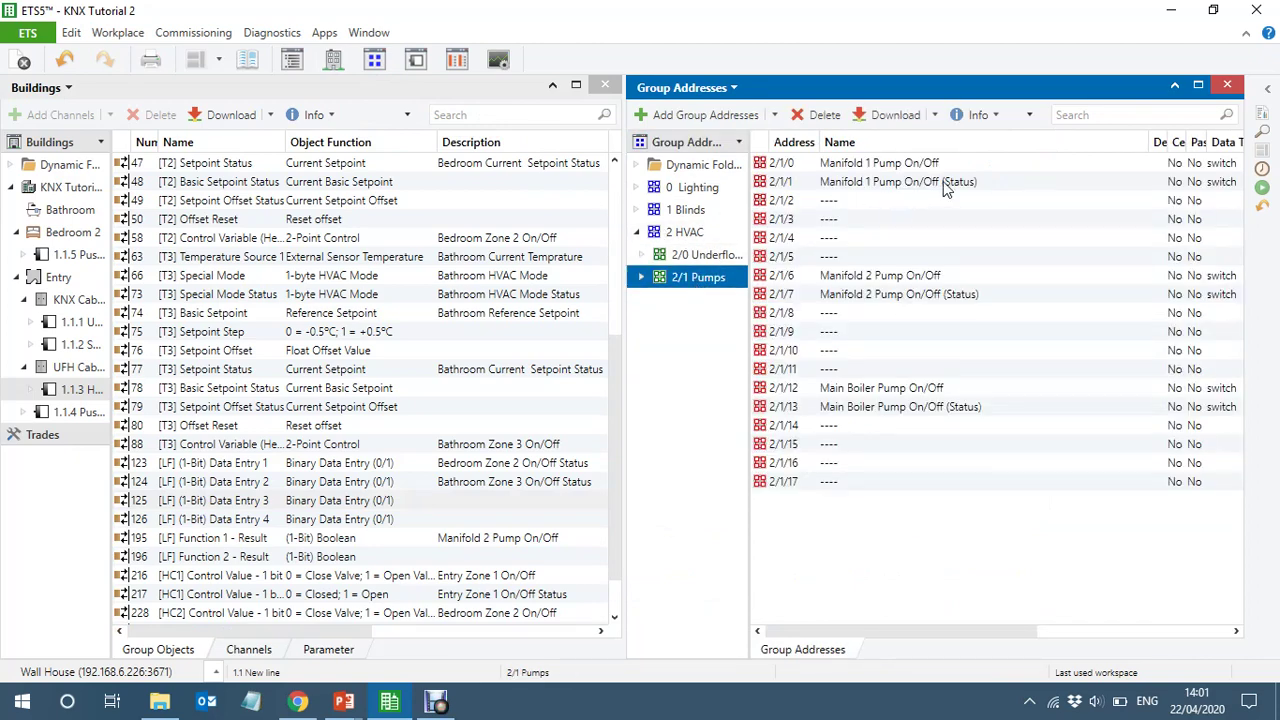
click(107, 499)
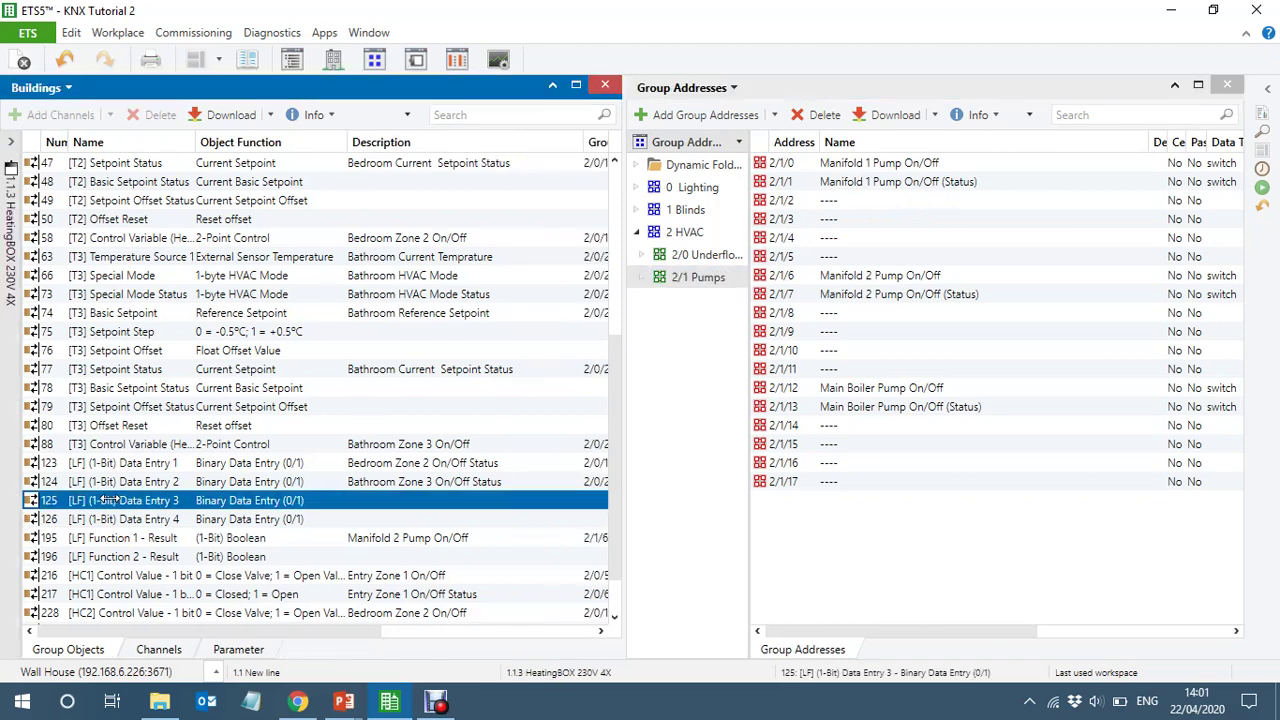
click(920, 184)
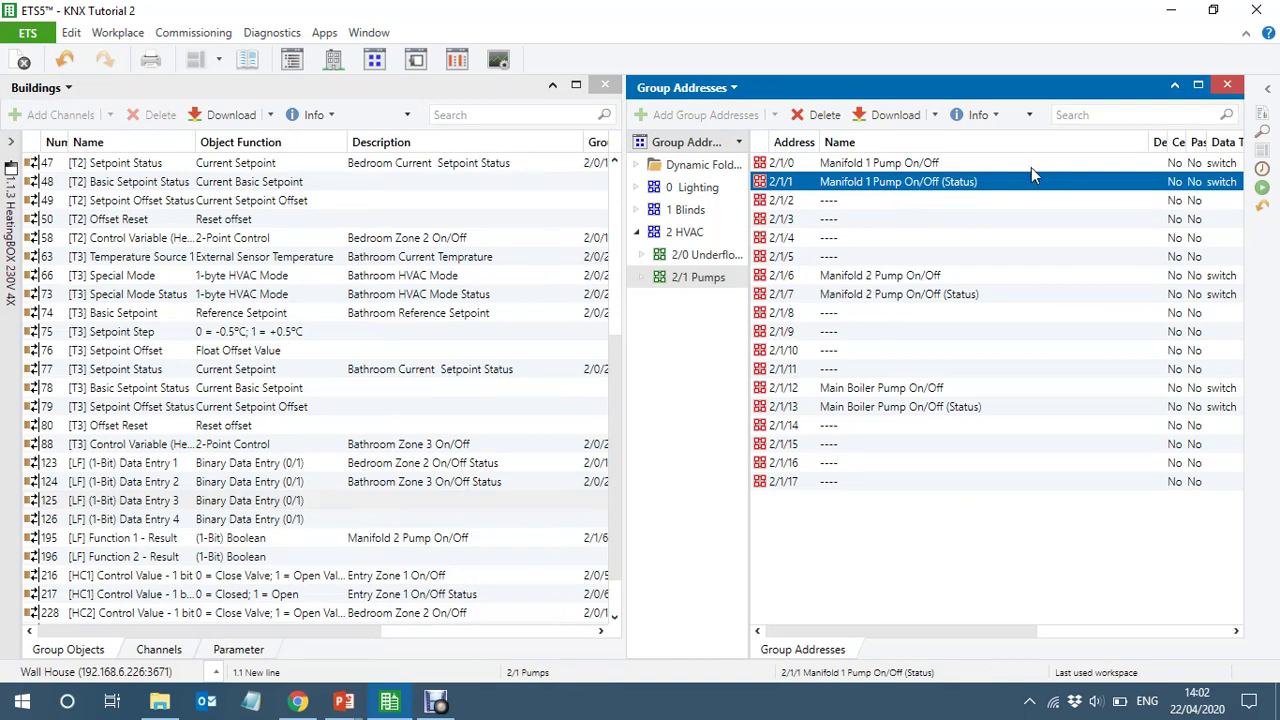
click(960, 186)
drag(963, 186, 417, 507)
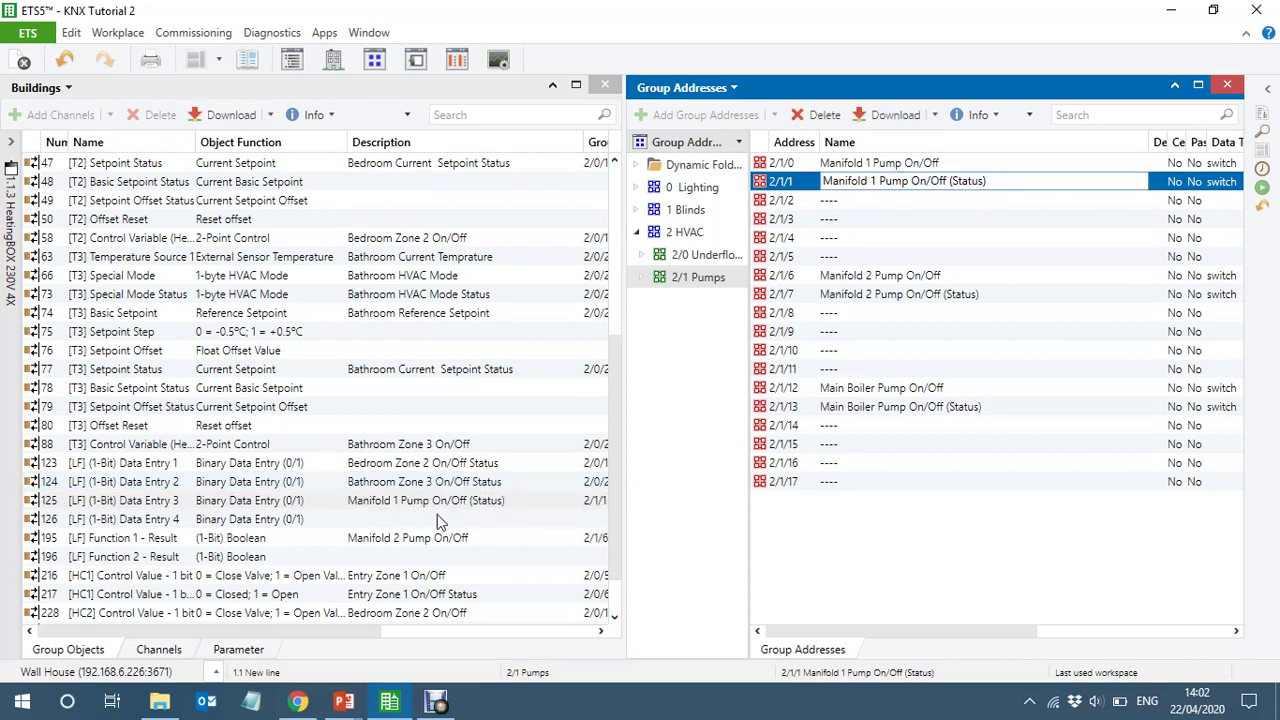
Link Data Entry 4 to 2/1/7 Manifold 2 Pump On/Off (Status) and Function 2's result to 2/1/12 Main Boiler Pump On/Off
click(380, 524)
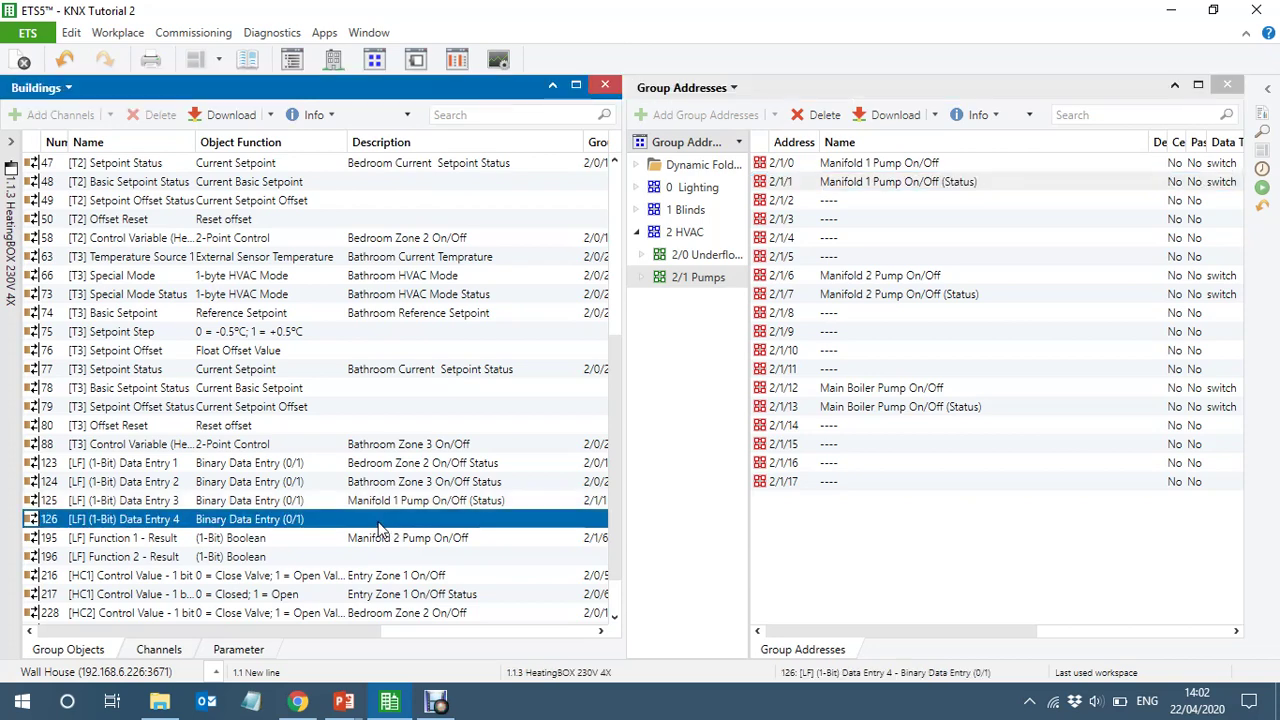
drag(380, 524, 958, 304)
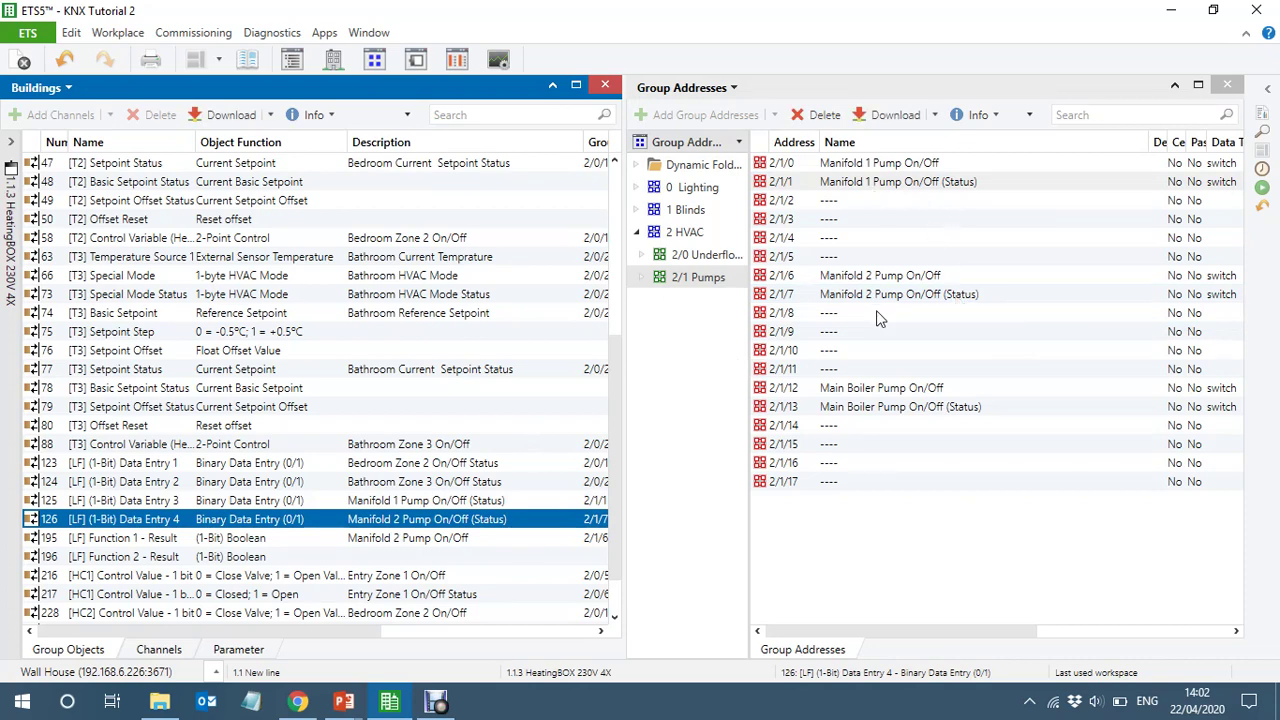
click(323, 558)
drag(323, 563, 935, 399)
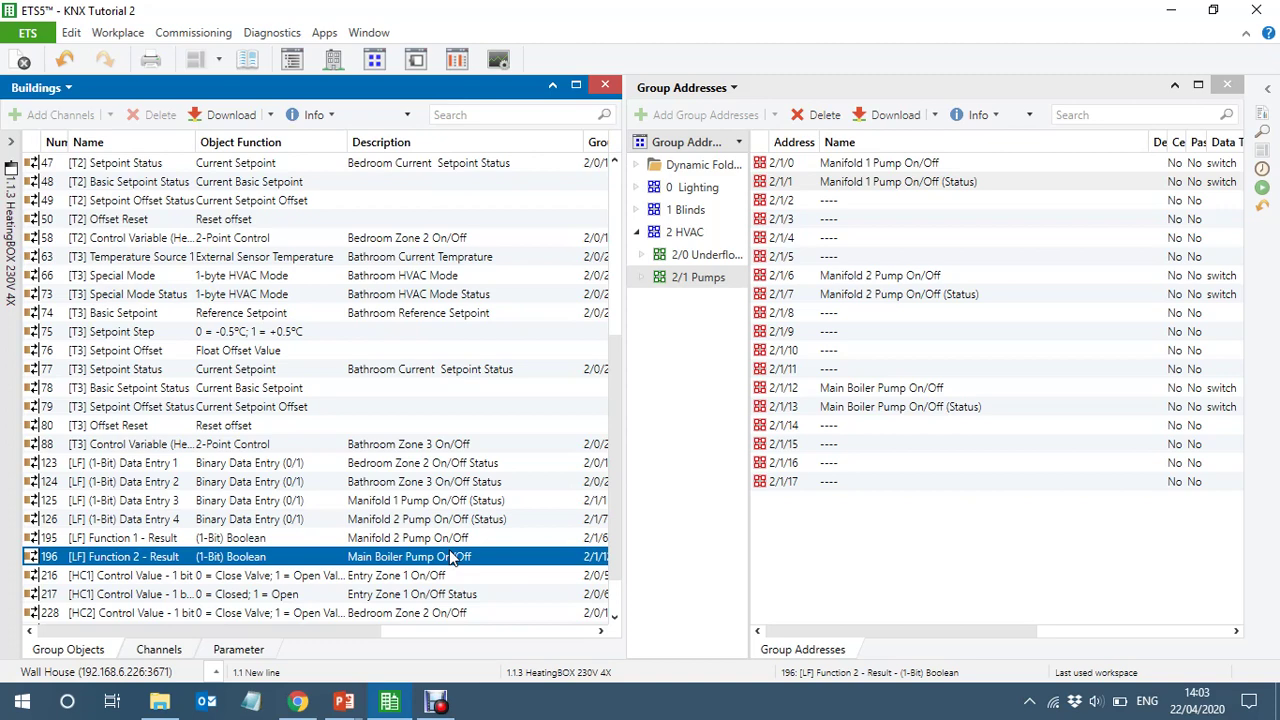
Review the 2/0 Underfloor Heating group addresses and the list of all devices in the building
click(692, 255)
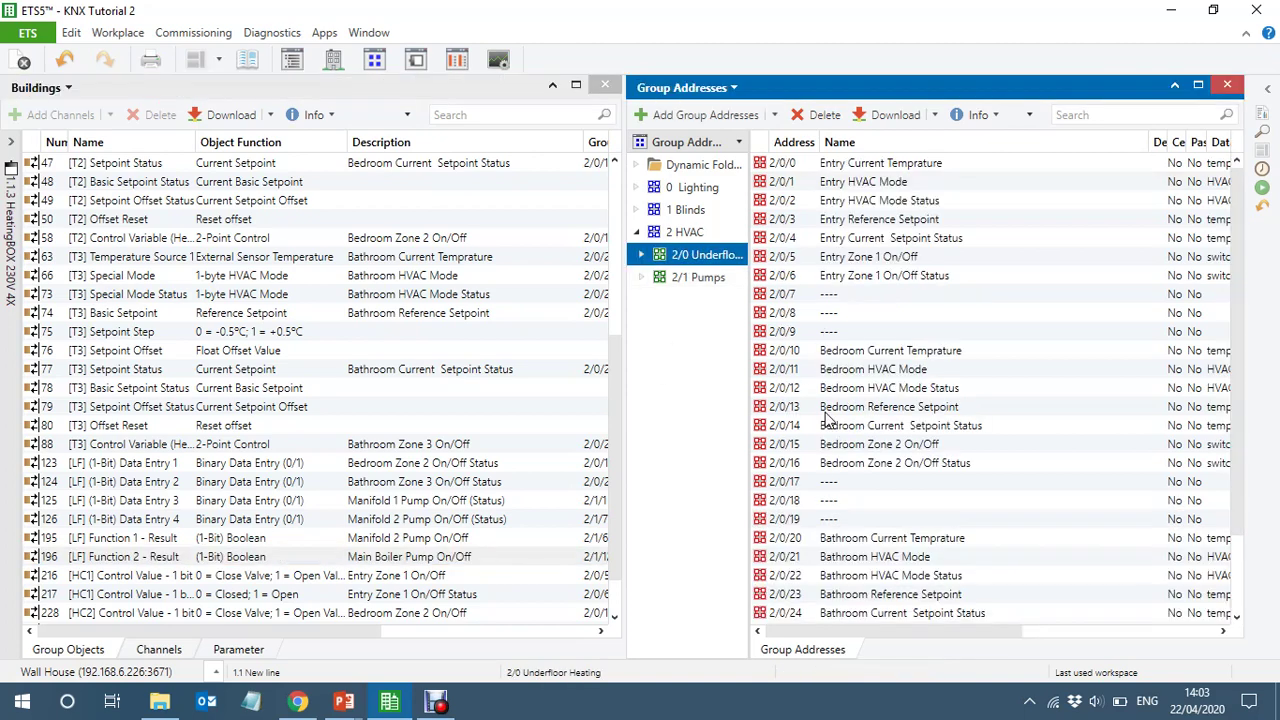
click(745, 365)
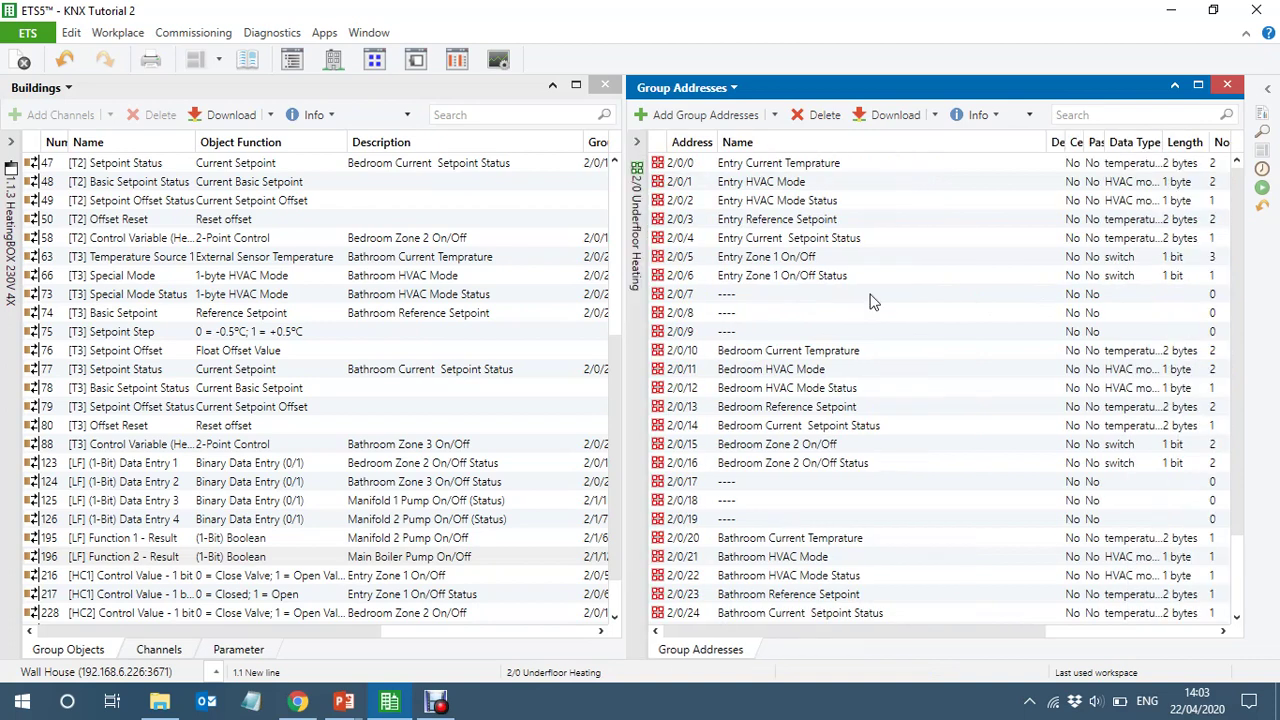
click(1228, 89)
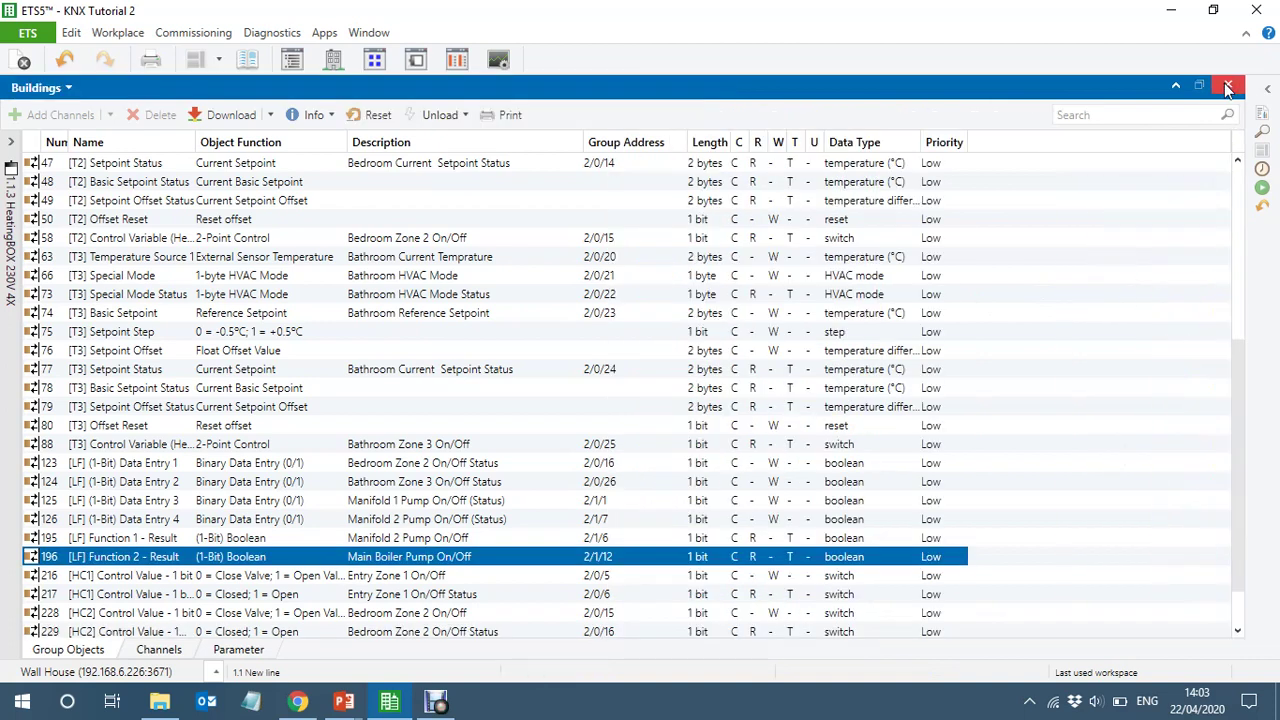
click(3, 497)
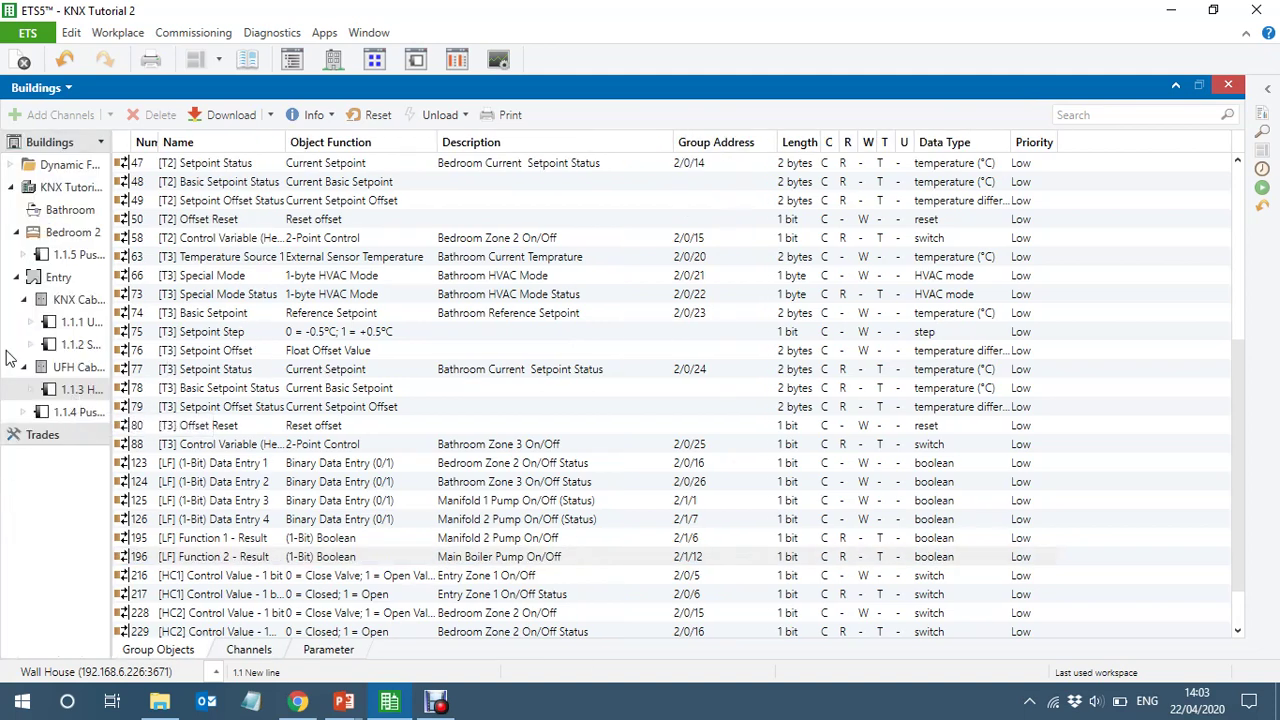
click(62, 190)
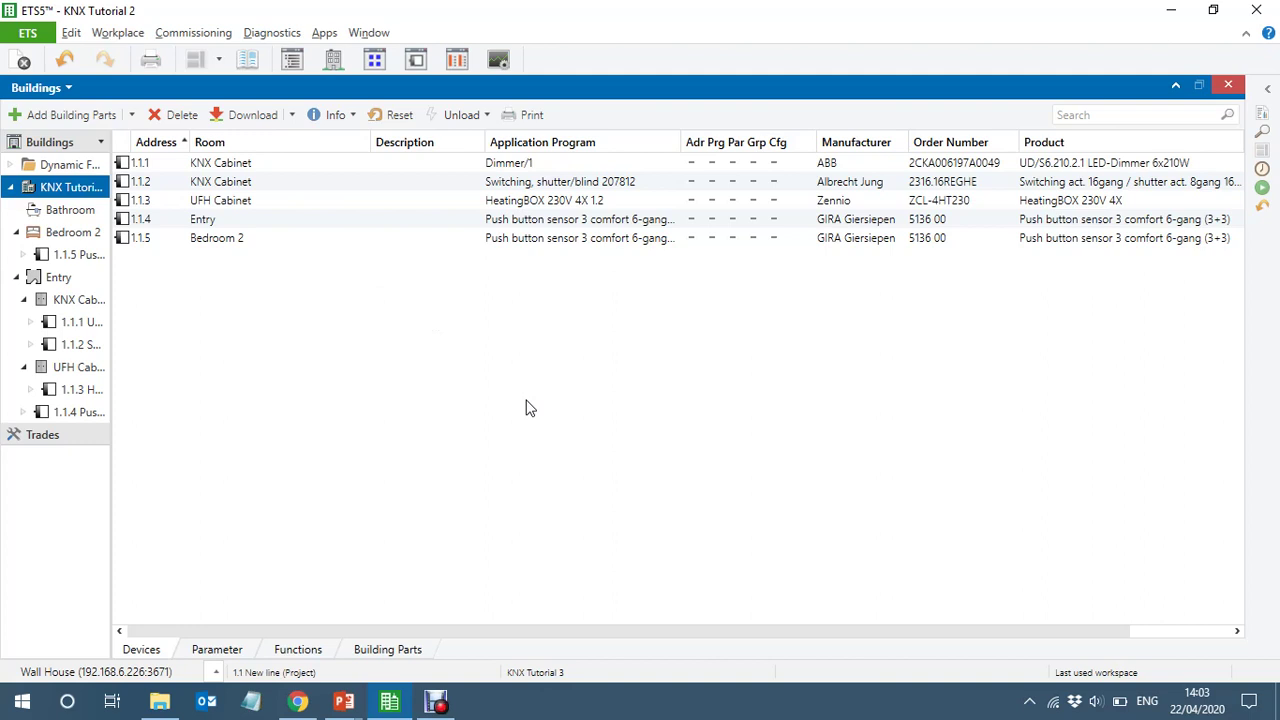
Switch to the PowerPoint presentation and go back to the KNX Equipment Details slide
key(alt+Tab)
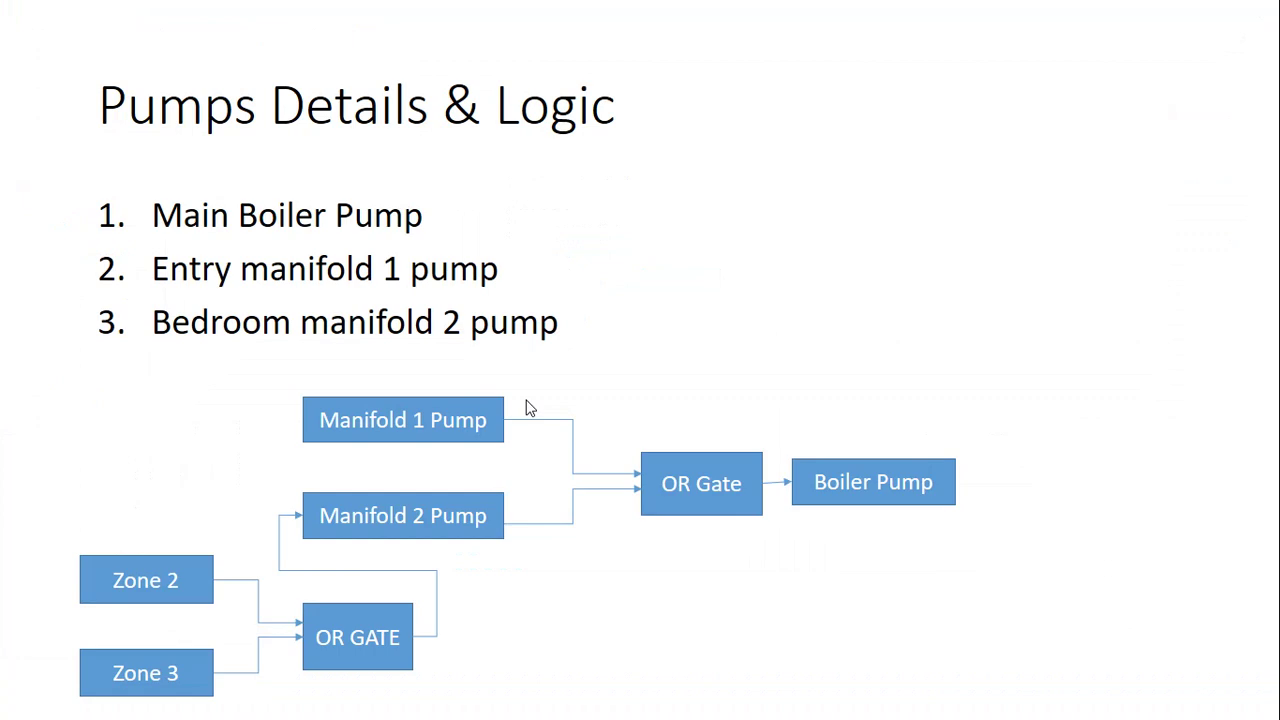
key(Left)
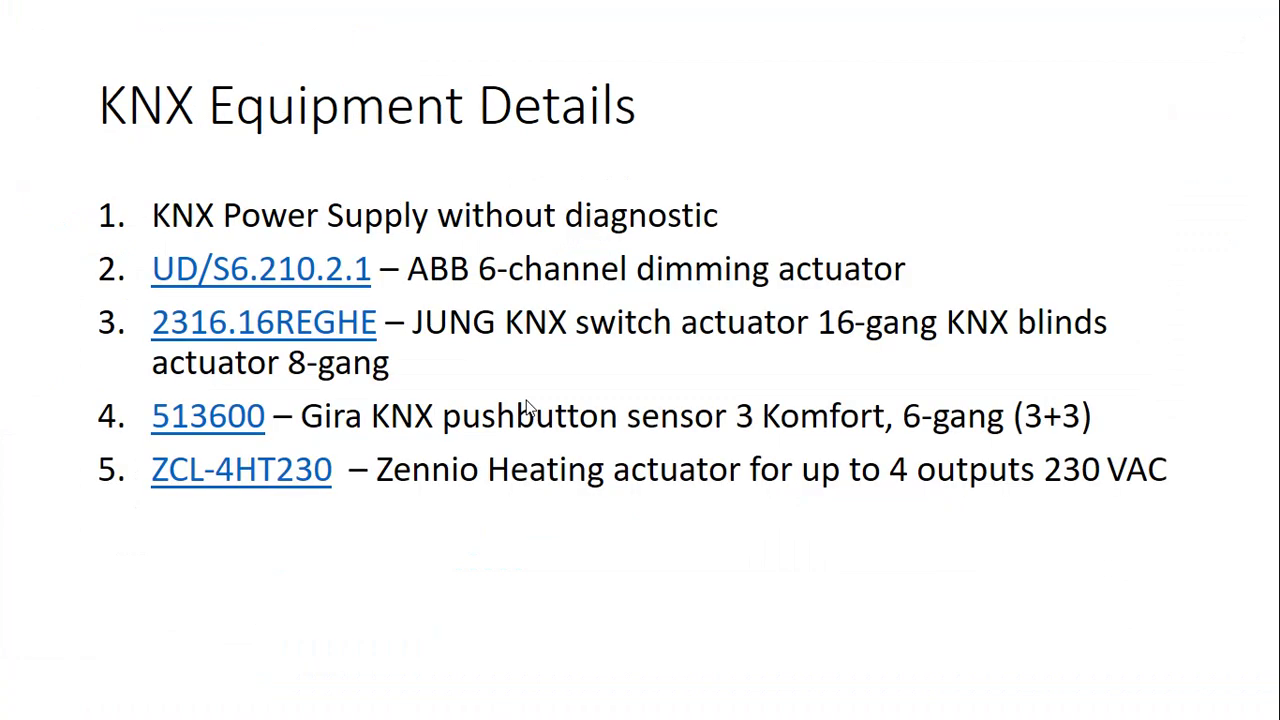